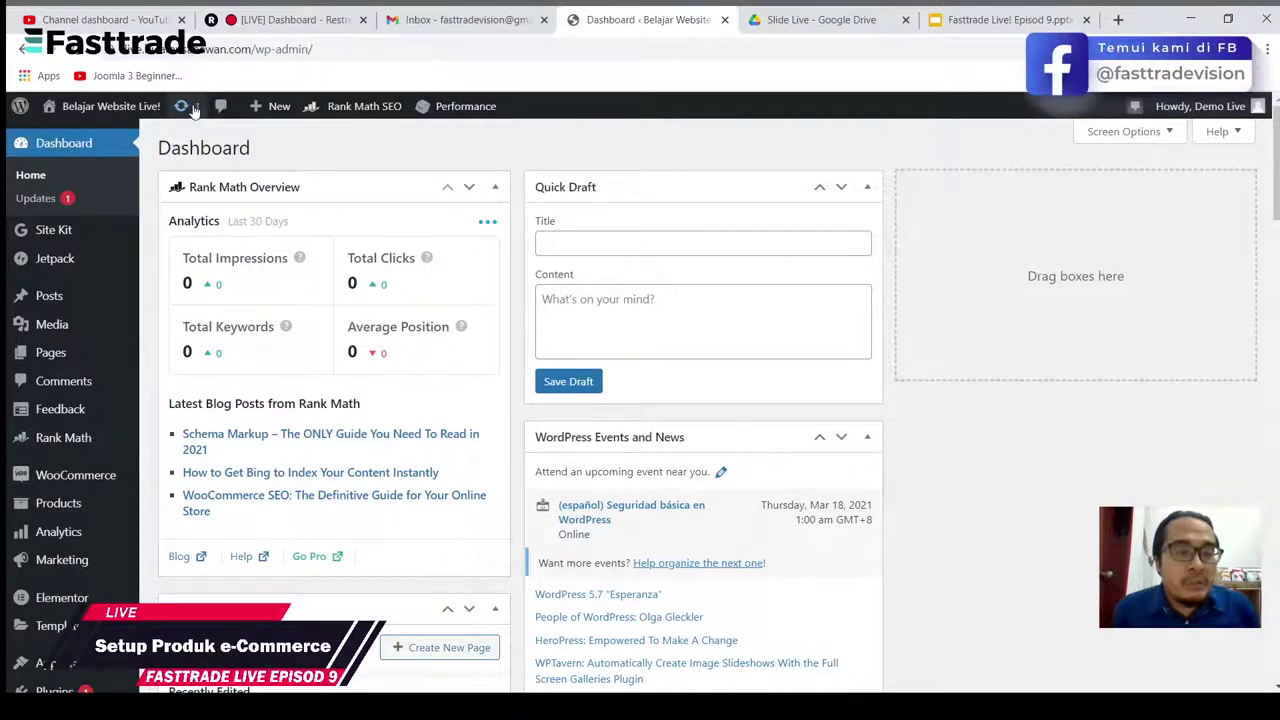
Step: Update the Site Kit by Google plugin from the WordPress updates page, then return to that page to check for remaining updates
{"action": "left_click", "coordinate": [193, 110]}
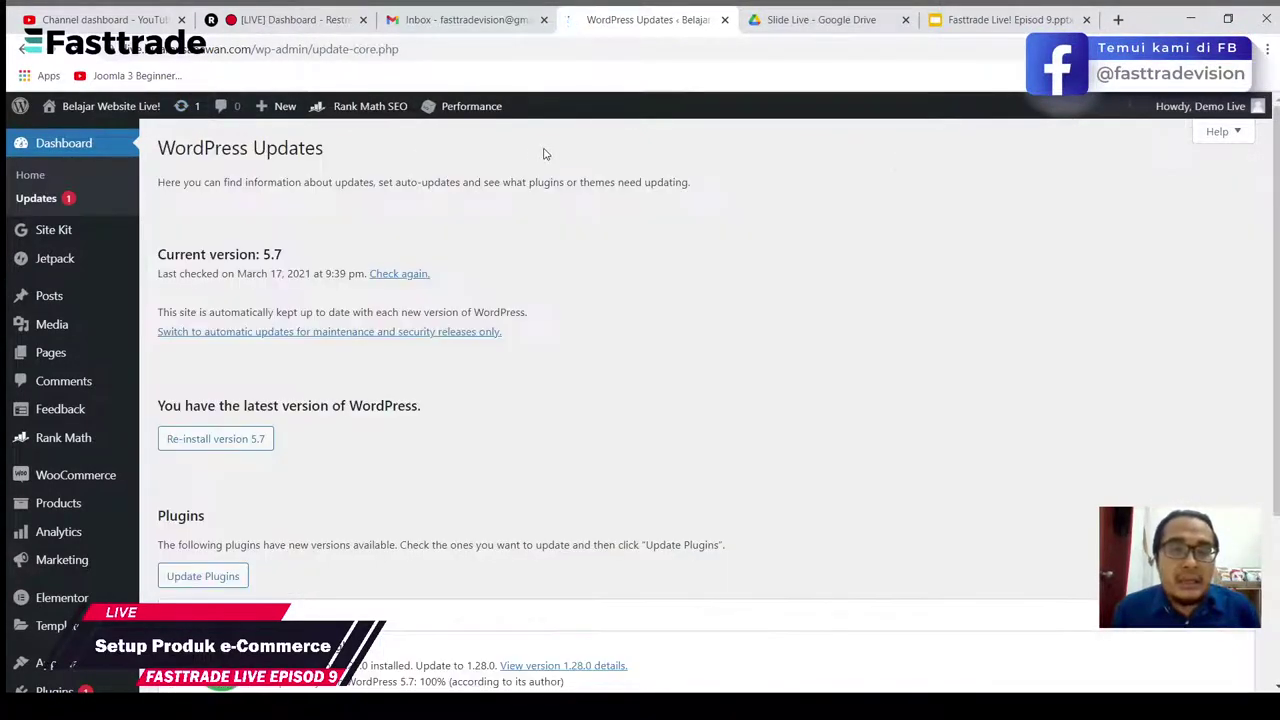
{"action": "scroll", "coordinate": [539, 223], "scroll_direction": "down", "scroll_amount": 2}
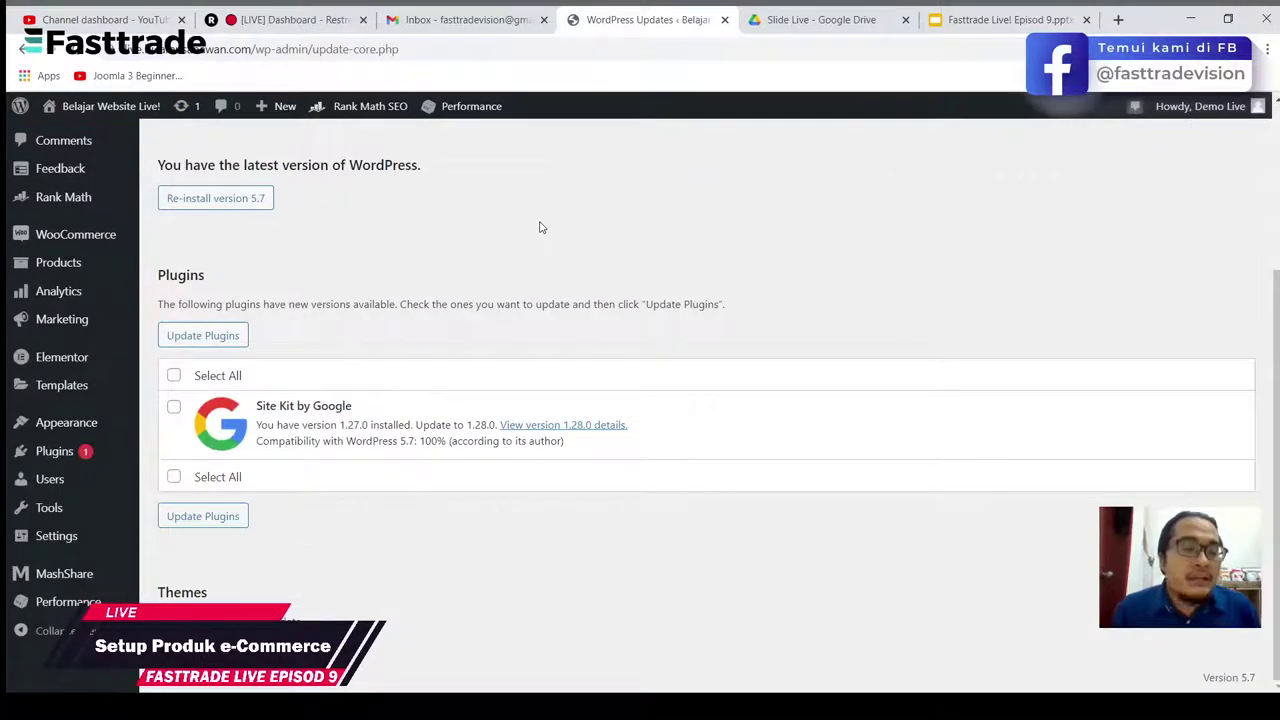
{"action": "scroll", "coordinate": [531, 240], "scroll_direction": "up", "scroll_amount": 2}
{"action": "scroll", "coordinate": [400, 300], "scroll_direction": "down", "scroll_amount": 1}
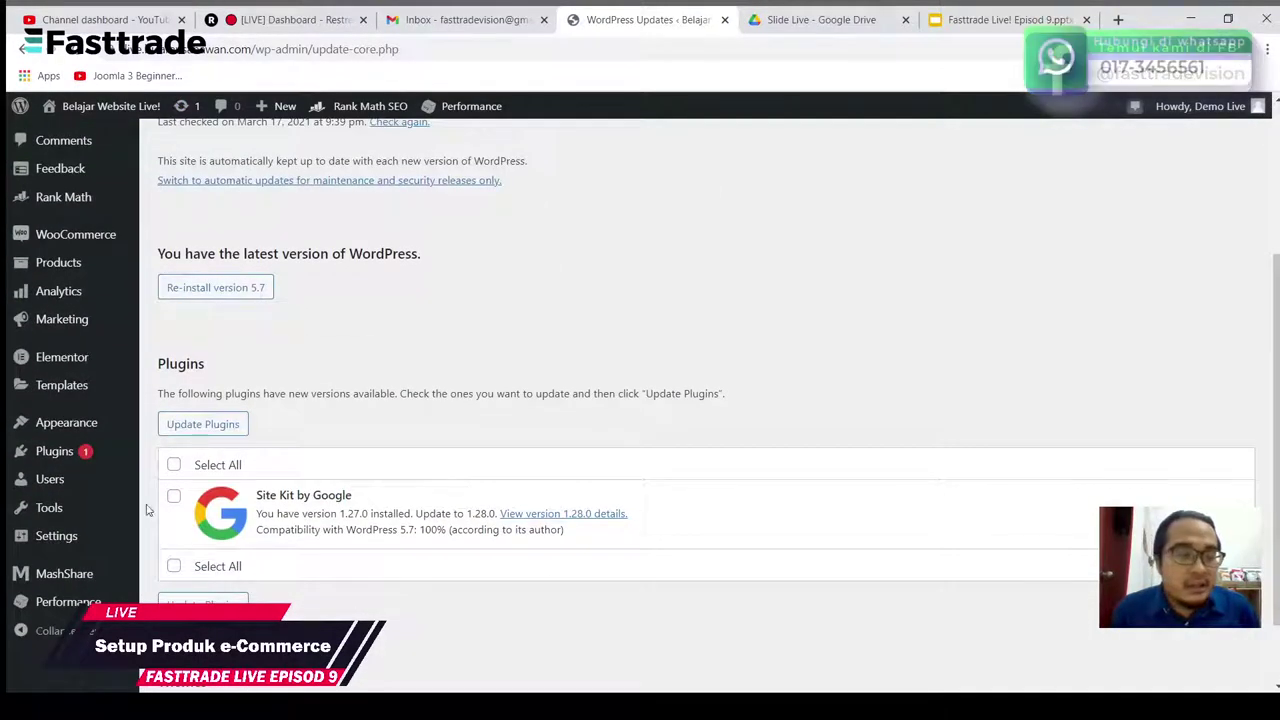
{"action": "left_click", "coordinate": [174, 465]}
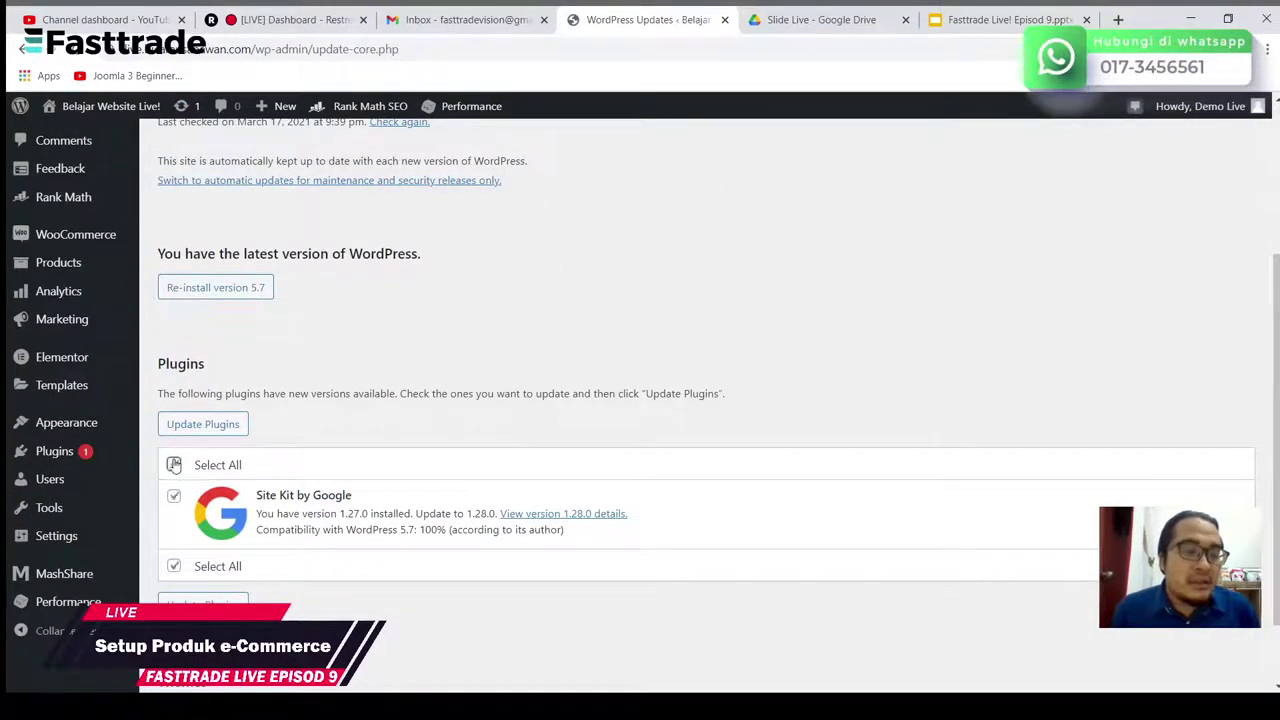
{"action": "left_click", "coordinate": [222, 426]}
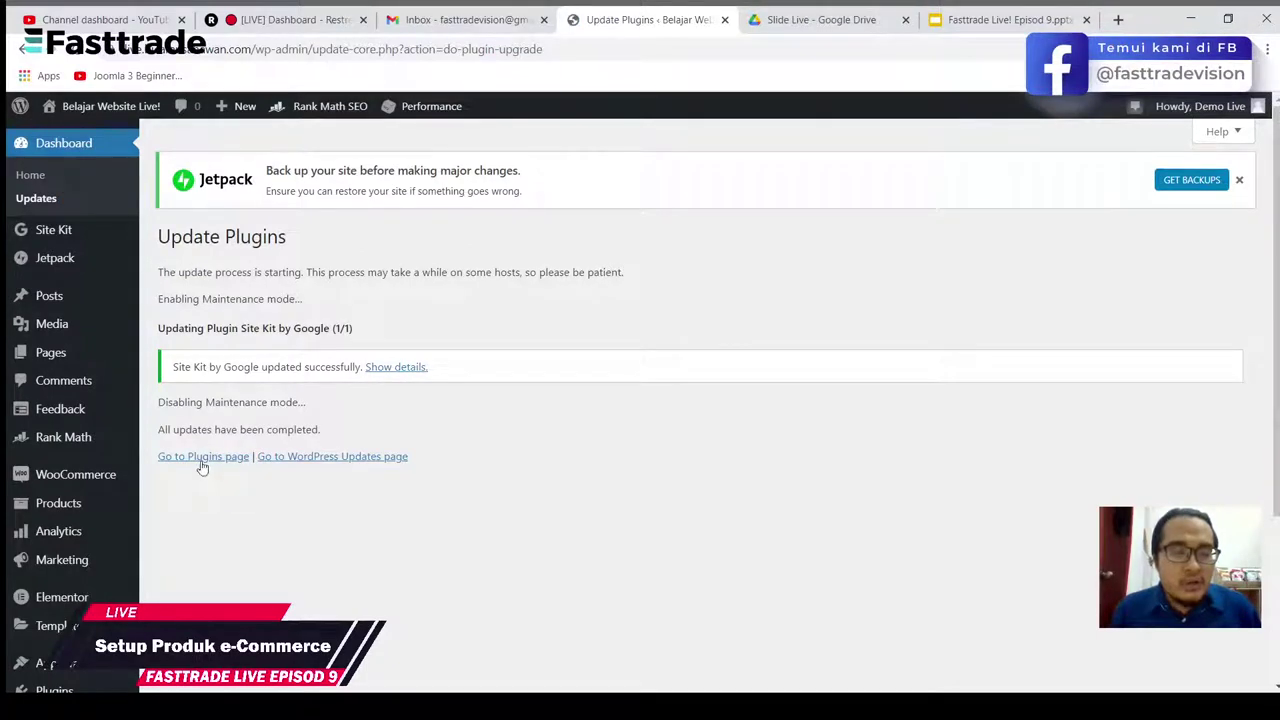
{"action": "left_click", "coordinate": [288, 458]}
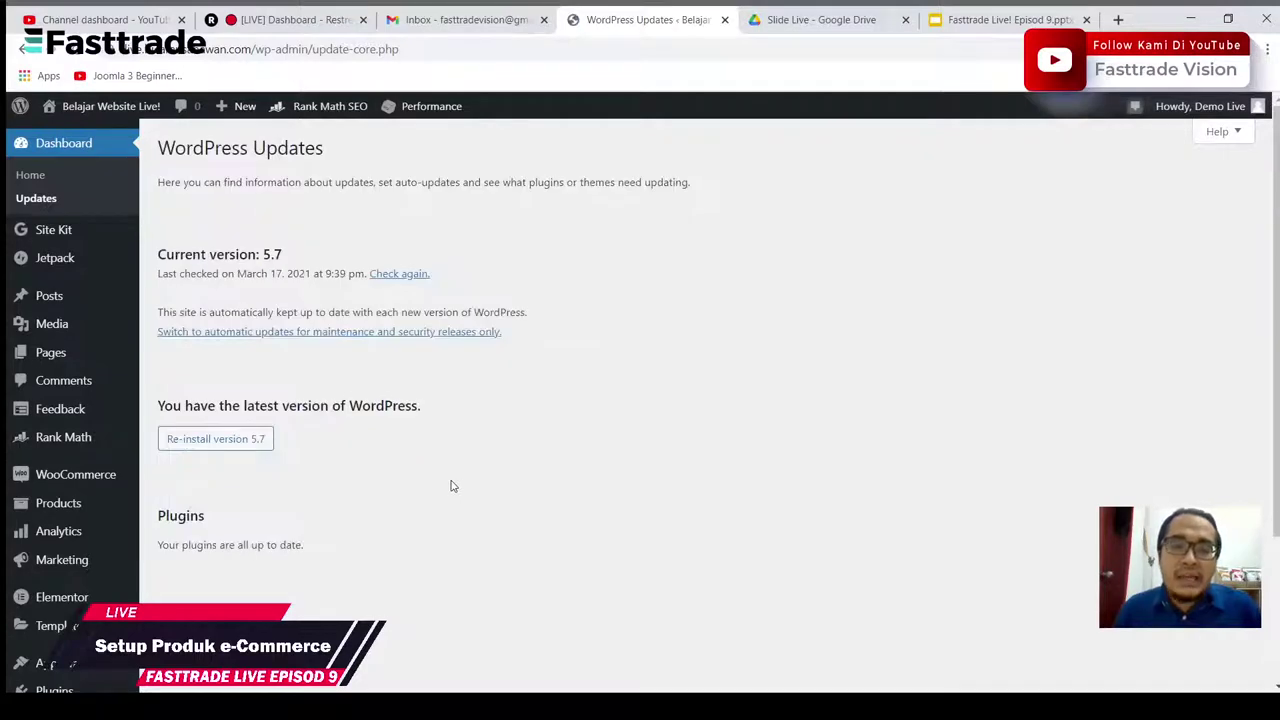
{"action": "scroll", "coordinate": [451, 486], "scroll_direction": "down", "scroll_amount": 2}
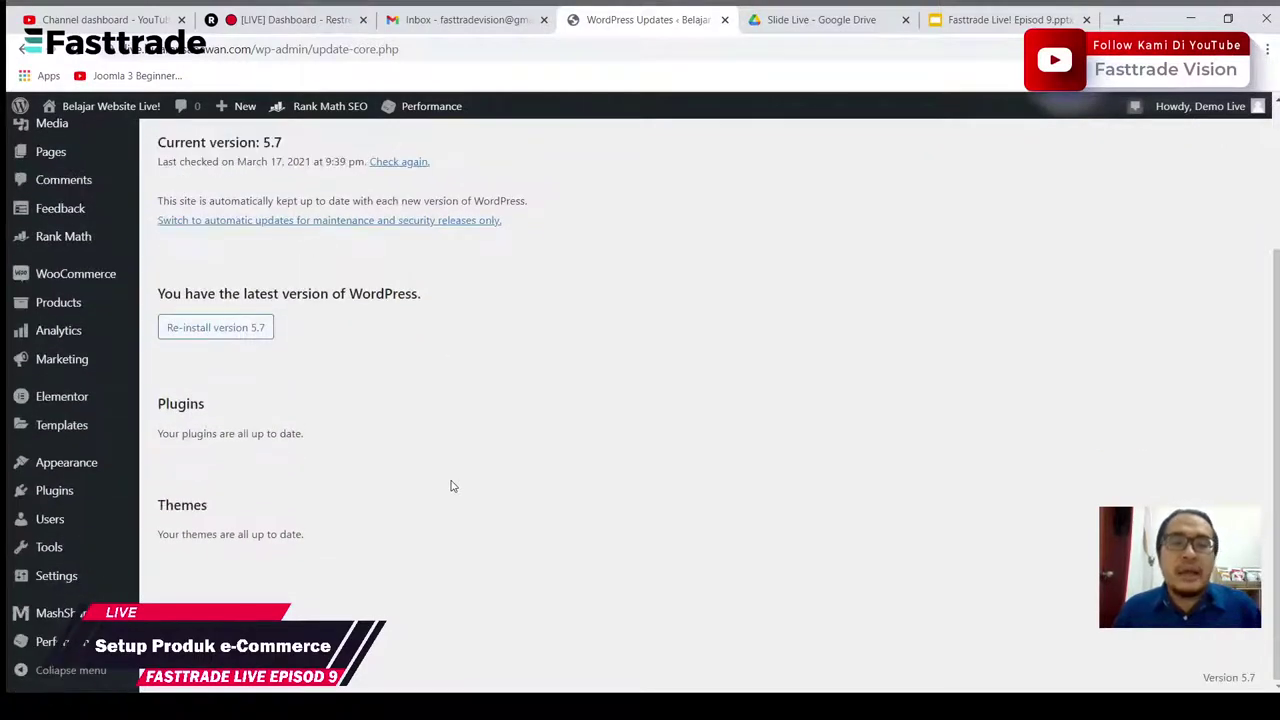
{"action": "scroll", "coordinate": [451, 486], "scroll_direction": "up", "scroll_amount": 3}
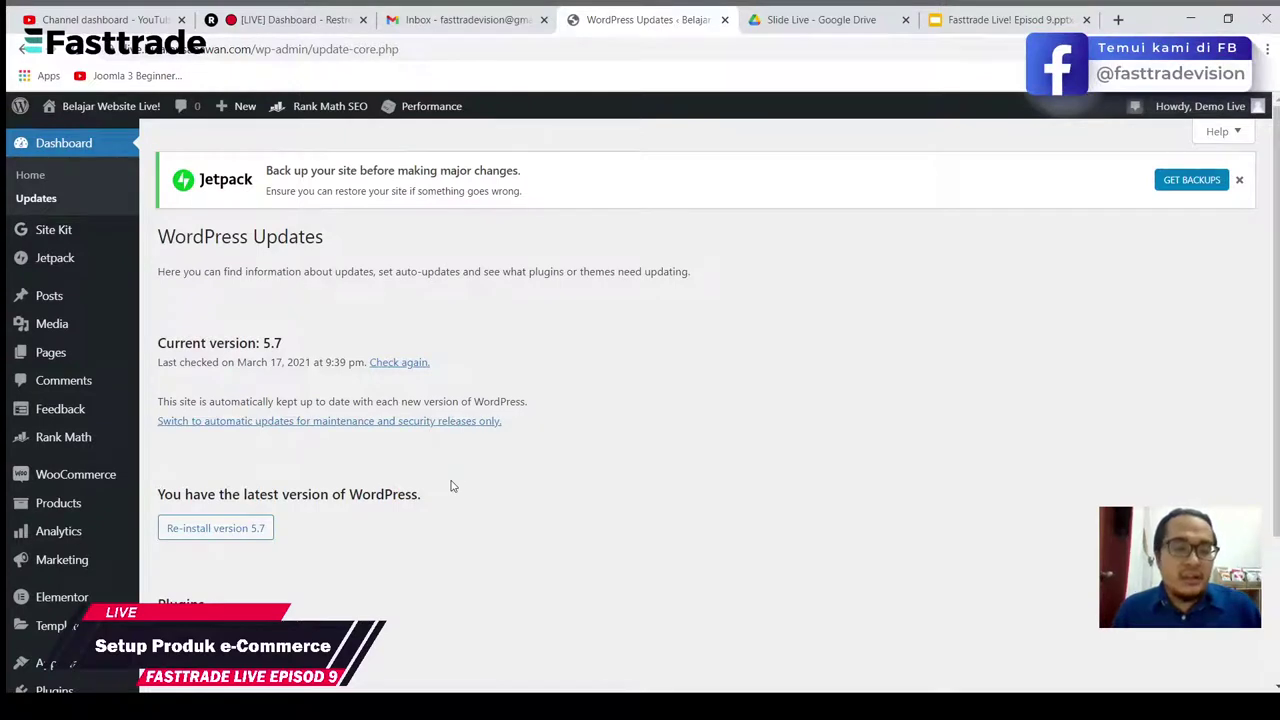
Step: Open the store's product list and start creating a new product
{"action": "mouse_move", "coordinate": [78, 508]}
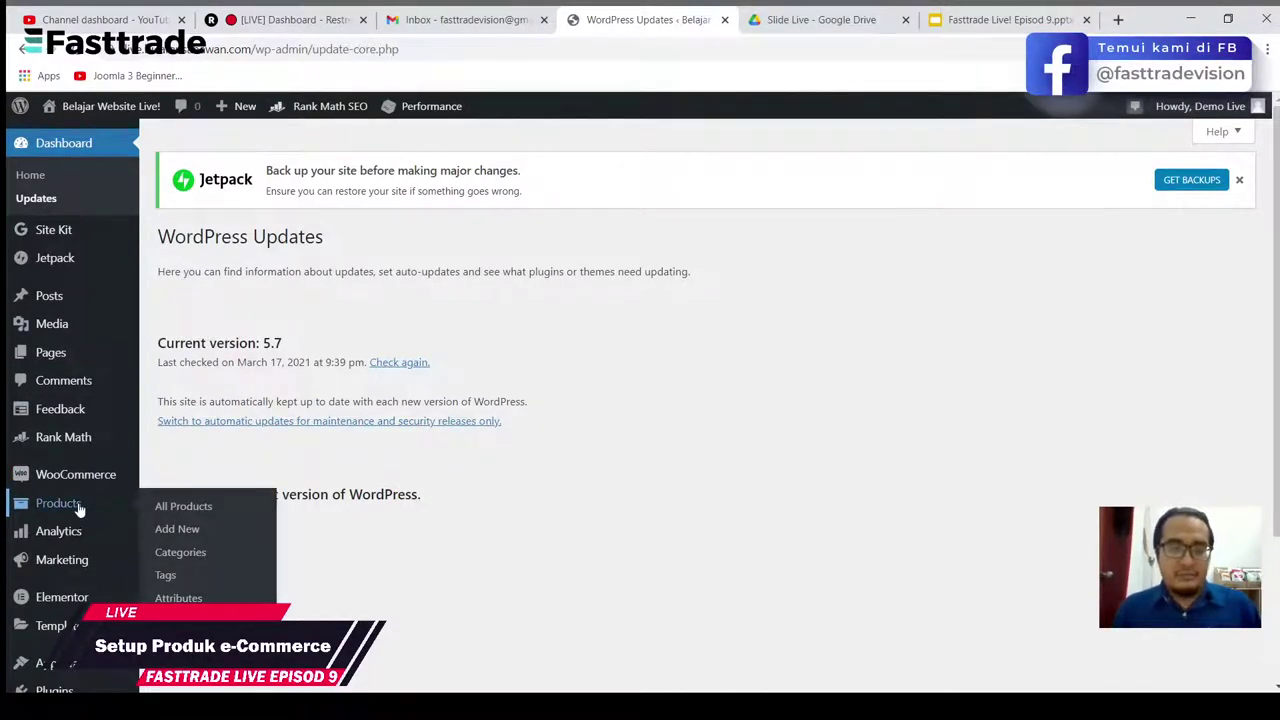
{"action": "left_click", "coordinate": [78, 508]}
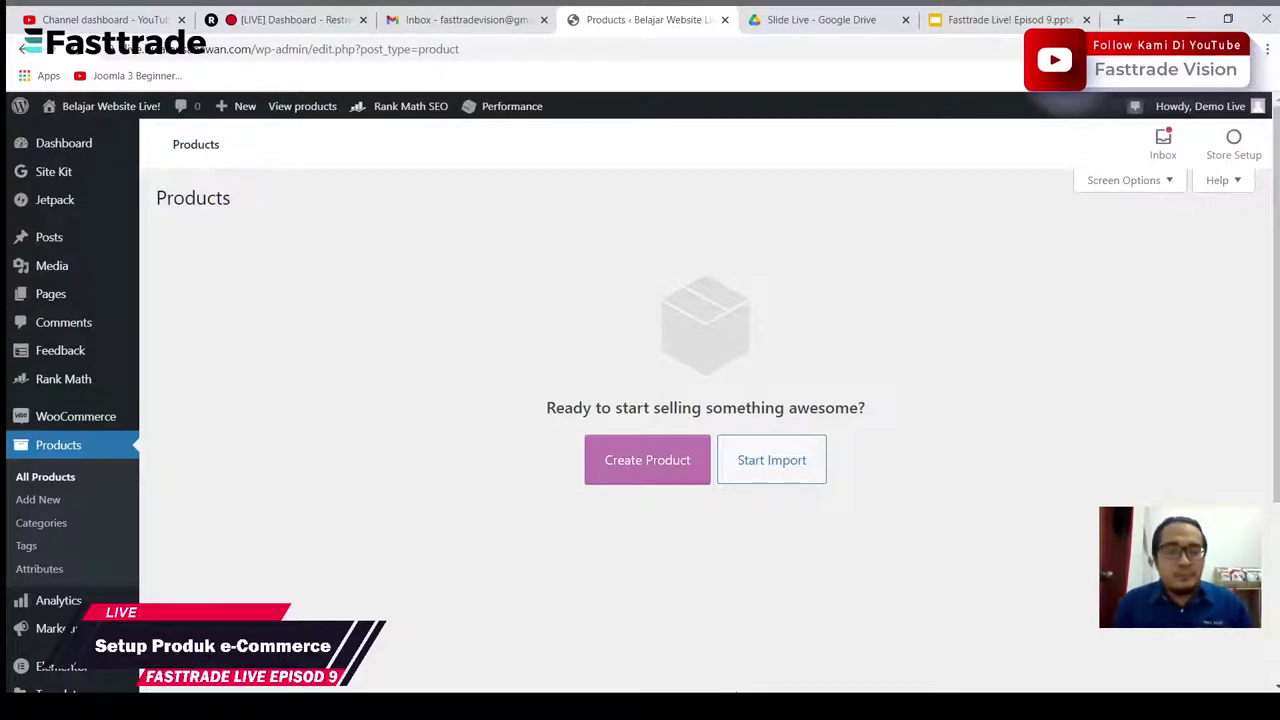
{"action": "left_click", "coordinate": [608, 479]}
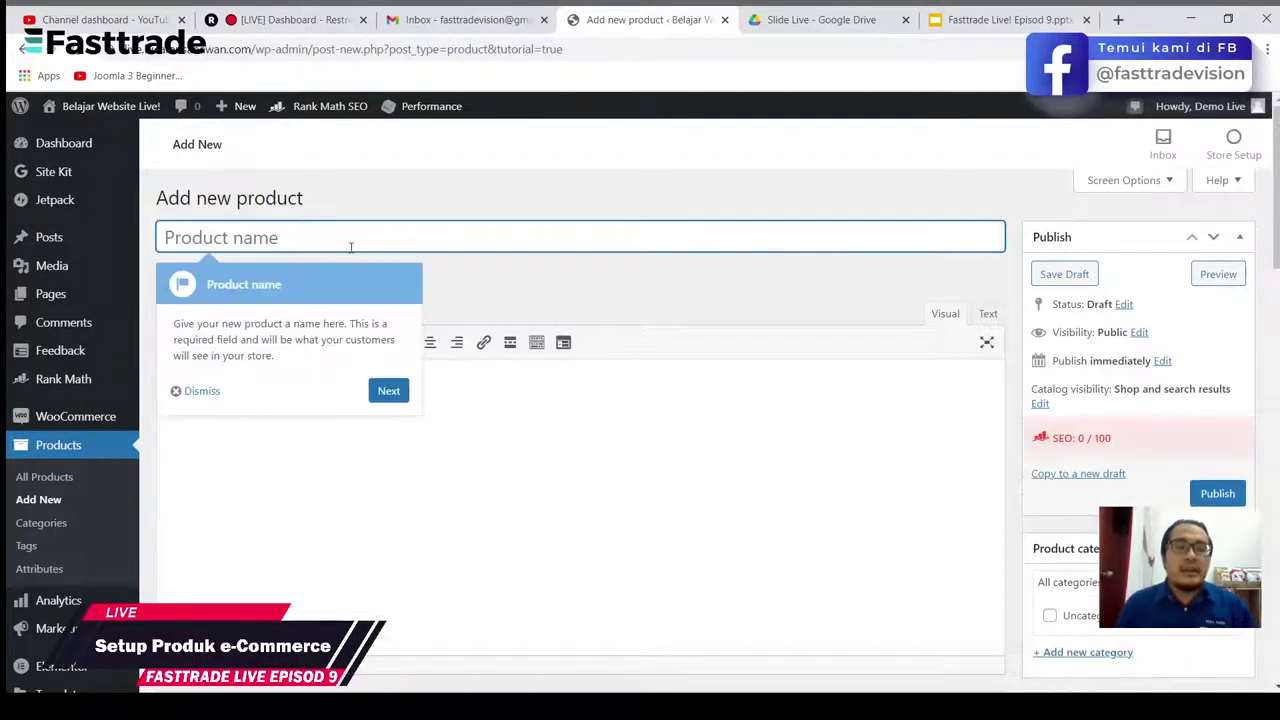
Step: Go through all the guided tour tips for adding a product, from the product description to publishing, and finish the tour
{"action": "left_click", "coordinate": [387, 390]}
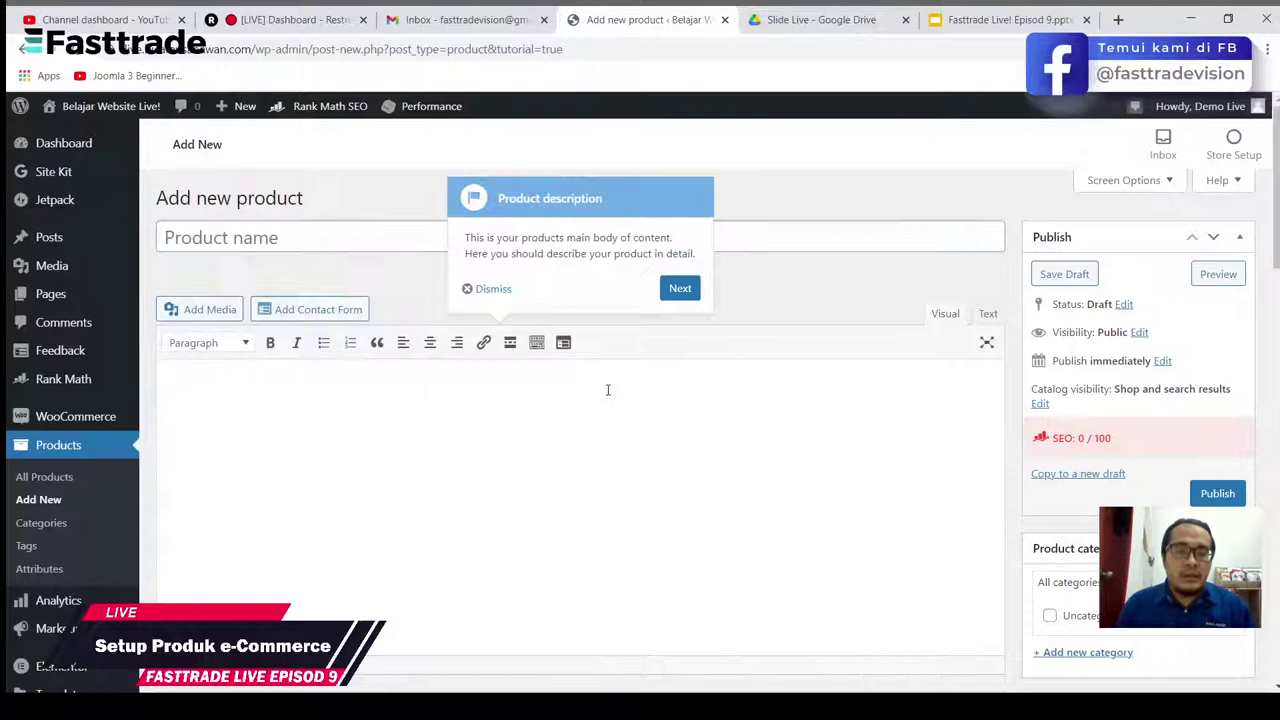
{"action": "left_click", "coordinate": [679, 288]}
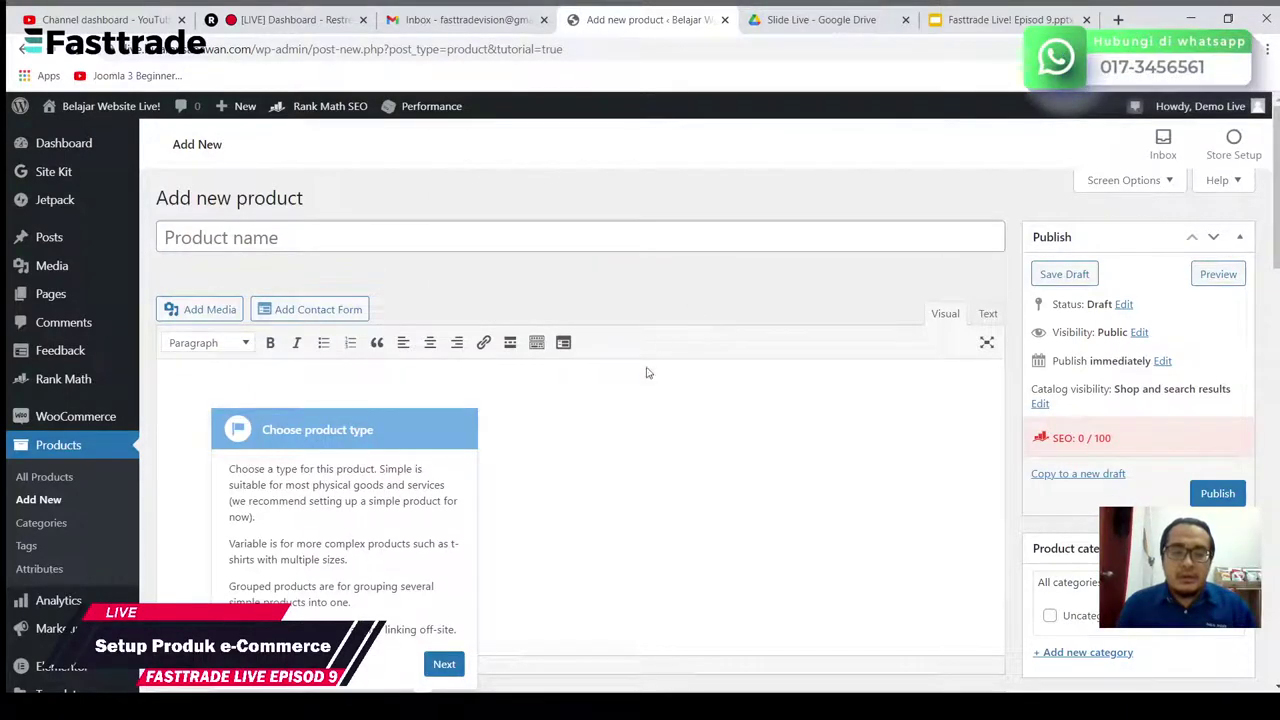
{"action": "left_click", "coordinate": [447, 664]}
{"action": "left_click", "coordinate": [597, 668]}
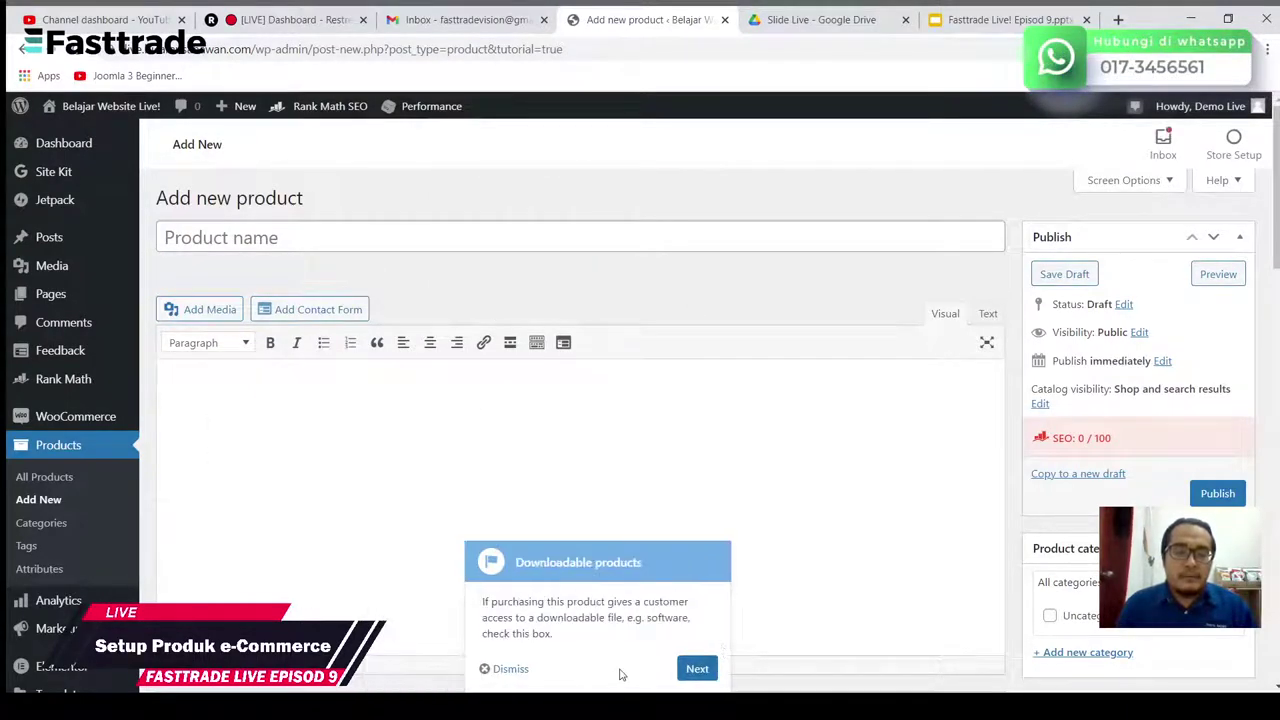
{"action": "left_click", "coordinate": [695, 668]}
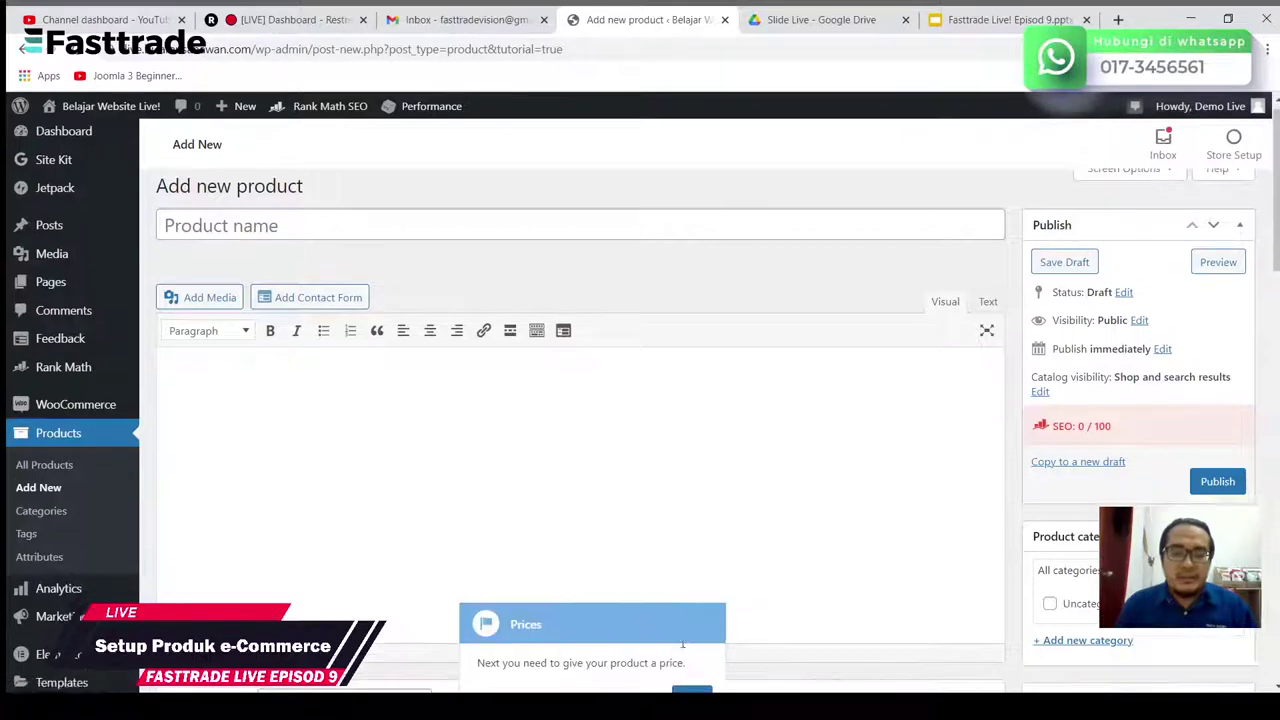
{"action": "left_click", "coordinate": [692, 293]}
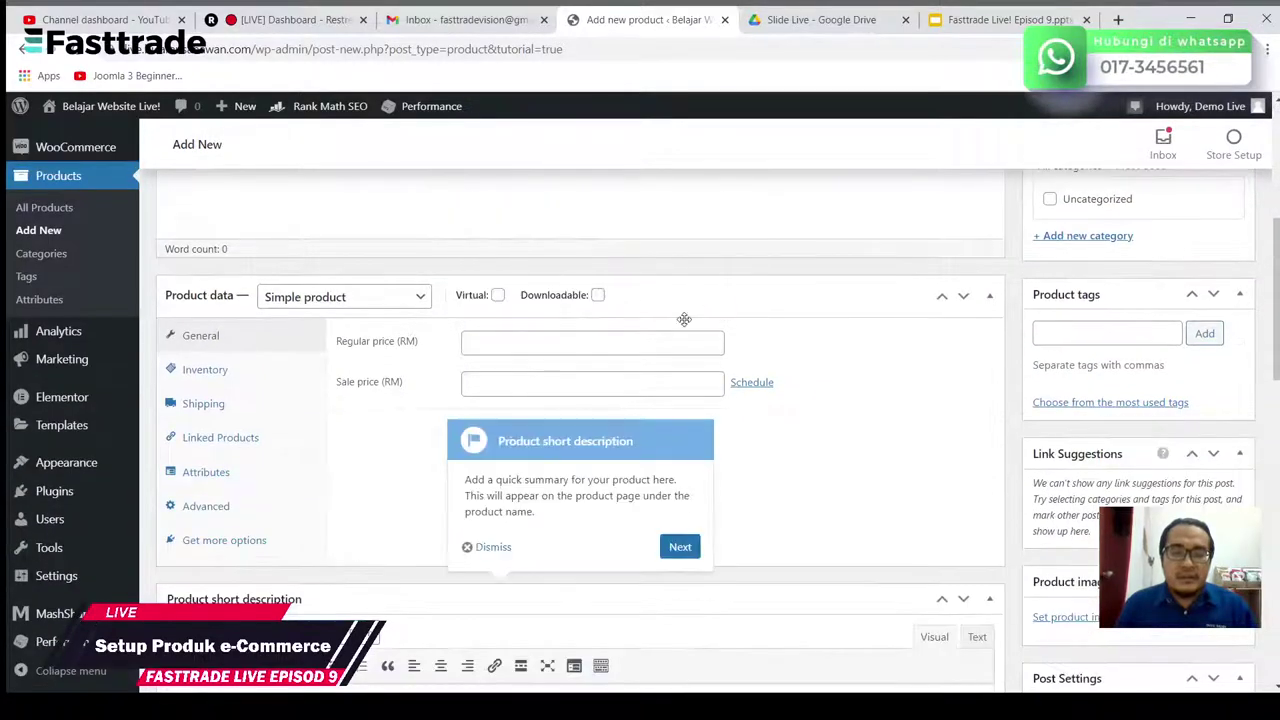
{"action": "left_click", "coordinate": [680, 545]}
{"action": "left_click", "coordinate": [964, 660]}
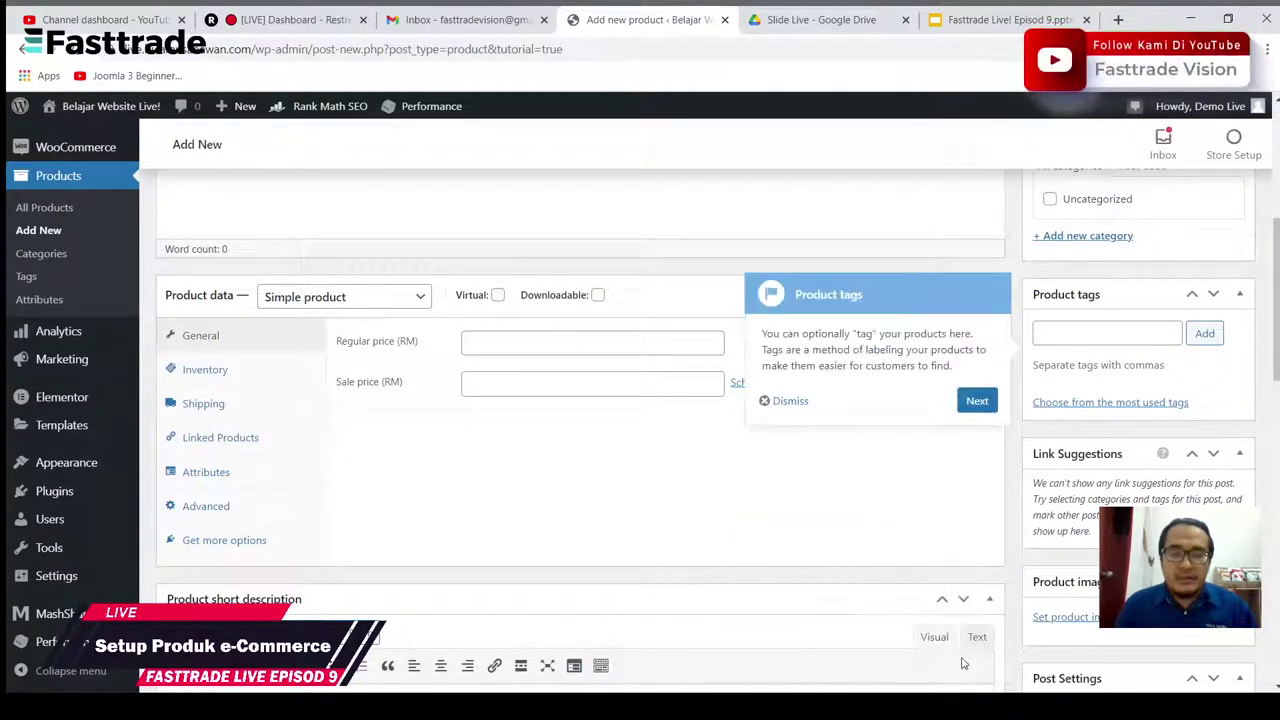
{"action": "left_click", "coordinate": [984, 408]}
{"action": "left_click", "coordinate": [978, 244]}
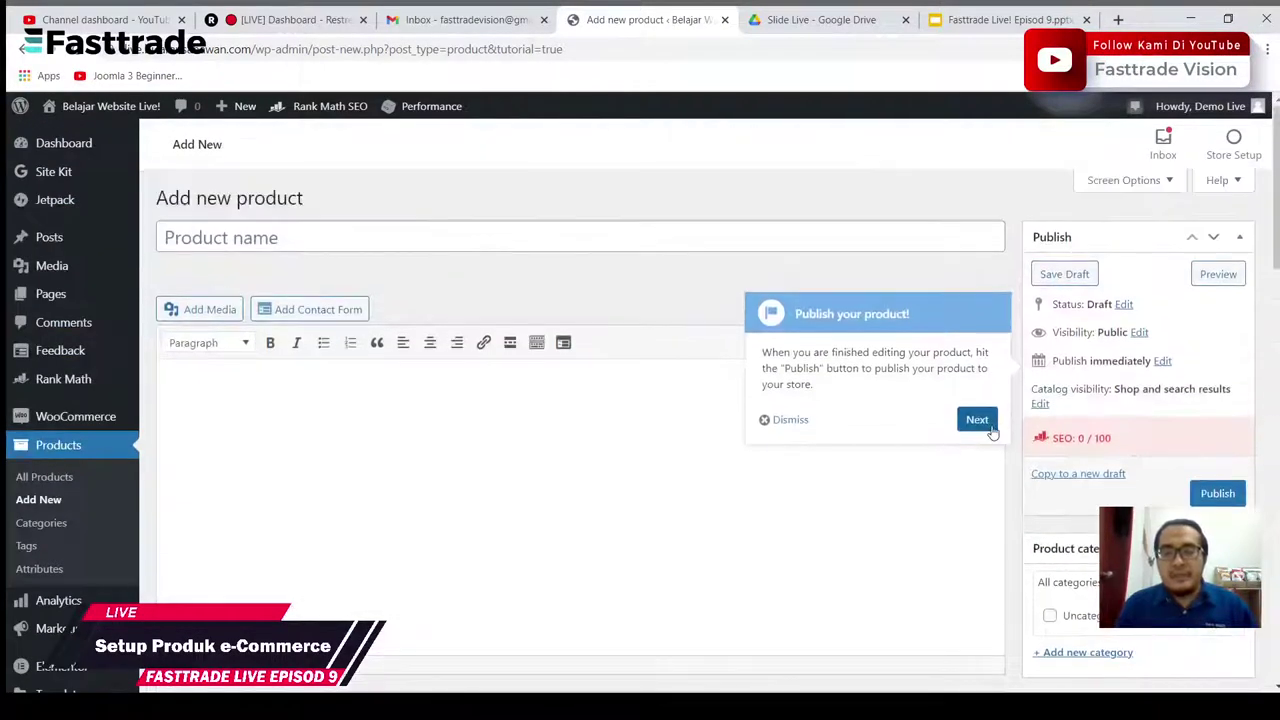
{"action": "left_click", "coordinate": [988, 421]}
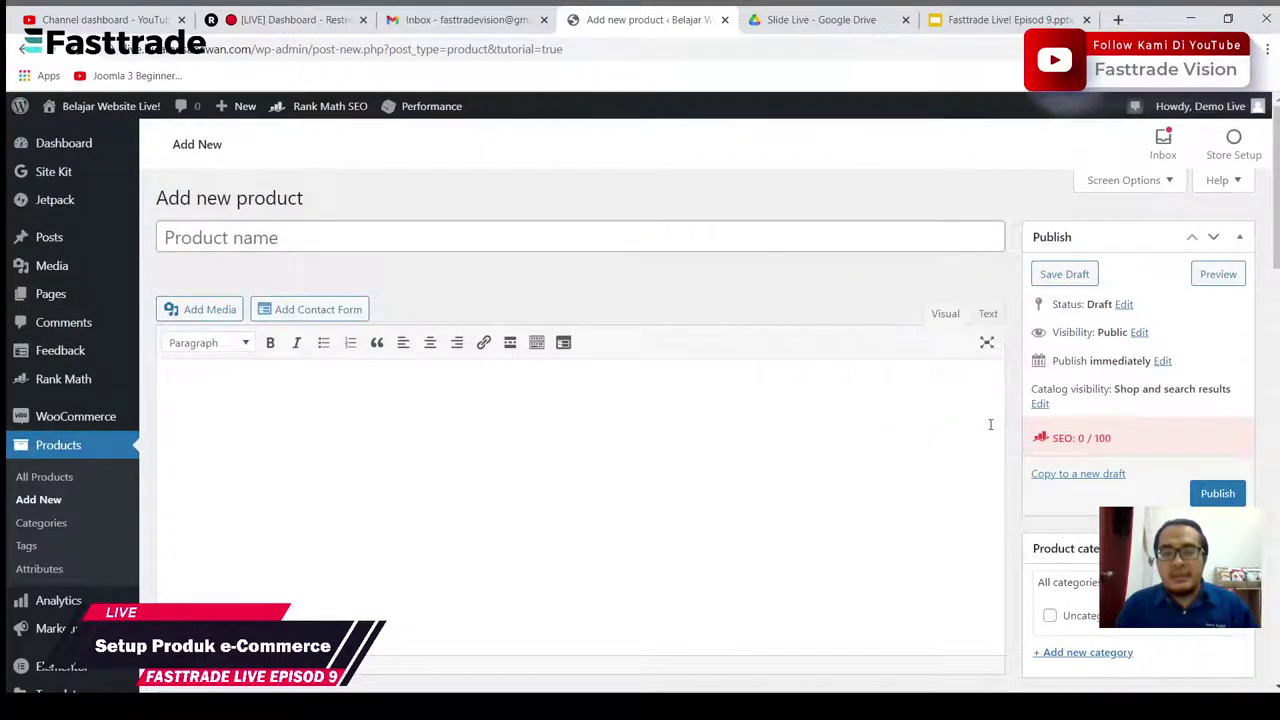
Step: Name the new product "Seminar Pematuhan SOP"
{"action": "left_click", "coordinate": [396, 247]}
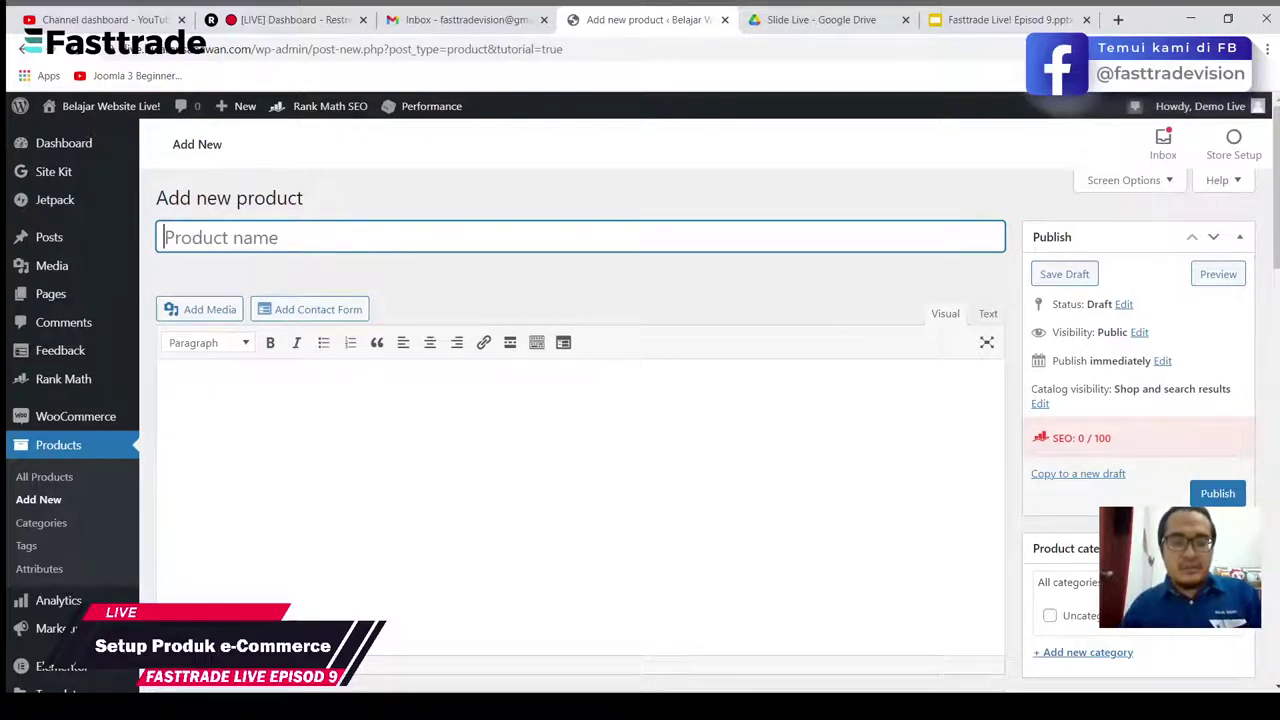
{"action": "key", "text": "alt+Tab"}
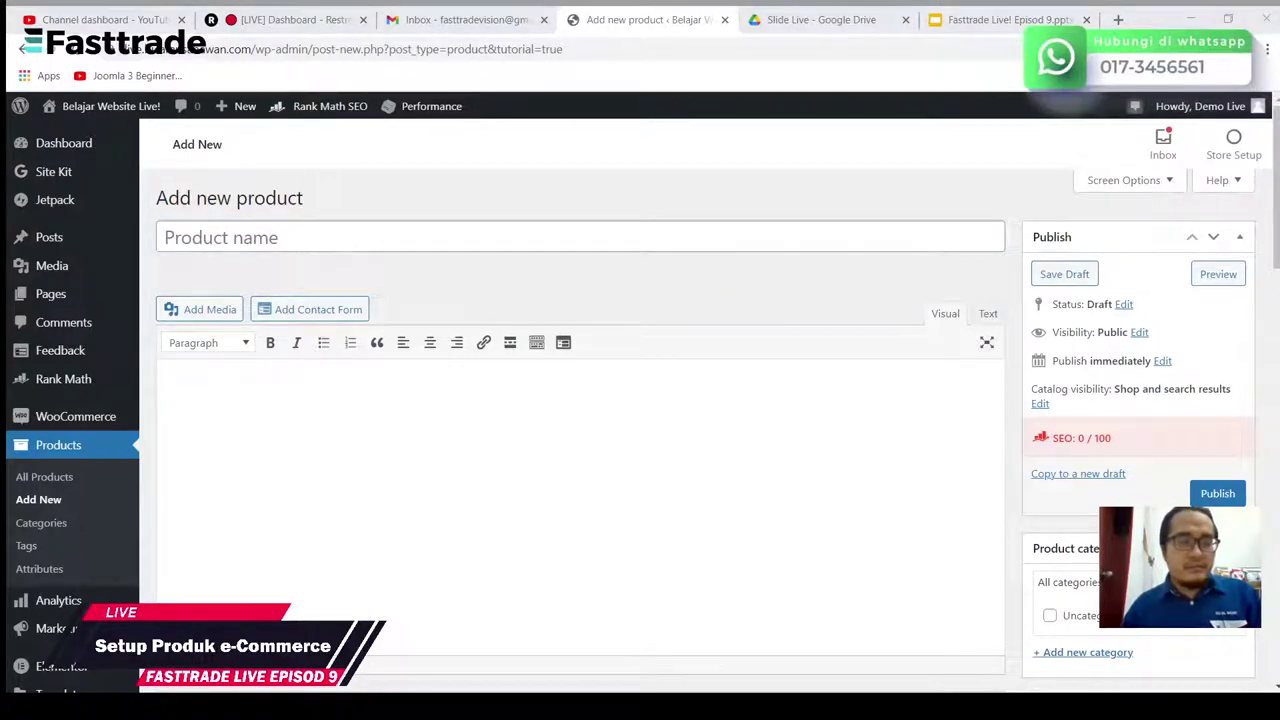
{"action": "left_click", "coordinate": [466, 243]}
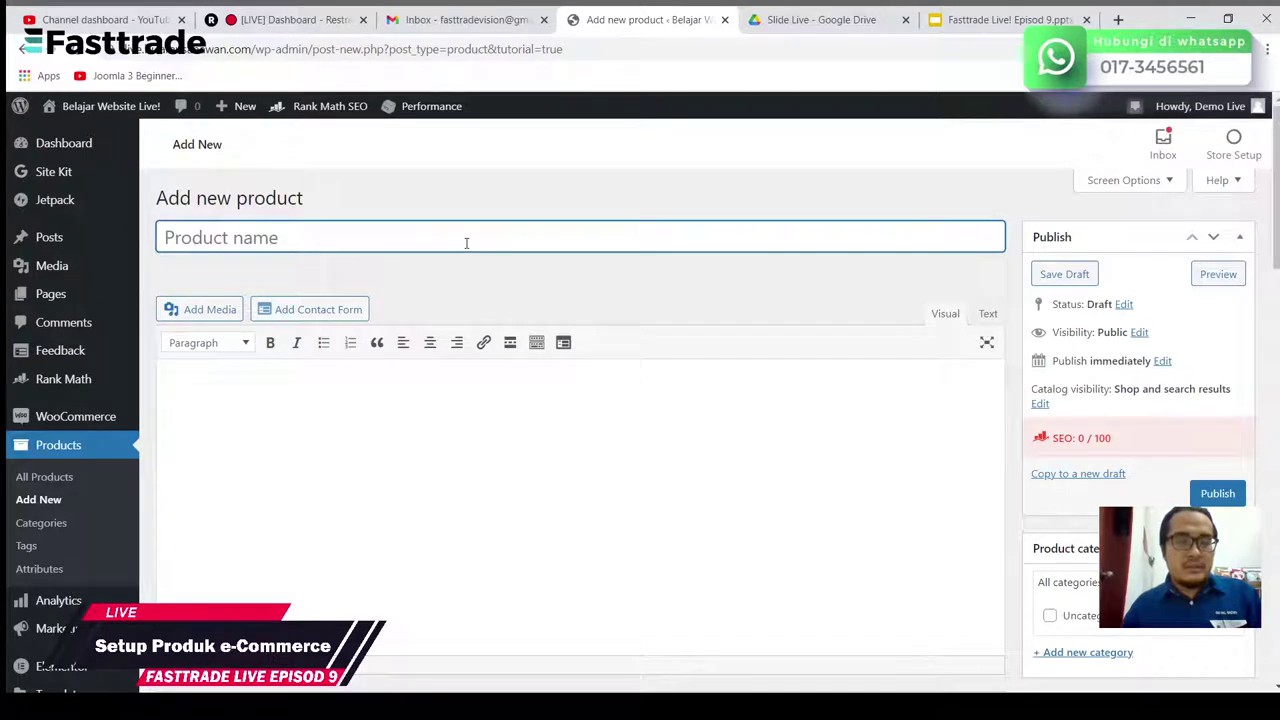
{"action": "type", "text": "Sem"}
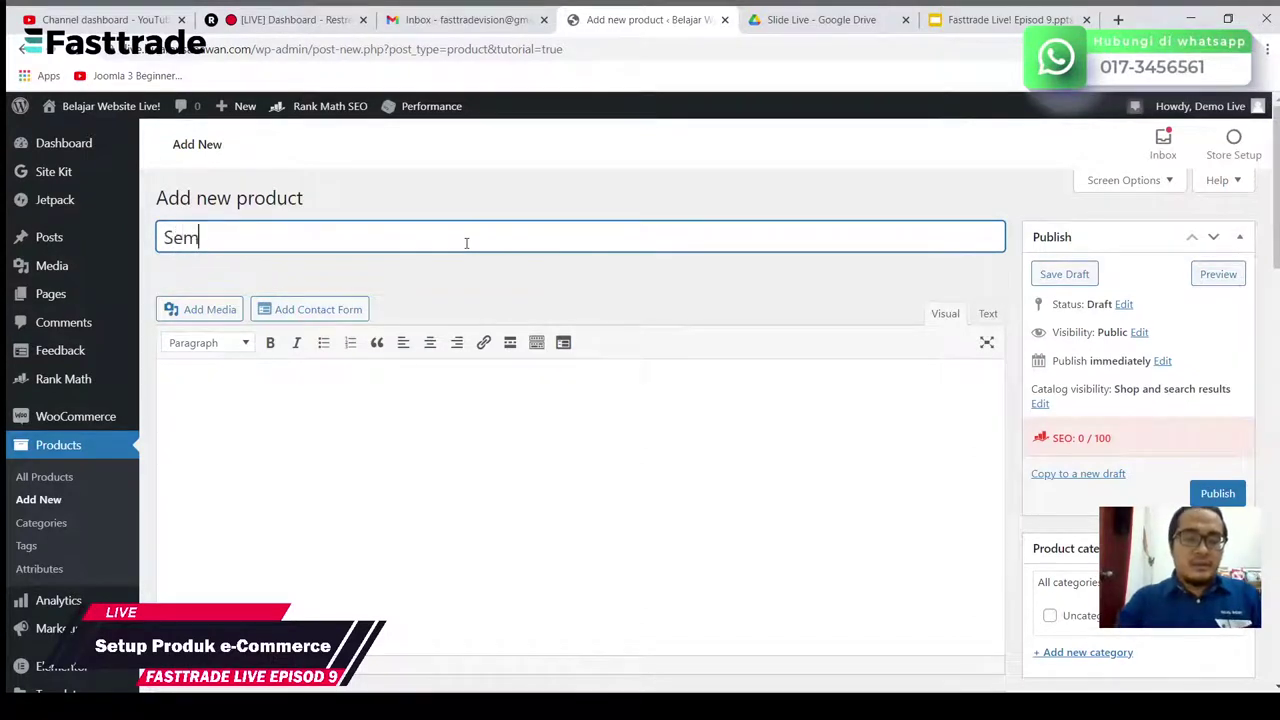
{"action": "type", "text": "inar"}
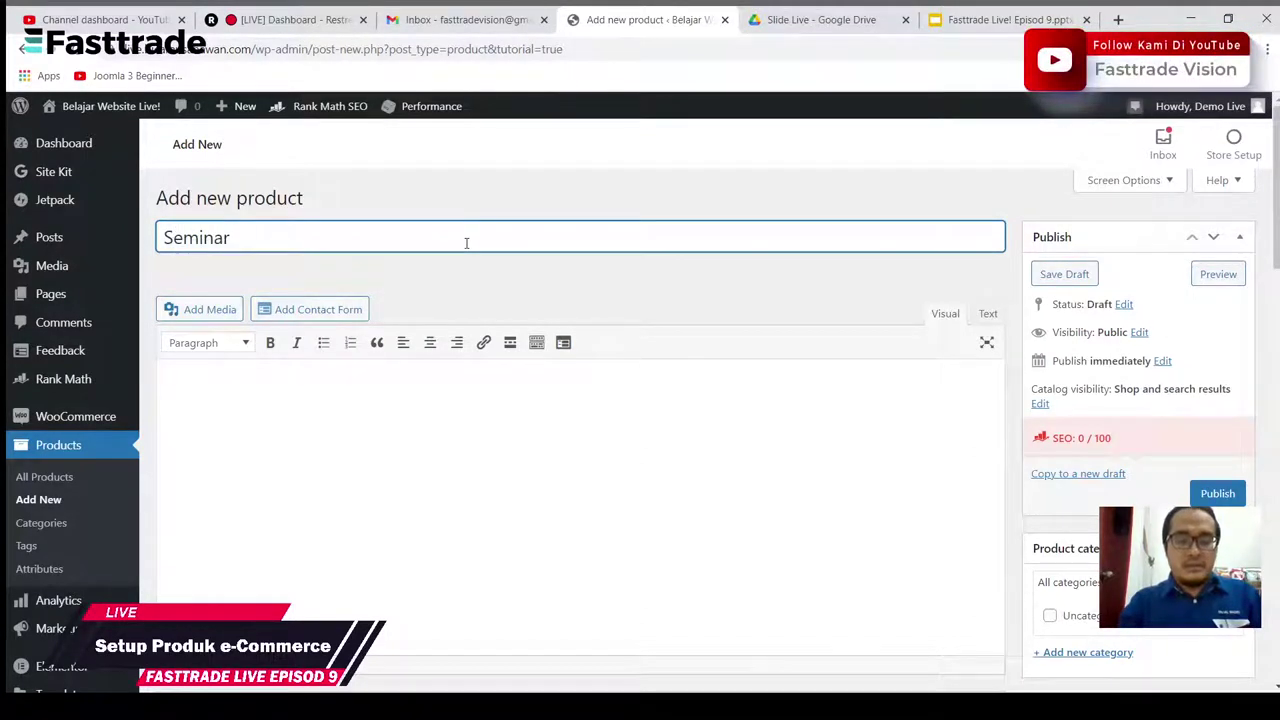
{"action": "type", "text": " Pemath"}
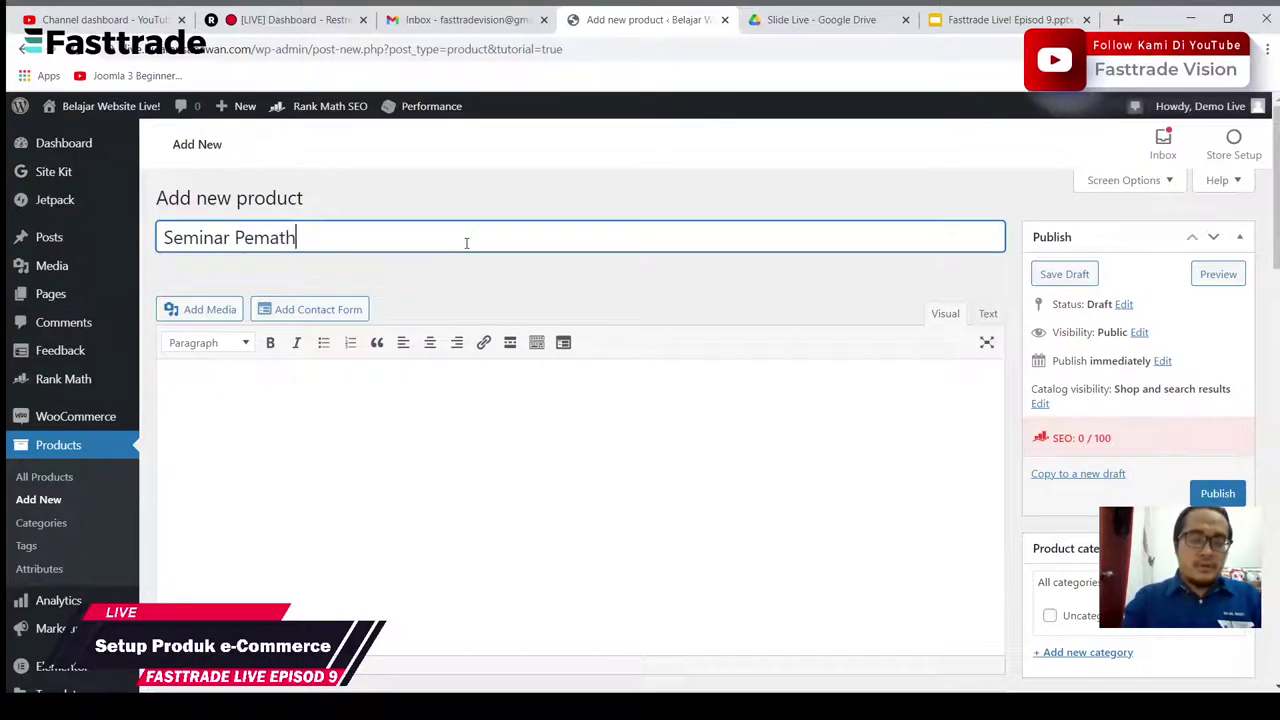
{"action": "key", "text": "BackSpace"}
{"action": "type", "text": "uhan SOP"}
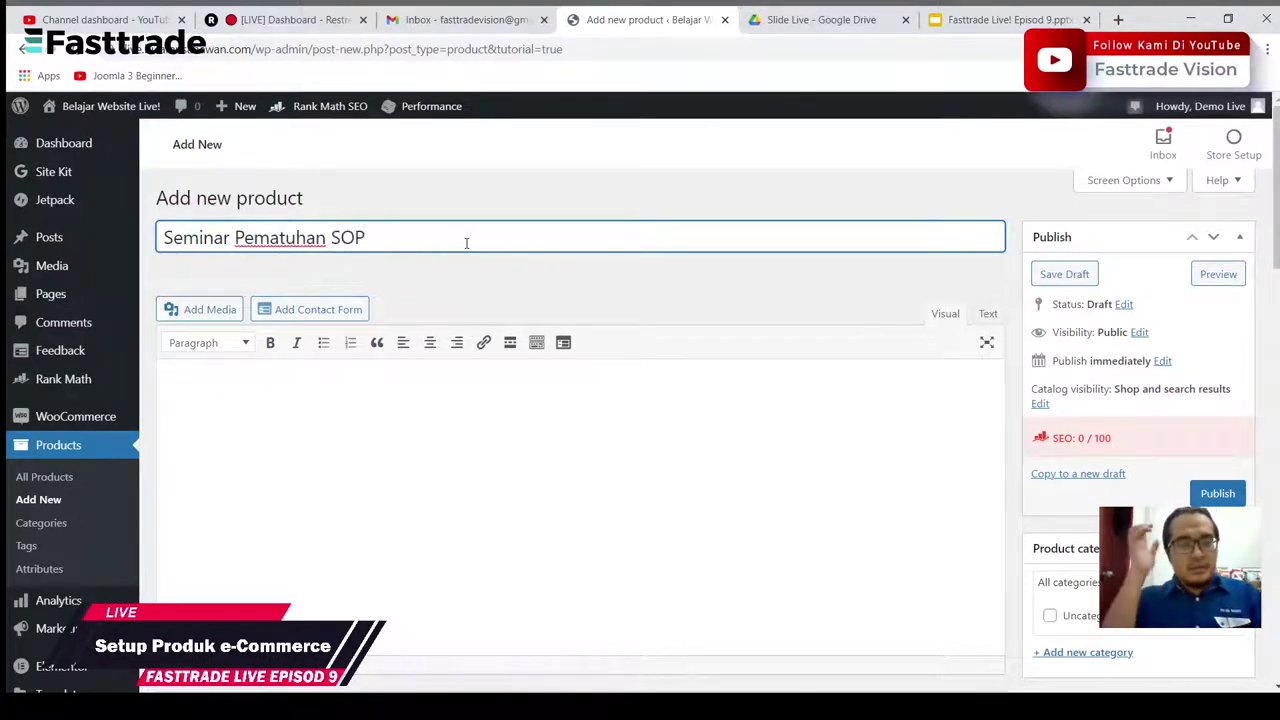
{"action": "left_click", "coordinate": [599, 283]}
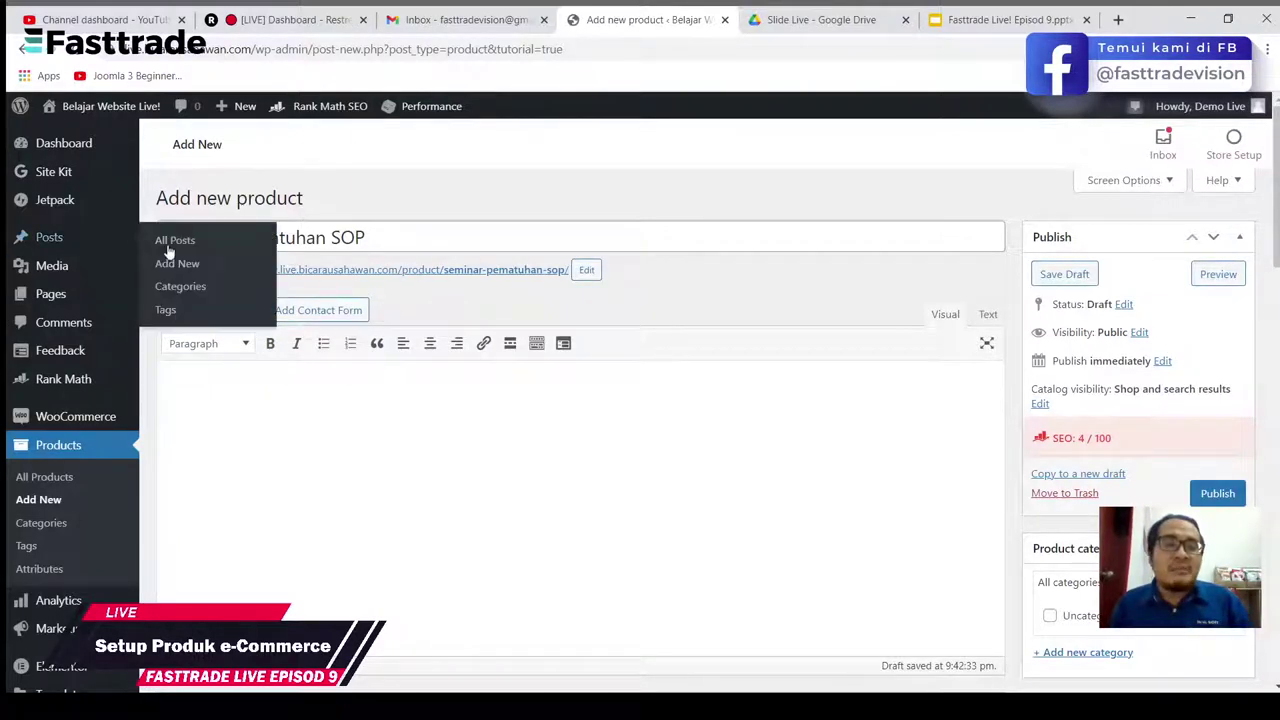
Step: Keep the product type as Simple product and set its regular price to RM 50
{"action": "scroll", "coordinate": [789, 276], "scroll_direction": "down", "scroll_amount": 3}
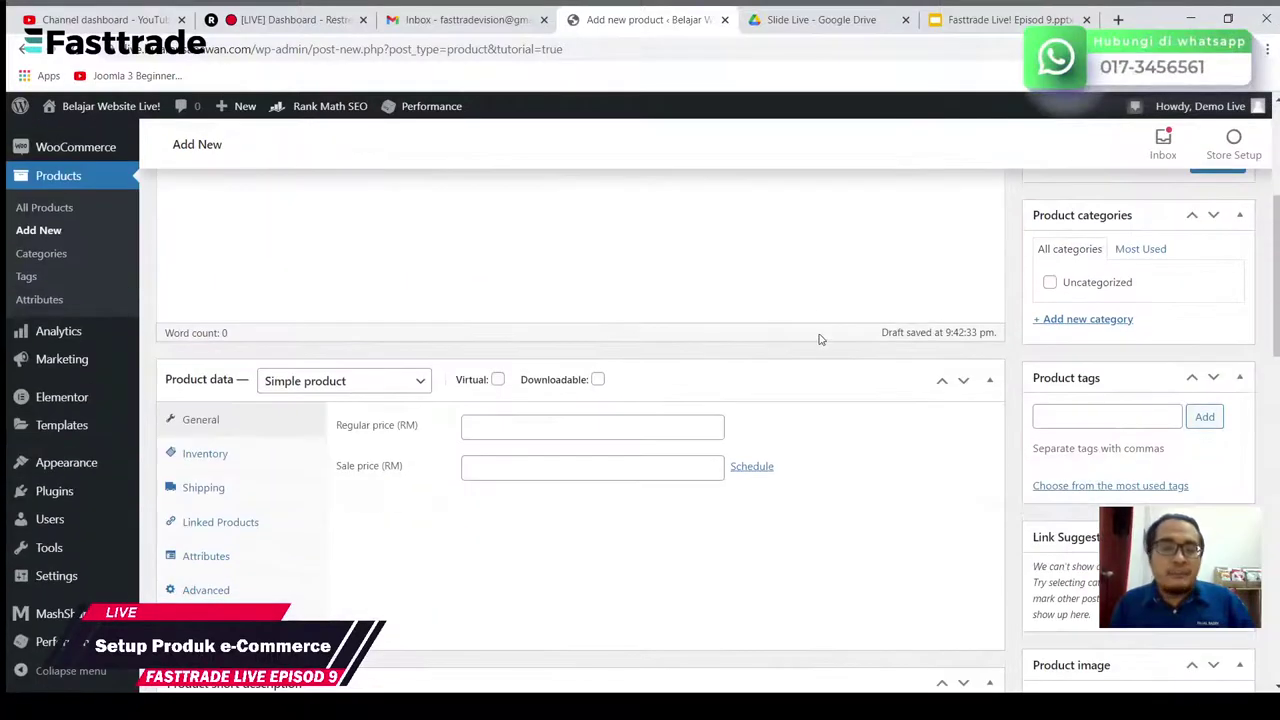
{"action": "scroll", "coordinate": [821, 338], "scroll_direction": "up", "scroll_amount": 2}
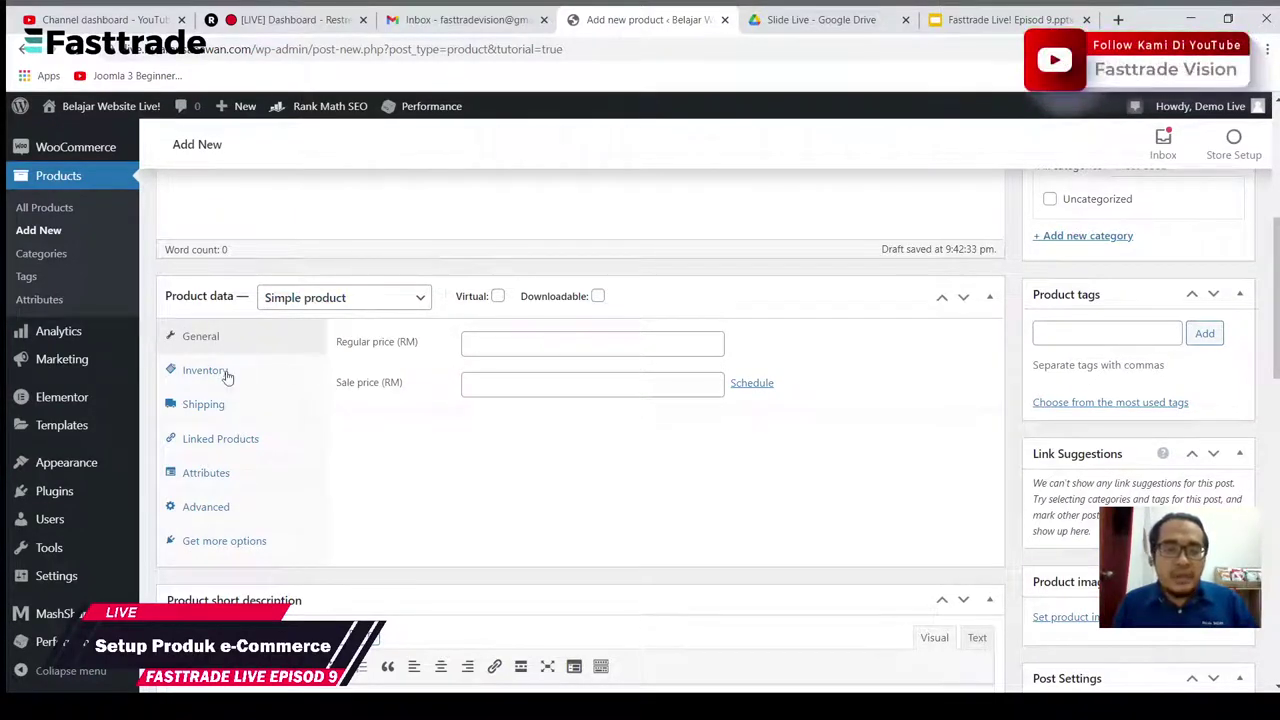
{"action": "left_click", "coordinate": [341, 313]}
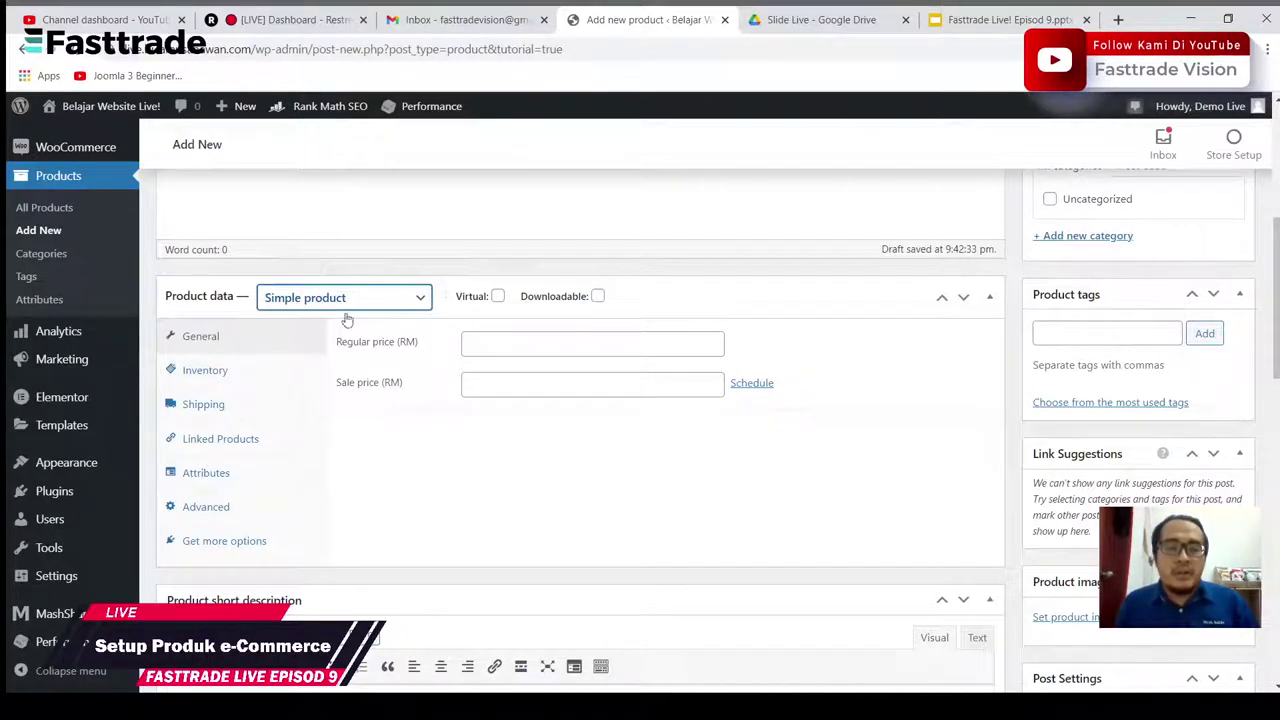
{"action": "left_click", "coordinate": [484, 340]}
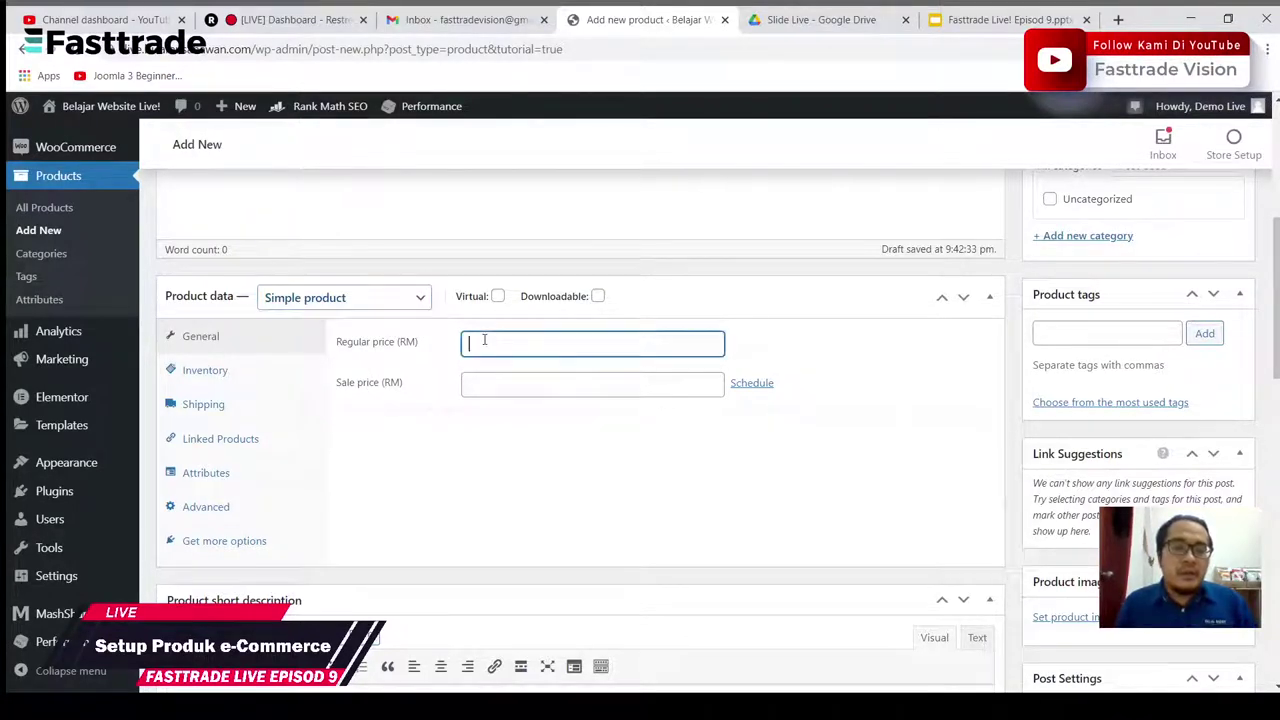
{"action": "scroll", "coordinate": [766, 318], "scroll_direction": "up", "scroll_amount": 4}
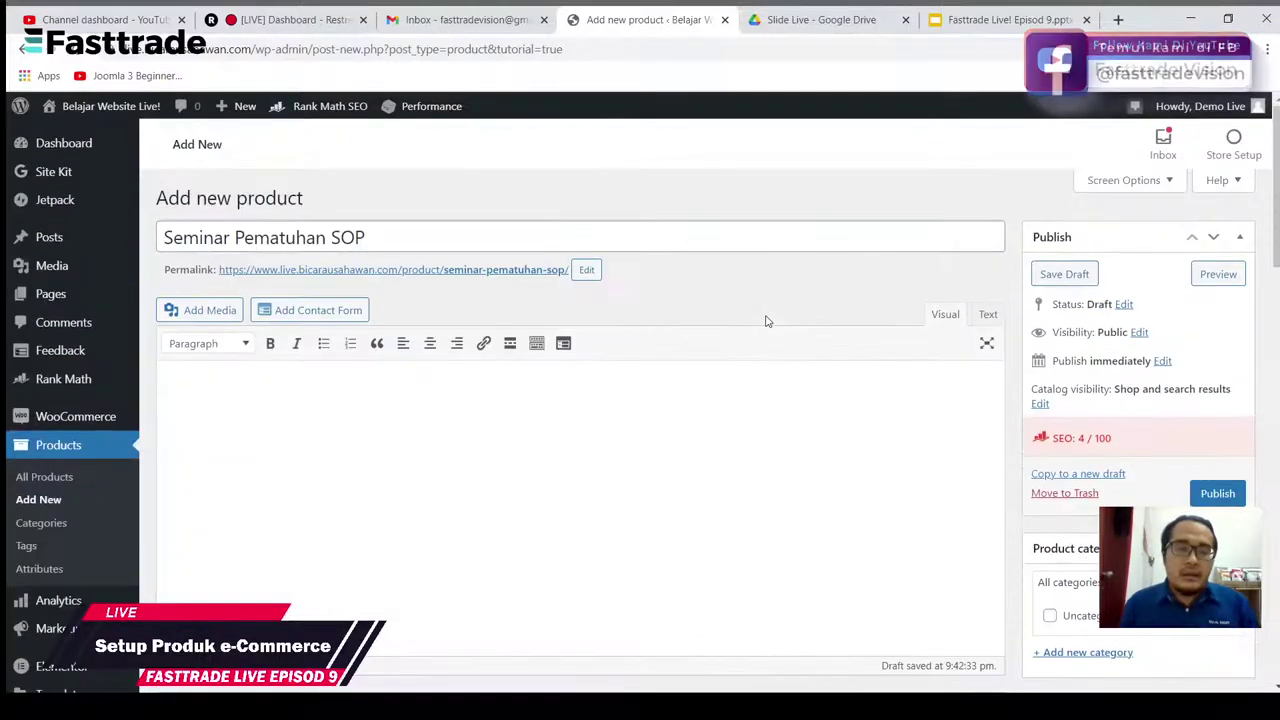
{"action": "scroll", "coordinate": [766, 318], "scroll_direction": "down", "scroll_amount": 4}
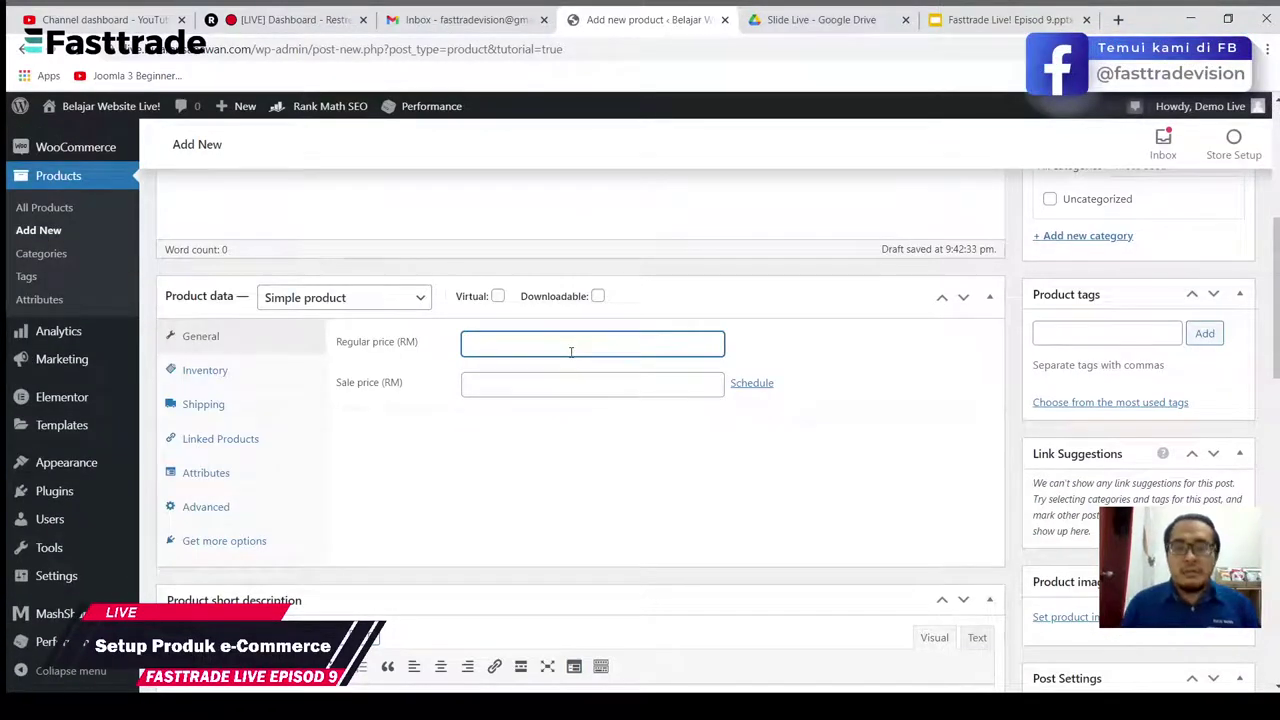
{"action": "type", "text": "50"}
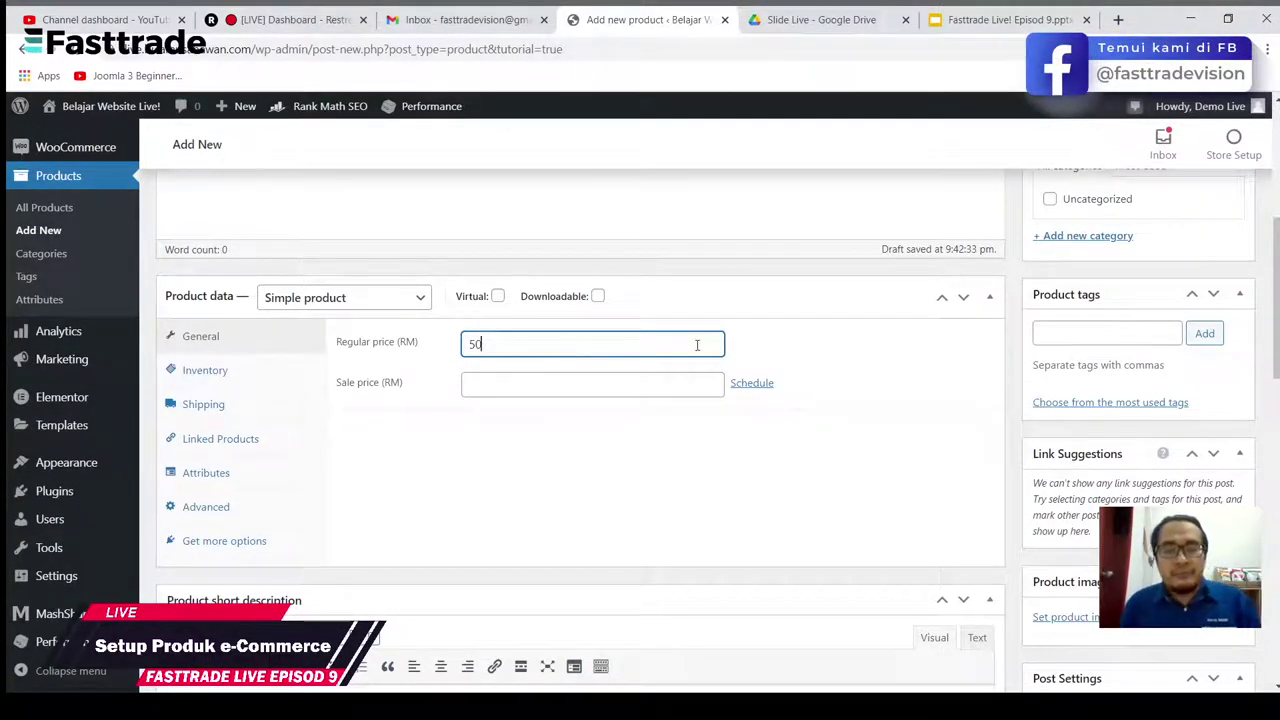
{"action": "left_click", "coordinate": [820, 357]}
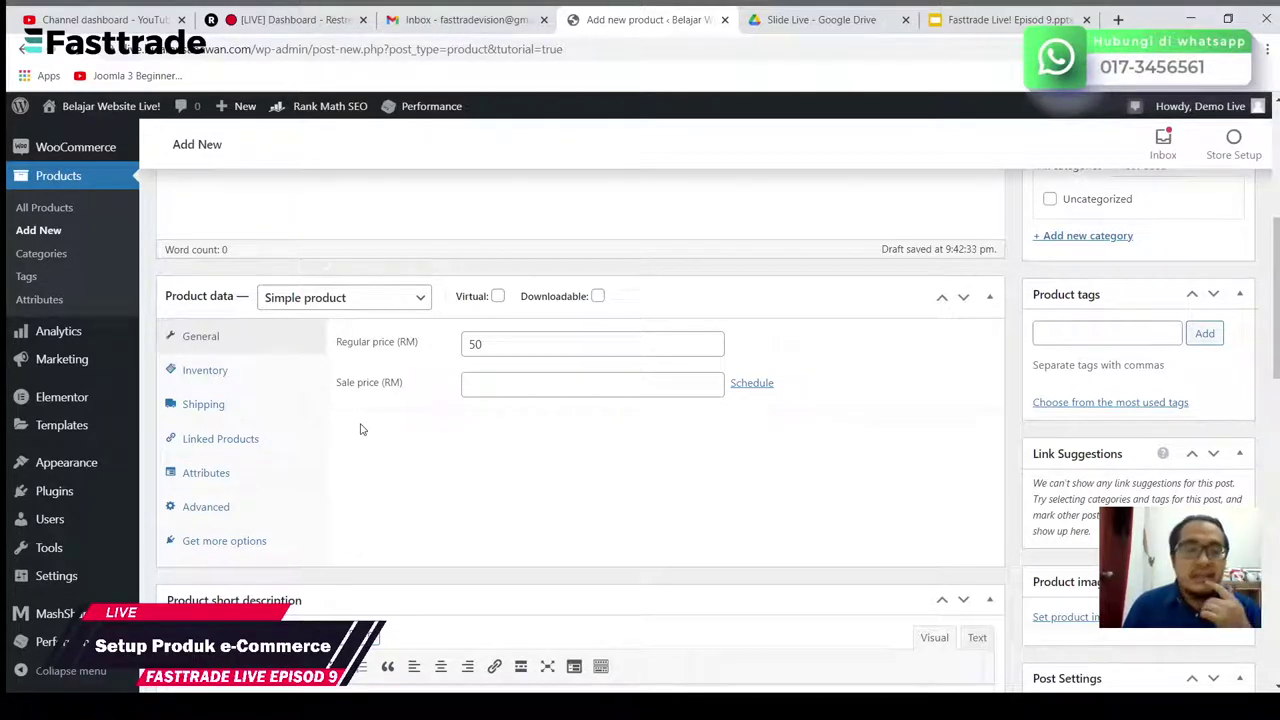
Step: Set the sale price to RM 30 and schedule the sale from 2021-03-18 to 2021-03-31
{"action": "left_click", "coordinate": [471, 388]}
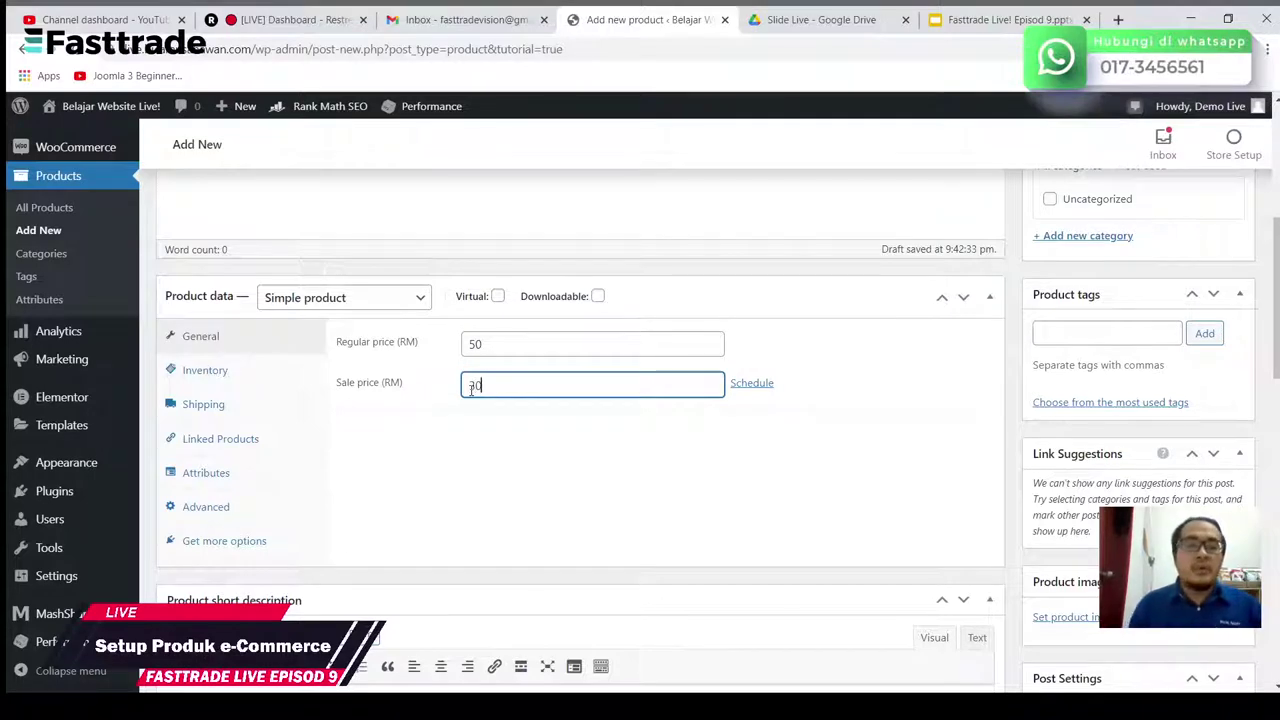
{"action": "left_click", "coordinate": [551, 443]}
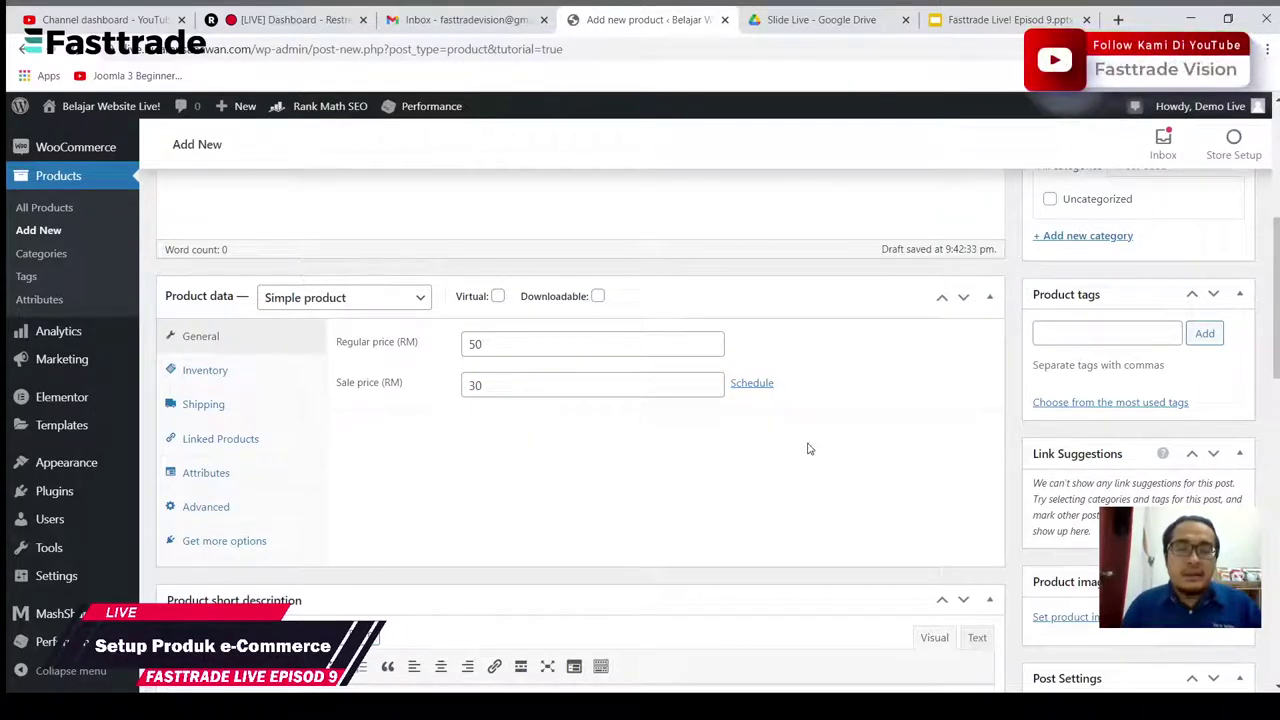
{"action": "left_click", "coordinate": [763, 383]}
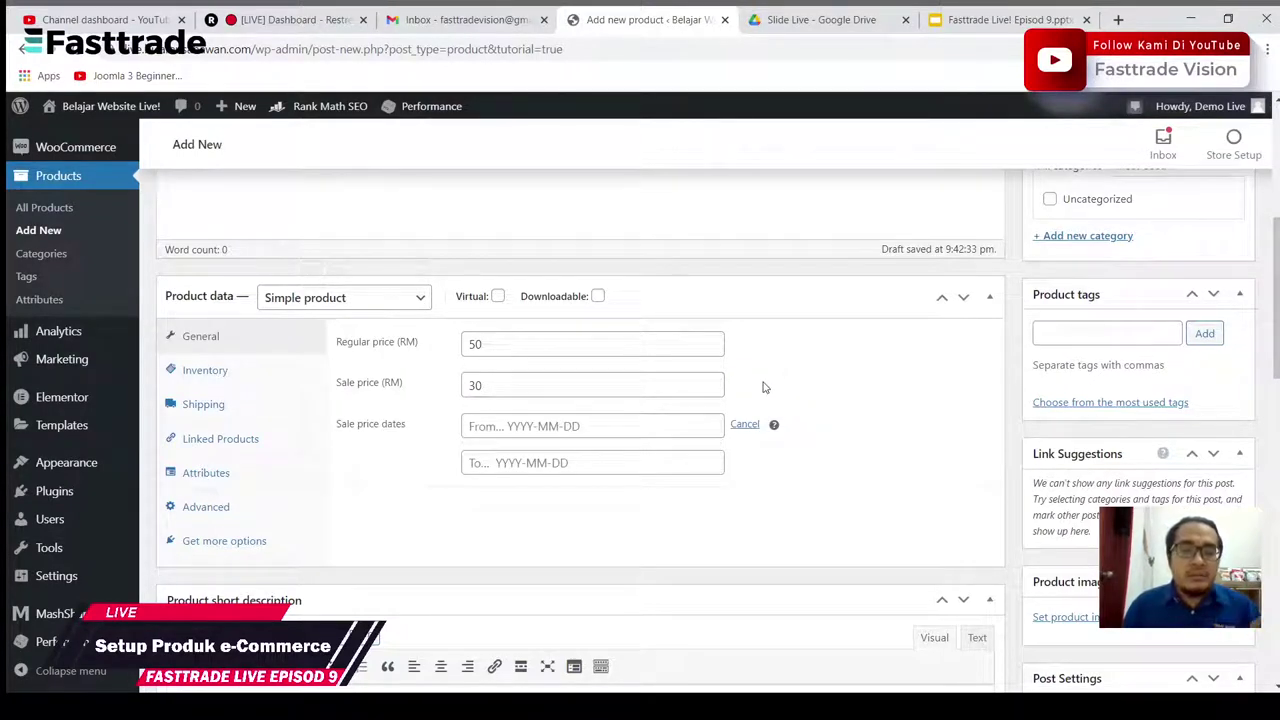
{"action": "left_click", "coordinate": [654, 427]}
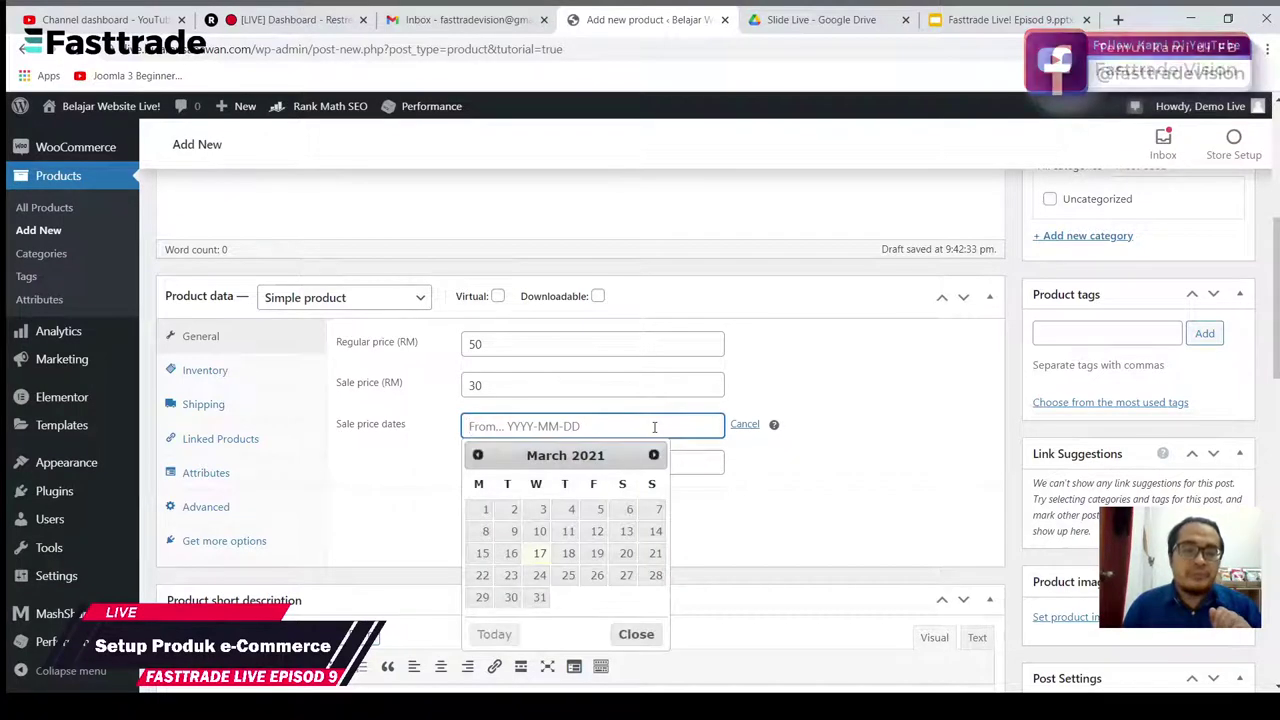
{"action": "left_click", "coordinate": [568, 553]}
{"action": "left_click", "coordinate": [563, 458]}
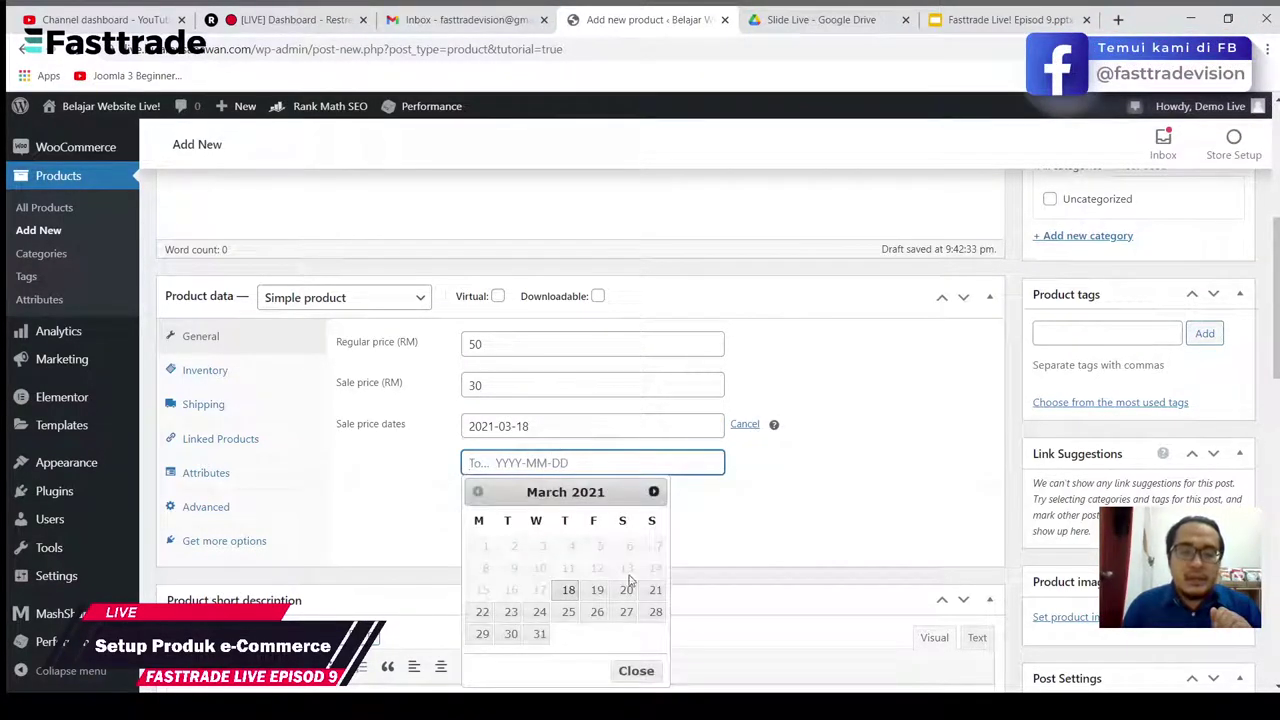
{"action": "left_click", "coordinate": [539, 634]}
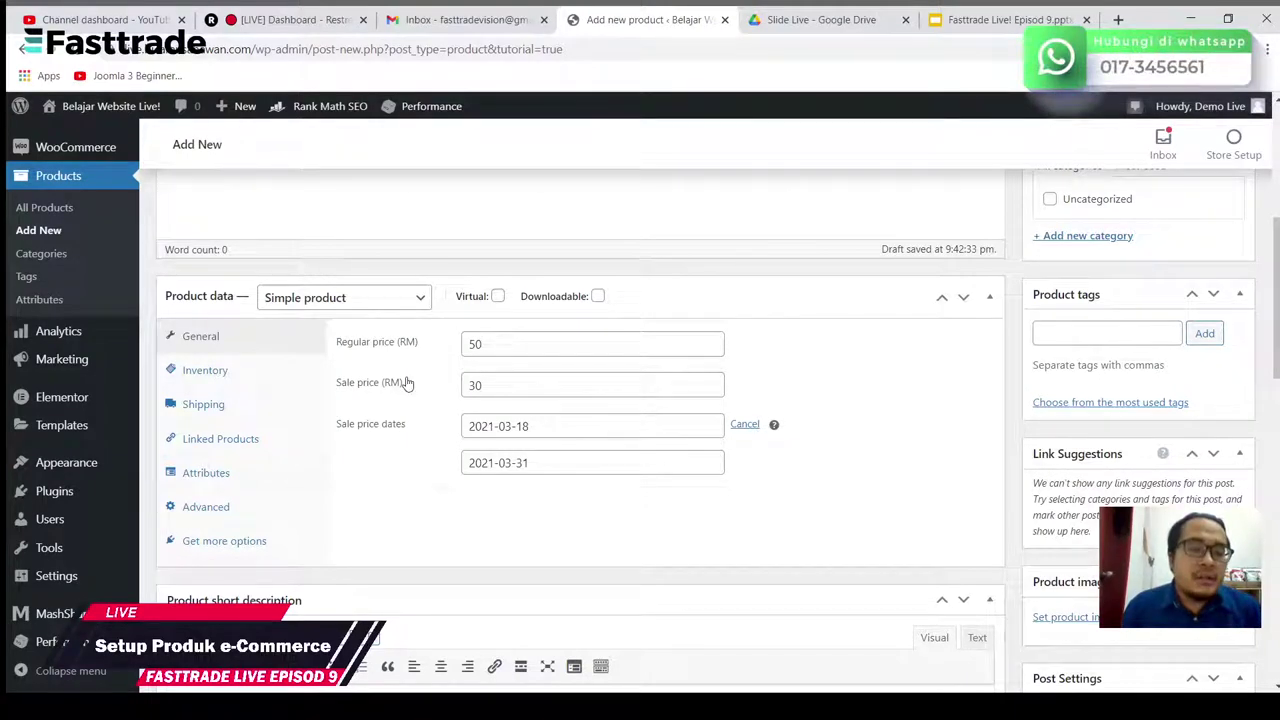
Step: Enter SPS001 as the SKU in the product's inventory data
{"action": "left_click", "coordinate": [246, 375]}
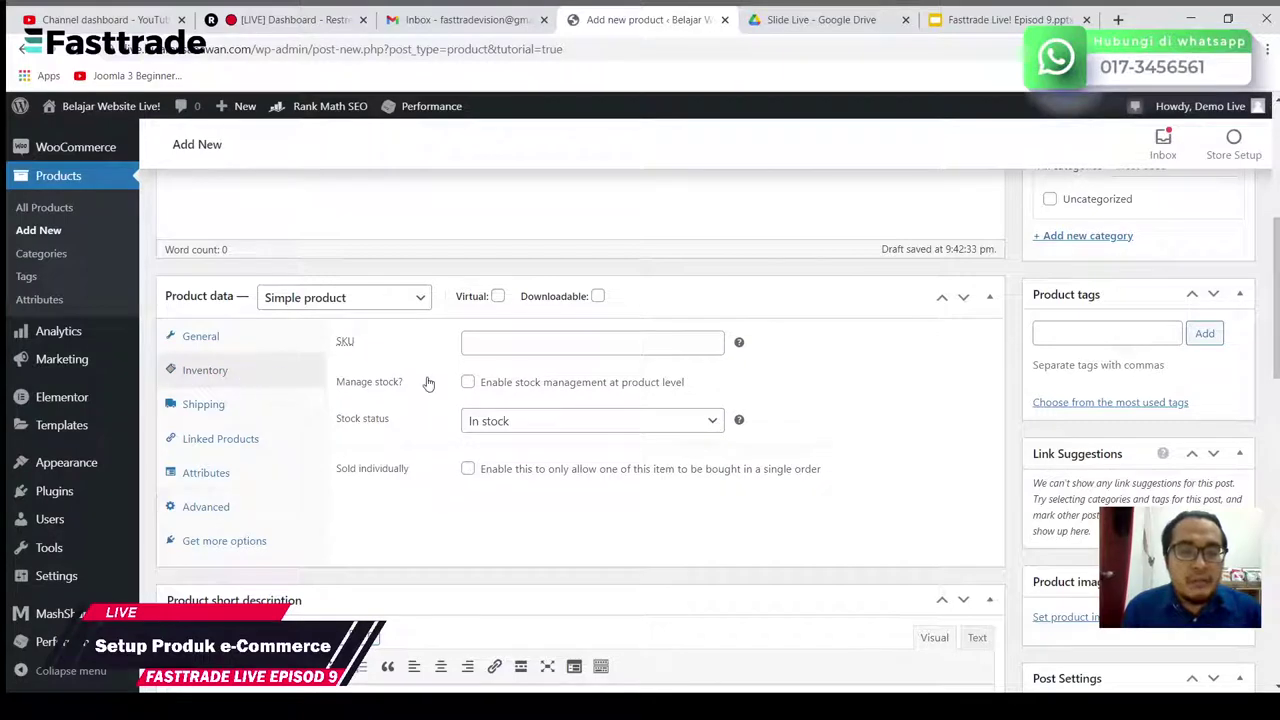
{"action": "left_click", "coordinate": [485, 343]}
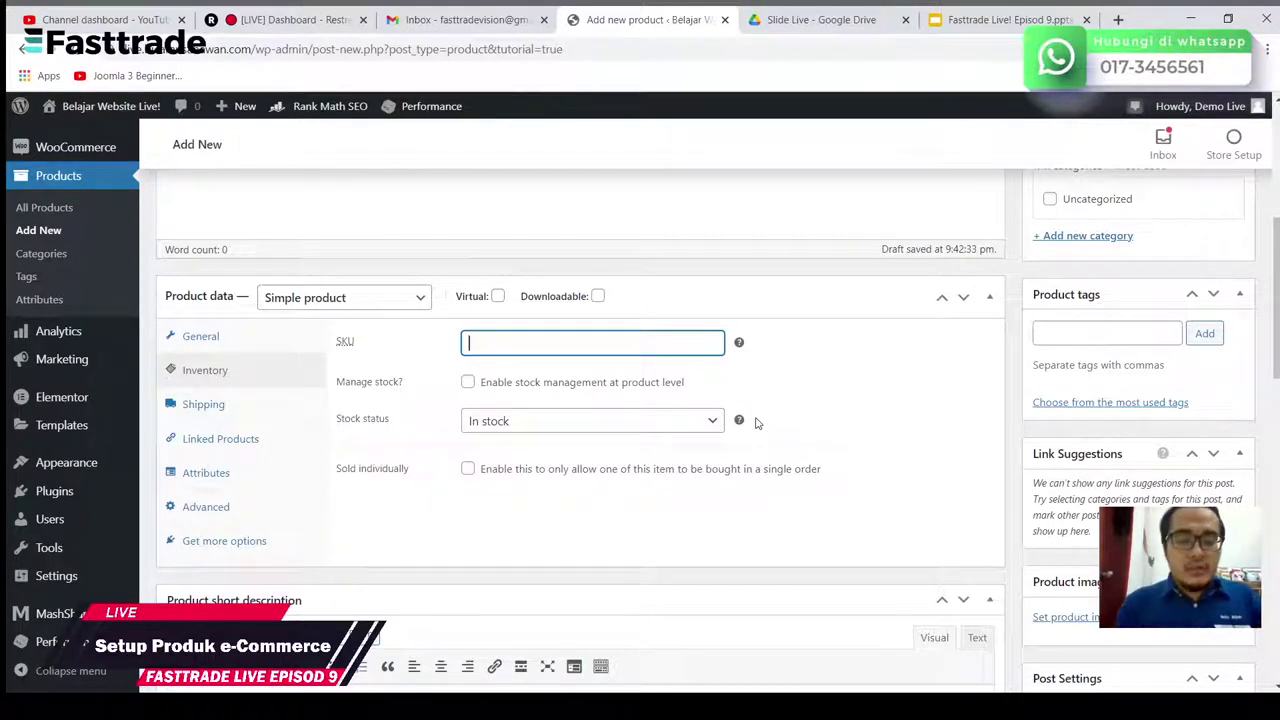
{"action": "type", "text": "S"}
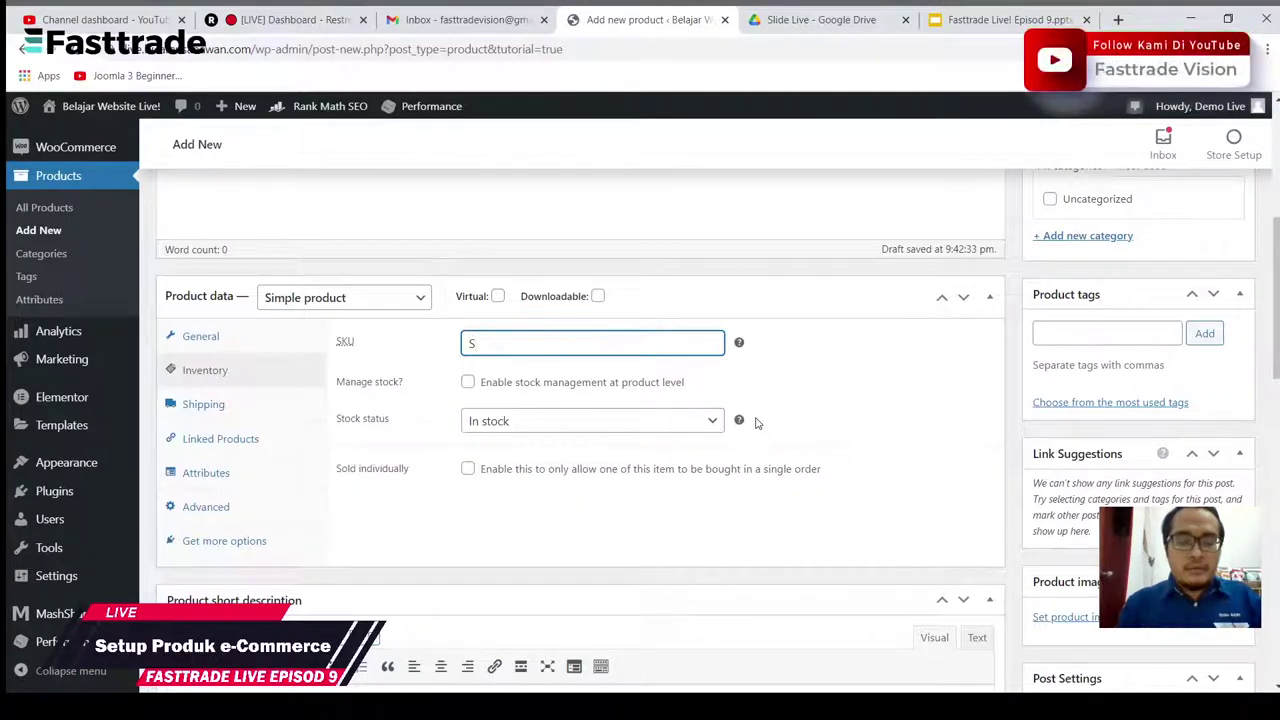
{"action": "type", "text": "P"}
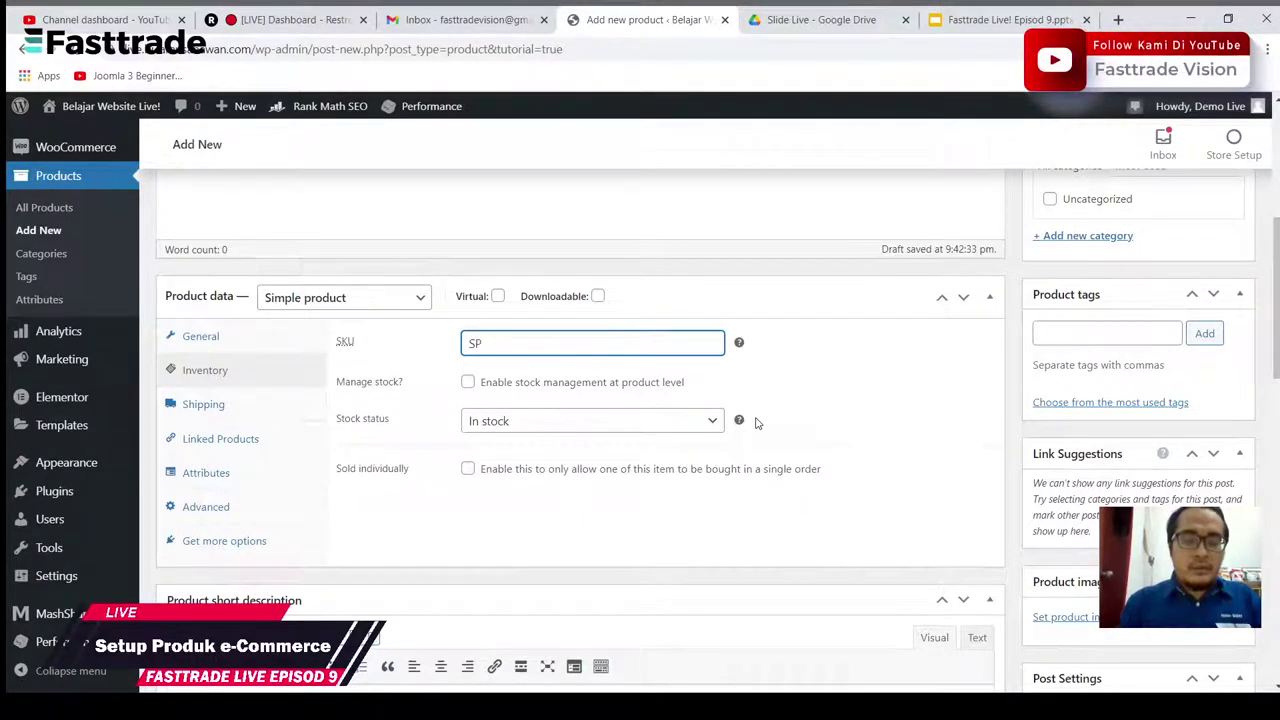
{"action": "type", "text": "S"}
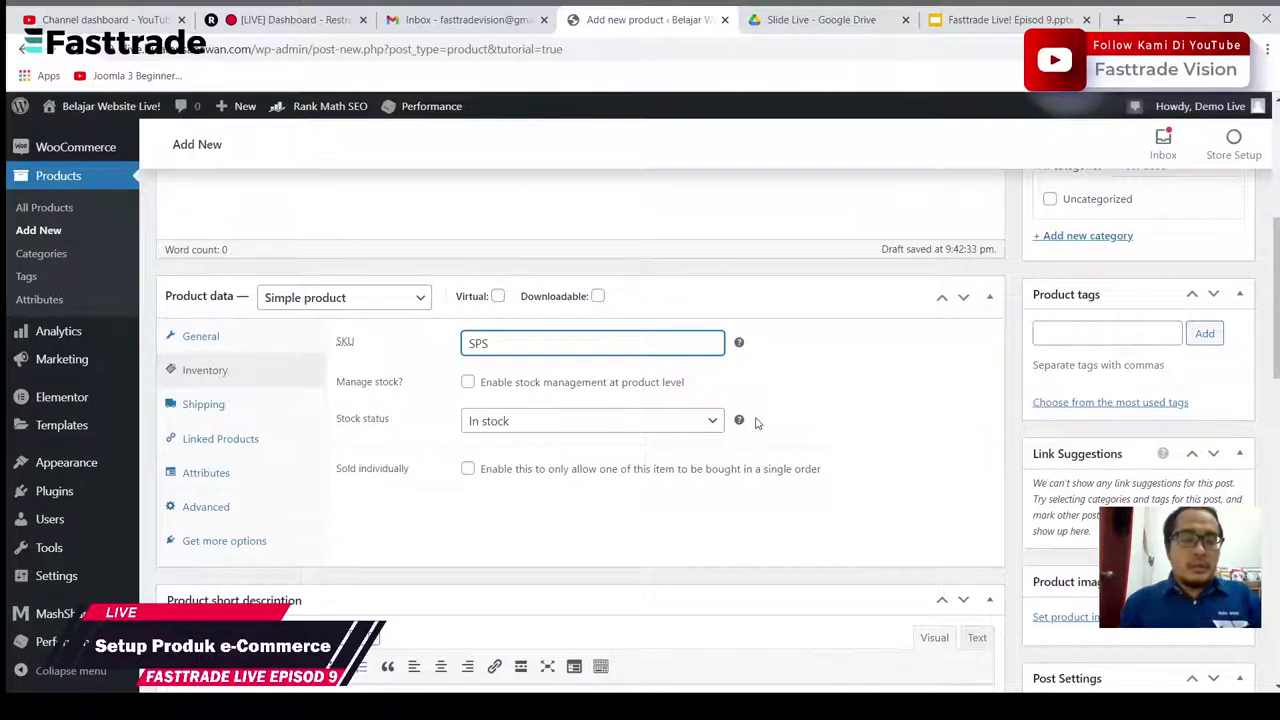
{"action": "type", "text": "001"}
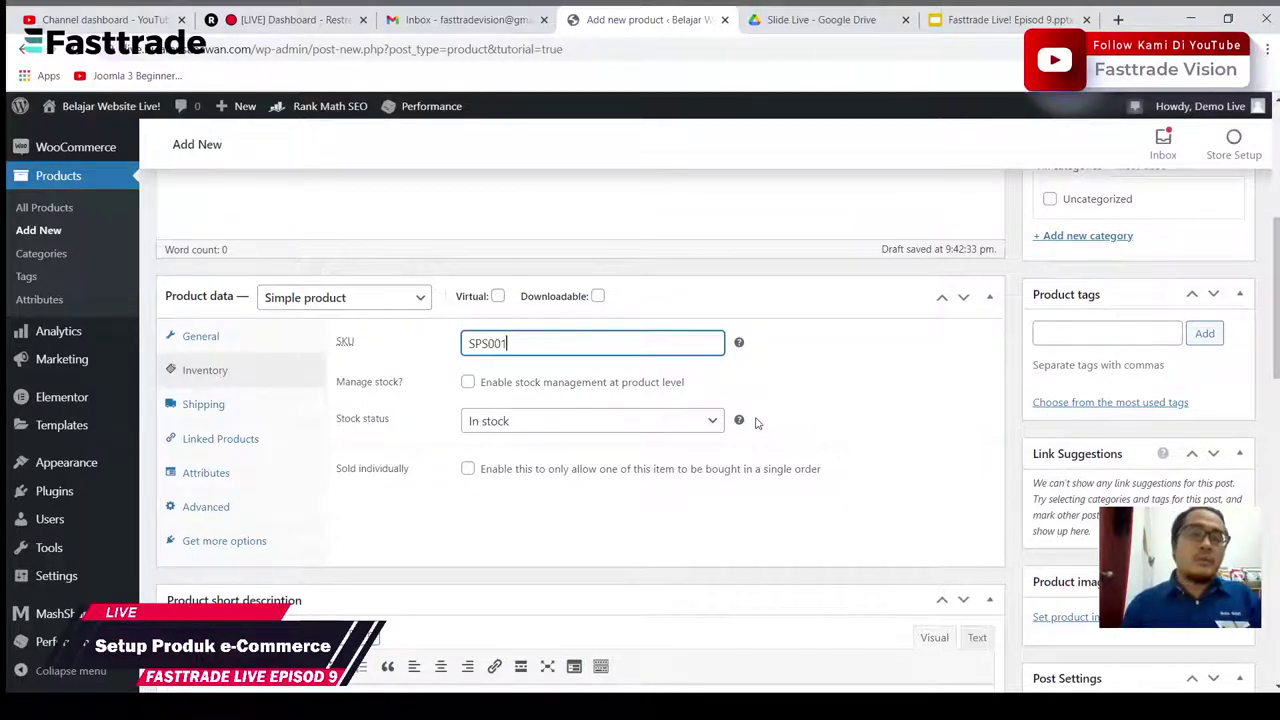
{"action": "left_click", "coordinate": [993, 405]}
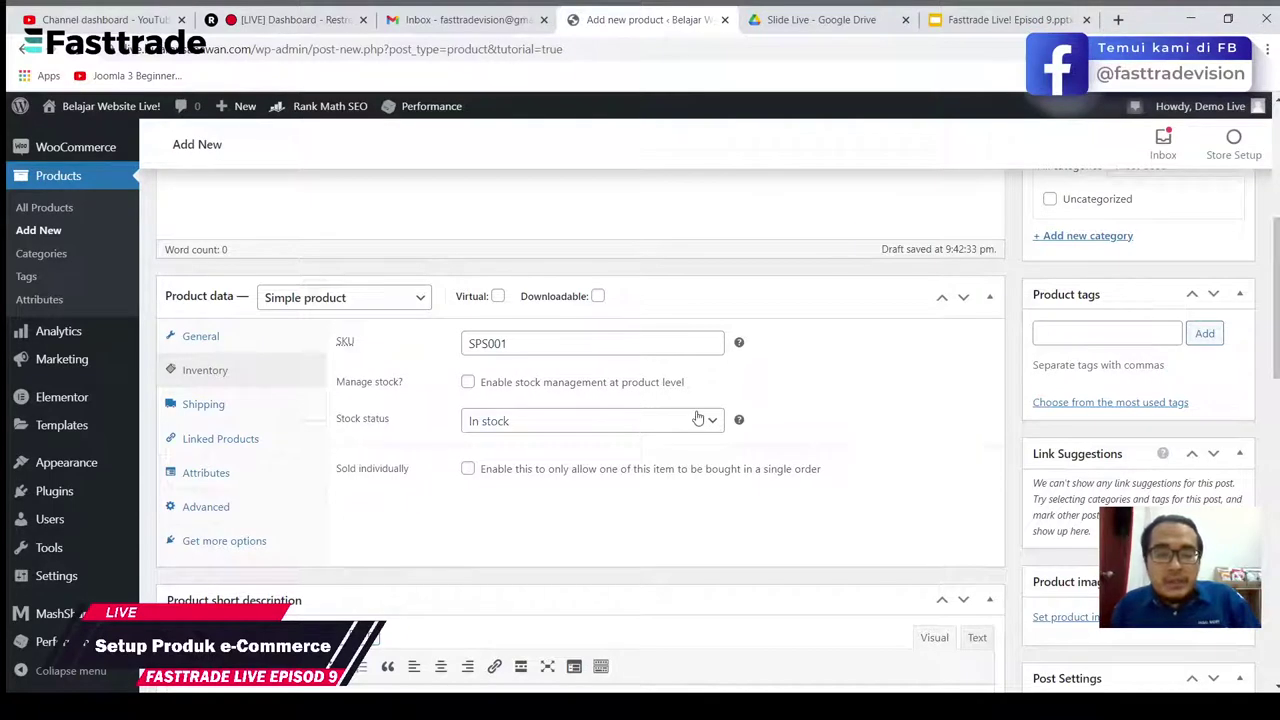
Step: Enable stock management at product level and set the stock quantity to 100
{"action": "left_click", "coordinate": [468, 383]}
{"action": "left_click", "coordinate": [491, 420]}
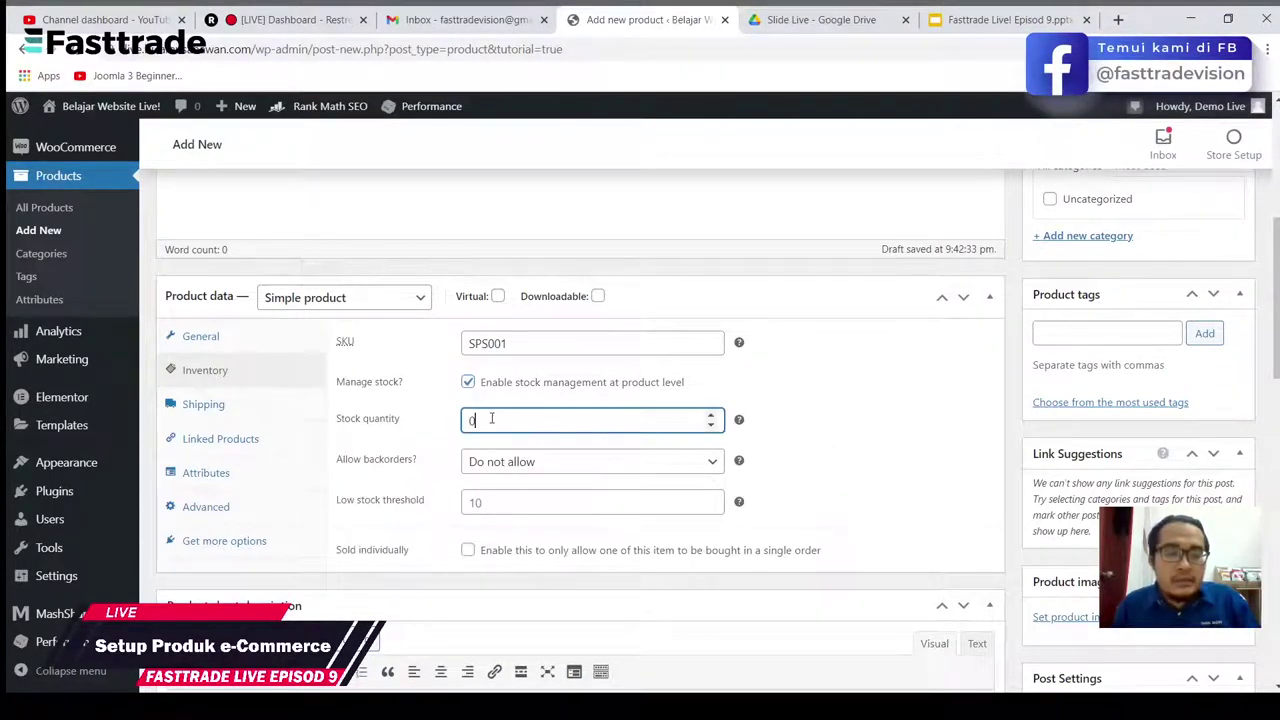
{"action": "key", "text": "BackSpace"}
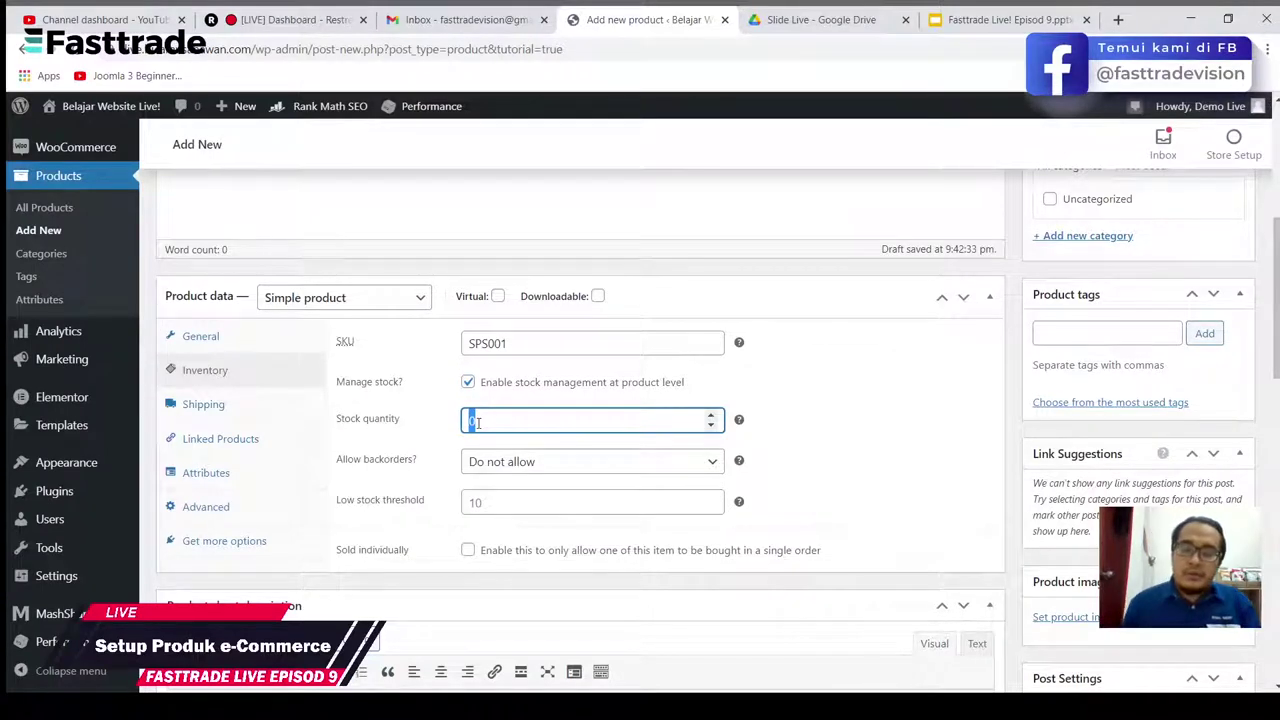
{"action": "type", "text": "100"}
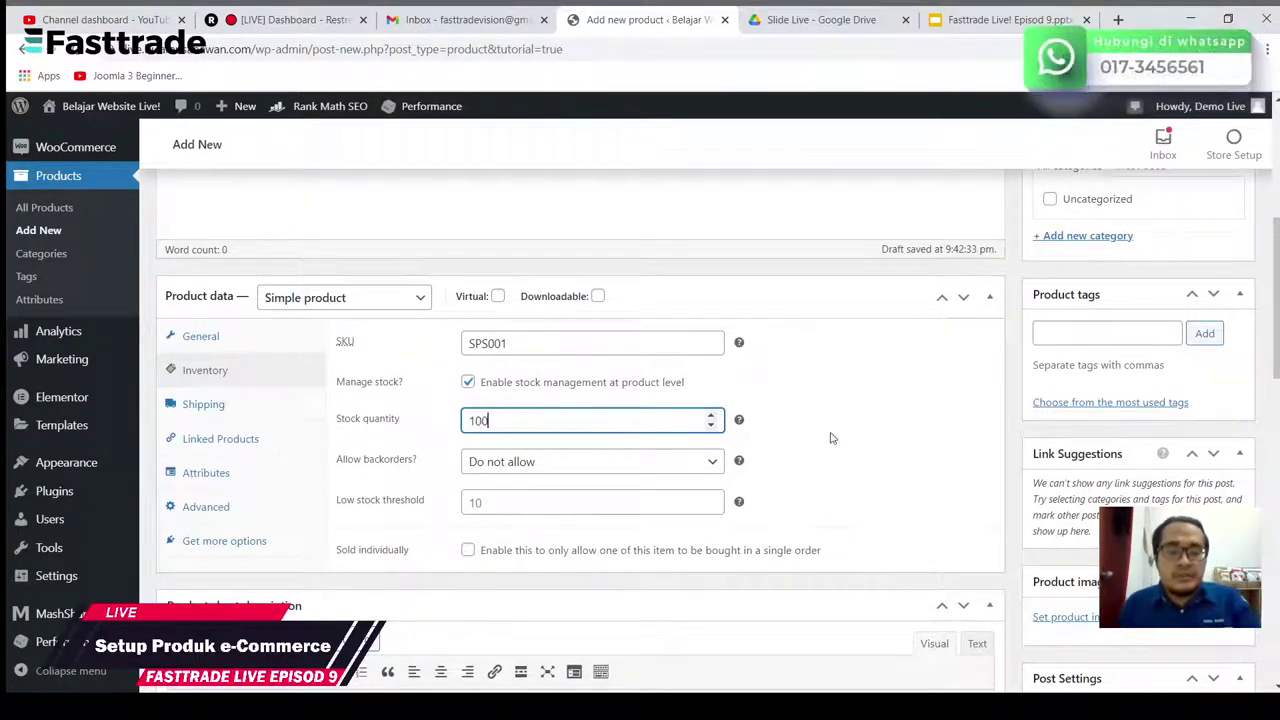
{"action": "left_click", "coordinate": [872, 449]}
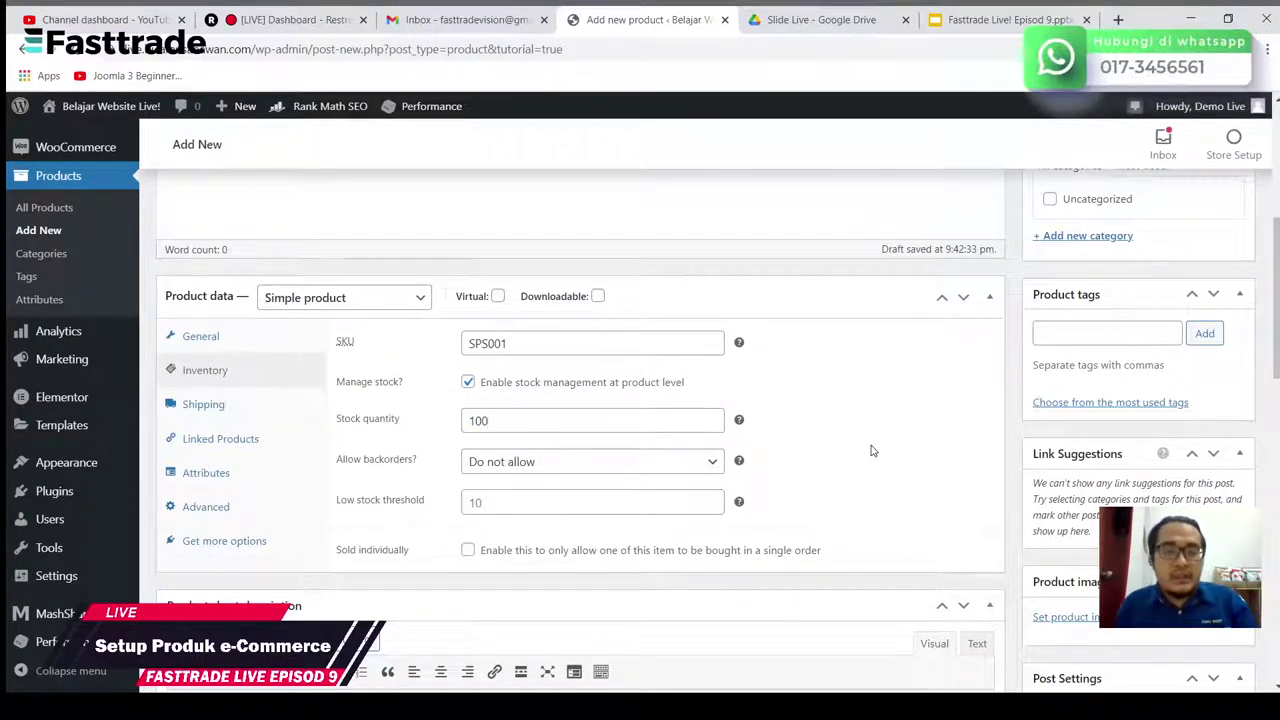
Step: Set the product's low stock threshold to 10
{"action": "left_click", "coordinate": [493, 508]}
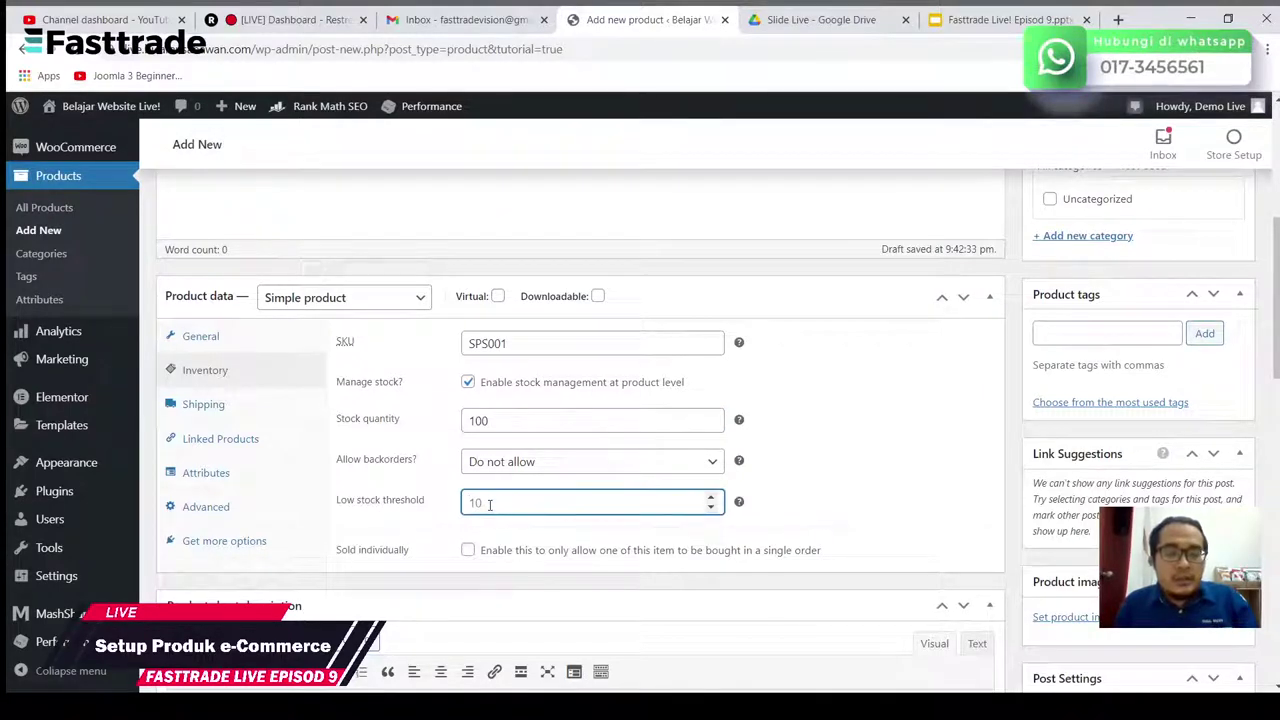
{"action": "type", "text": "10"}
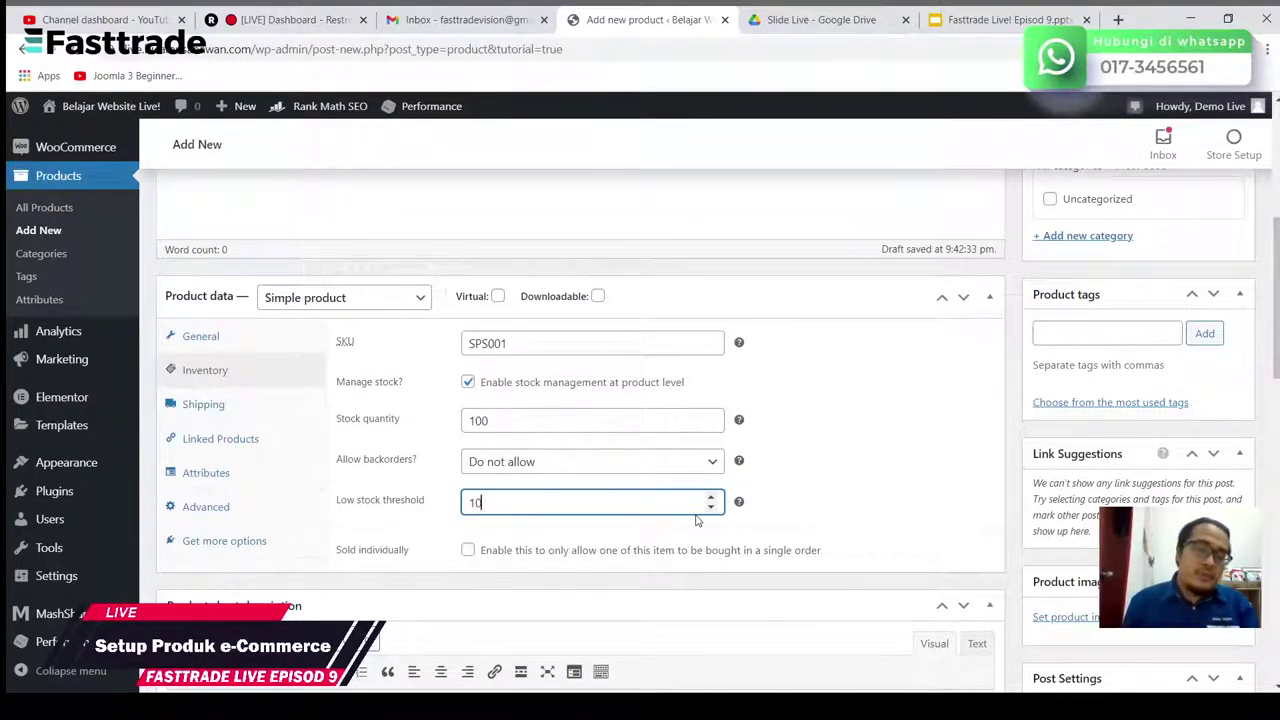
{"action": "left_click", "coordinate": [967, 393]}
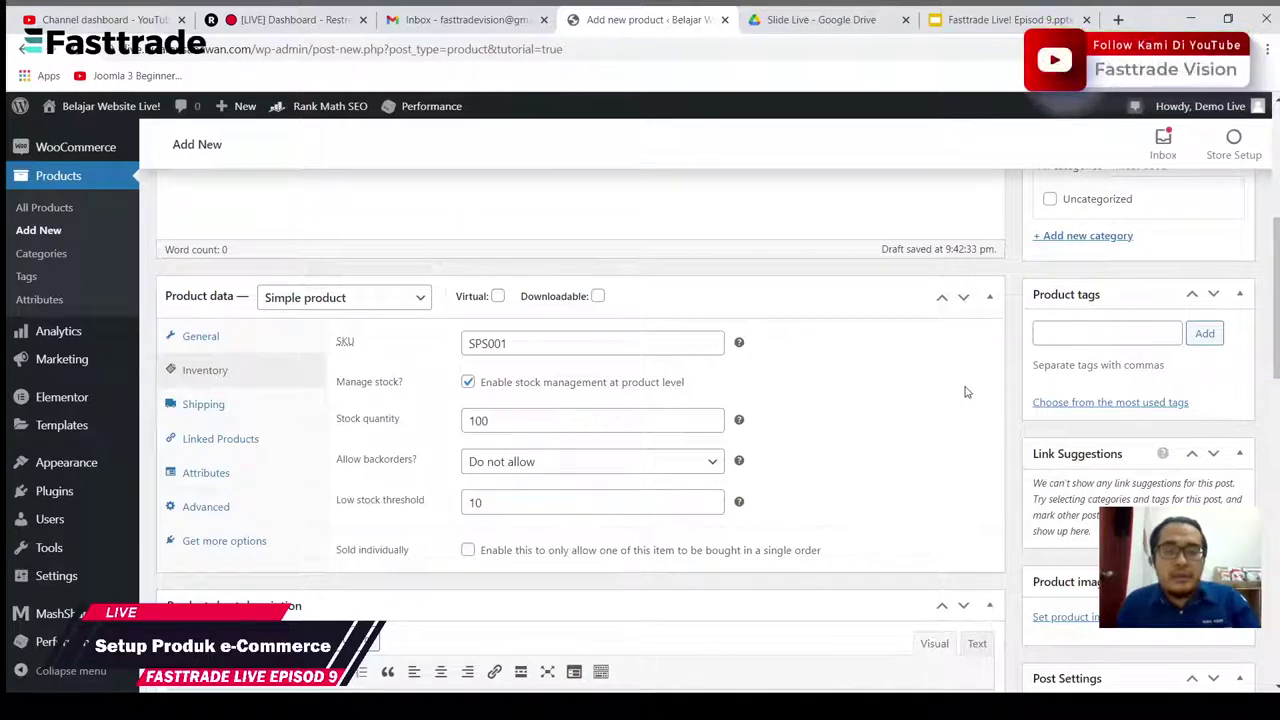
Step: Rename the product to "Buku Pematuhan SOP" by replacing the first word of its title
{"action": "scroll", "coordinate": [740, 540], "scroll_direction": "down", "scroll_amount": 1}
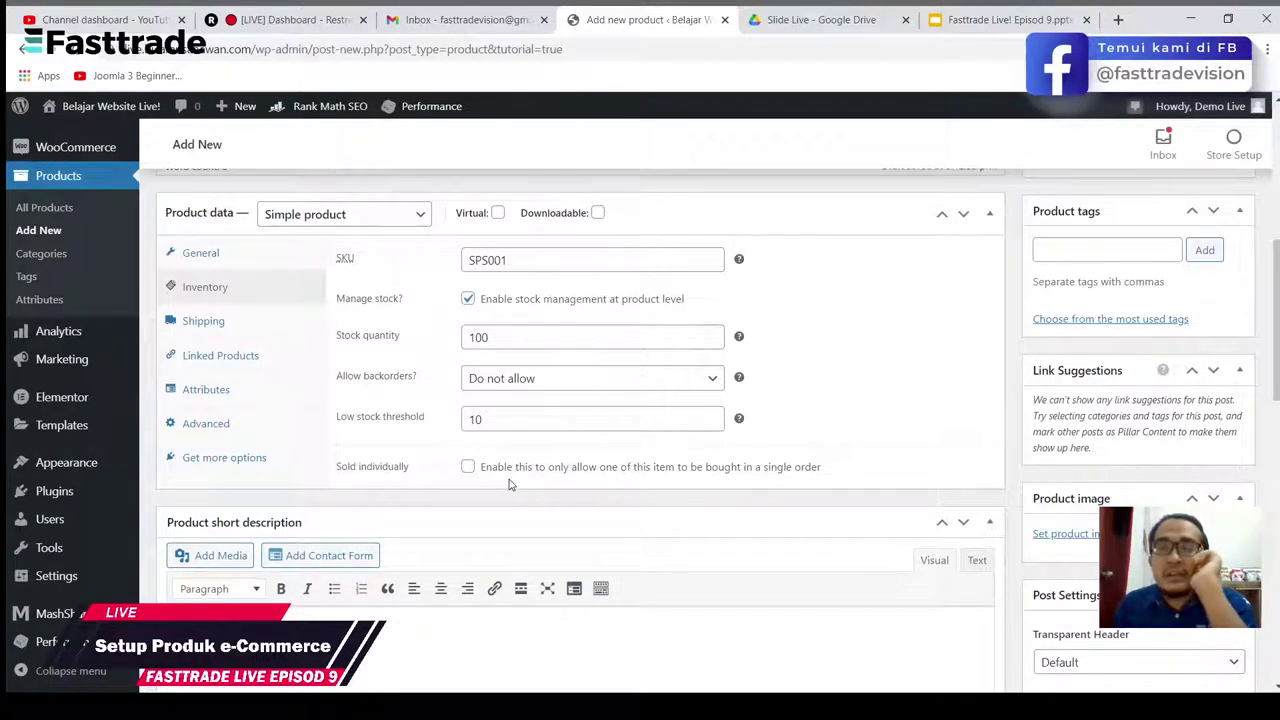
{"action": "scroll", "coordinate": [683, 450], "scroll_direction": "up", "scroll_amount": 5}
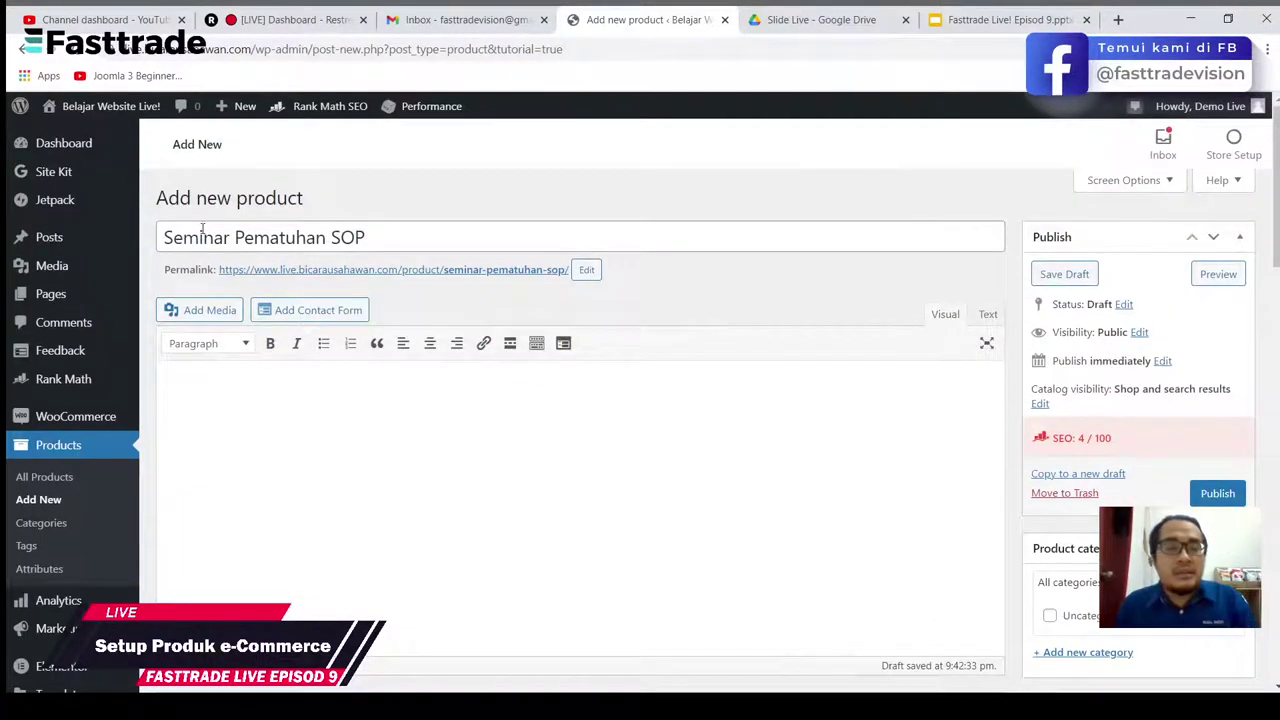
{"action": "left_click_drag", "start_coordinate": [228, 238], "coordinate": [143, 233]}
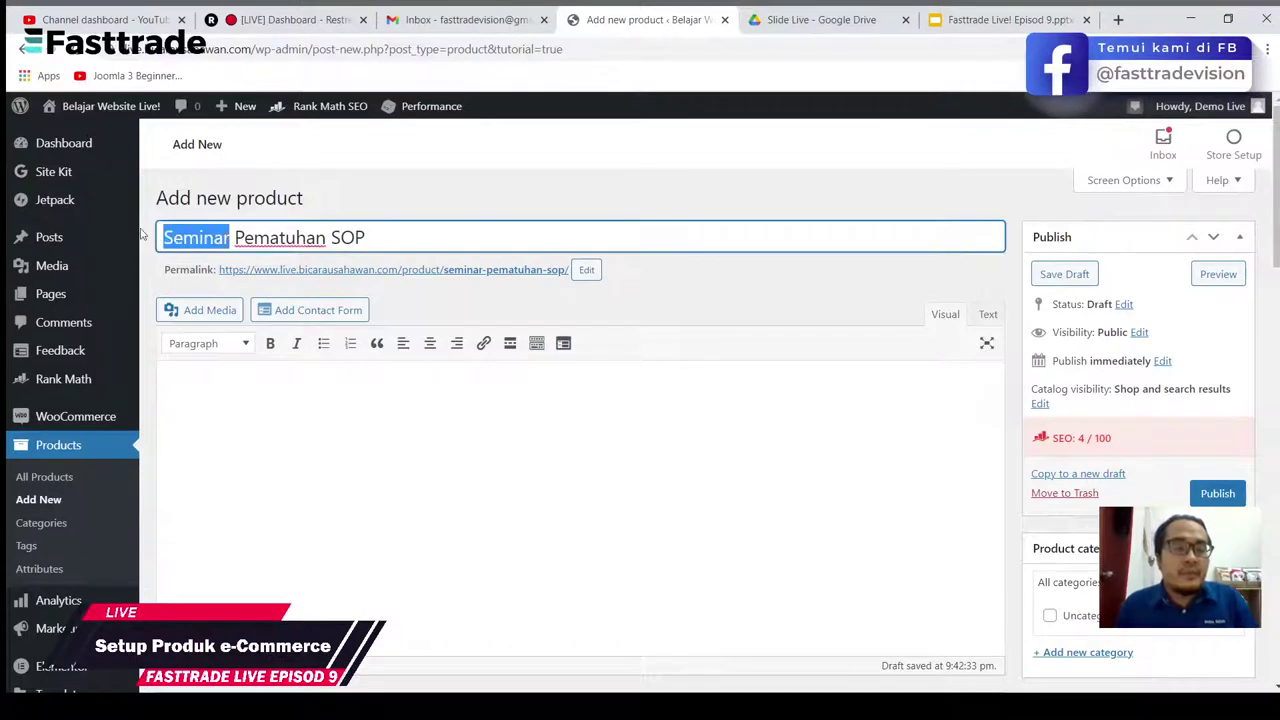
{"action": "type", "text": "Be"}
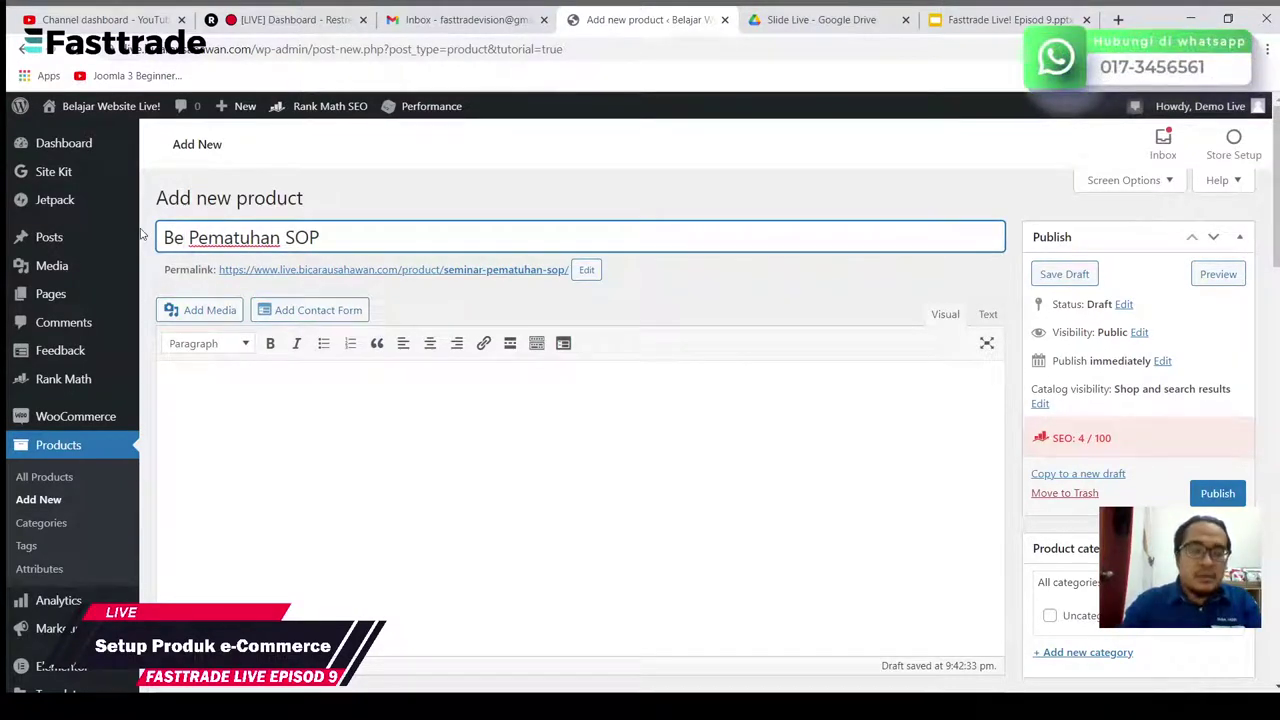
{"action": "key", "text": "BackSpace"}
{"action": "type", "text": "uku"}
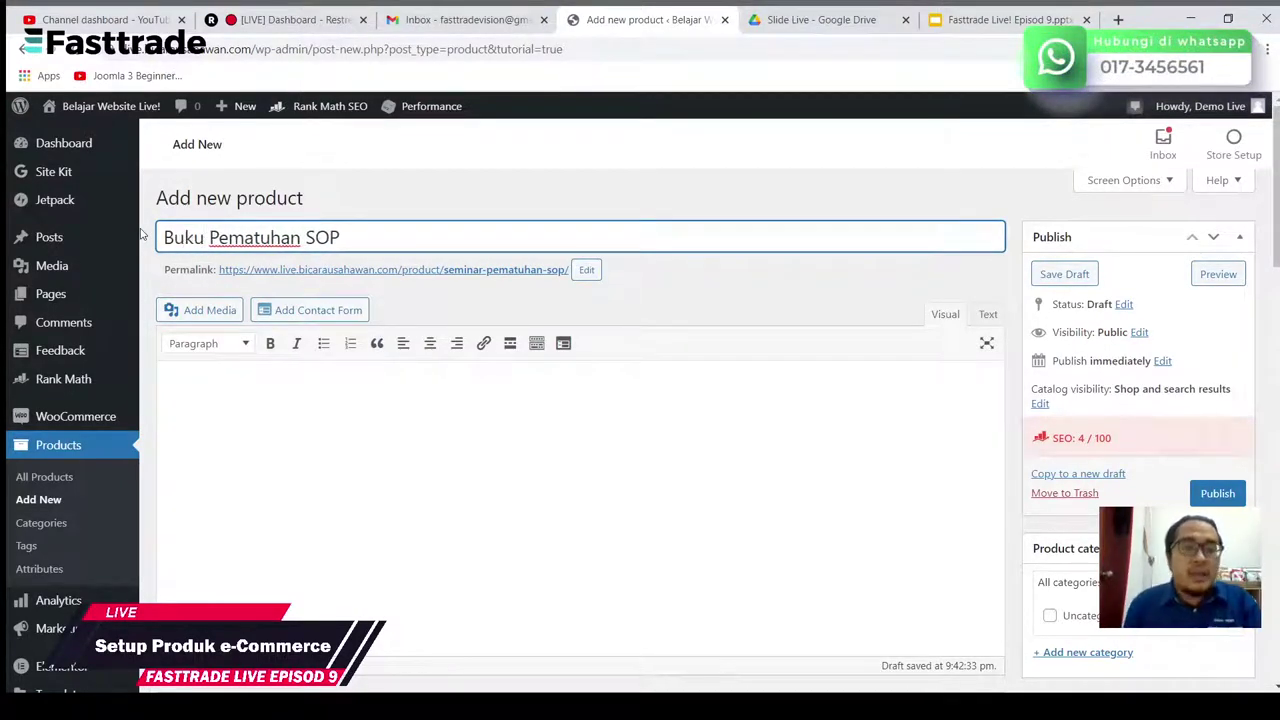
Step: Clear the old permalink slug and confirm, so it is regenerated from the product title as buku-pematuhan-sop
{"action": "left_click", "coordinate": [587, 271]}
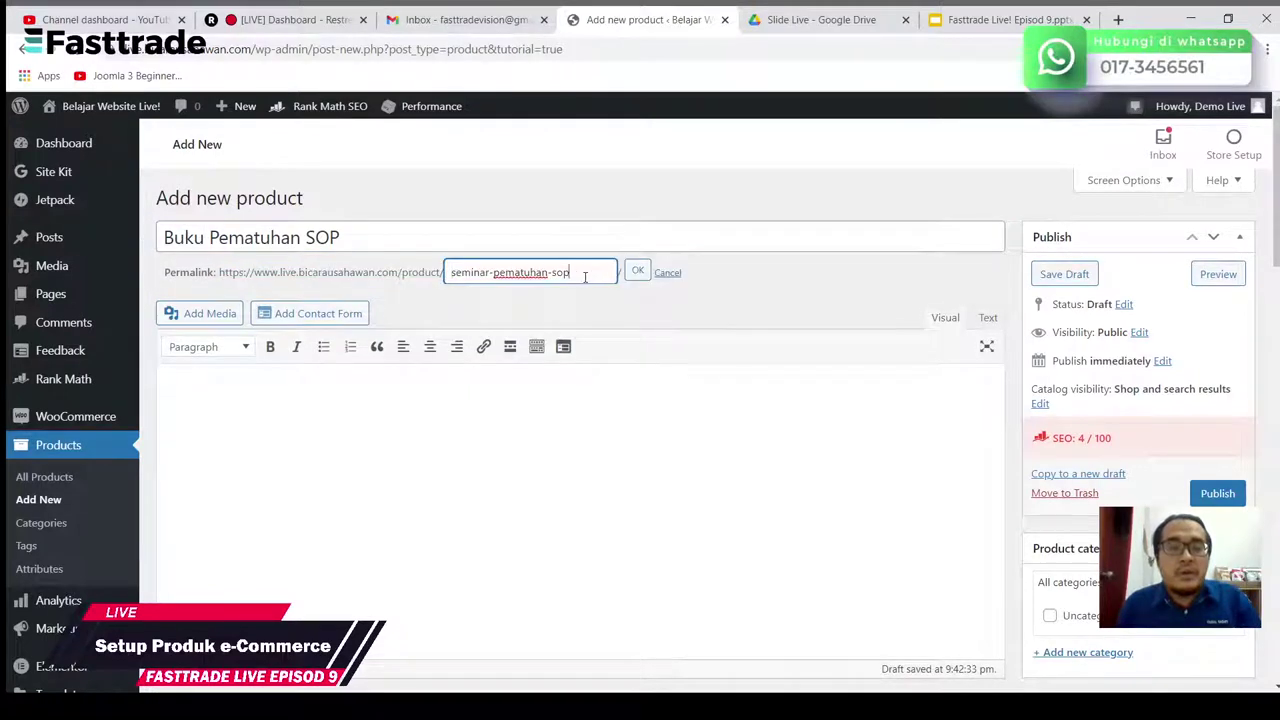
{"action": "key", "text": "ctrl+a"}
{"action": "key", "text": "BackSpace"}
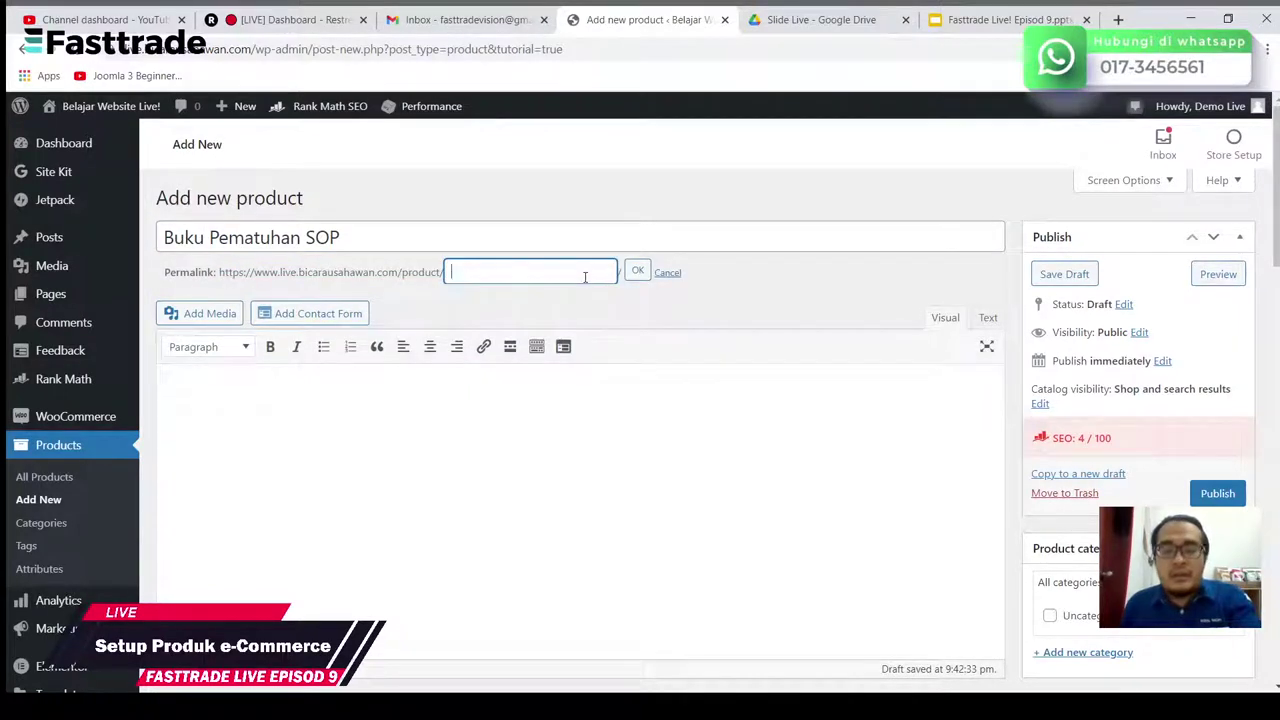
{"action": "left_click", "coordinate": [649, 273]}
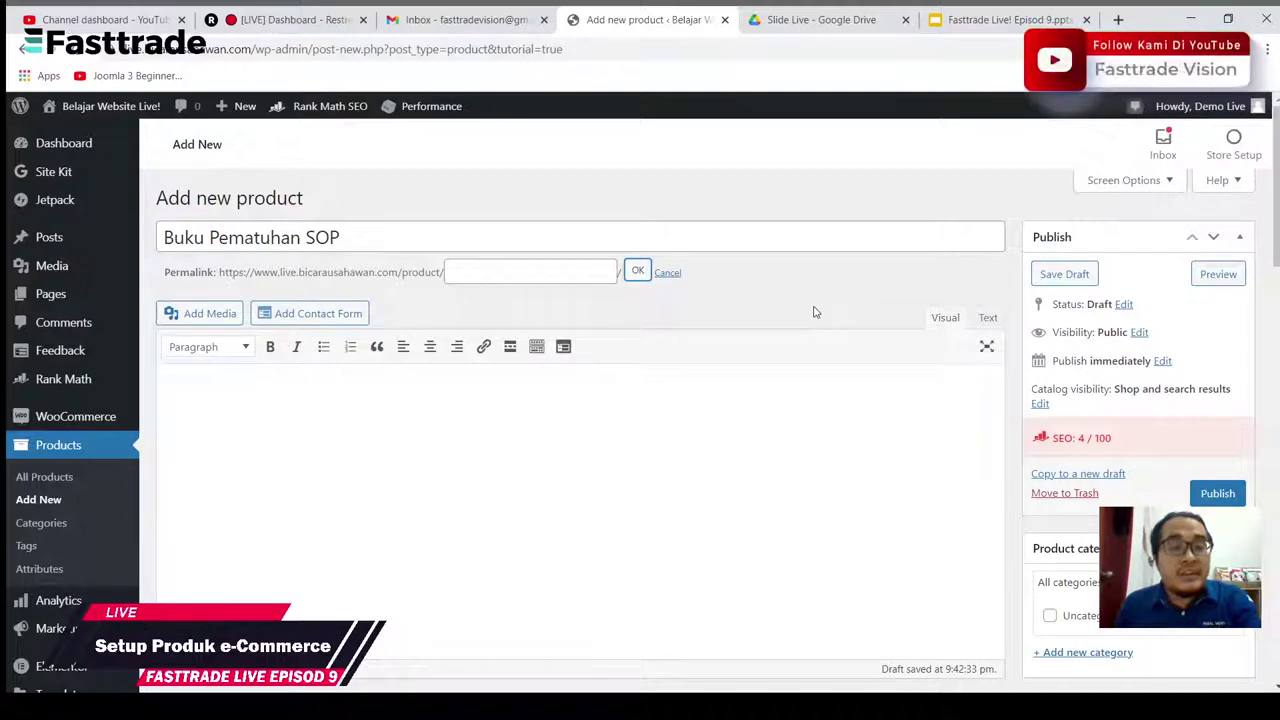
Step: Change the first letter of the product's SKU to B, making it BPS001
{"action": "scroll", "coordinate": [668, 291], "scroll_direction": "down", "scroll_amount": 5}
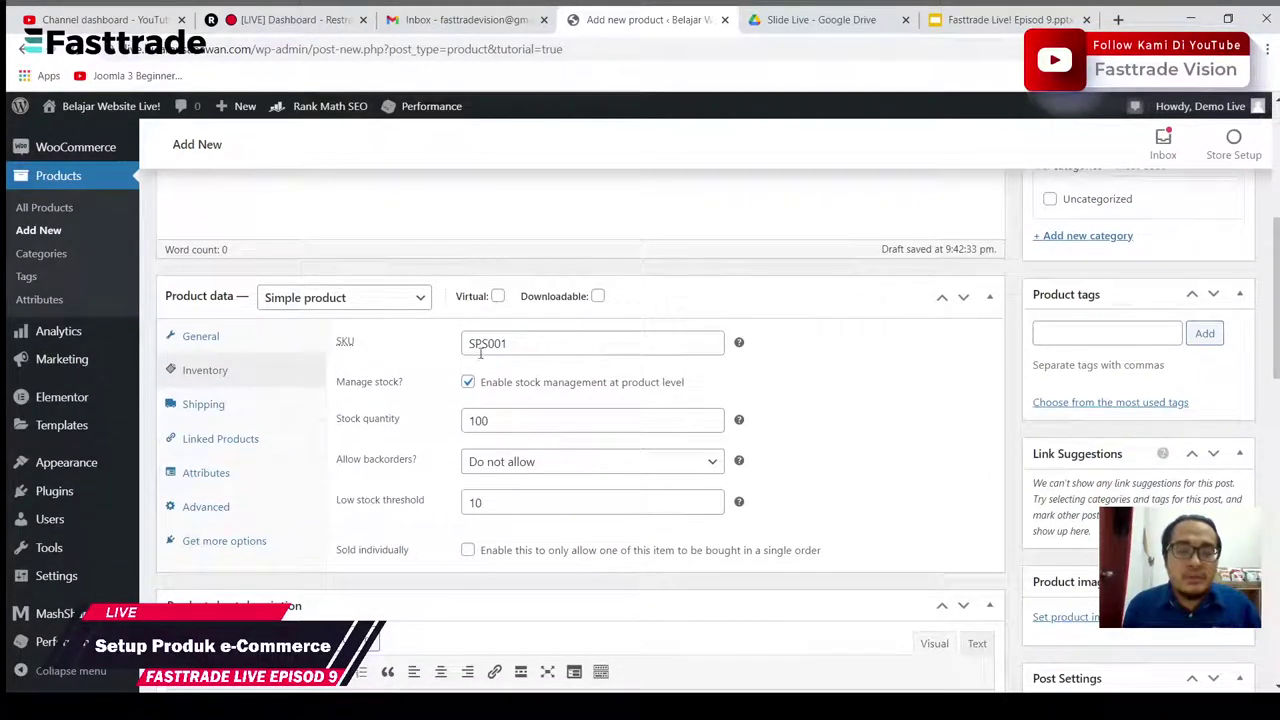
{"action": "left_click_drag", "start_coordinate": [477, 345], "coordinate": [468, 345]}
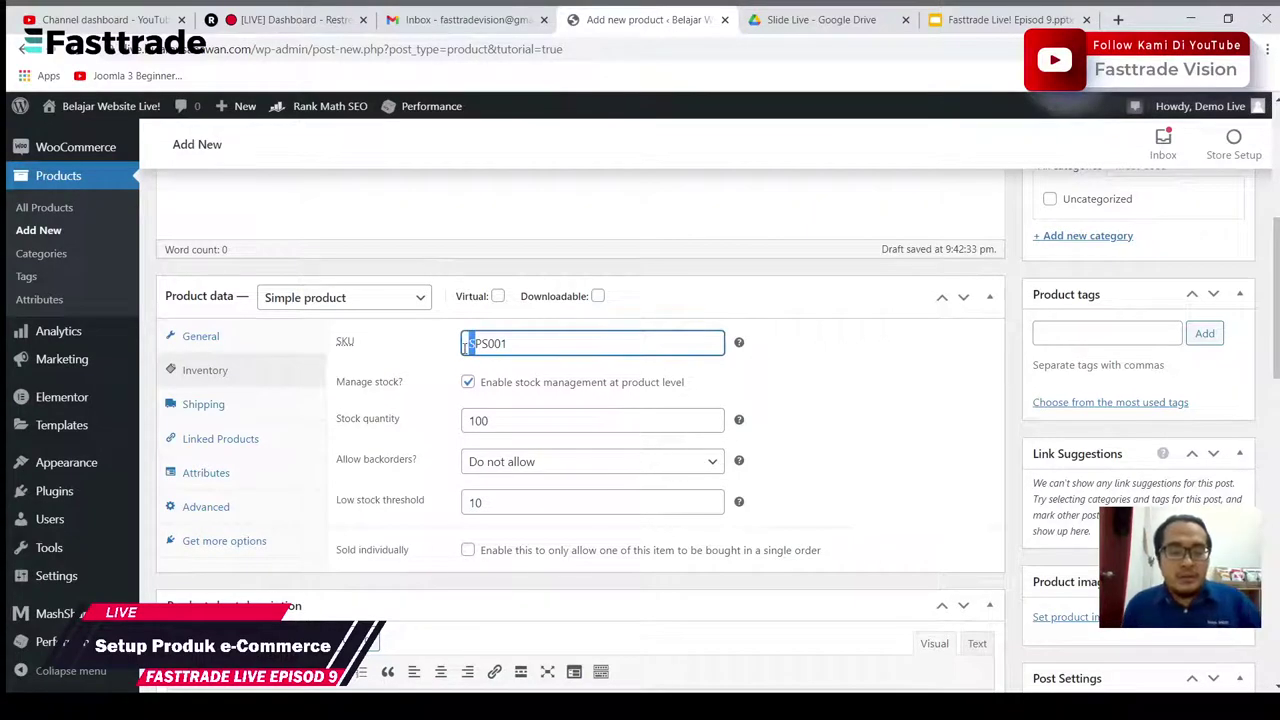
{"action": "type", "text": "B"}
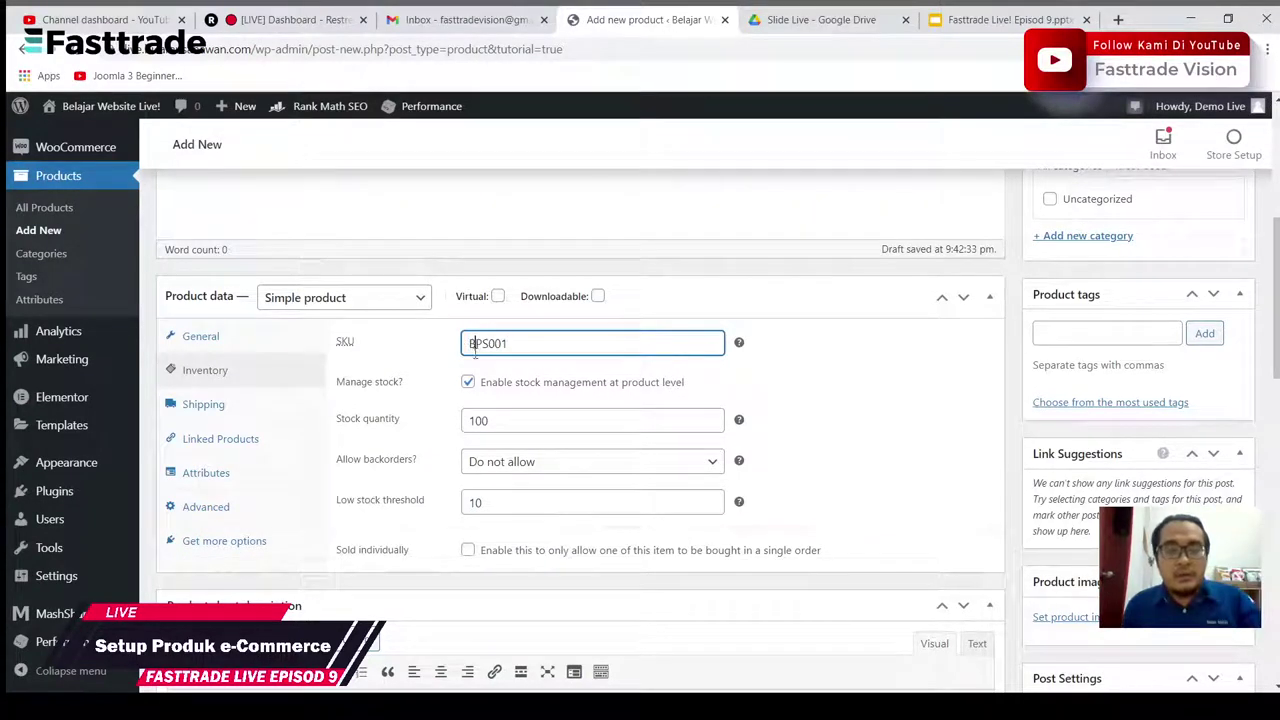
{"action": "left_click", "coordinate": [783, 277]}
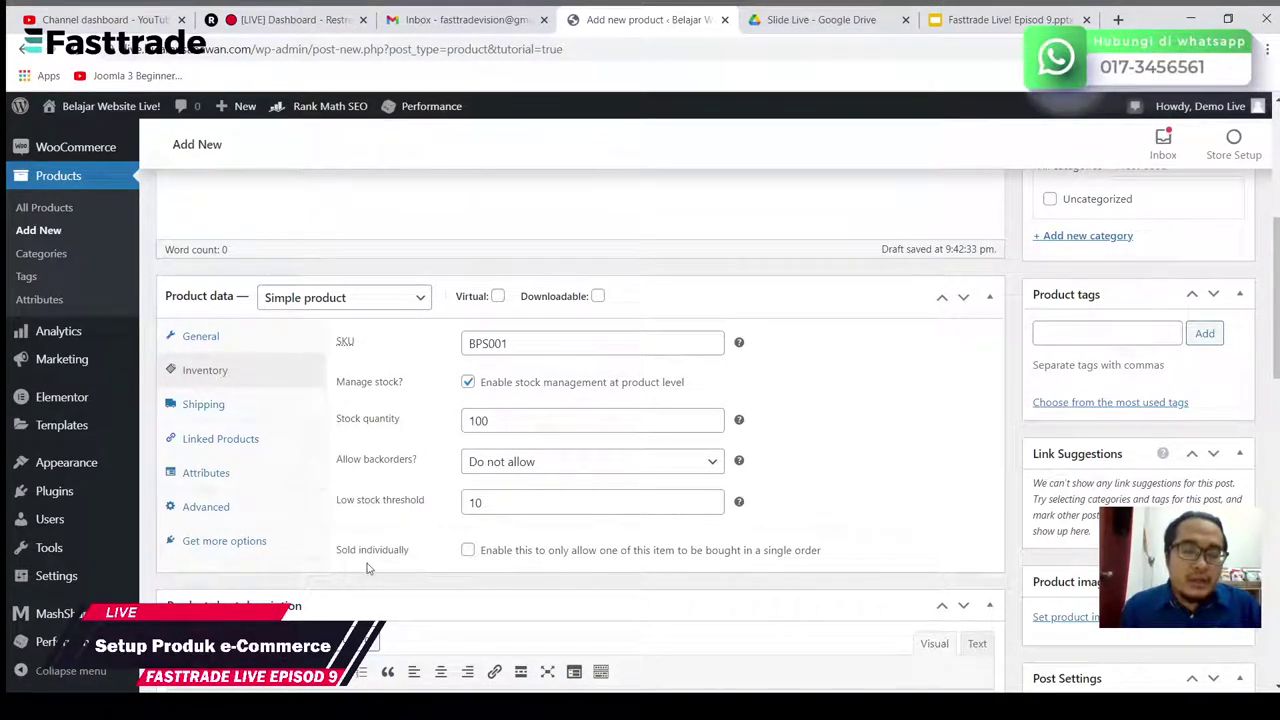
{"action": "scroll", "coordinate": [702, 560], "scroll_direction": "up", "scroll_amount": 2}
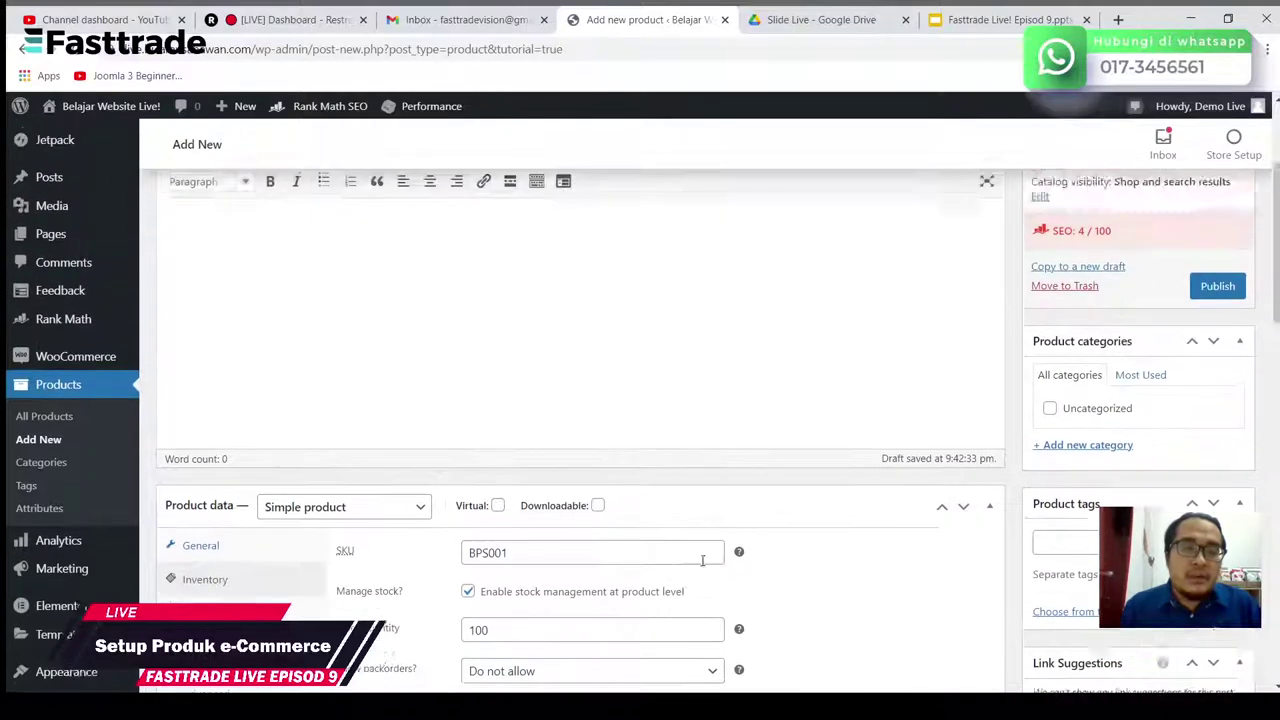
{"action": "scroll", "coordinate": [702, 560], "scroll_direction": "up", "scroll_amount": 2}
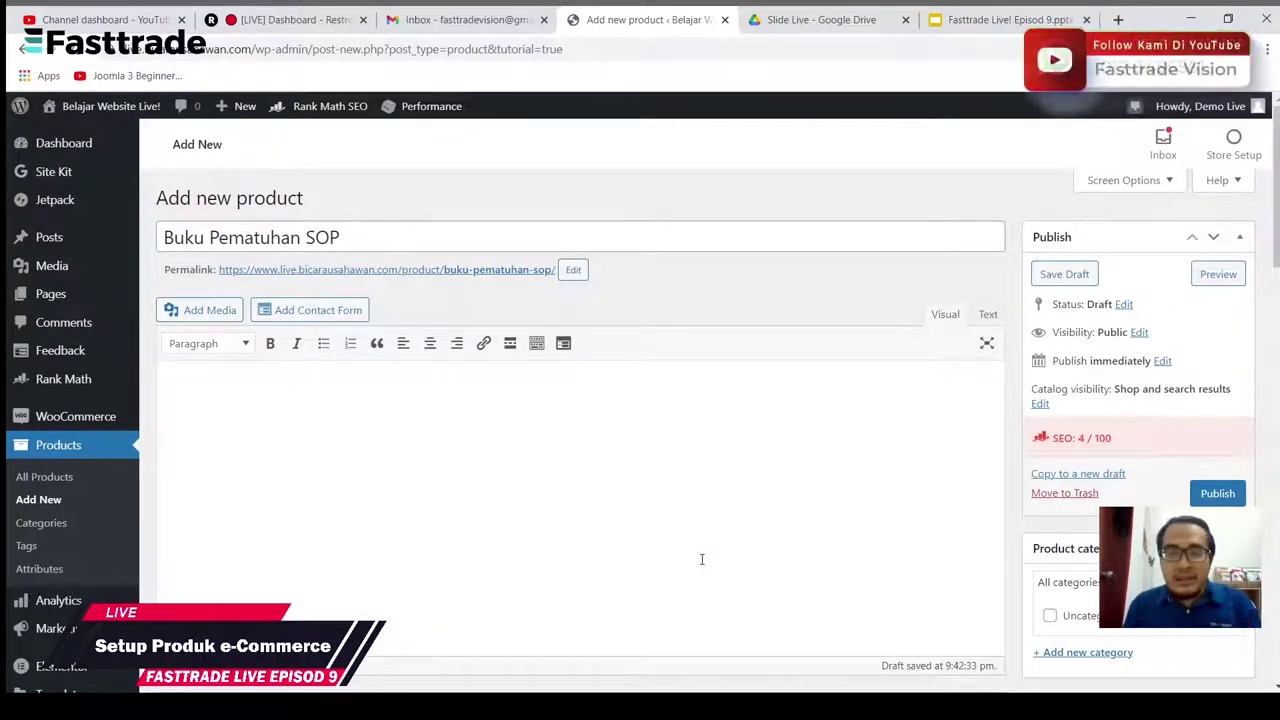
{"action": "scroll", "coordinate": [702, 560], "scroll_direction": "down", "scroll_amount": 2}
{"action": "scroll", "coordinate": [702, 565], "scroll_direction": "down", "scroll_amount": 2}
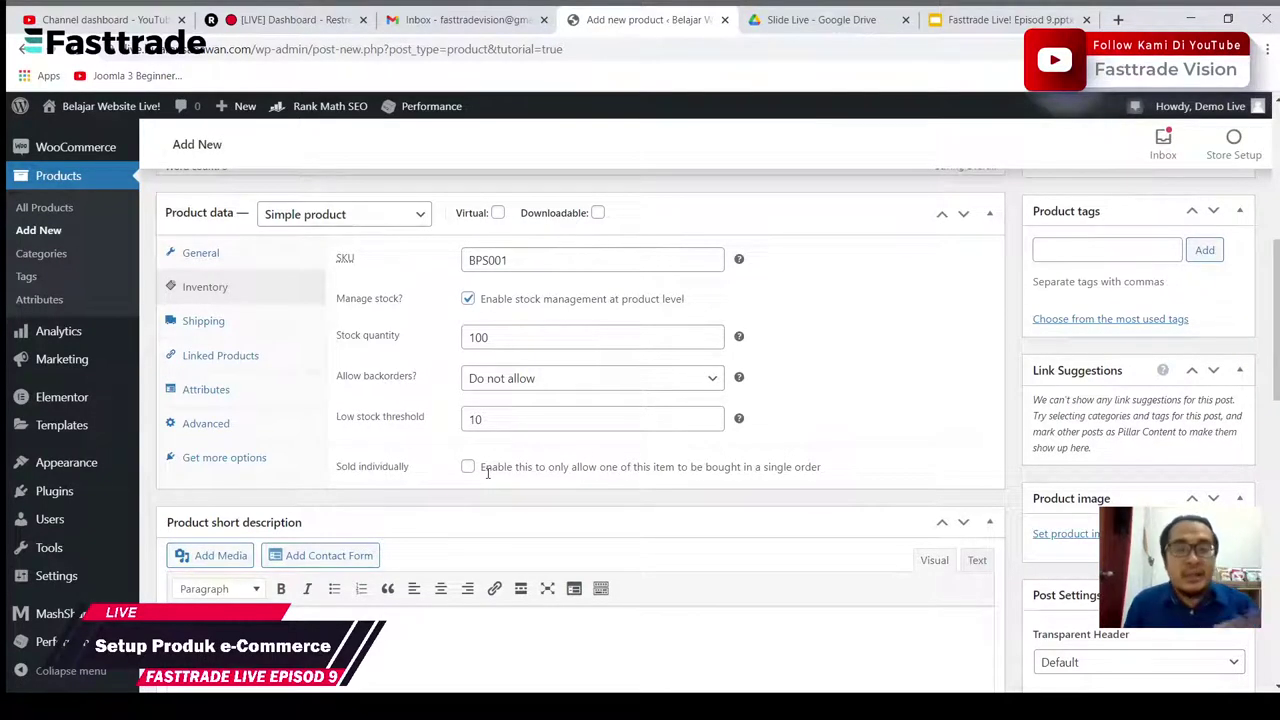
Step: Review the product's shipping, advanced and general data, along with its main and short description areas
{"action": "left_click", "coordinate": [243, 327]}
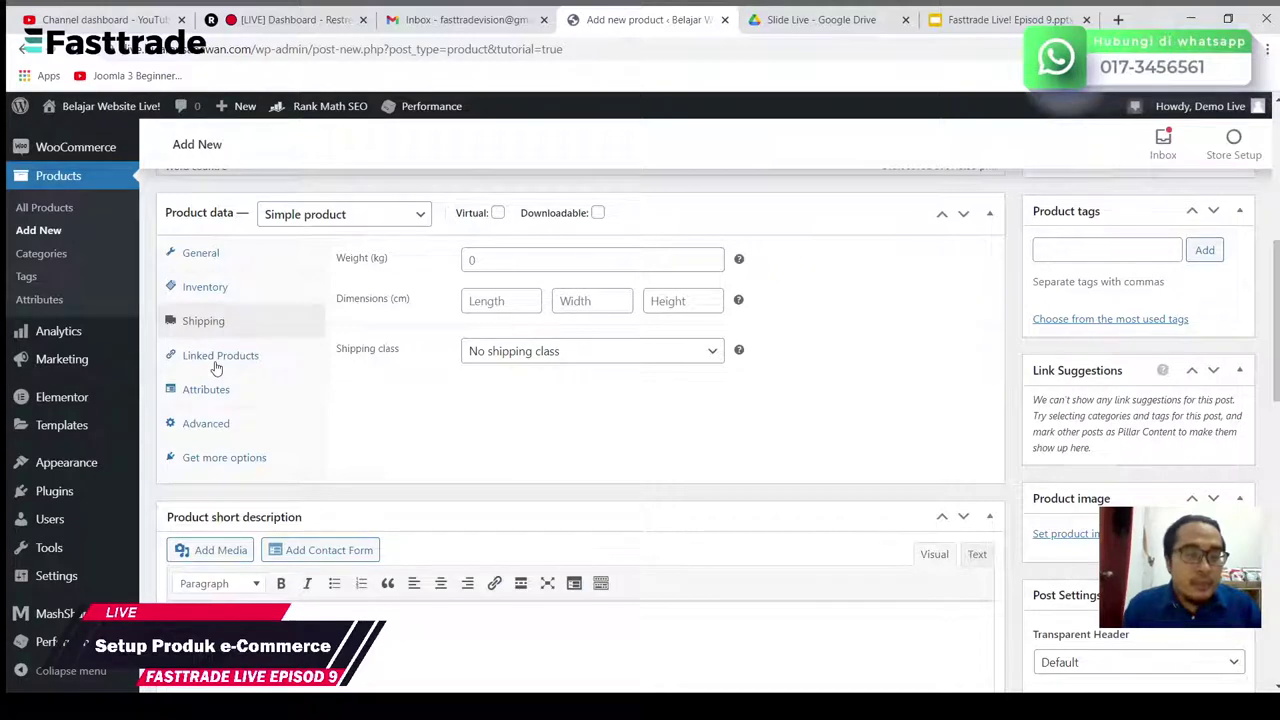
{"action": "left_click", "coordinate": [207, 425]}
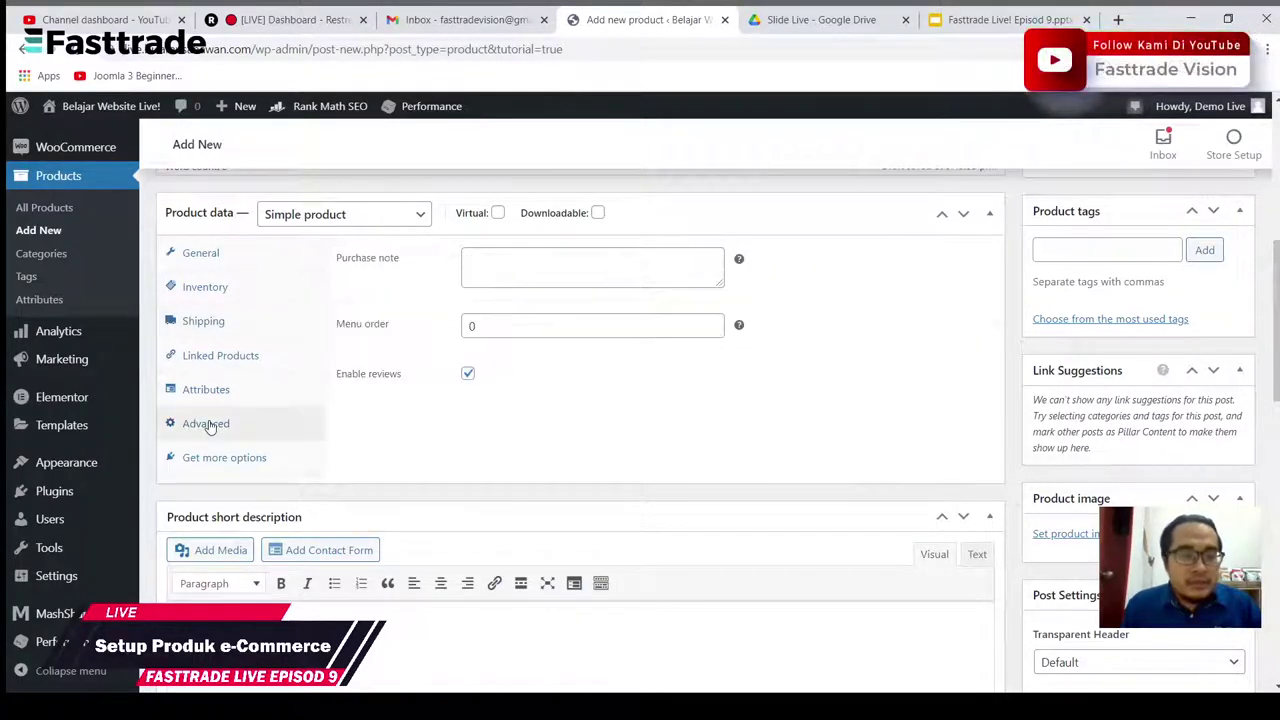
{"action": "left_click", "coordinate": [232, 264]}
{"action": "scroll", "coordinate": [600, 457], "scroll_direction": "up", "scroll_amount": 2}
{"action": "scroll", "coordinate": [600, 460], "scroll_direction": "down", "scroll_amount": 4}
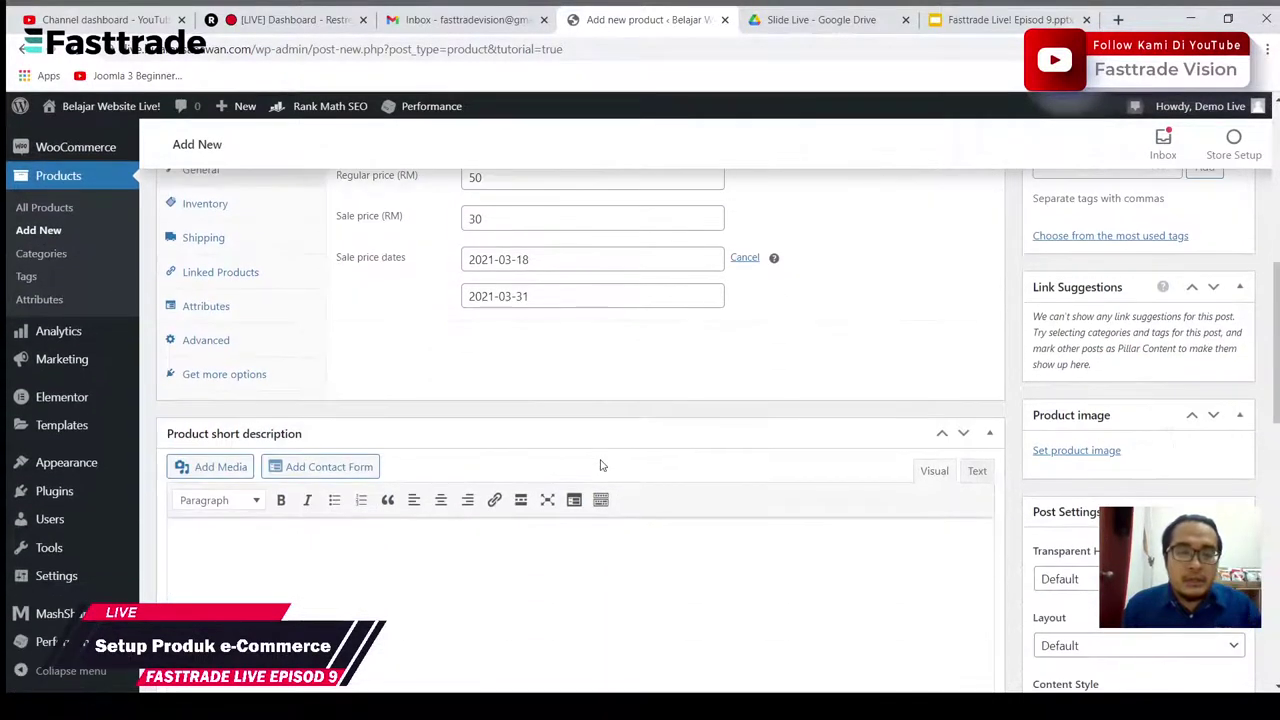
{"action": "scroll", "coordinate": [685, 464], "scroll_direction": "up", "scroll_amount": 8}
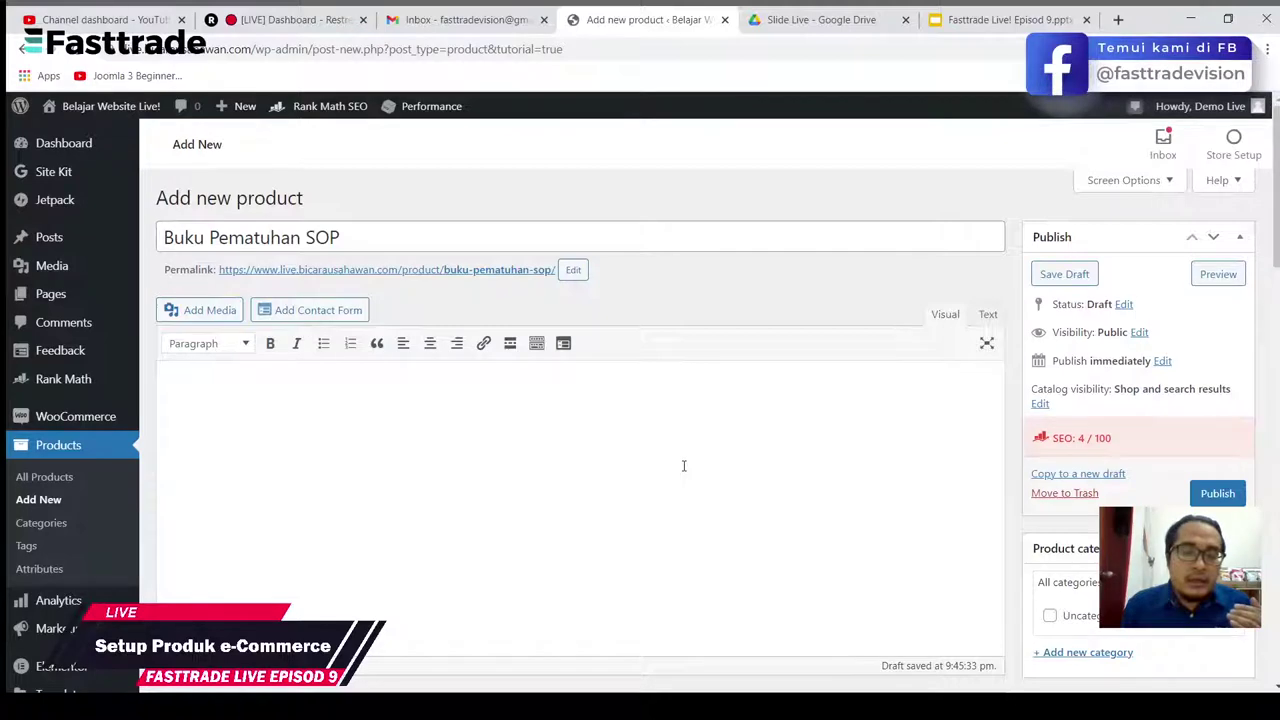
{"action": "scroll", "coordinate": [684, 465], "scroll_direction": "down", "scroll_amount": 1}
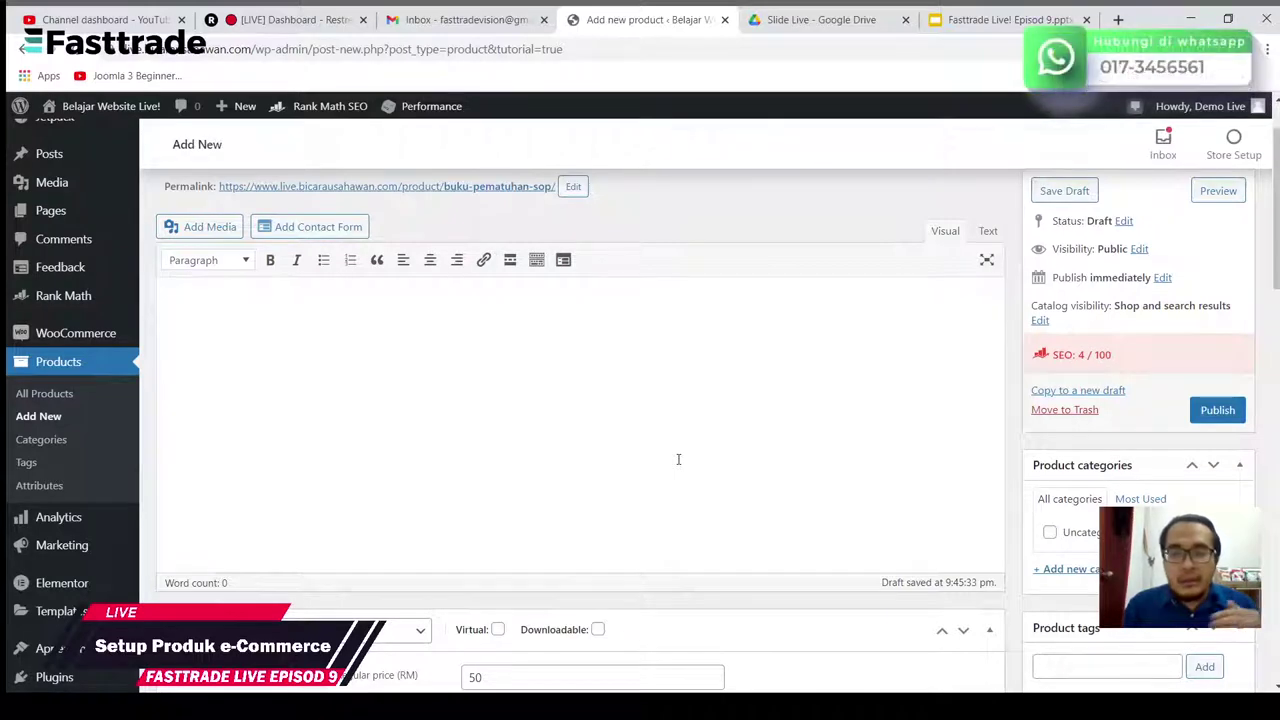
{"action": "scroll", "coordinate": [678, 459], "scroll_direction": "down", "scroll_amount": 6}
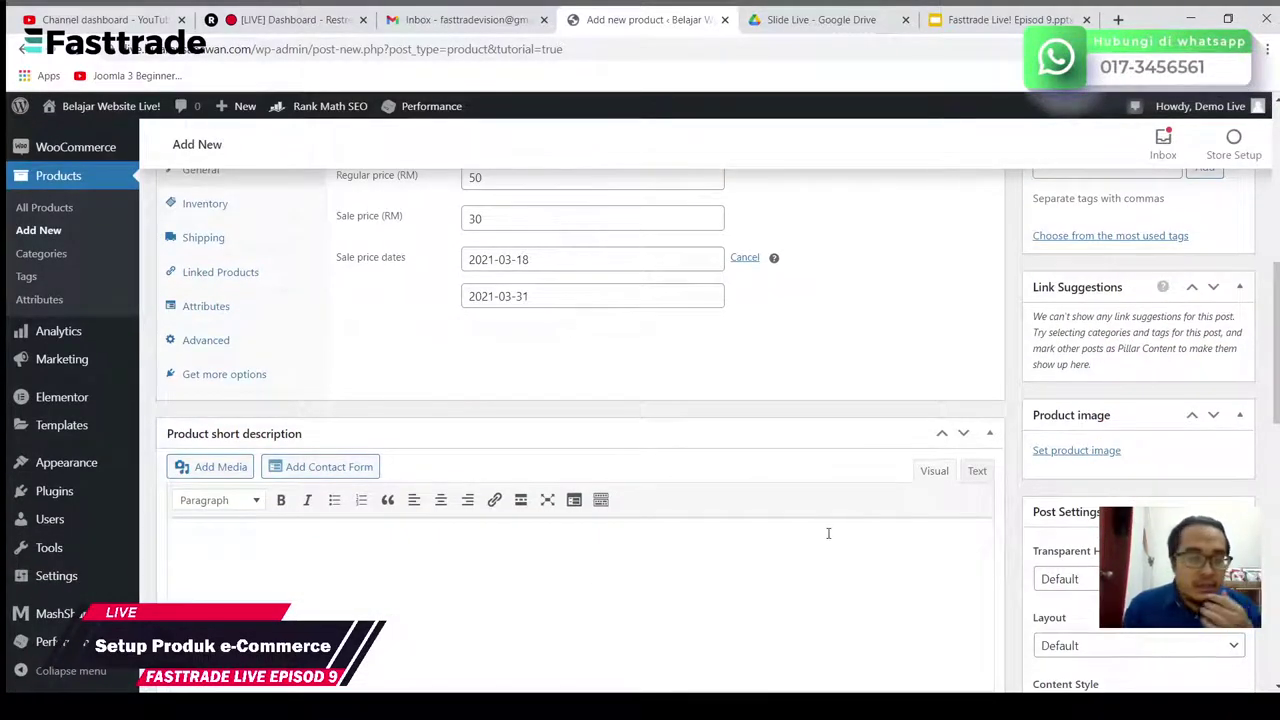
Step: Create a new product category named "Buku Fizikal" and assign it to the product
{"action": "scroll", "coordinate": [828, 533], "scroll_direction": "up", "scroll_amount": 4}
{"action": "scroll", "coordinate": [828, 533], "scroll_direction": "down", "scroll_amount": 5}
{"action": "scroll", "coordinate": [828, 533], "scroll_direction": "up", "scroll_amount": 7}
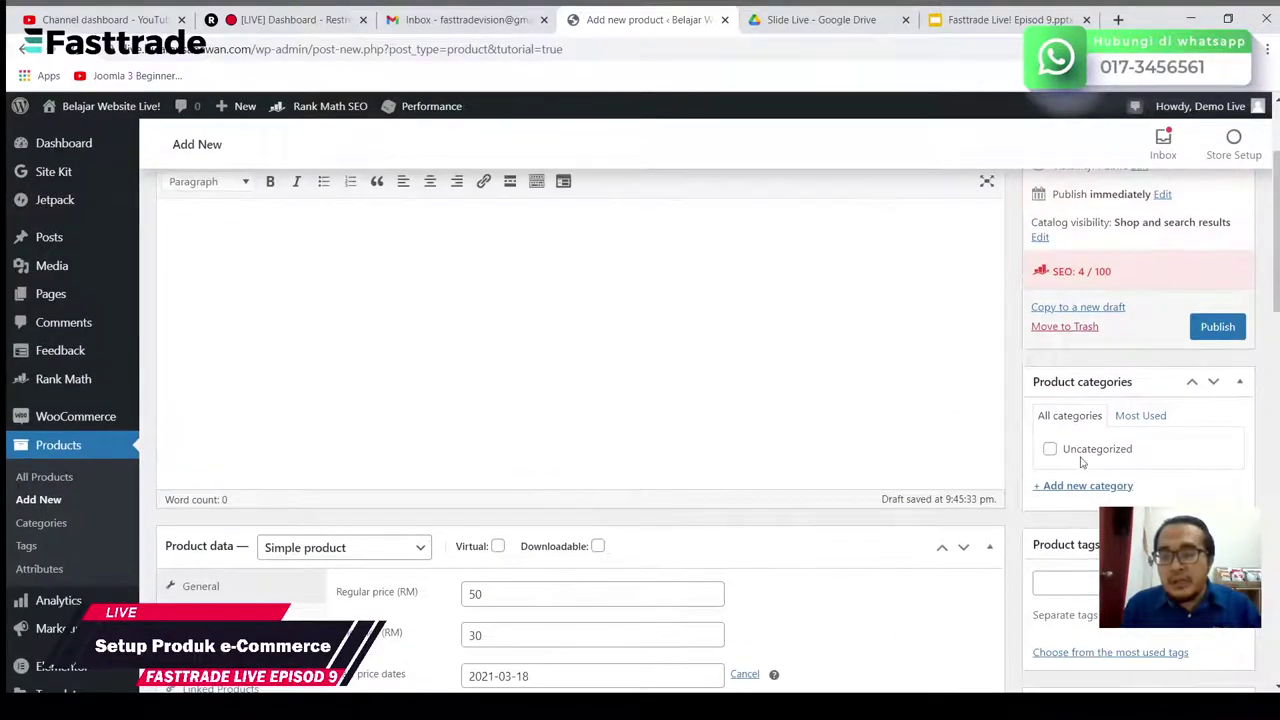
{"action": "left_click", "coordinate": [1068, 490]}
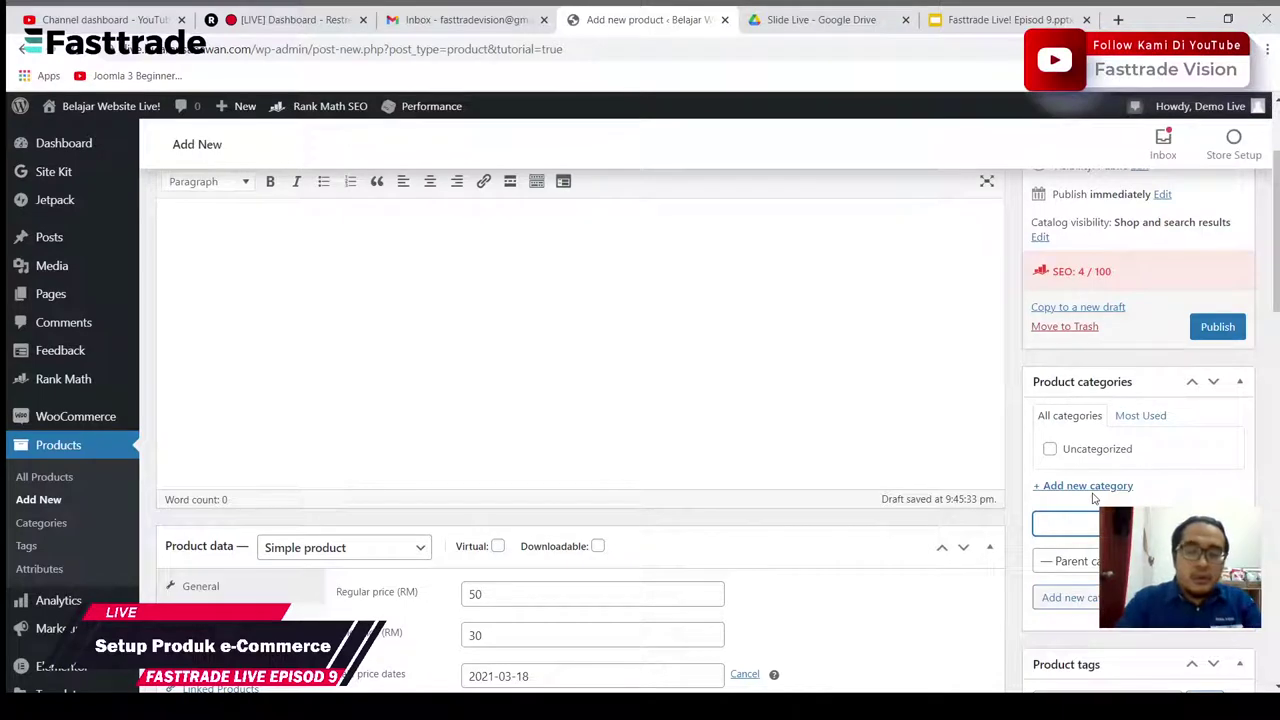
{"action": "type", "text": "Buku "}
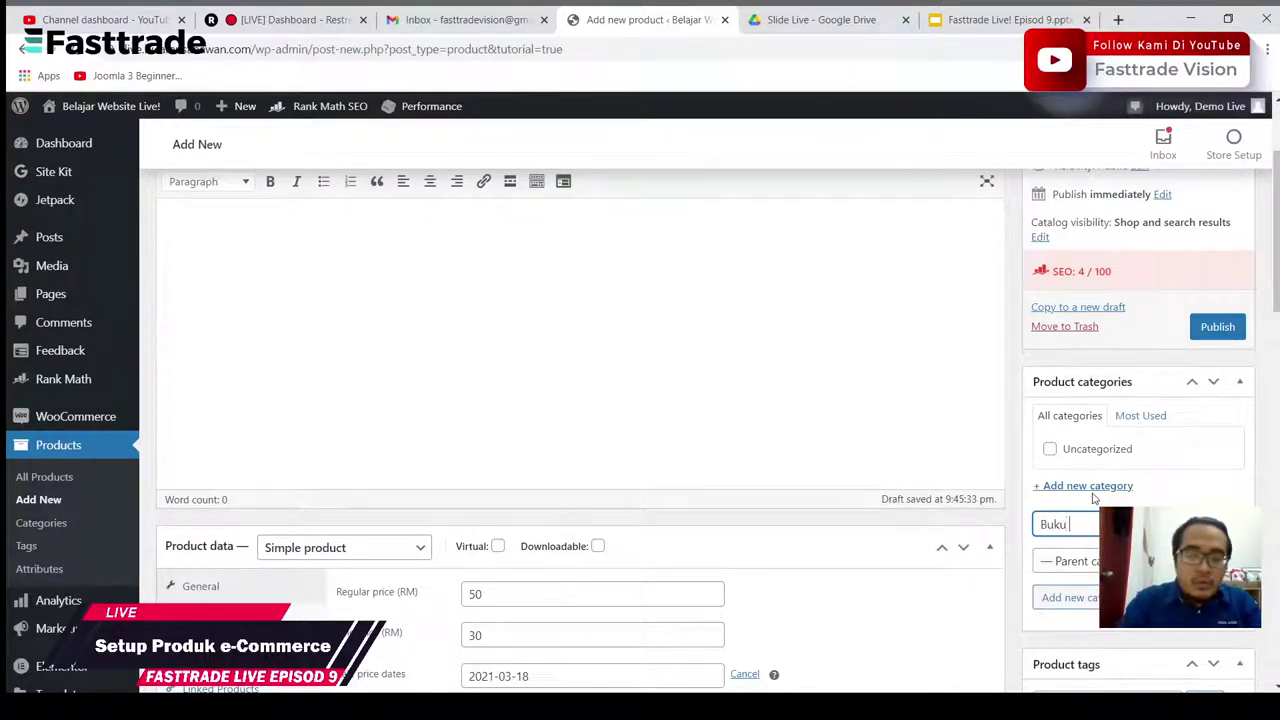
{"action": "type", "text": "Fizikal"}
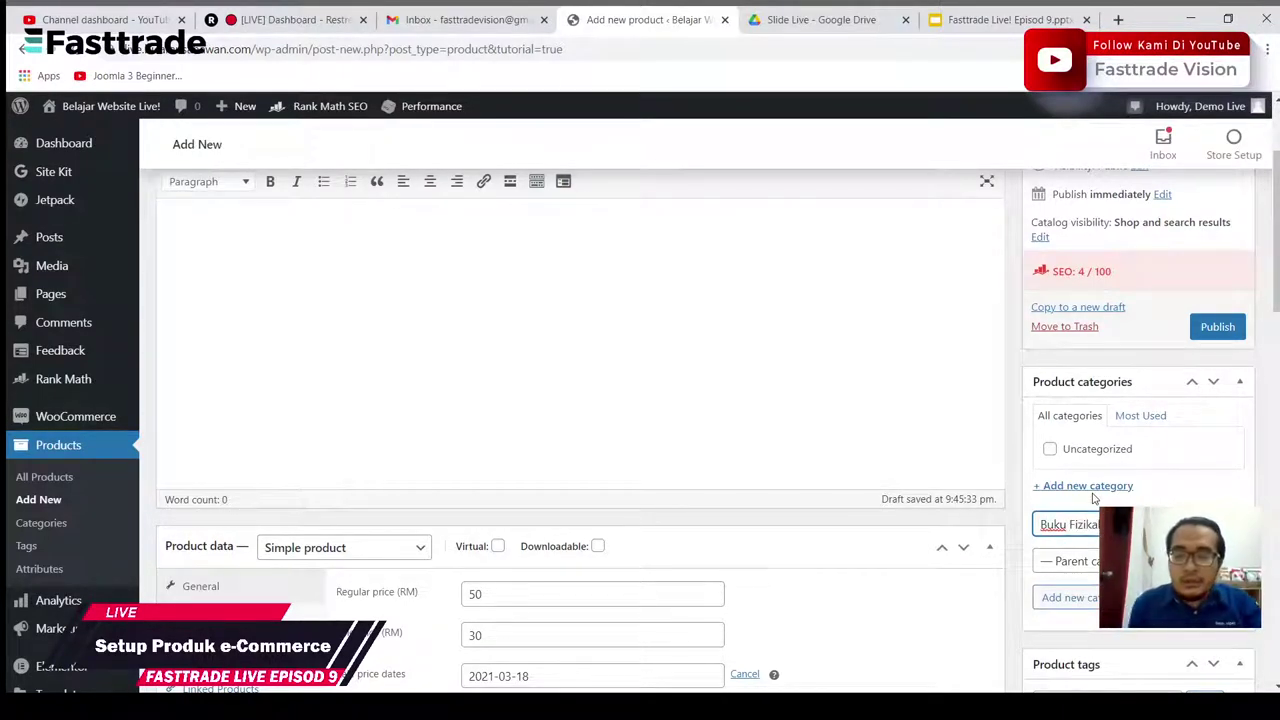
{"action": "key", "text": "Return"}
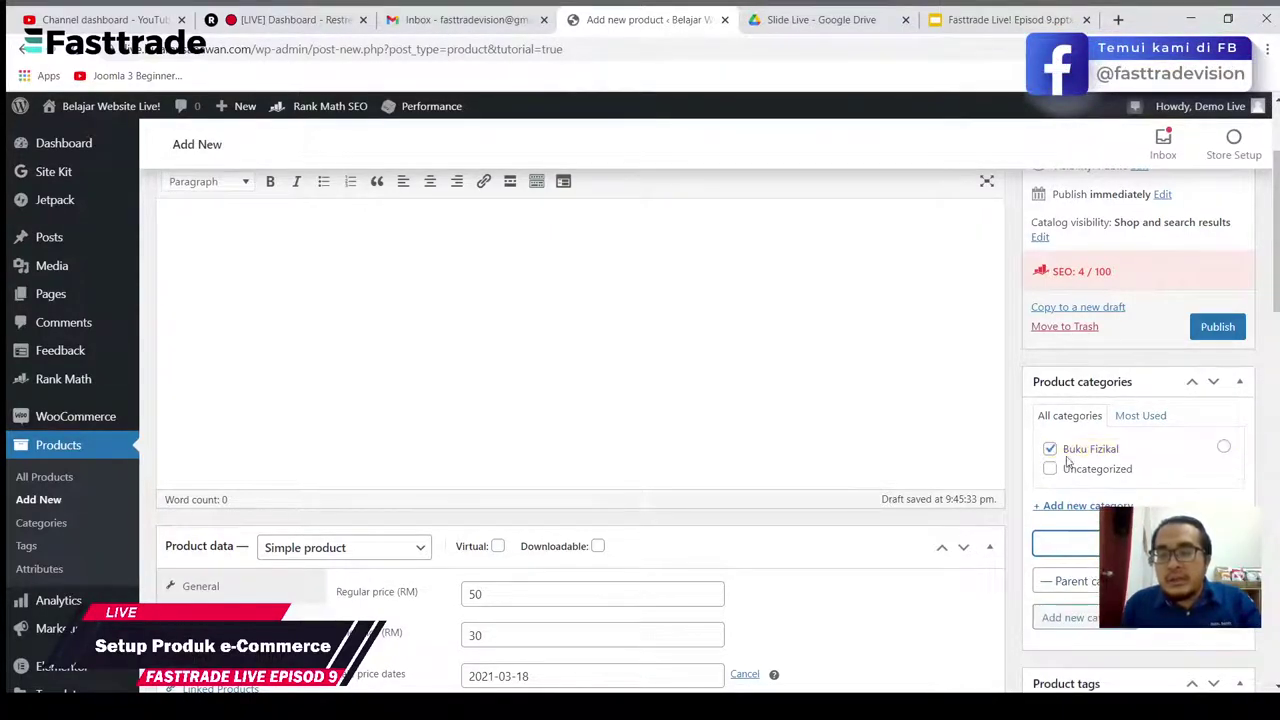
Step: Add the product tags "buku sop", "buku fizikal" and "buku bermanfaat"
{"action": "scroll", "coordinate": [1108, 480], "scroll_direction": "down", "scroll_amount": 3}
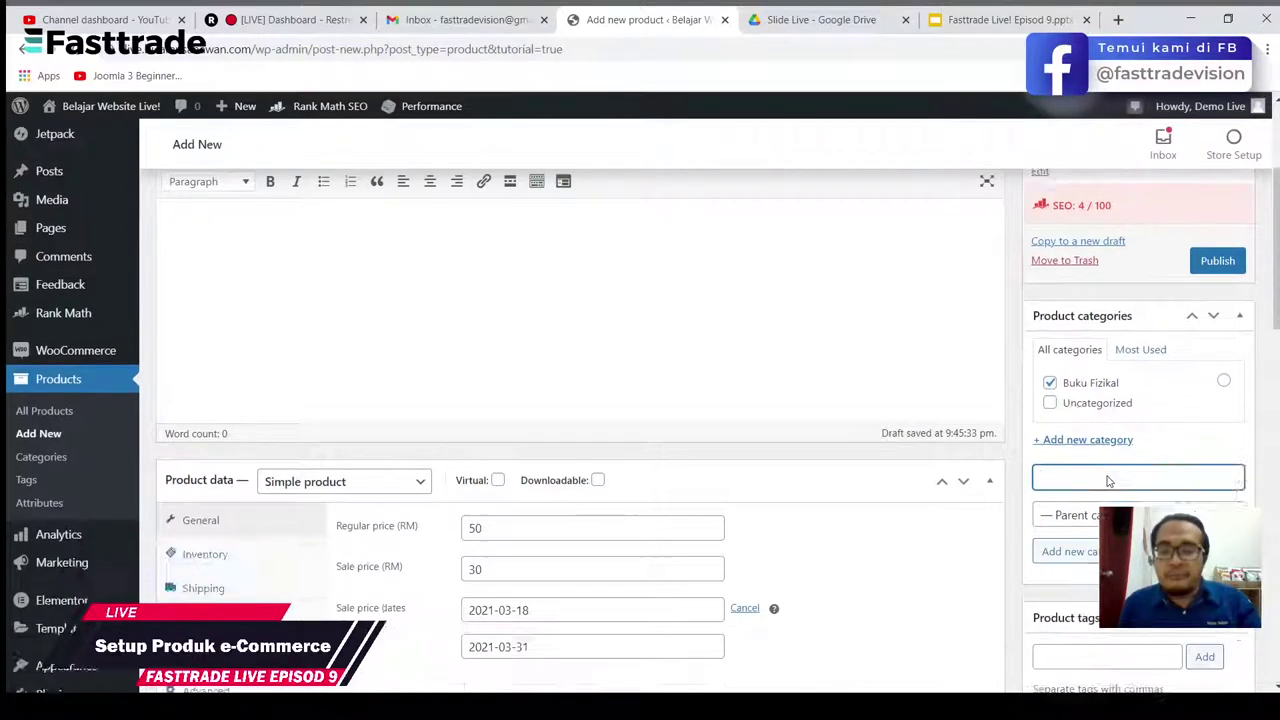
{"action": "left_click", "coordinate": [1108, 477]}
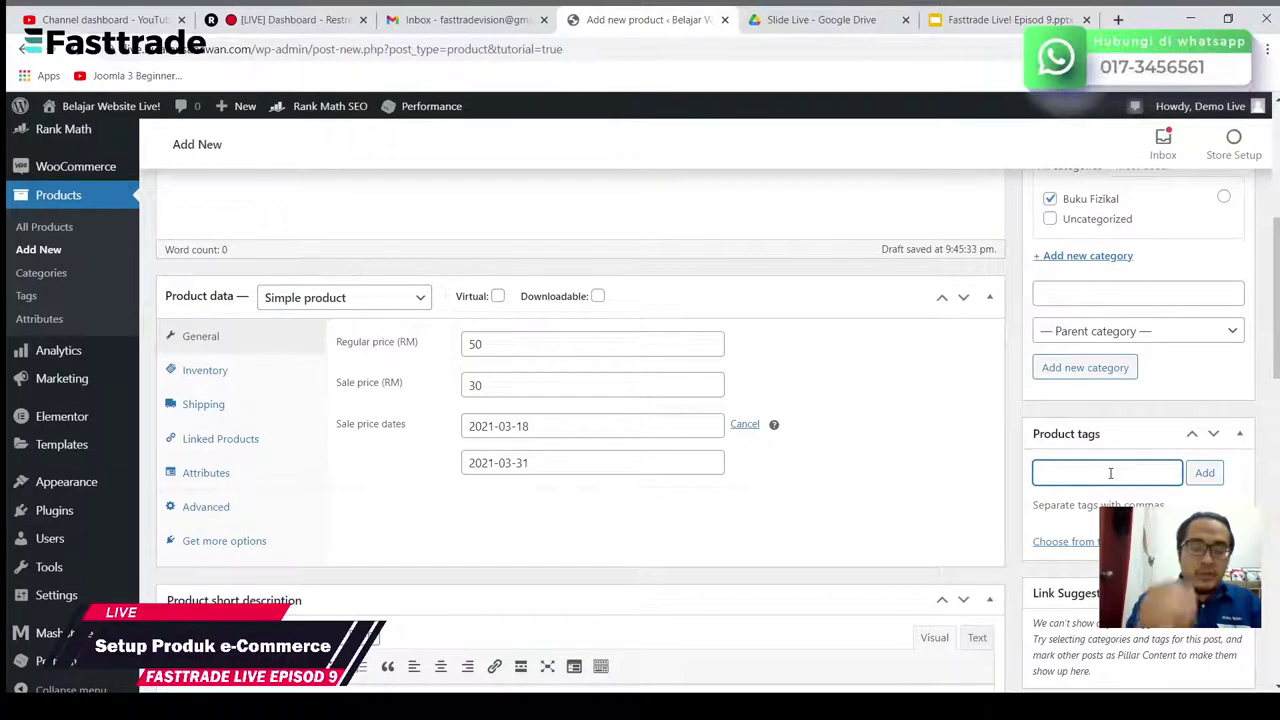
{"action": "type", "text": "buku"}
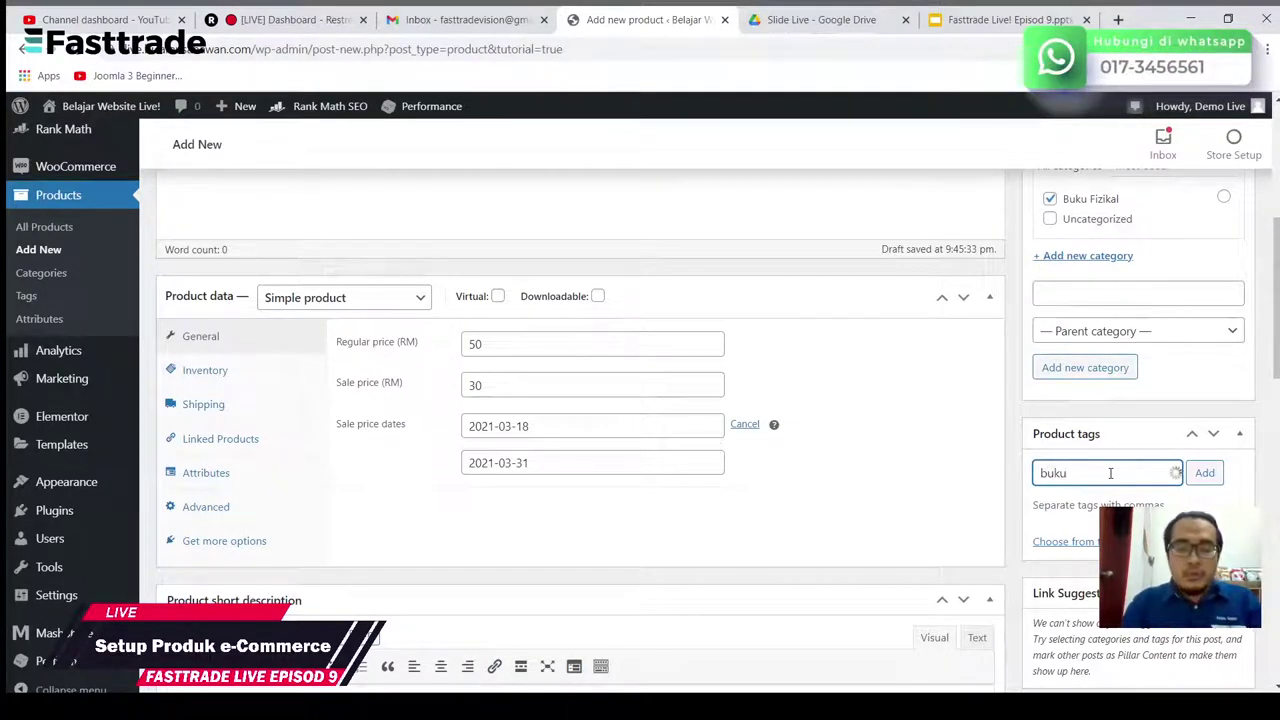
{"action": "type", "text": " sop"}
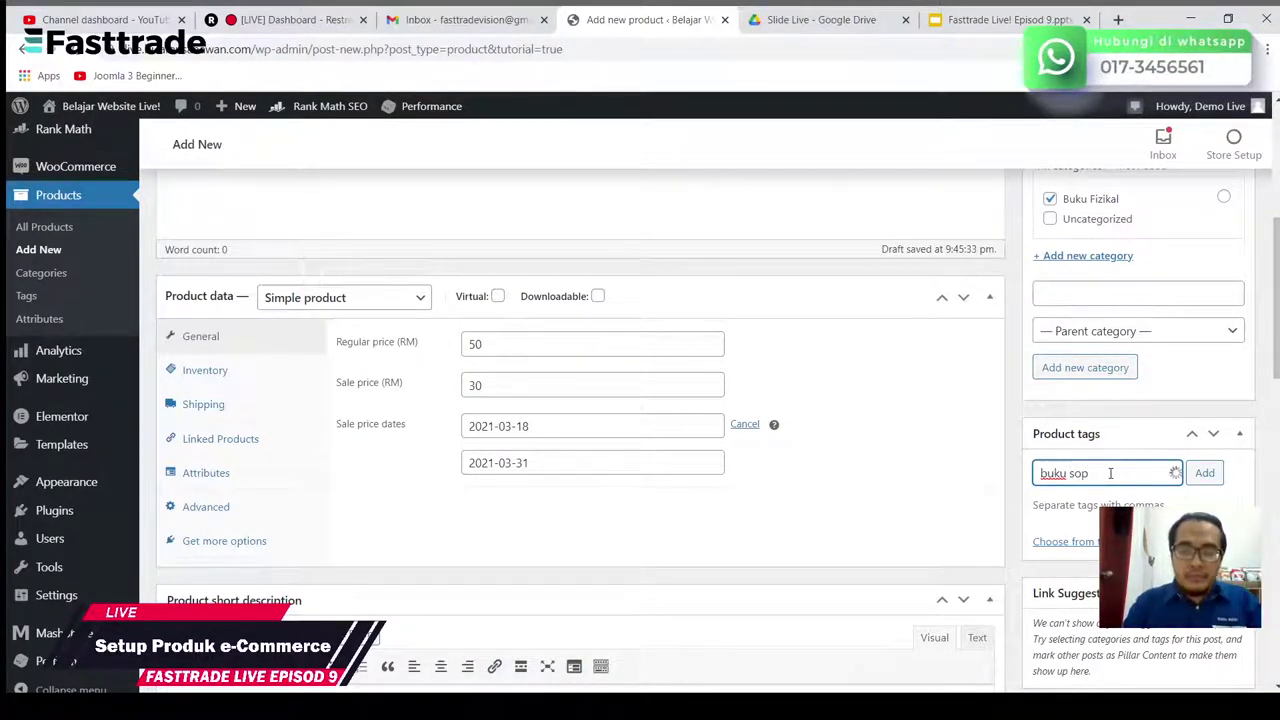
{"action": "type", "text": ","}
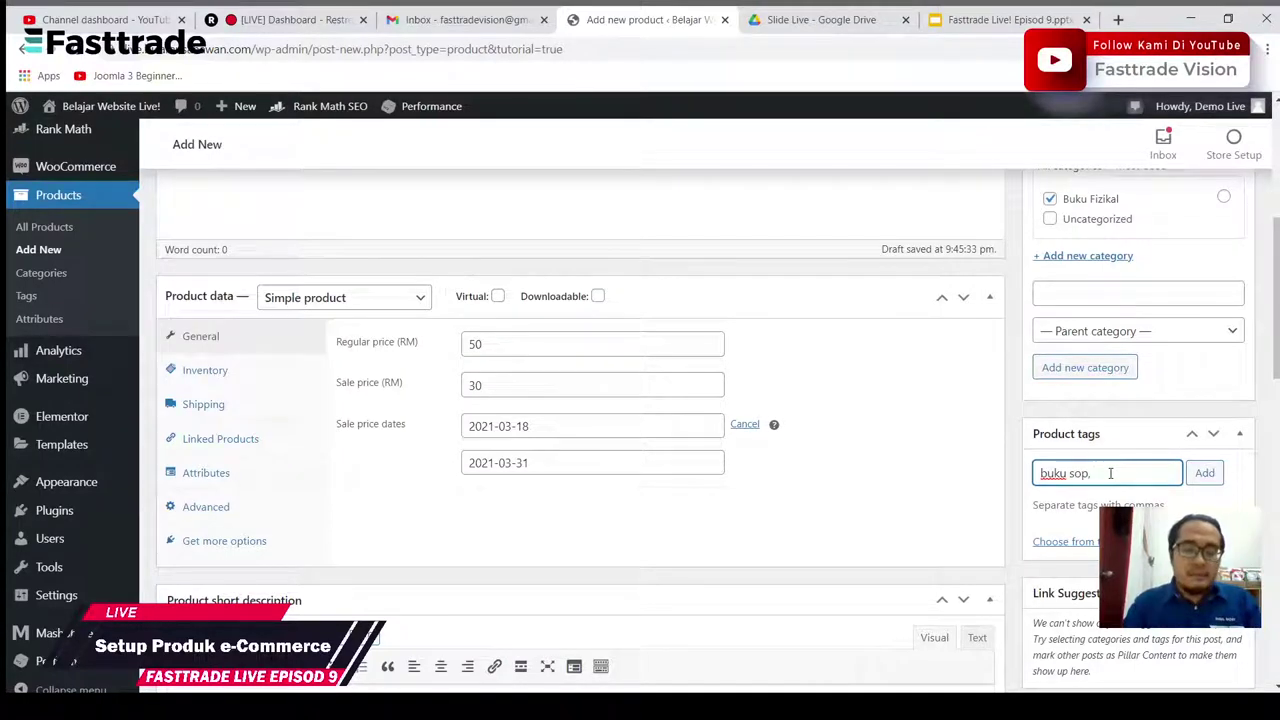
{"action": "type", "text": "buku "}
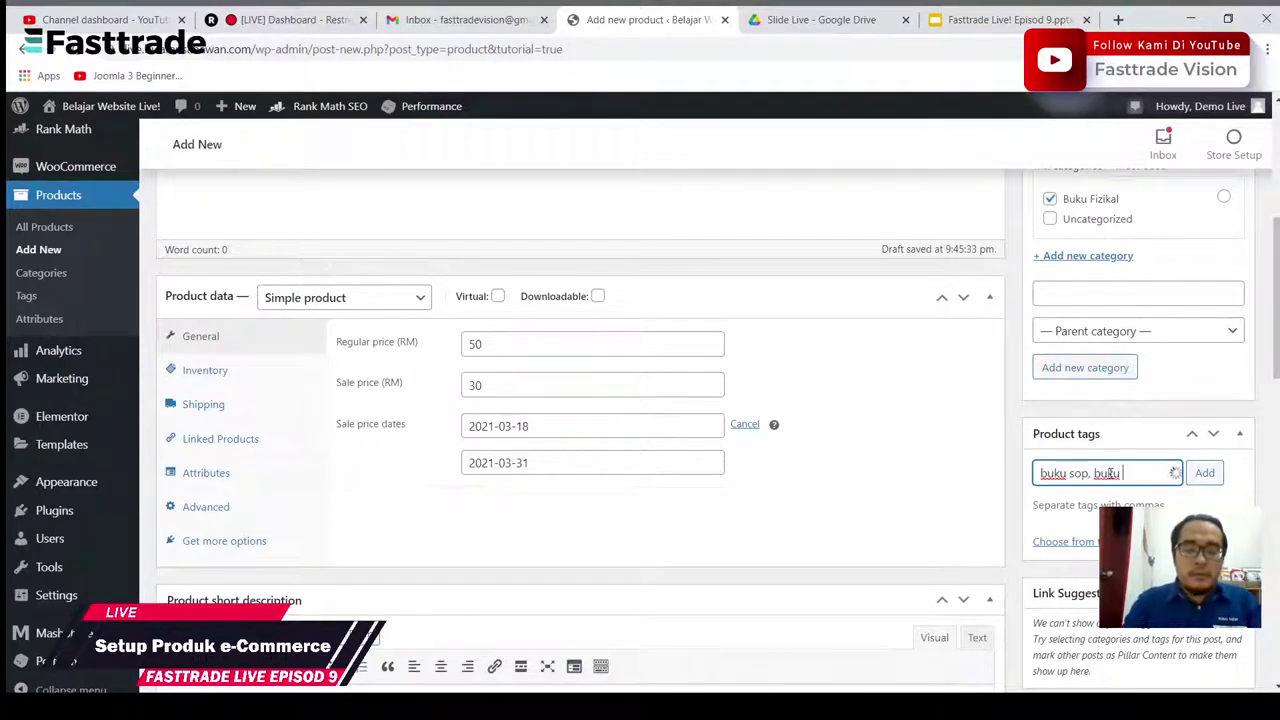
{"action": "type", "text": "fizikal"}
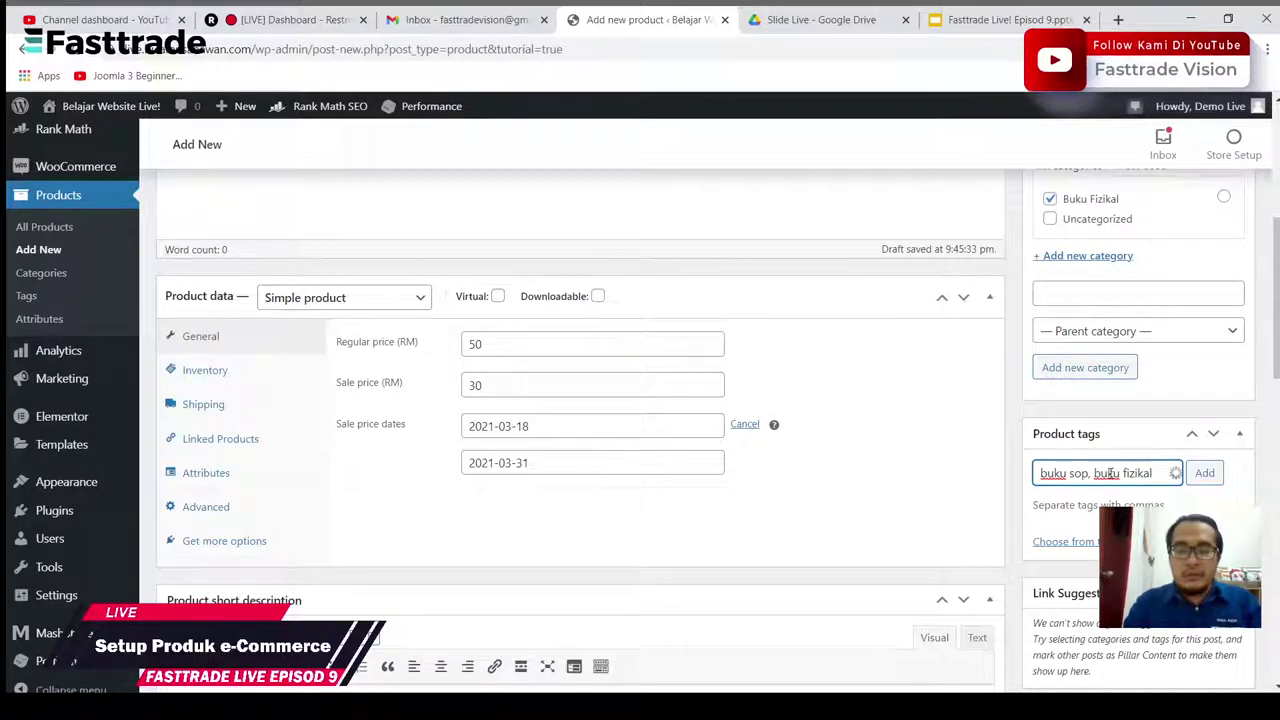
{"action": "type", "text": ","}
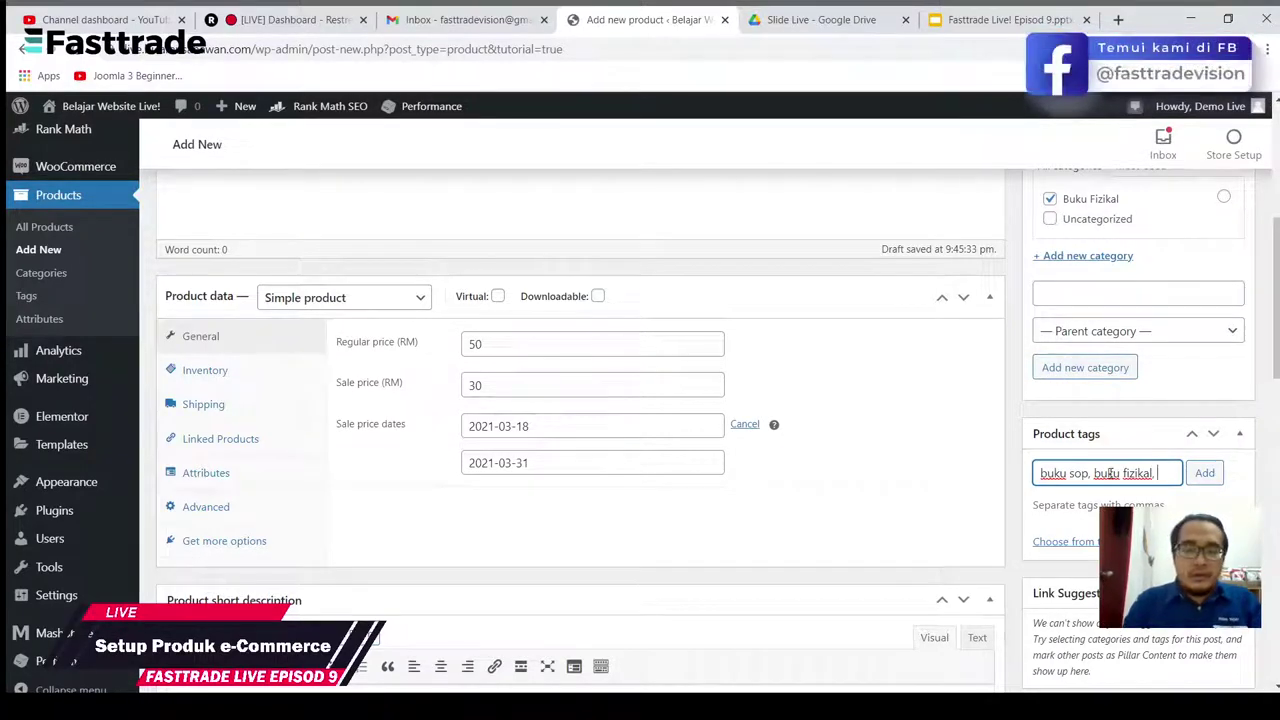
{"action": "type", "text": " buku berm"}
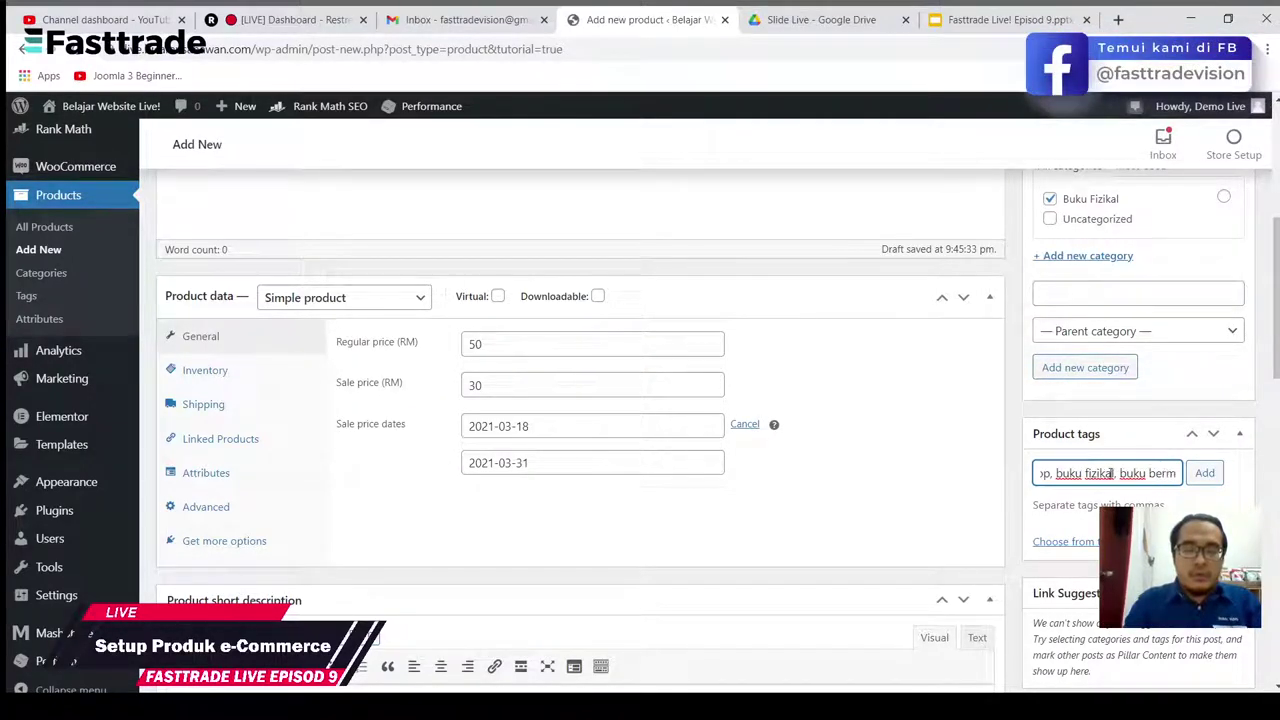
{"action": "type", "text": "anfaat"}
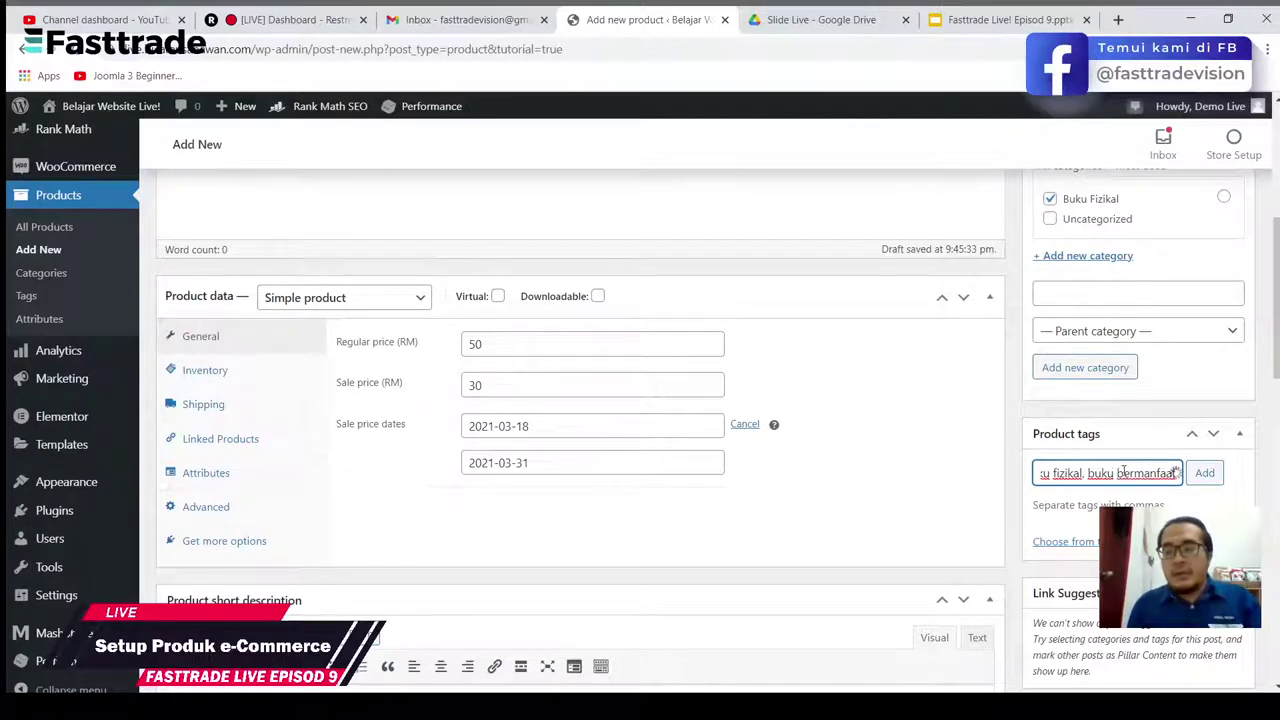
{"action": "left_click", "coordinate": [1193, 481]}
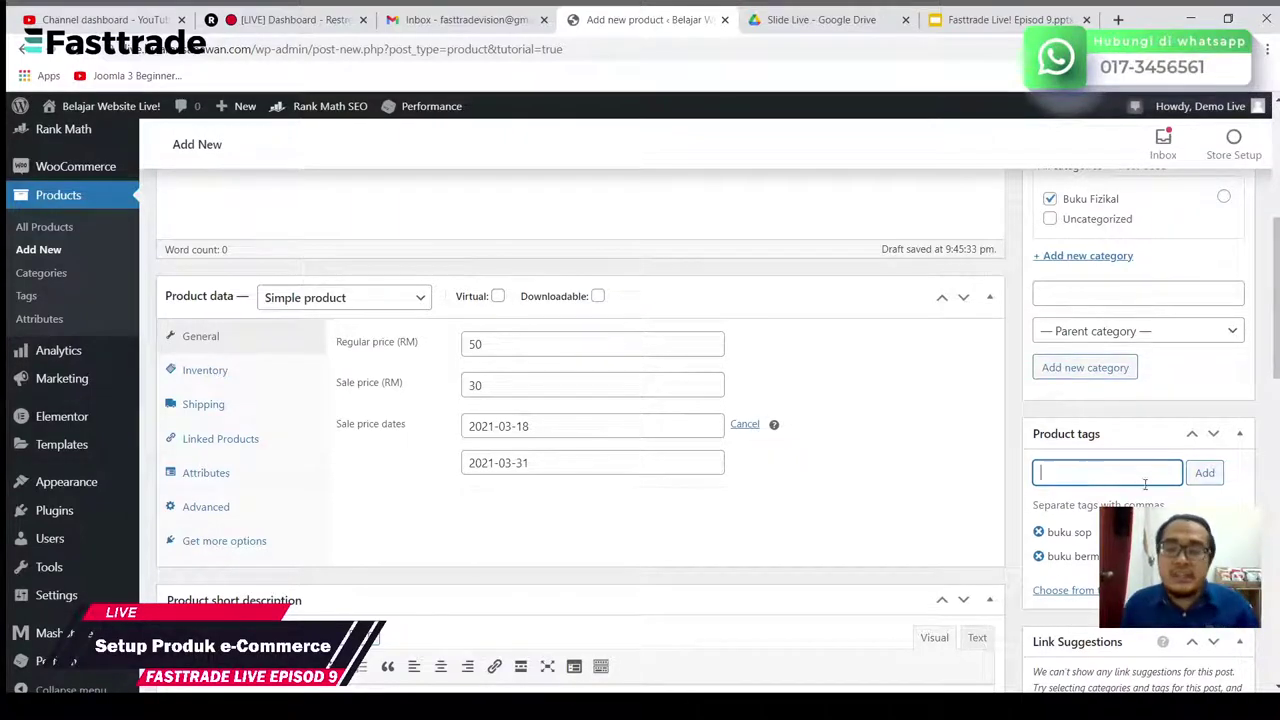
Step: Set the product image to the media library photo of a hand holding a phone with a green button on its screen
{"action": "scroll", "coordinate": [1277, 460], "scroll_direction": "down", "scroll_amount": 5}
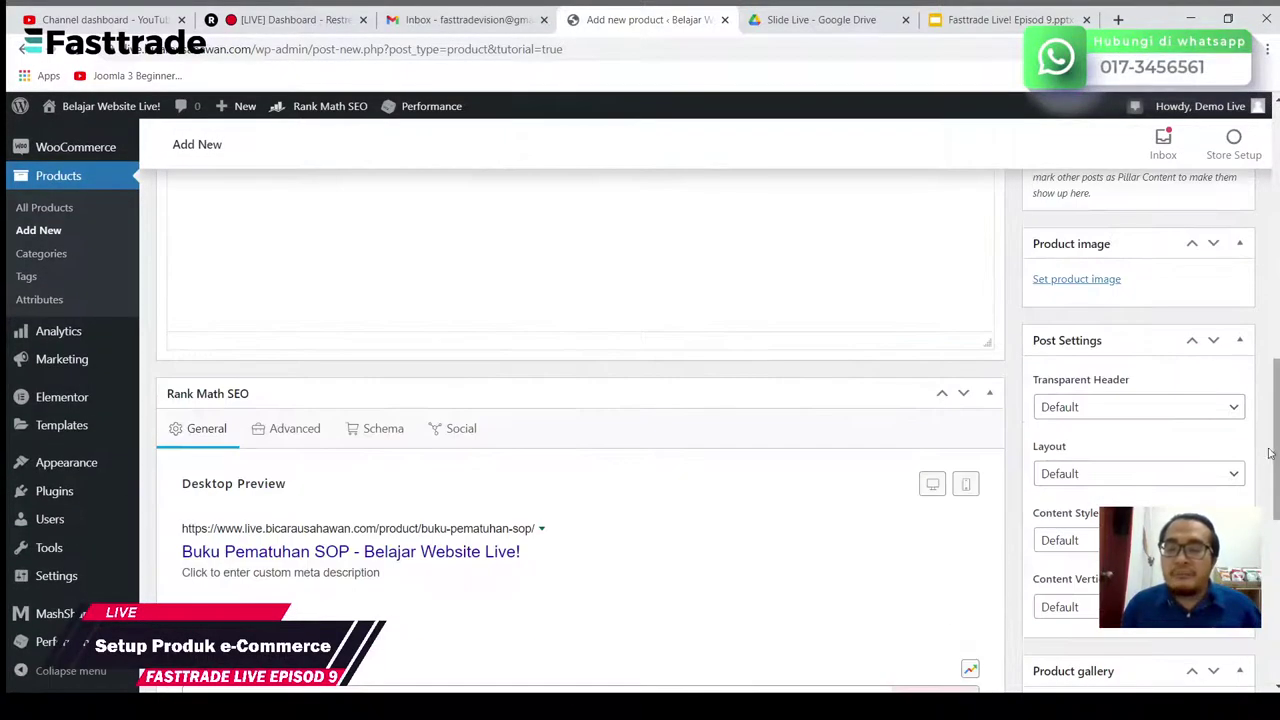
{"action": "scroll", "coordinate": [1268, 453], "scroll_direction": "up", "scroll_amount": 3}
{"action": "scroll", "coordinate": [1250, 420], "scroll_direction": "down", "scroll_amount": 1}
{"action": "scroll", "coordinate": [1240, 400], "scroll_direction": "up", "scroll_amount": 2}
{"action": "scroll", "coordinate": [1233, 397], "scroll_direction": "down", "scroll_amount": 3}
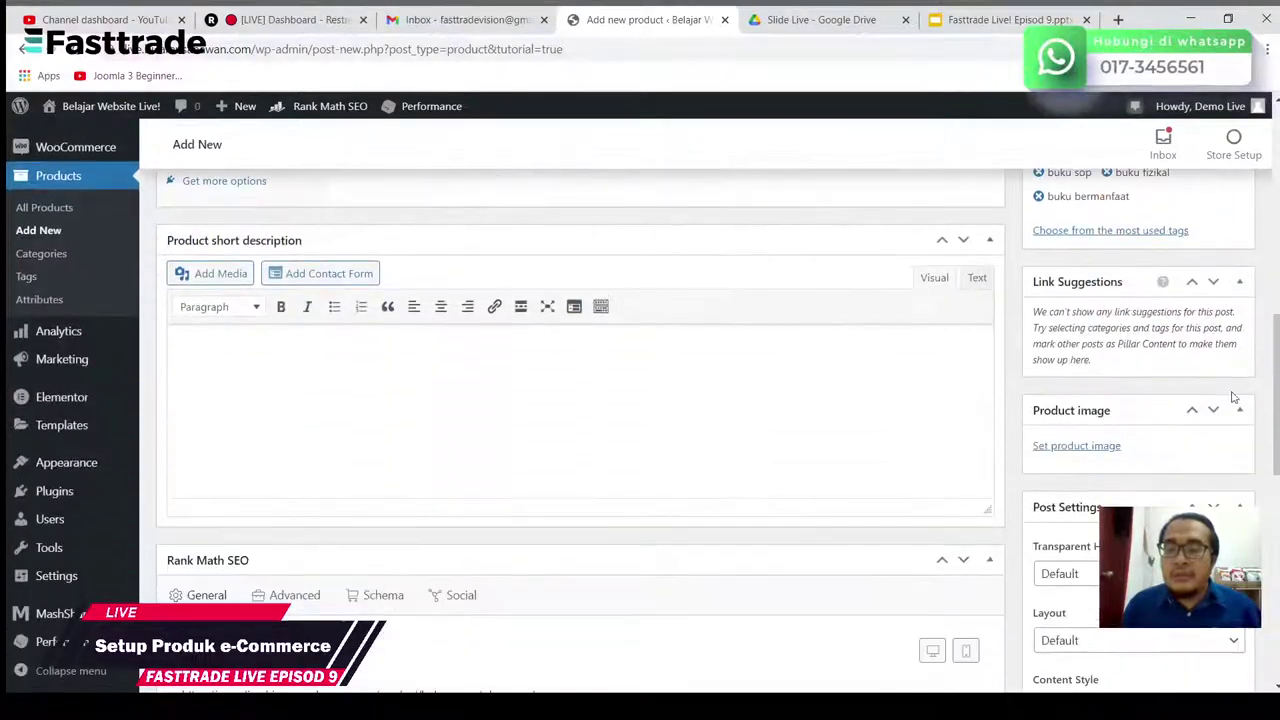
{"action": "scroll", "coordinate": [1238, 390], "scroll_direction": "down", "scroll_amount": 1}
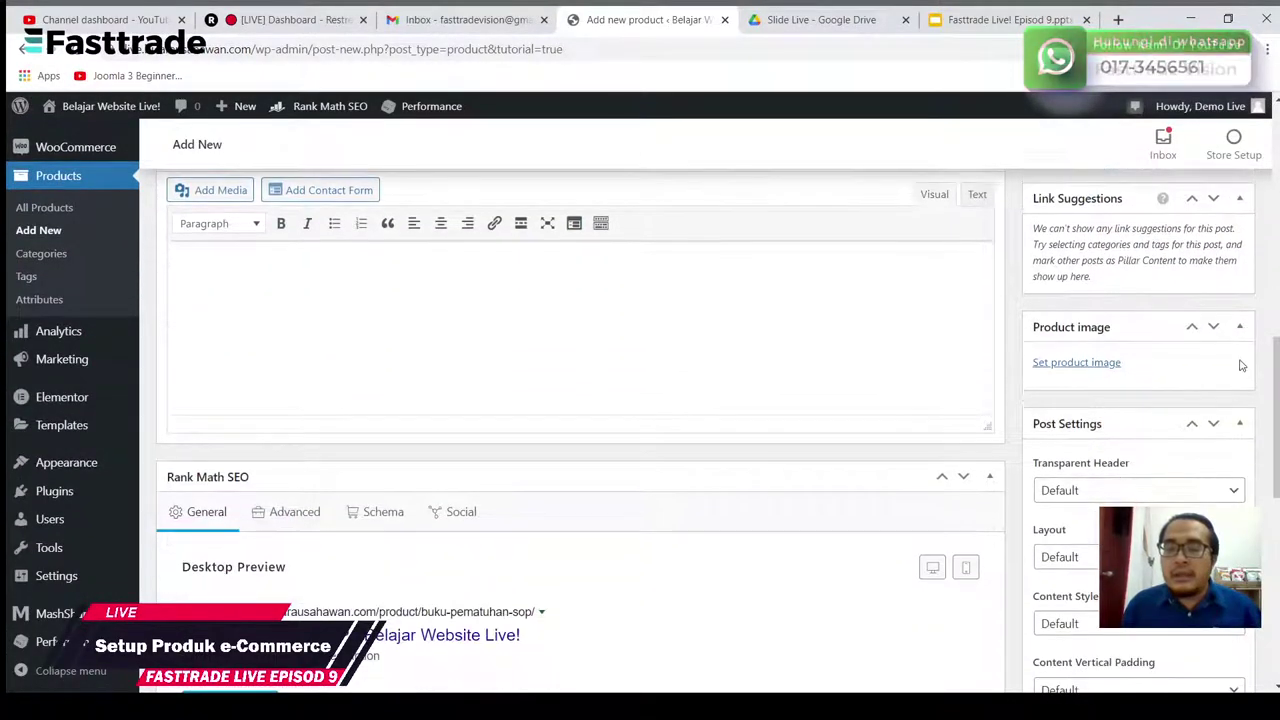
{"action": "left_click", "coordinate": [1093, 368]}
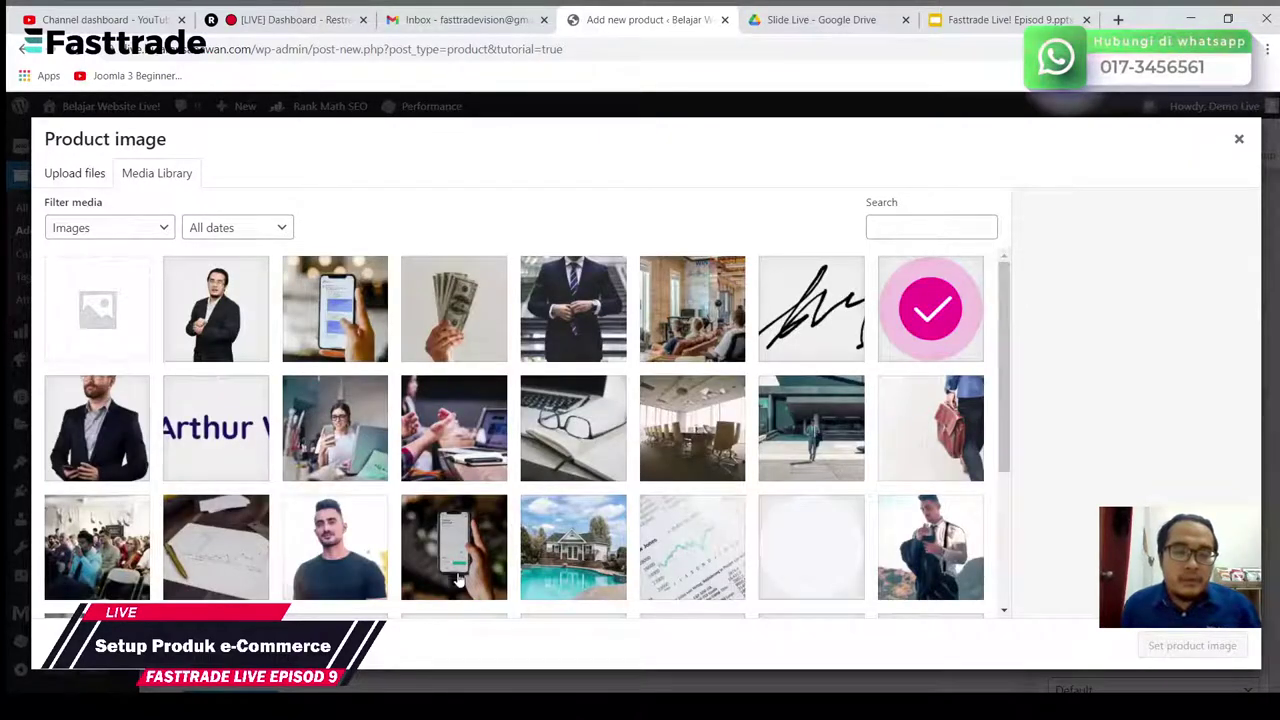
{"action": "scroll", "coordinate": [628, 508], "scroll_direction": "down", "scroll_amount": 3}
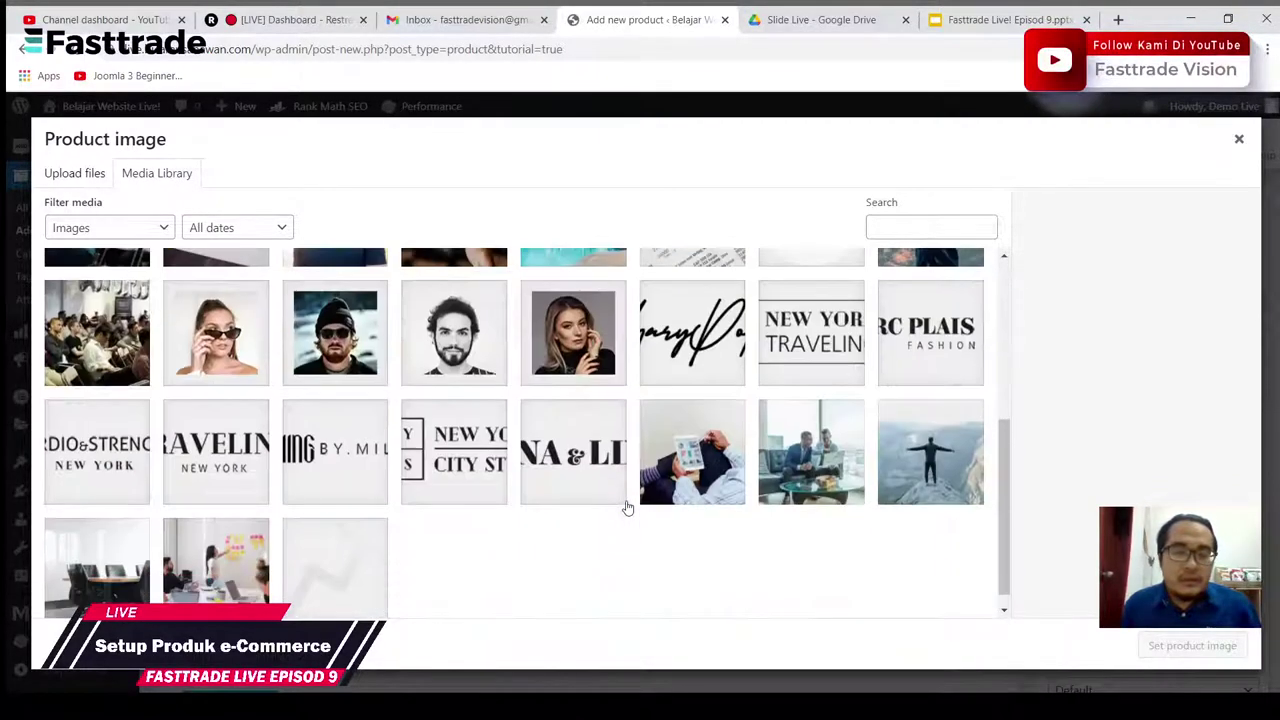
{"action": "scroll", "coordinate": [626, 506], "scroll_direction": "down", "scroll_amount": 1}
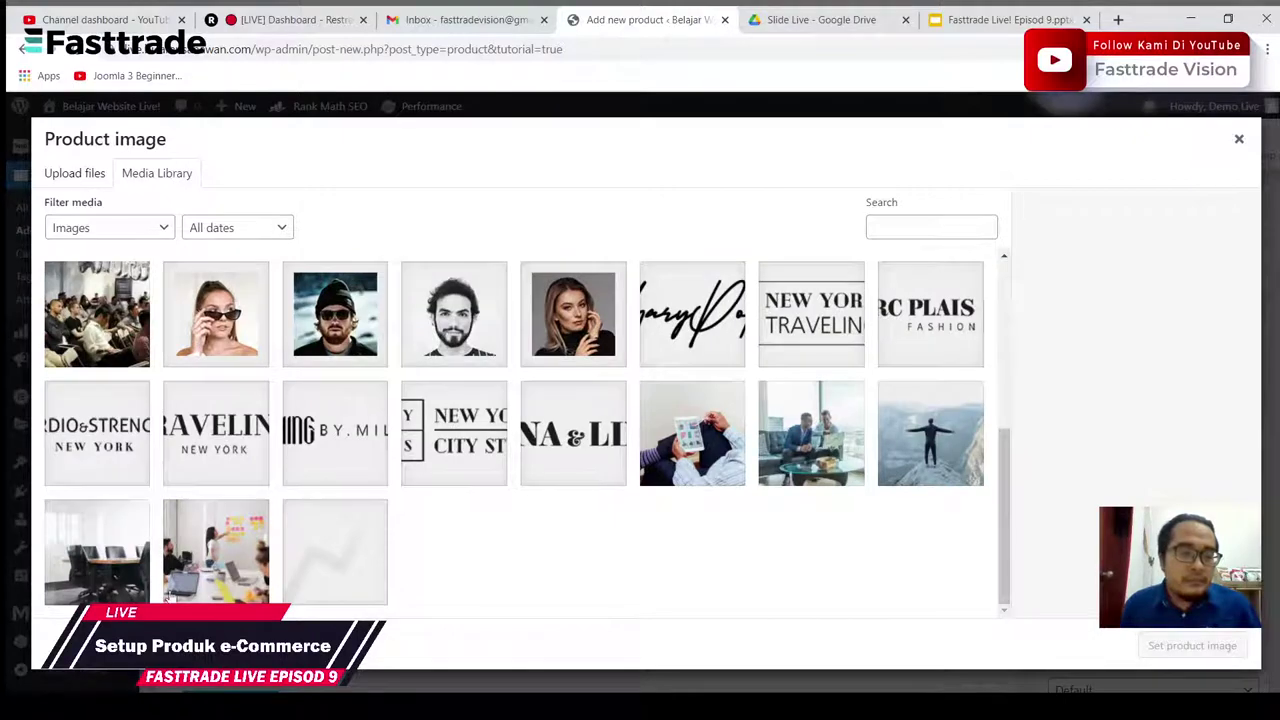
{"action": "scroll", "coordinate": [210, 576], "scroll_direction": "up", "scroll_amount": 4}
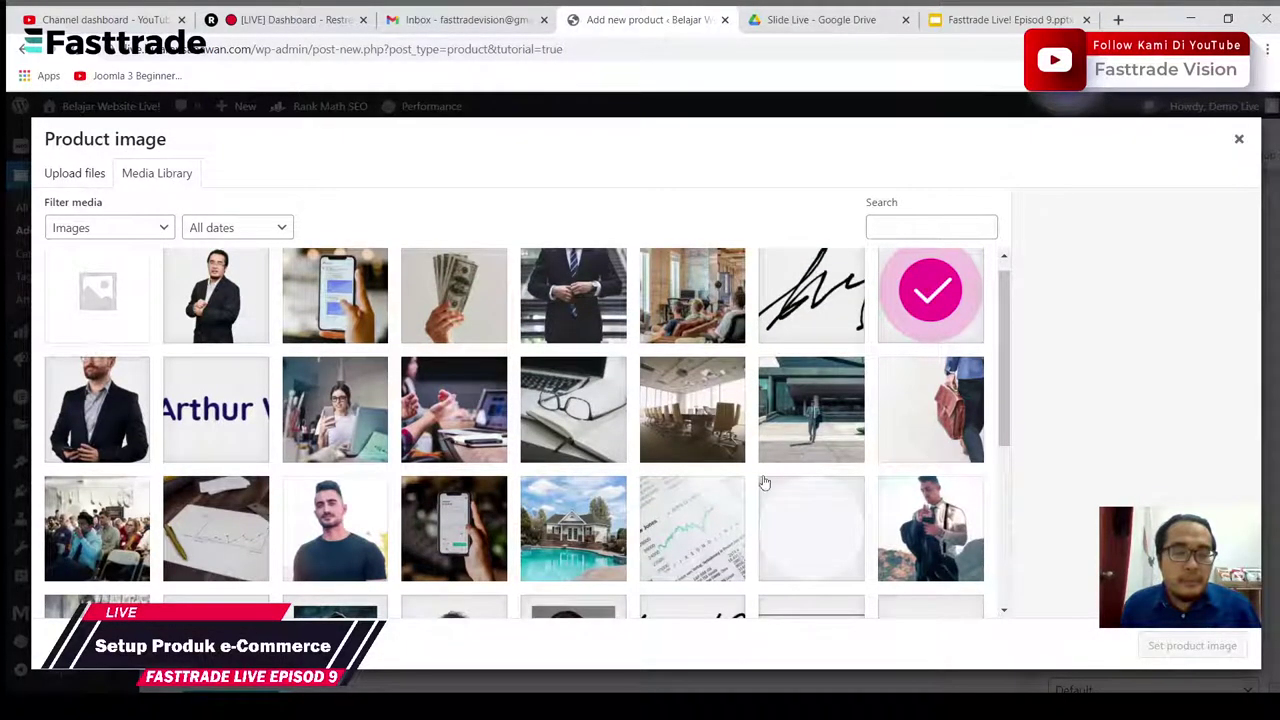
{"action": "left_click", "coordinate": [461, 543]}
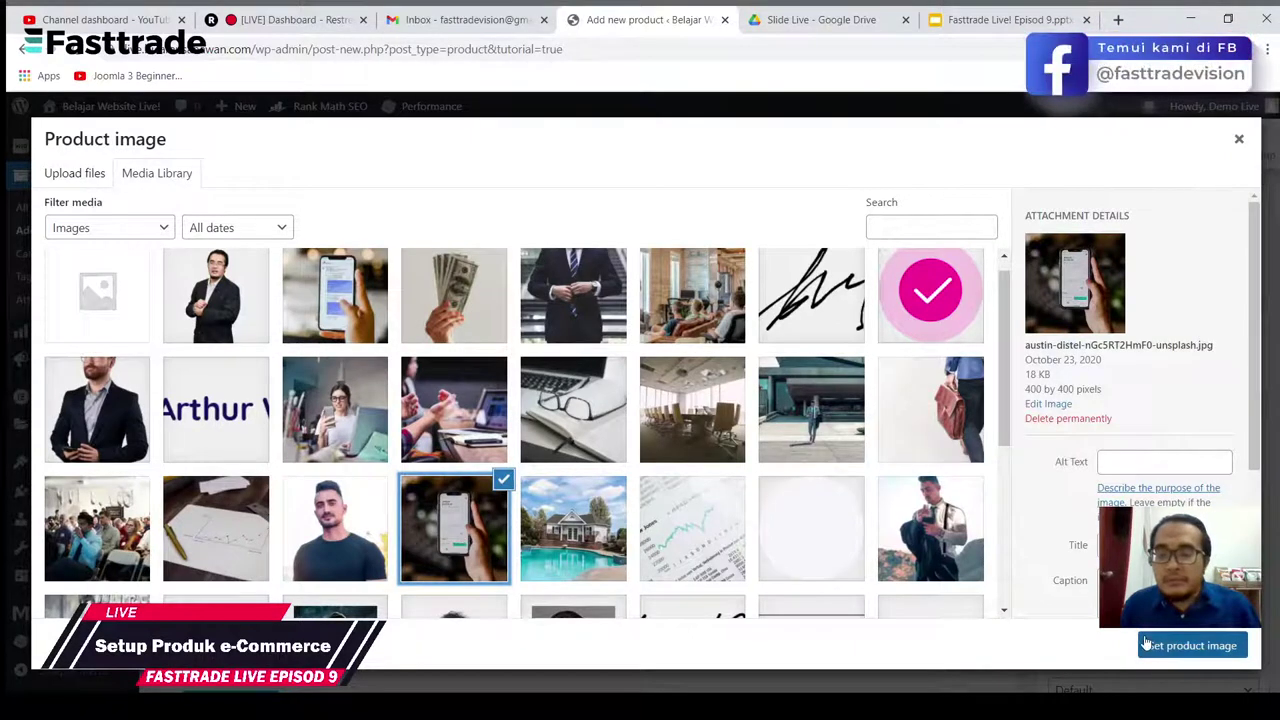
{"action": "left_click", "coordinate": [1190, 645]}
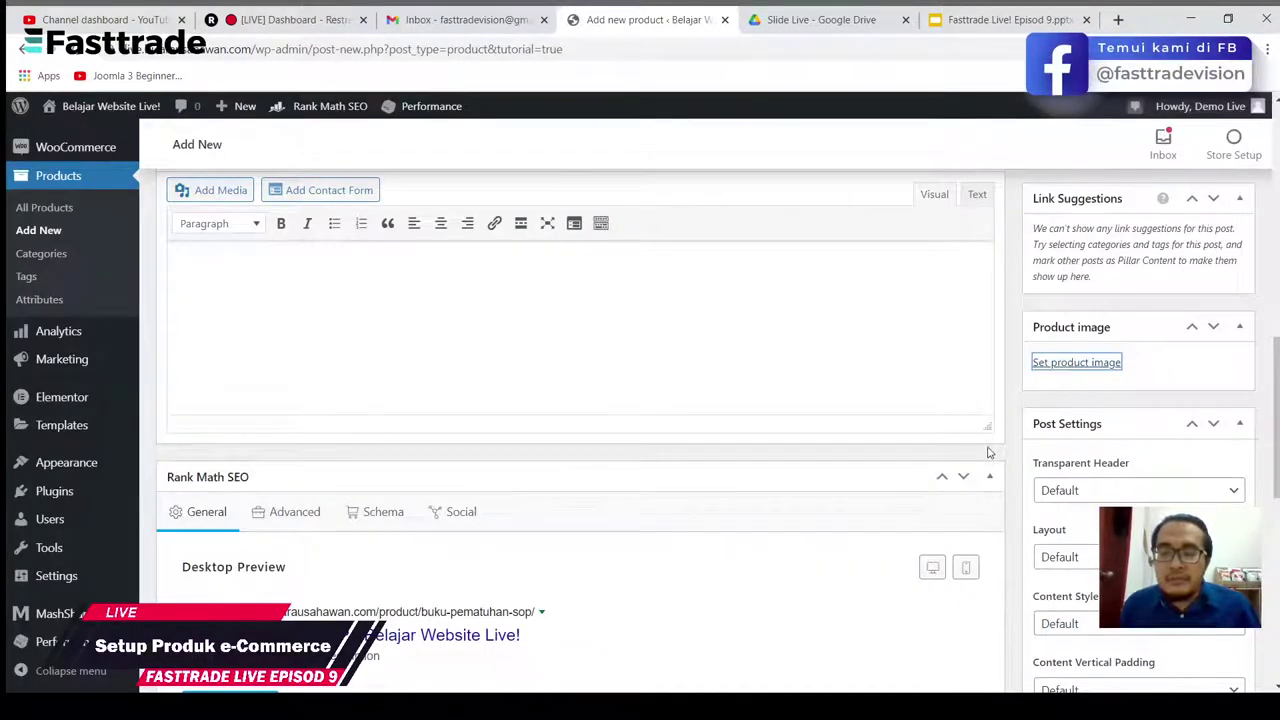
Step: Add three media library photos to the product gallery: the man in suit and striped tie, the bearded man in a suit, and the office presentation
{"action": "scroll", "coordinate": [990, 450], "scroll_direction": "down", "scroll_amount": 7}
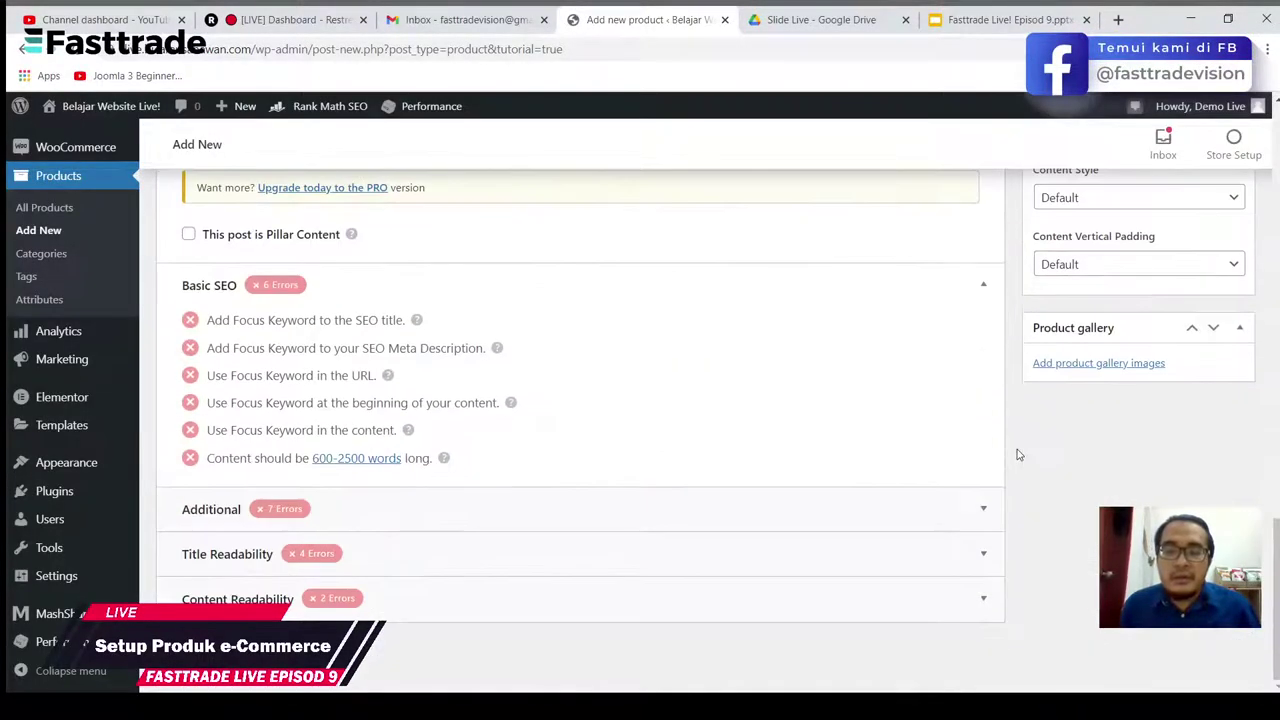
{"action": "scroll", "coordinate": [1015, 452], "scroll_direction": "up", "scroll_amount": 3}
{"action": "scroll", "coordinate": [1017, 454], "scroll_direction": "down", "scroll_amount": 3}
{"action": "scroll", "coordinate": [1017, 454], "scroll_direction": "up", "scroll_amount": 2}
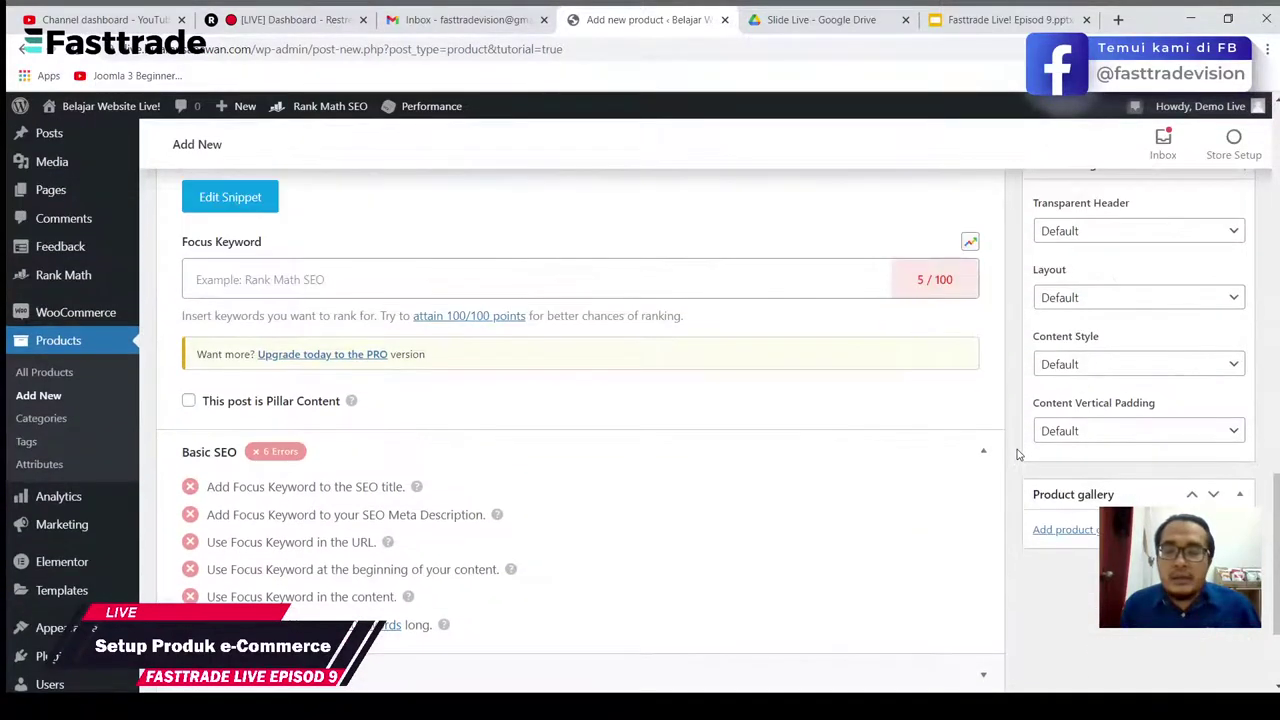
{"action": "scroll", "coordinate": [1015, 452], "scroll_direction": "up", "scroll_amount": 2}
{"action": "scroll", "coordinate": [1017, 460], "scroll_direction": "down", "scroll_amount": 3}
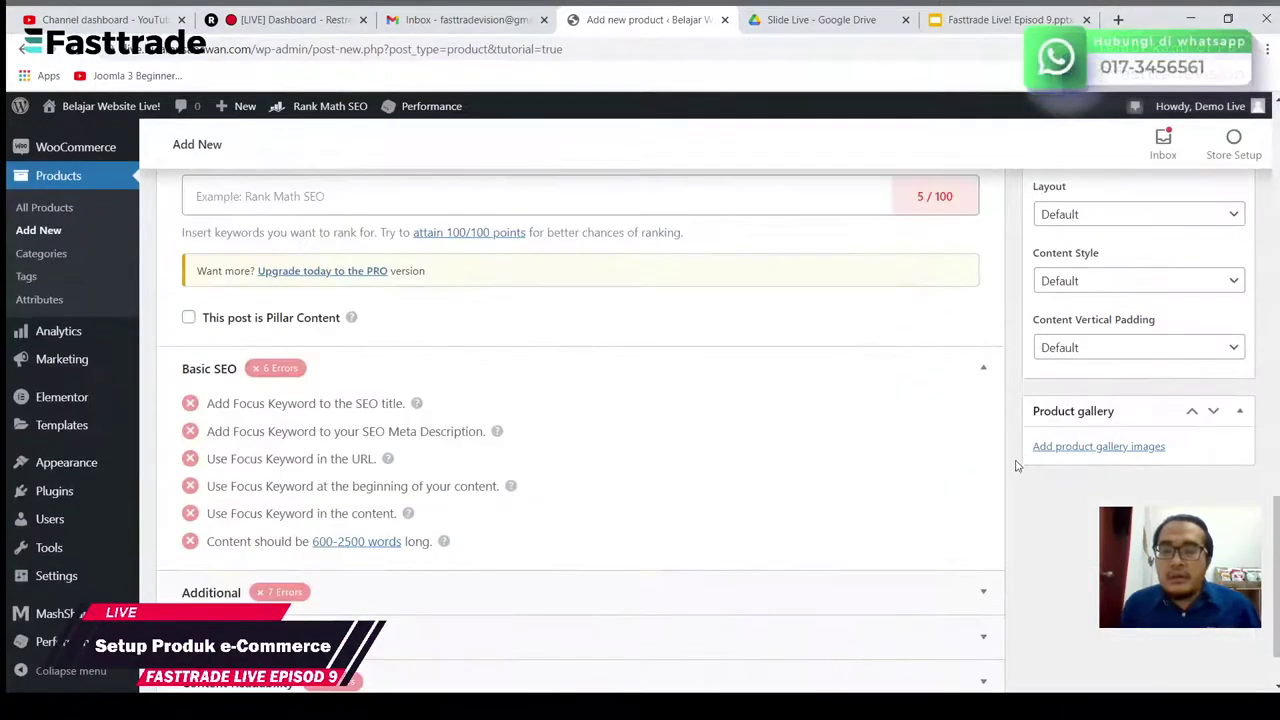
{"action": "left_click", "coordinate": [1086, 450]}
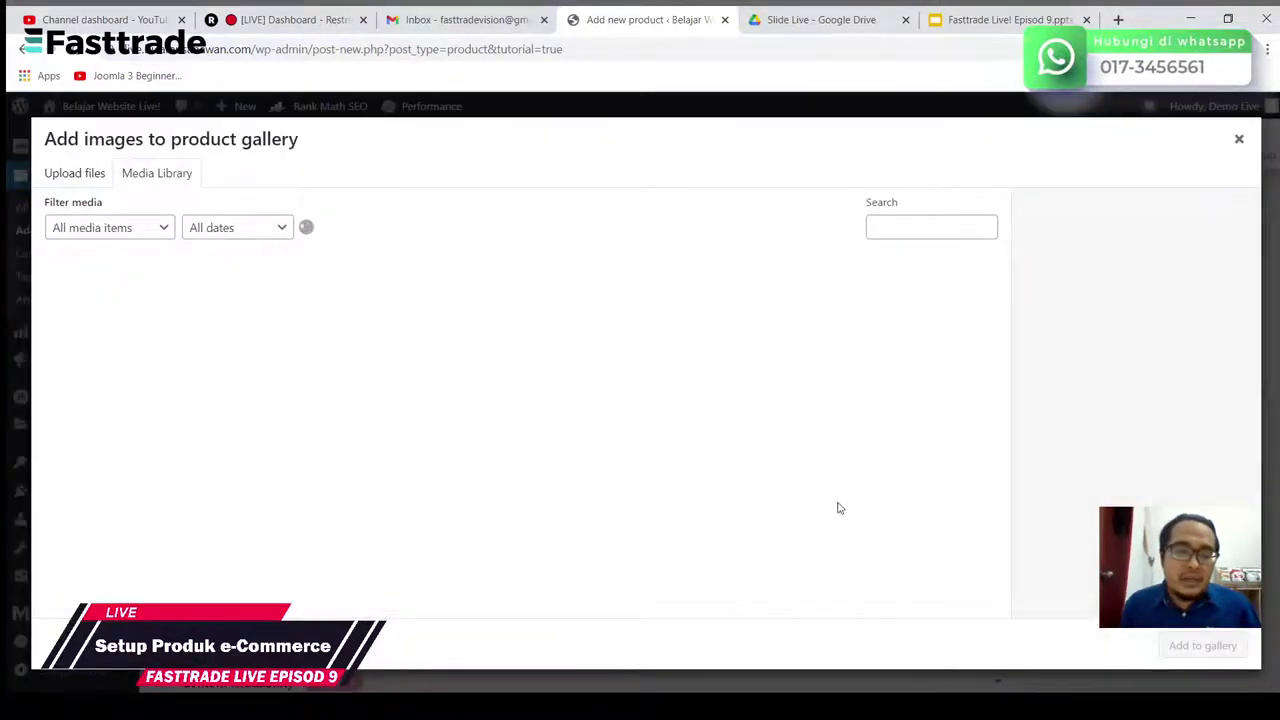
{"action": "left_click", "coordinate": [568, 347]}
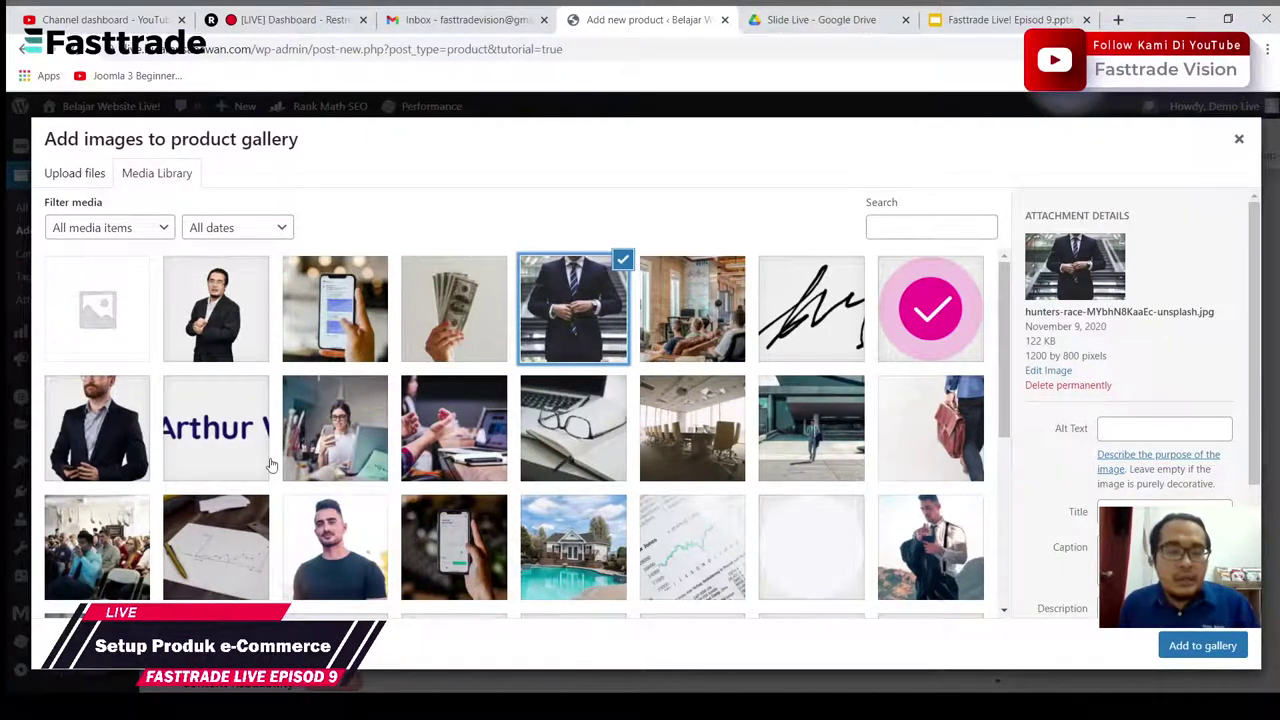
{"action": "left_click", "coordinate": [105, 460], "text": "shift"}
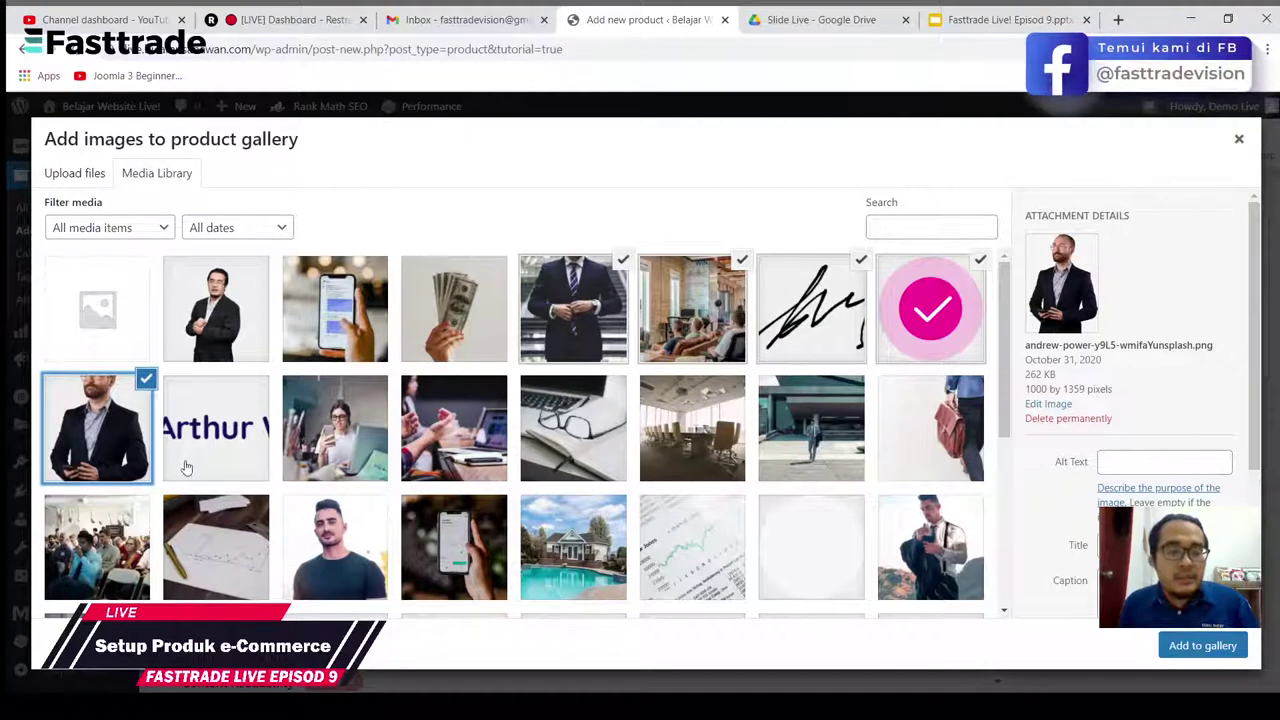
{"action": "left_click", "coordinate": [924, 312]}
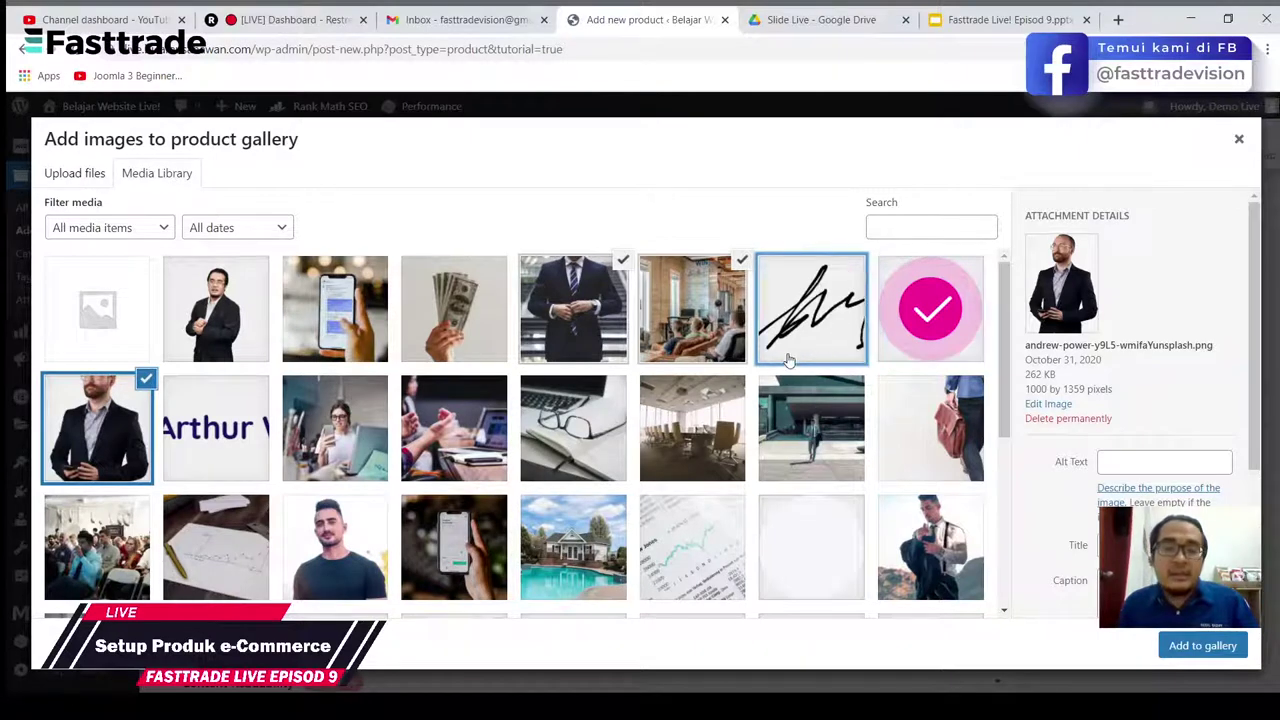
{"action": "left_click", "coordinate": [700, 345]}
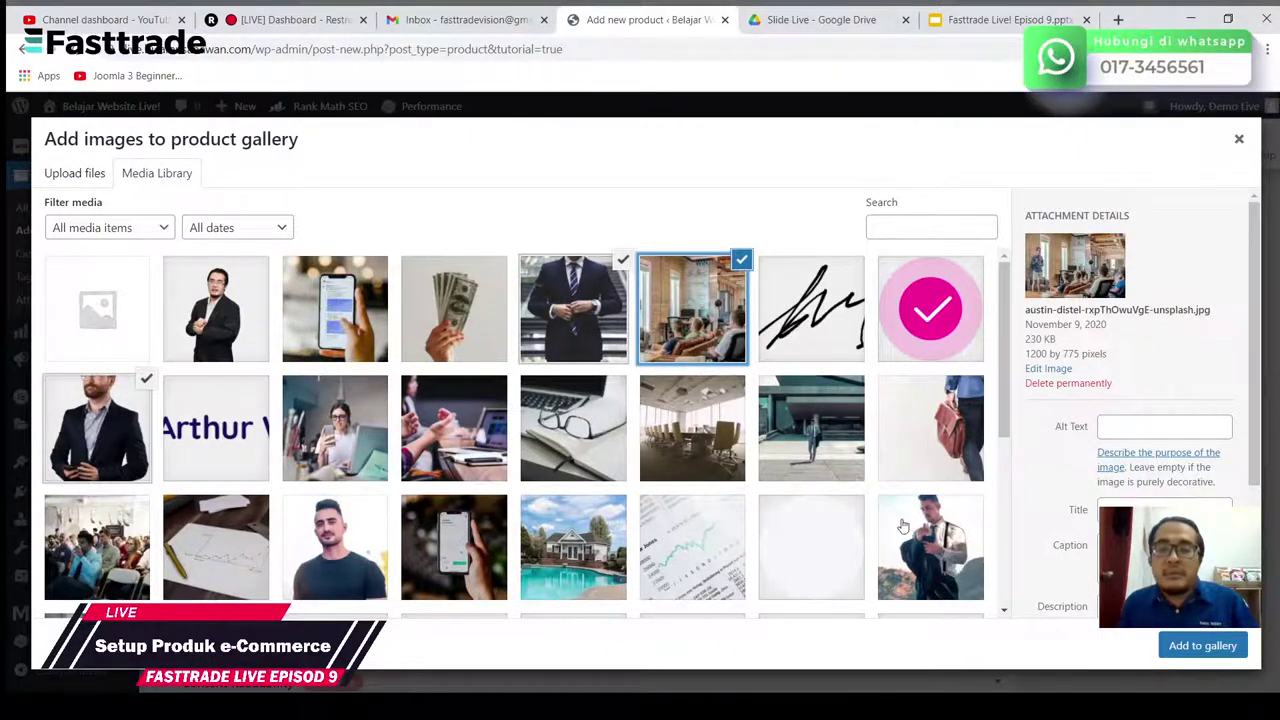
{"action": "left_click", "coordinate": [1203, 645]}
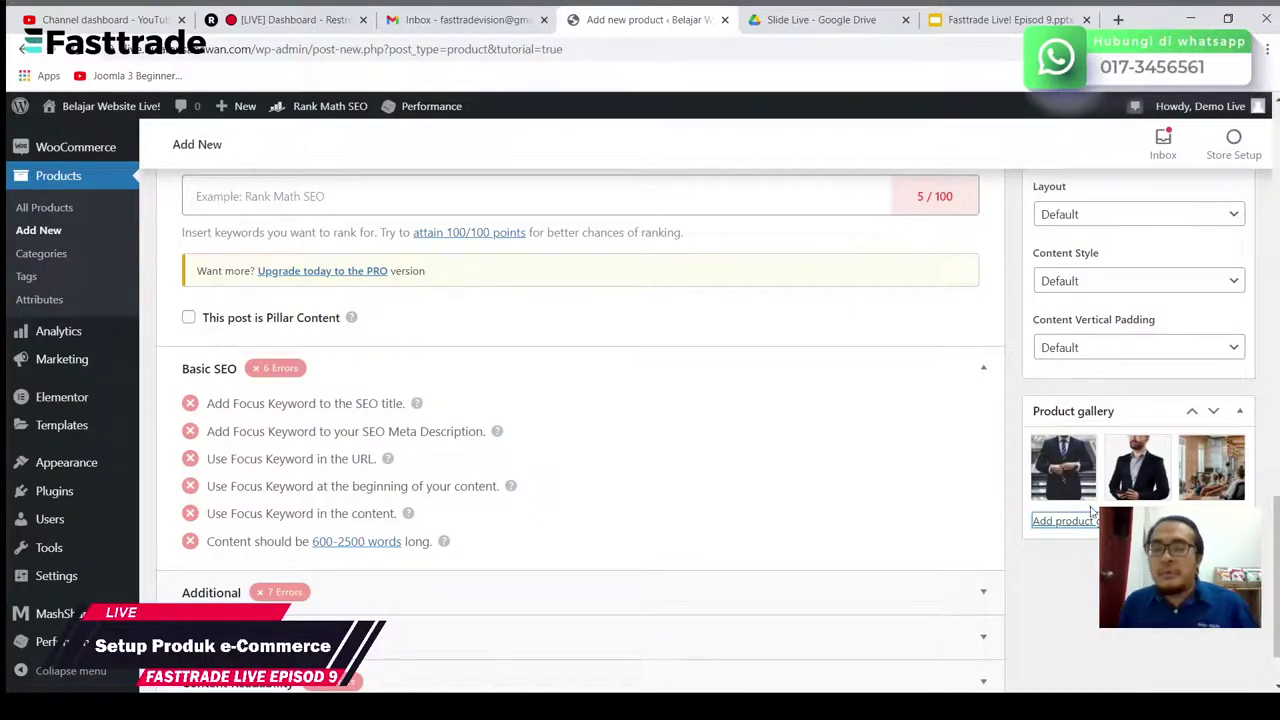
Step: Publish the product and open its live product page
{"action": "scroll", "coordinate": [1062, 556], "scroll_direction": "up", "scroll_amount": 10}
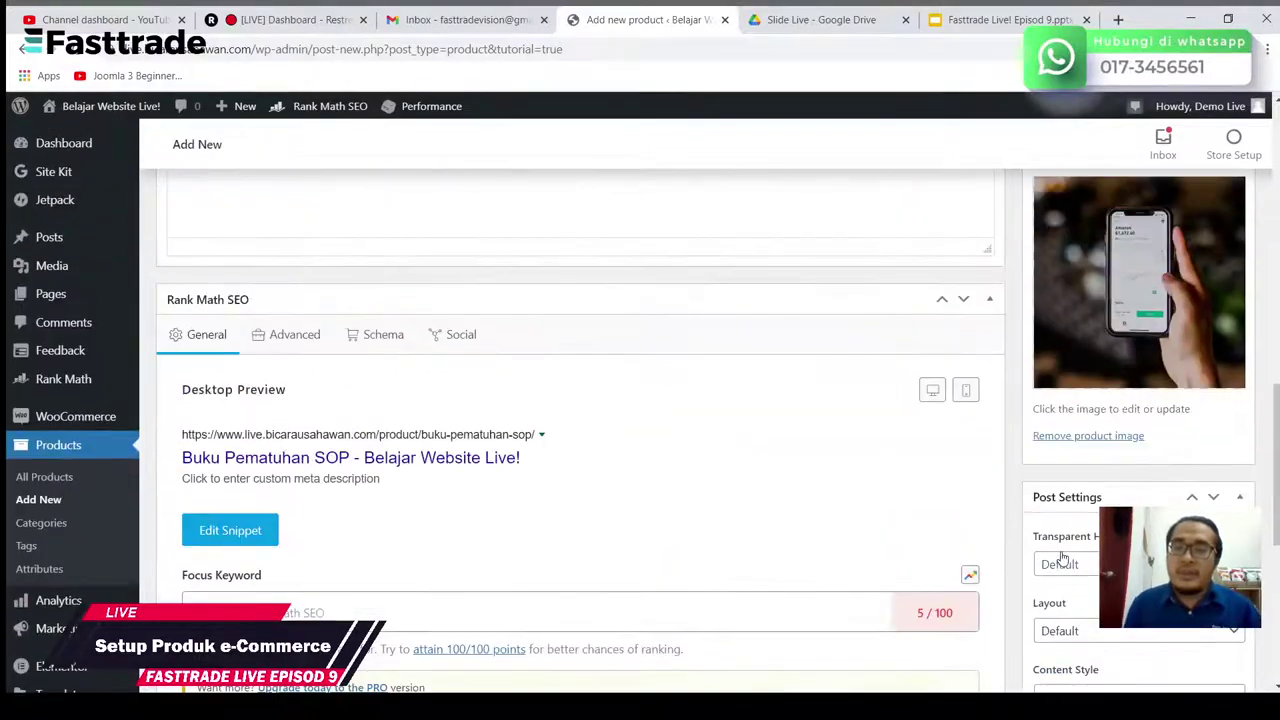
{"action": "scroll", "coordinate": [1062, 558], "scroll_direction": "up", "scroll_amount": 10}
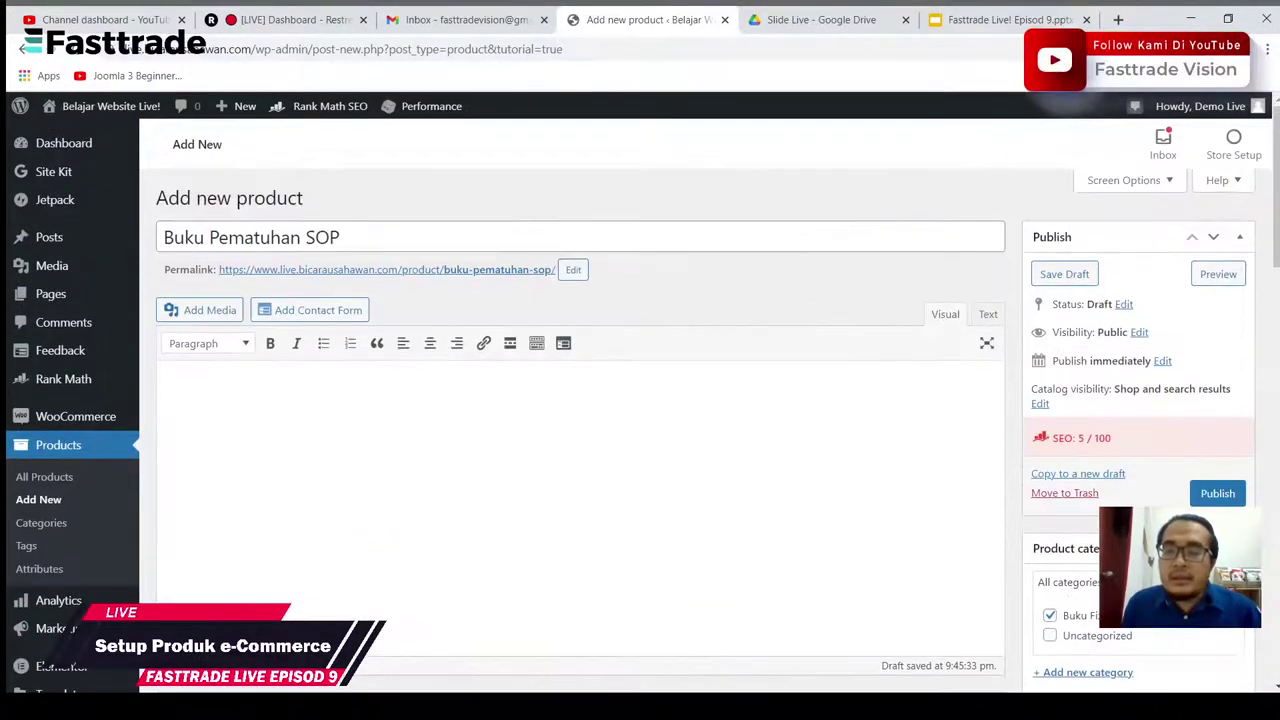
{"action": "left_click", "coordinate": [1218, 493]}
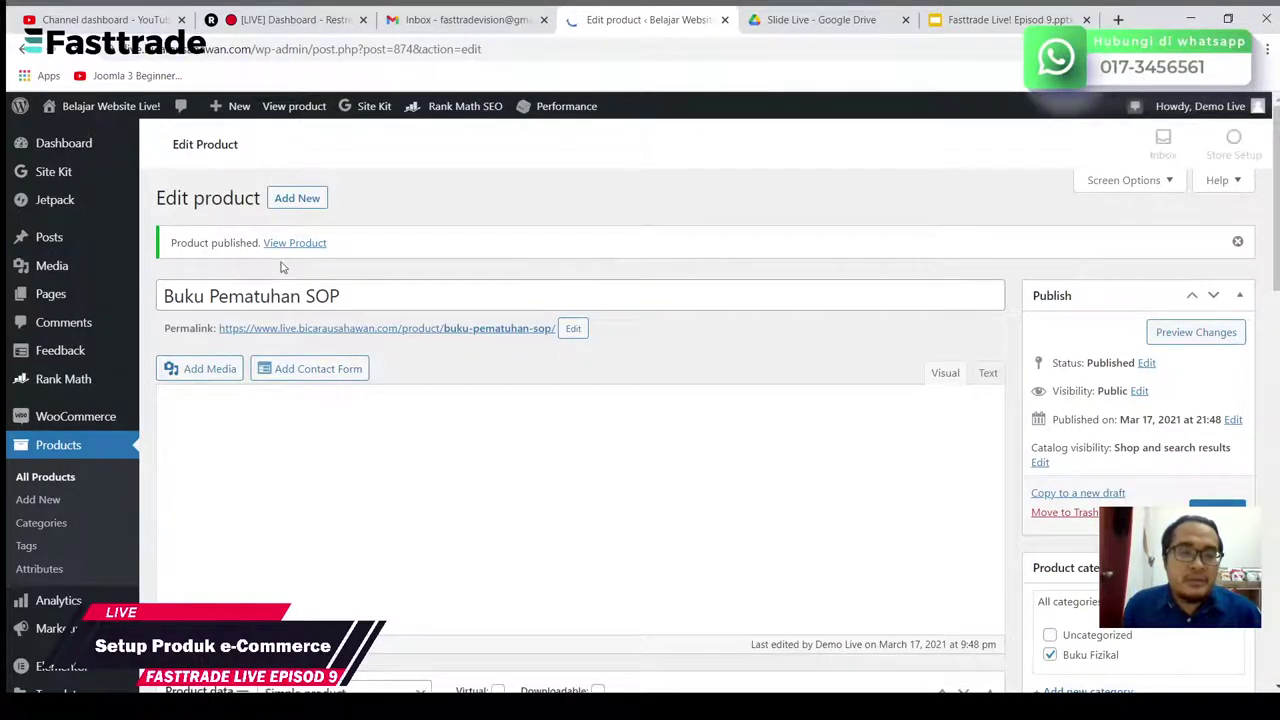
{"action": "left_click", "coordinate": [287, 243]}
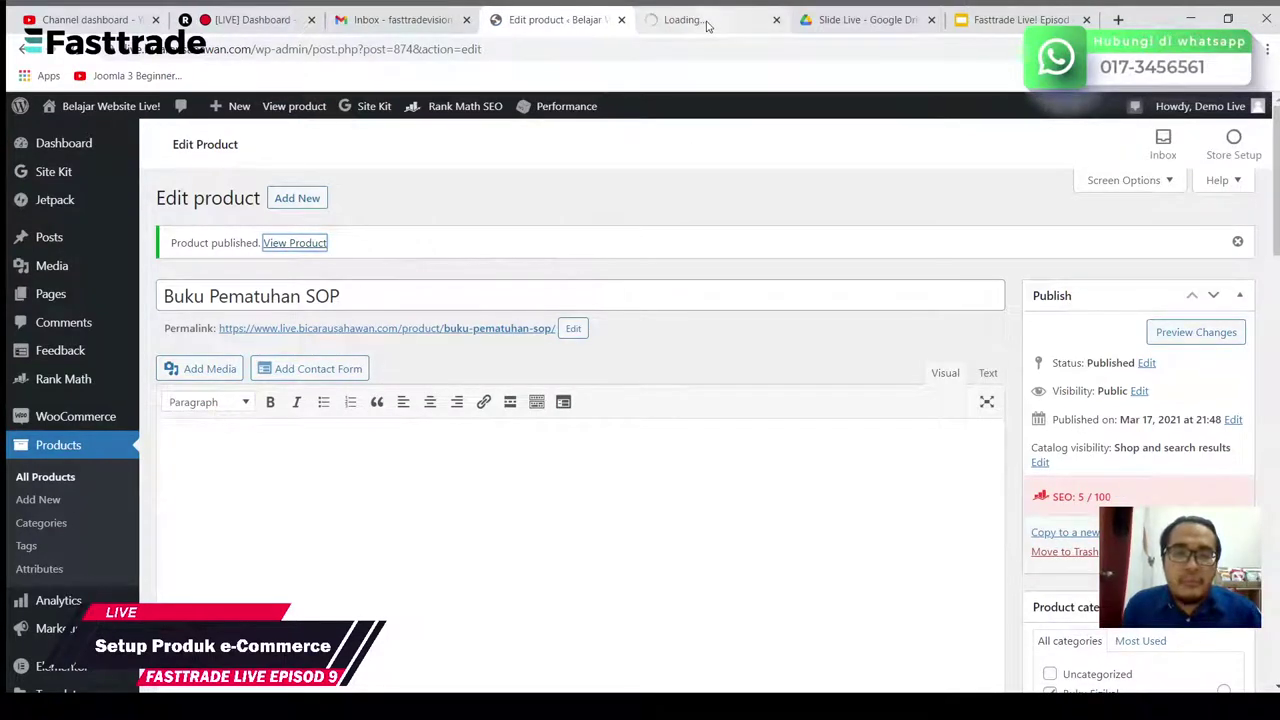
{"action": "left_click", "coordinate": [706, 22]}
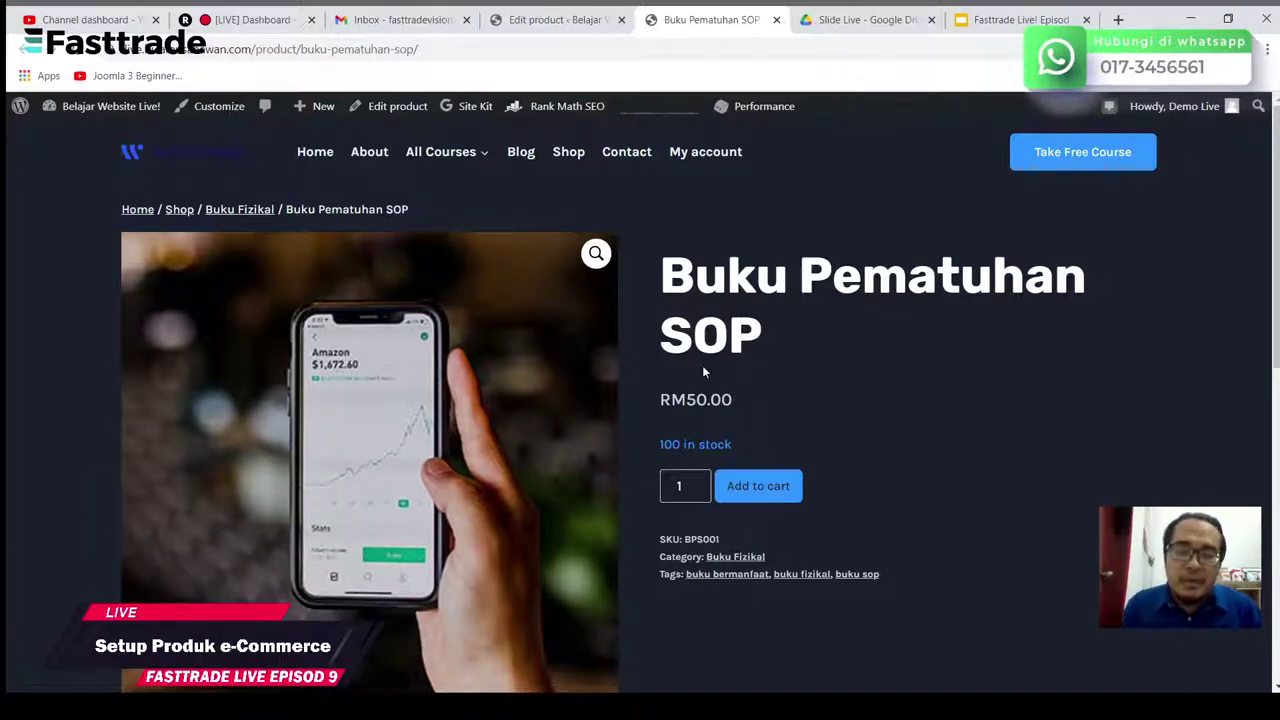
Step: Check the published product's price, stock and tags, and view each of its gallery images in turn
{"action": "scroll", "coordinate": [703, 368], "scroll_direction": "down", "scroll_amount": 2}
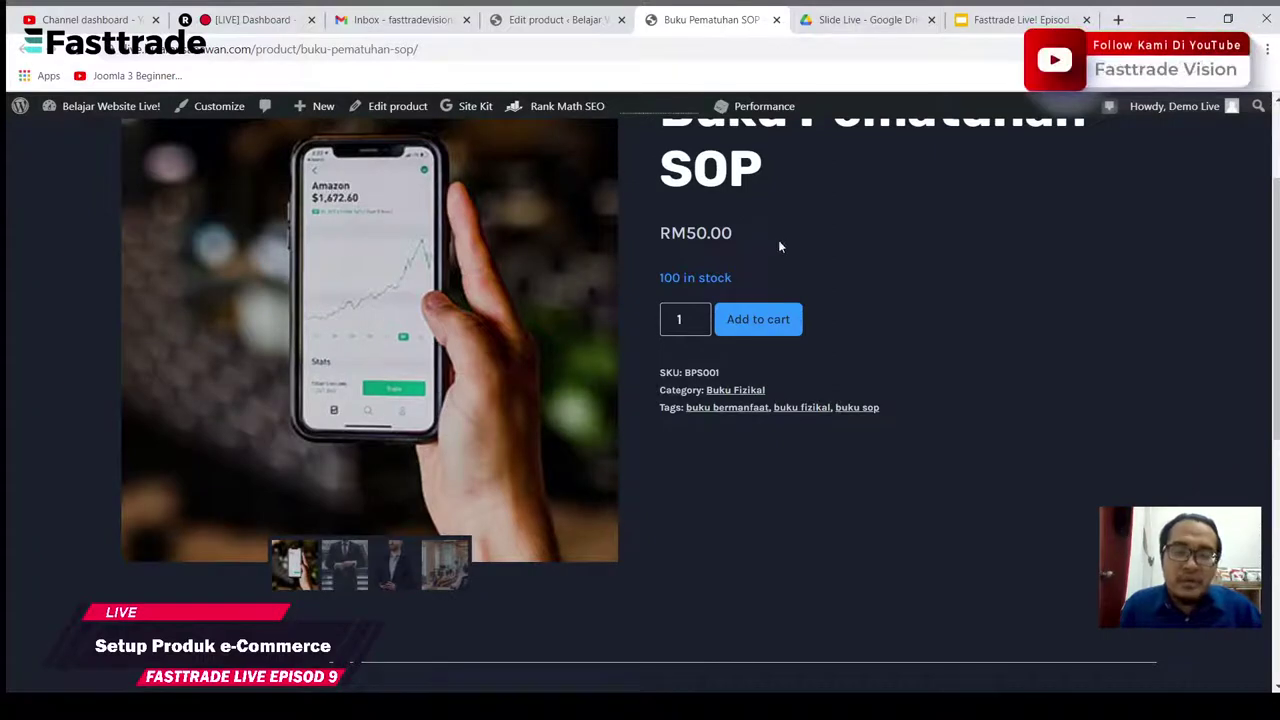
{"action": "scroll", "coordinate": [780, 246], "scroll_direction": "down", "scroll_amount": 1}
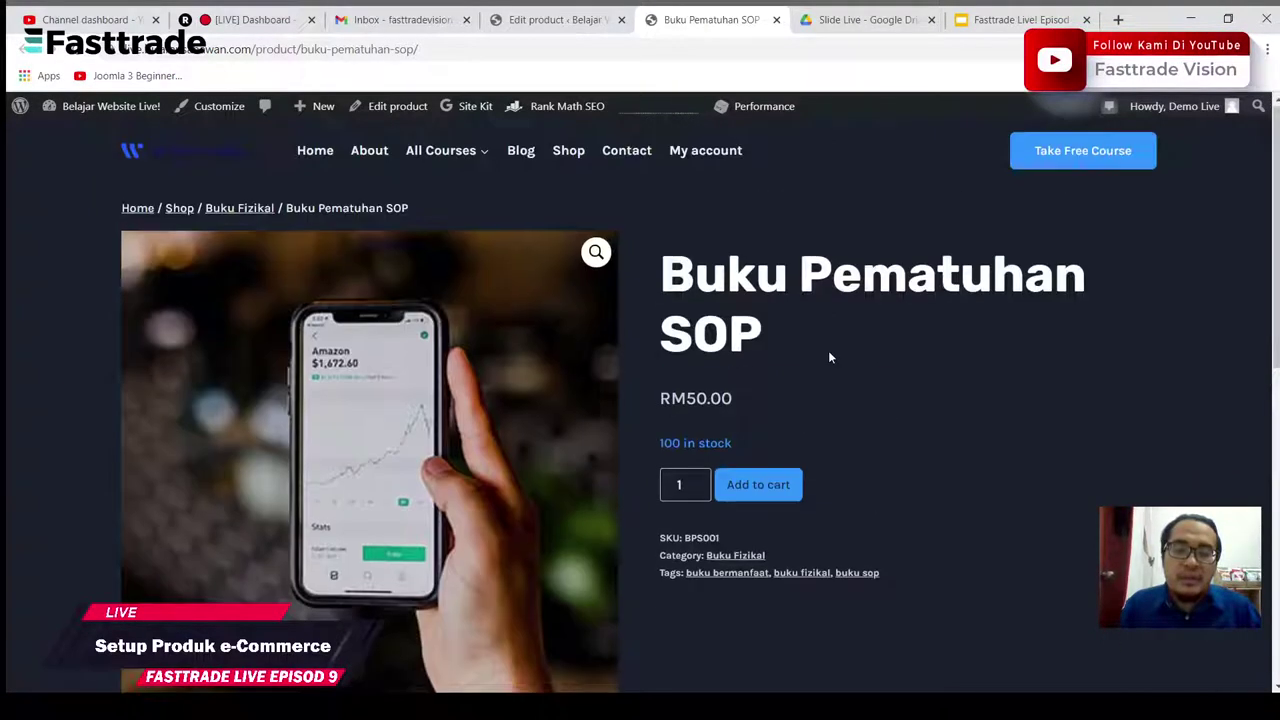
{"action": "scroll", "coordinate": [829, 357], "scroll_direction": "down", "scroll_amount": 3}
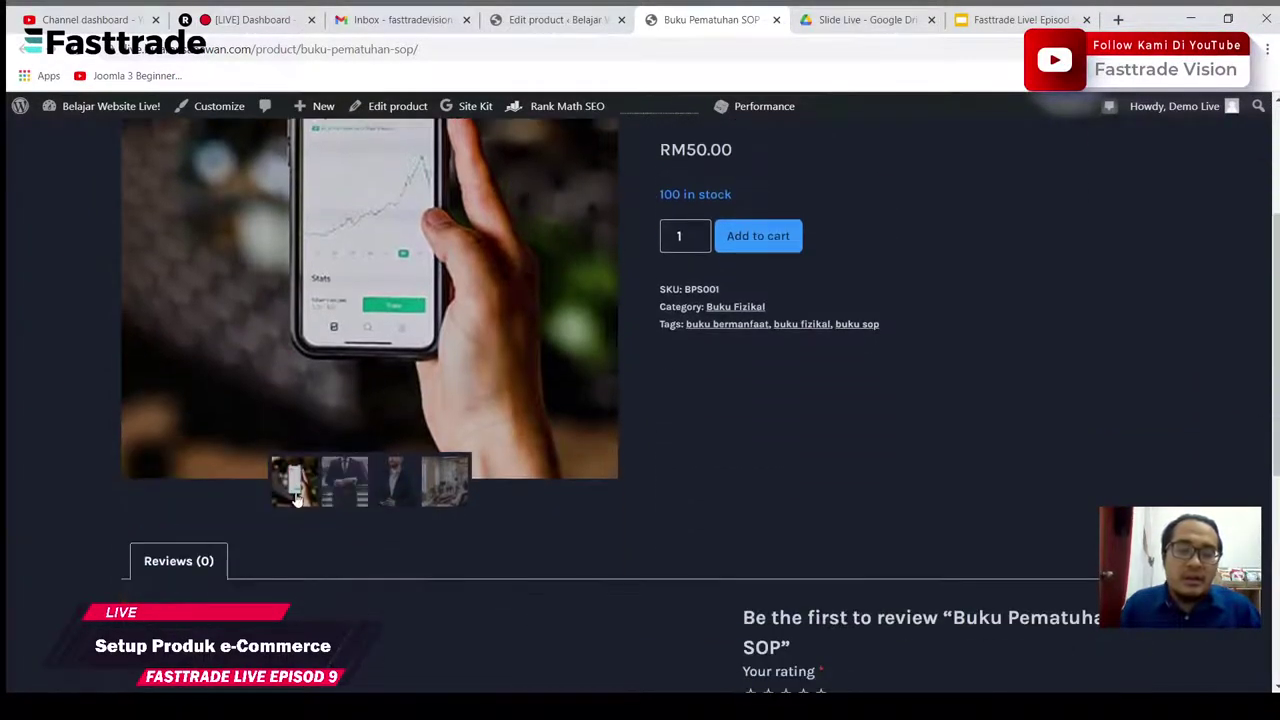
{"action": "scroll", "coordinate": [277, 434], "scroll_direction": "up", "scroll_amount": 2}
{"action": "left_click", "coordinate": [344, 645]}
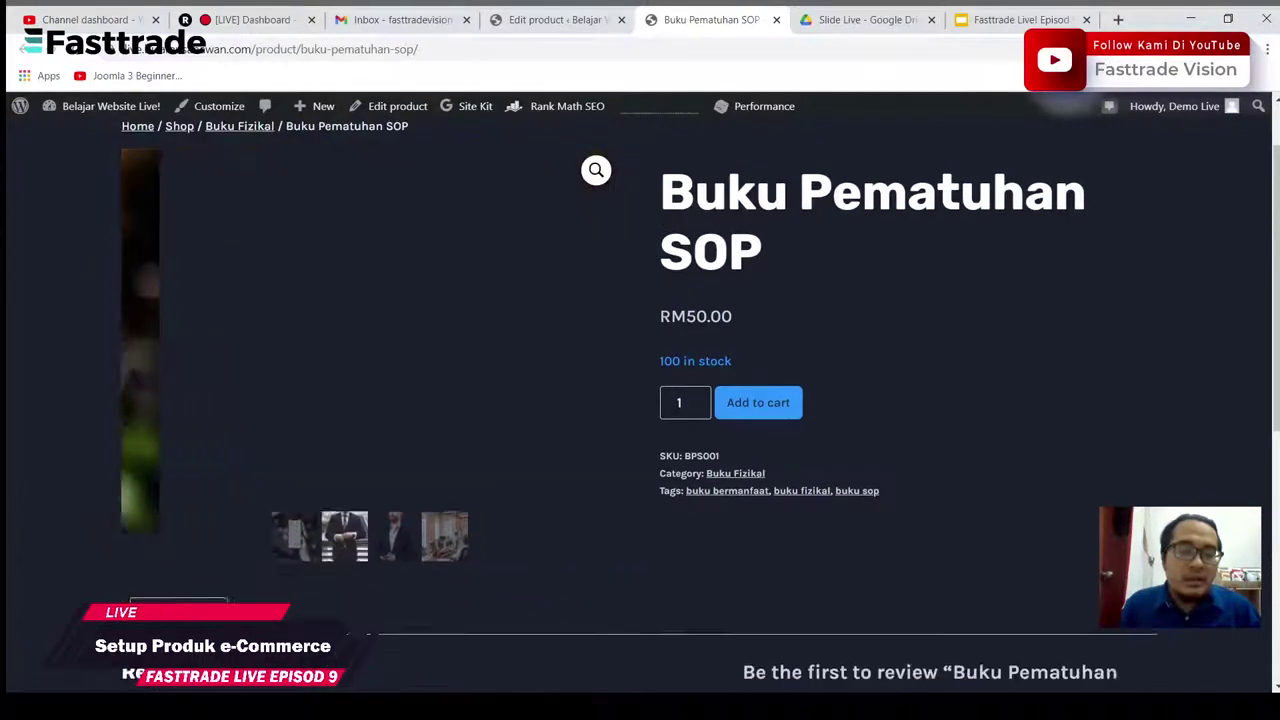
{"action": "scroll", "coordinate": [565, 400], "scroll_direction": "up", "scroll_amount": 1}
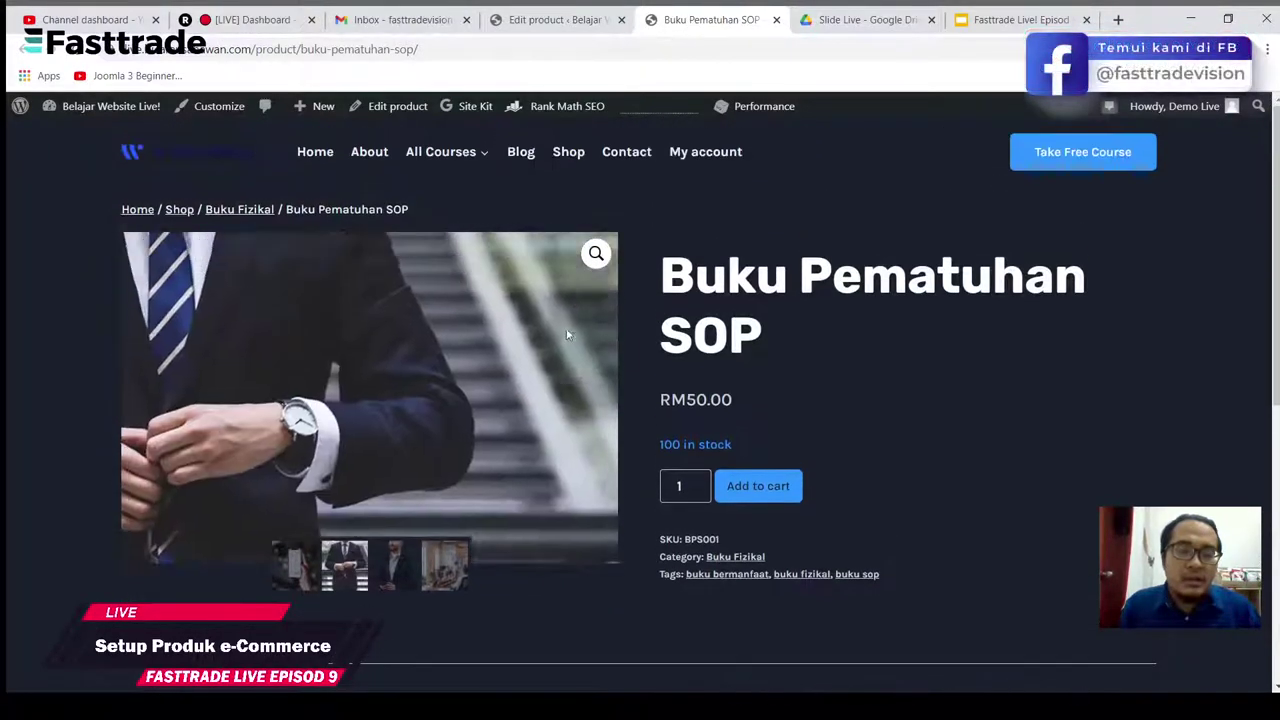
{"action": "left_click", "coordinate": [396, 578]}
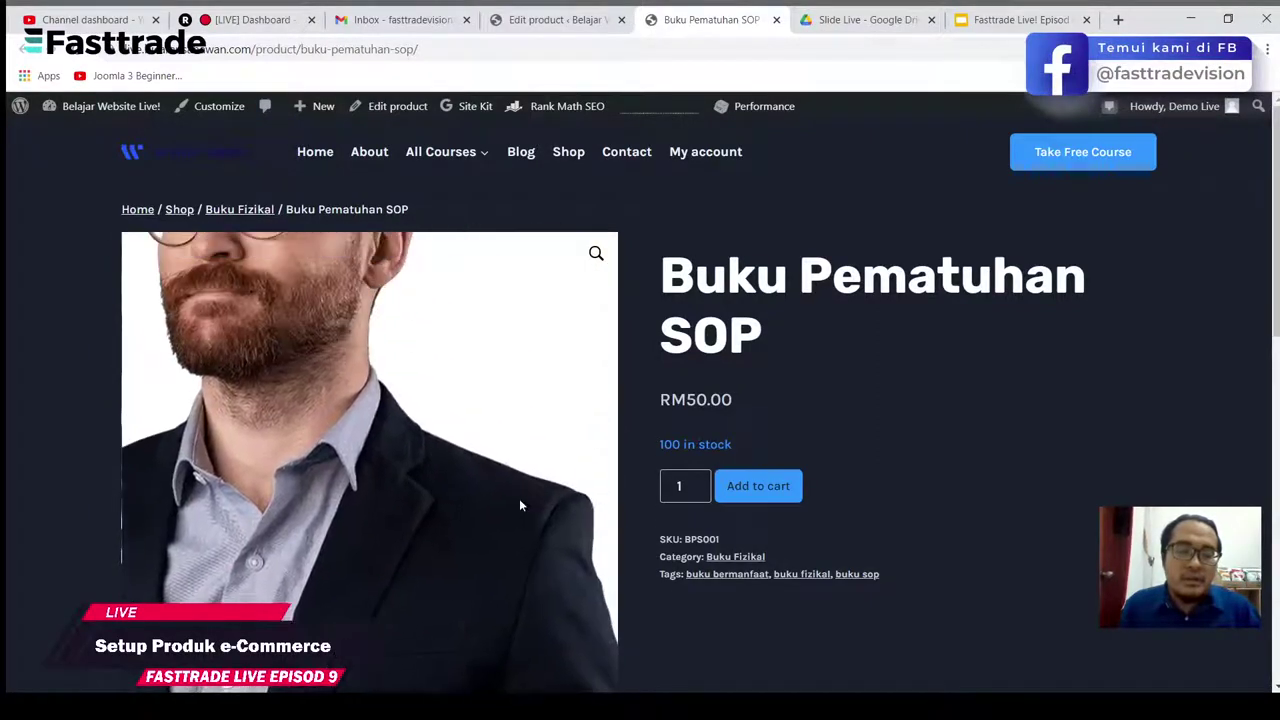
{"action": "scroll", "coordinate": [519, 498], "scroll_direction": "down", "scroll_amount": 5}
{"action": "left_click", "coordinate": [449, 497]}
{"action": "scroll", "coordinate": [449, 497], "scroll_direction": "up", "scroll_amount": 4}
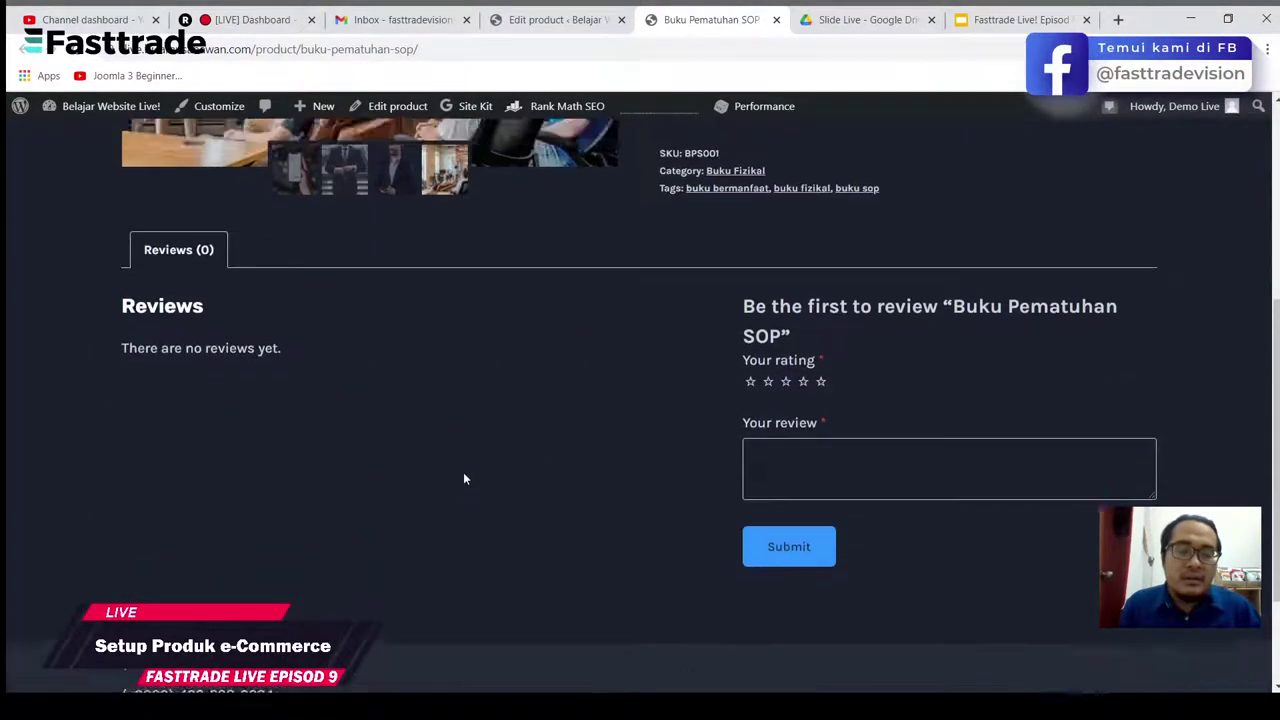
Step: Examine the reviews section and overall layout of the live product page
{"action": "scroll", "coordinate": [920, 283], "scroll_direction": "down", "scroll_amount": 4}
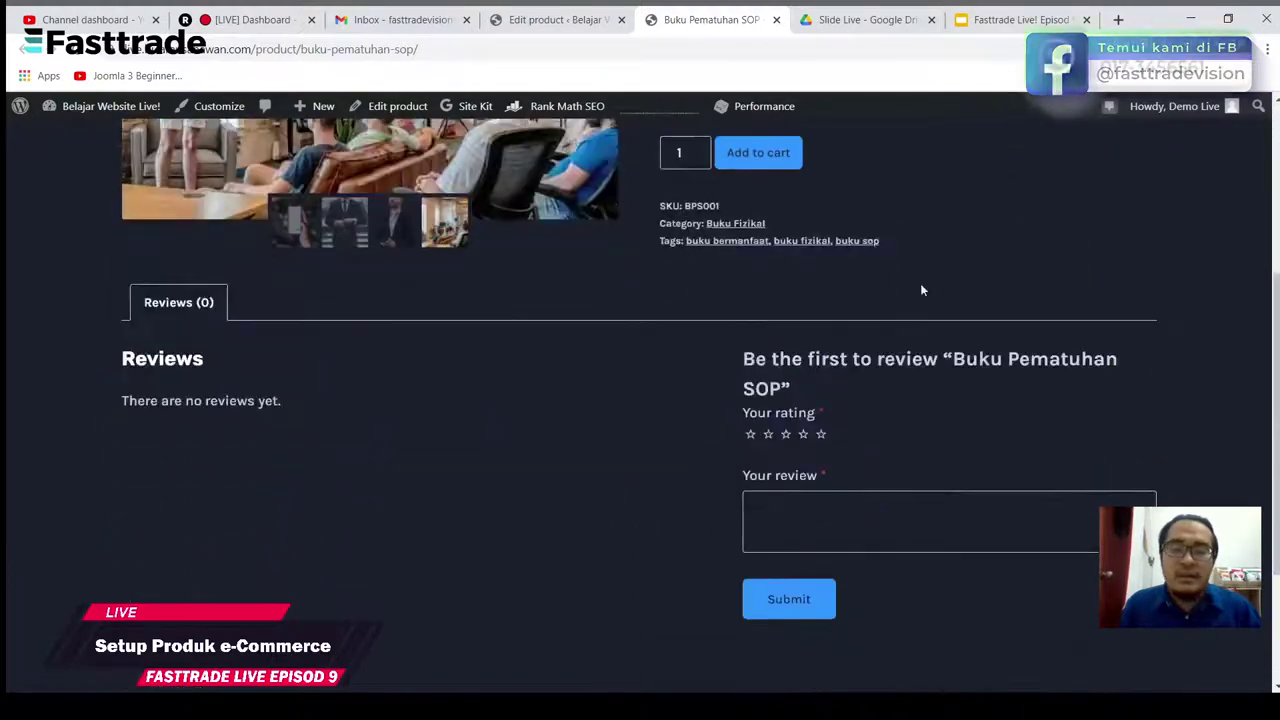
{"action": "scroll", "coordinate": [930, 272], "scroll_direction": "up", "scroll_amount": 3}
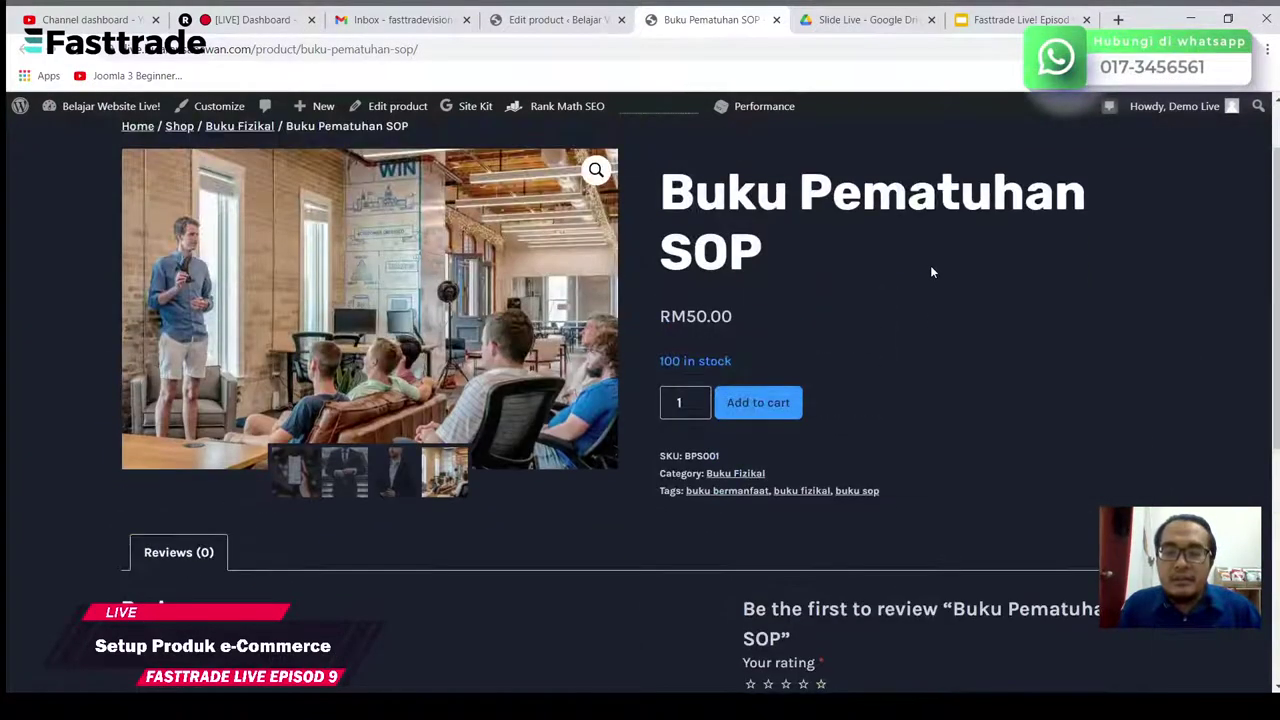
{"action": "scroll", "coordinate": [930, 270], "scroll_direction": "up", "scroll_amount": 1}
{"action": "scroll", "coordinate": [930, 270], "scroll_direction": "down", "scroll_amount": 6}
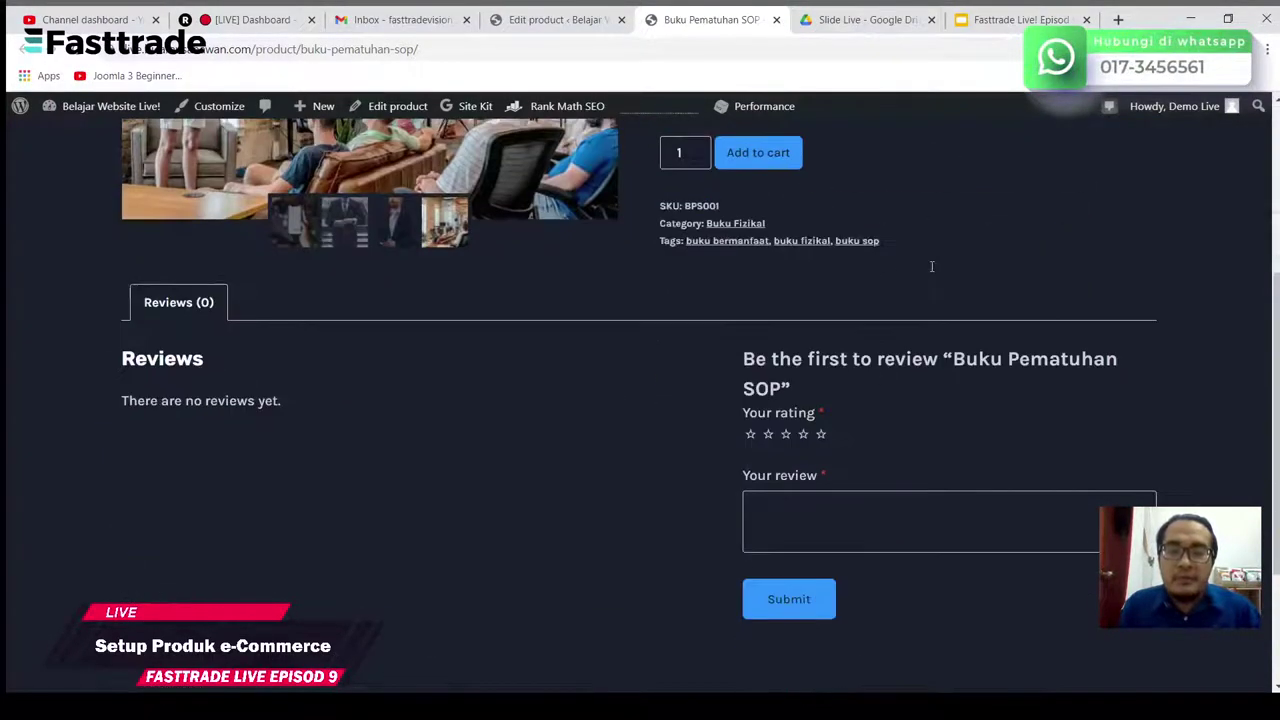
{"action": "scroll", "coordinate": [512, 491], "scroll_direction": "up", "scroll_amount": 5}
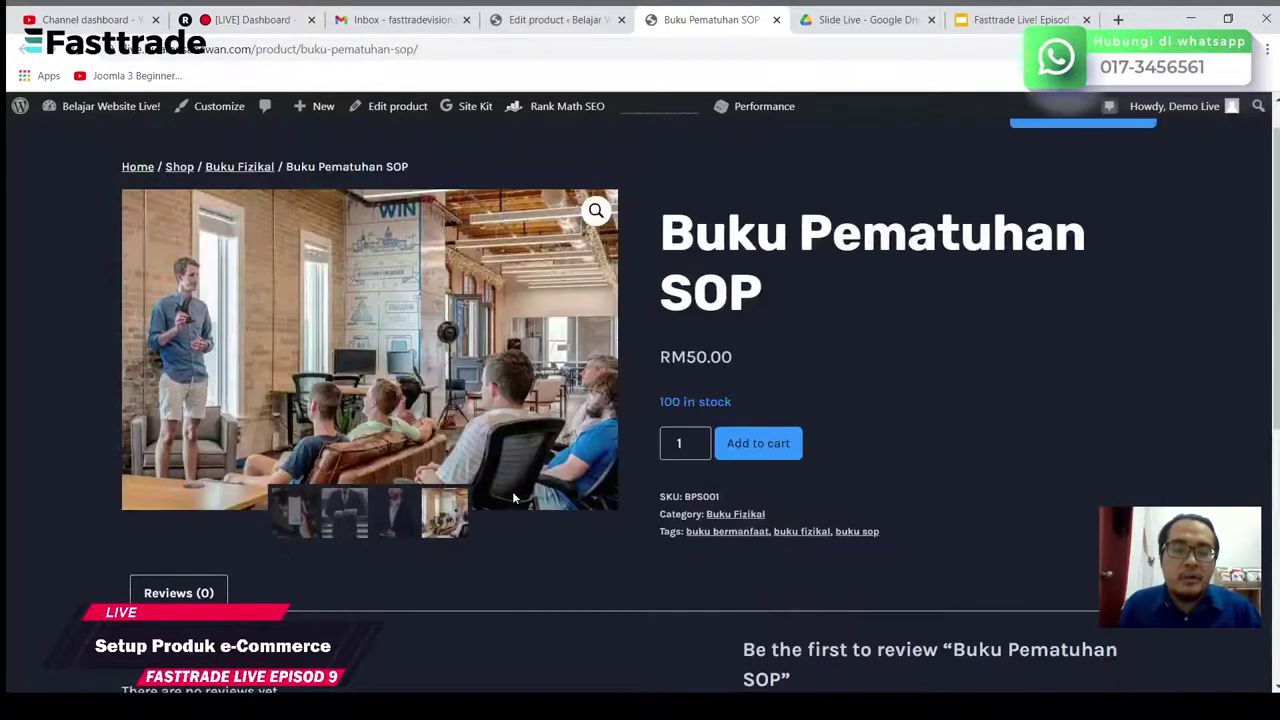
{"action": "scroll", "coordinate": [512, 491], "scroll_direction": "down", "scroll_amount": 3}
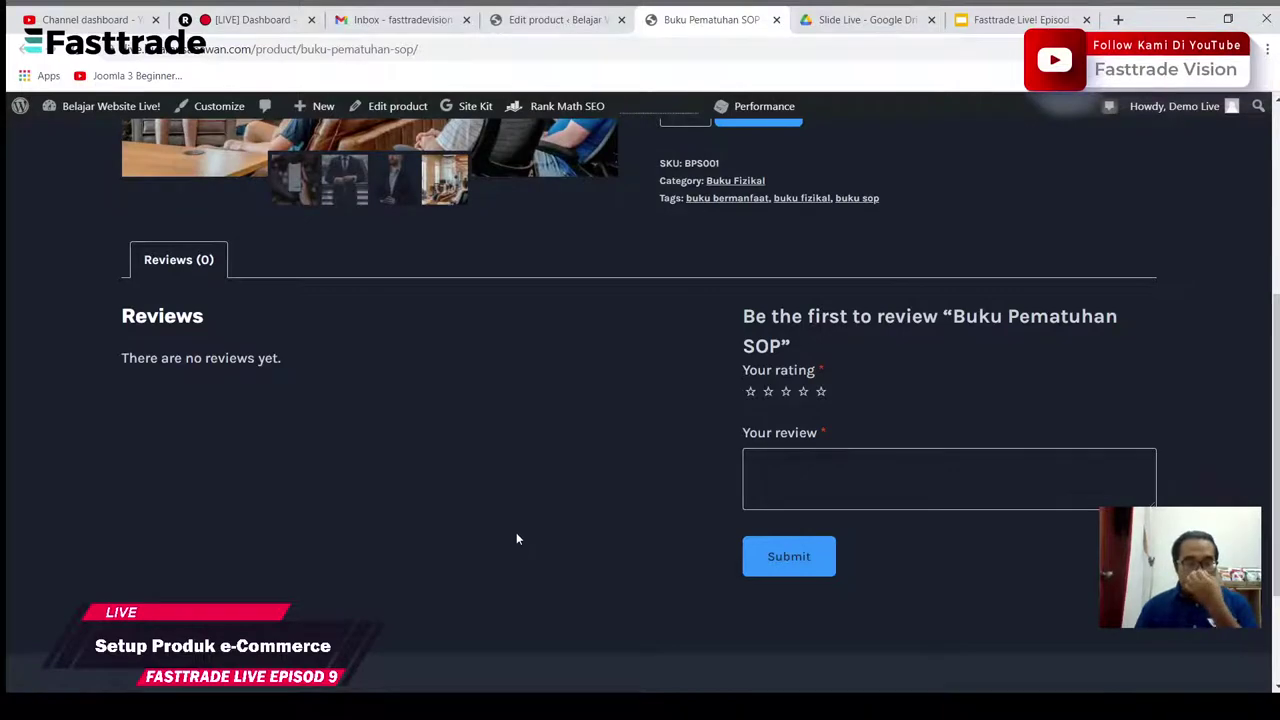
{"action": "scroll", "coordinate": [503, 522], "scroll_direction": "up", "scroll_amount": 4}
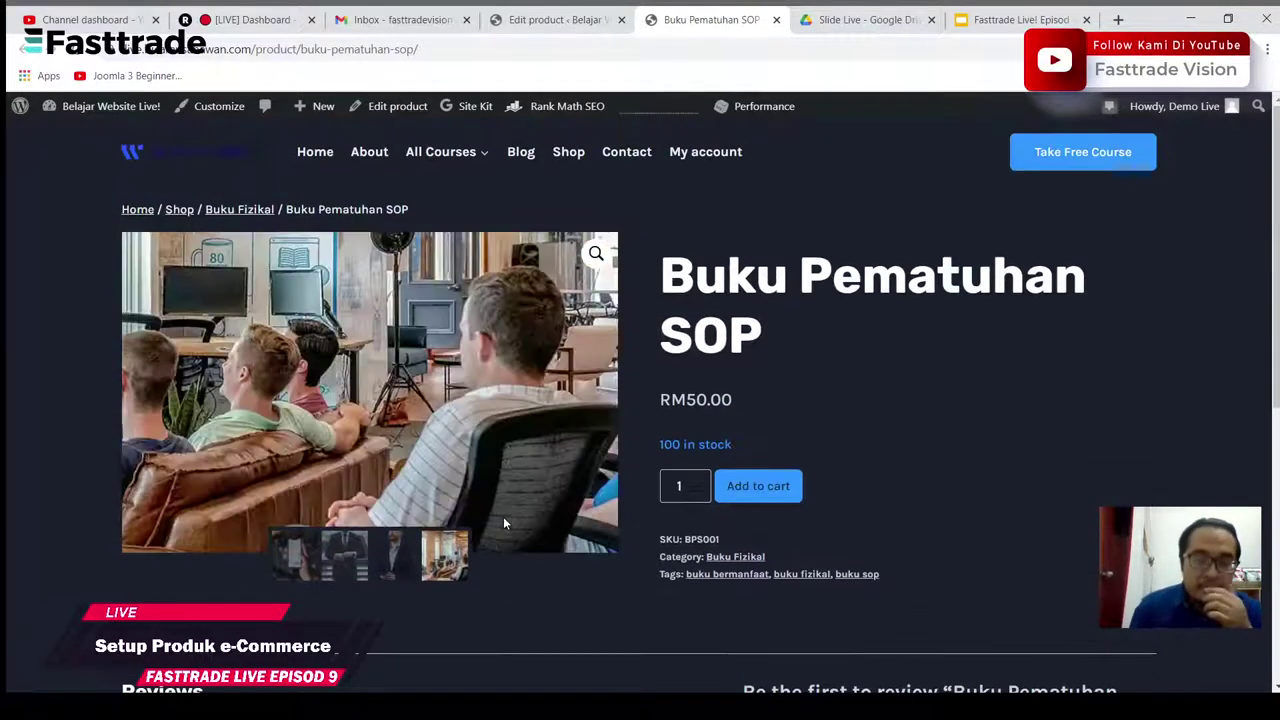
Step: Return to editing the product and enter "buku pematuhan SOP" as its main description
{"action": "left_click", "coordinate": [555, 19]}
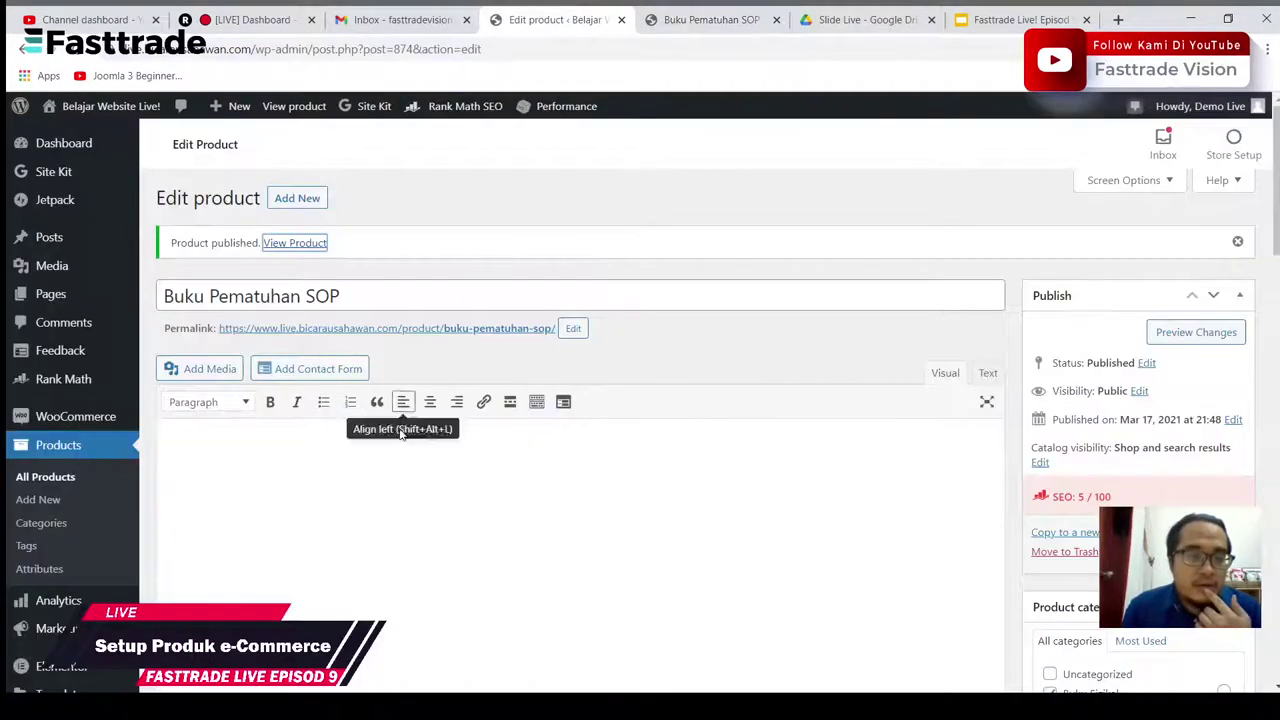
{"action": "left_click", "coordinate": [378, 470]}
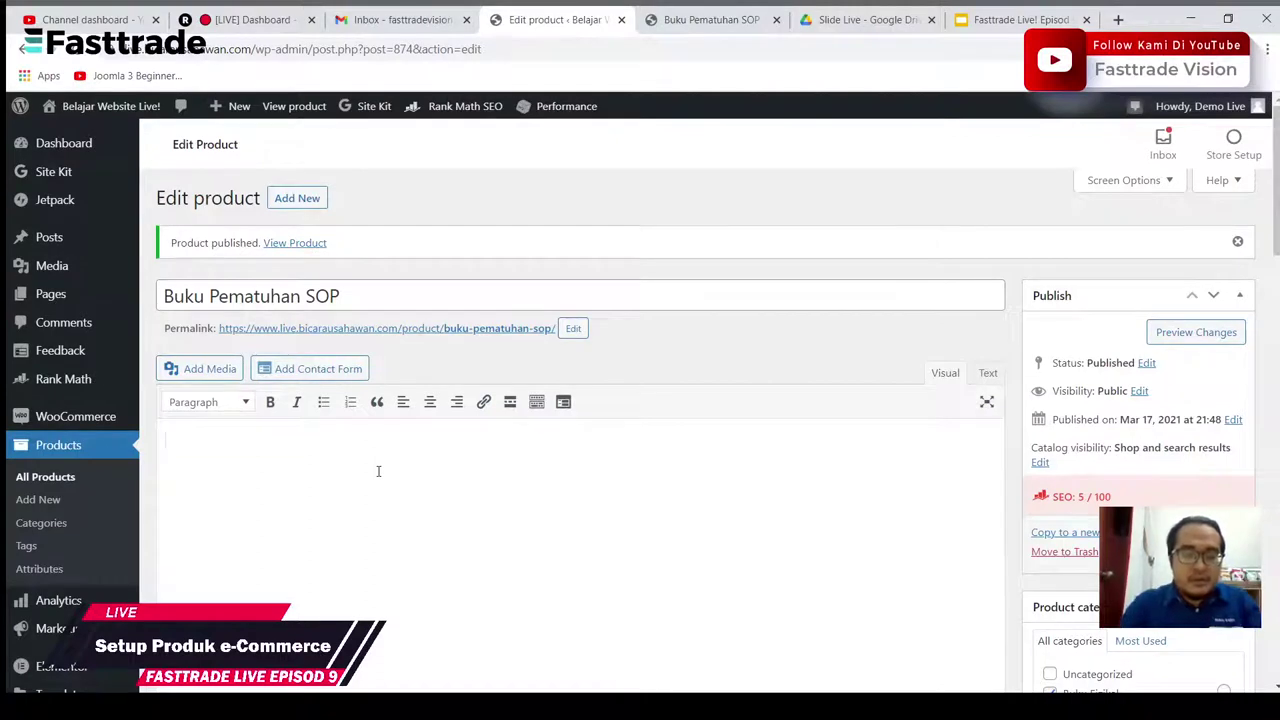
{"action": "type", "text": "buku r"}
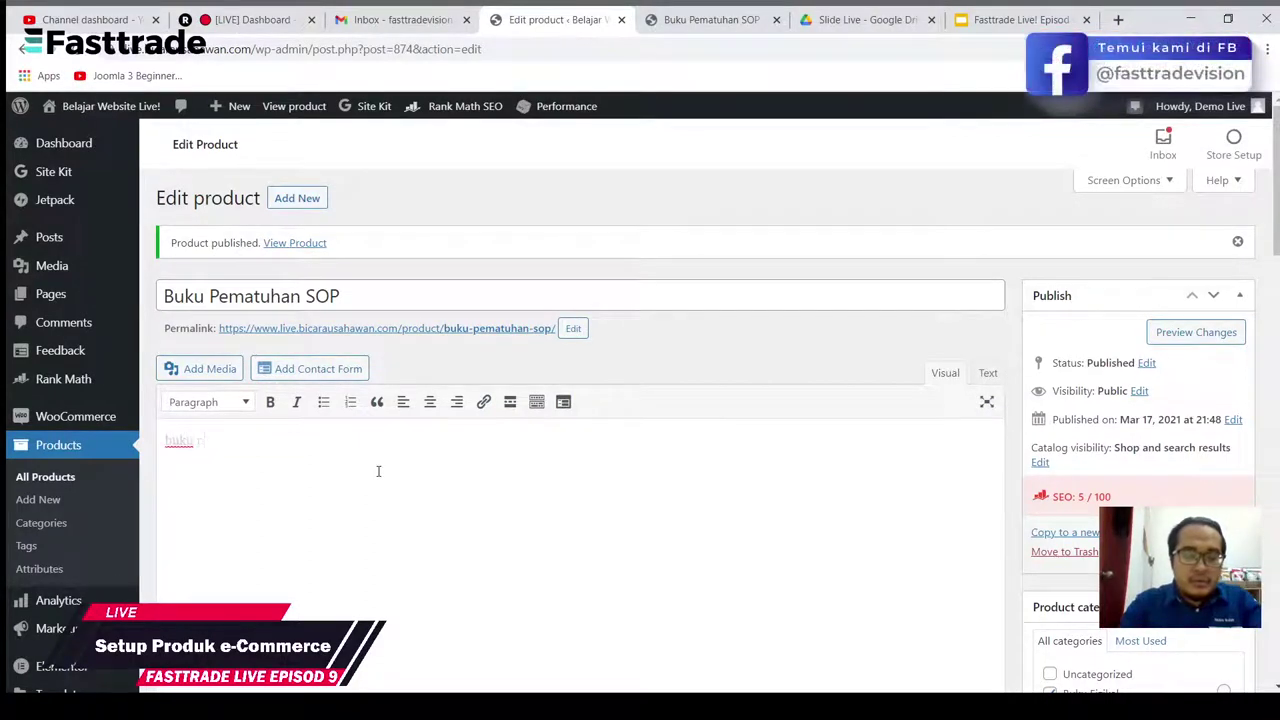
{"action": "key", "text": "BackSpace"}
{"action": "type", "text": "pematuhan SOP"}
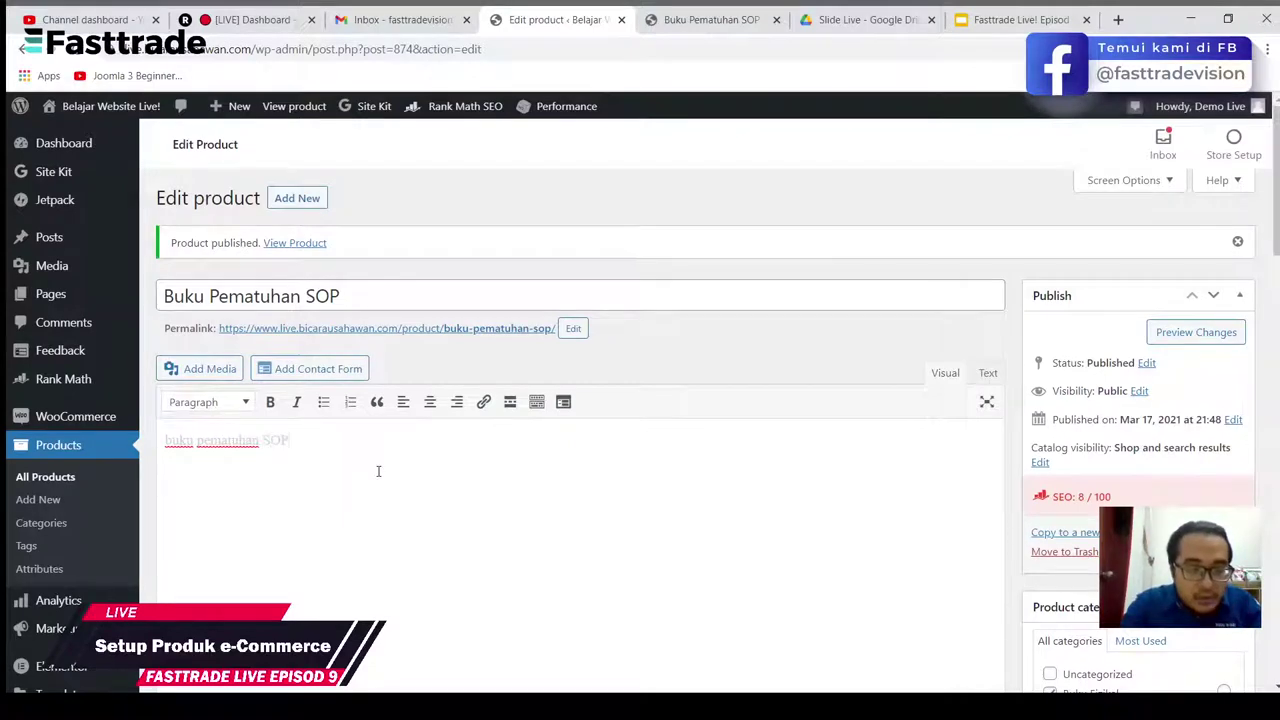
Step: Enter "Buku pematuhan SOP" as the product short description
{"action": "scroll", "coordinate": [549, 440], "scroll_direction": "down", "scroll_amount": 15}
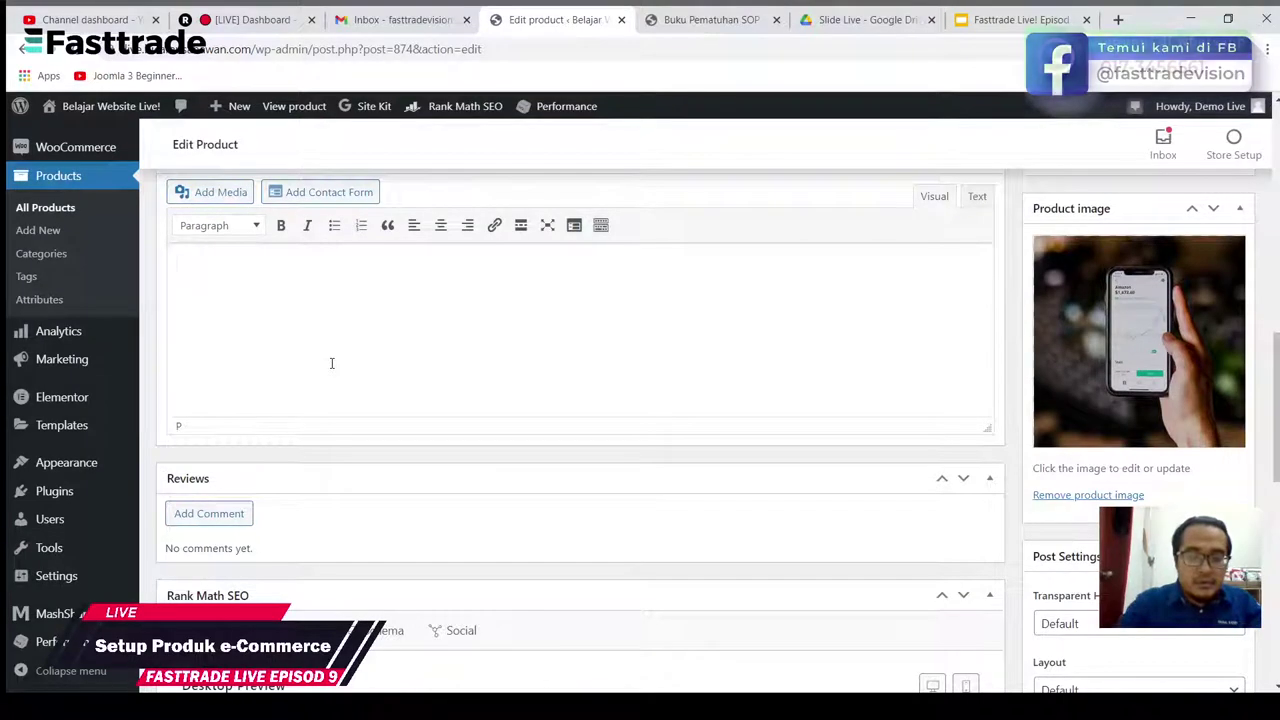
{"action": "type", "text": "Buku"}
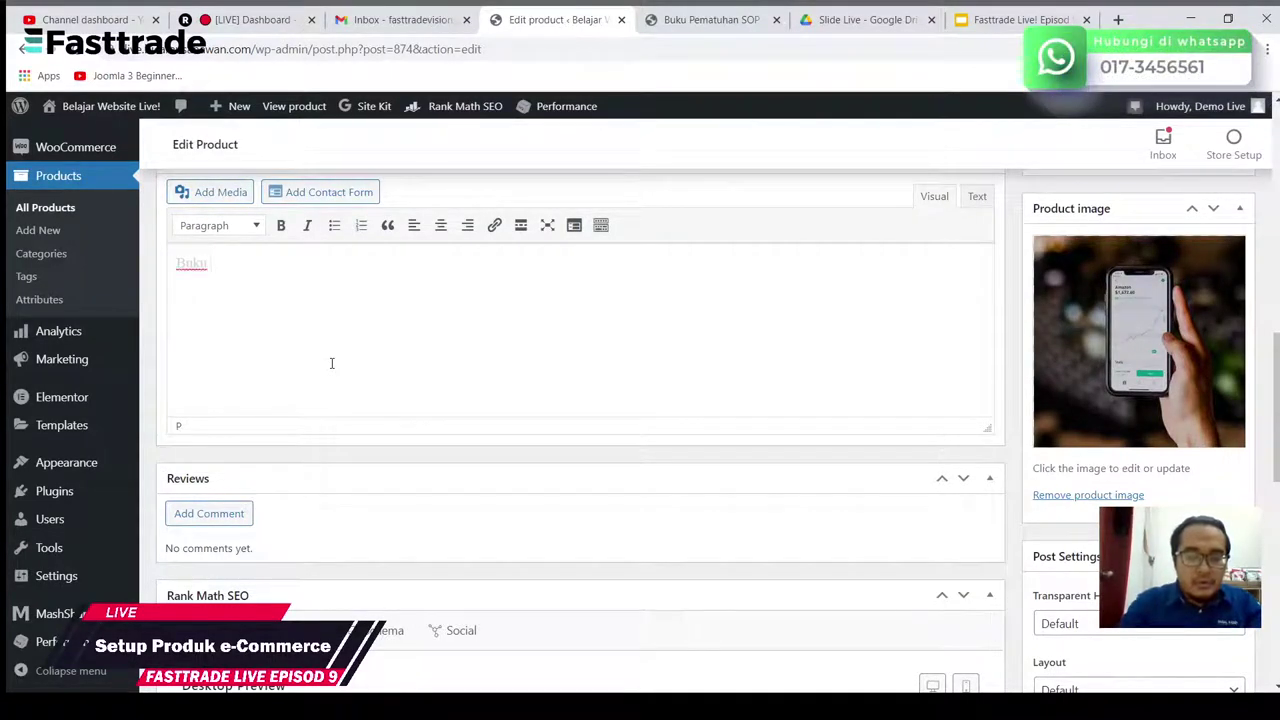
{"action": "type", "text": " pematuhan"}
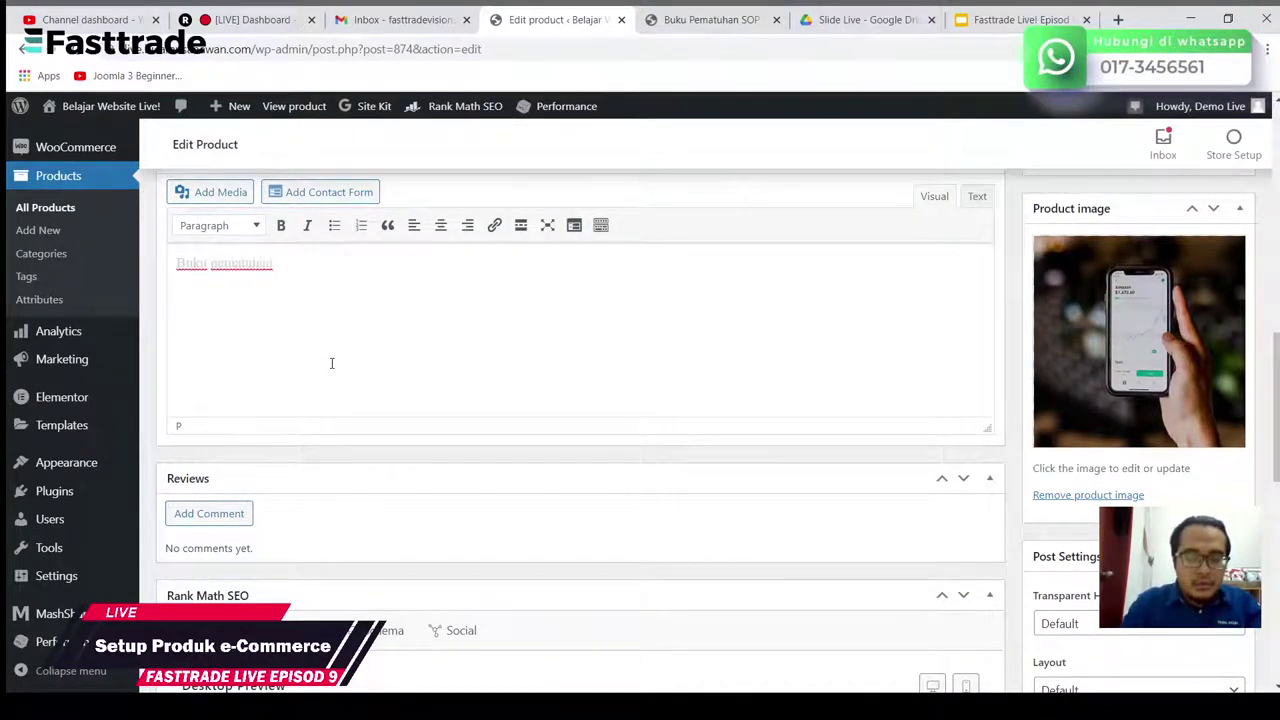
{"action": "type", "text": " SOP"}
{"action": "scroll", "coordinate": [332, 363], "scroll_direction": "up", "scroll_amount": 10}
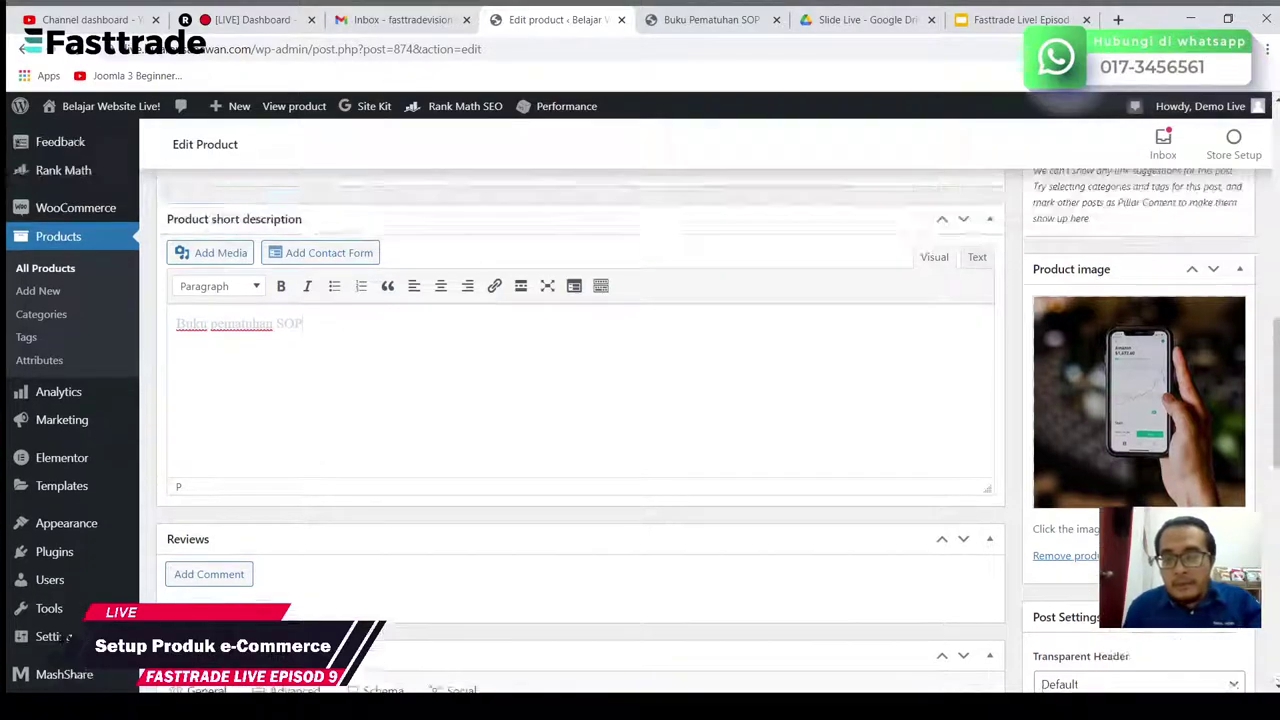
Step: Update the published product to save its new main and short descriptions
{"action": "left_click", "coordinate": [1196, 332]}
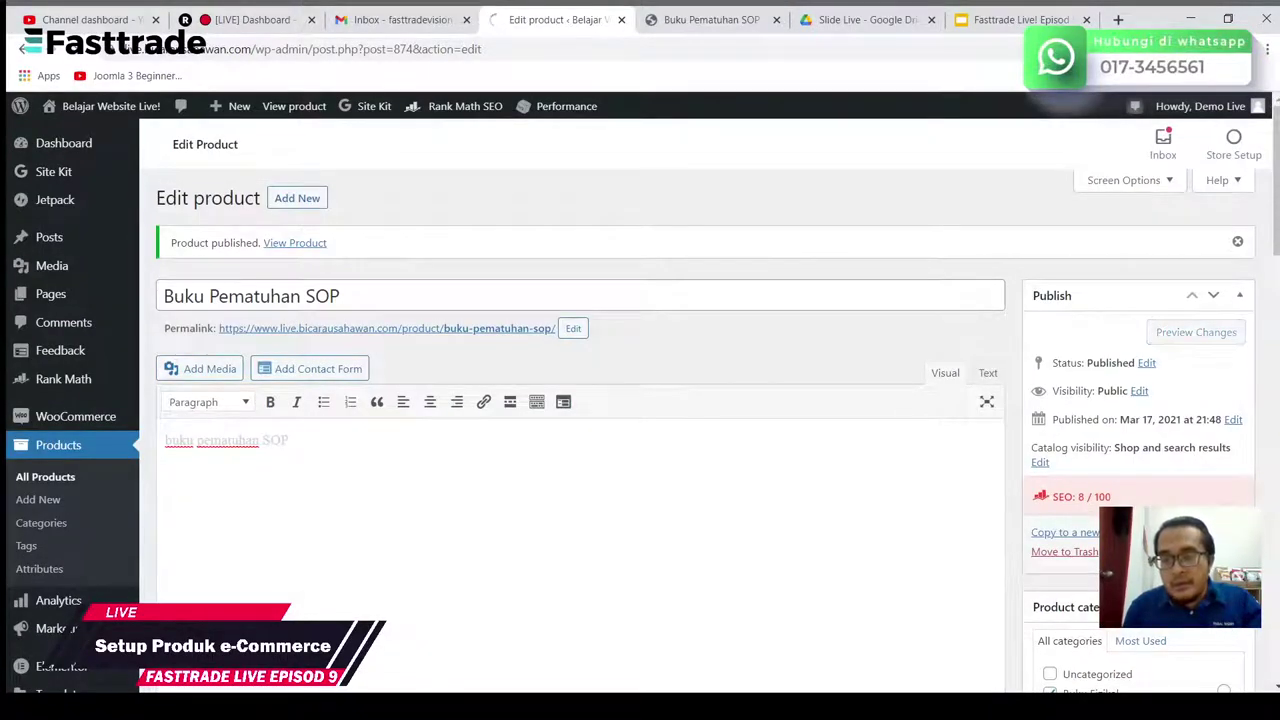
{"action": "left_click", "coordinate": [731, 12]}
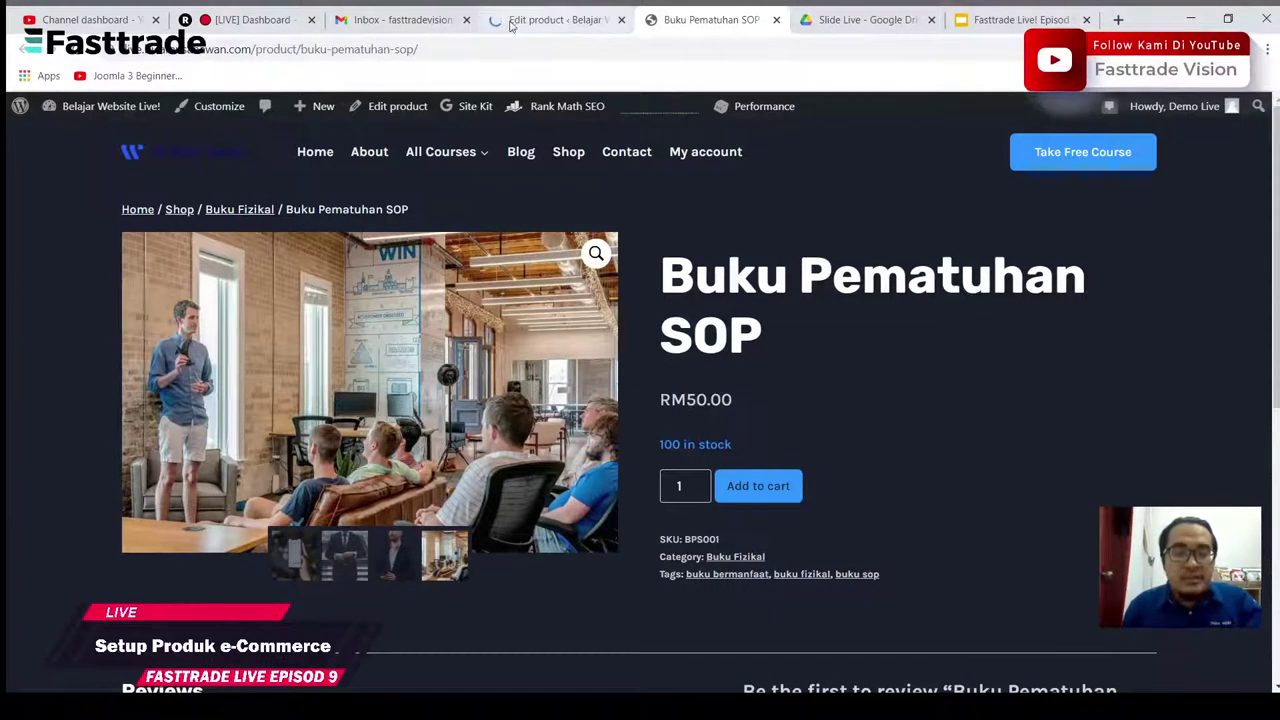
{"action": "key", "text": "ctrl+shift+Tab"}
{"action": "scroll", "coordinate": [540, 579], "scroll_direction": "down", "scroll_amount": 4}
{"action": "scroll", "coordinate": [540, 579], "scroll_direction": "down", "scroll_amount": 8}
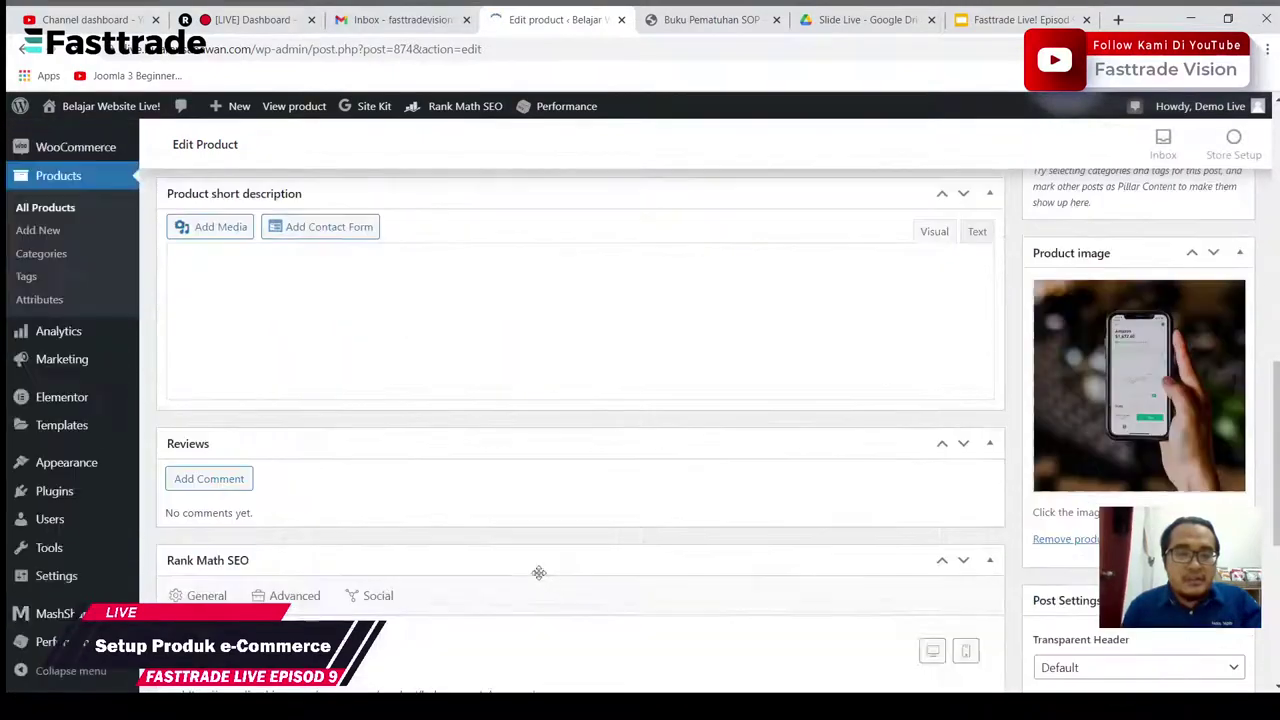
{"action": "scroll", "coordinate": [537, 583], "scroll_direction": "up", "scroll_amount": 6}
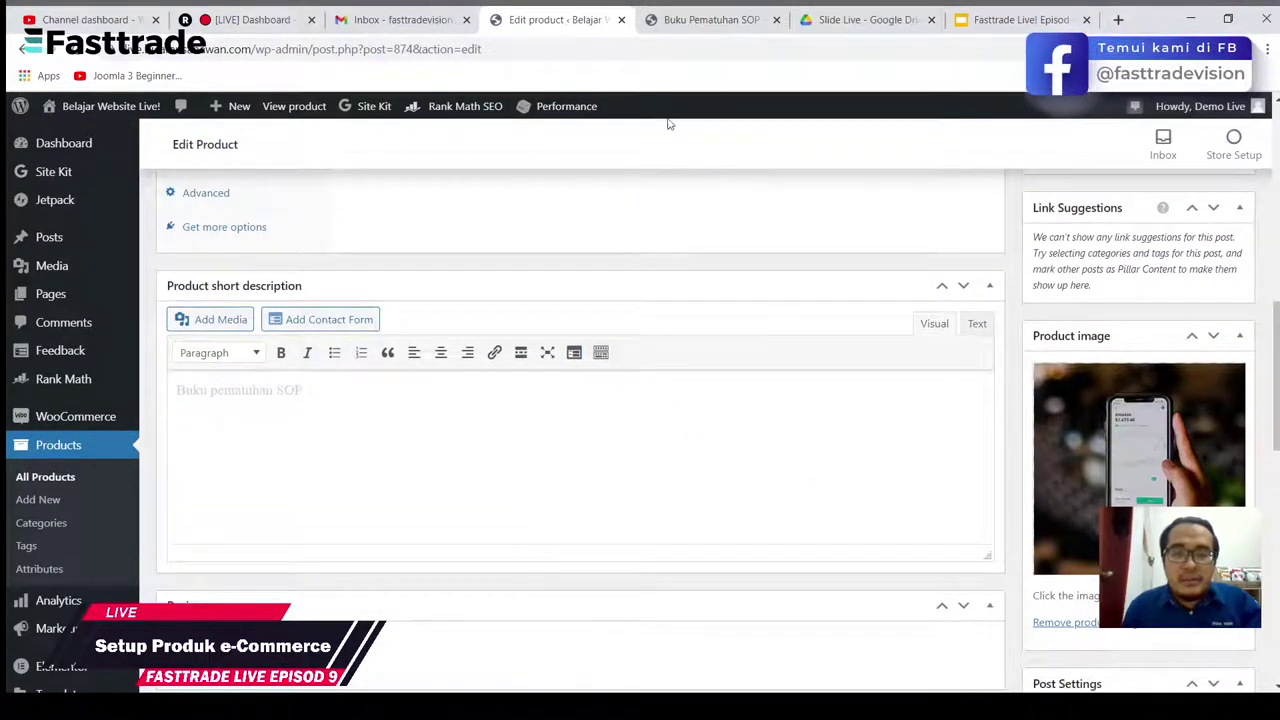
{"action": "scroll", "coordinate": [700, 265], "scroll_direction": "up", "scroll_amount": 6}
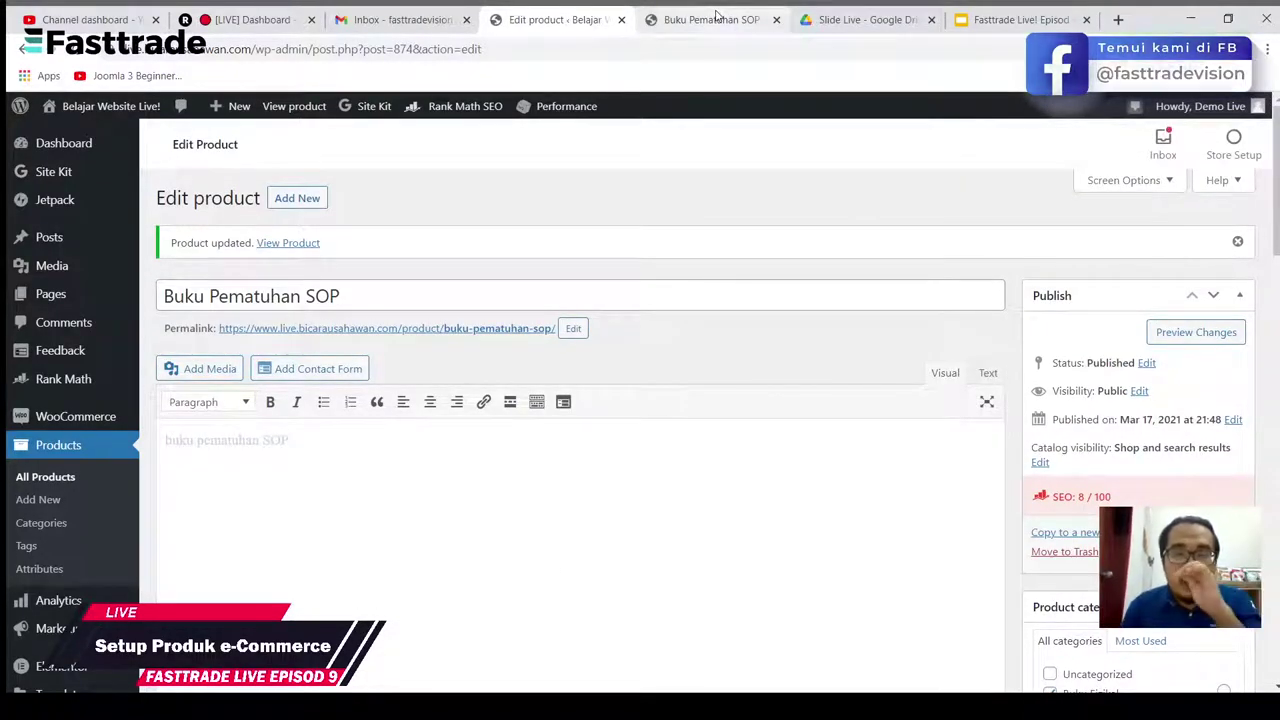
Step: Check the short description beside the price and the full description section on the live product page
{"action": "left_click", "coordinate": [716, 18]}
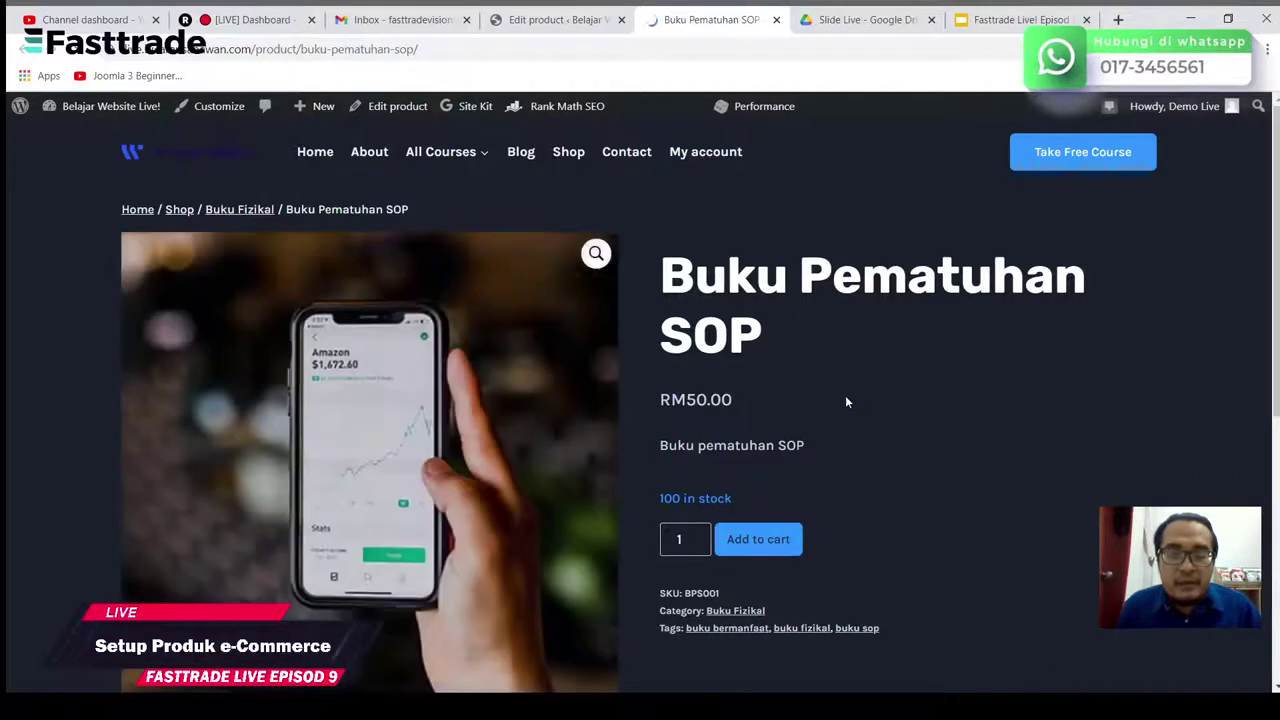
{"action": "scroll", "coordinate": [845, 395], "scroll_direction": "down", "scroll_amount": 2}
{"action": "left_click_drag", "start_coordinate": [667, 280], "coordinate": [840, 285]}
{"action": "left_click", "coordinate": [846, 282]}
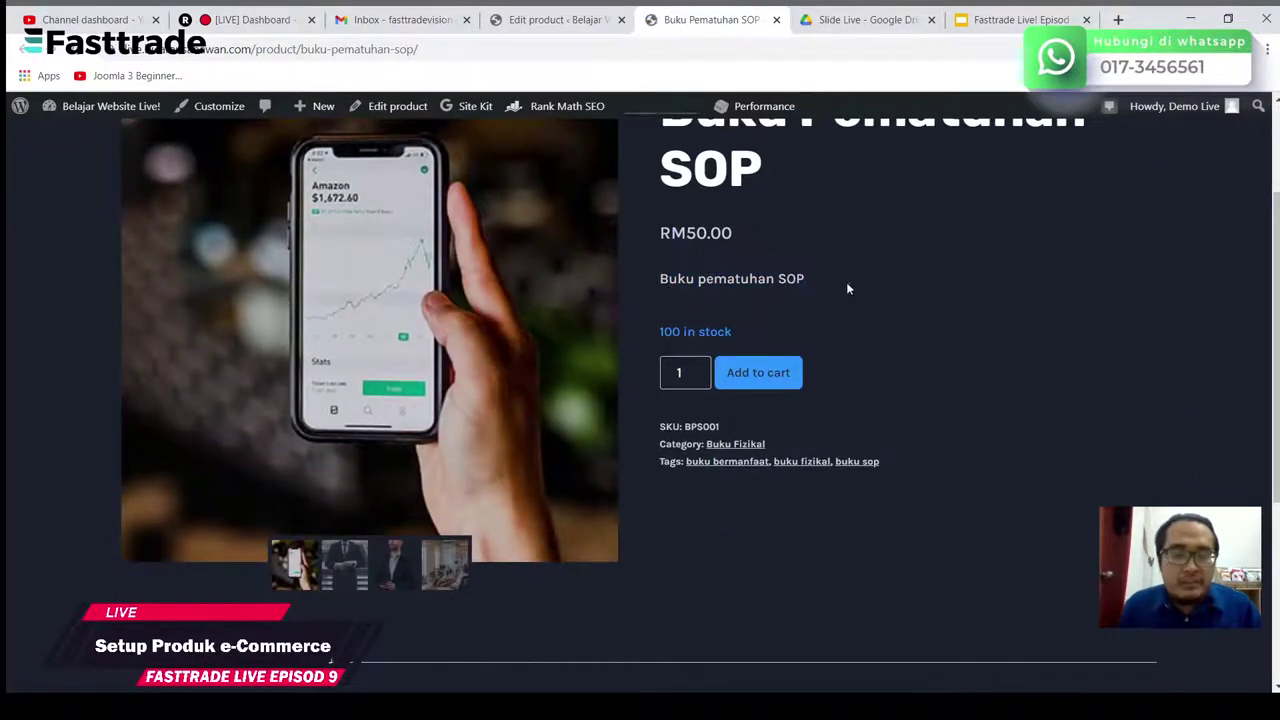
{"action": "scroll", "coordinate": [846, 282], "scroll_direction": "down", "scroll_amount": 2}
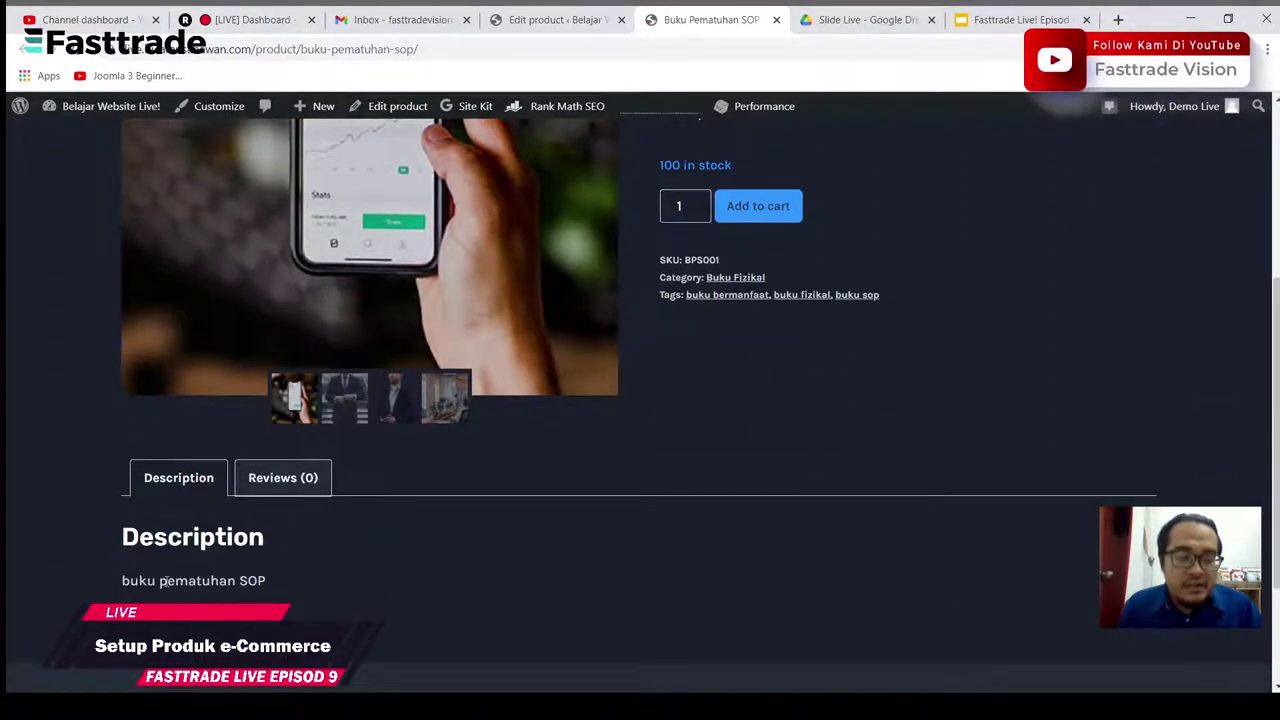
{"action": "left_click_drag", "start_coordinate": [165, 580], "coordinate": [266, 581]}
{"action": "left_click", "coordinate": [423, 555]}
{"action": "scroll", "coordinate": [866, 463], "scroll_direction": "down", "scroll_amount": 2}
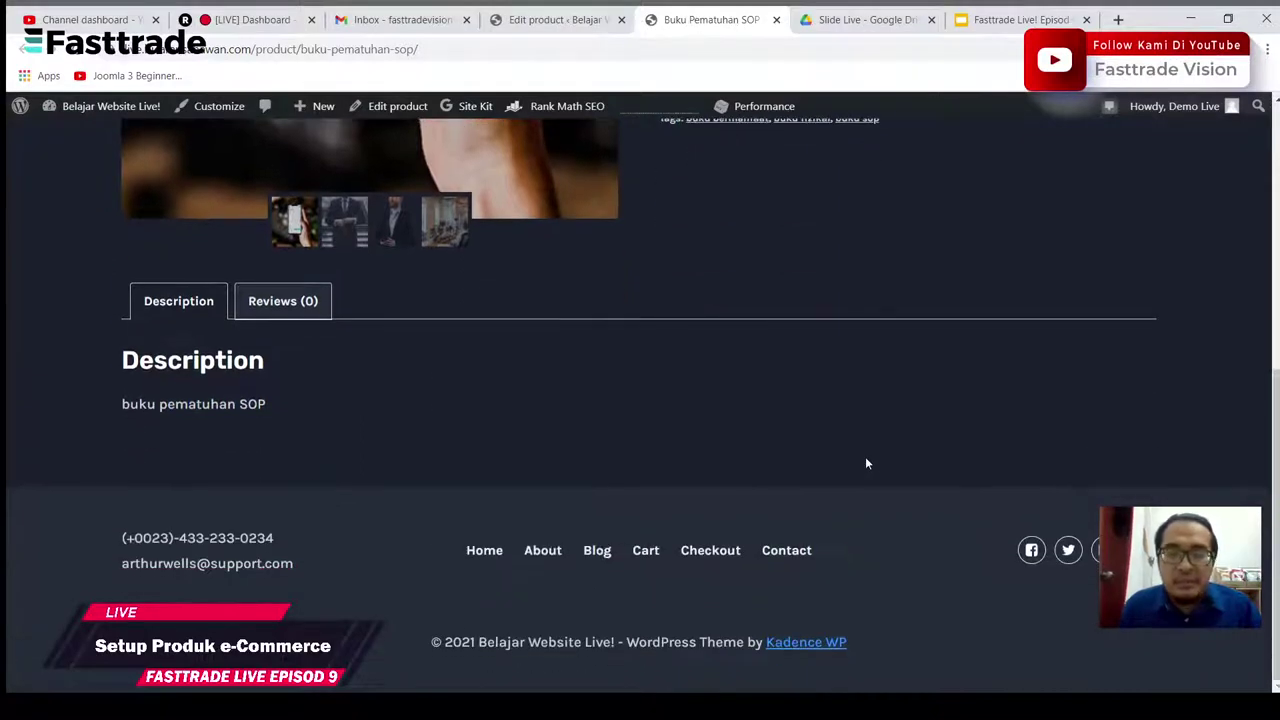
{"action": "scroll", "coordinate": [866, 463], "scroll_direction": "up", "scroll_amount": 6}
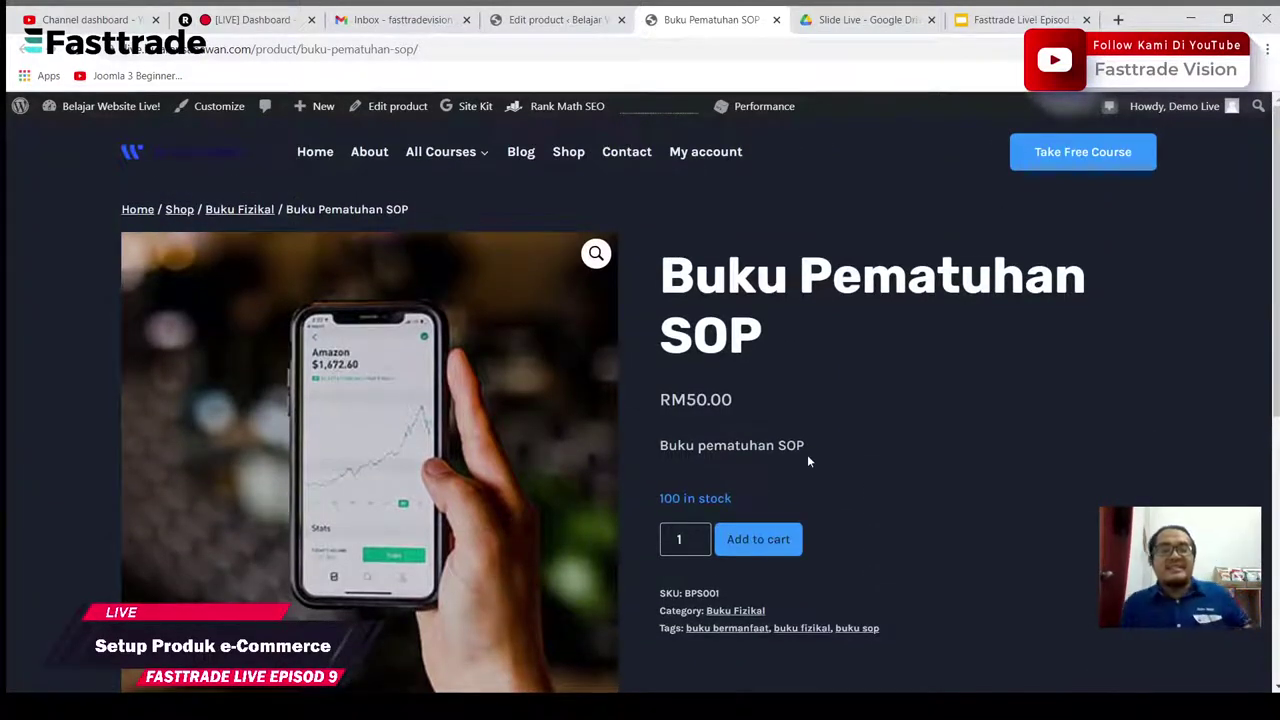
Step: Return to the product editor and start a new product titled "Seminar Pematuhan SOP Online"
{"action": "left_click", "coordinate": [555, 19]}
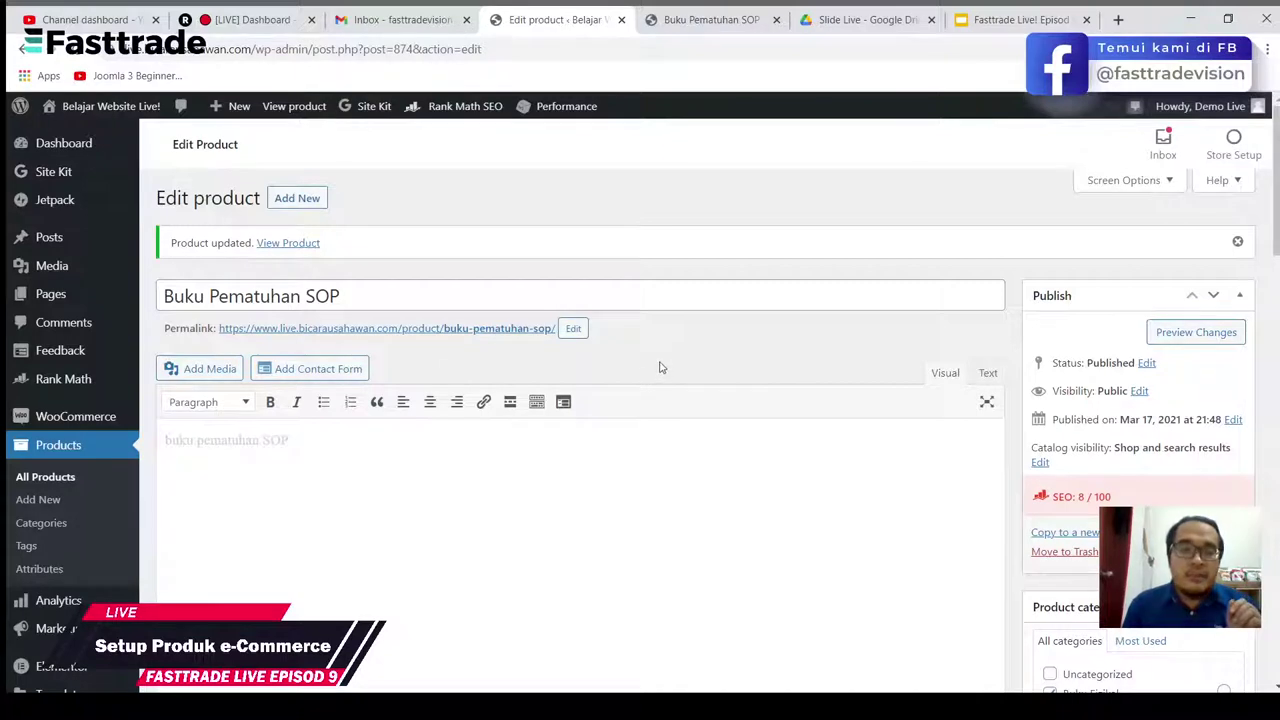
{"action": "left_click", "coordinate": [324, 200]}
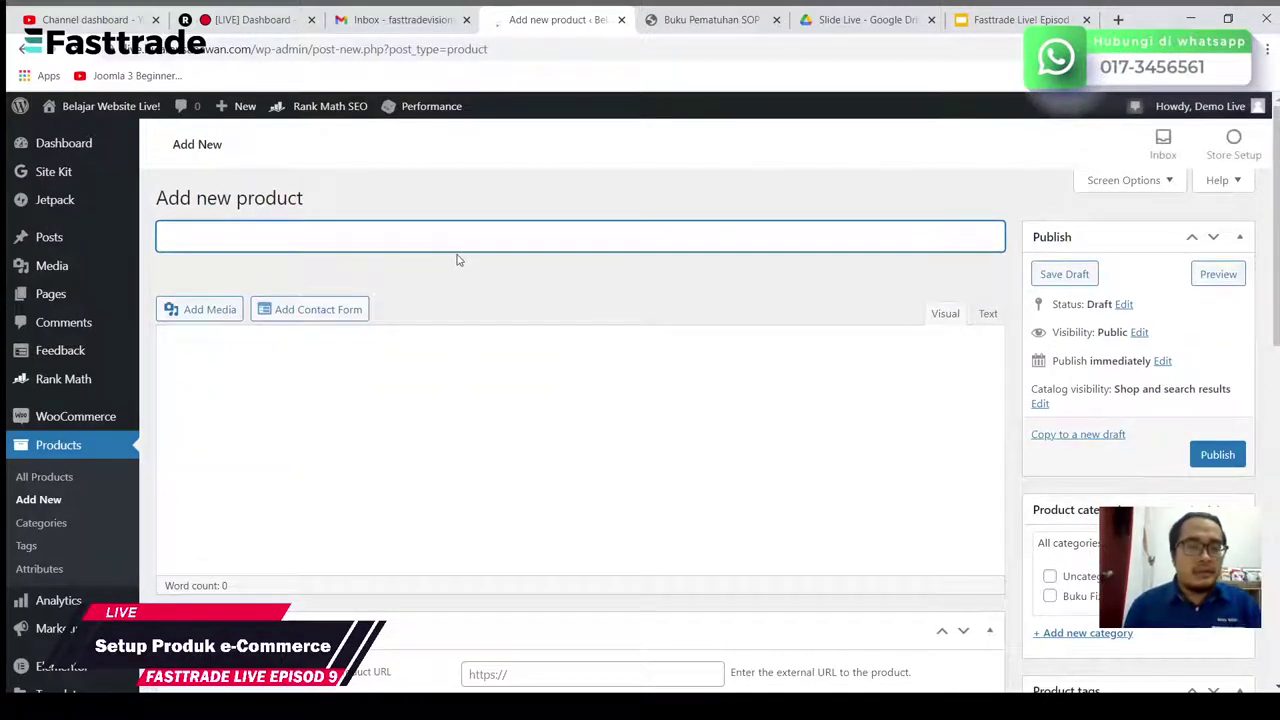
{"action": "type", "text": "S"}
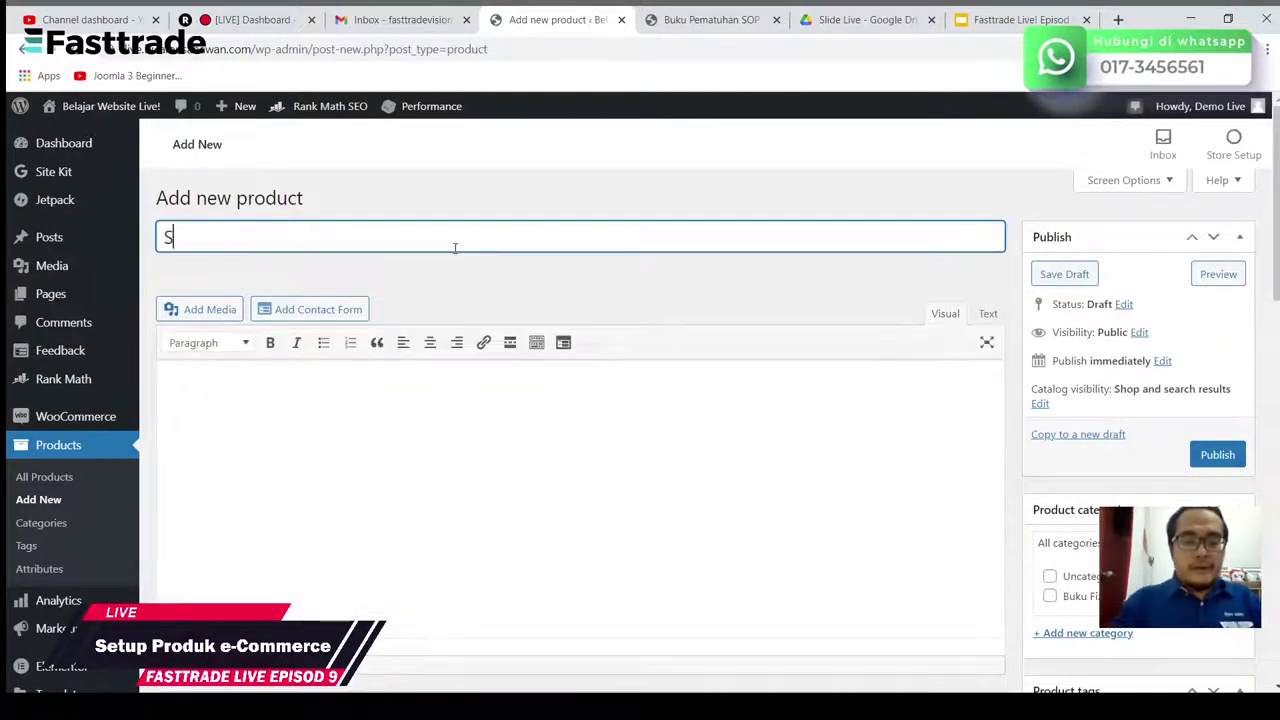
{"action": "type", "text": "eminar"}
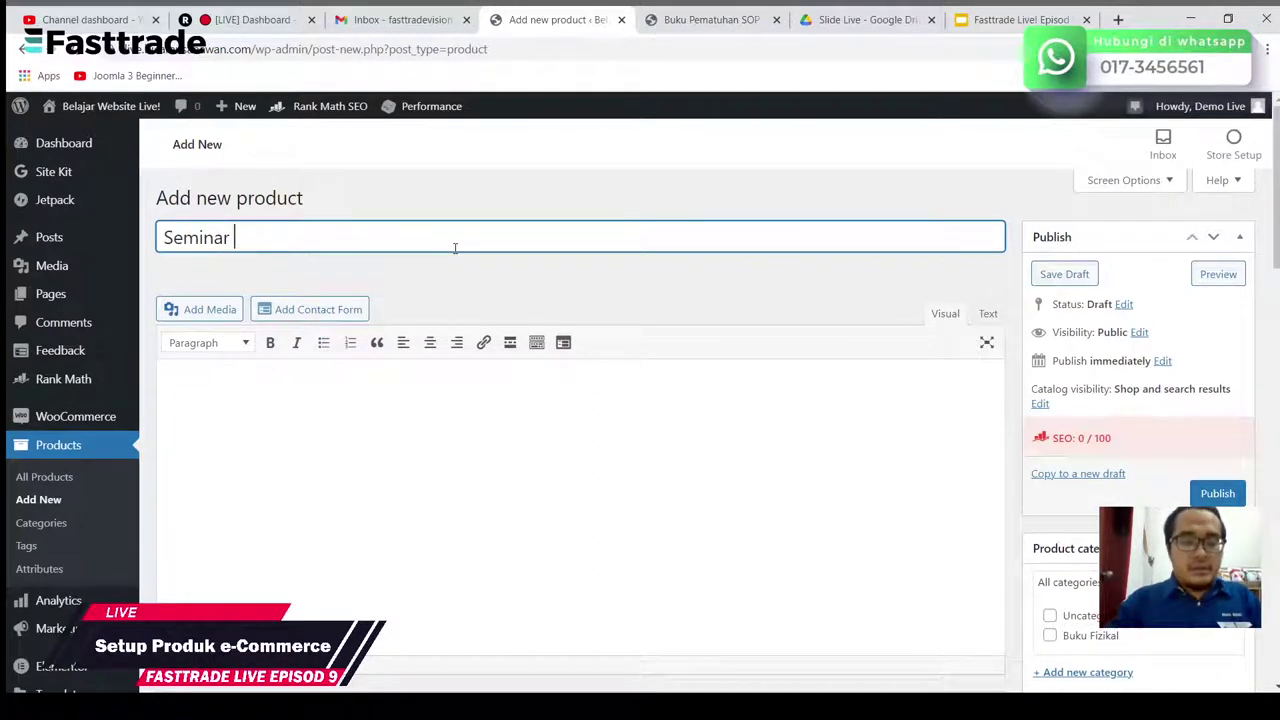
{"action": "type", "text": " Pematuhan "}
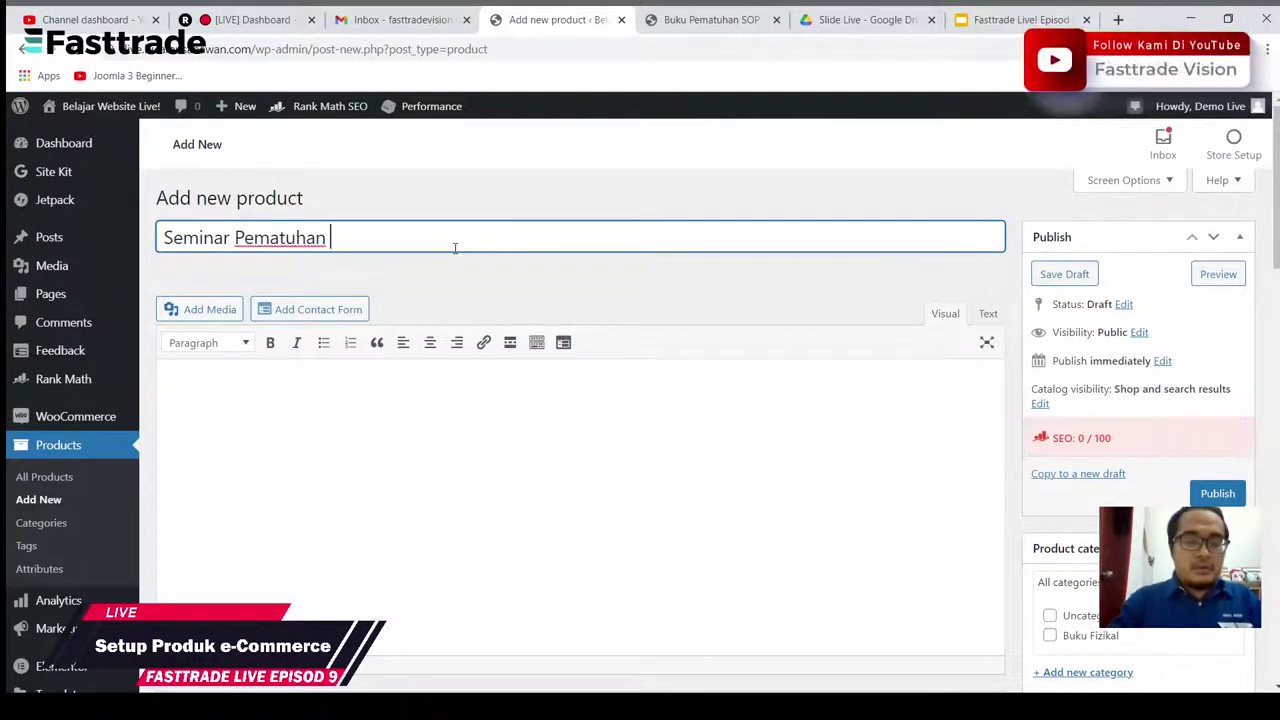
{"action": "type", "text": "SOP Online"}
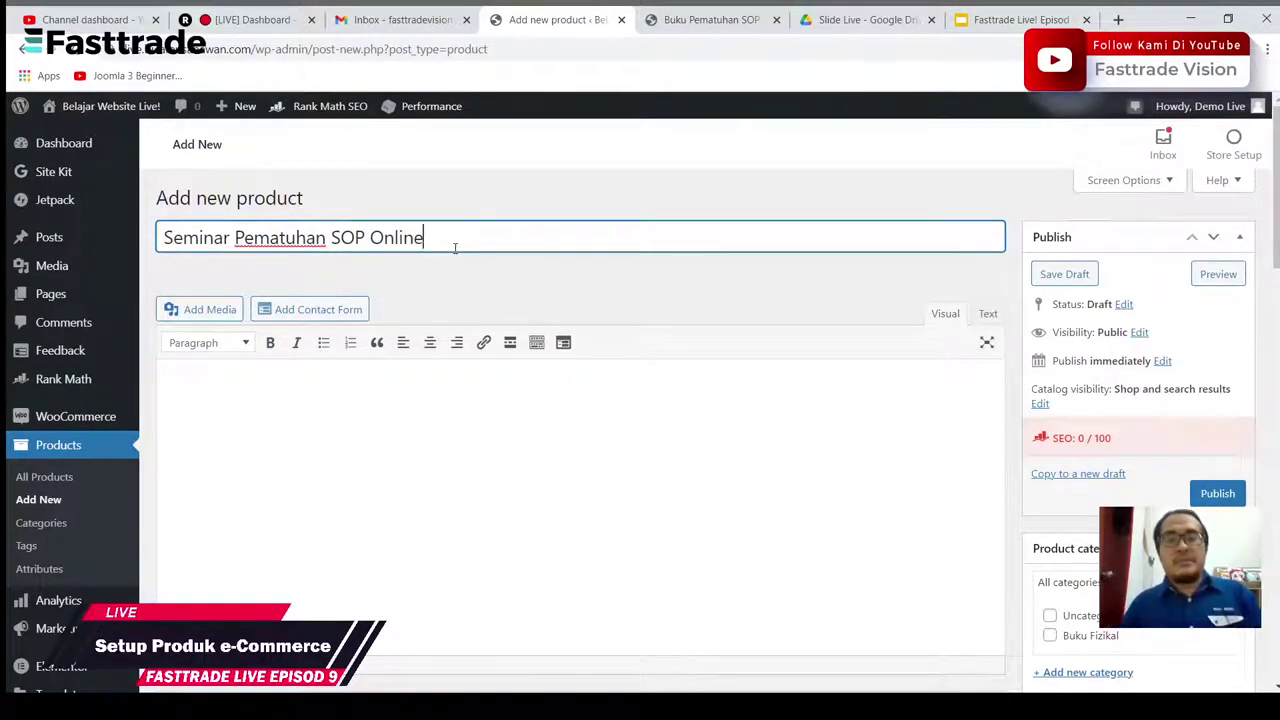
Step: Enter "Seminar pematuhan SOP online 2021" as the new product's main description
{"action": "left_click", "coordinate": [851, 313]}
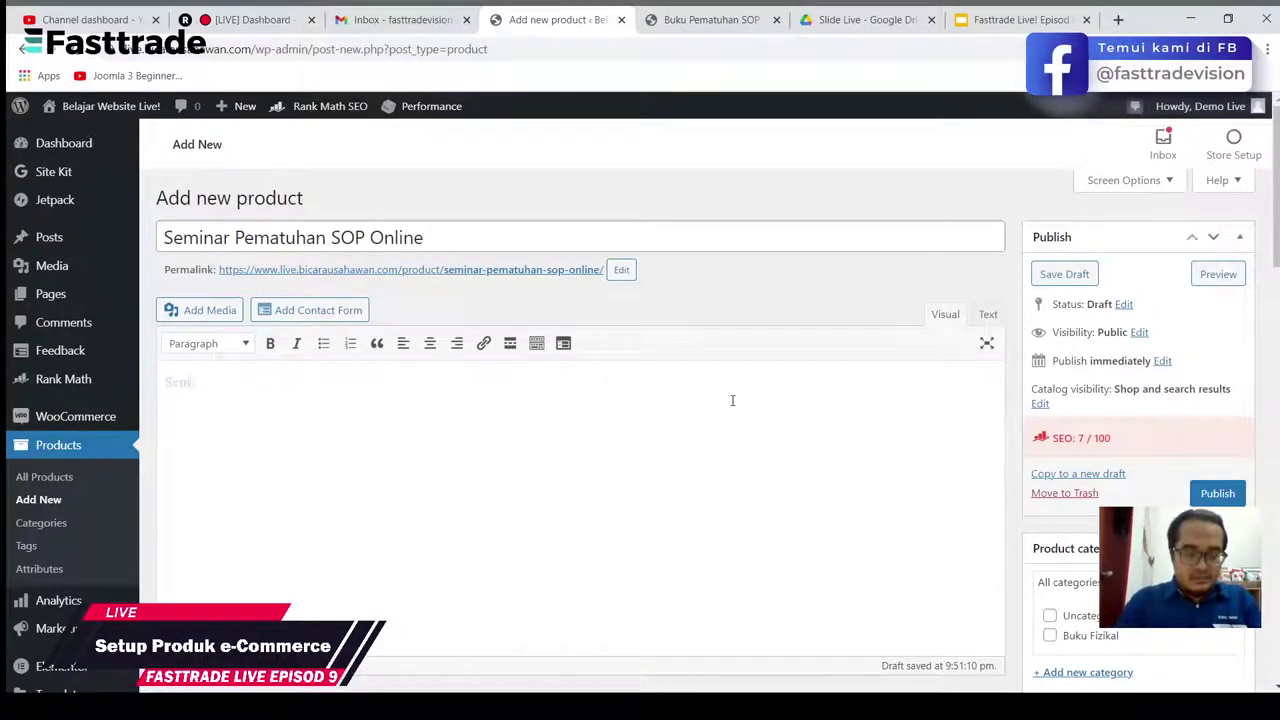
{"action": "type", "text": "at"}
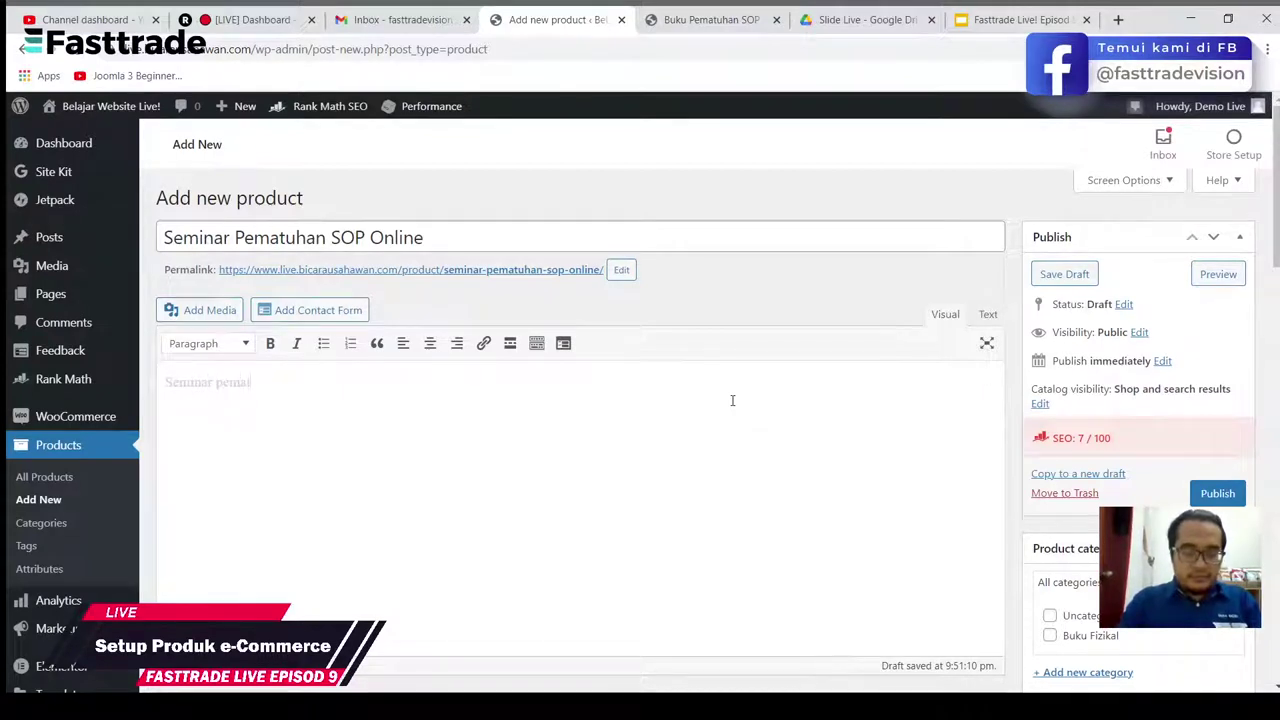
{"action": "type", "text": "uhan SOP "}
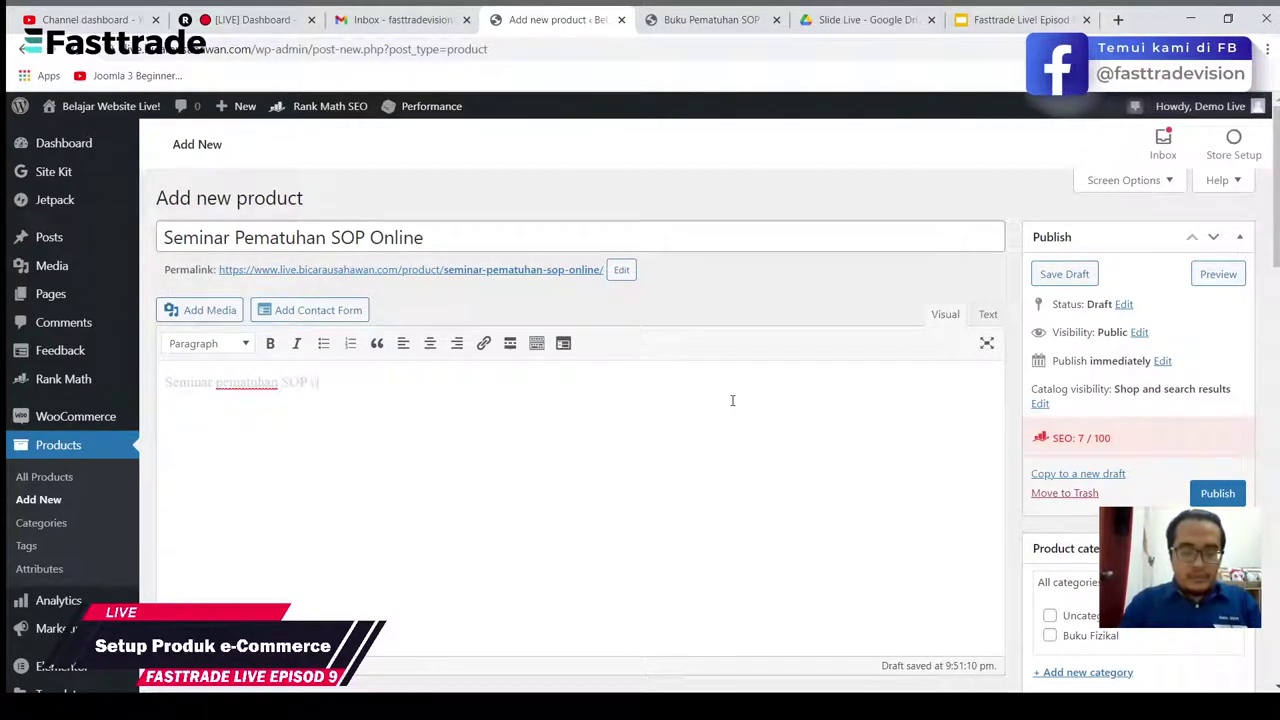
{"action": "type", "text": "online"}
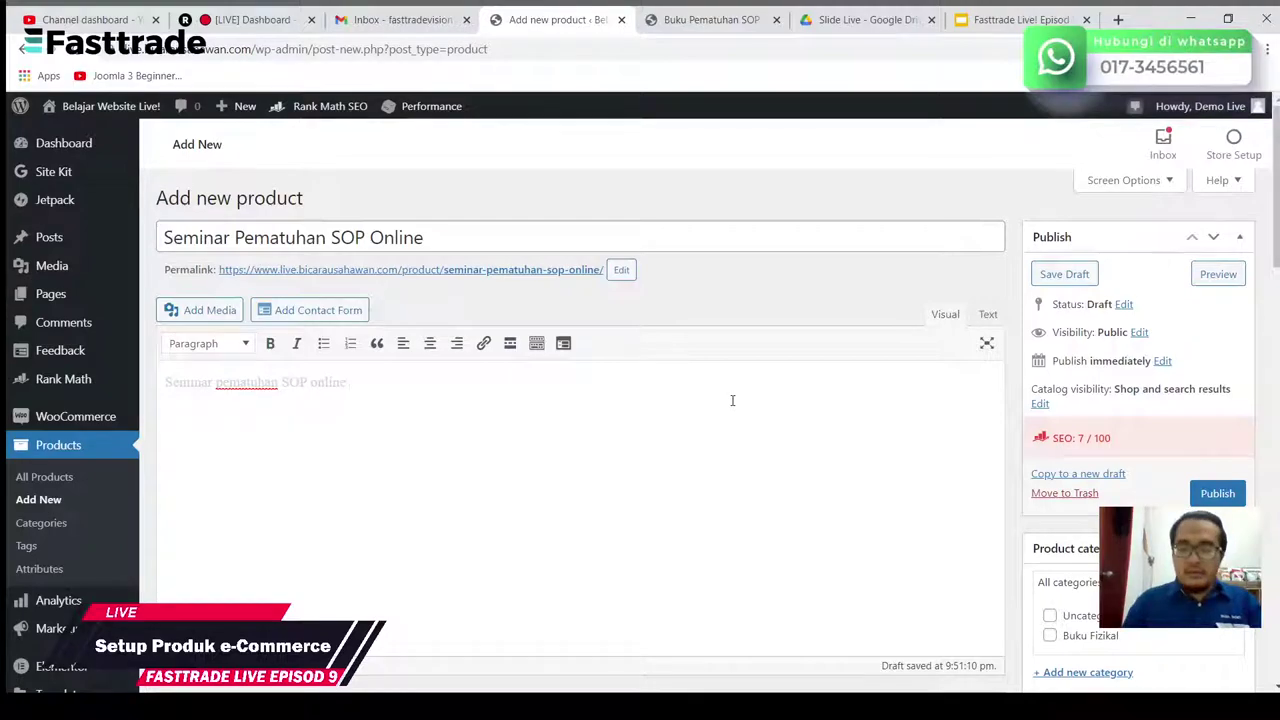
{"action": "type", "text": " 2021"}
Step: Enter "Seminar pematuhan SOP 2021" as the product short description
{"action": "scroll", "coordinate": [820, 417], "scroll_direction": "down", "scroll_amount": 15}
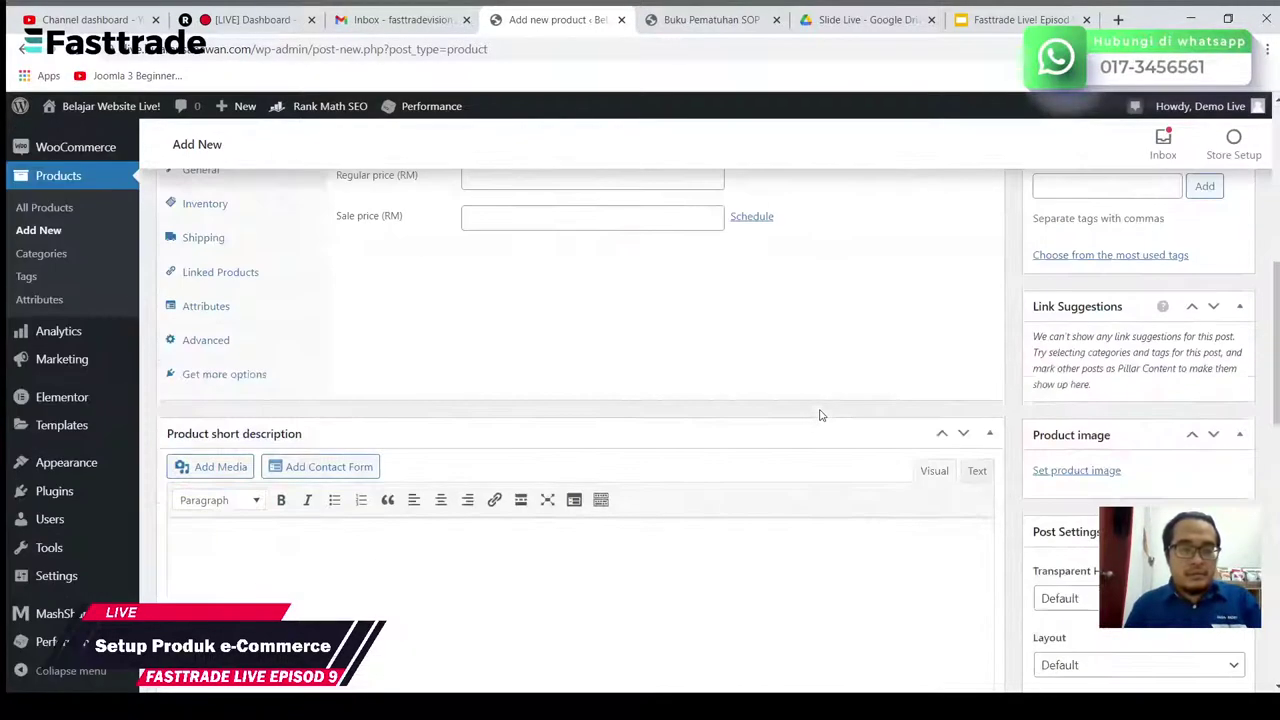
{"action": "scroll", "coordinate": [657, 394], "scroll_direction": "up", "scroll_amount": 5}
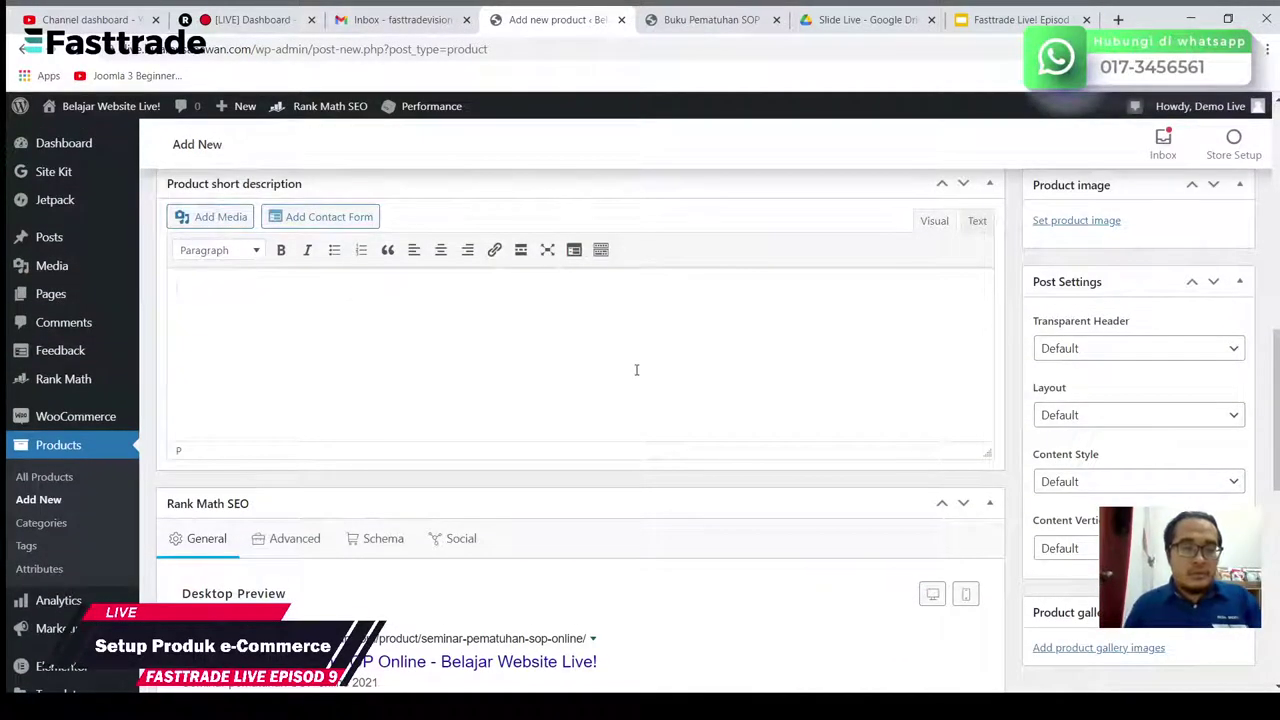
{"action": "type", "text": "Seminar"}
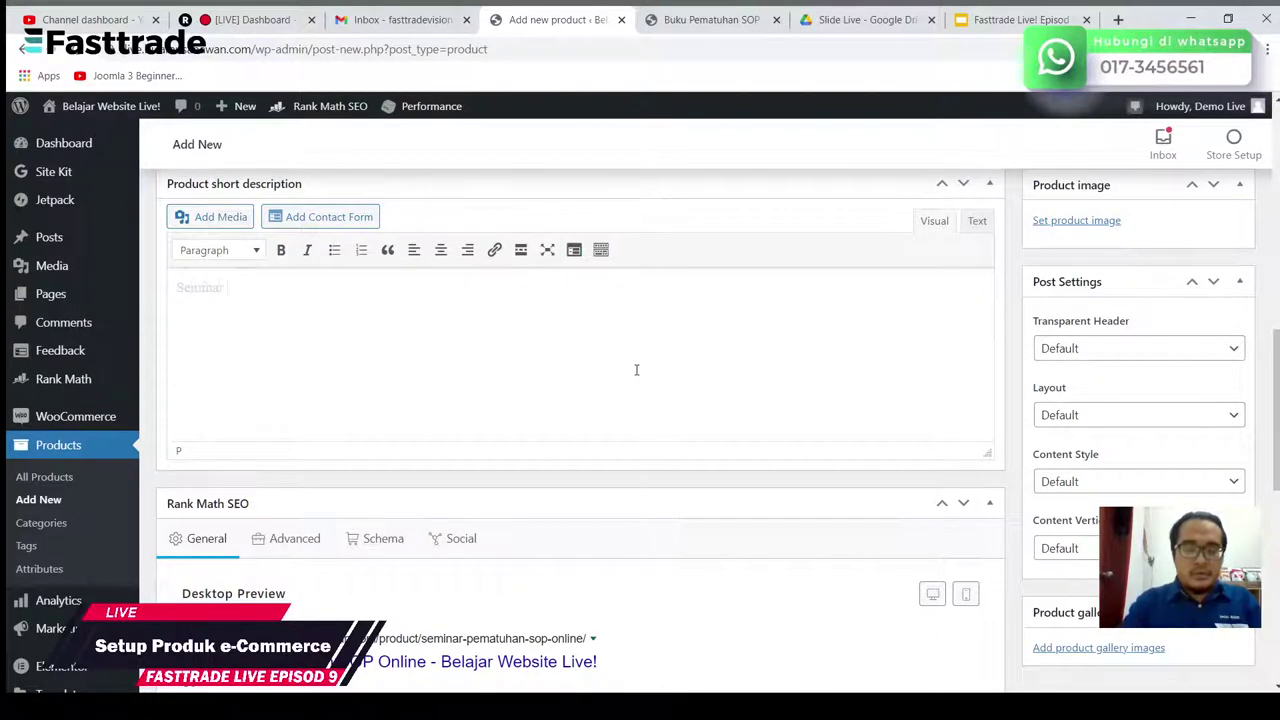
{"action": "type", "text": " pematuhan SOP 2021"}
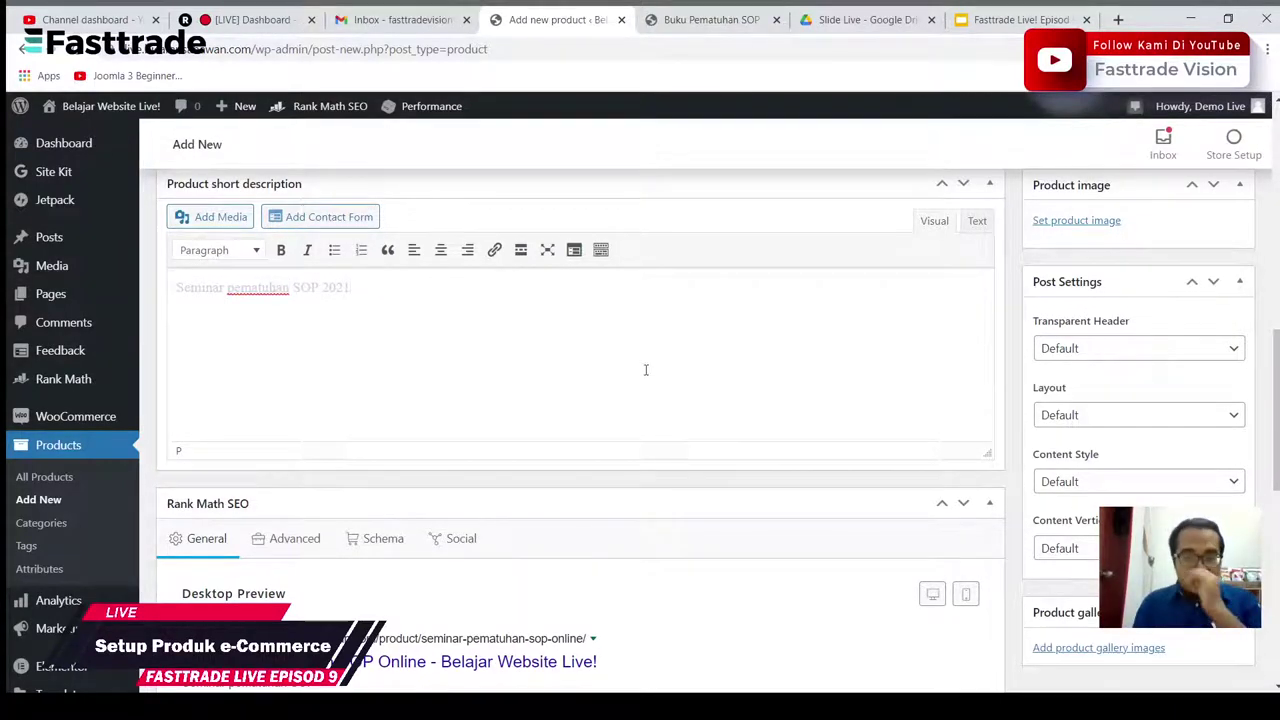
Step: Set the seminar product's regular price to RM 120 and its sale price to RM 60
{"action": "scroll", "coordinate": [646, 370], "scroll_direction": "up", "scroll_amount": 3}
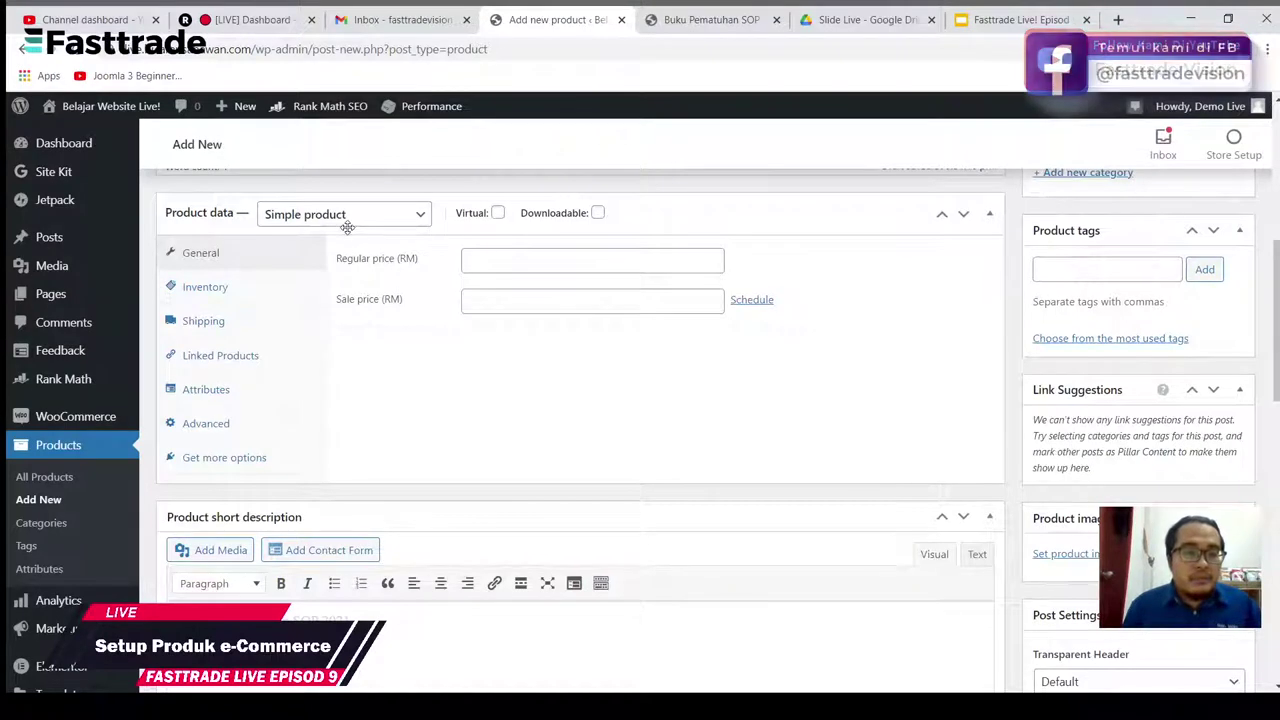
{"action": "left_click", "coordinate": [476, 257]}
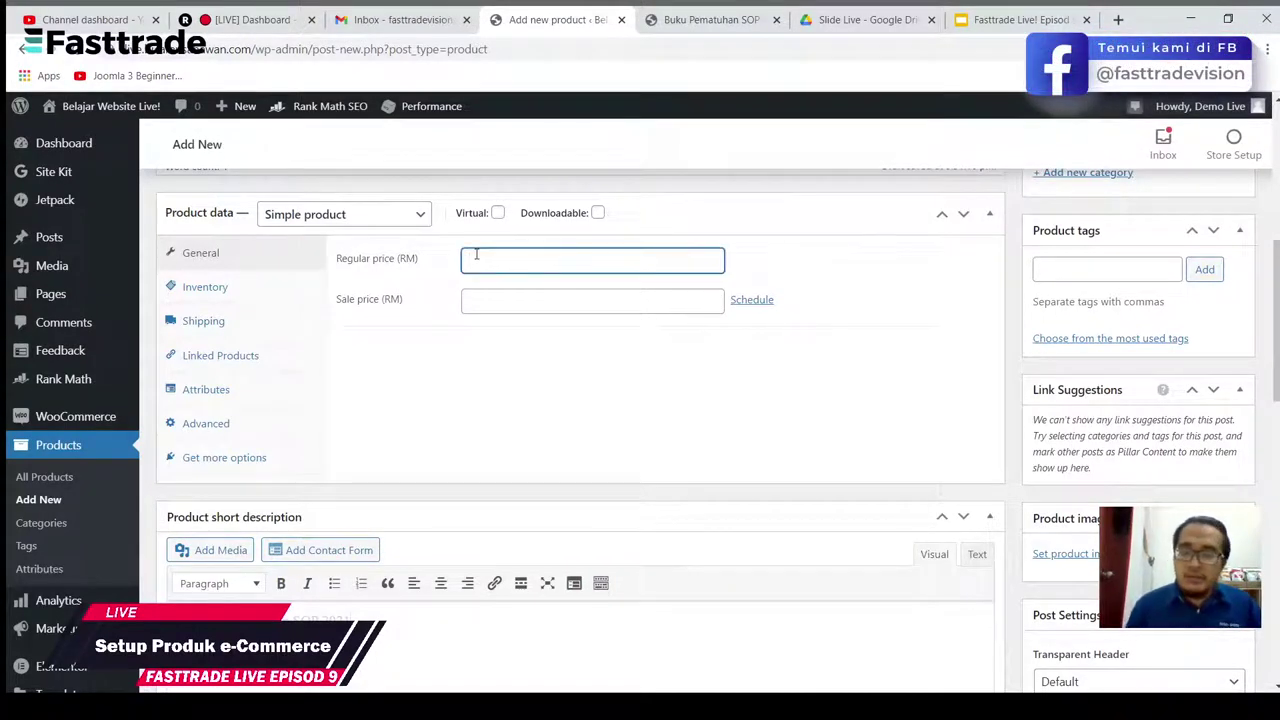
{"action": "type", "text": "120"}
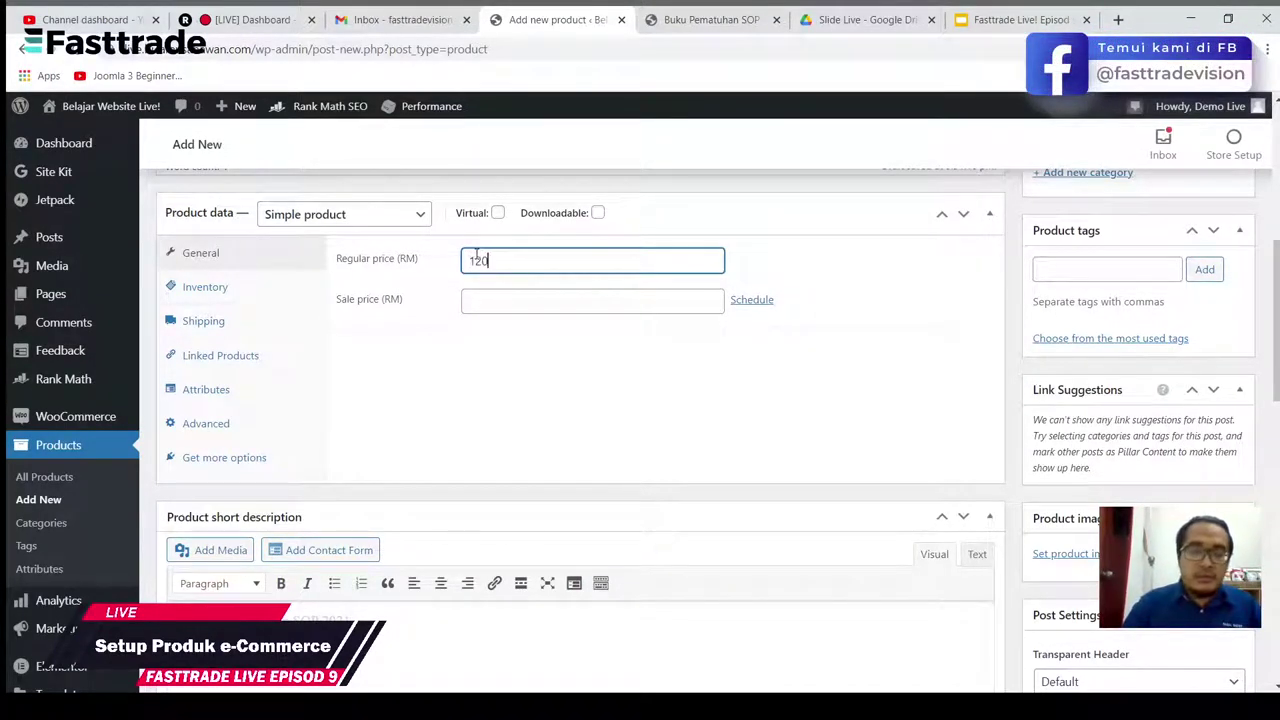
{"action": "left_click", "coordinate": [469, 302]}
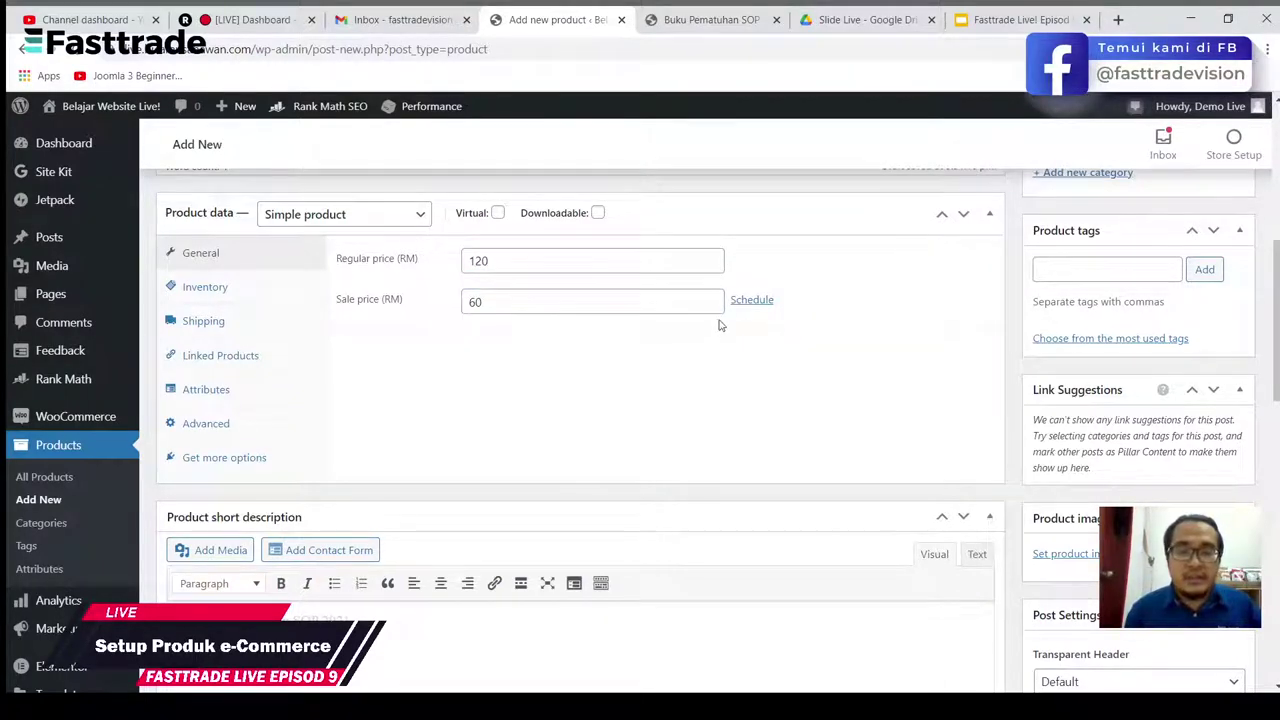
Step: Schedule the sale price from 2021-03-18 to 2021-03-31
{"action": "left_click", "coordinate": [753, 299]}
{"action": "left_click", "coordinate": [563, 342]}
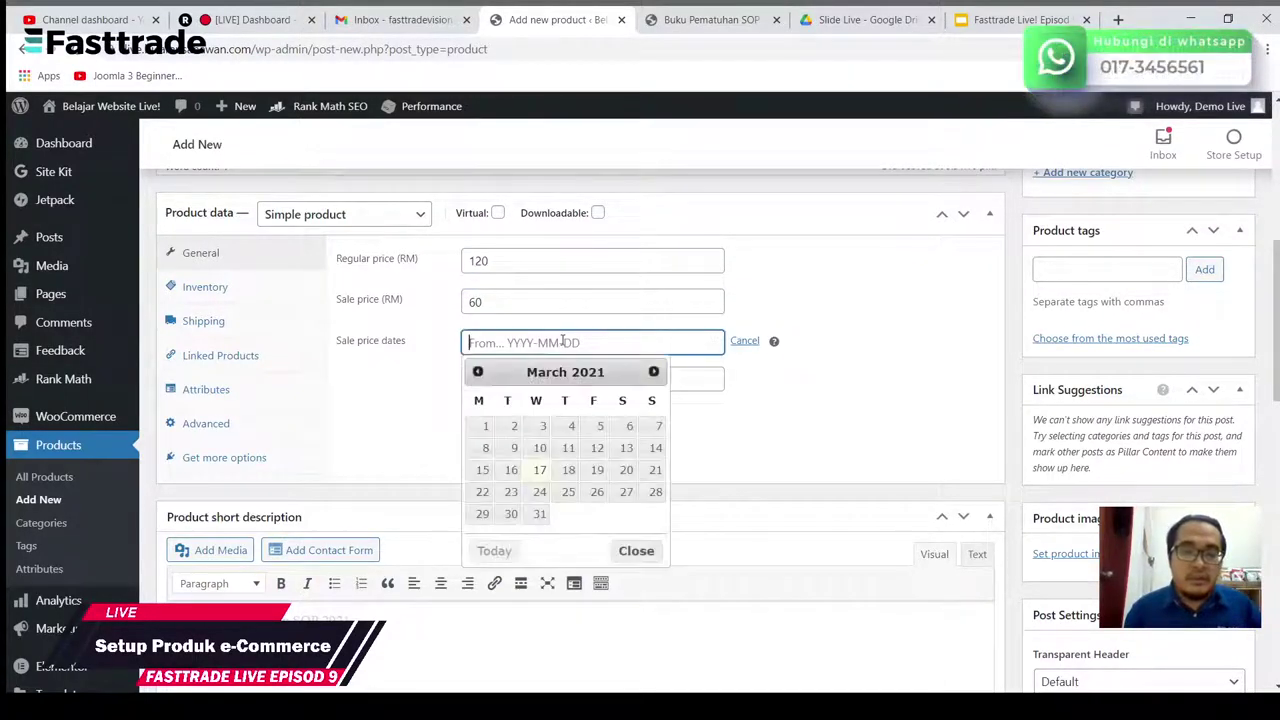
{"action": "left_click", "coordinate": [568, 468]}
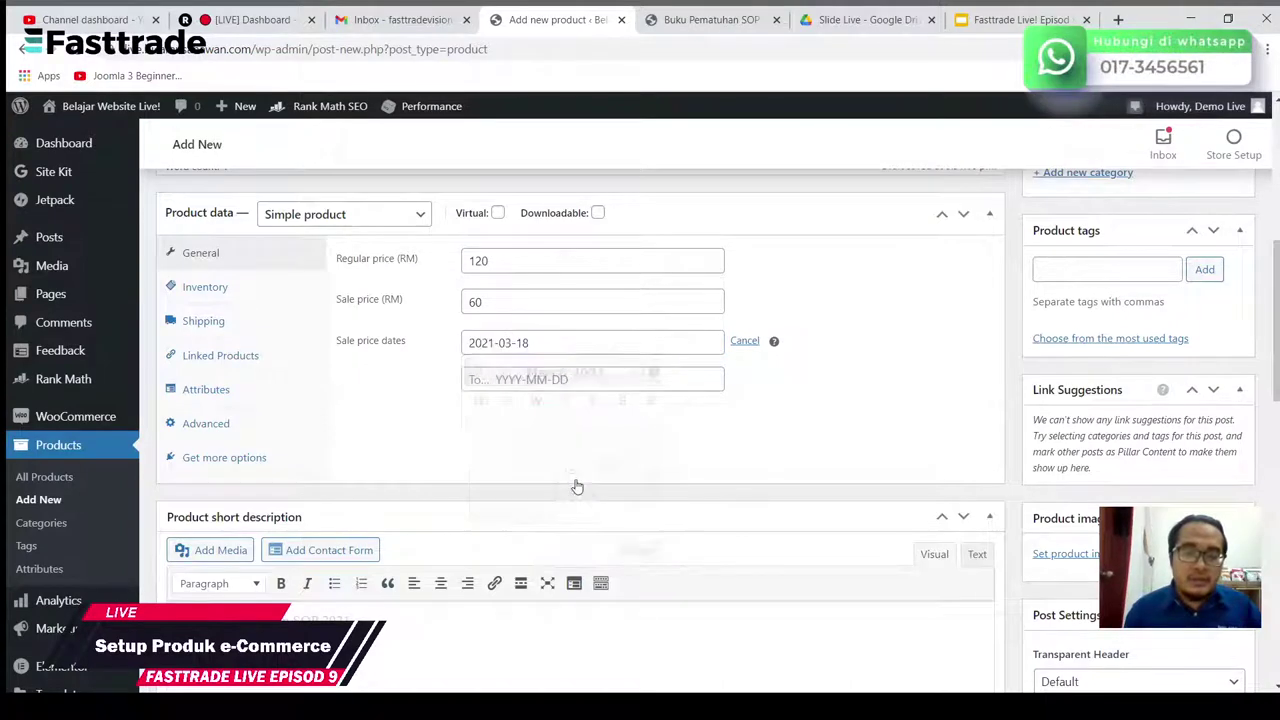
{"action": "left_click", "coordinate": [565, 380]}
{"action": "left_click", "coordinate": [539, 551]}
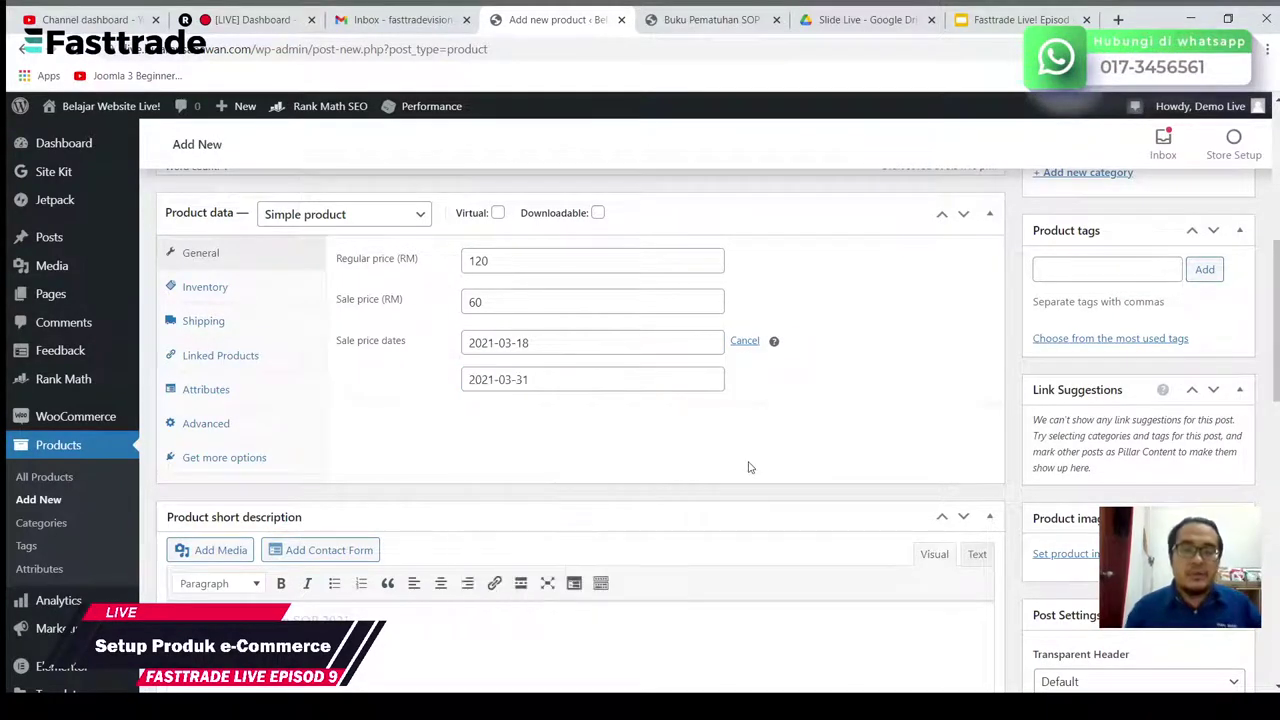
Step: Set the seminar product's SKU to SPS001 in its inventory data
{"action": "left_click", "coordinate": [189, 292]}
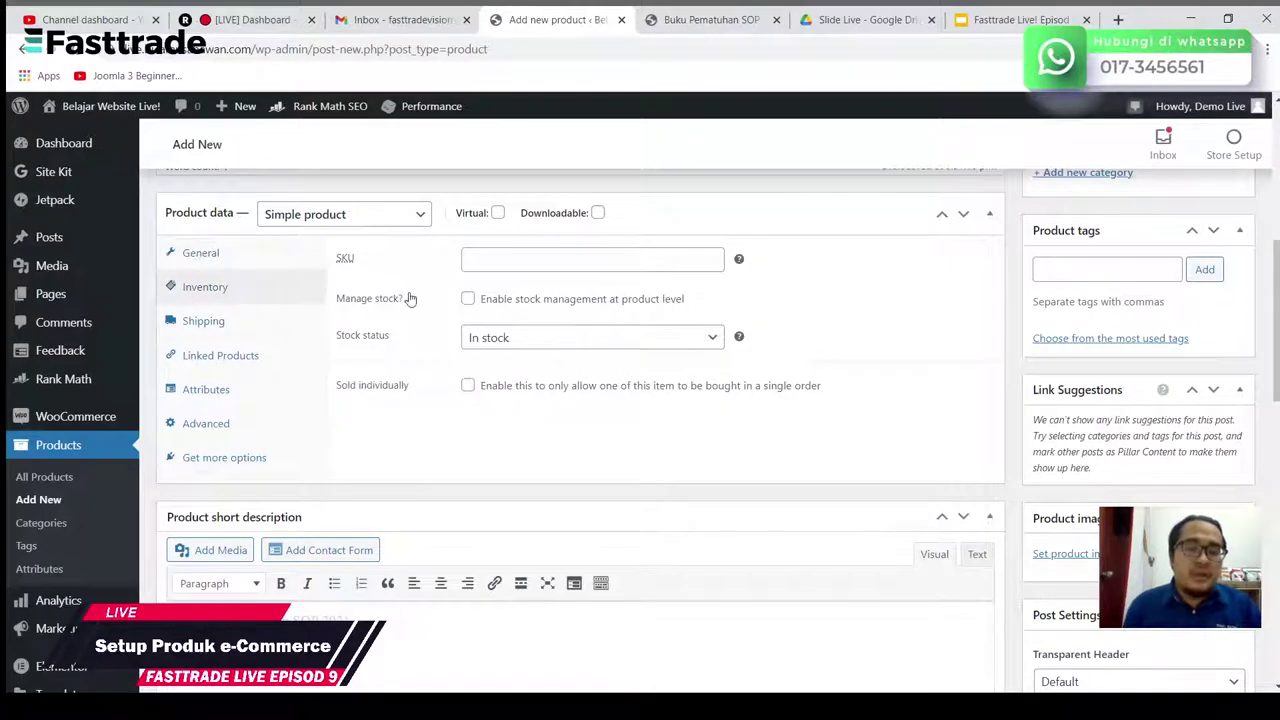
{"action": "left_click", "coordinate": [472, 262]}
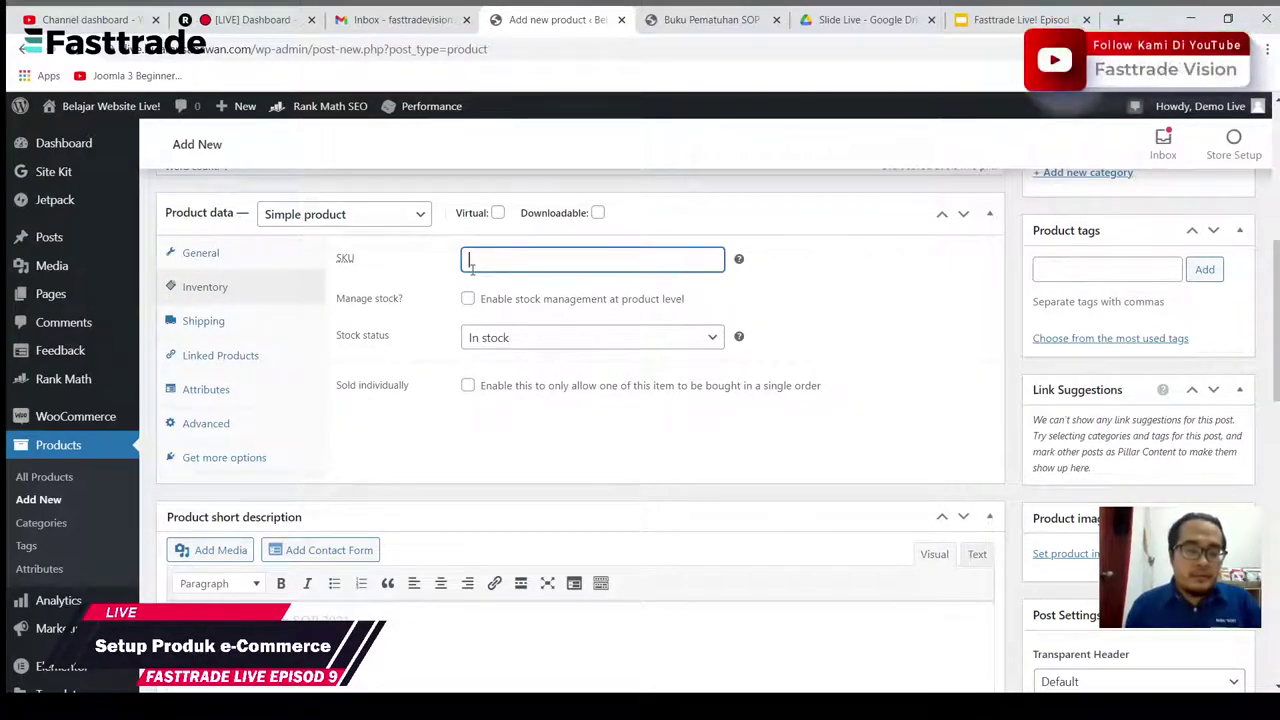
{"action": "type", "text": "SPS001"}
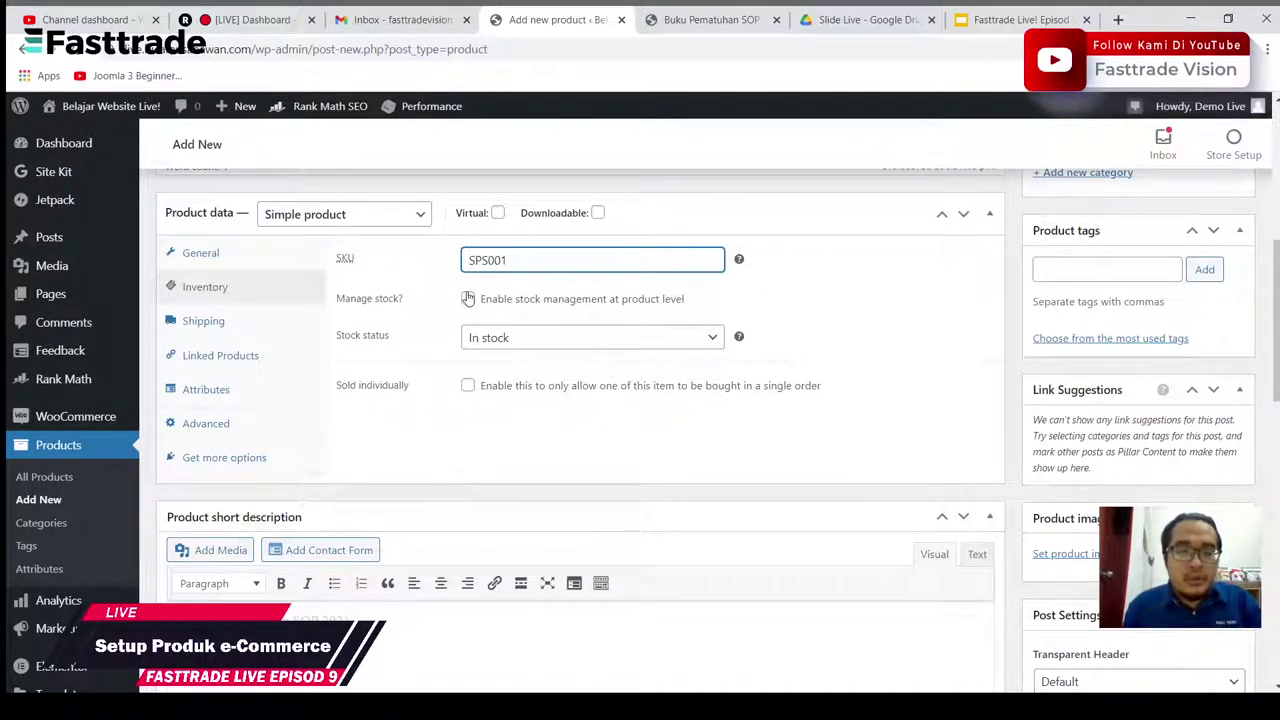
Step: Enable stock management for the seminar product with a stock quantity of 1000 and a low stock threshold of 10
{"action": "left_click", "coordinate": [468, 298]}
{"action": "left_click", "coordinate": [498, 338]}
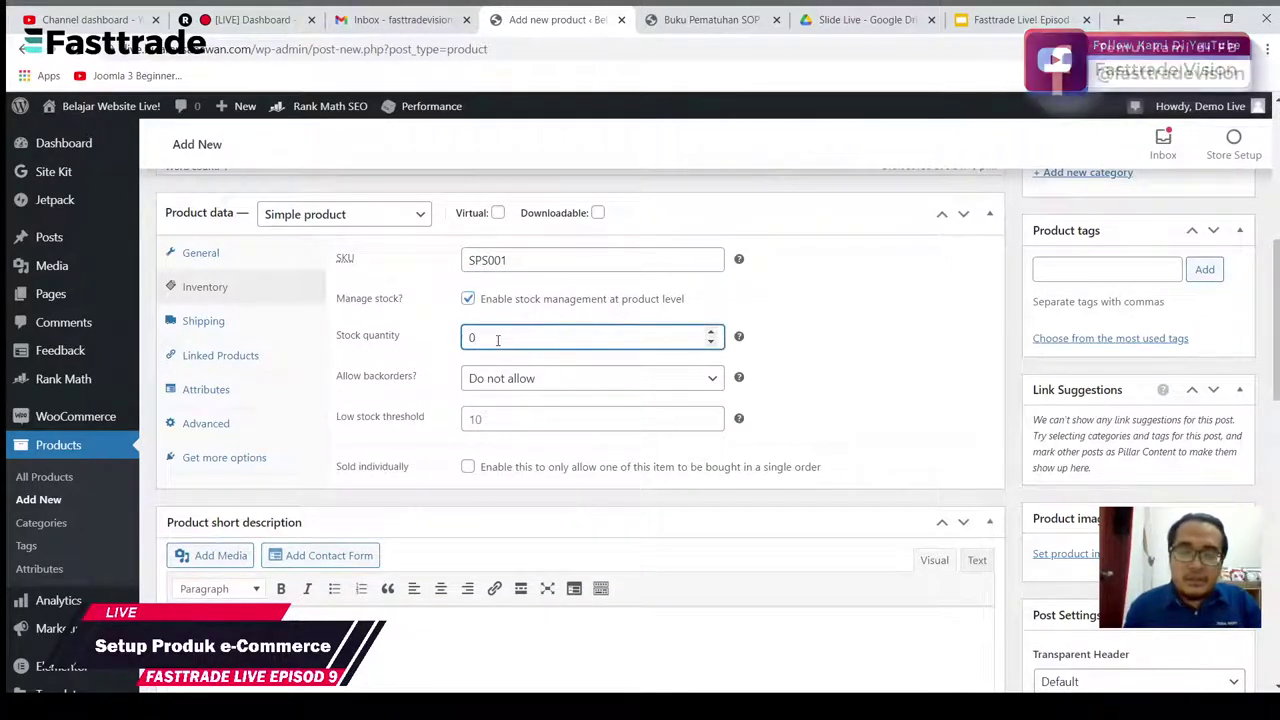
{"action": "key", "text": "BackSpace"}
{"action": "type", "text": "100"}
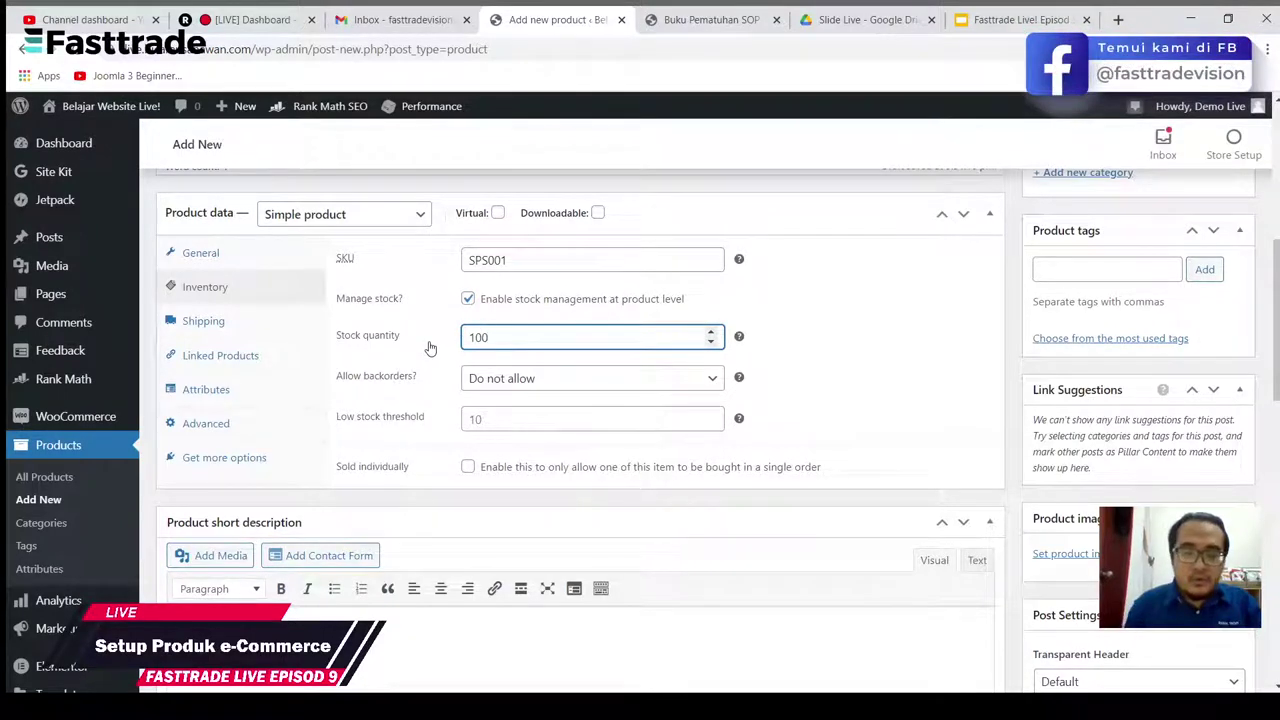
{"action": "type", "text": "0"}
{"action": "left_click", "coordinate": [895, 304]}
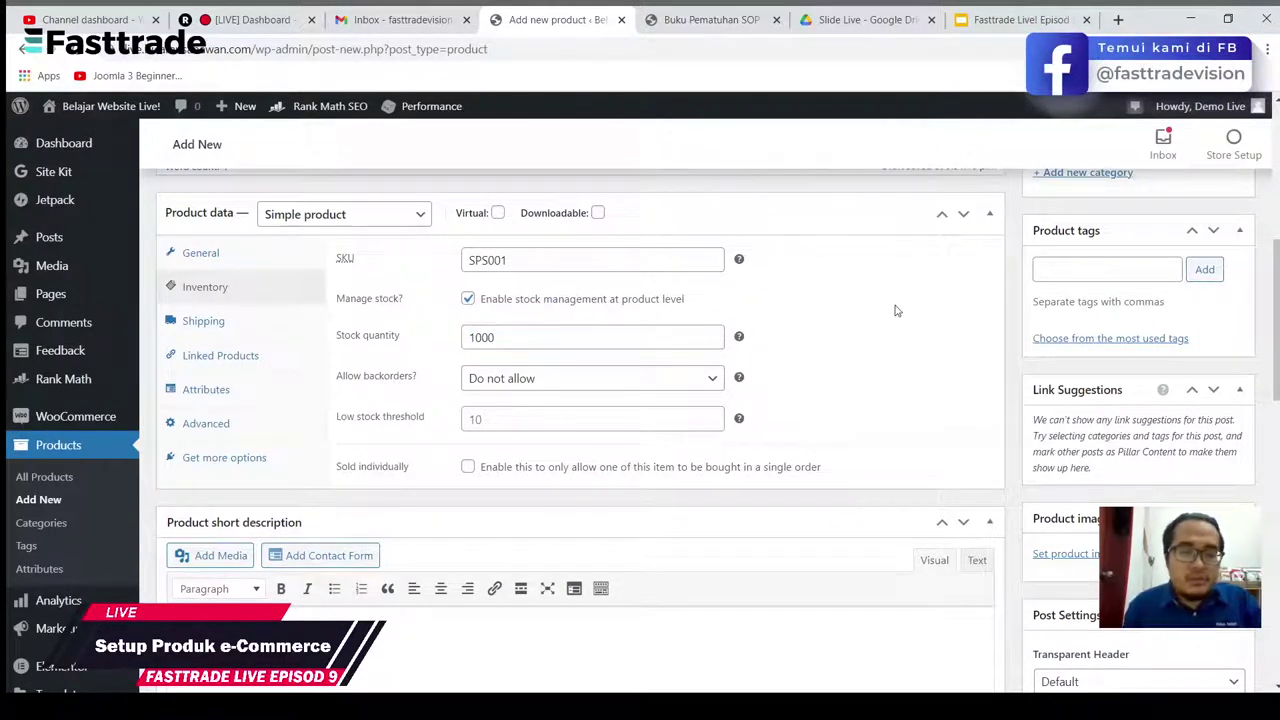
{"action": "scroll", "coordinate": [895, 310], "scroll_direction": "down", "scroll_amount": 1}
{"action": "left_click", "coordinate": [490, 337]}
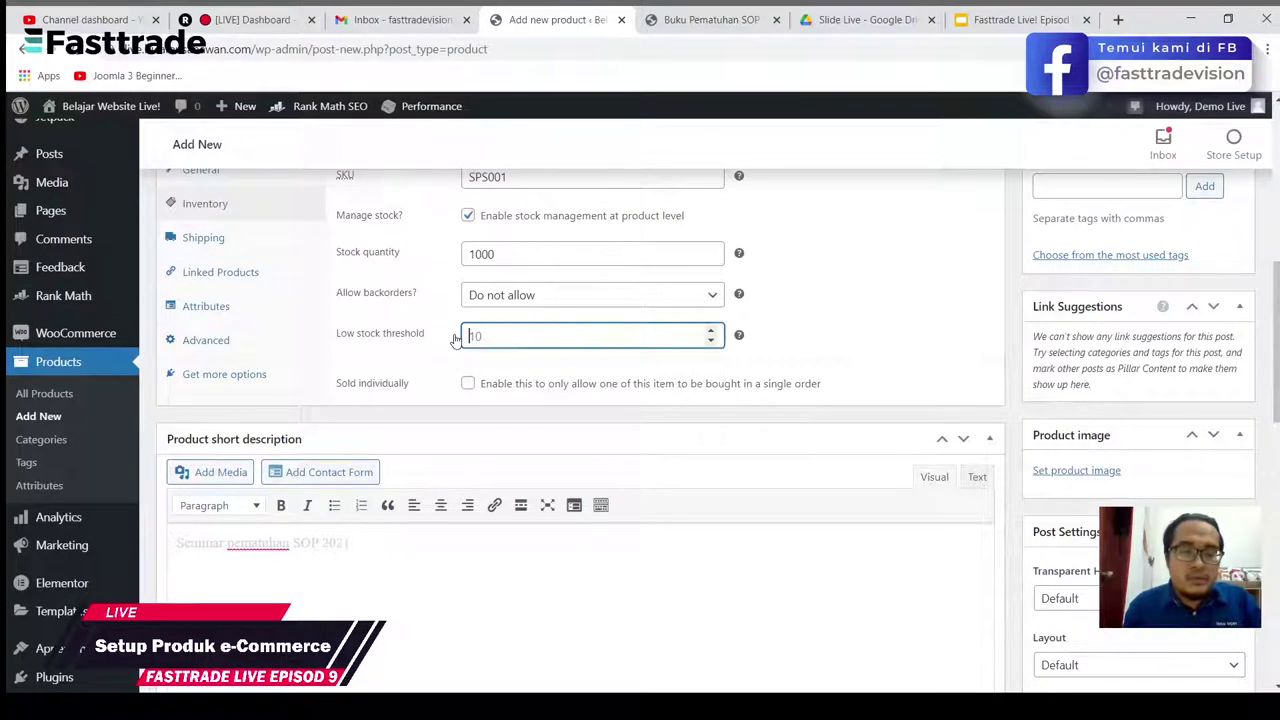
{"action": "type", "text": "10"}
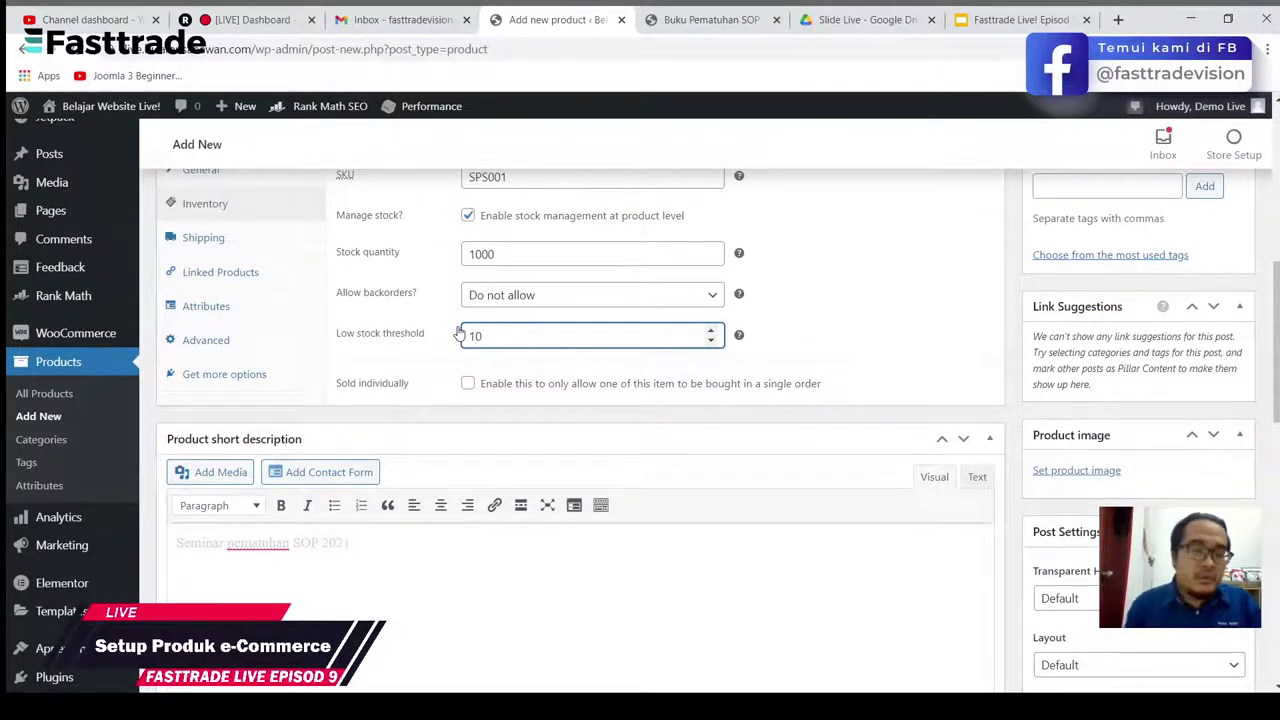
{"action": "left_click", "coordinate": [452, 412]}
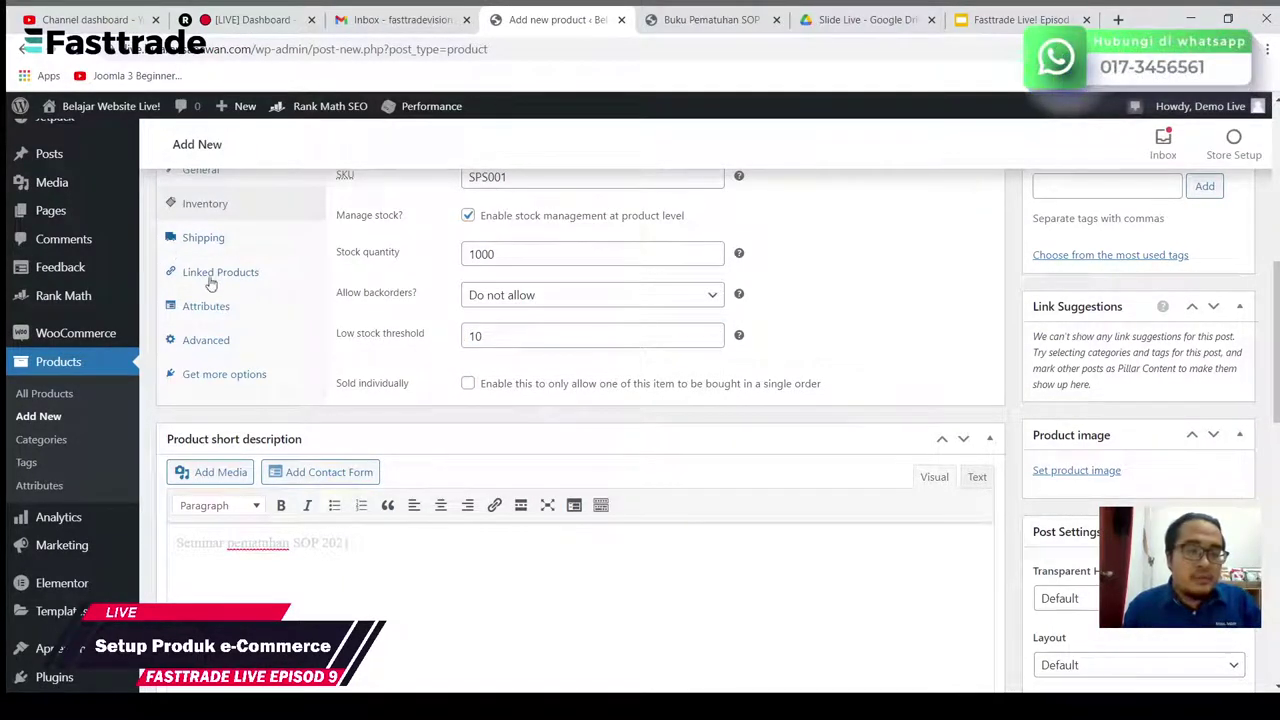
Step: Create a new product category "Seminar Online" and assign it to the seminar product
{"action": "scroll", "coordinate": [332, 262], "scroll_direction": "down", "scroll_amount": 1}
{"action": "scroll", "coordinate": [1066, 349], "scroll_direction": "down", "scroll_amount": 6}
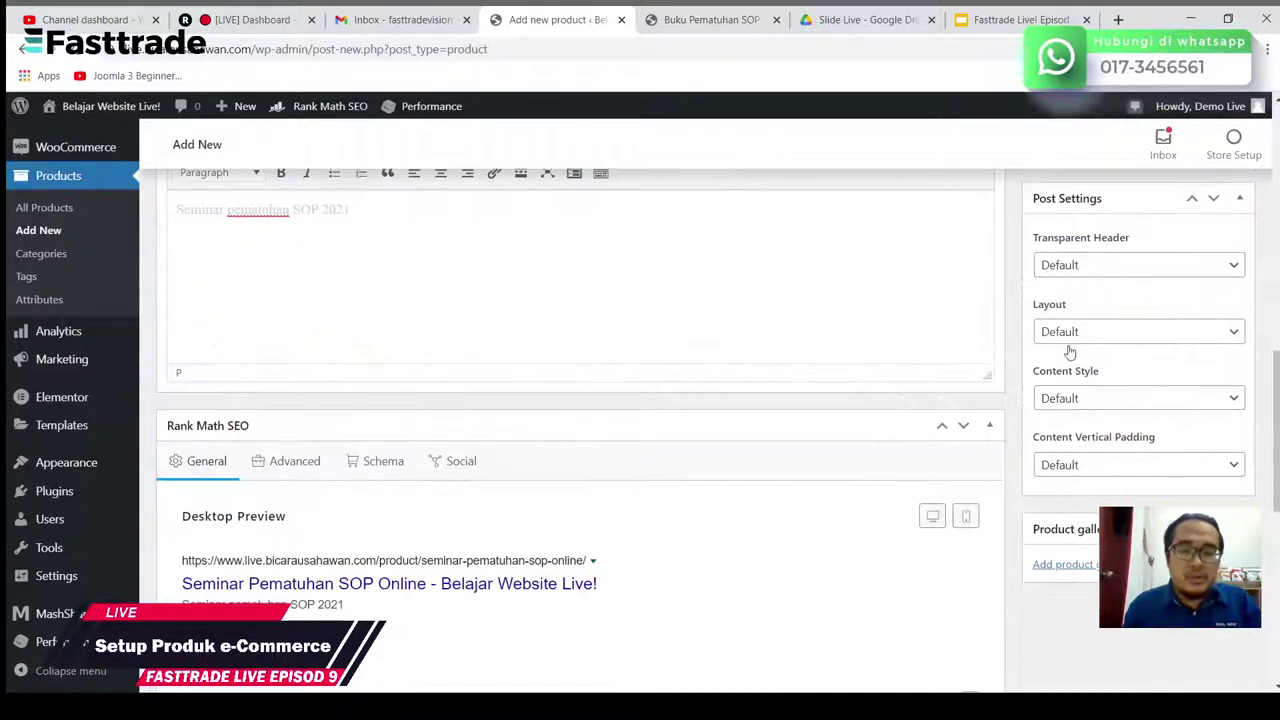
{"action": "scroll", "coordinate": [1143, 360], "scroll_direction": "up", "scroll_amount": 8}
{"action": "scroll", "coordinate": [1147, 359], "scroll_direction": "up", "scroll_amount": 3}
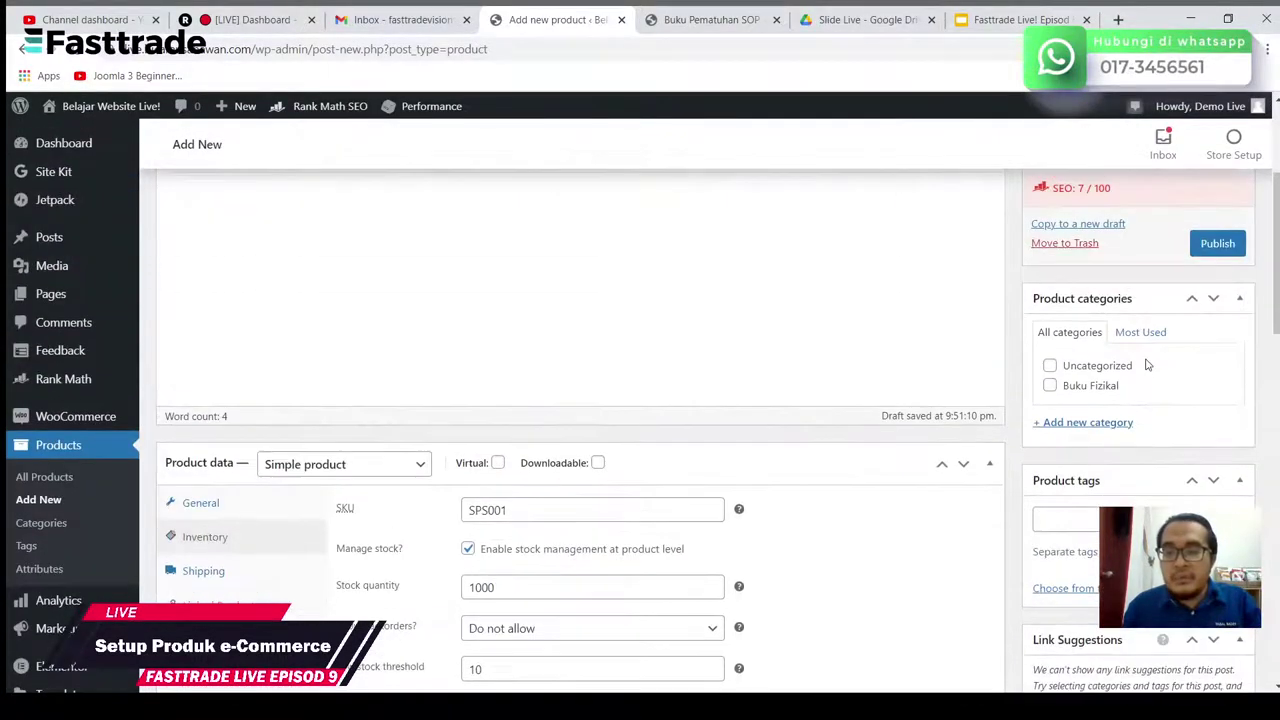
{"action": "left_click", "coordinate": [1064, 425]}
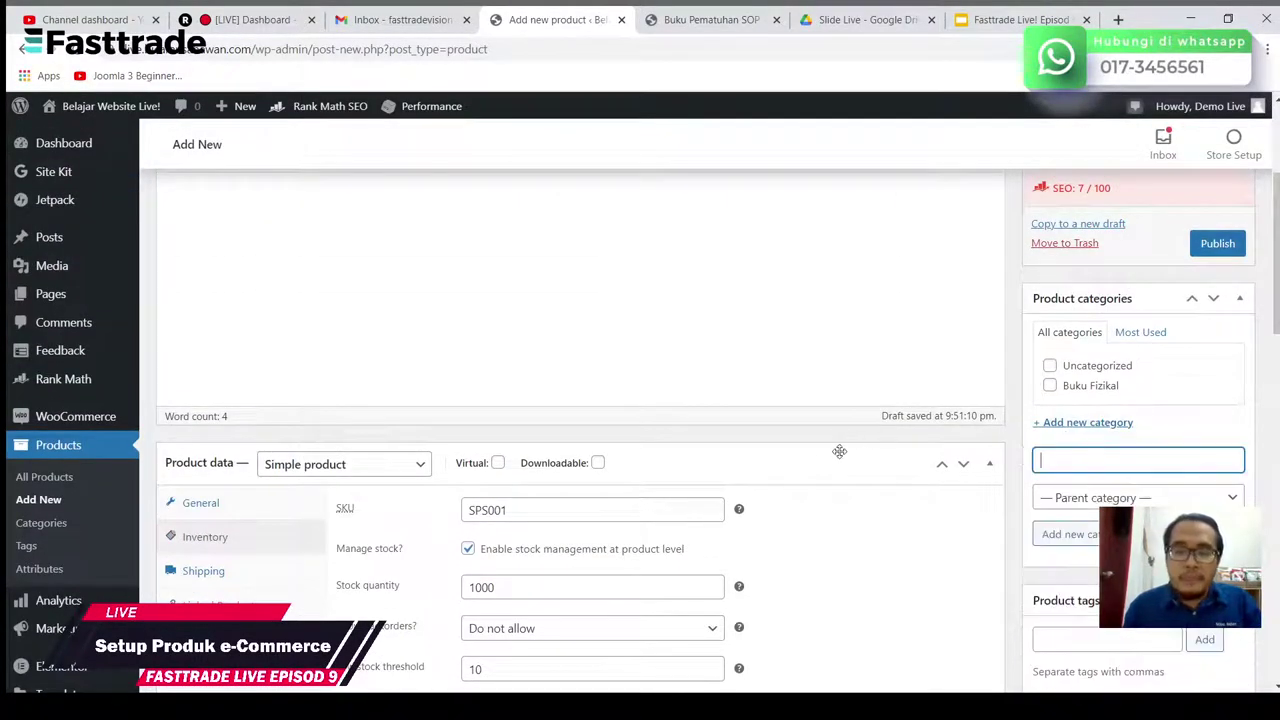
{"action": "type", "text": "Semi"}
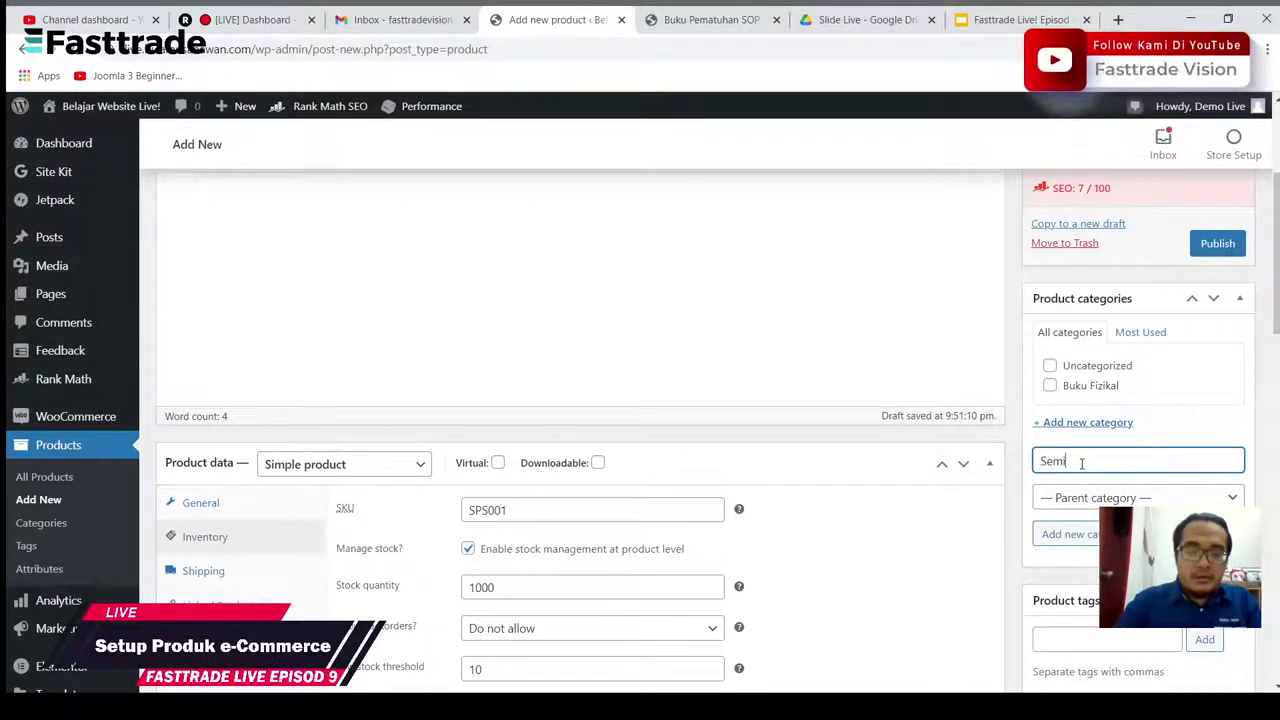
{"action": "type", "text": "nar Online"}
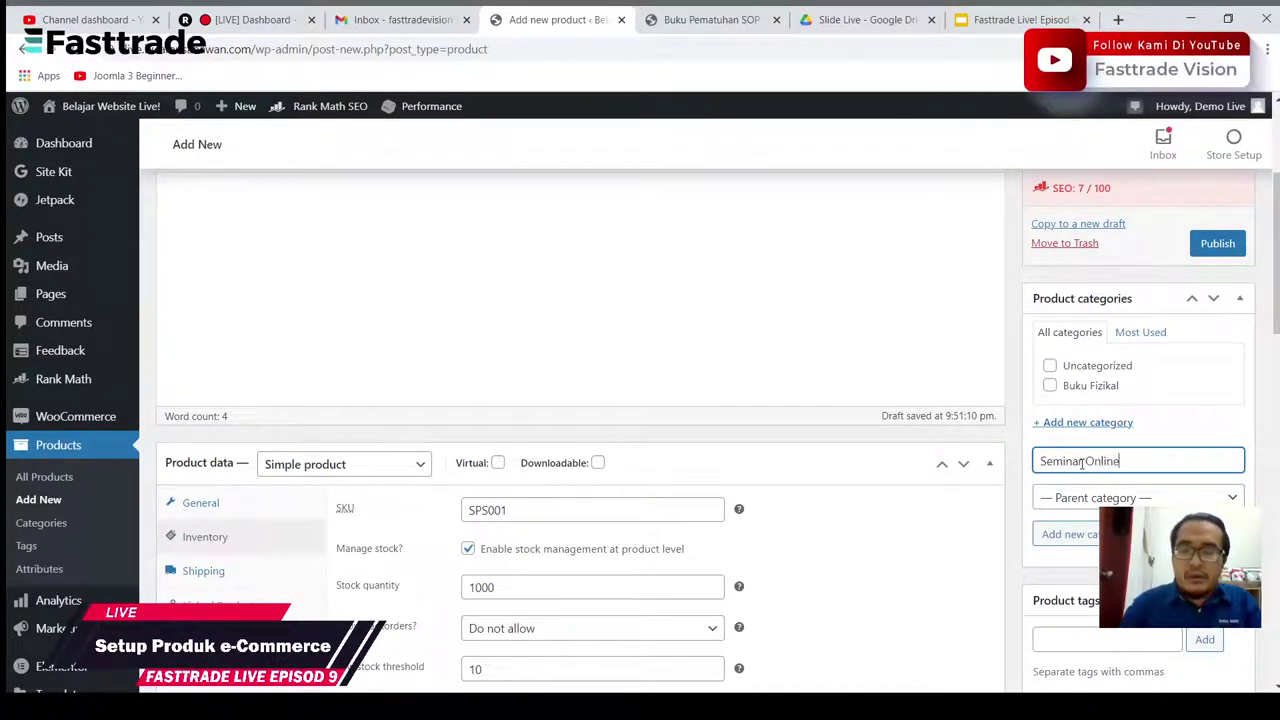
{"action": "left_click", "coordinate": [1097, 535]}
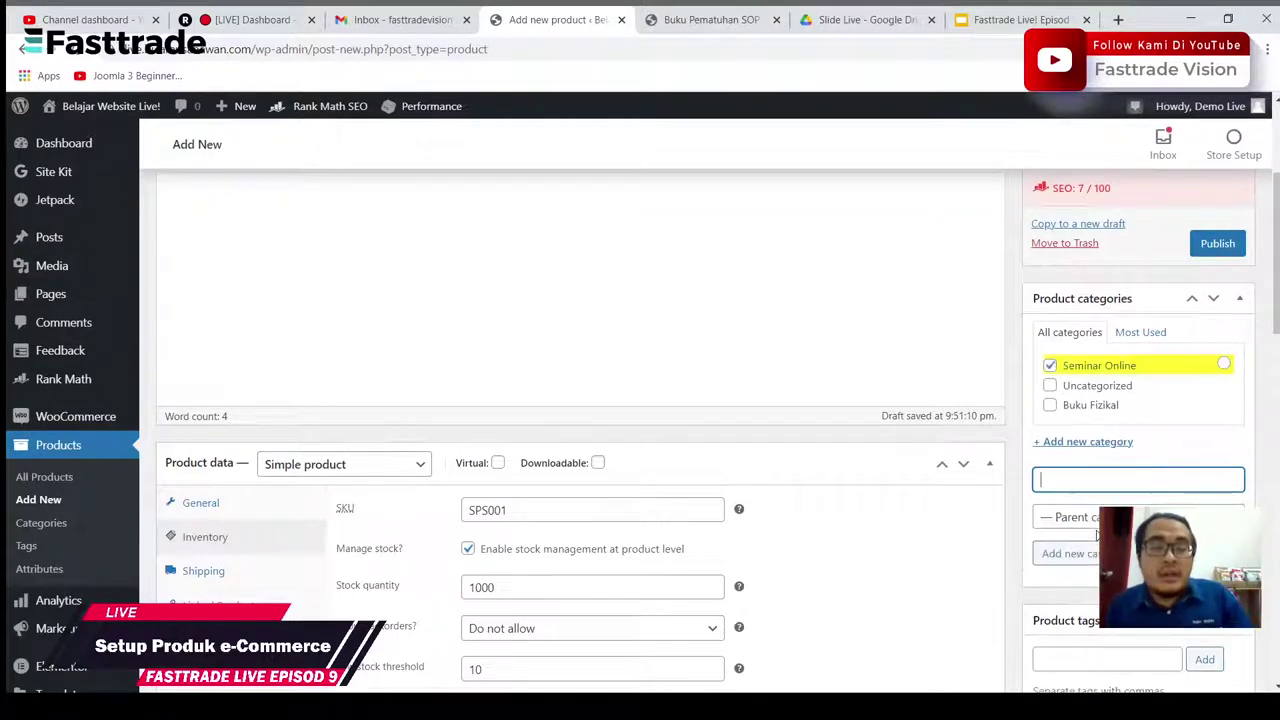
Step: Add the product tags "seminar SOP" and "seminar pematuhan SOP" to the seminar product
{"action": "scroll", "coordinate": [1085, 500], "scroll_direction": "down", "scroll_amount": 3}
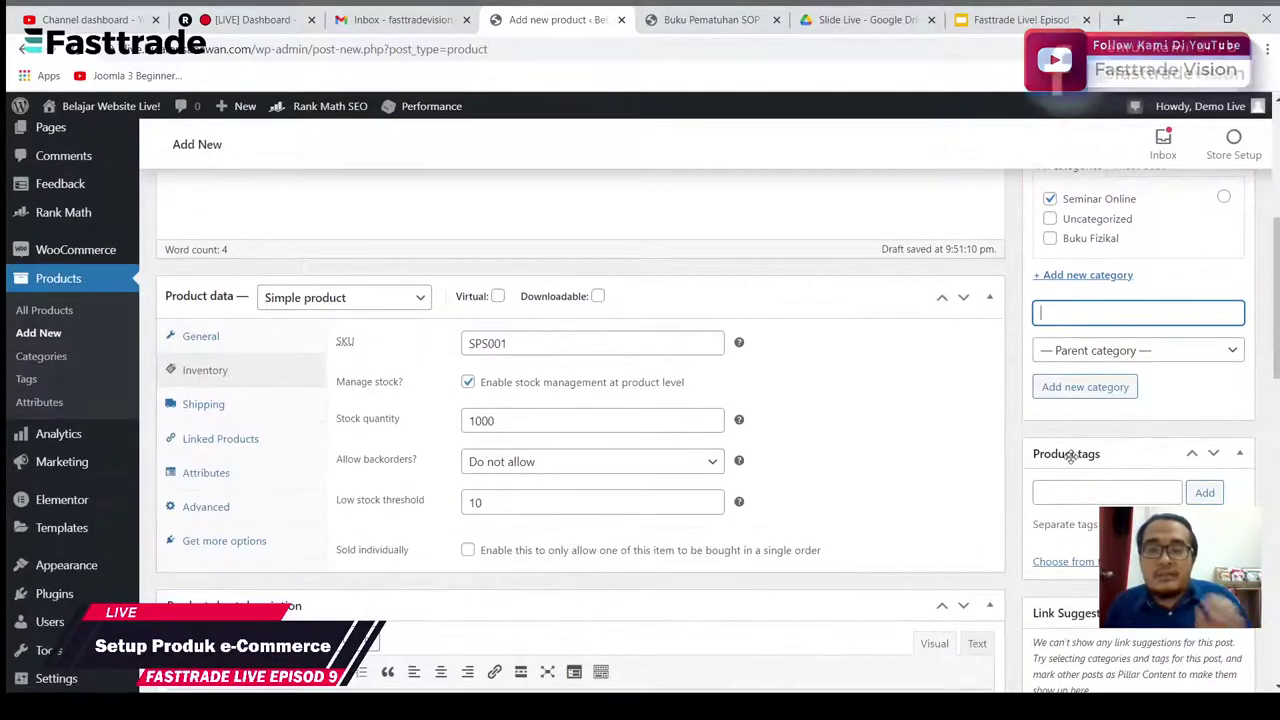
{"action": "left_click", "coordinate": [1080, 406]}
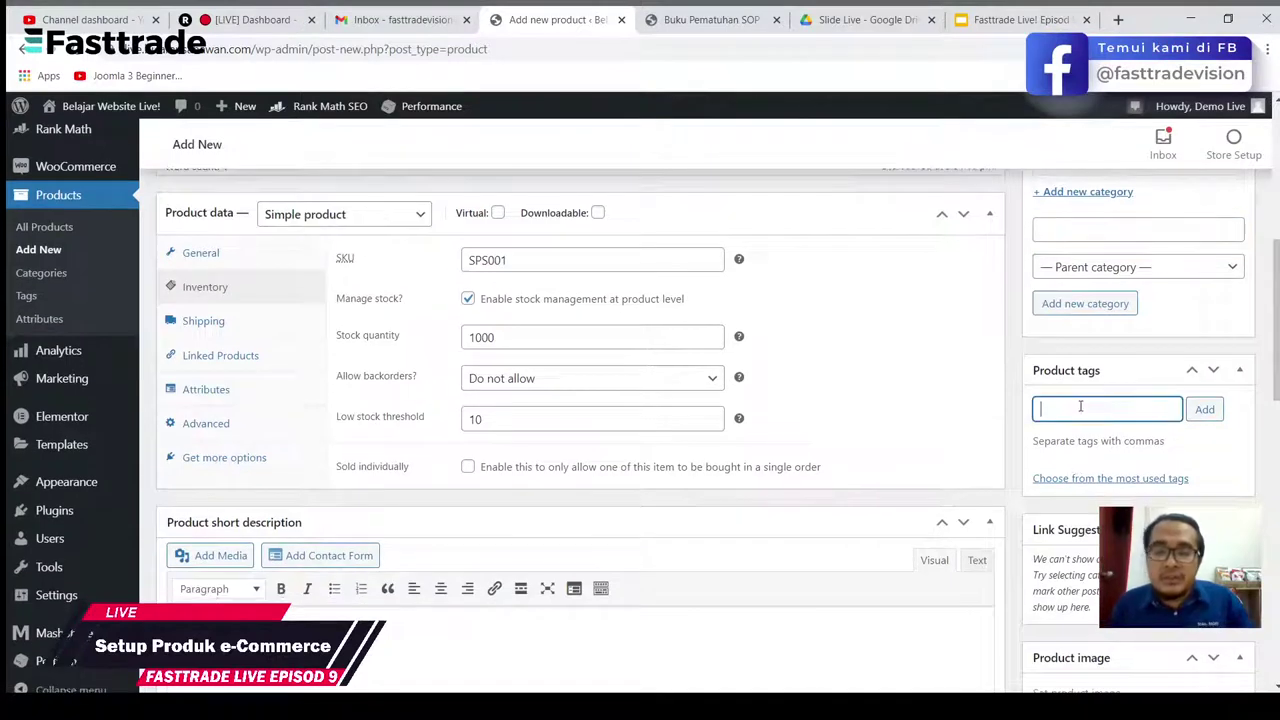
{"action": "type", "text": "seminar"}
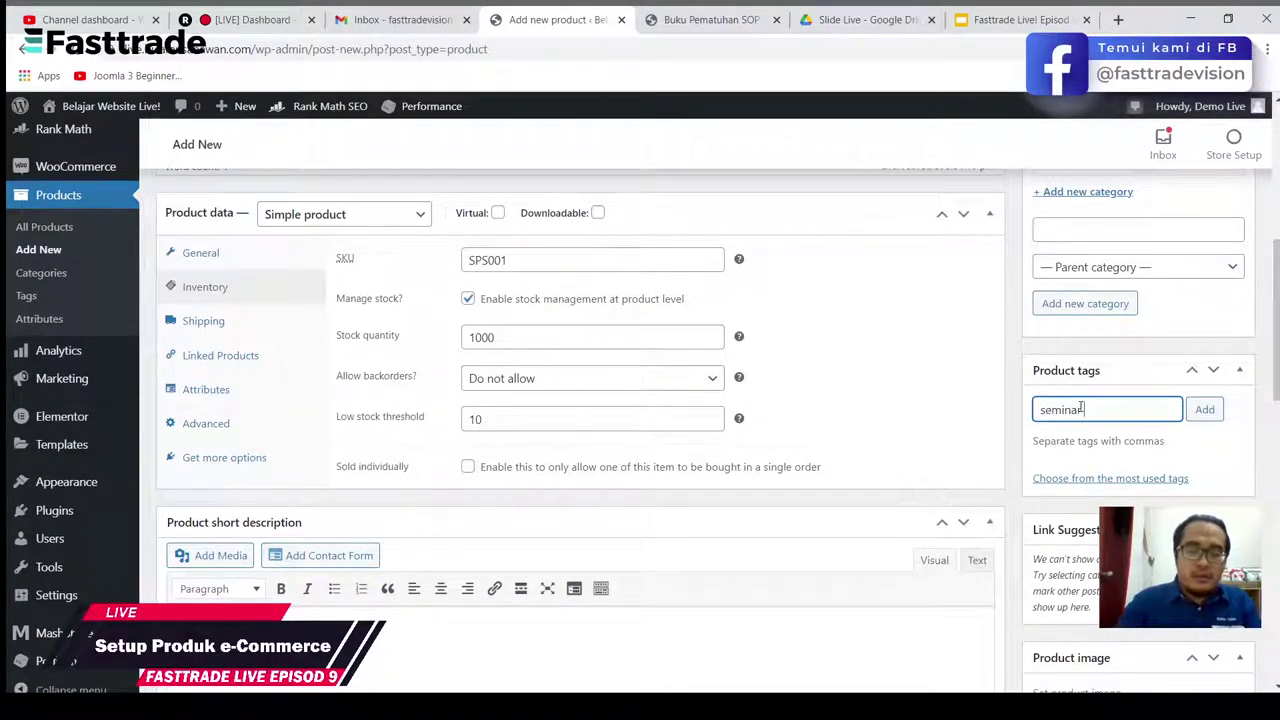
{"action": "type", "text": " SOP"}
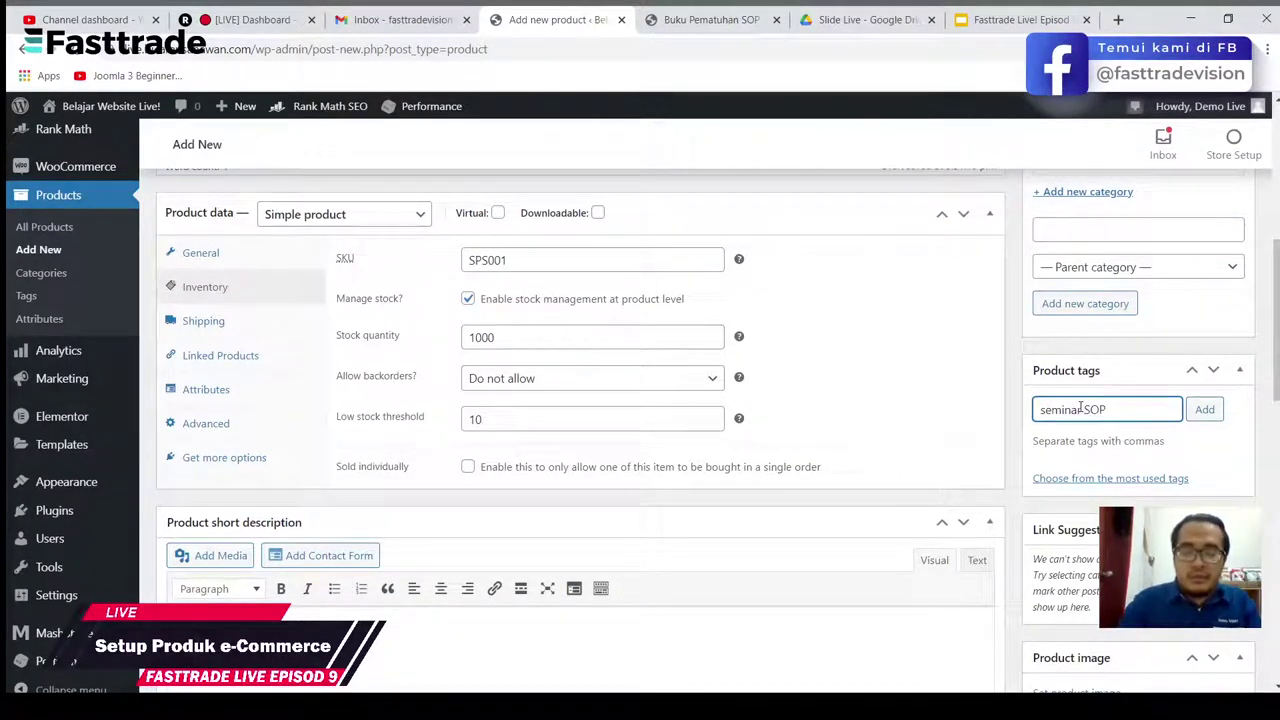
{"action": "type", "text": ", seminar p"}
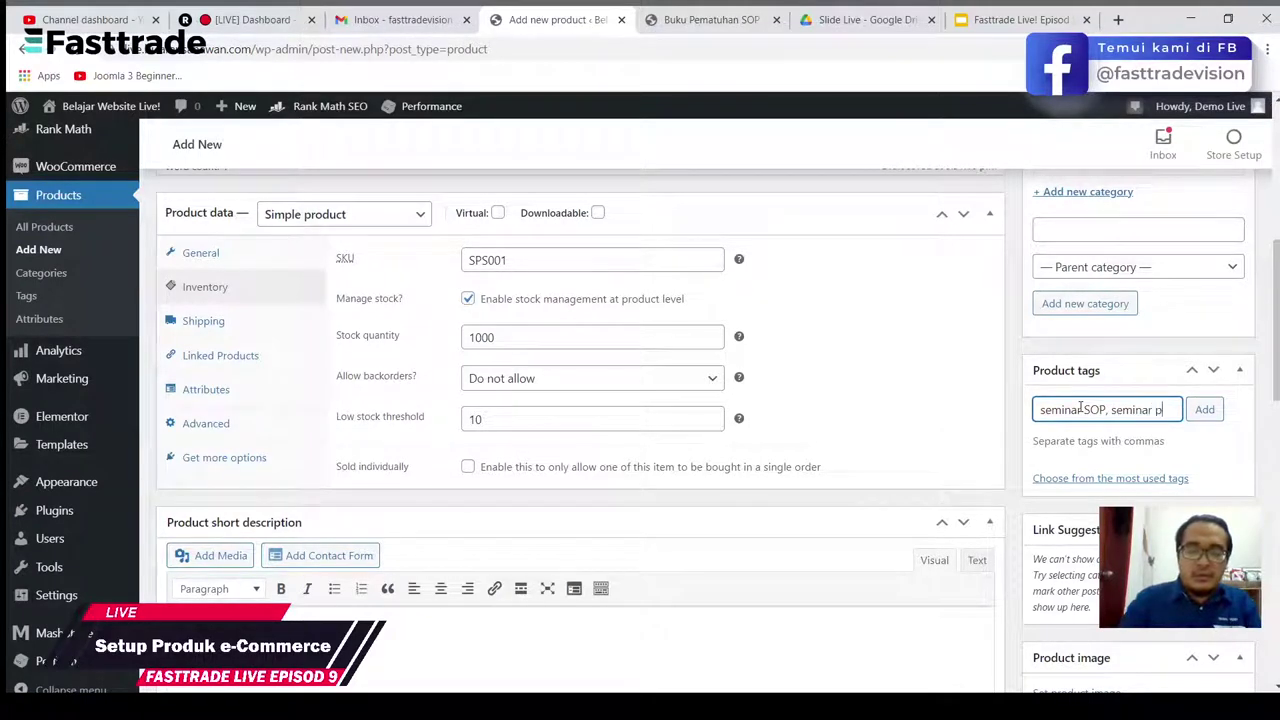
{"action": "type", "text": "ematuhan S"}
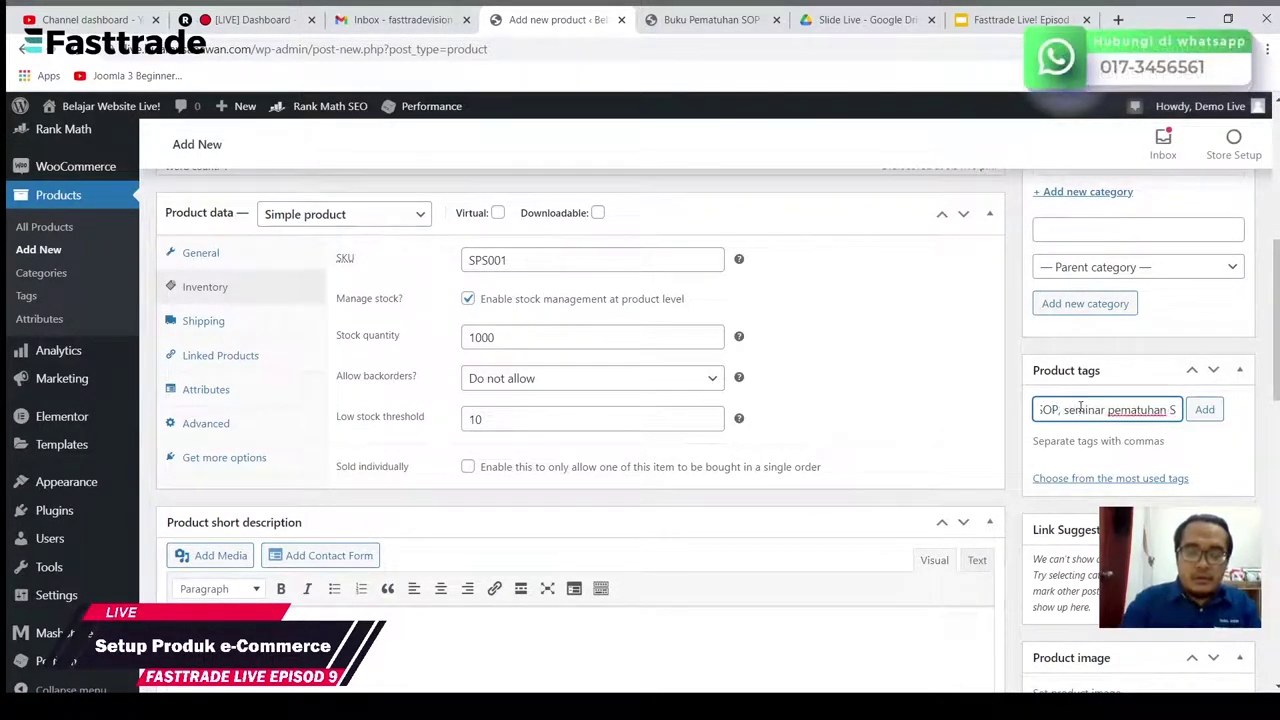
{"action": "type", "text": "OP"}
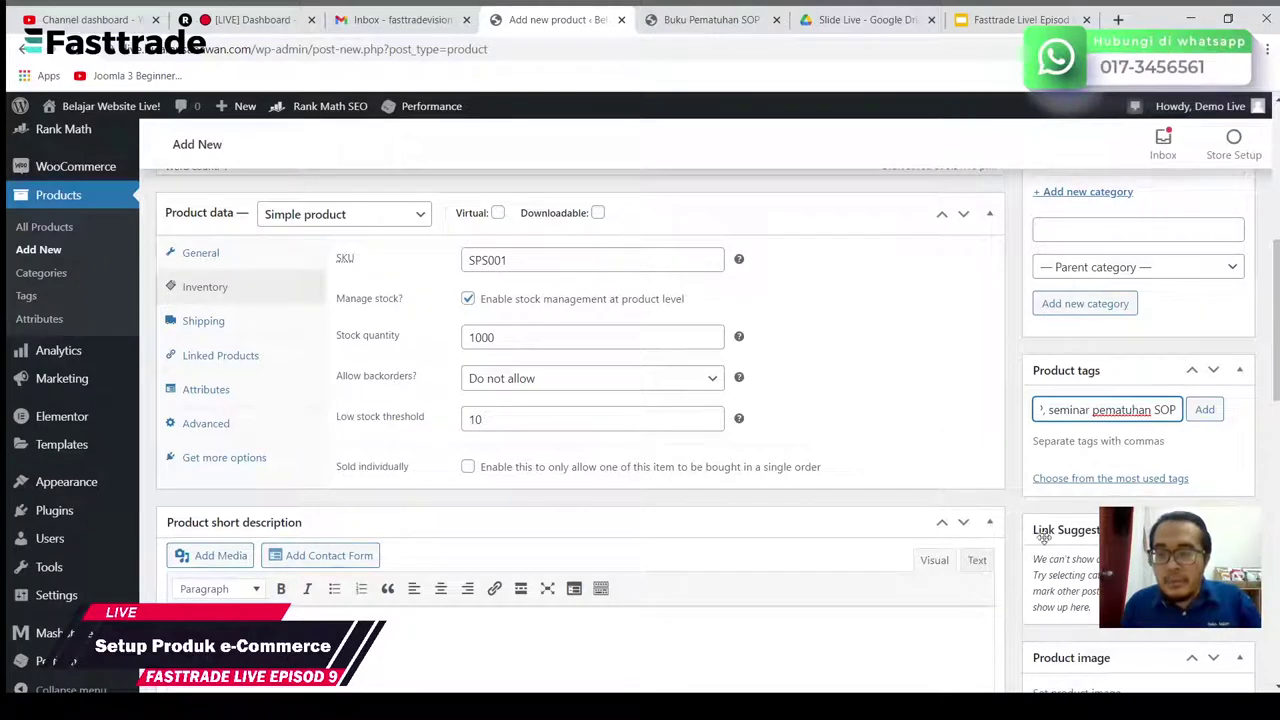
{"action": "left_click", "coordinate": [1207, 412]}
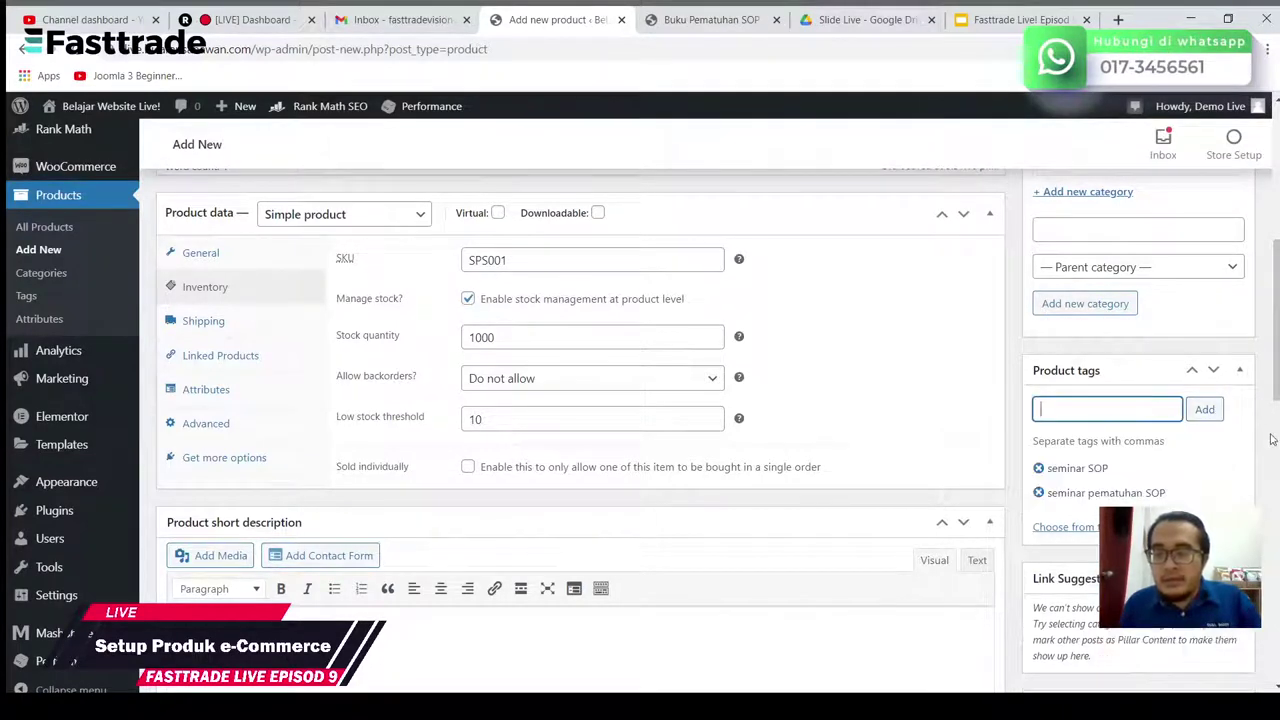
Step: Set the media library photo of the man buttoning his dark suit as the product image
{"action": "scroll", "coordinate": [1214, 415], "scroll_direction": "down", "scroll_amount": 3}
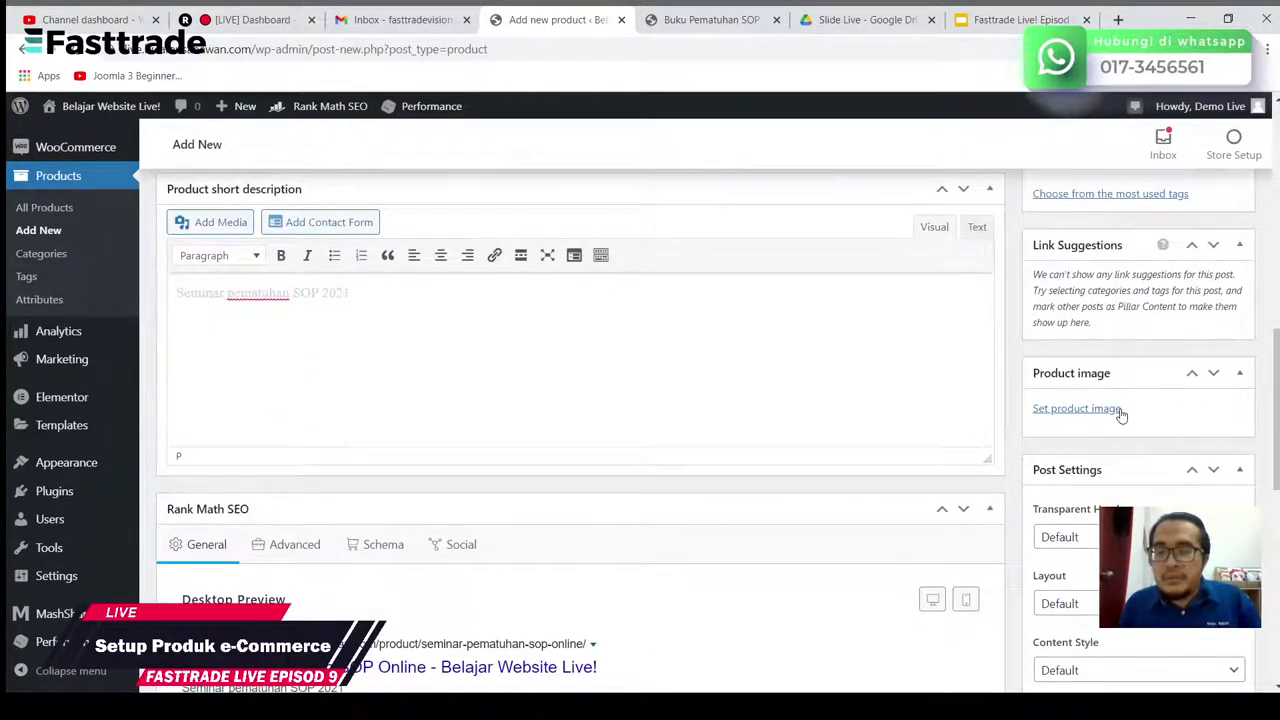
{"action": "left_click", "coordinate": [1118, 409]}
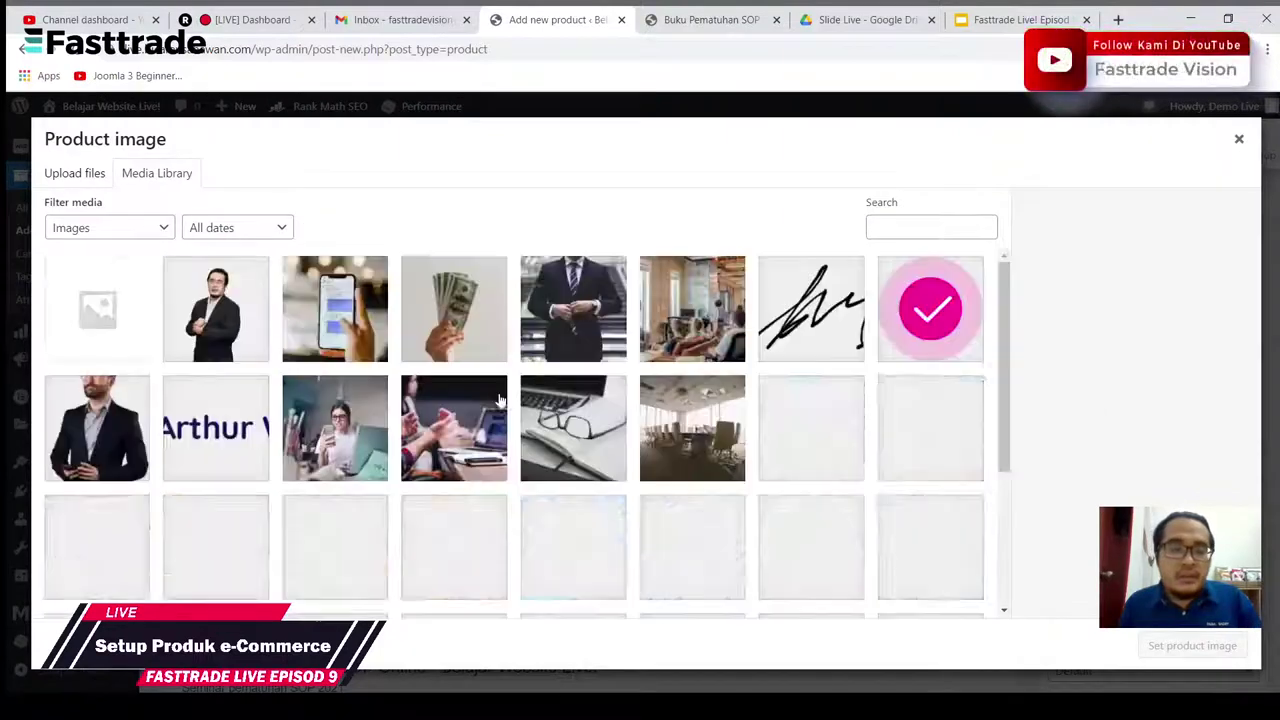
{"action": "left_click", "coordinate": [560, 322]}
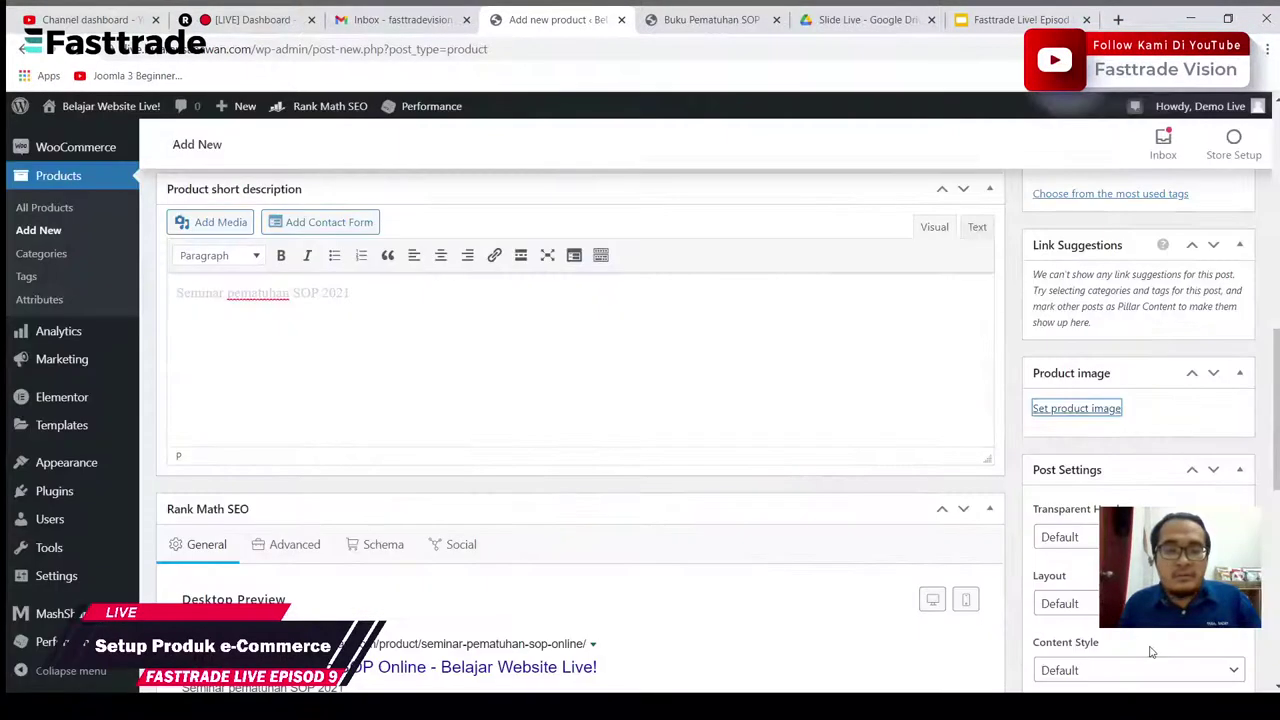
{"action": "left_click", "coordinate": [1190, 645]}
Step: Add the glasses-and-laptop, conference room and pool house photos from the media library to the product gallery
{"action": "scroll", "coordinate": [1115, 318], "scroll_direction": "down", "scroll_amount": 7}
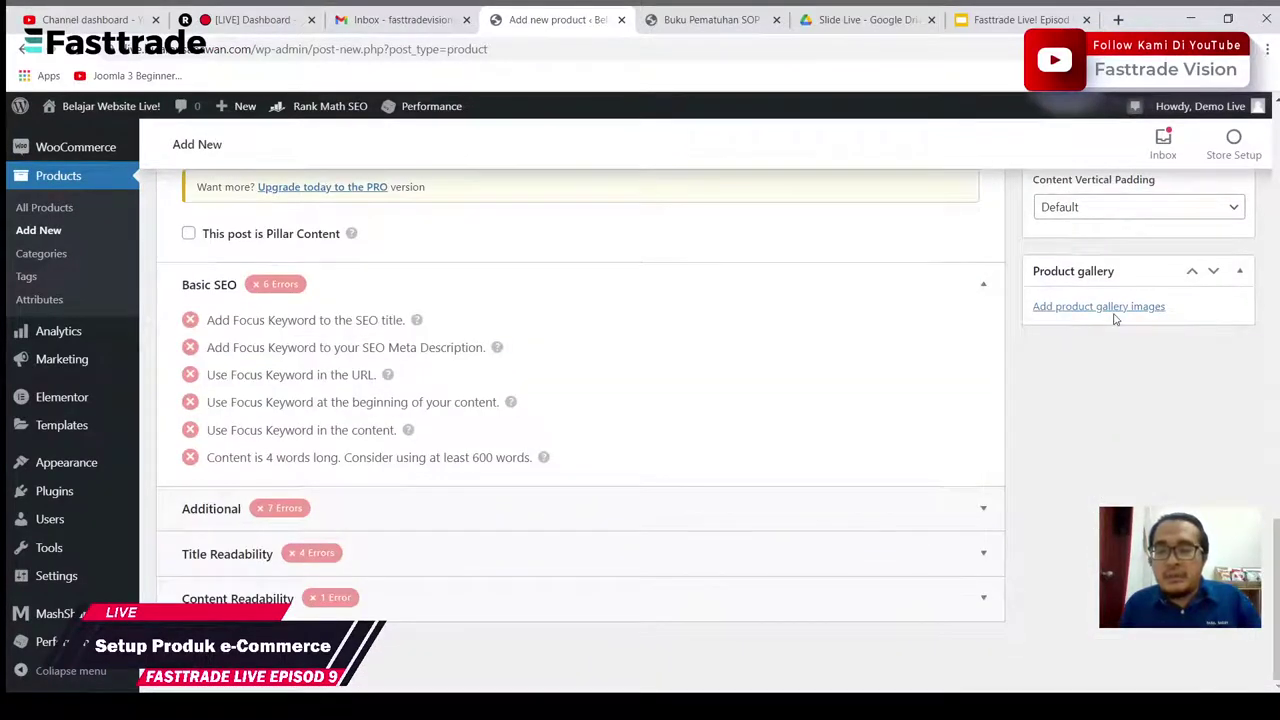
{"action": "left_click", "coordinate": [1110, 308]}
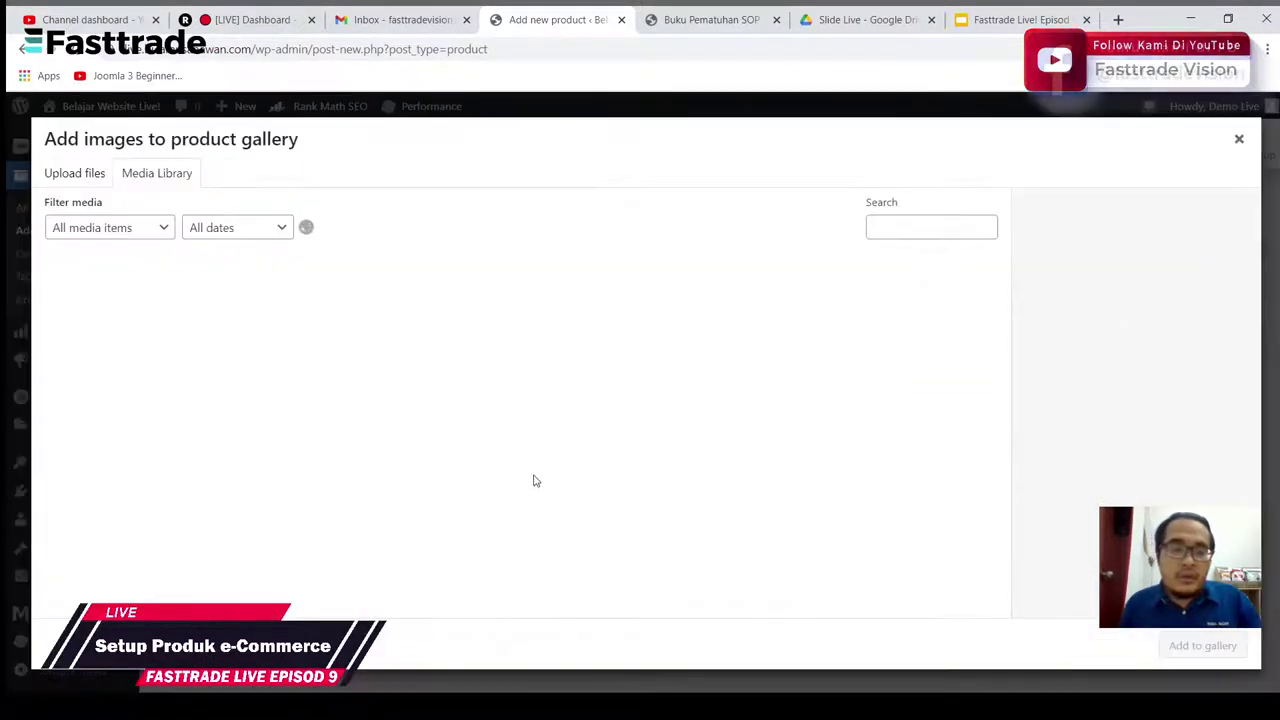
{"action": "scroll", "coordinate": [545, 374], "scroll_direction": "down", "scroll_amount": 1}
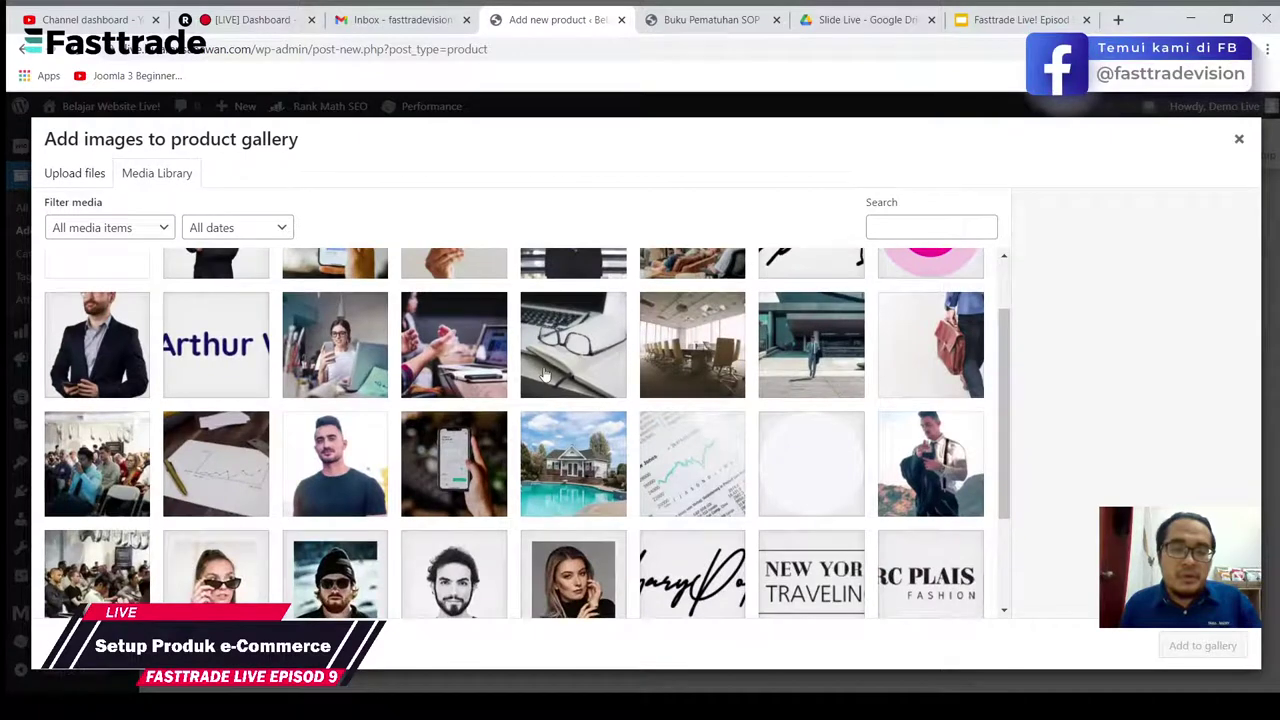
{"action": "left_click", "coordinate": [545, 374]}
{"action": "left_click", "coordinate": [668, 392]}
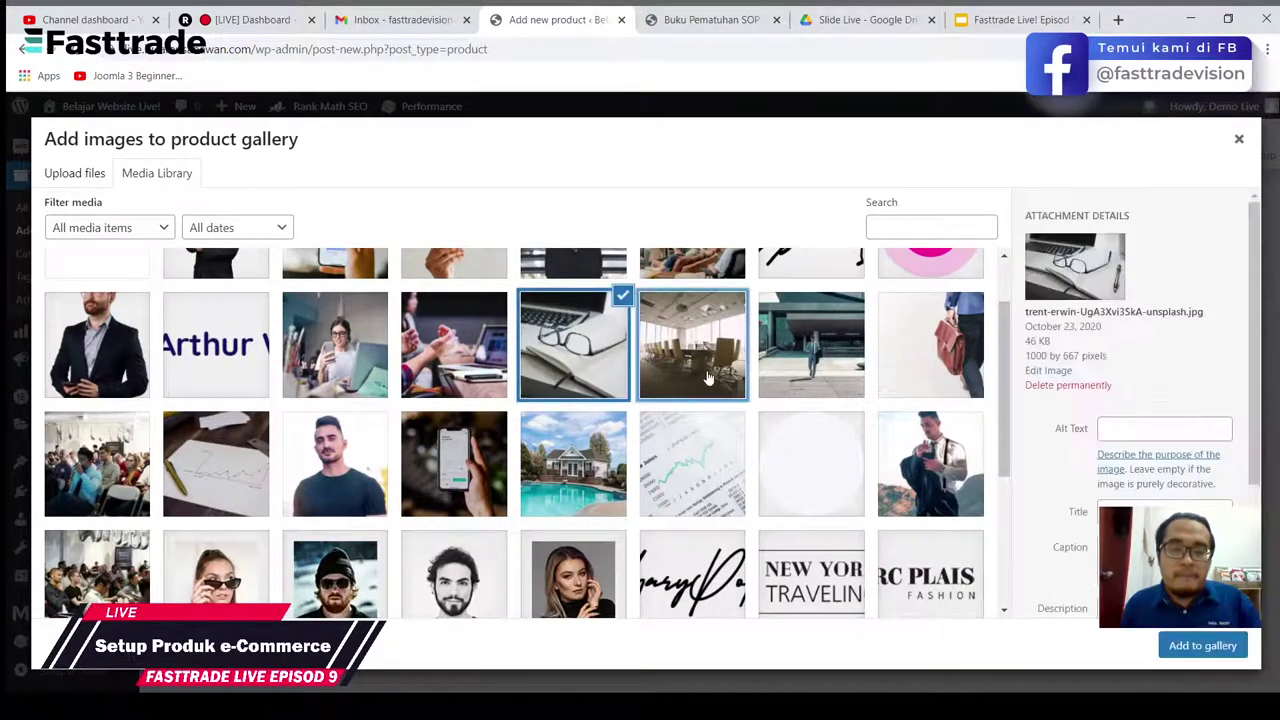
{"action": "left_click", "coordinate": [600, 470]}
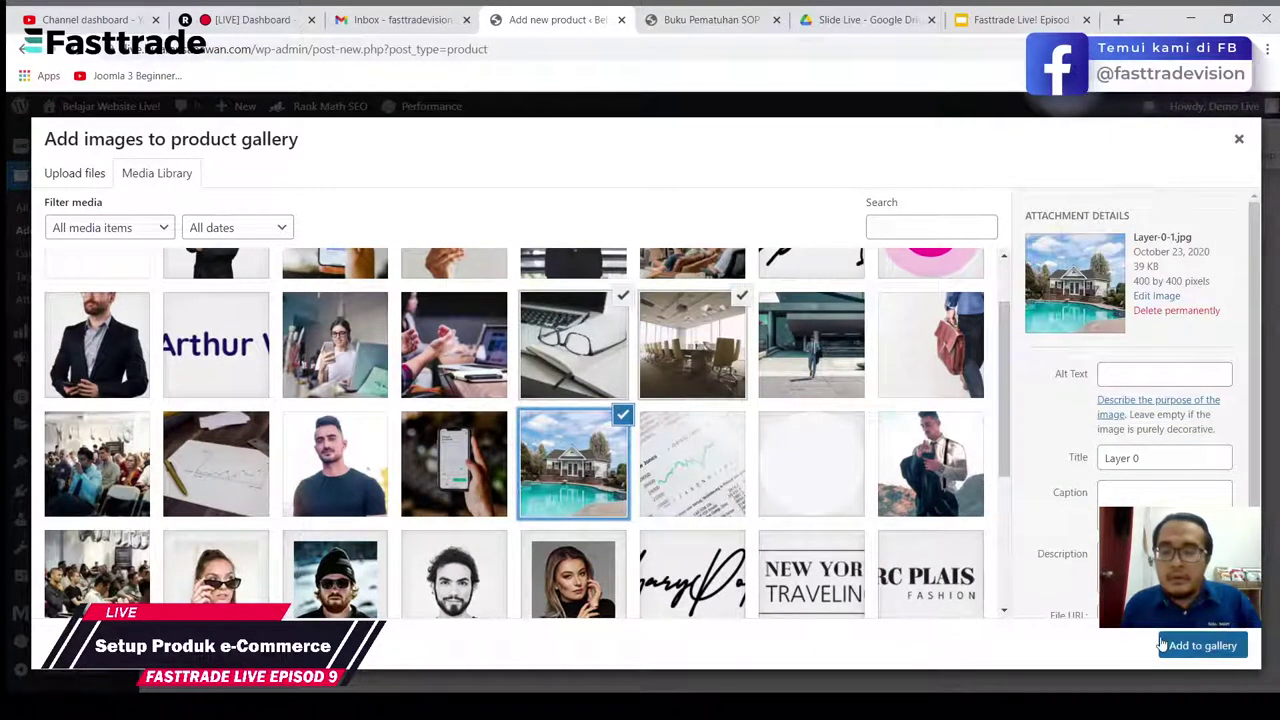
{"action": "left_click", "coordinate": [1165, 645]}
Step: Publish the seminar product and look over its saved prices, category and tags
{"action": "scroll", "coordinate": [1238, 422], "scroll_direction": "up", "scroll_amount": 20}
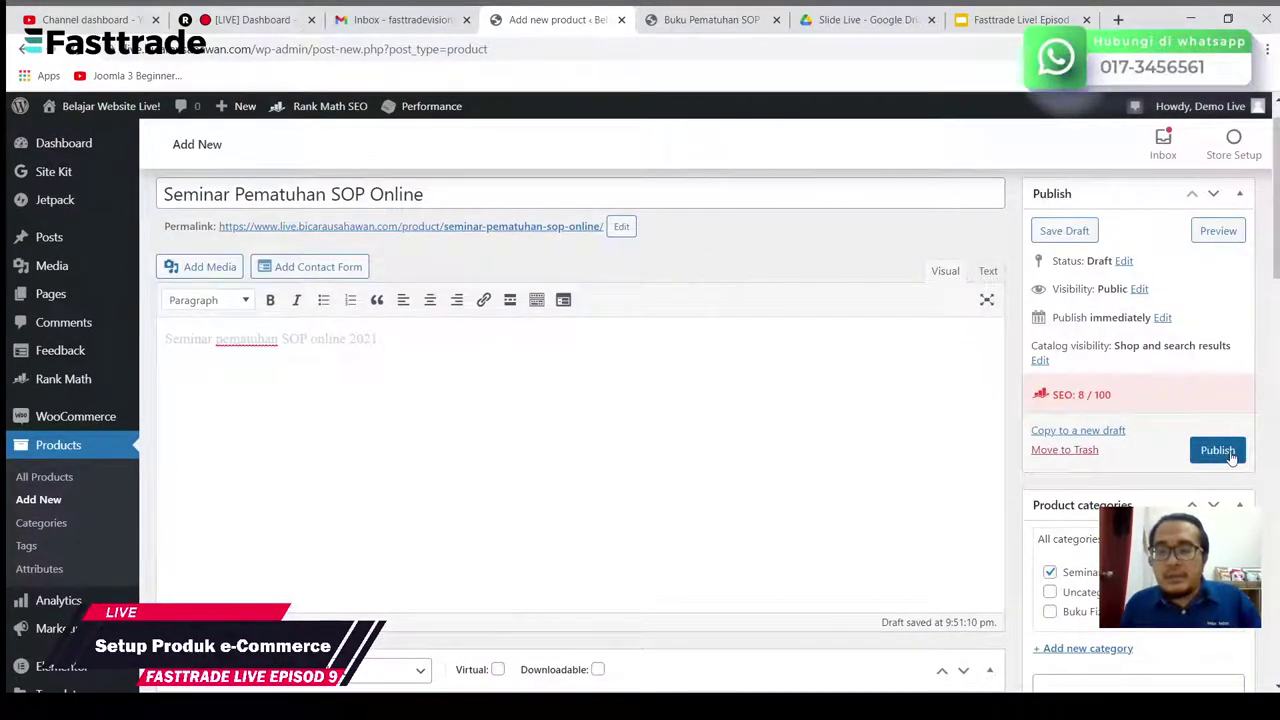
{"action": "left_click", "coordinate": [1228, 452]}
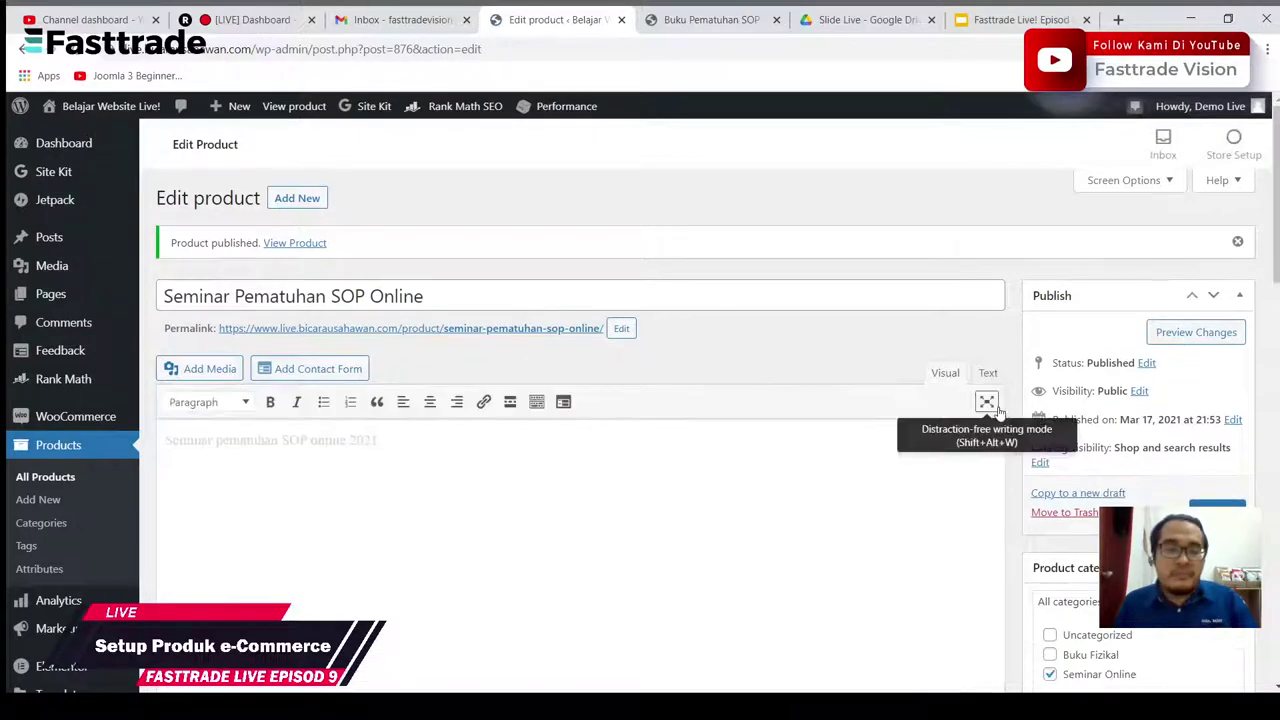
{"action": "scroll", "coordinate": [995, 413], "scroll_direction": "down", "scroll_amount": 3}
{"action": "scroll", "coordinate": [998, 413], "scroll_direction": "down", "scroll_amount": 2}
{"action": "scroll", "coordinate": [960, 416], "scroll_direction": "up", "scroll_amount": 1}
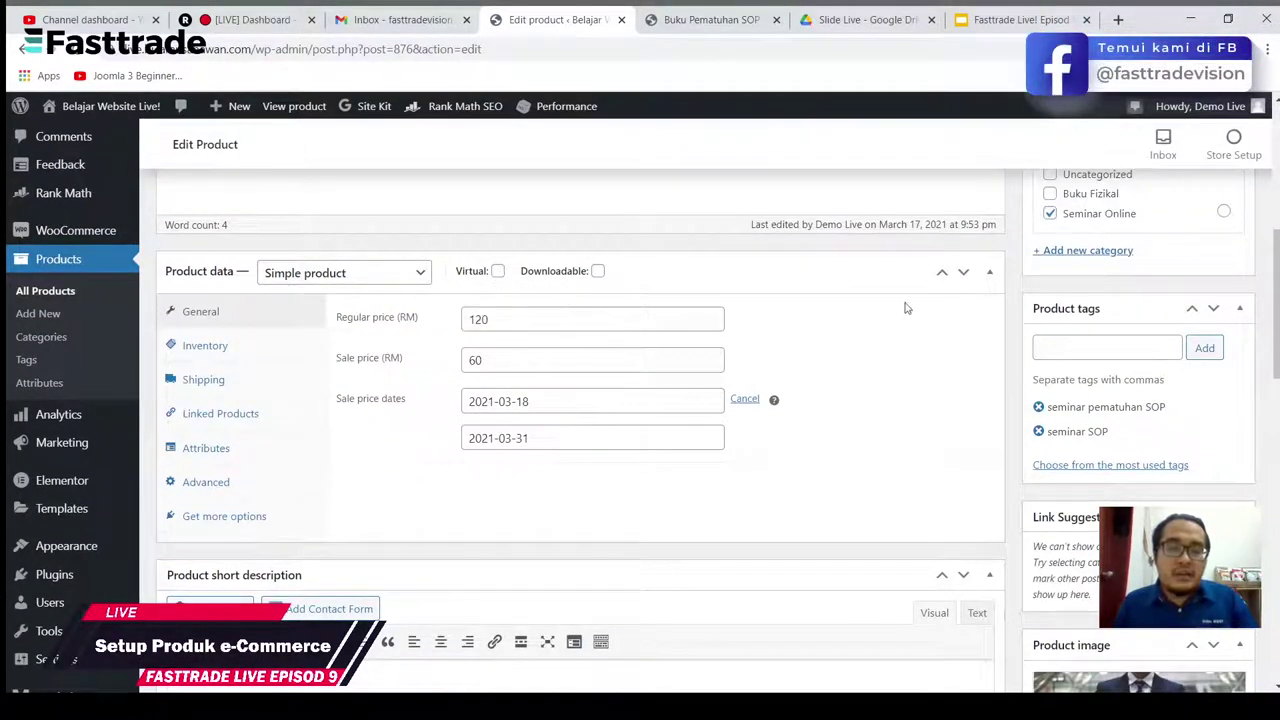
{"action": "scroll", "coordinate": [737, 404], "scroll_direction": "up", "scroll_amount": 3}
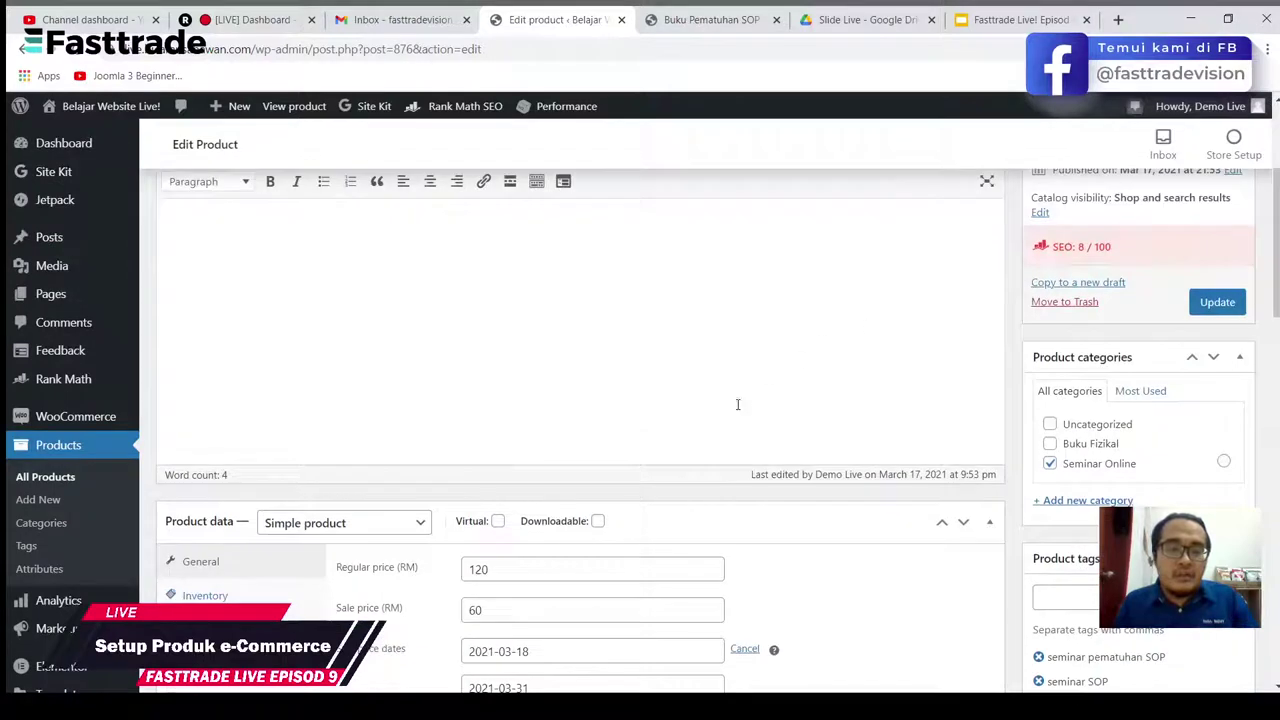
Step: Mark the seminar product as both virtual and downloadable
{"action": "left_click", "coordinate": [498, 522]}
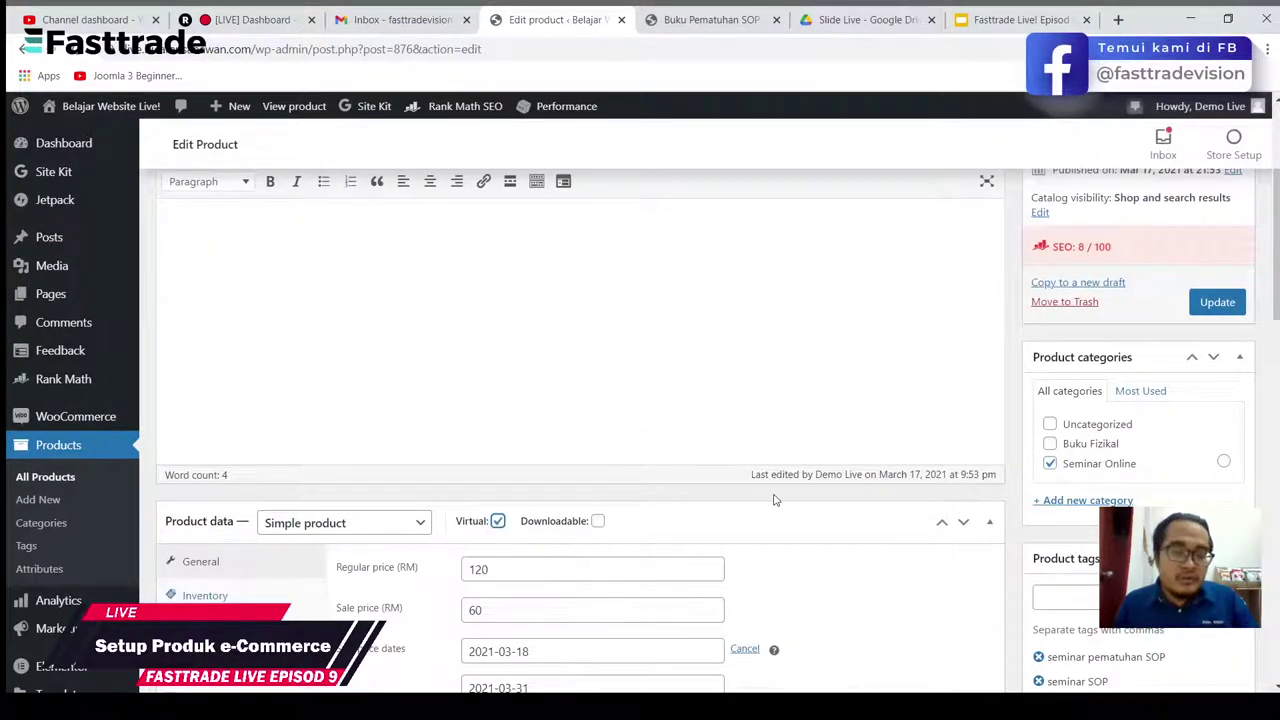
{"action": "scroll", "coordinate": [754, 502], "scroll_direction": "up", "scroll_amount": 2}
{"action": "scroll", "coordinate": [700, 490], "scroll_direction": "down", "scroll_amount": 3}
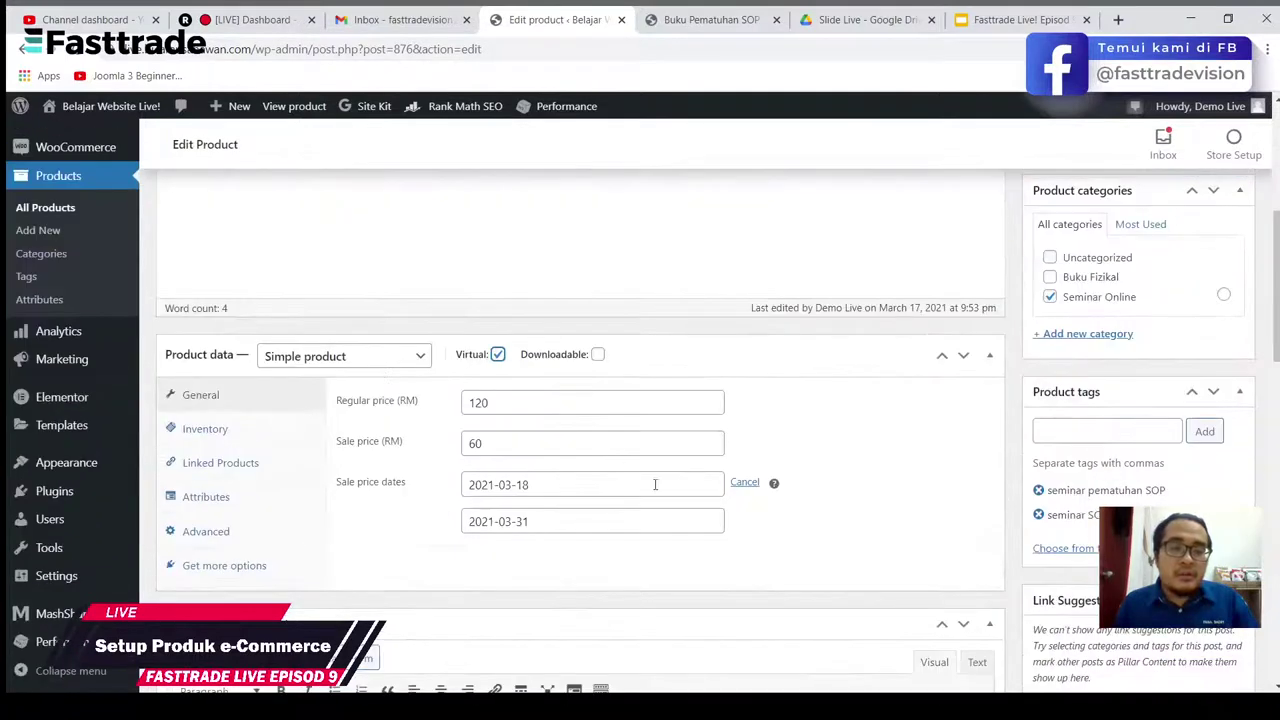
{"action": "left_click", "coordinate": [598, 355]}
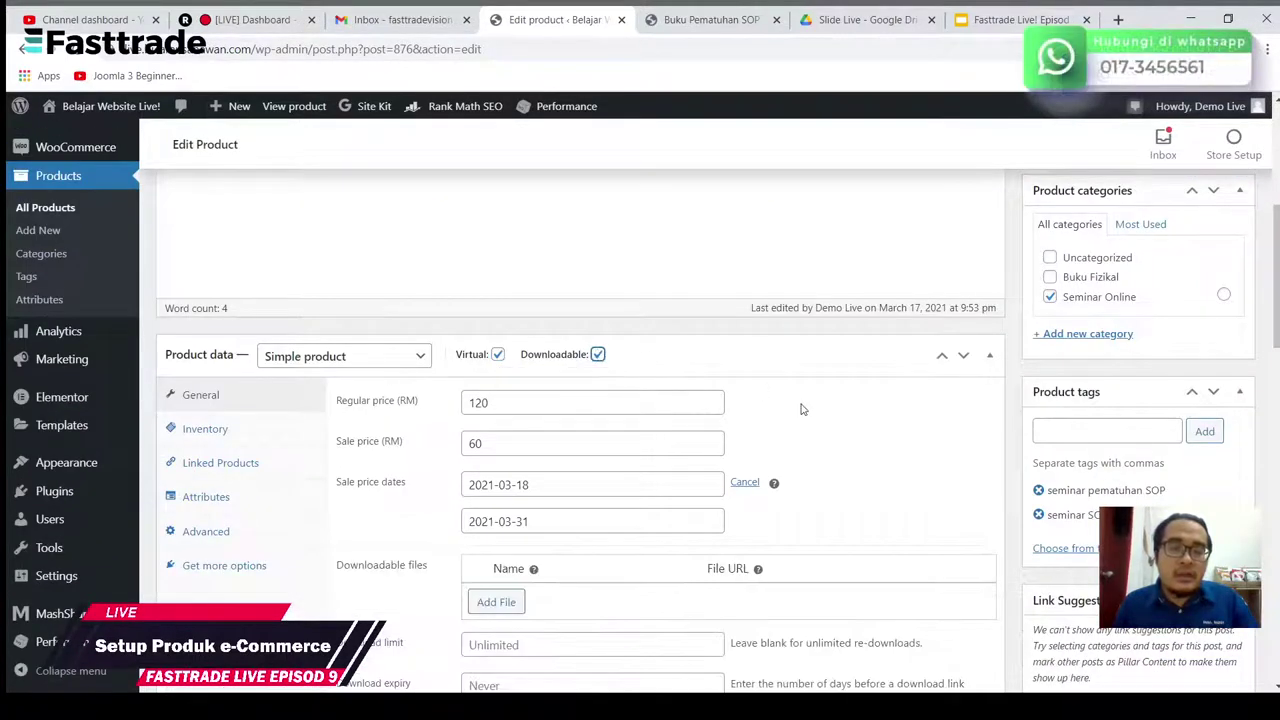
Step: Add a downloadable file entry named "Tiket Seminar Anda" to the seminar product
{"action": "scroll", "coordinate": [600, 360], "scroll_direction": "down", "scroll_amount": 3}
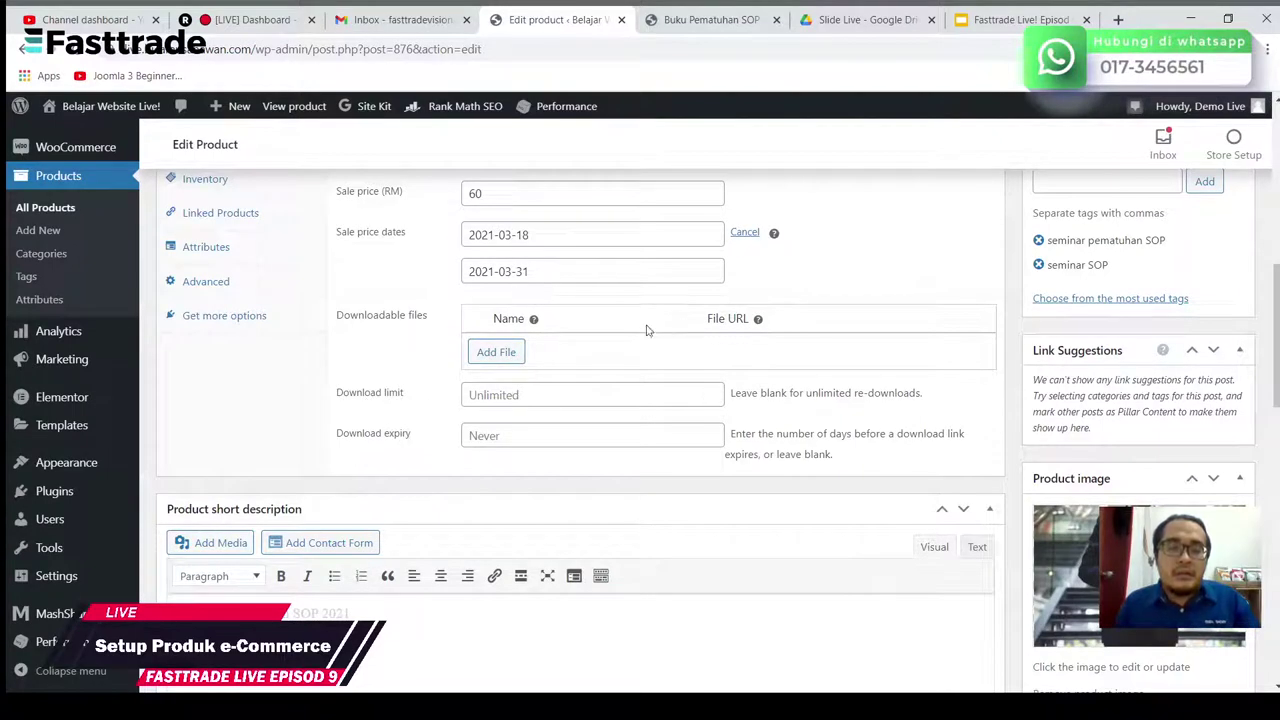
{"action": "left_click", "coordinate": [504, 355]}
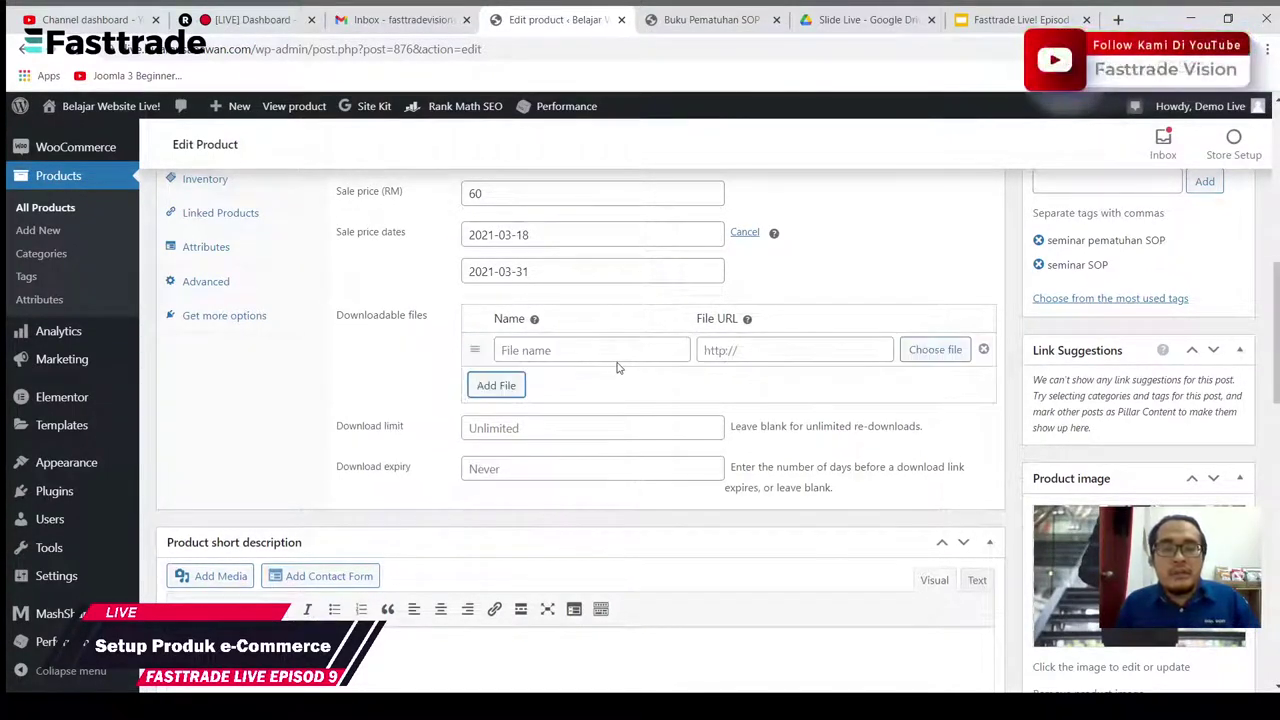
{"action": "left_click", "coordinate": [567, 350]}
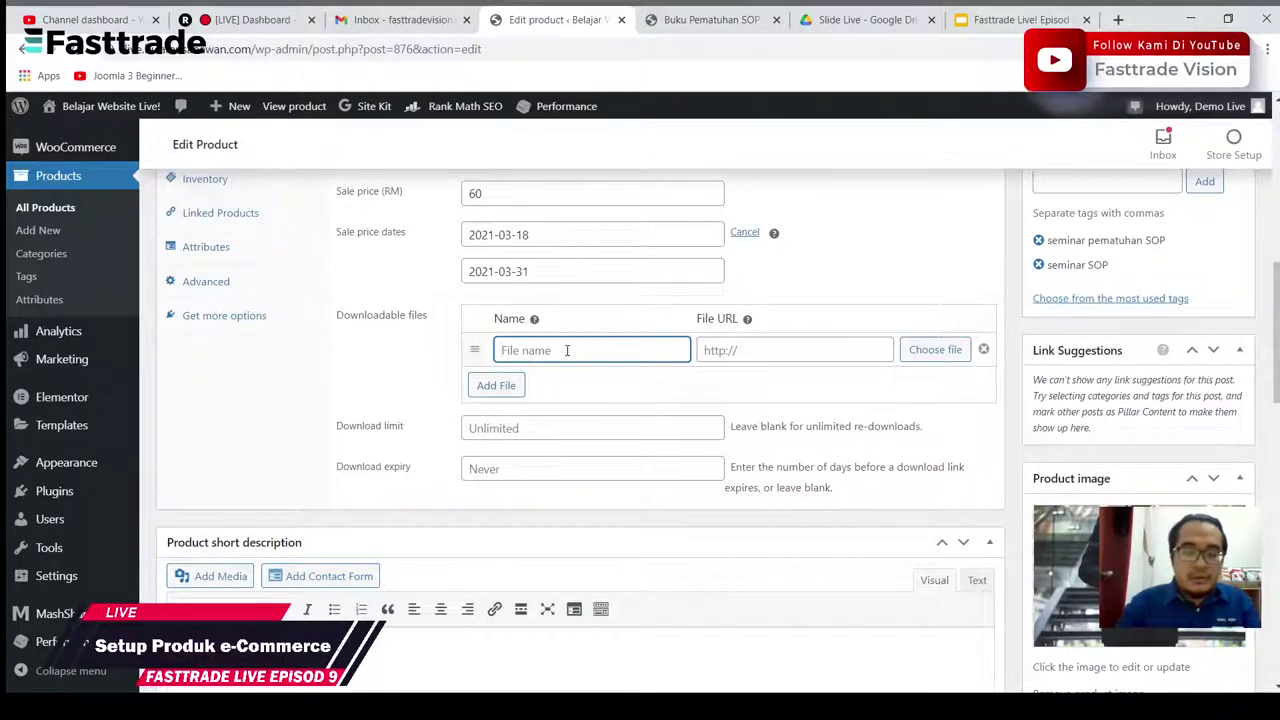
{"action": "type", "text": "Tiket"}
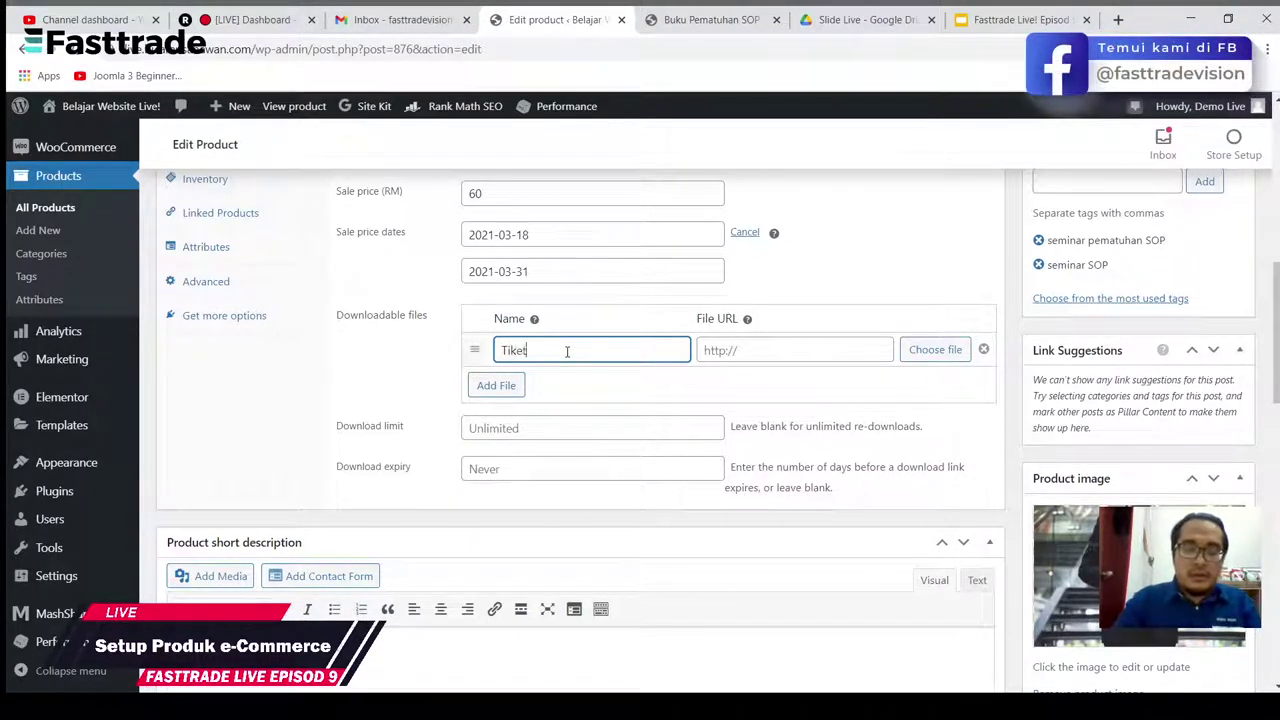
{"action": "type", "text": " s"}
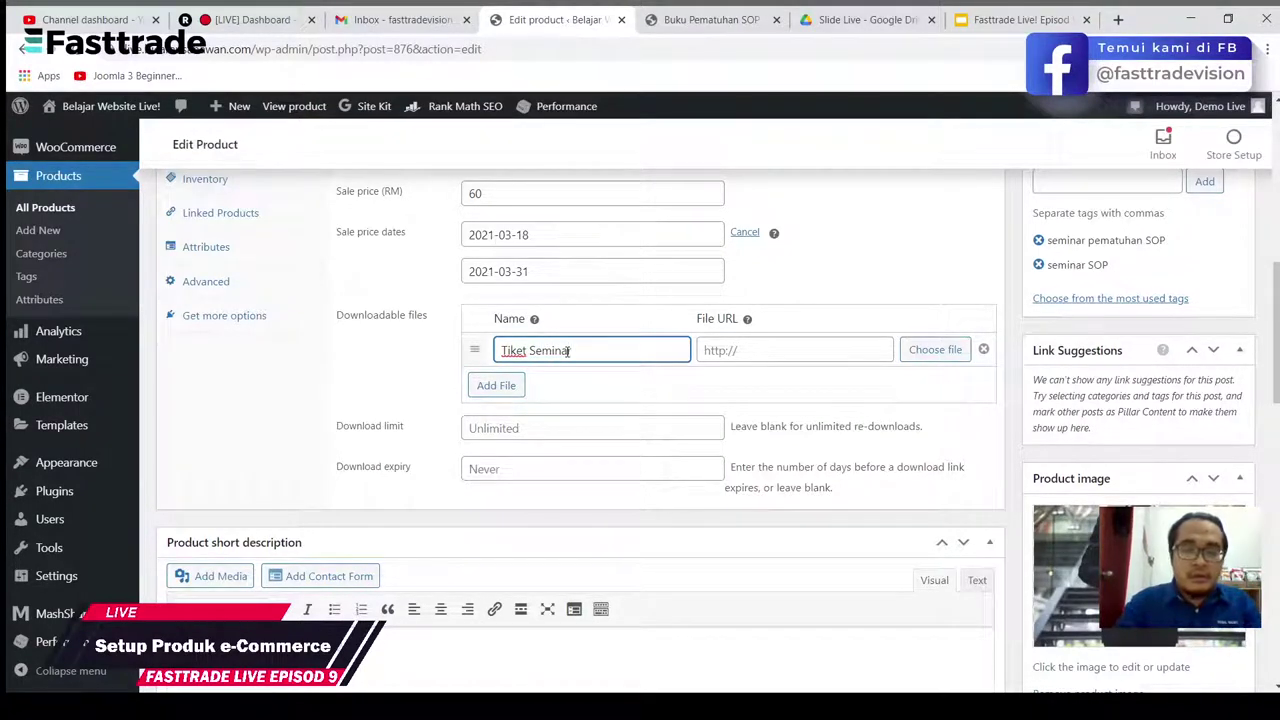
{"action": "type", "text": "eminar Anda"}
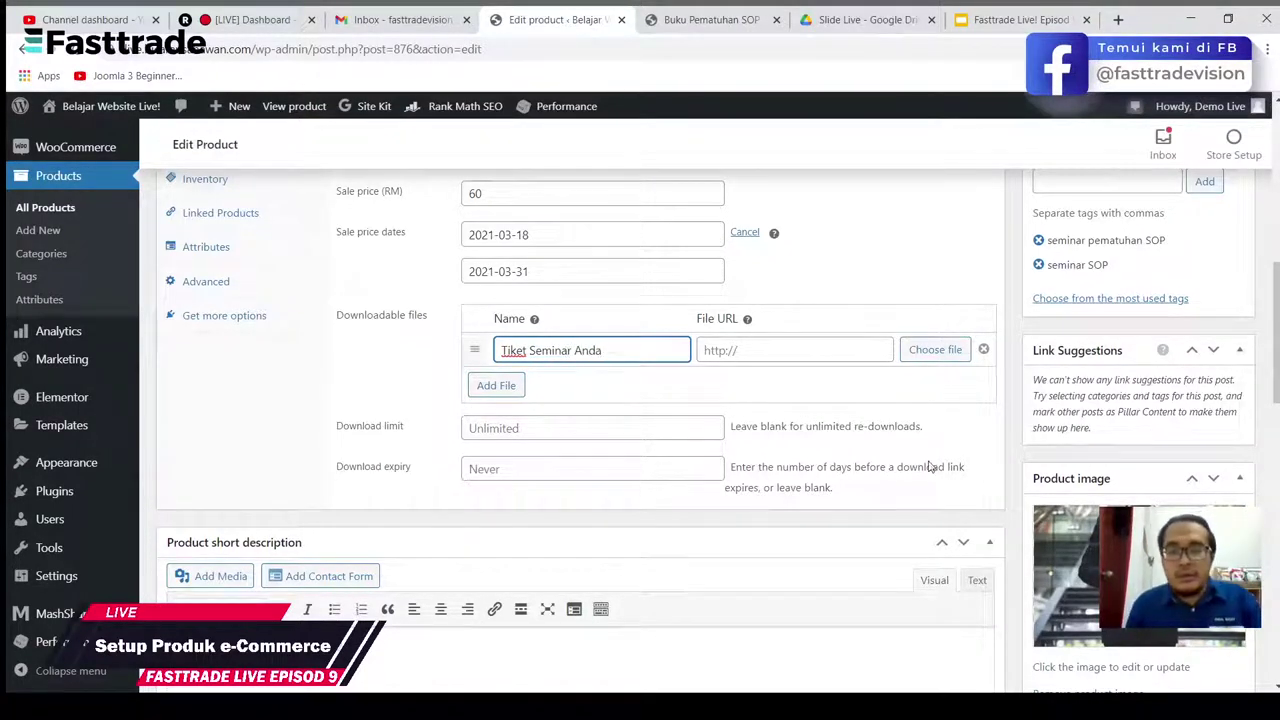
{"action": "left_click", "coordinate": [735, 351]}
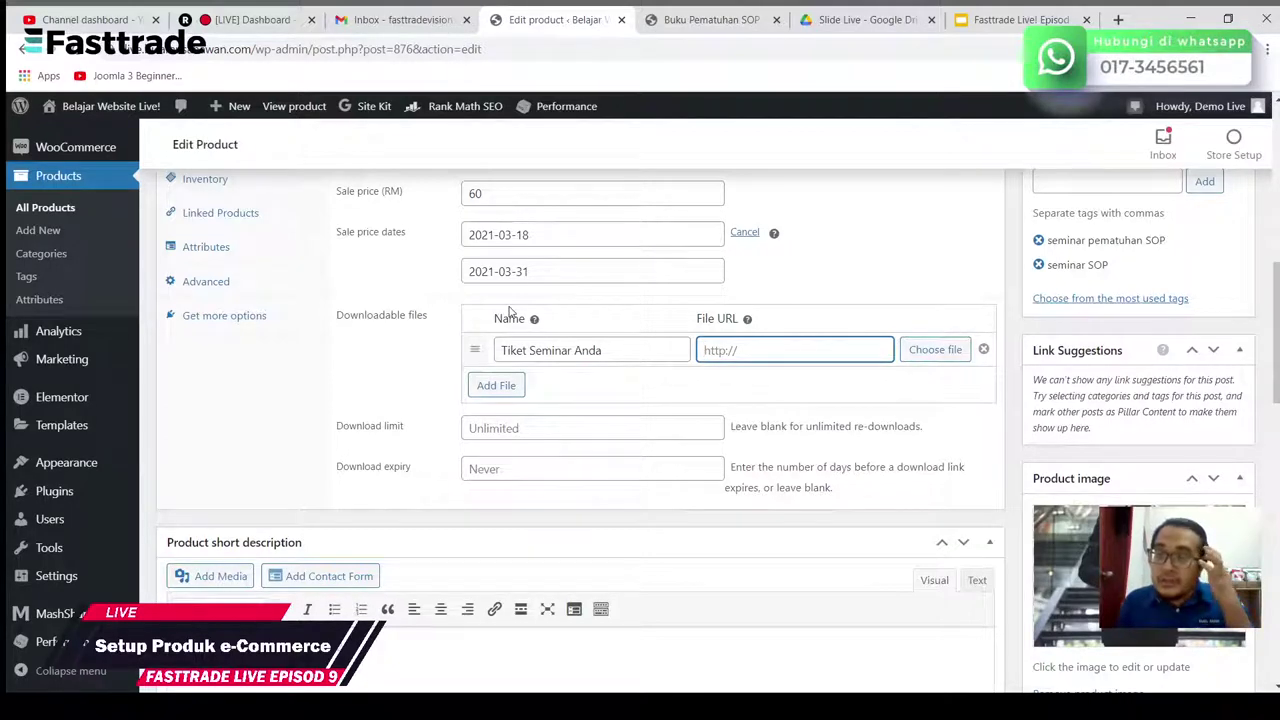
{"action": "left_click", "coordinate": [910, 351]}
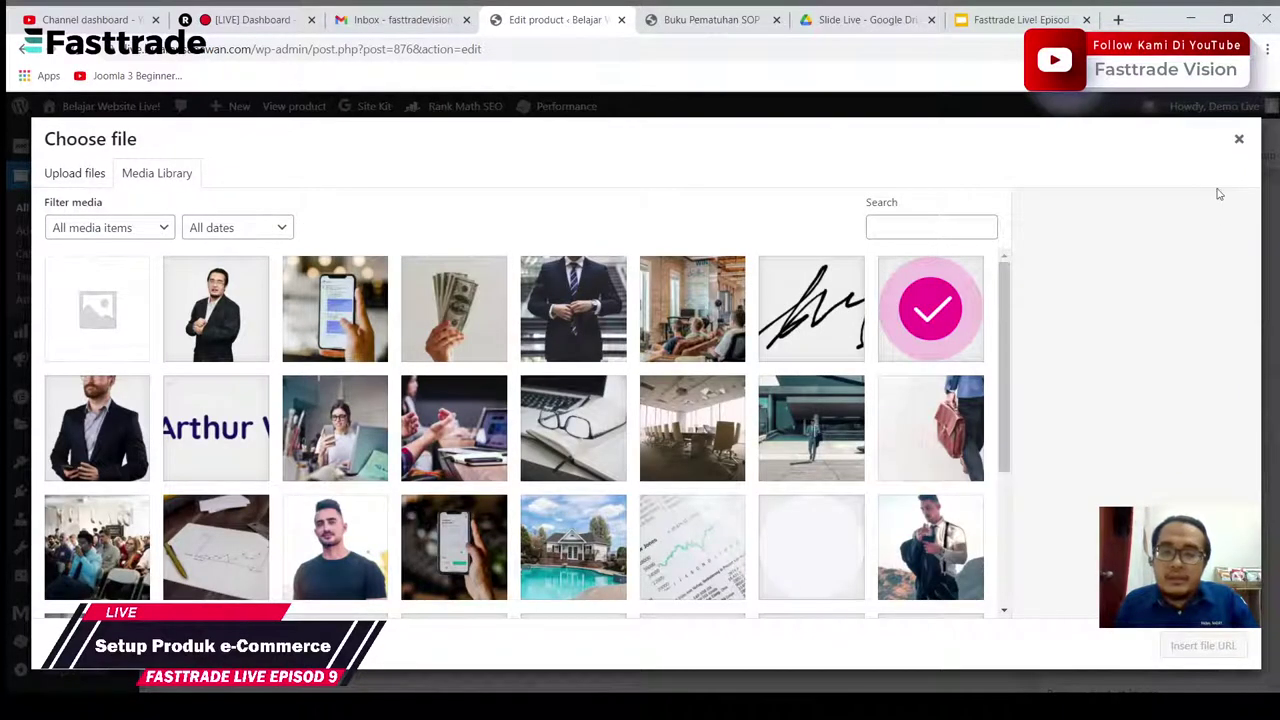
{"action": "left_click", "coordinate": [1237, 142]}
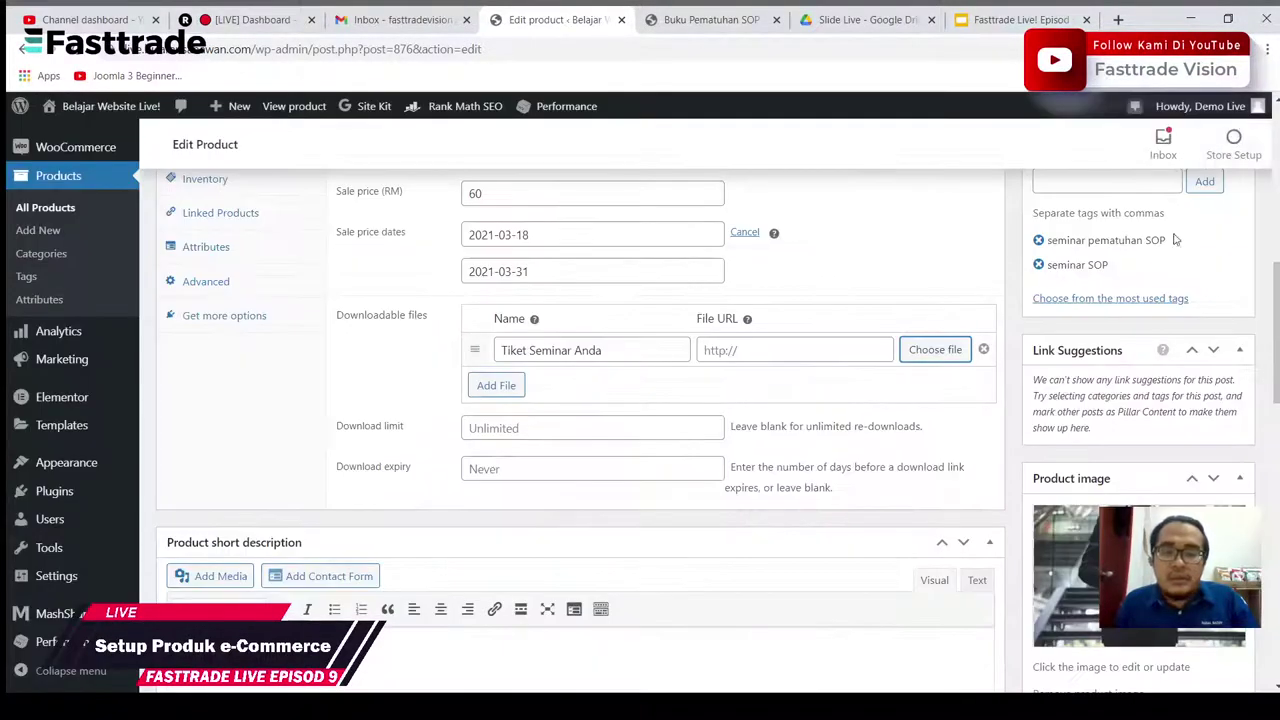
Step: Paste the copied Google Forms link as the file URL of the "Tiket Seminar Anda" download
{"action": "left_click", "coordinate": [742, 355]}
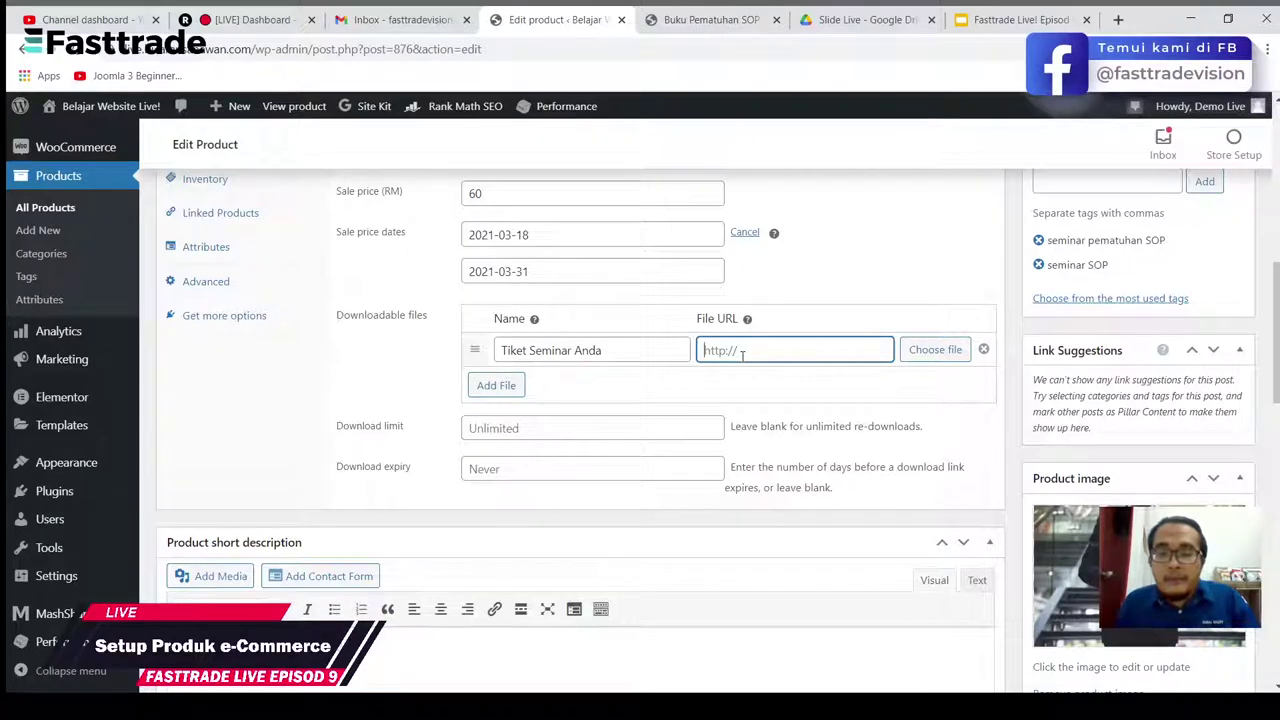
{"action": "key", "text": "ctrl+v"}
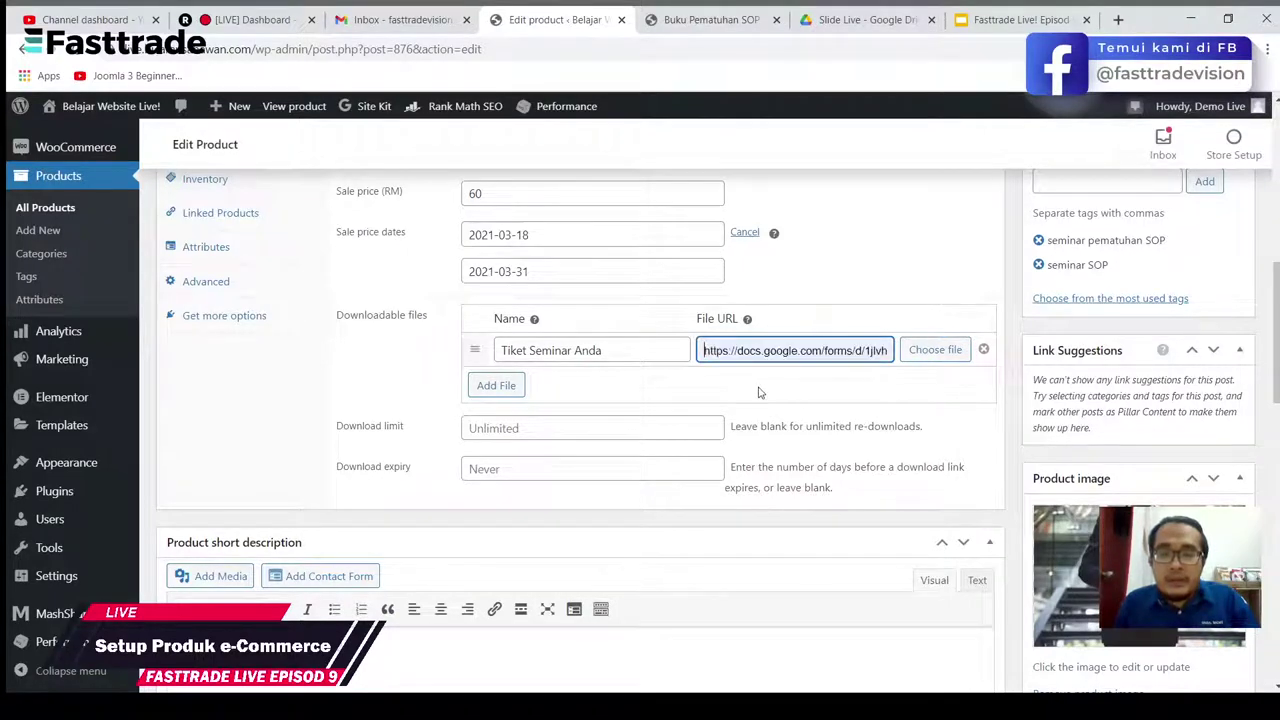
{"action": "left_click", "coordinate": [786, 395]}
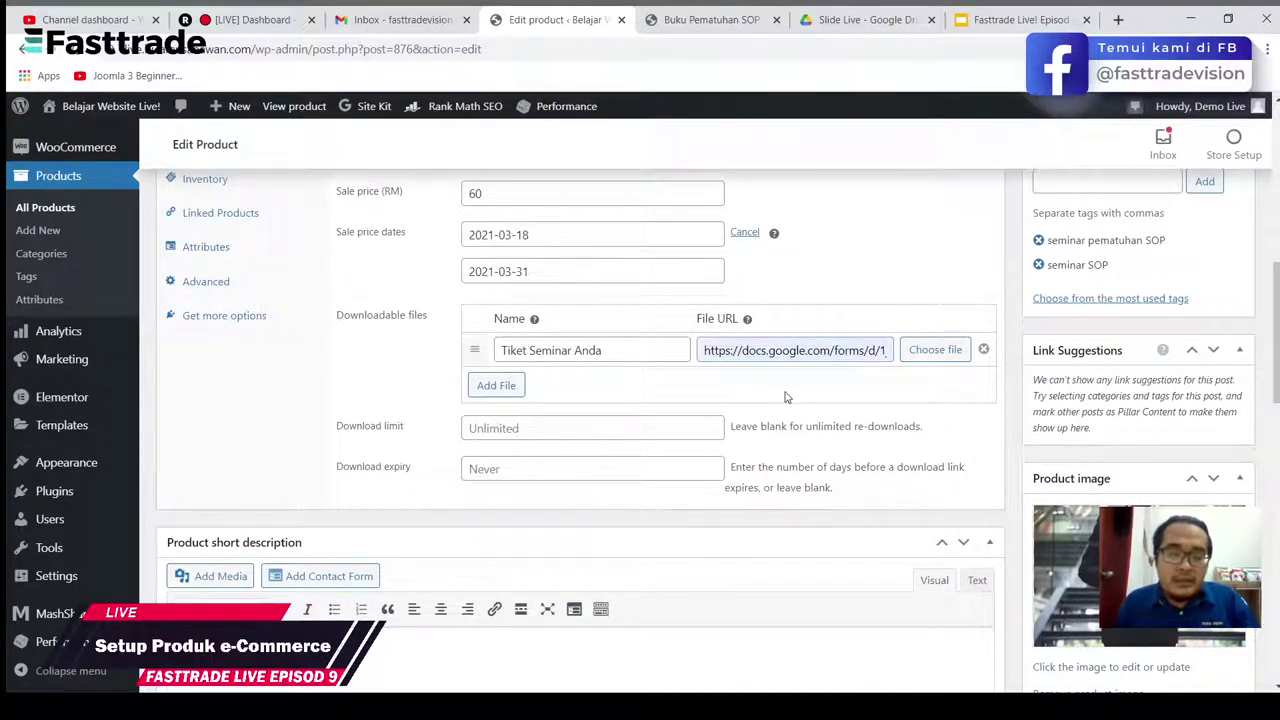
{"action": "left_click", "coordinate": [519, 389]}
{"action": "left_click", "coordinate": [571, 374]}
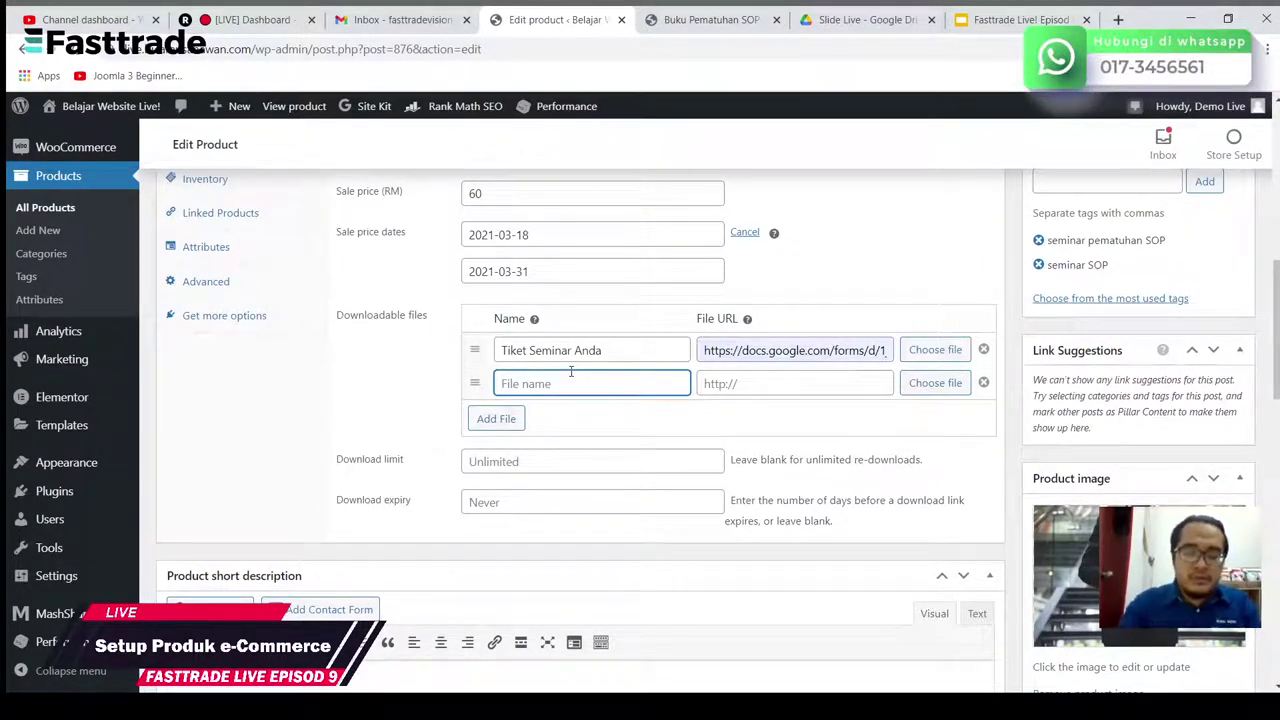
{"action": "type", "text": "Ebook"}
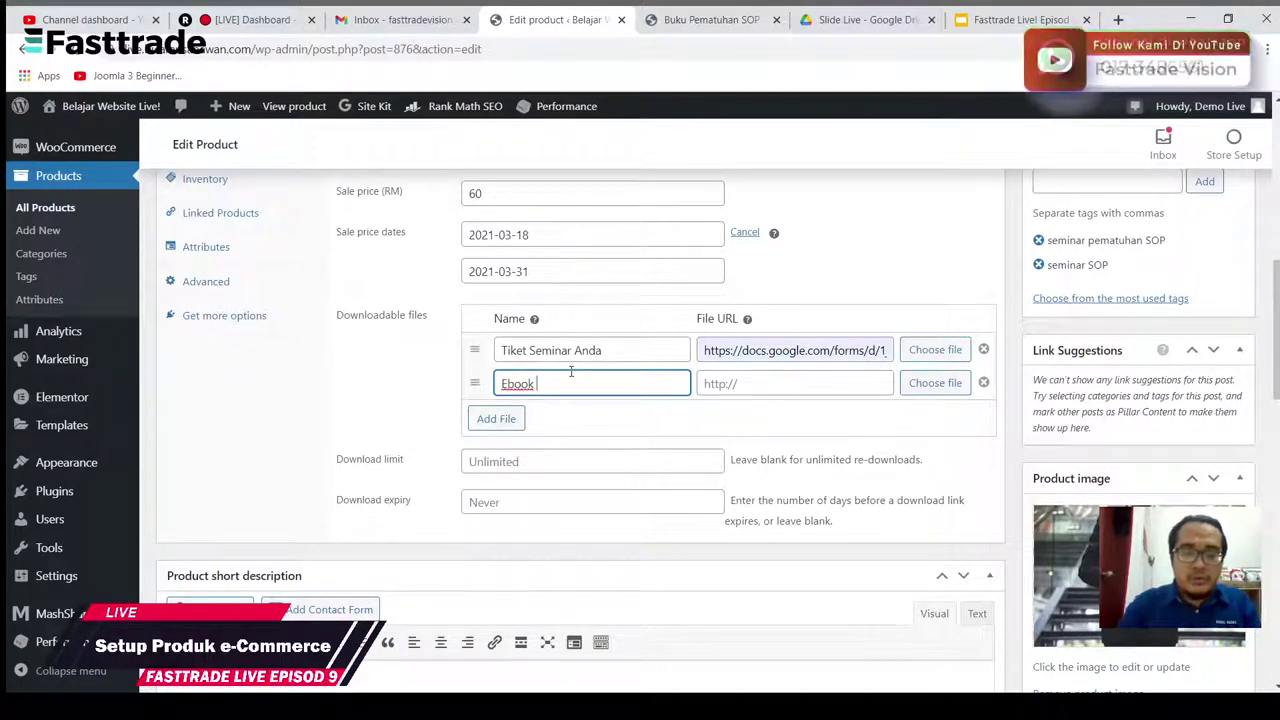
{"action": "type", "text": " Aktiviti Seminar"}
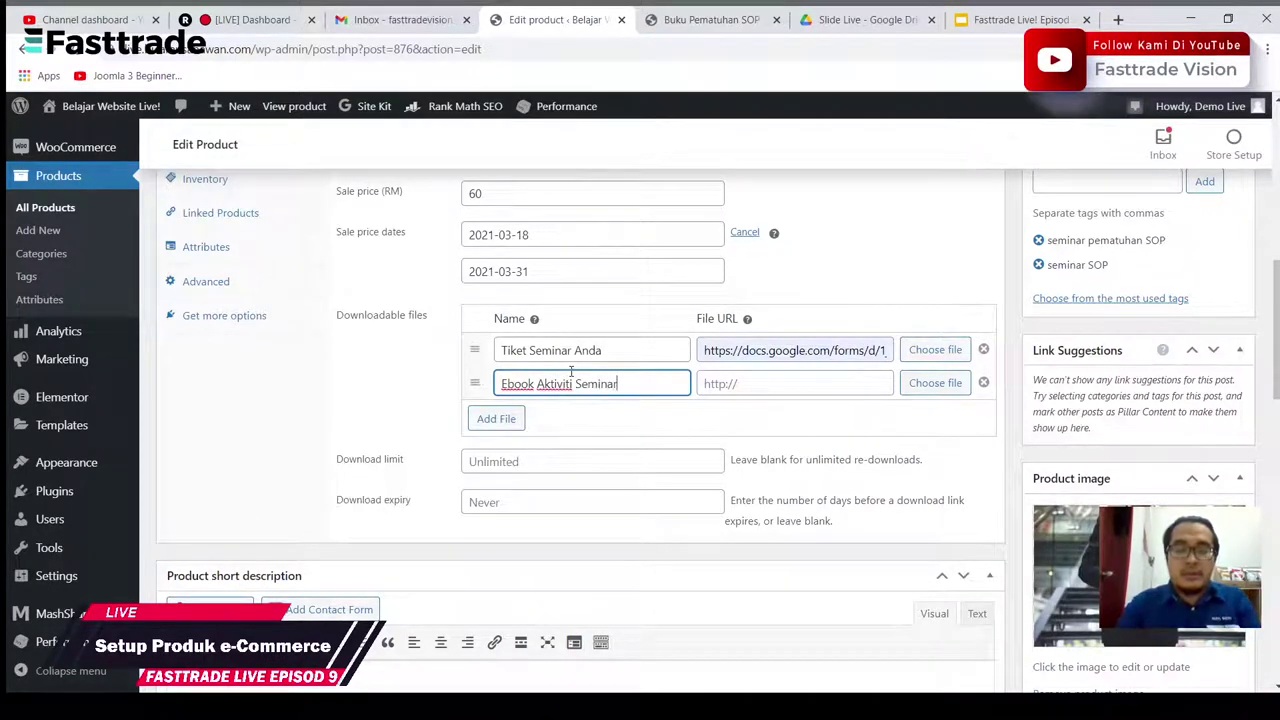
{"action": "left_click", "coordinate": [826, 378]}
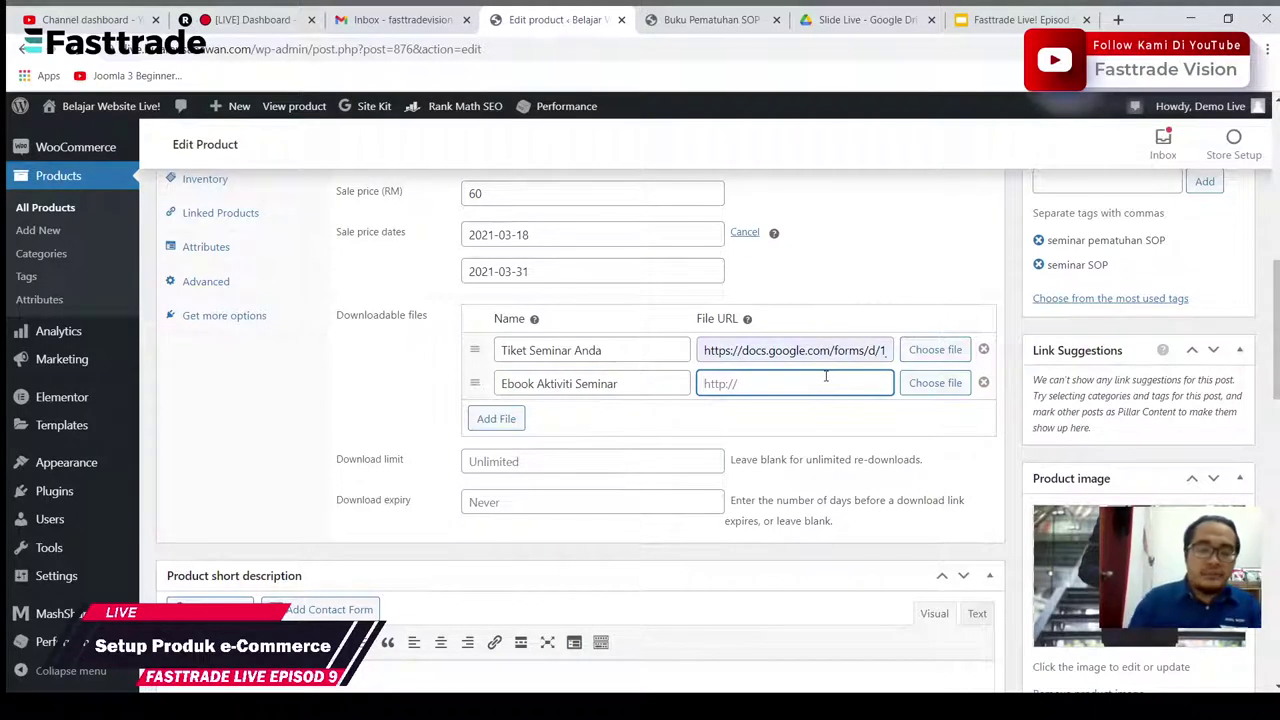
{"action": "type", "text": "https"}
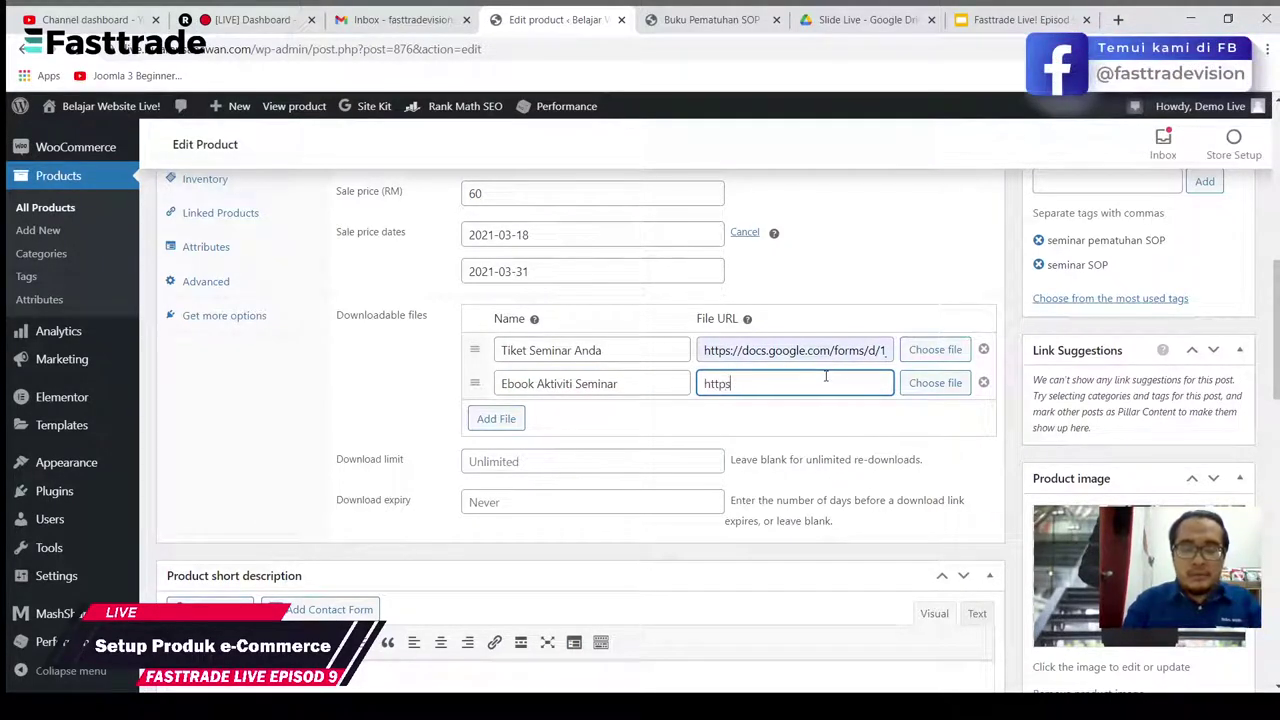
{"action": "type", "text": "://"}
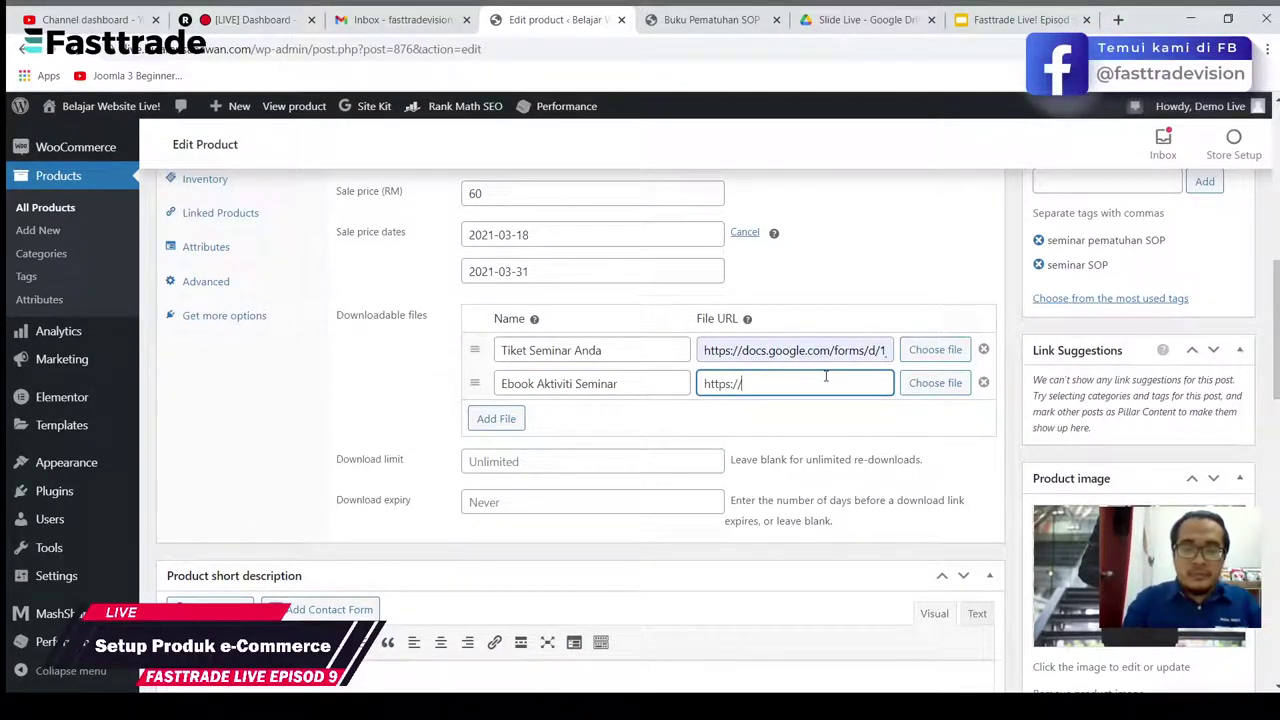
{"action": "type", "text": "google.com/"}
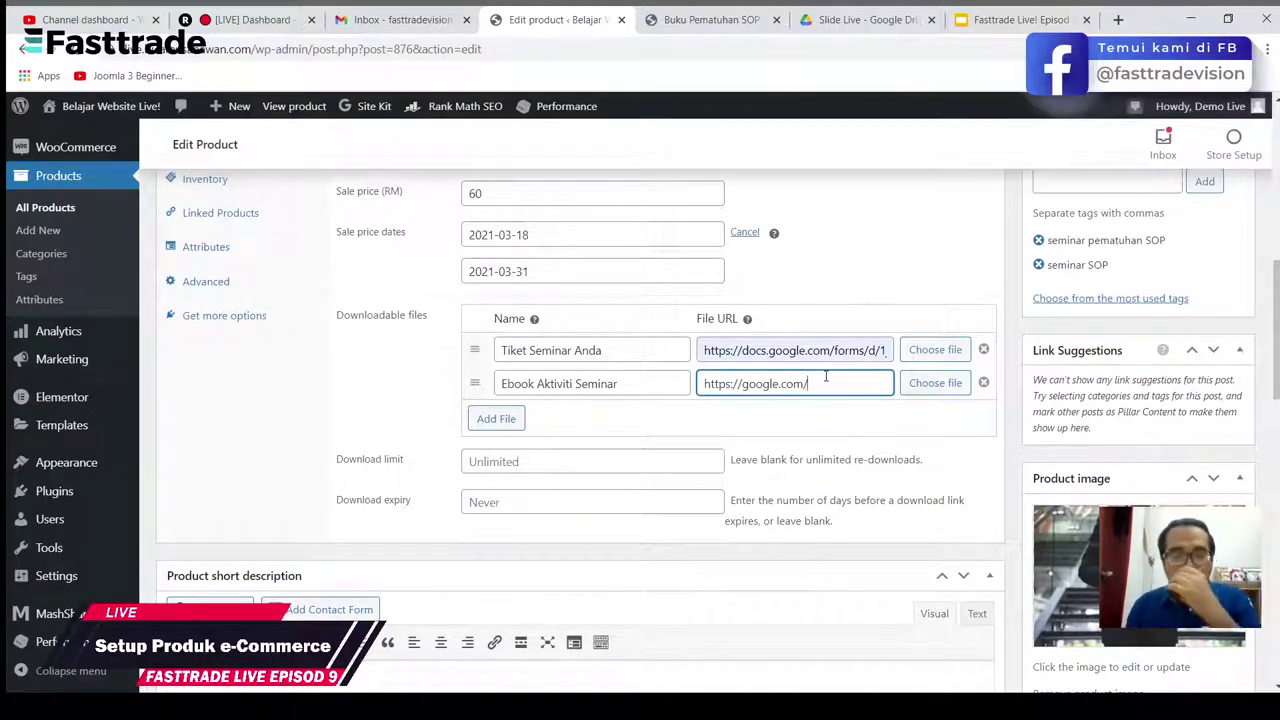
{"action": "left_click", "coordinate": [860, 433]}
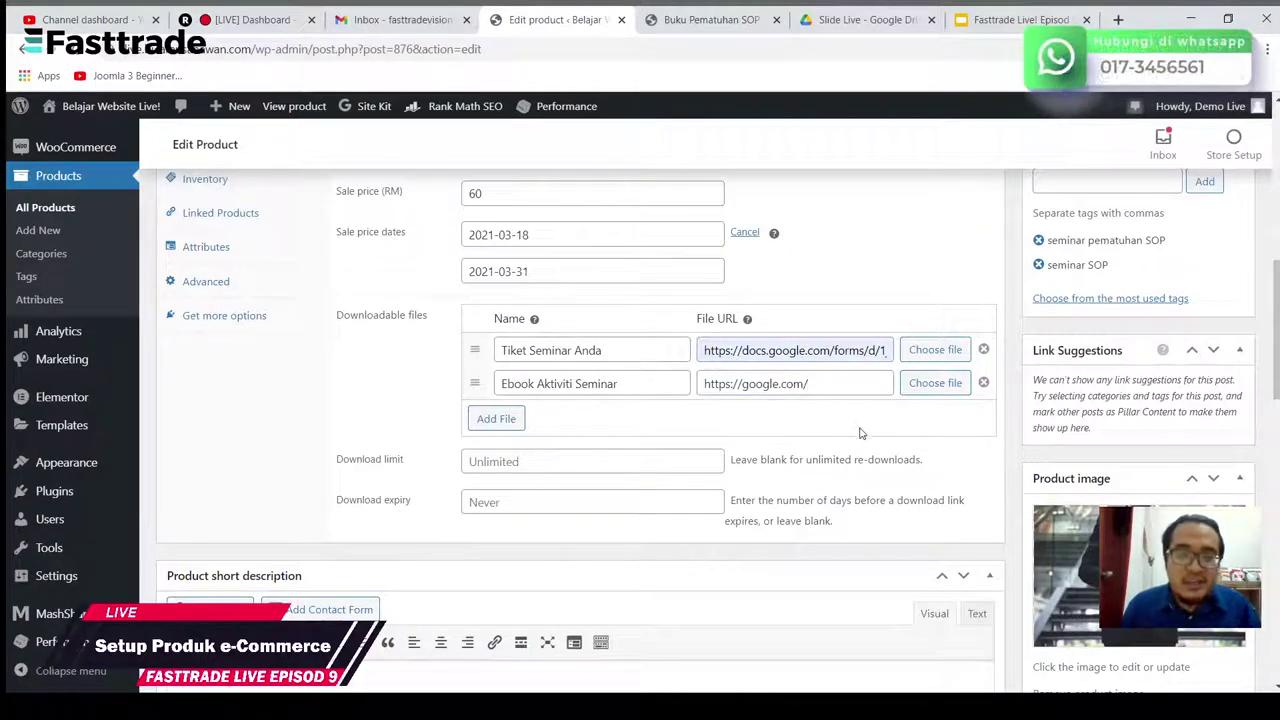
{"action": "left_click", "coordinate": [524, 464]}
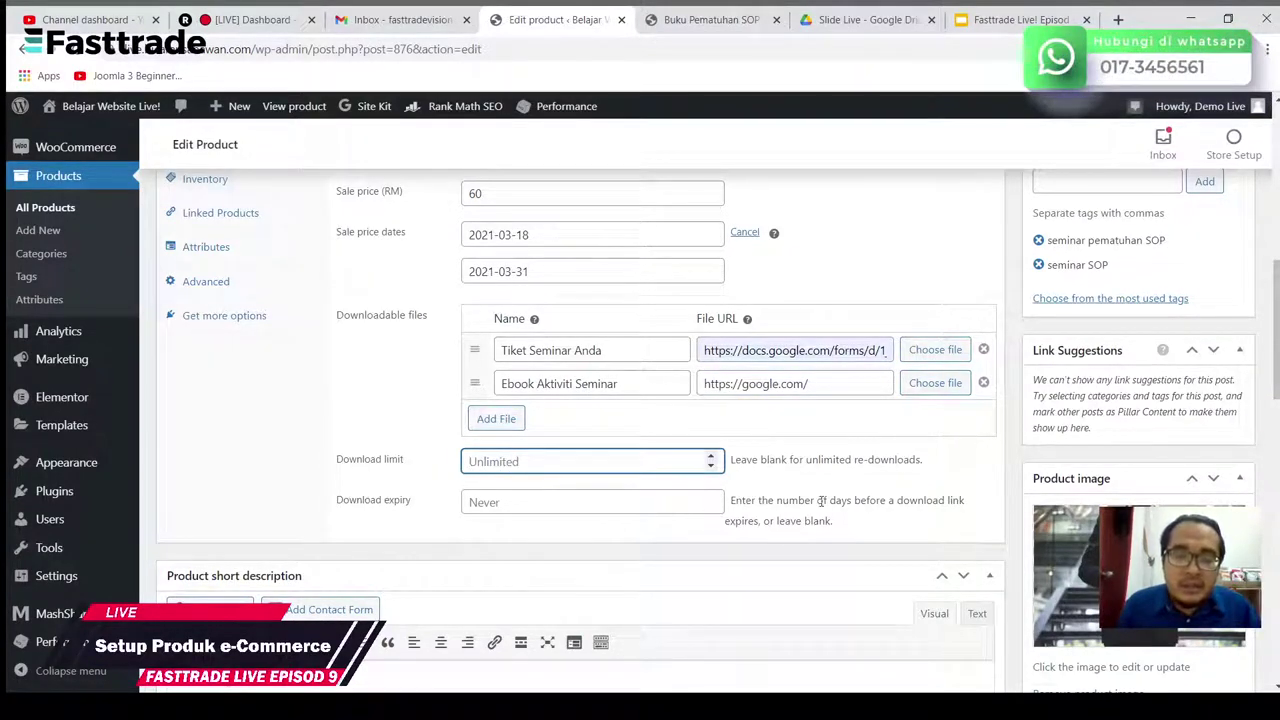
{"action": "left_click", "coordinate": [553, 464]}
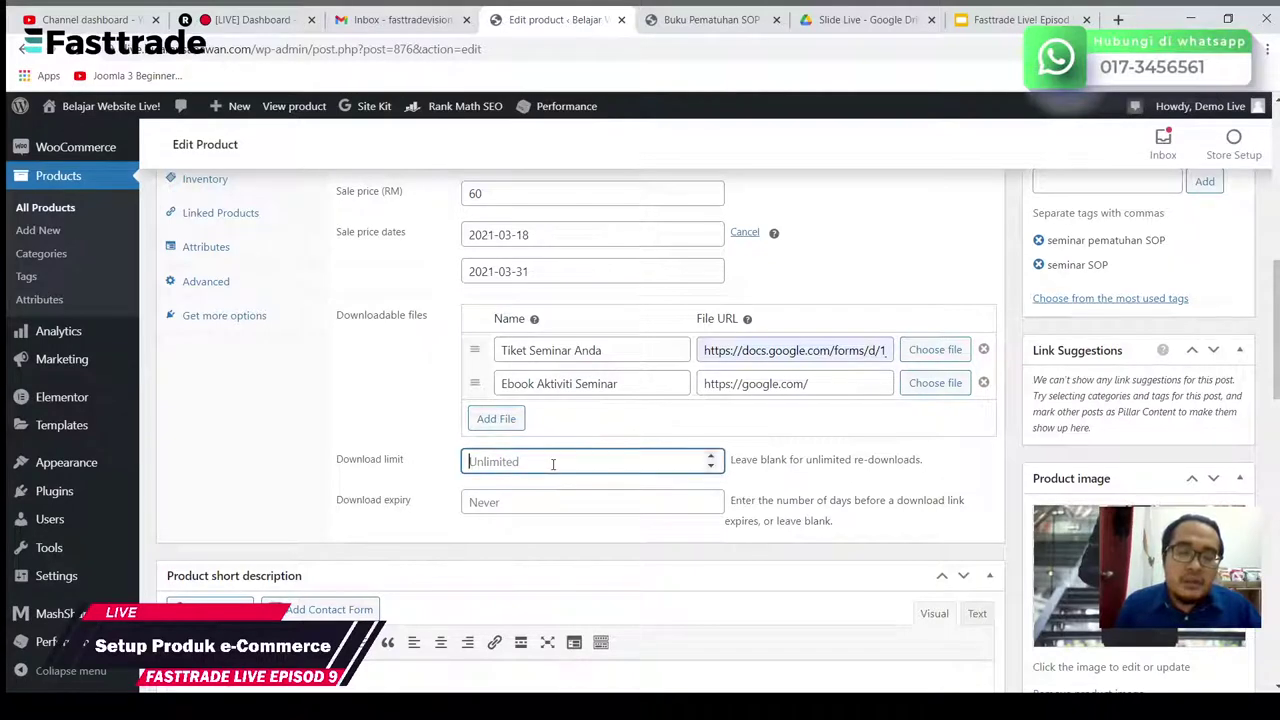
{"action": "type", "text": "1"}
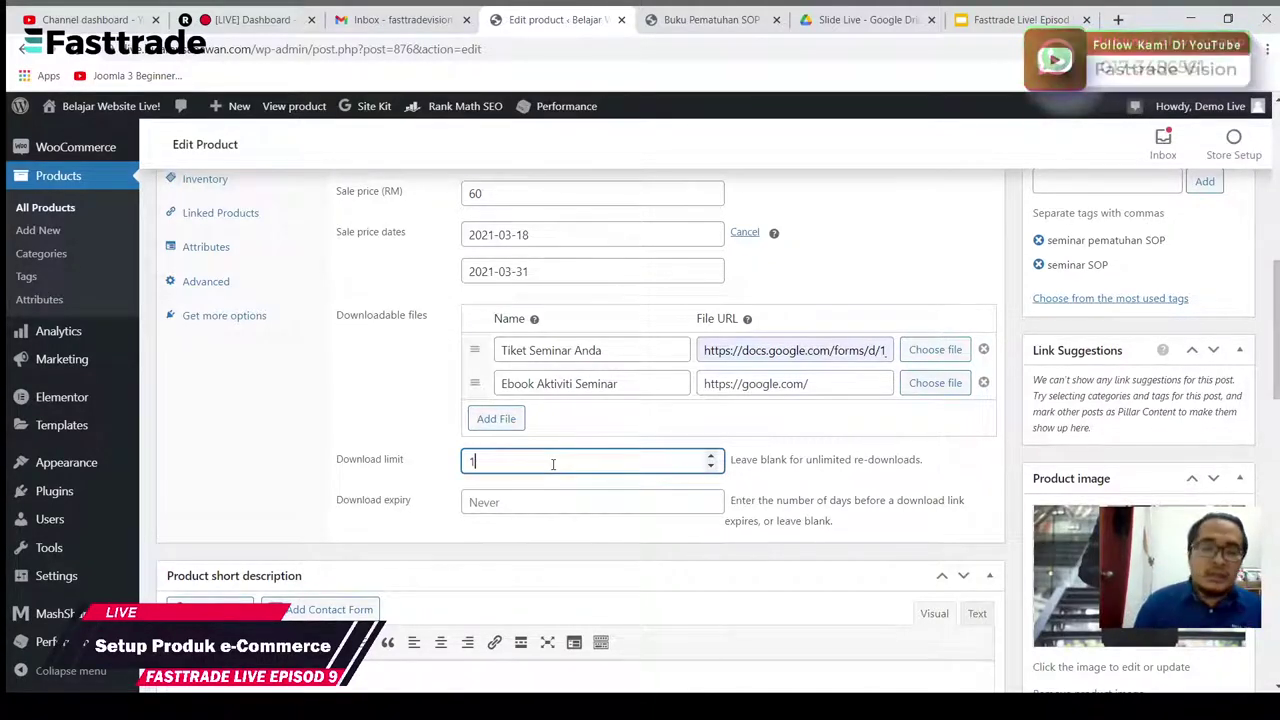
{"action": "left_click_drag", "start_coordinate": [553, 464], "coordinate": [447, 464]}
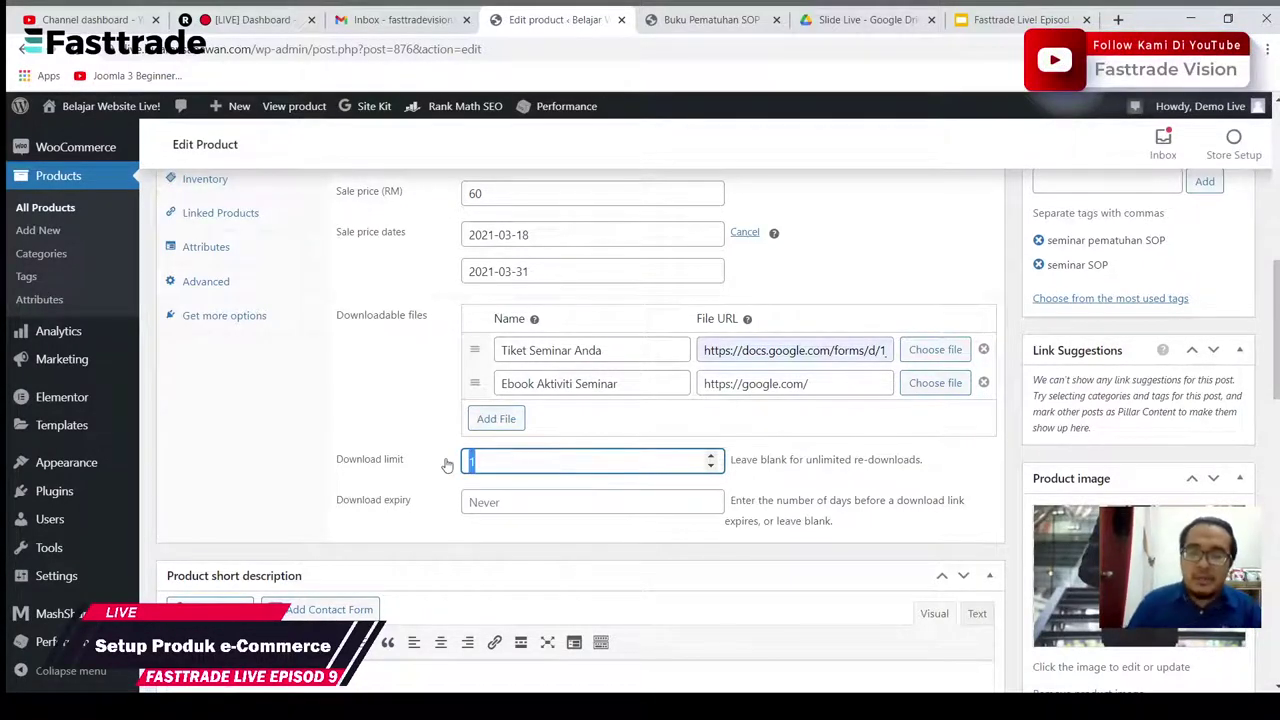
{"action": "key", "text": "BackSpace"}
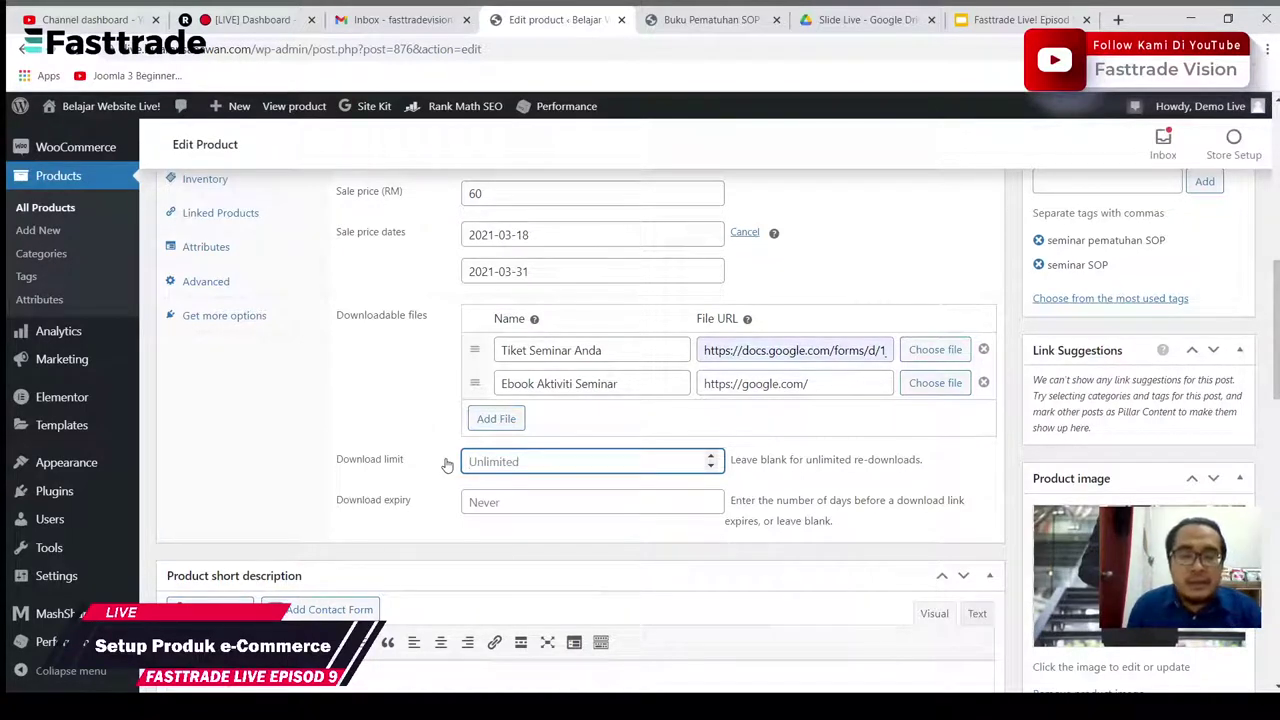
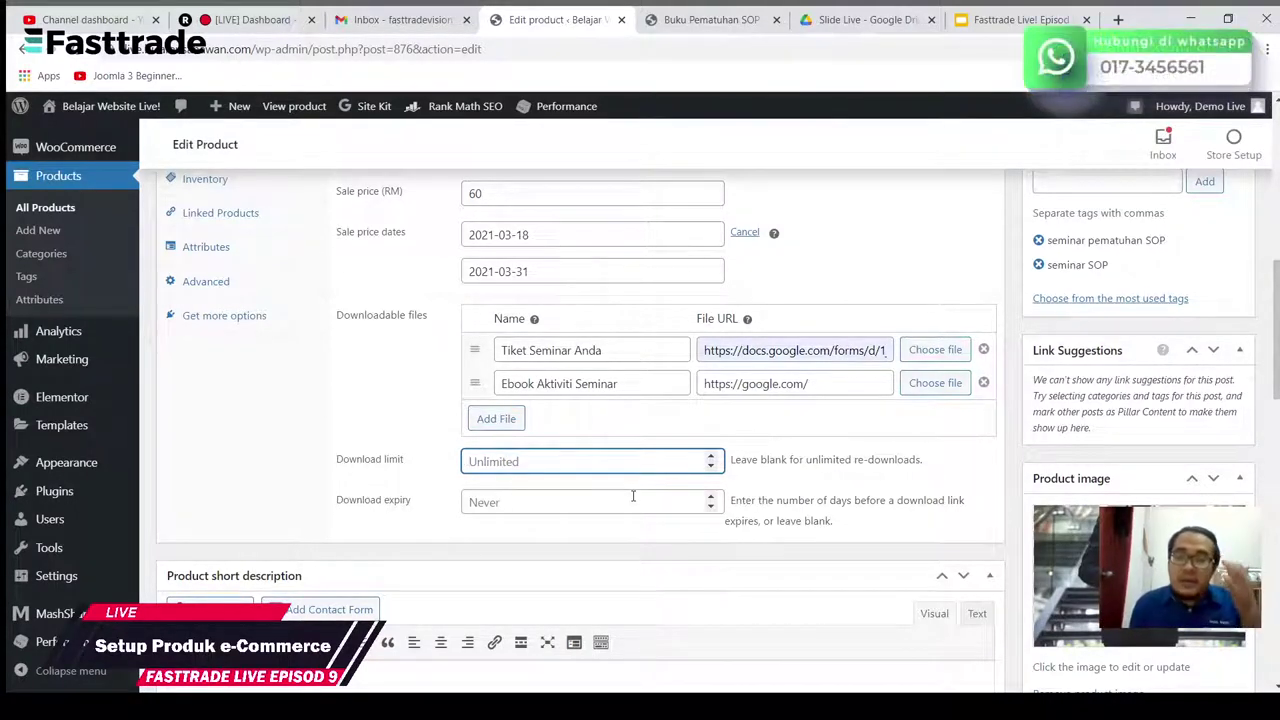
Step: Set the download expiry to 14 days and update the published seminar product
{"action": "left_click", "coordinate": [481, 509]}
{"action": "left_click", "coordinate": [812, 518]}
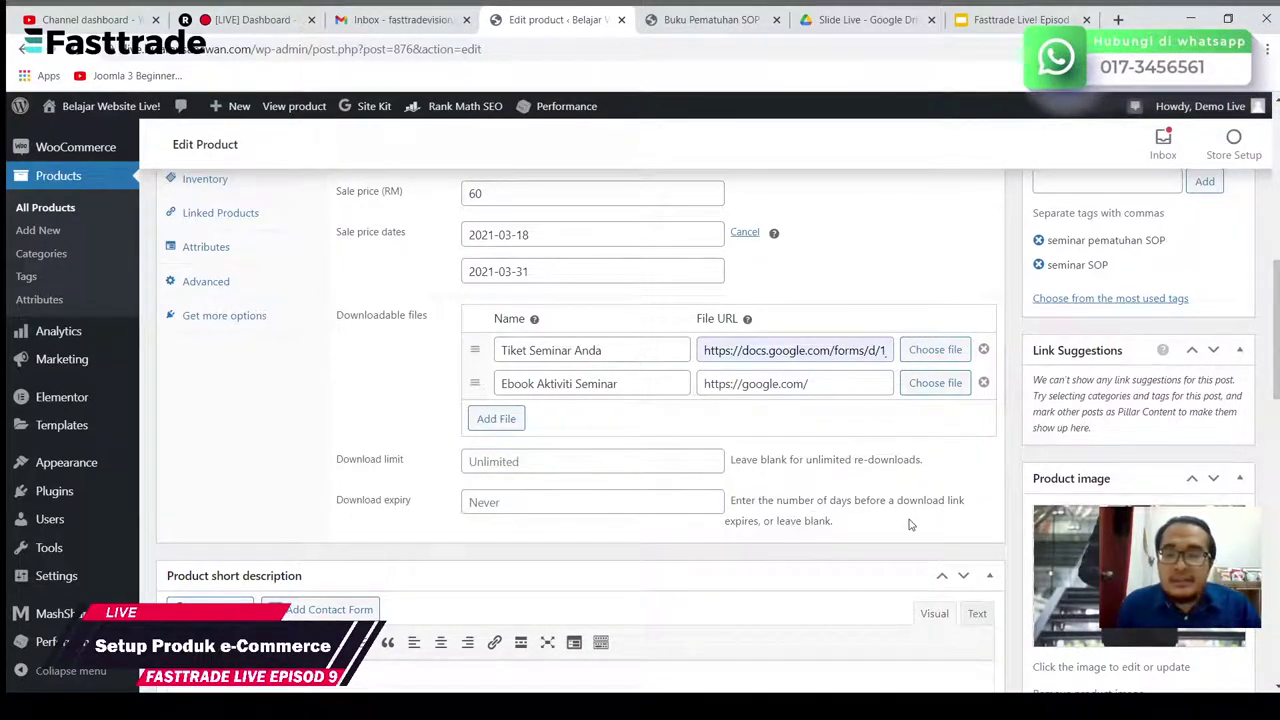
{"action": "left_click", "coordinate": [616, 505]}
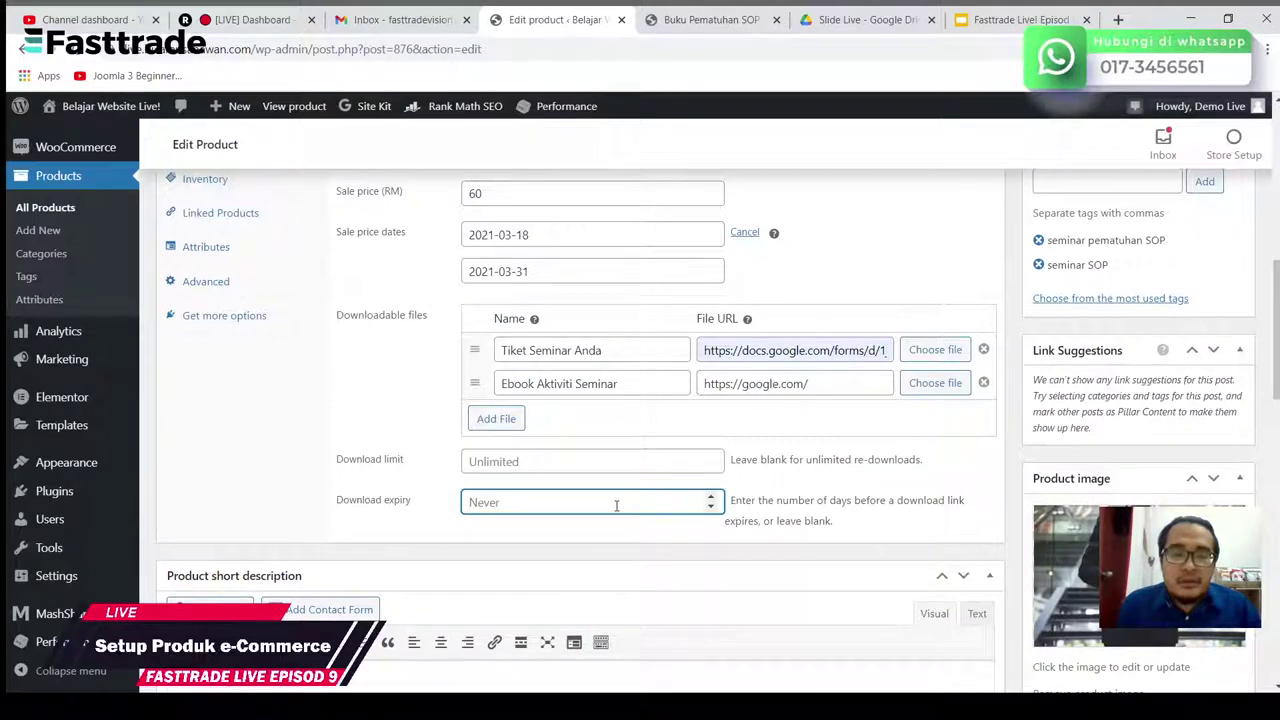
{"action": "left_click", "coordinate": [712, 497]}
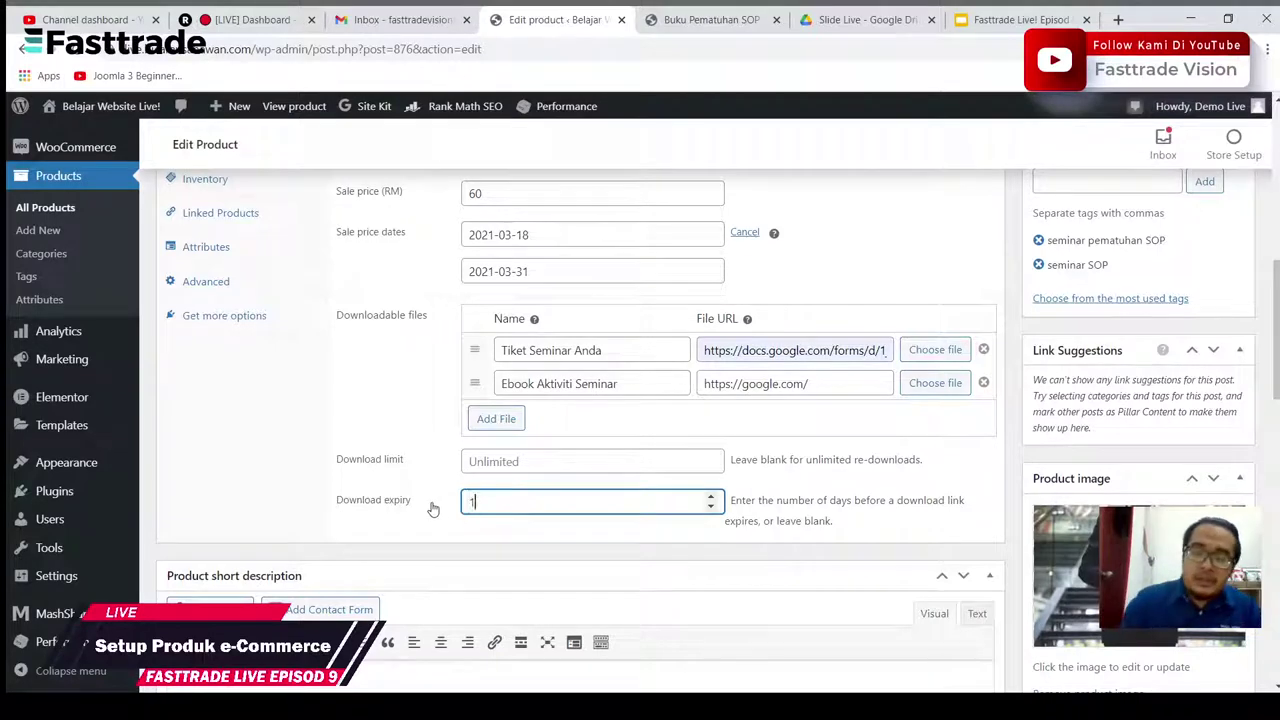
{"action": "type", "text": "4"}
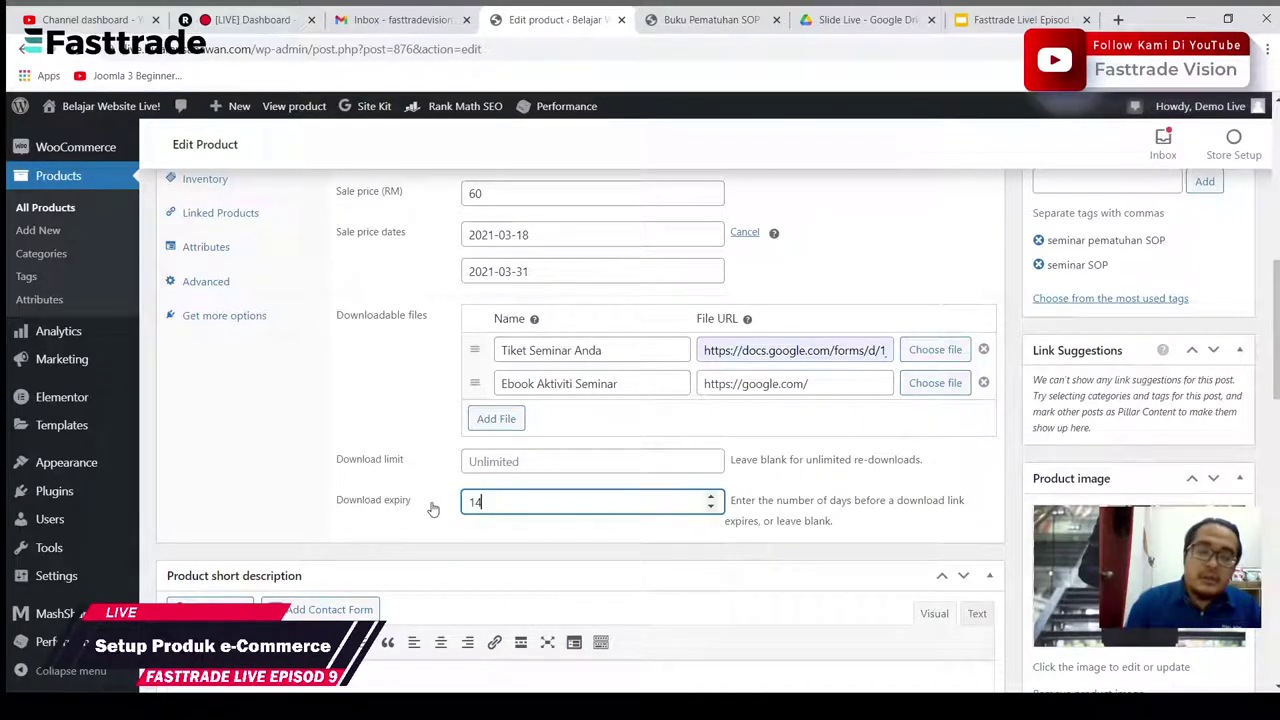
{"action": "left_click", "coordinate": [530, 537]}
{"action": "scroll", "coordinate": [1049, 465], "scroll_direction": "up", "scroll_amount": 5}
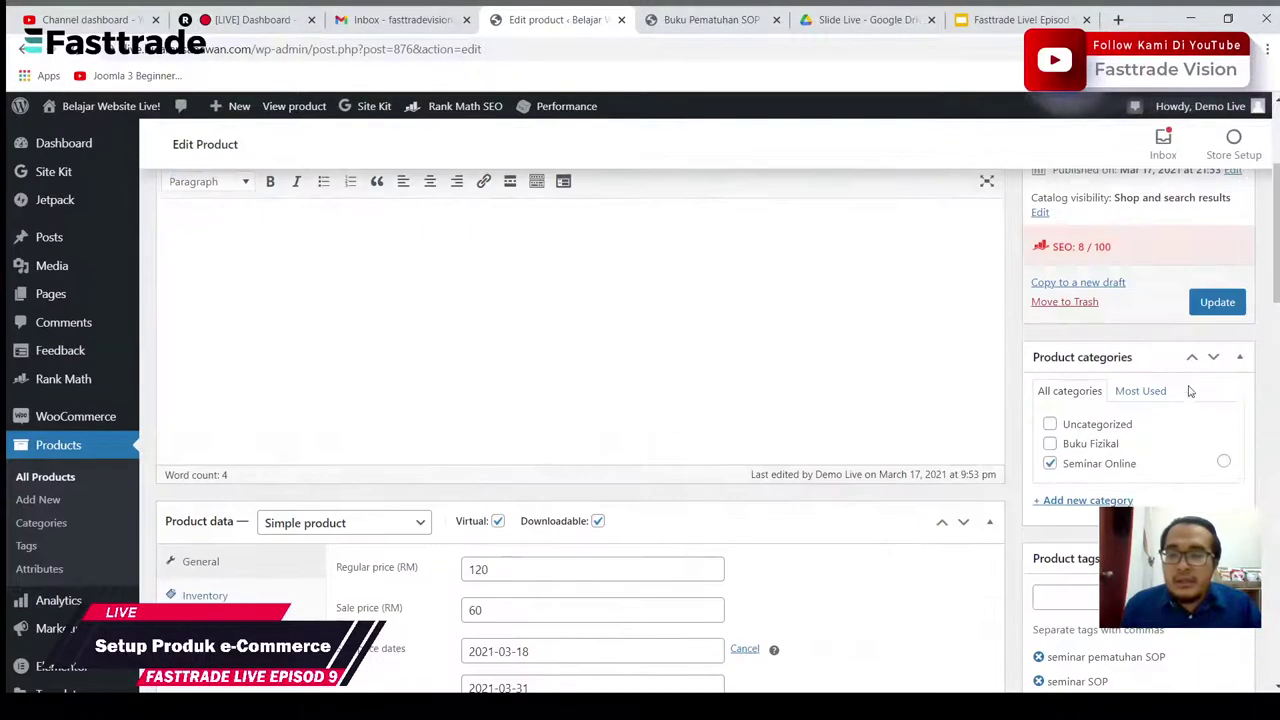
{"action": "left_click", "coordinate": [1214, 302]}
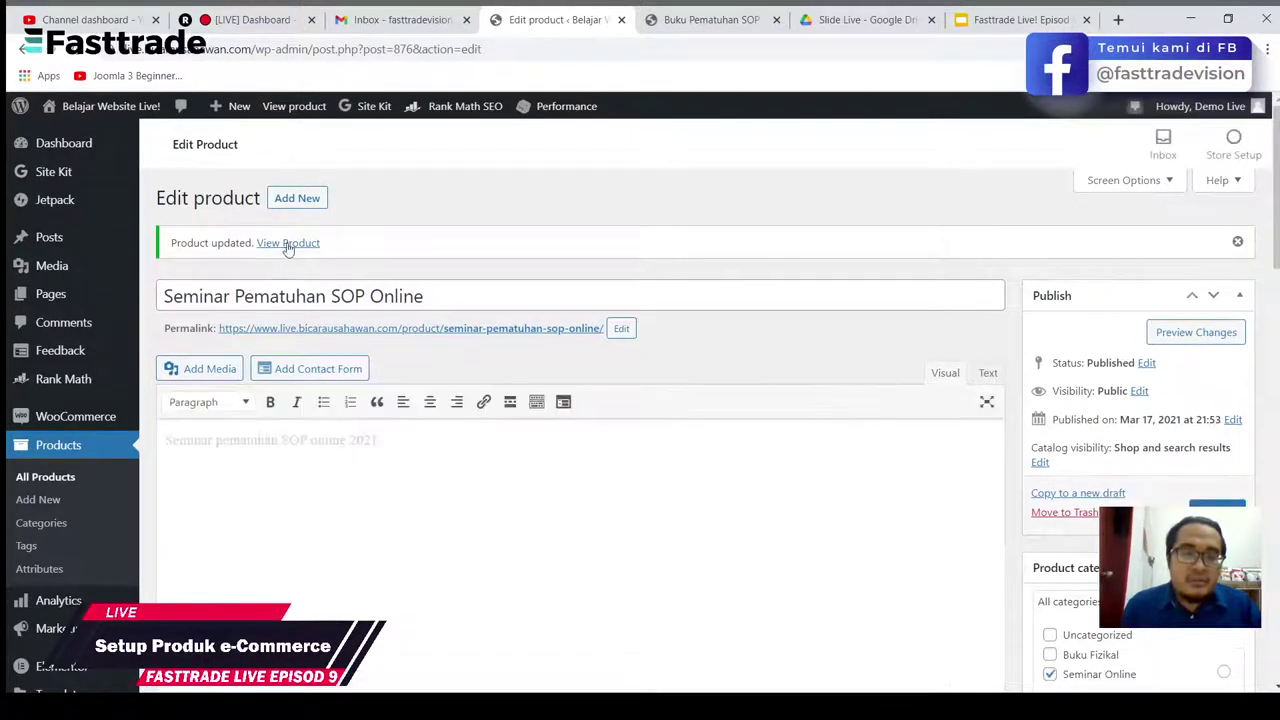
Step: View the updated seminar product's live page and examine its gallery images, price, stock and description
{"action": "left_click", "coordinate": [288, 243], "text": "ctrl"}
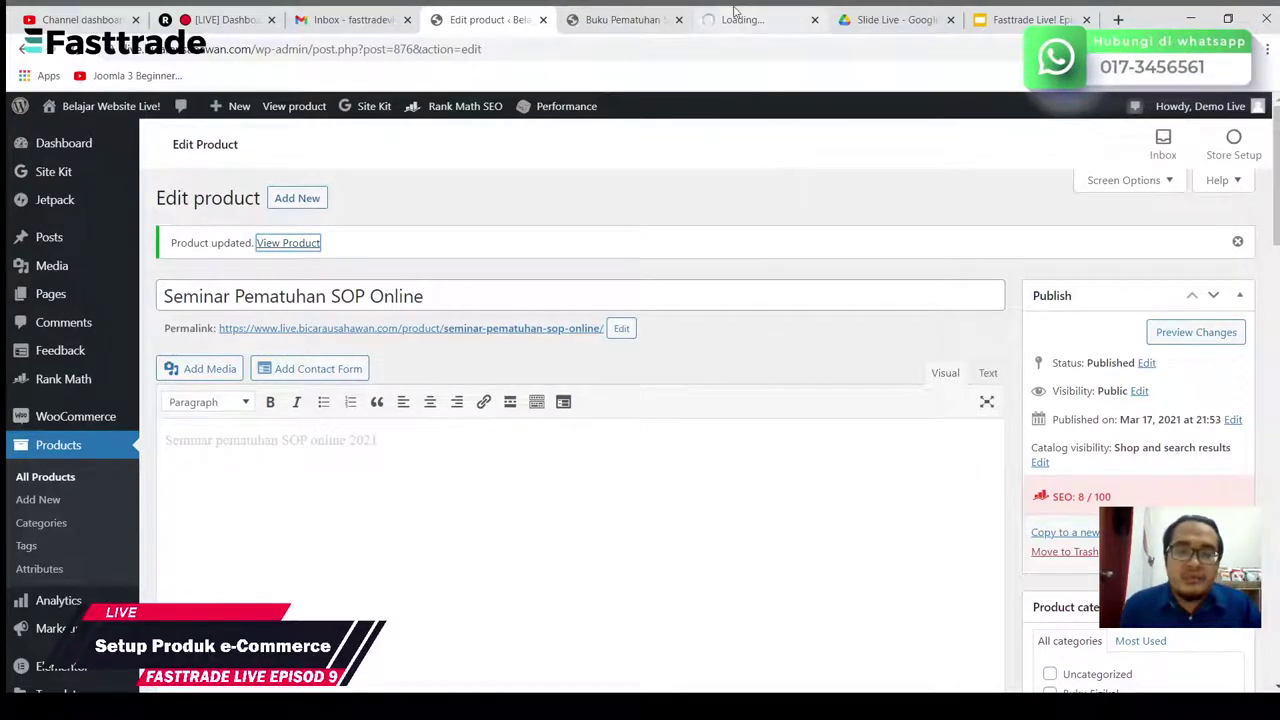
{"action": "left_click", "coordinate": [736, 22]}
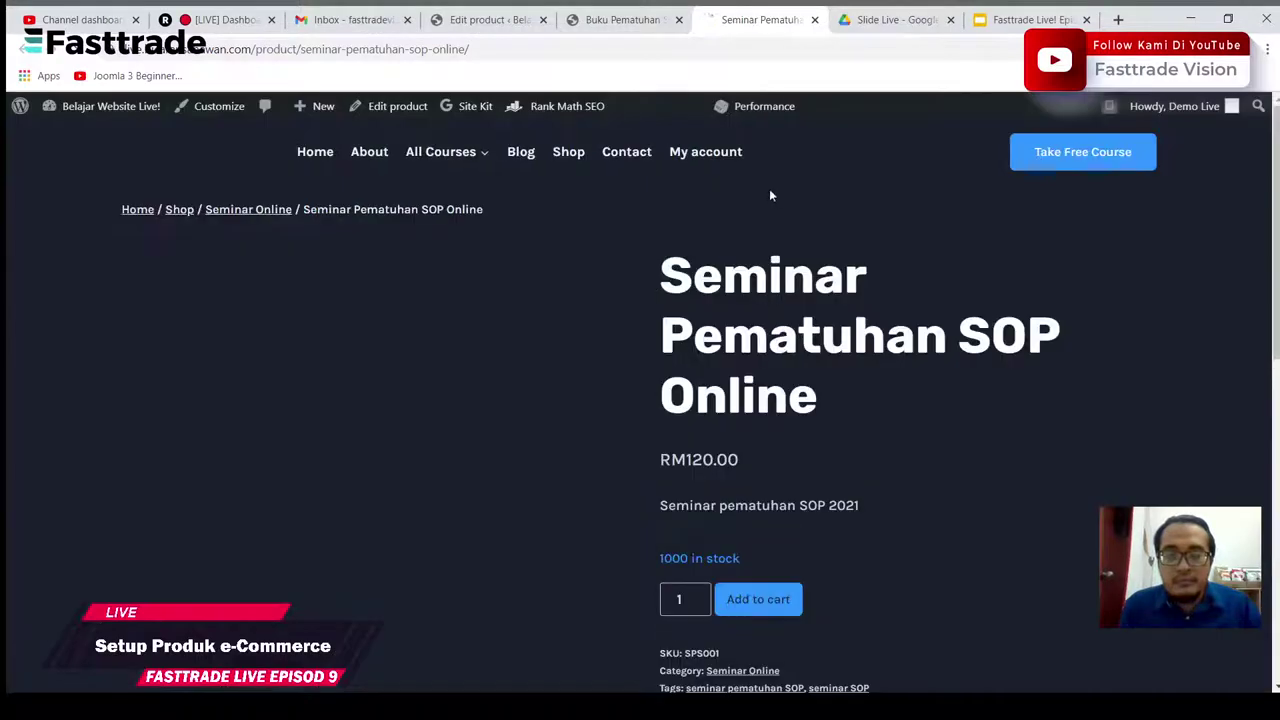
{"action": "scroll", "coordinate": [823, 313], "scroll_direction": "down", "scroll_amount": 3}
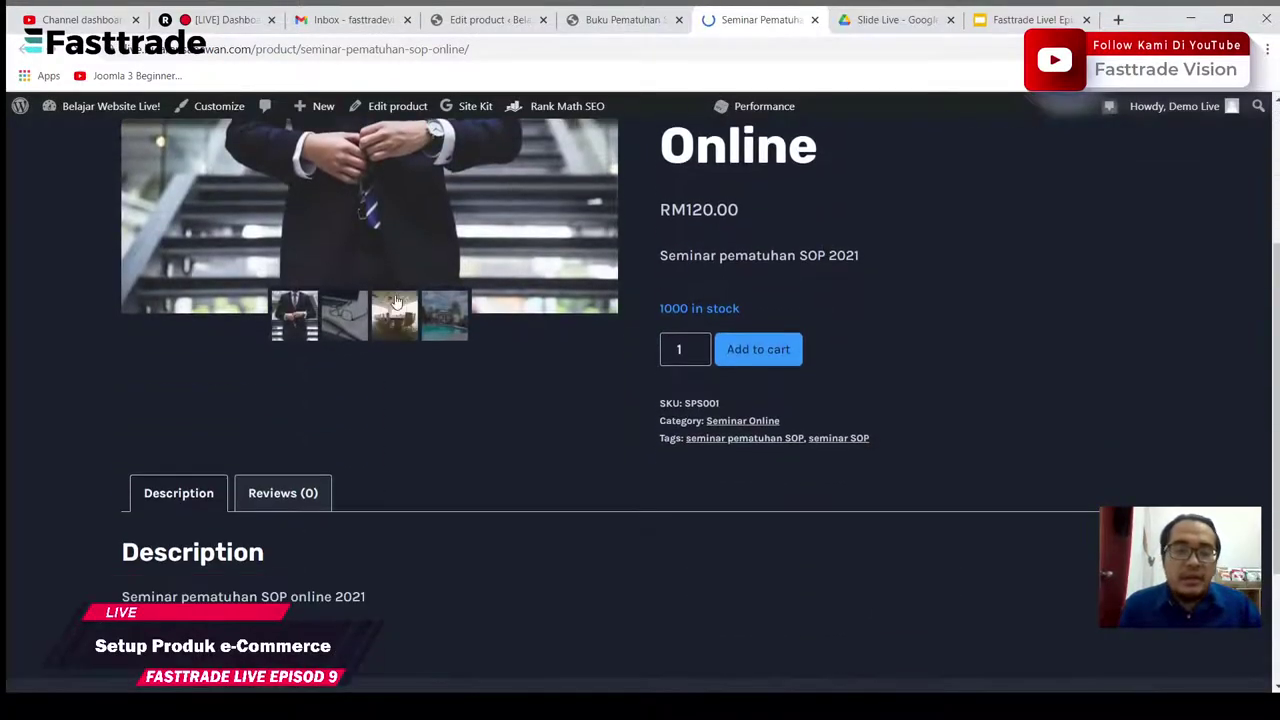
{"action": "left_click", "coordinate": [343, 316]}
{"action": "left_click", "coordinate": [395, 316]}
{"action": "left_click", "coordinate": [445, 316]}
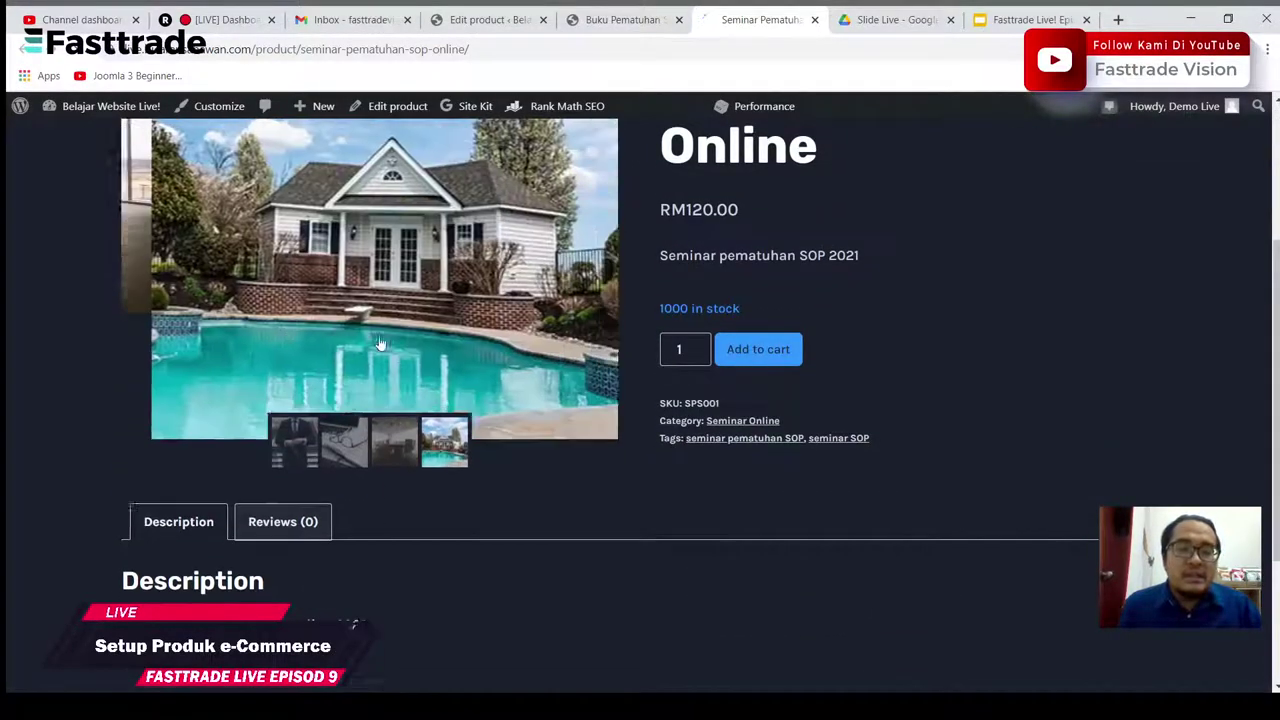
{"action": "left_click", "coordinate": [395, 481]}
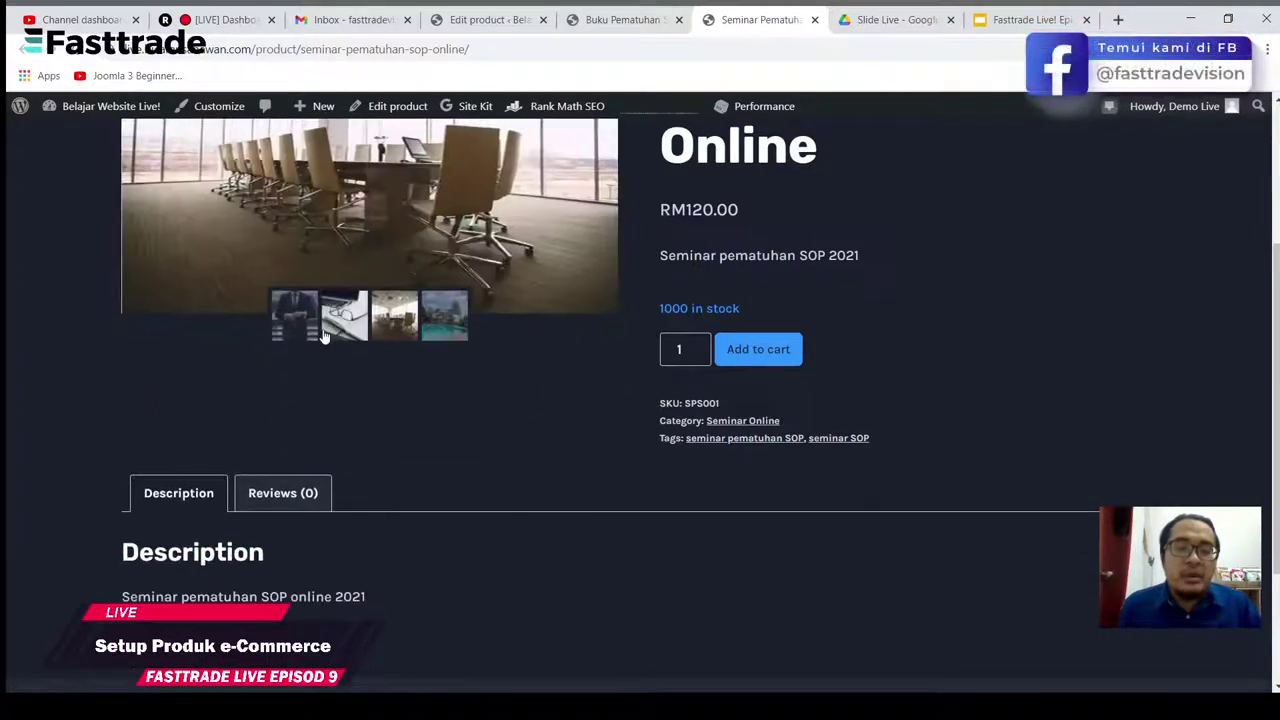
{"action": "left_click", "coordinate": [344, 316]}
{"action": "left_click", "coordinate": [312, 334]}
{"action": "scroll", "coordinate": [521, 468], "scroll_direction": "down", "scroll_amount": 1}
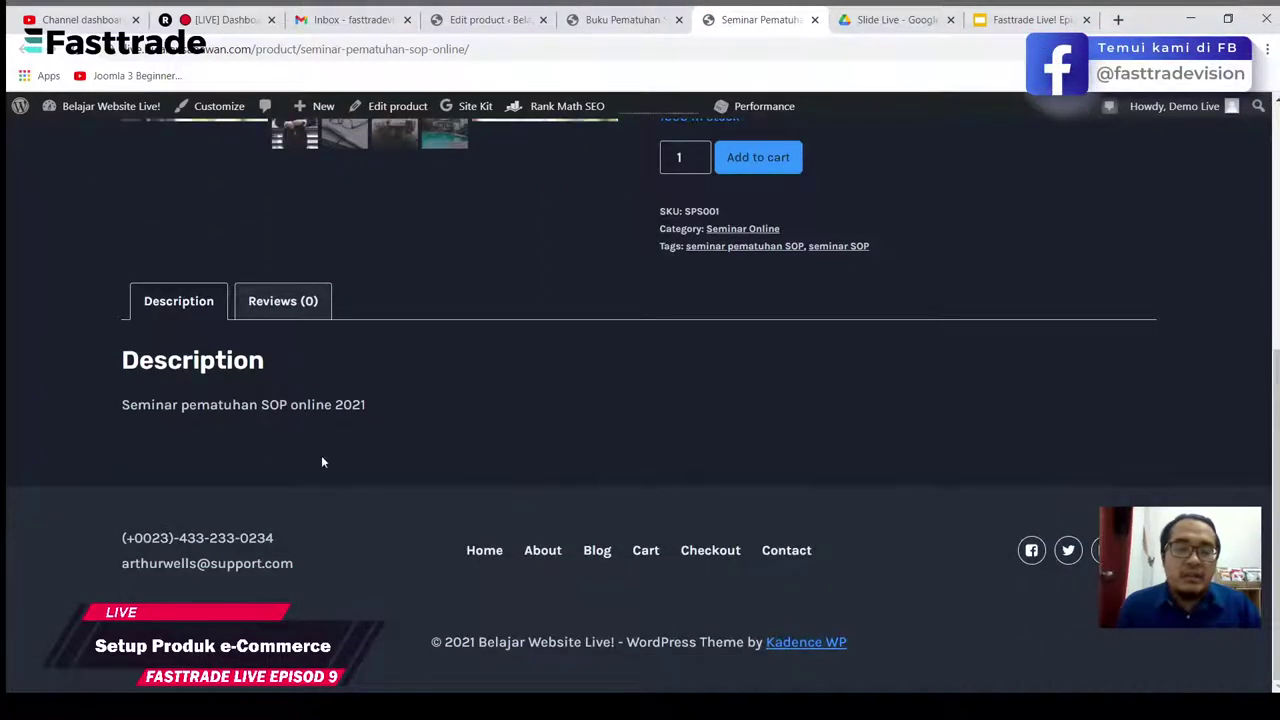
{"action": "scroll", "coordinate": [504, 450], "scroll_direction": "up", "scroll_amount": 5}
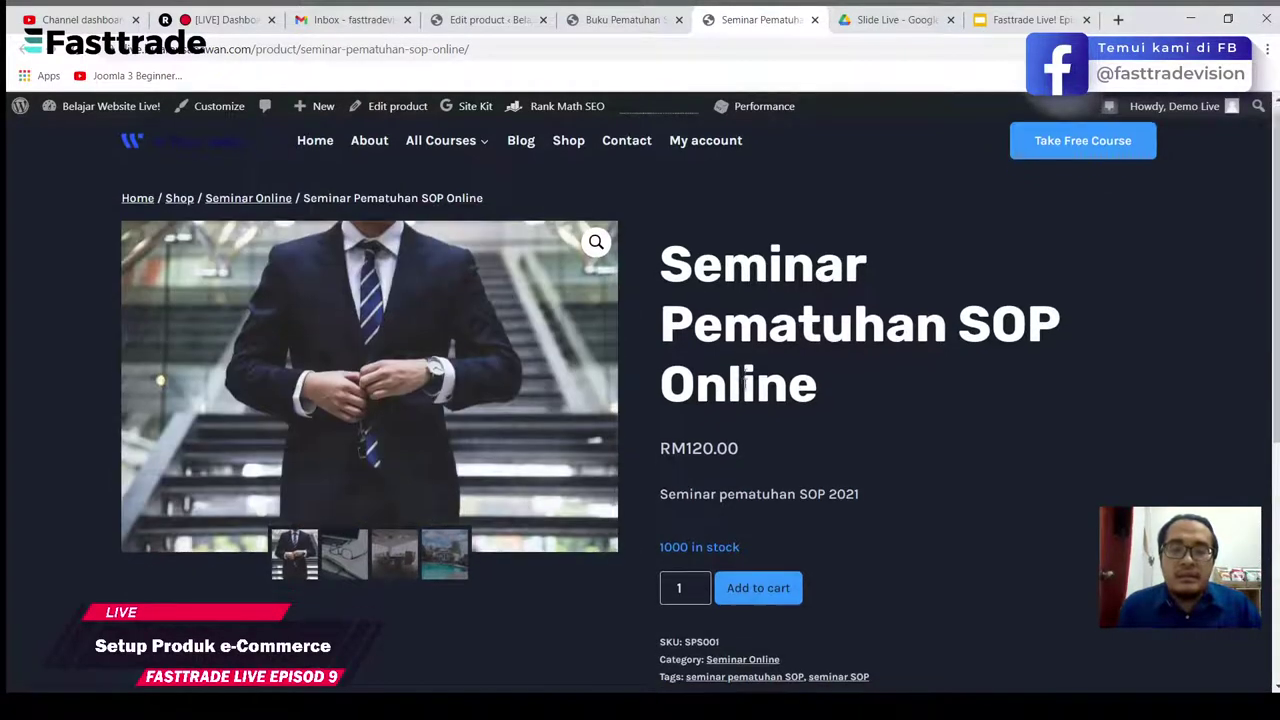
{"action": "scroll", "coordinate": [744, 386], "scroll_direction": "down", "scroll_amount": 1}
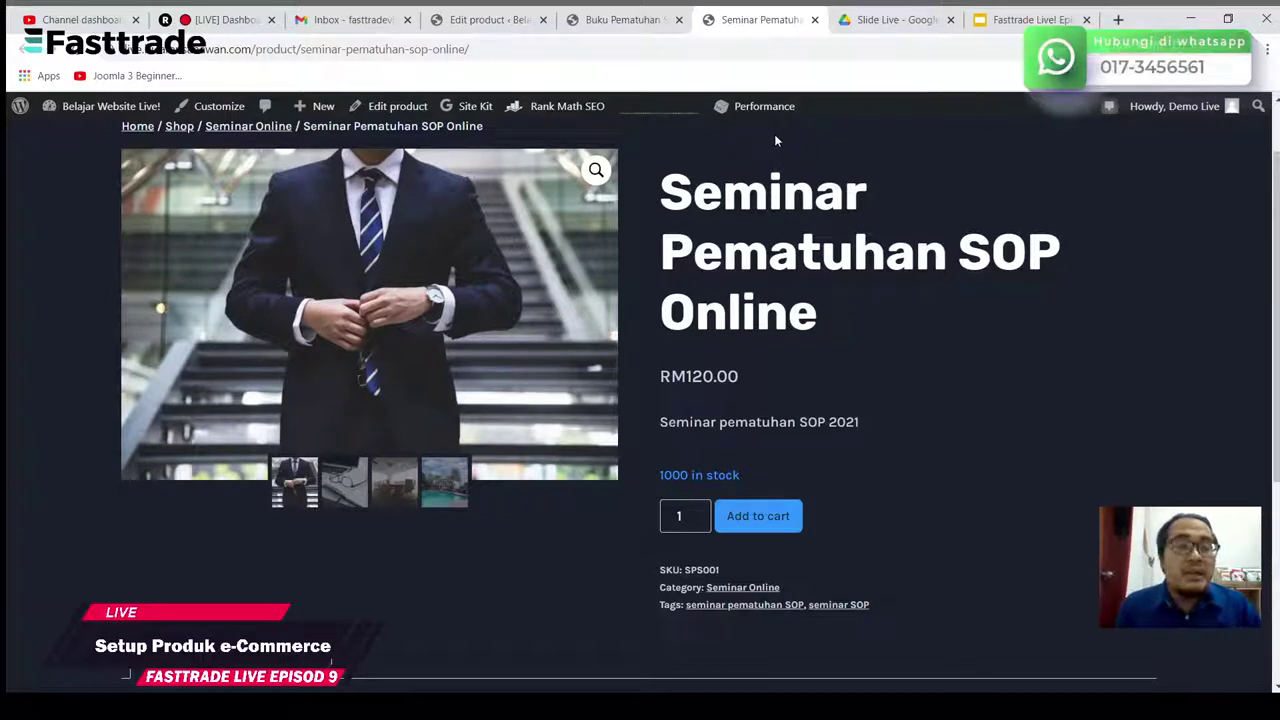
Step: Compare with the Buku Pematuhan SOP product page, and review the seminar product's virtual, downloadable and pricing settings in the editor
{"action": "left_click", "coordinate": [653, 28]}
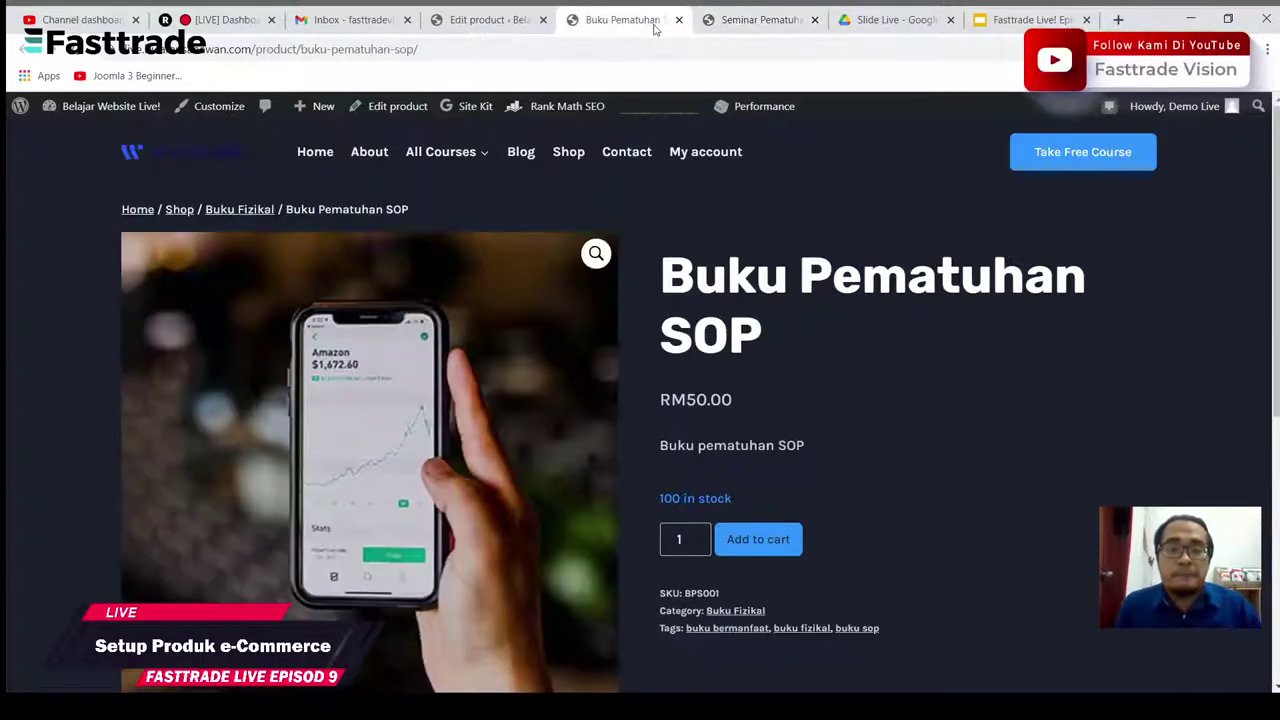
{"action": "left_click", "coordinate": [481, 24]}
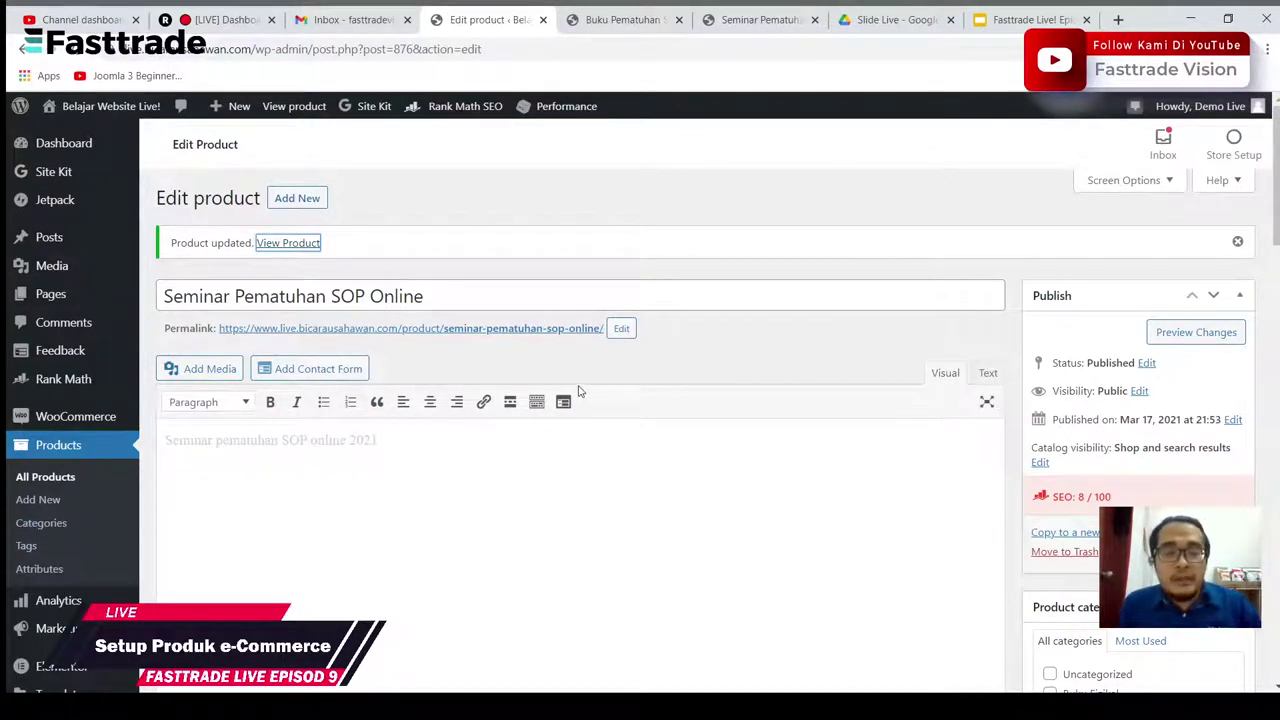
{"action": "scroll", "coordinate": [578, 390], "scroll_direction": "down", "scroll_amount": 3}
{"action": "scroll", "coordinate": [577, 388], "scroll_direction": "down", "scroll_amount": 2}
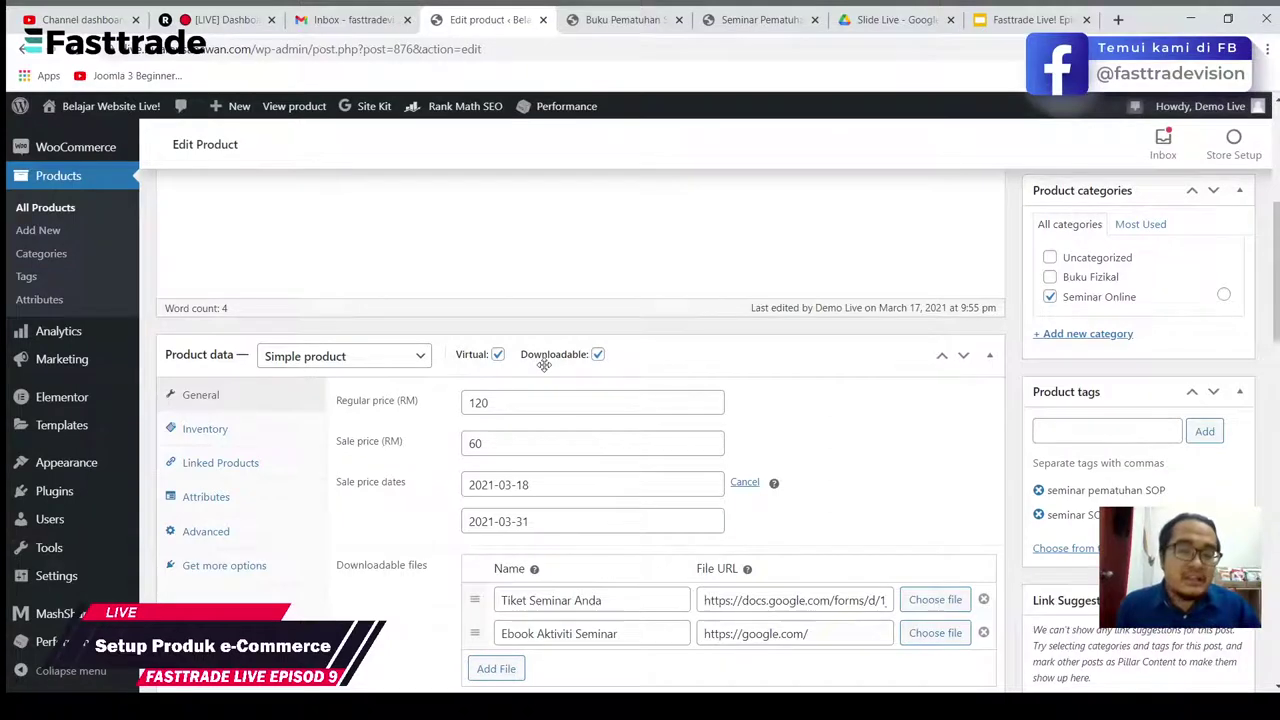
{"action": "scroll", "coordinate": [500, 366], "scroll_direction": "down", "scroll_amount": 2}
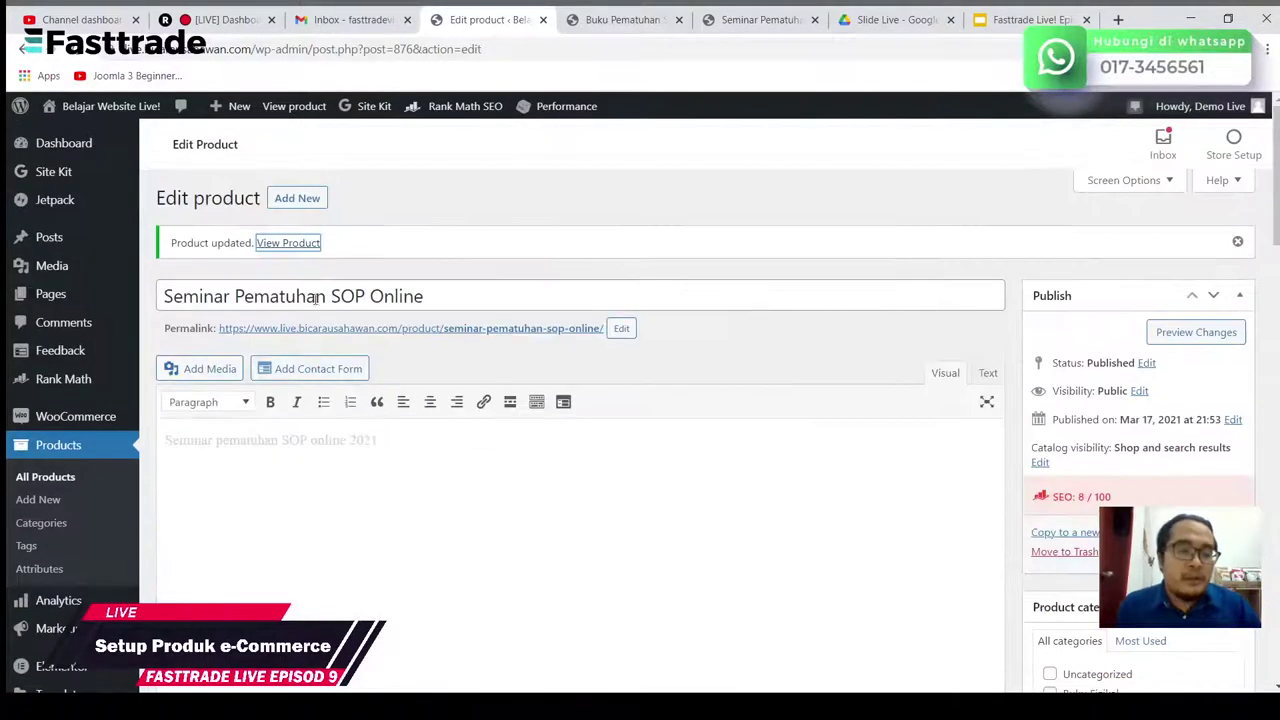
Step: Add a new product titled "Baju Seminar Pematuhan SOP"
{"action": "left_click", "coordinate": [320, 203]}
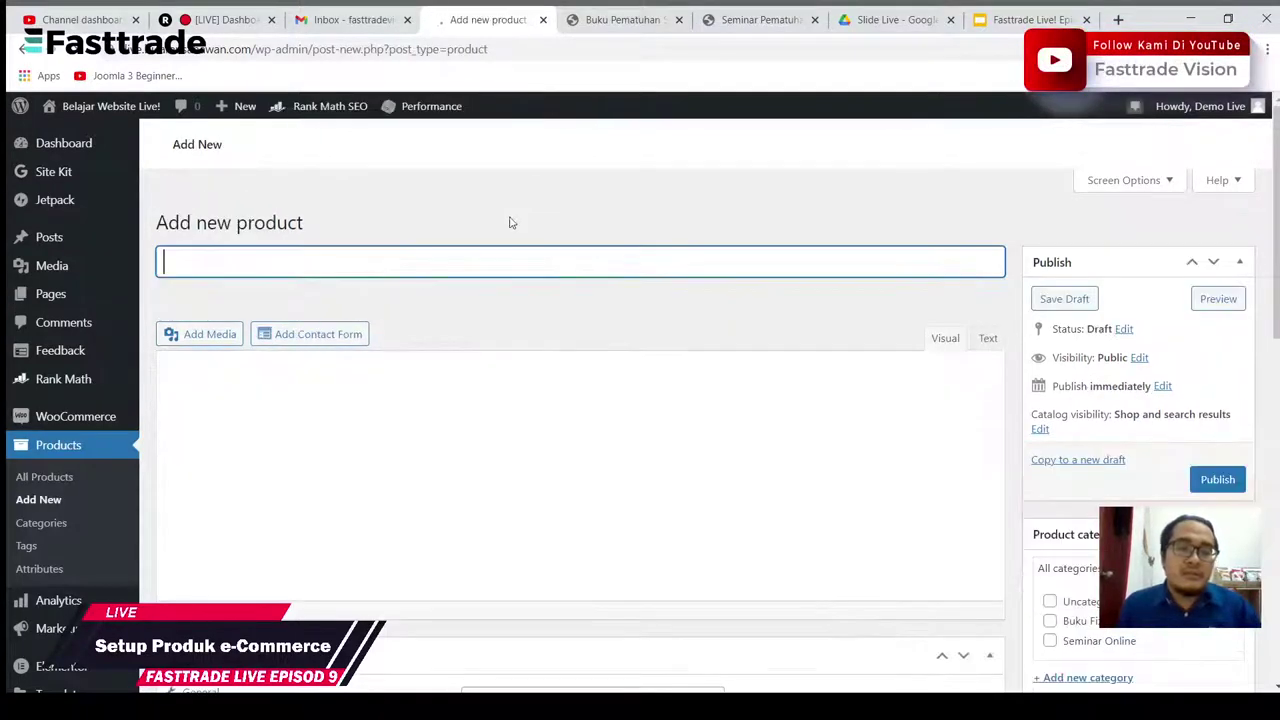
{"action": "left_click", "coordinate": [497, 263]}
{"action": "type", "text": "Baju"}
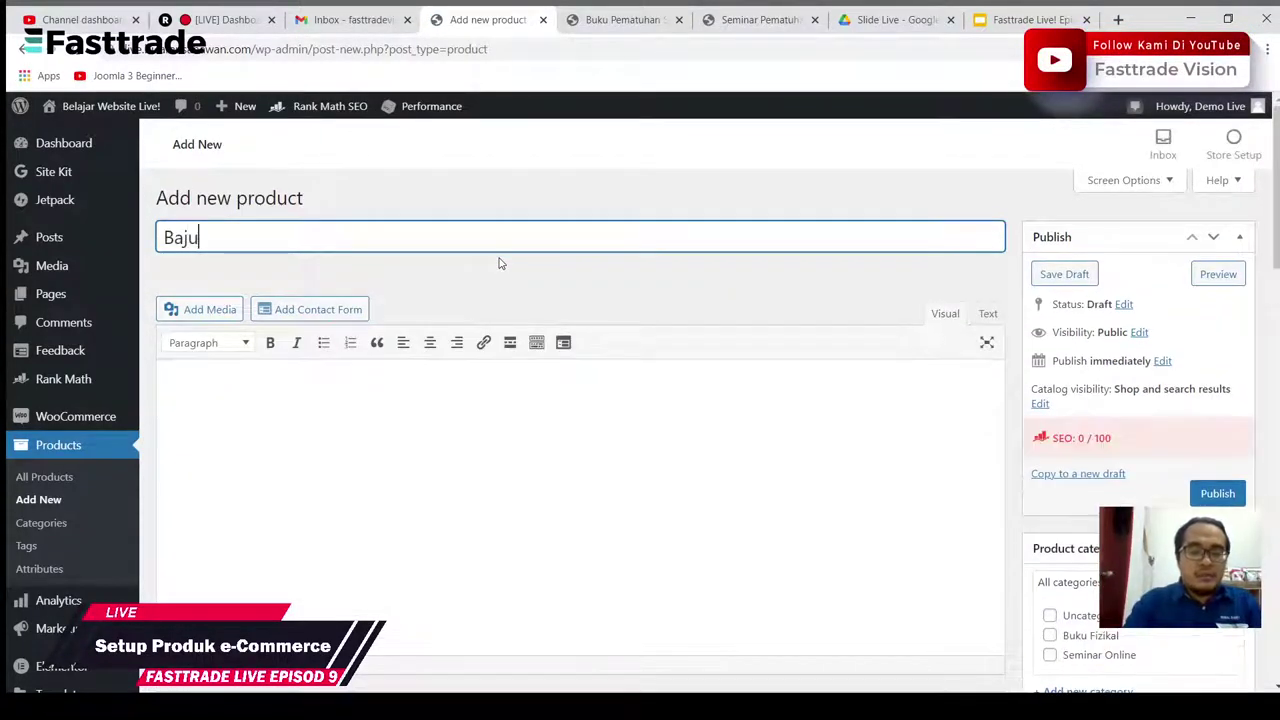
{"action": "type", "text": " Semi"}
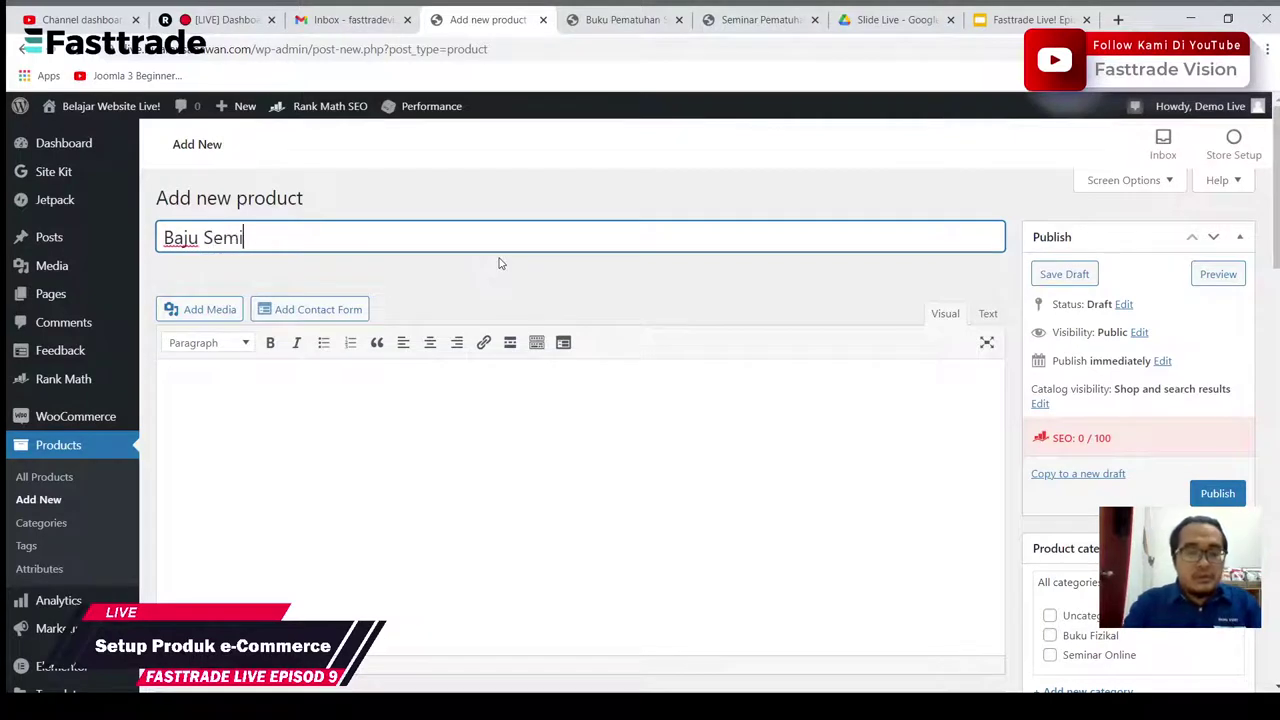
{"action": "type", "text": "nar Pe"}
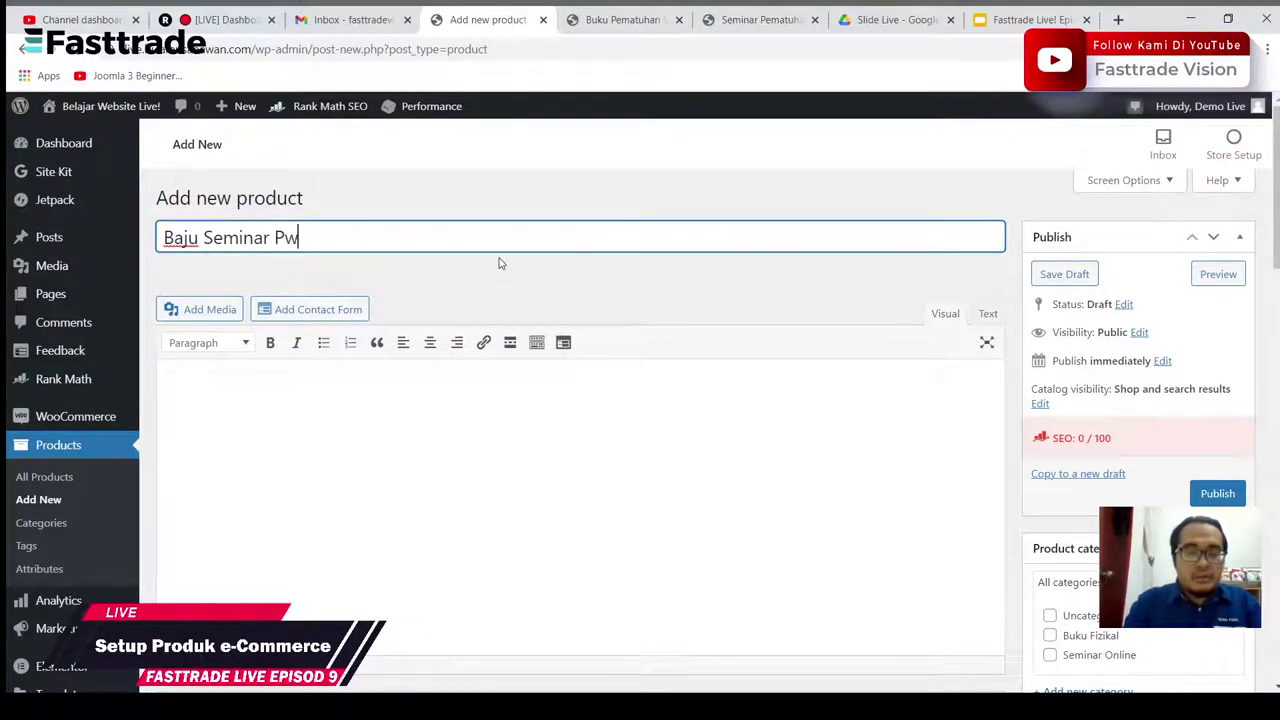
{"action": "key", "text": "BackSpace"}
{"action": "type", "text": "ematu"}
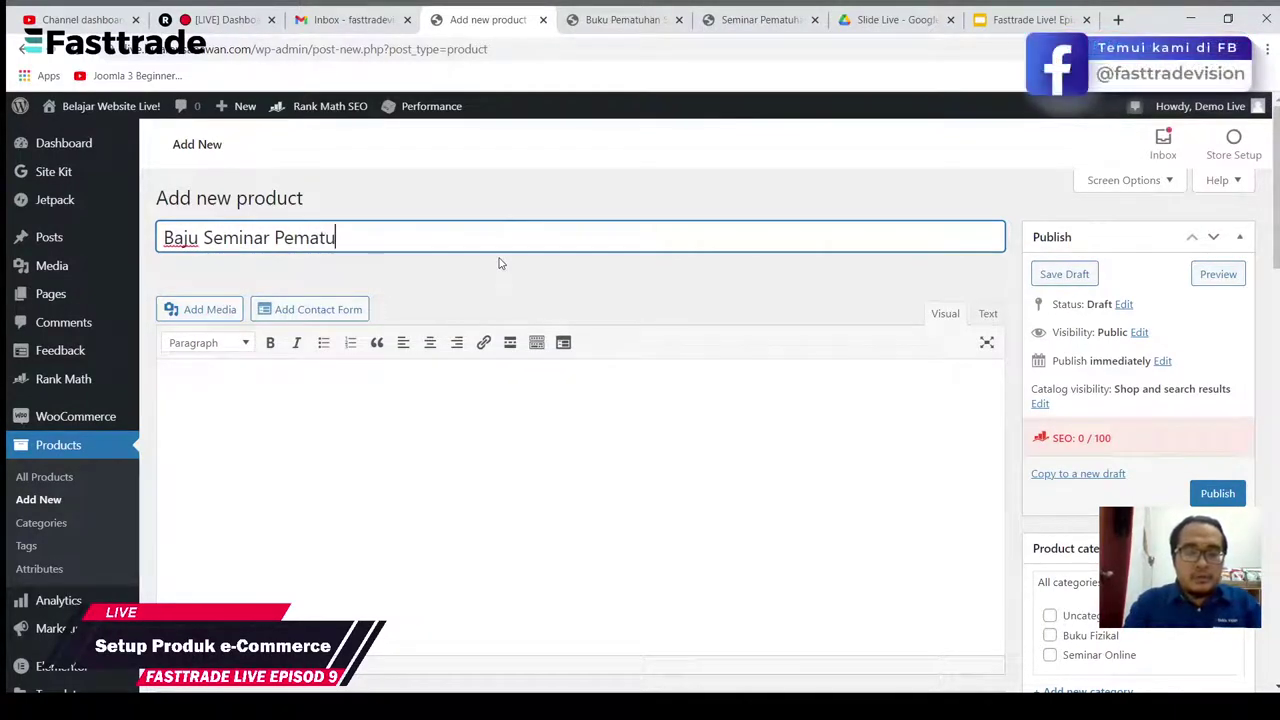
{"action": "type", "text": "han SOP"}
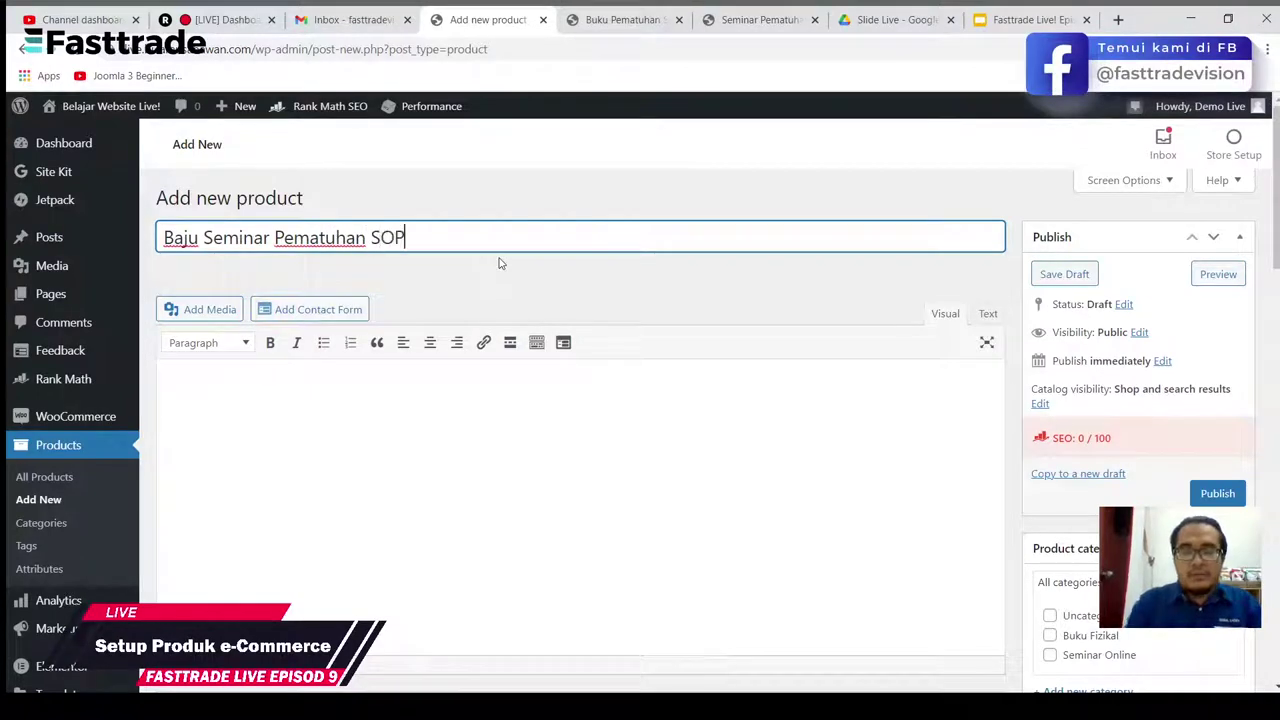
{"action": "left_click", "coordinate": [646, 318]}
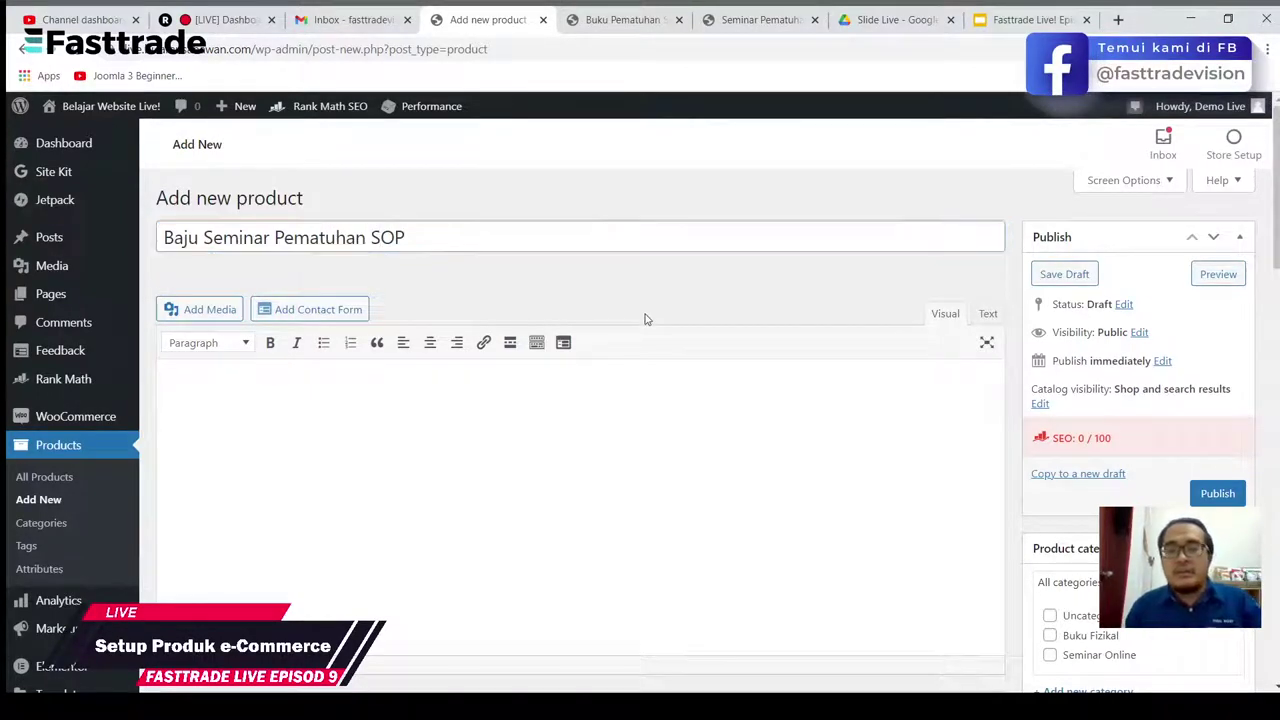
Step: Enter "Baju seminar pematuhan SOP" as the new product's main description
{"action": "scroll", "coordinate": [646, 318], "scroll_direction": "down", "scroll_amount": 2}
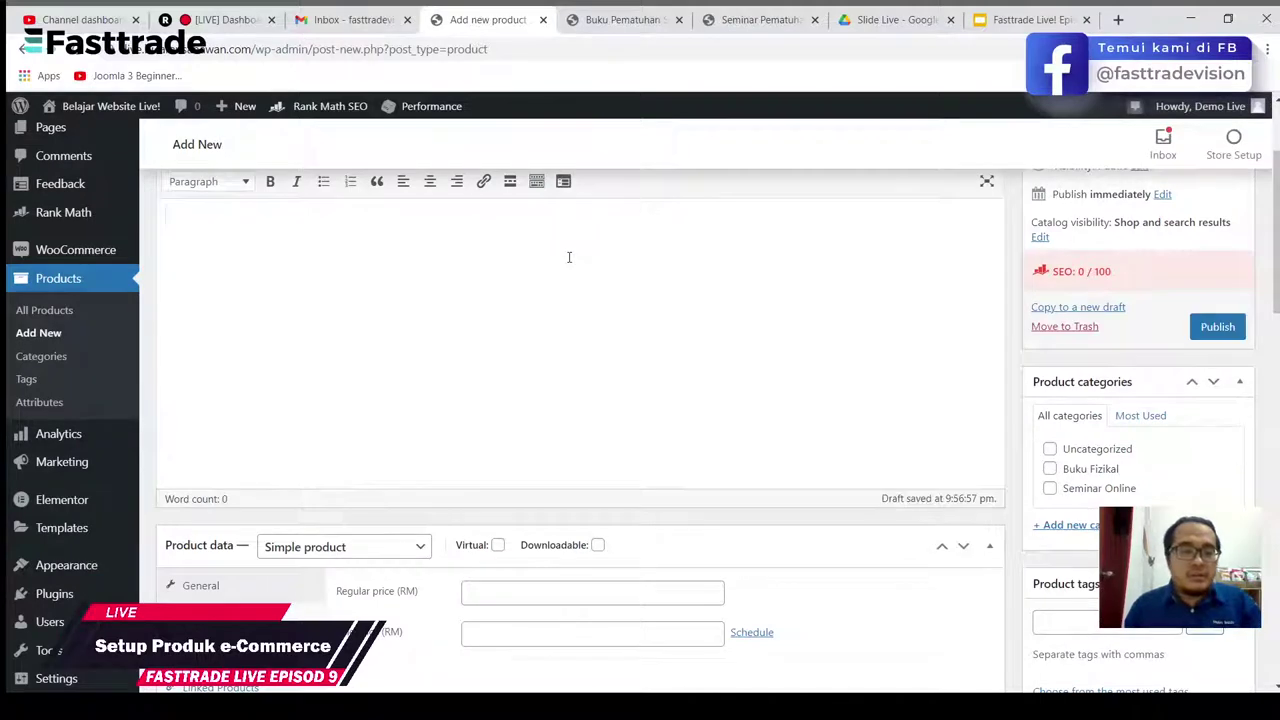
{"action": "type", "text": "Baju"}
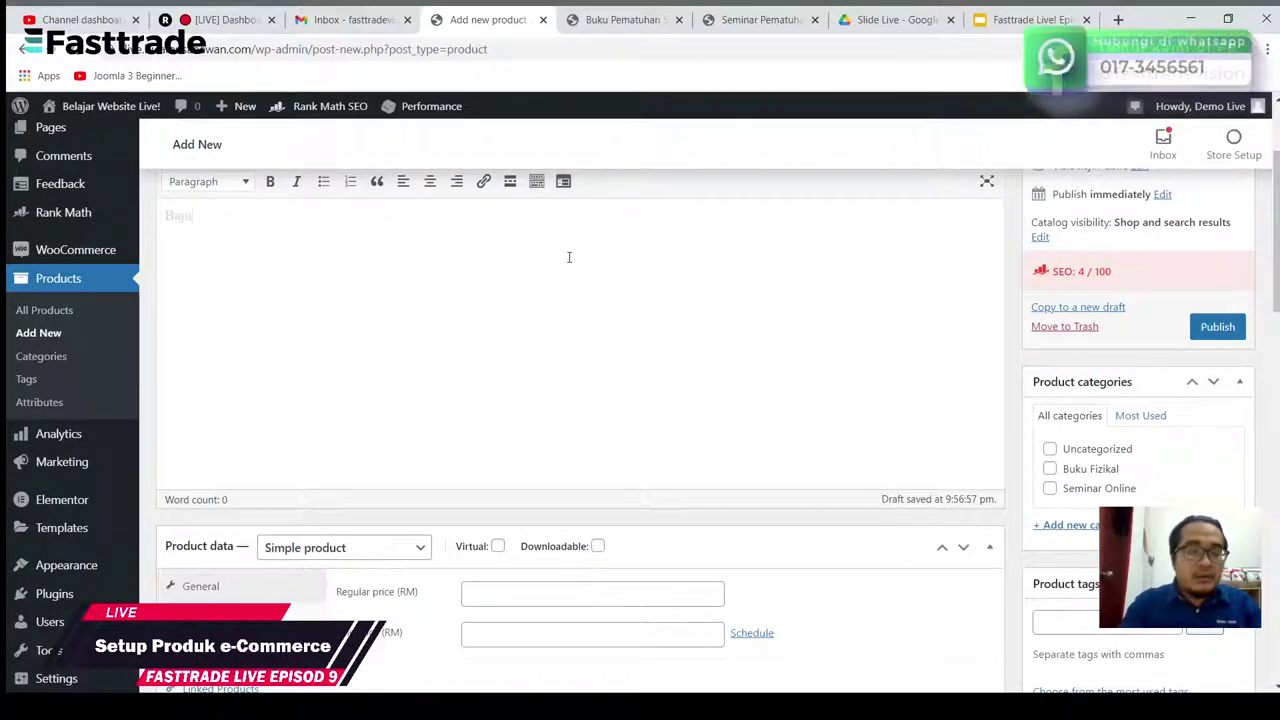
{"action": "type", "text": " semua"}
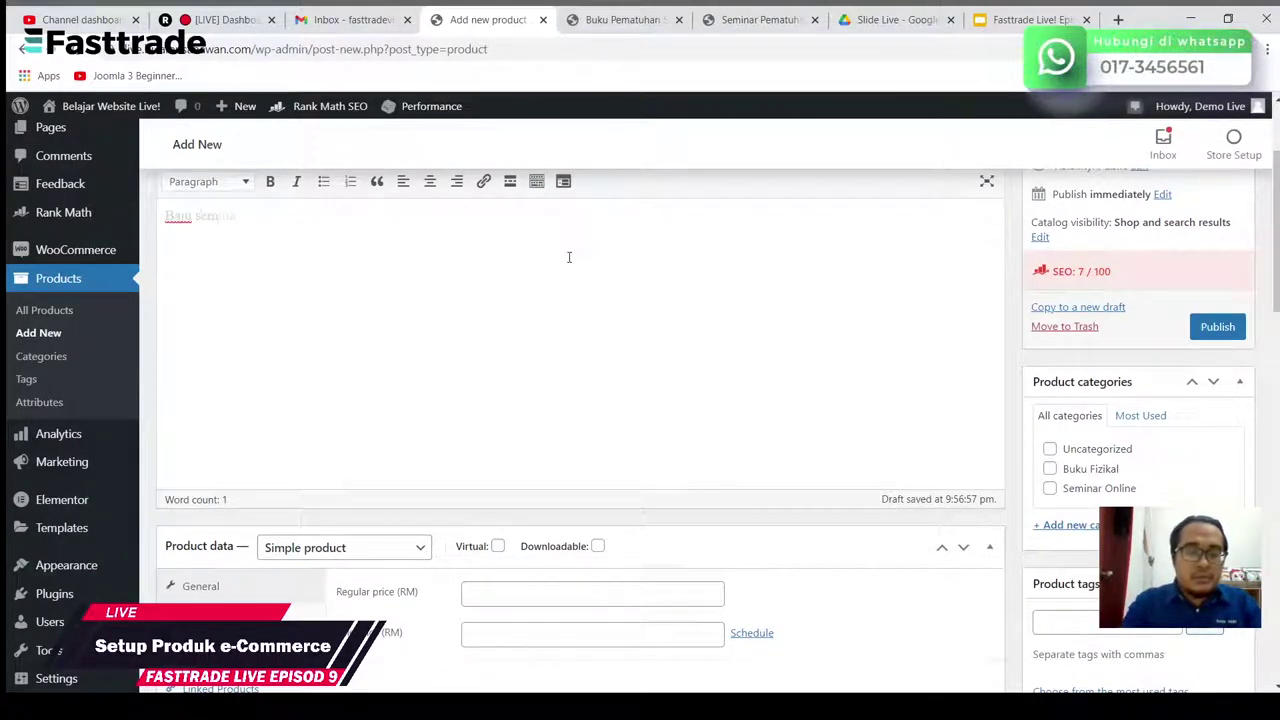
{"action": "type", "text": " pe"}
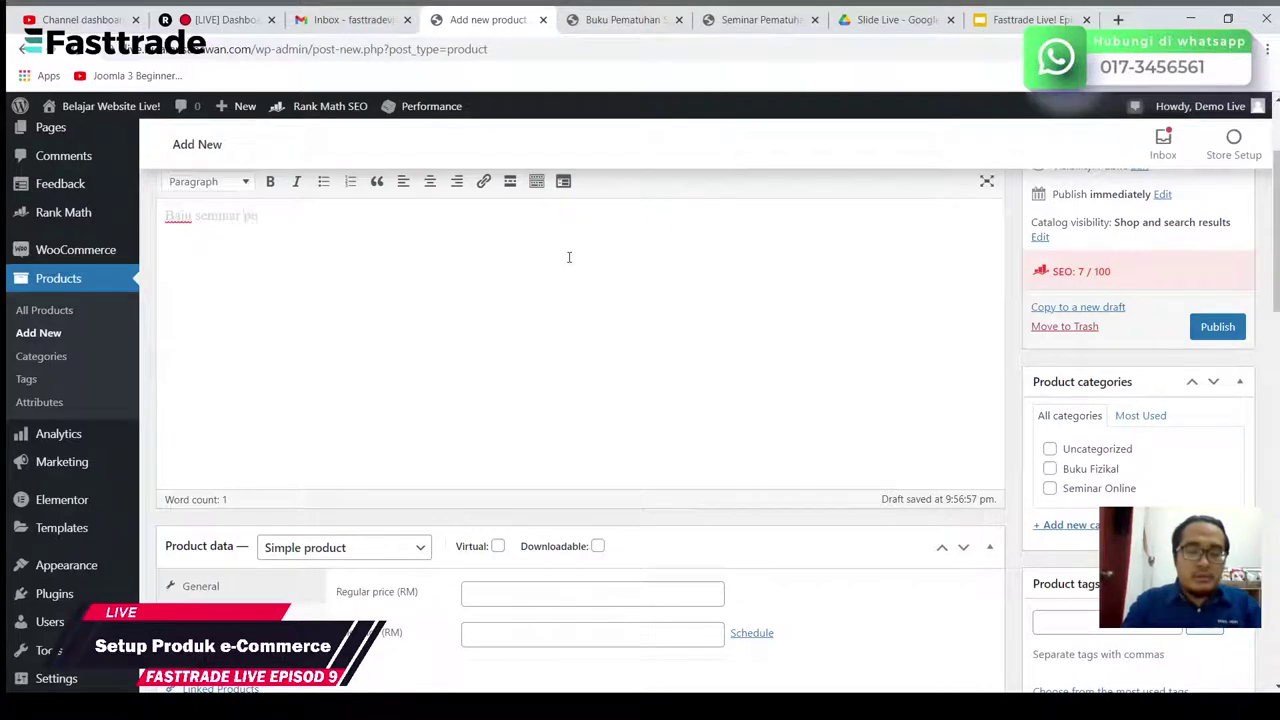
{"action": "type", "text": "matuhan SOP"}
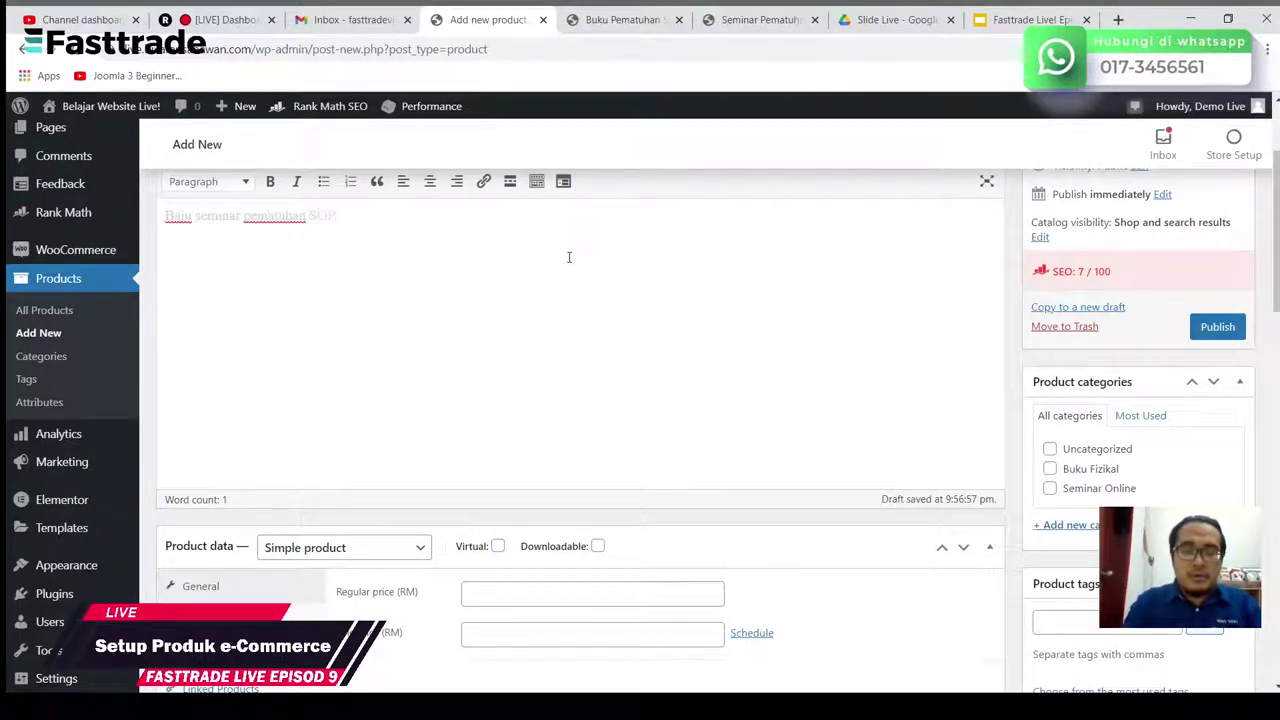
Step: Enter "baju Seminar Pematuhan SOP" as the product short description
{"action": "scroll", "coordinate": [702, 351], "scroll_direction": "down", "scroll_amount": 10}
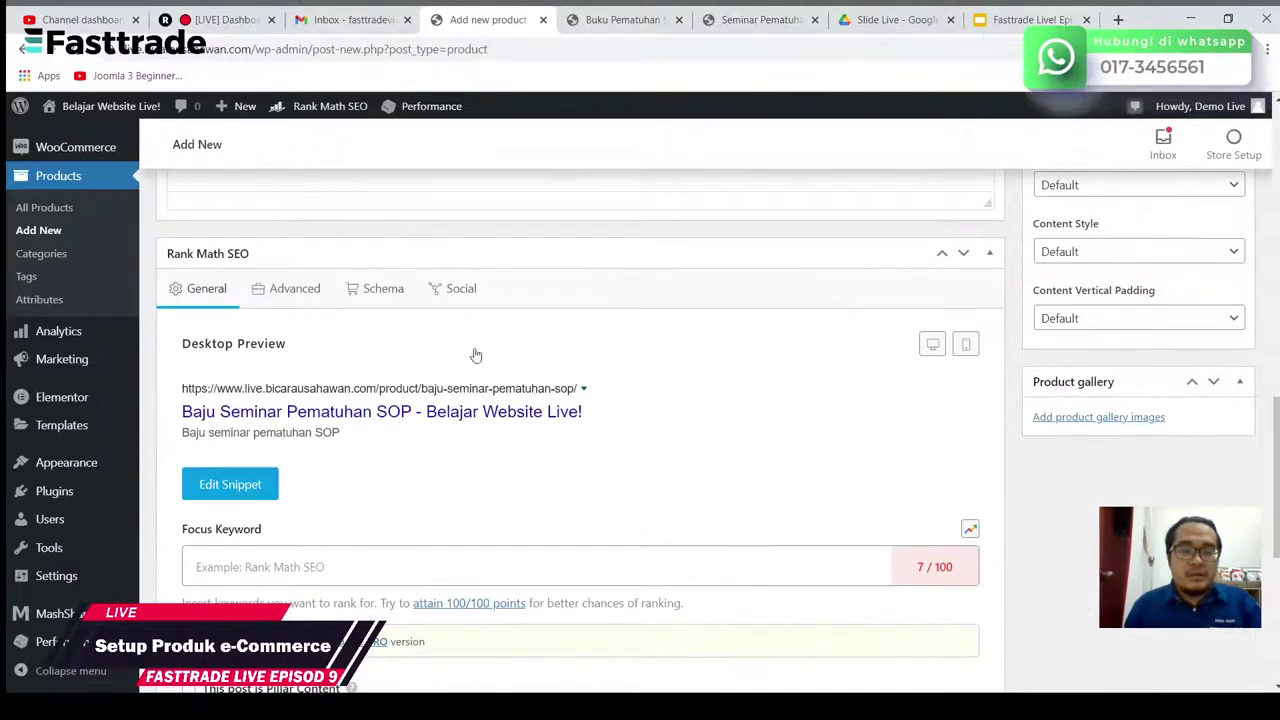
{"action": "scroll", "coordinate": [474, 354], "scroll_direction": "up", "scroll_amount": 5}
{"action": "left_click", "coordinate": [444, 361]}
{"action": "type", "text": "ba"}
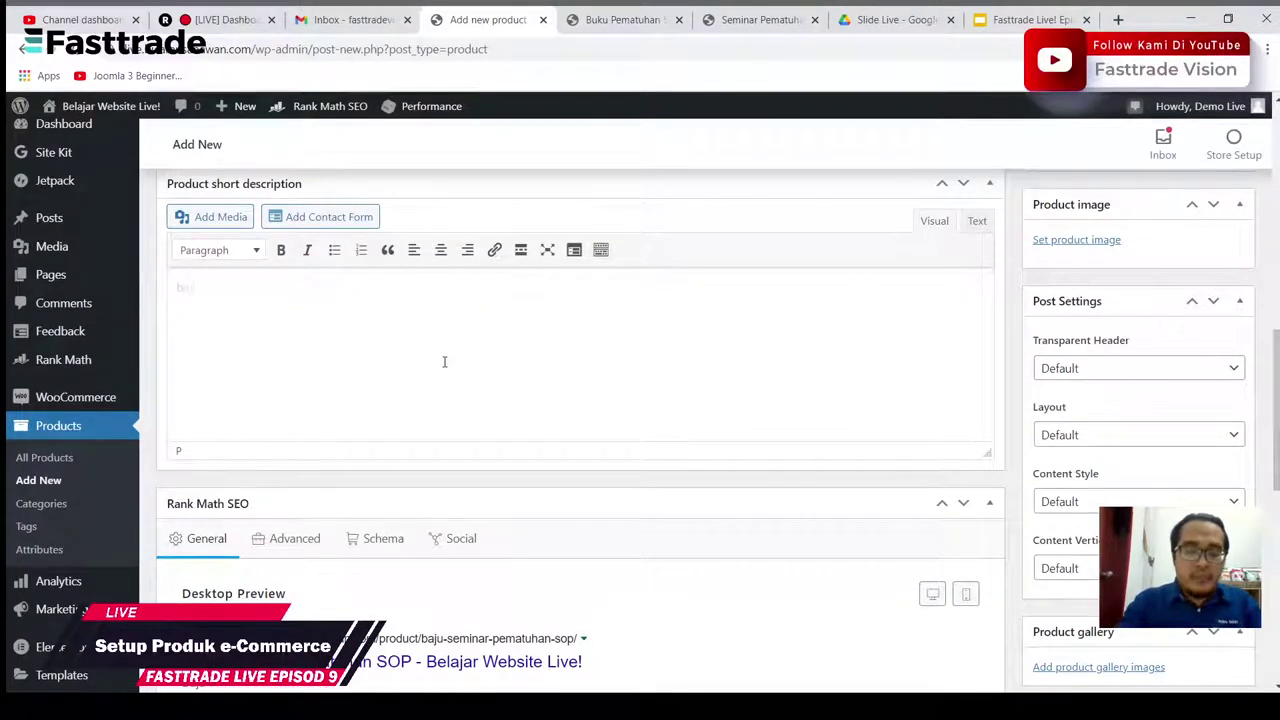
{"action": "type", "text": "ju Seminar"}
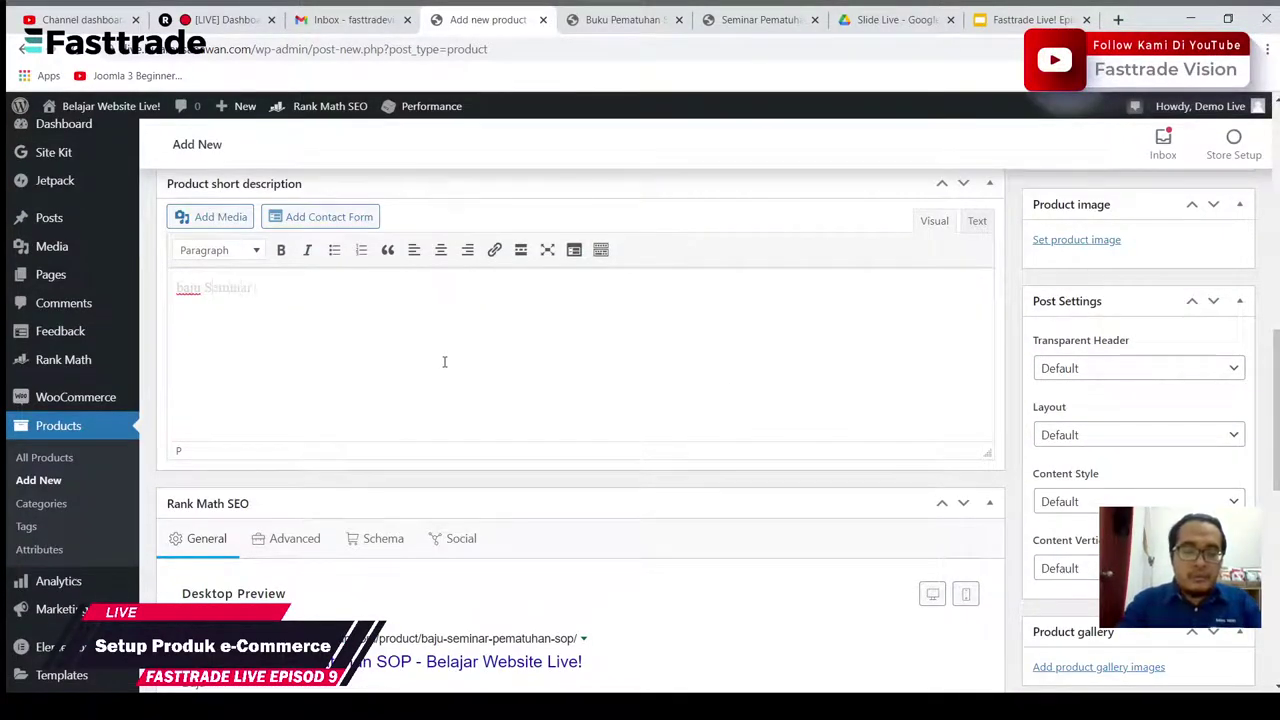
{"action": "type", "text": " Pemat"}
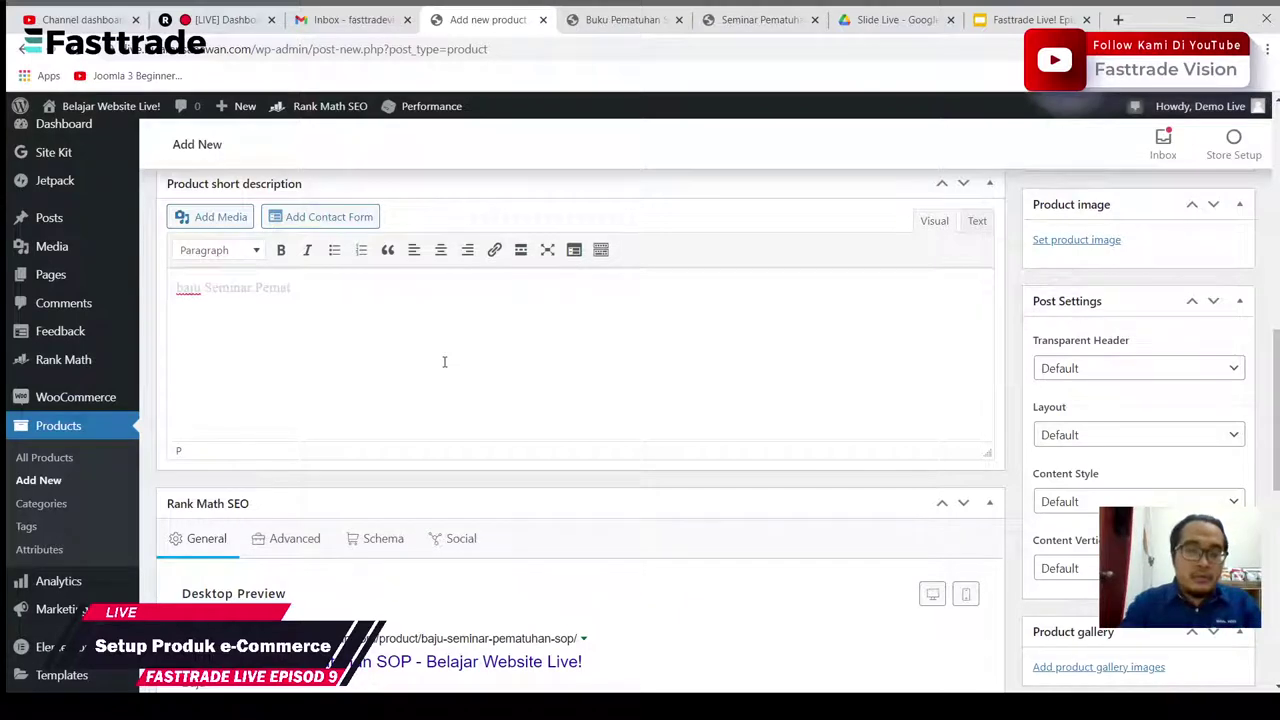
{"action": "type", "text": "uhan"}
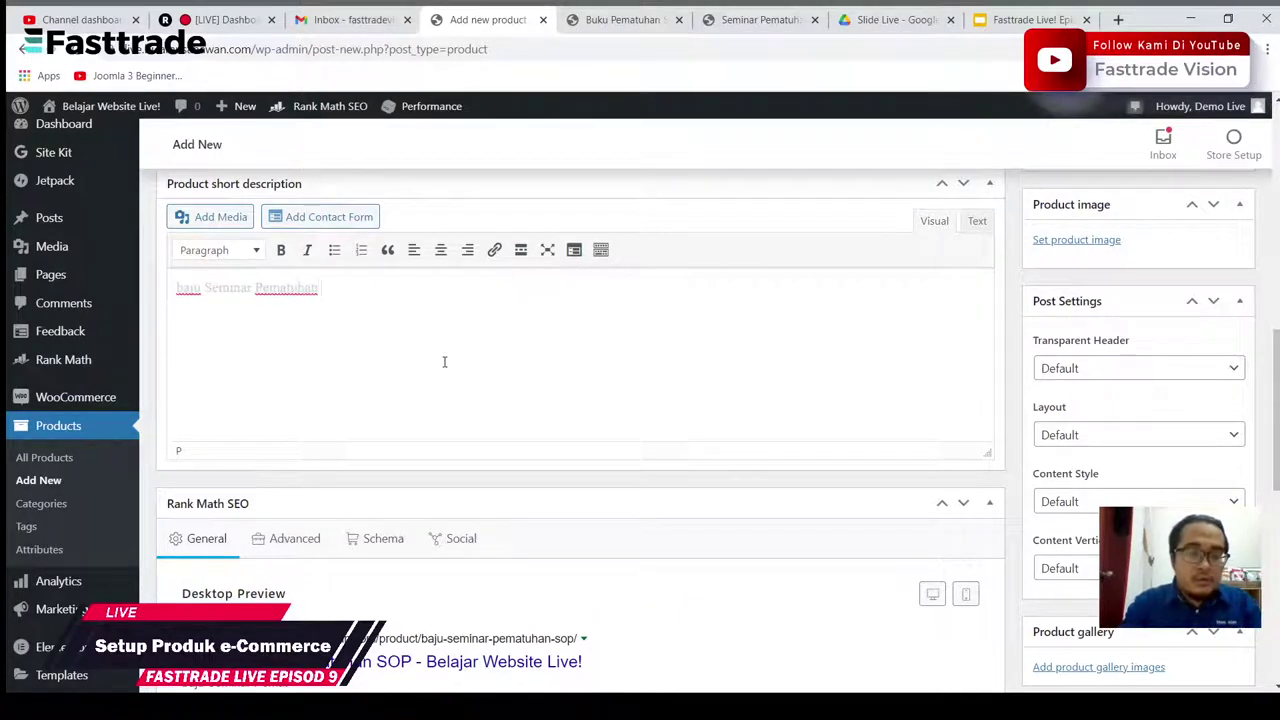
{"action": "type", "text": " SOP."}
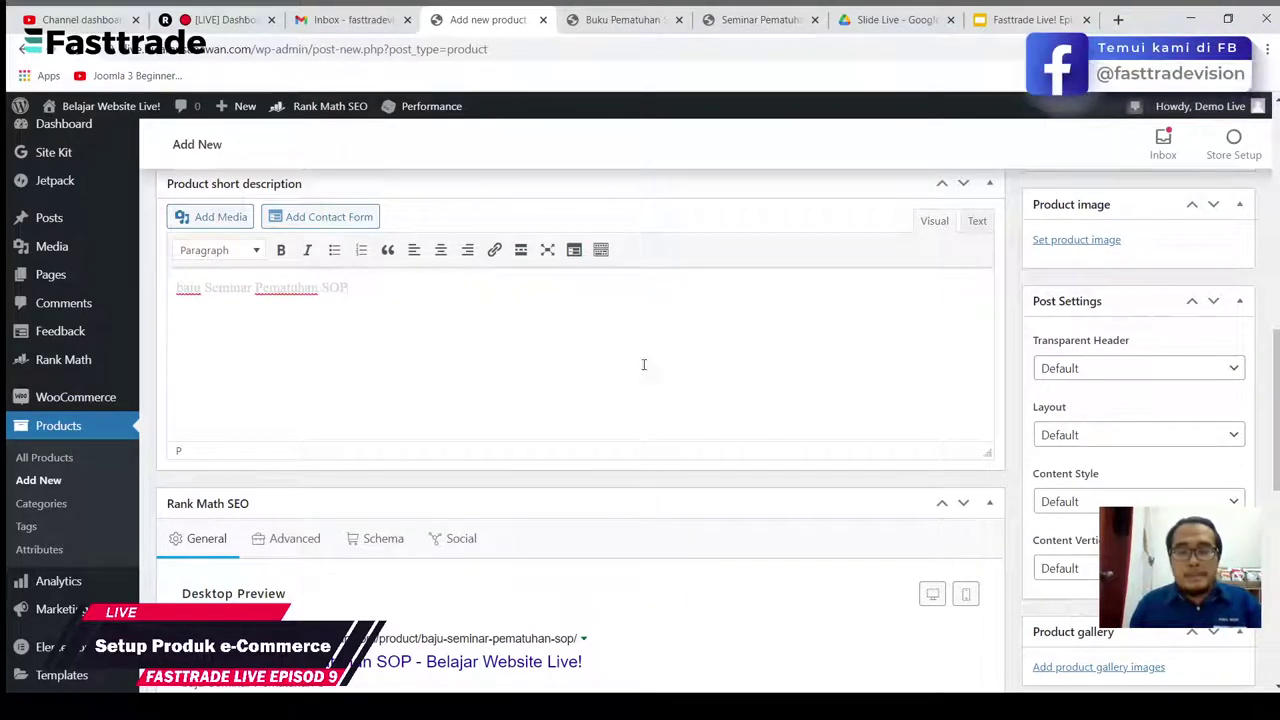
Step: Set the shirt product's type to Variable product in the product data
{"action": "scroll", "coordinate": [707, 388], "scroll_direction": "up", "scroll_amount": 5}
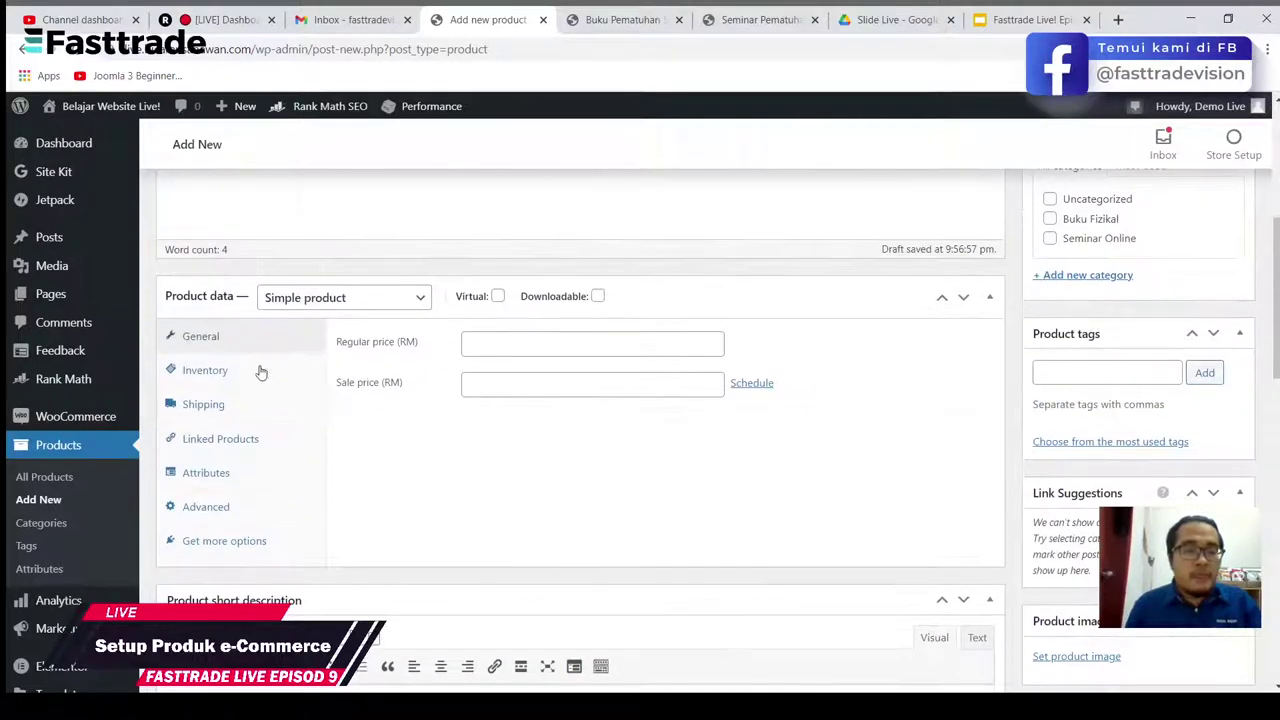
{"action": "left_click", "coordinate": [417, 307]}
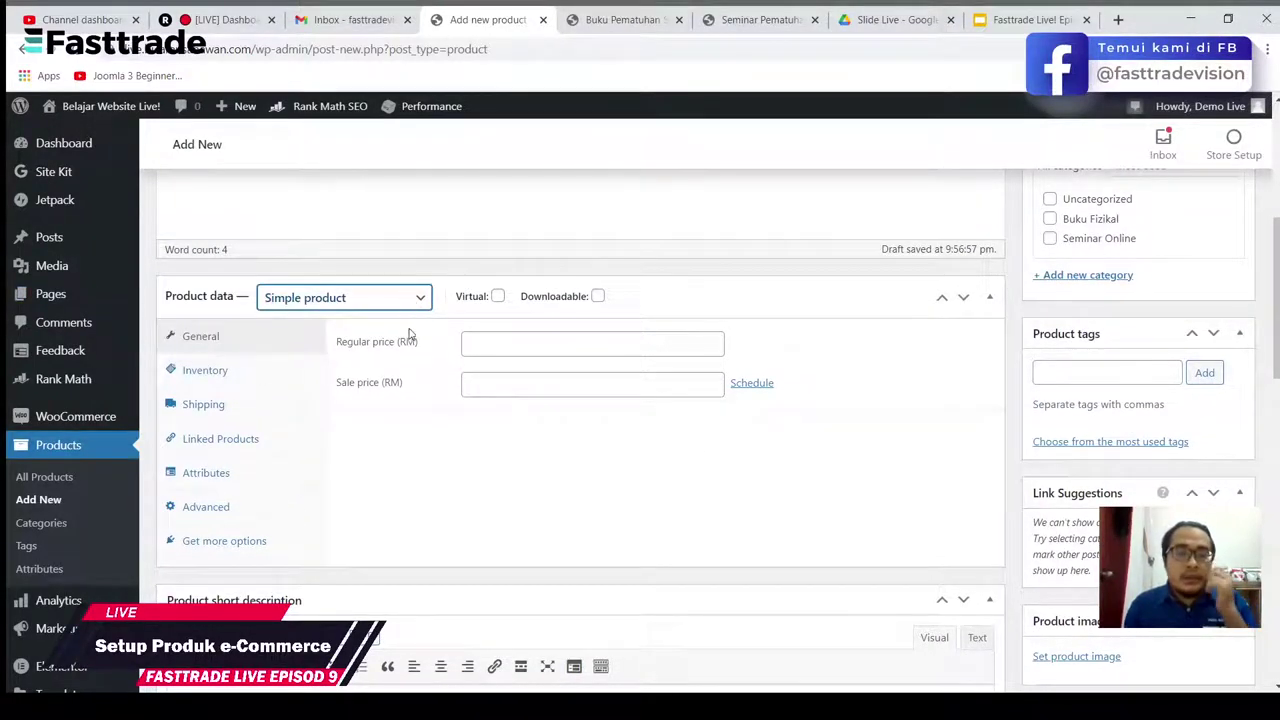
{"action": "key", "text": "Down"}
{"action": "key", "text": "Down"}
{"action": "key", "text": "Down"}
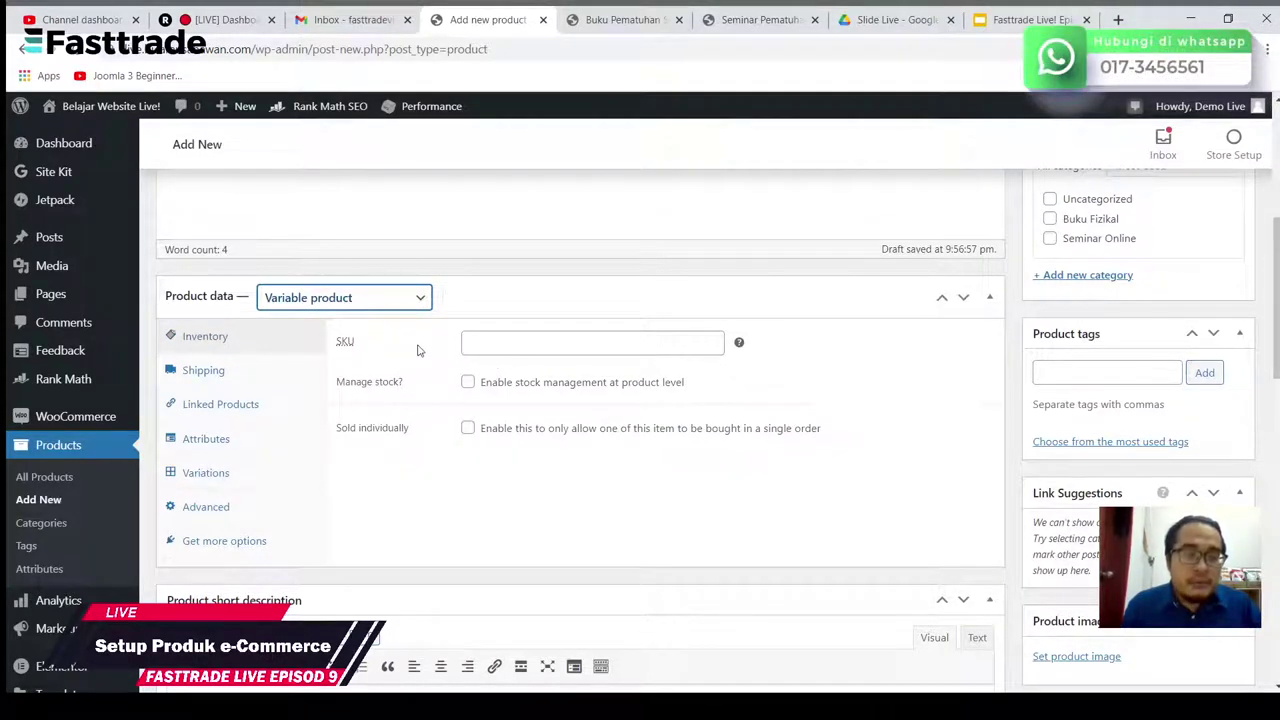
Step: Switch the product type to Simple product and back to Variable product to compare their available settings
{"action": "key", "text": "Up"}
{"action": "key", "text": "Up"}
{"action": "key", "text": "Up"}
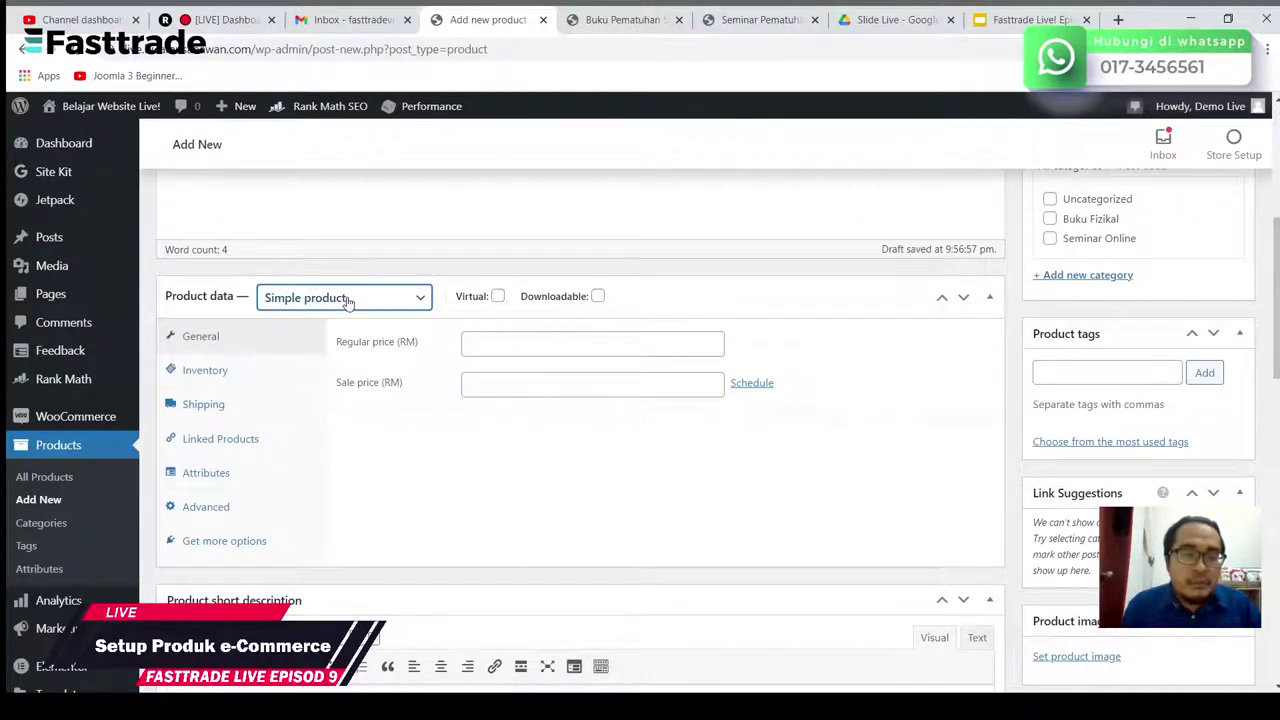
{"action": "key", "text": "Down"}
{"action": "key", "text": "Down"}
{"action": "key", "text": "Down"}
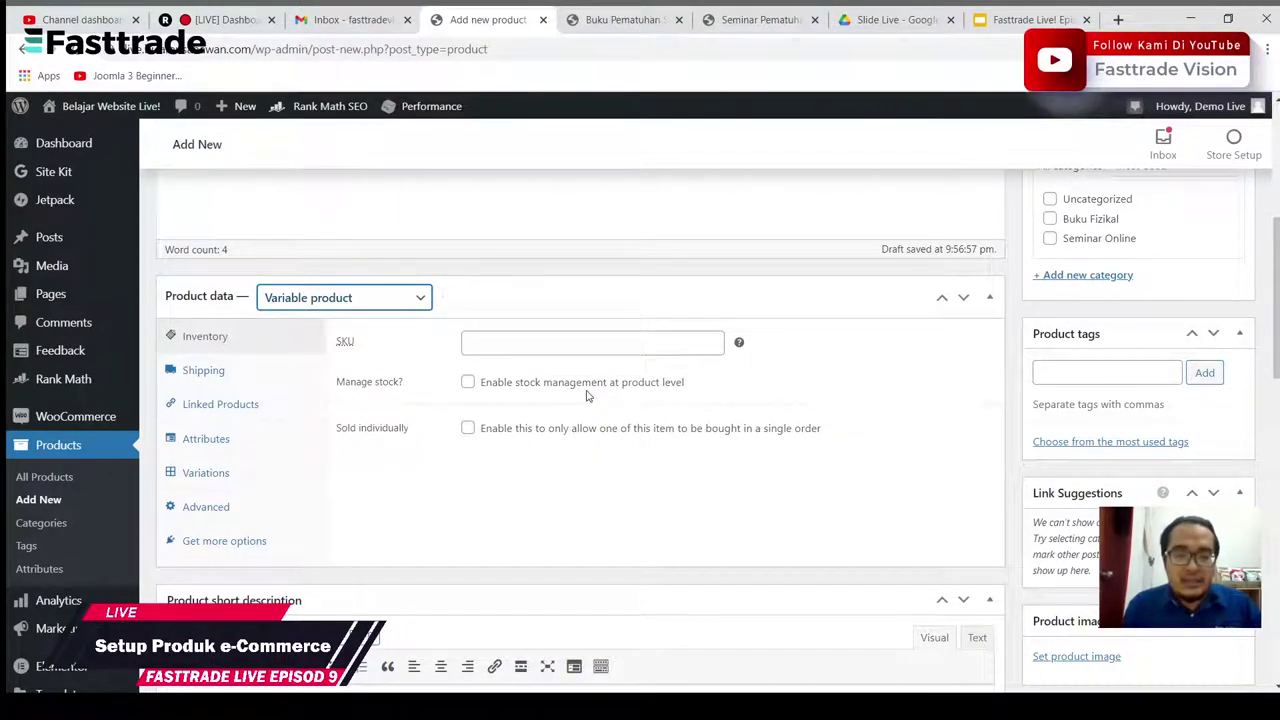
Step: Open the SKU field in the variable product's inventory settings for entry
{"action": "left_click", "coordinate": [491, 348]}
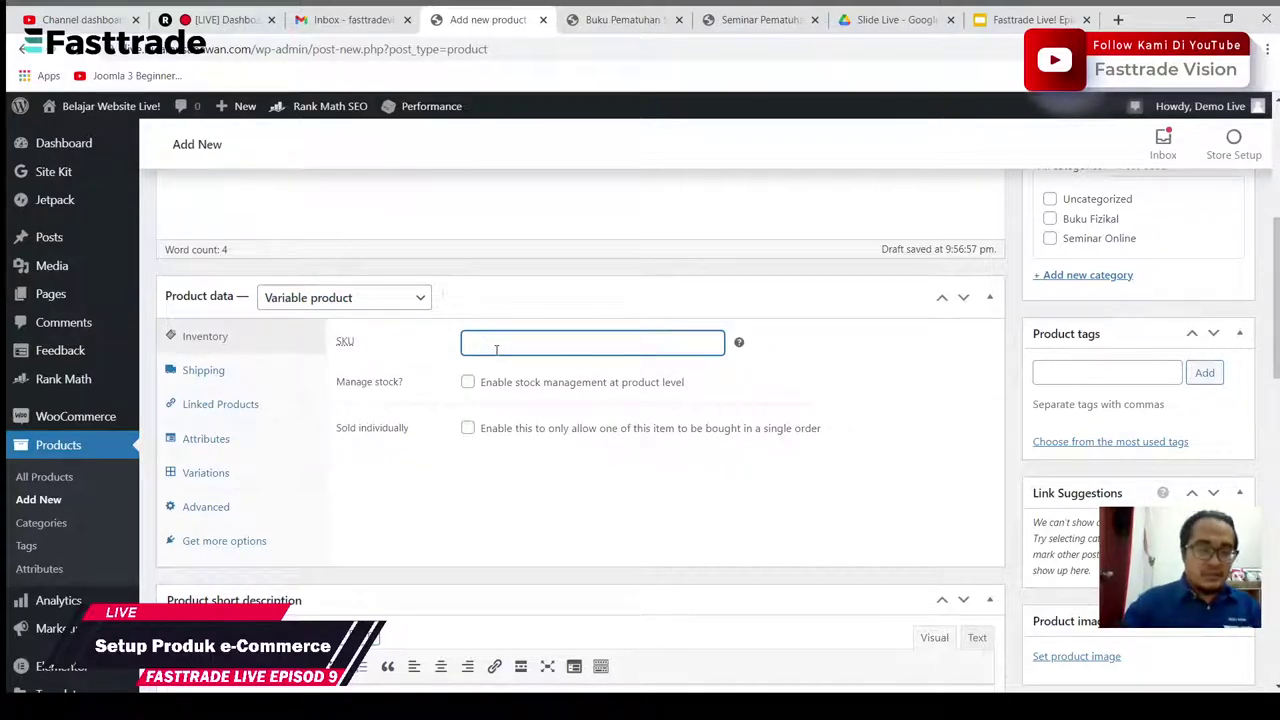
Step: Set the variable product's SKU to BSPS001
{"action": "type", "text": "B"}
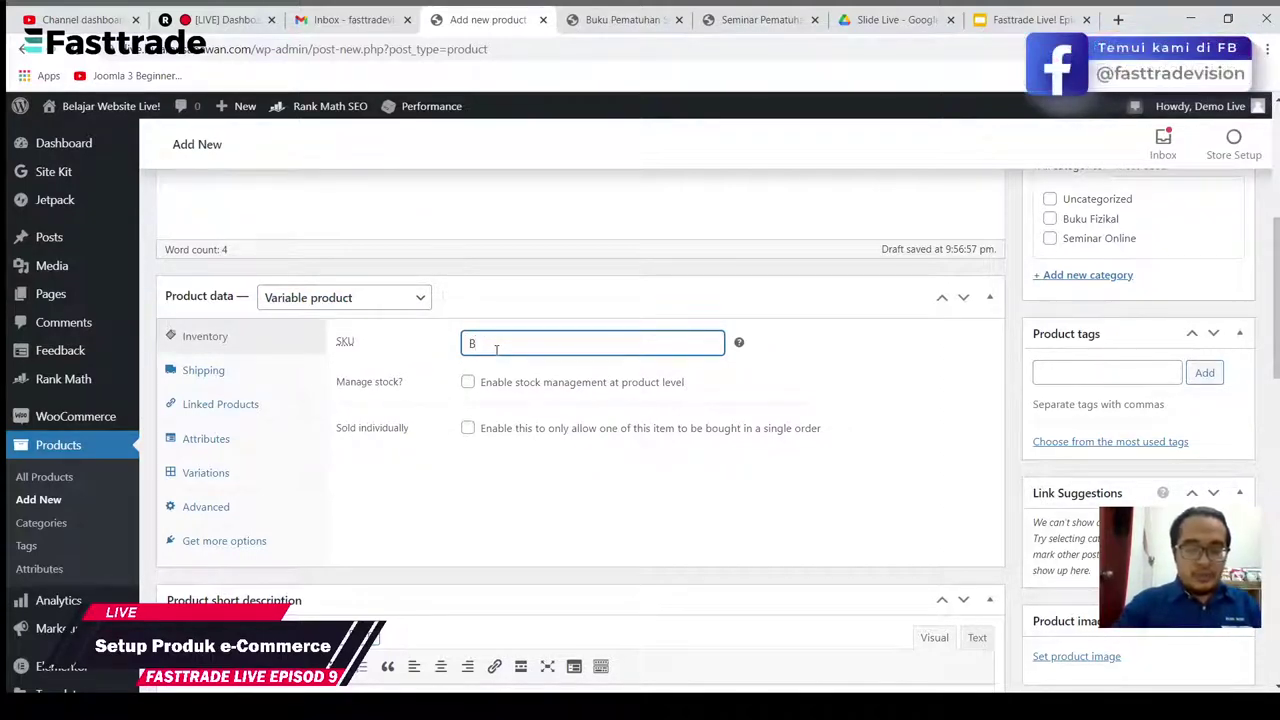
{"action": "type", "text": "SPS"}
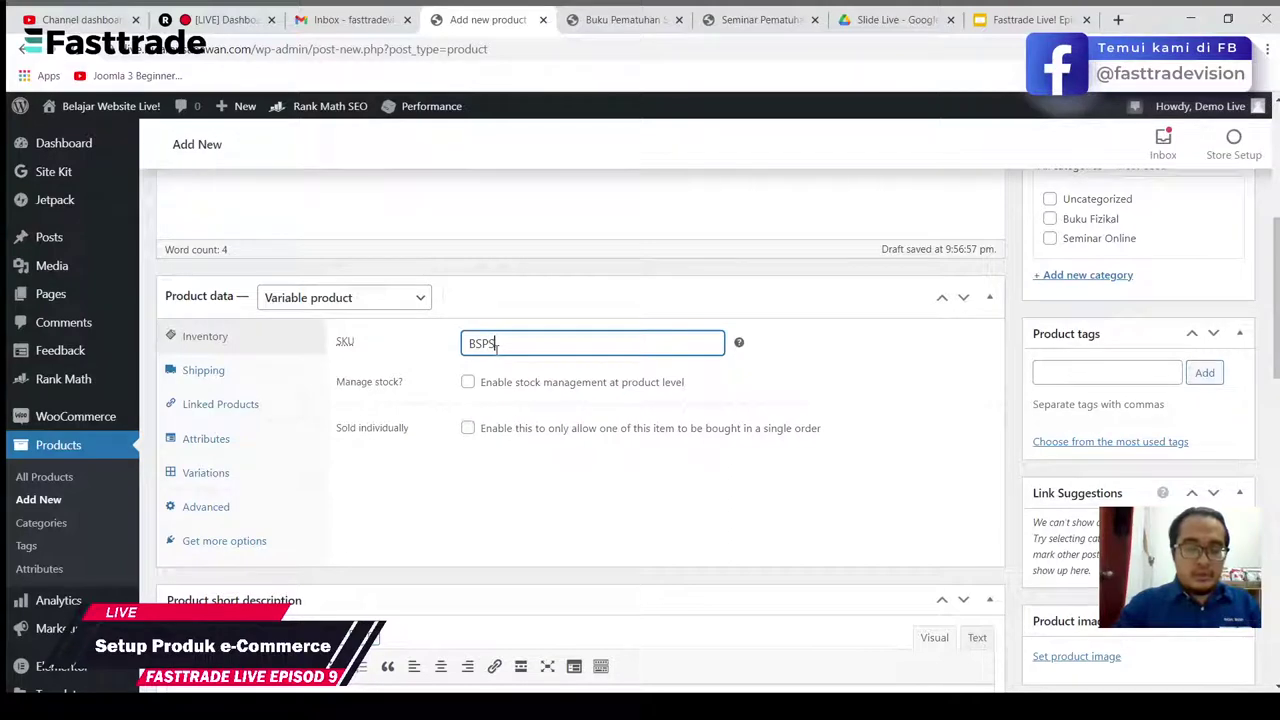
{"action": "type", "text": "001"}
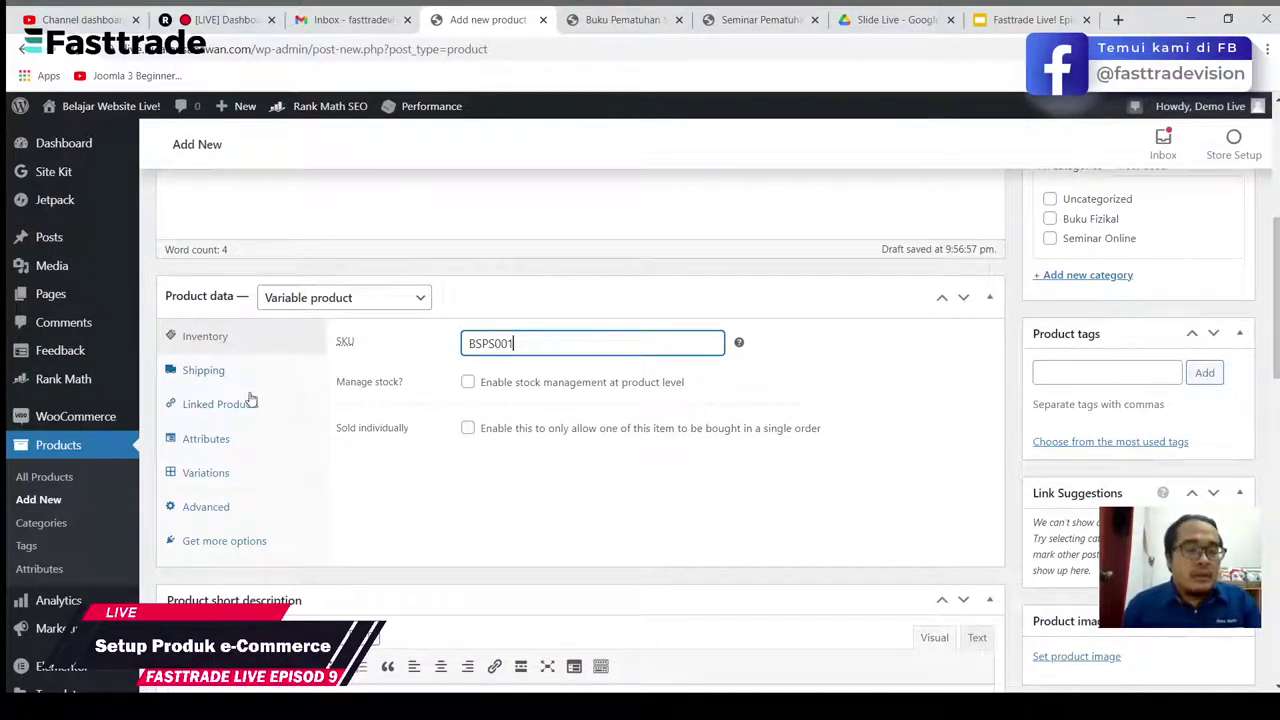
Step: Add a custom product attribute named "Warna Baju"
{"action": "left_click", "coordinate": [247, 451]}
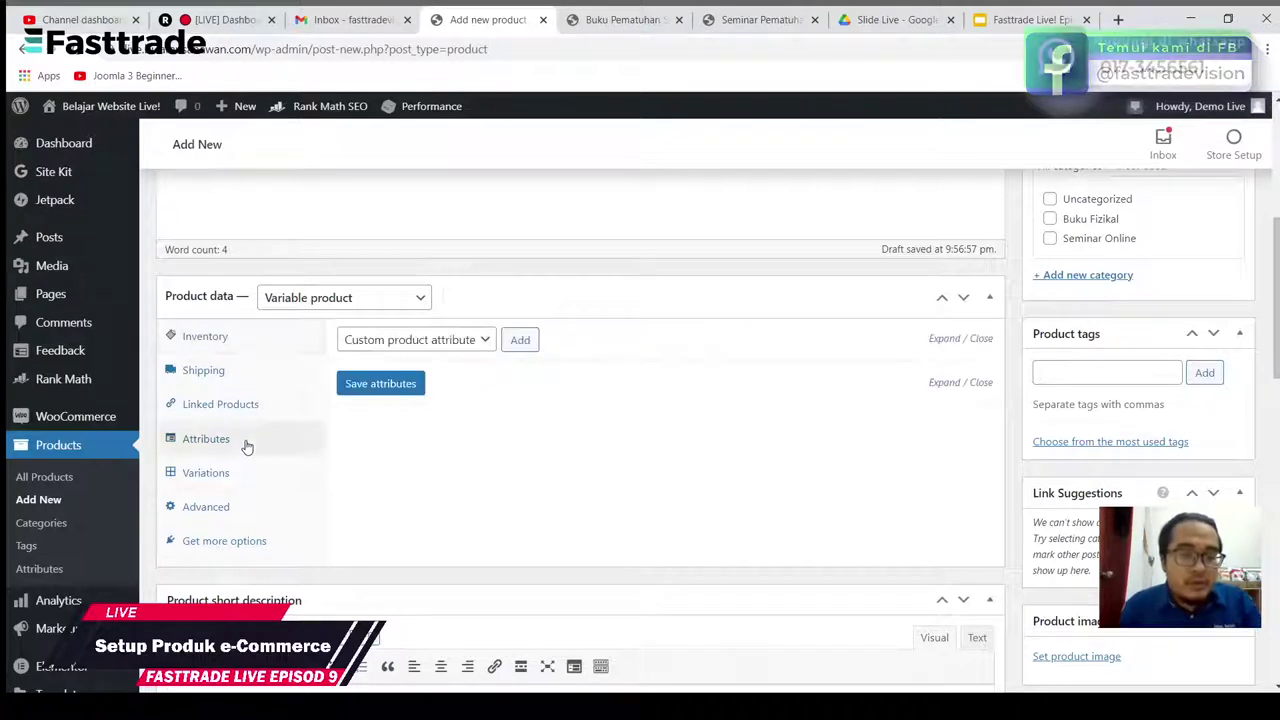
{"action": "left_click", "coordinate": [471, 344]}
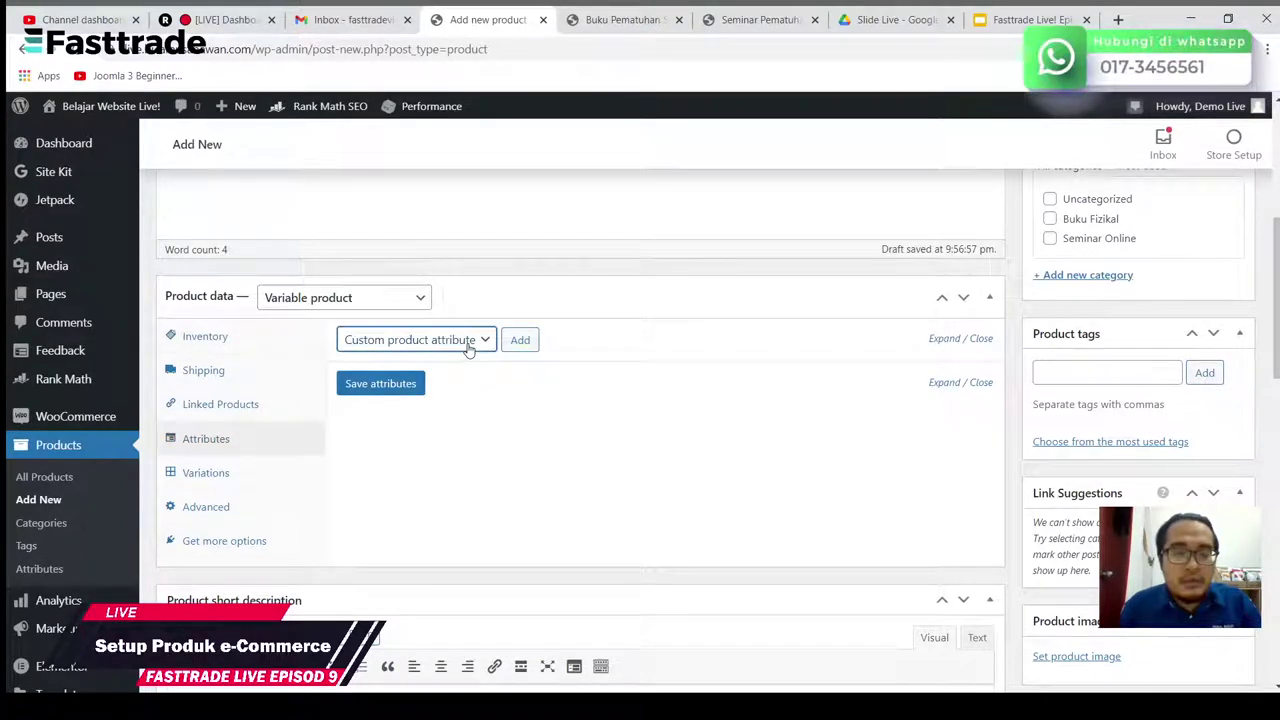
{"action": "left_click", "coordinate": [523, 350]}
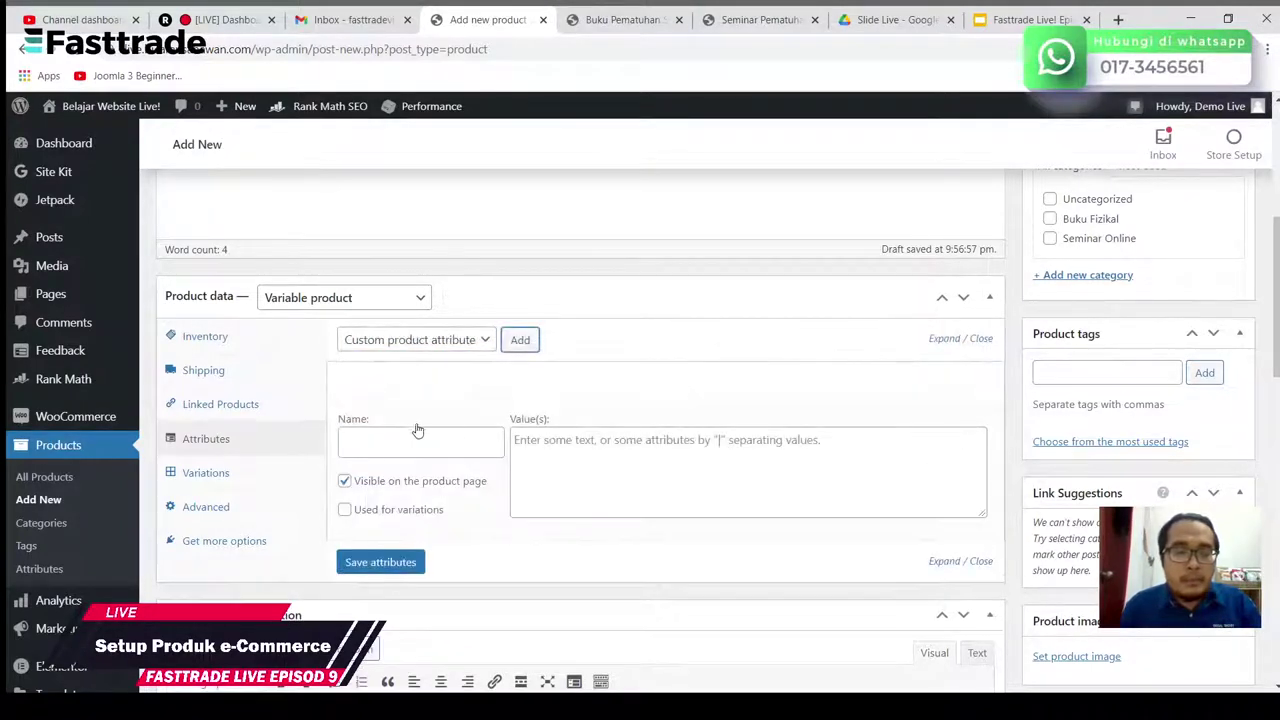
{"action": "left_click", "coordinate": [411, 437]}
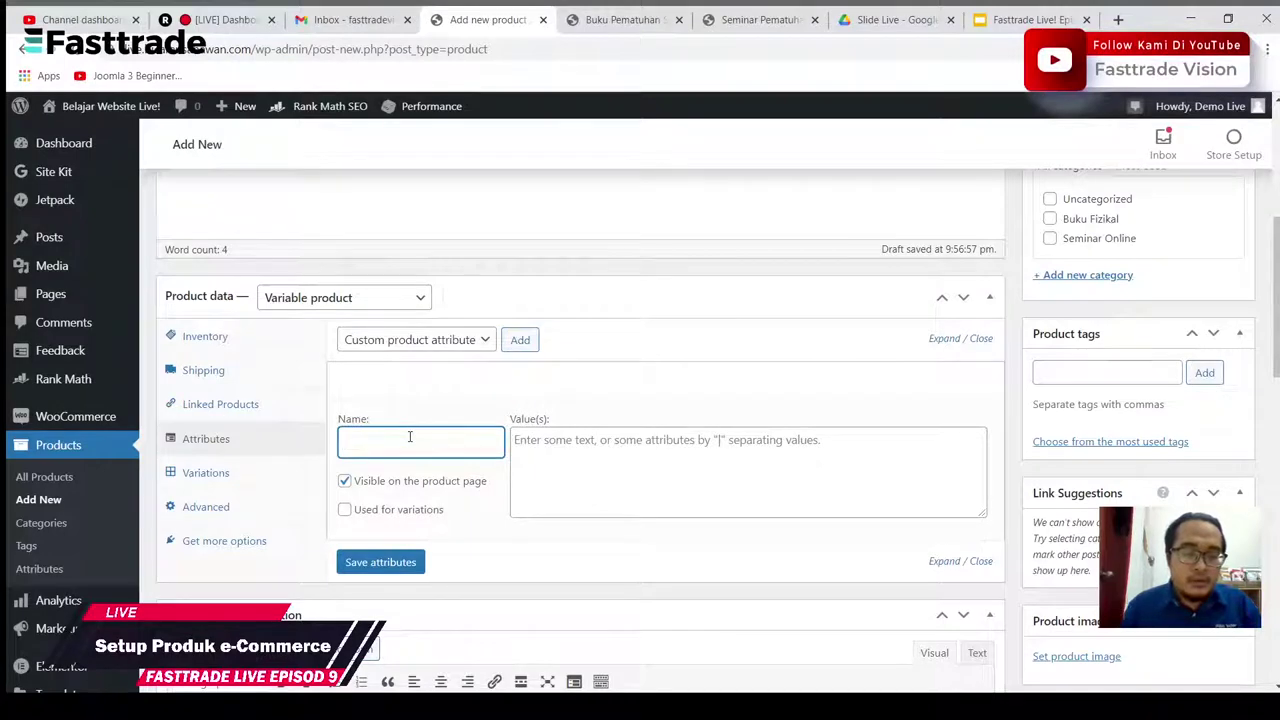
{"action": "type", "text": "War"}
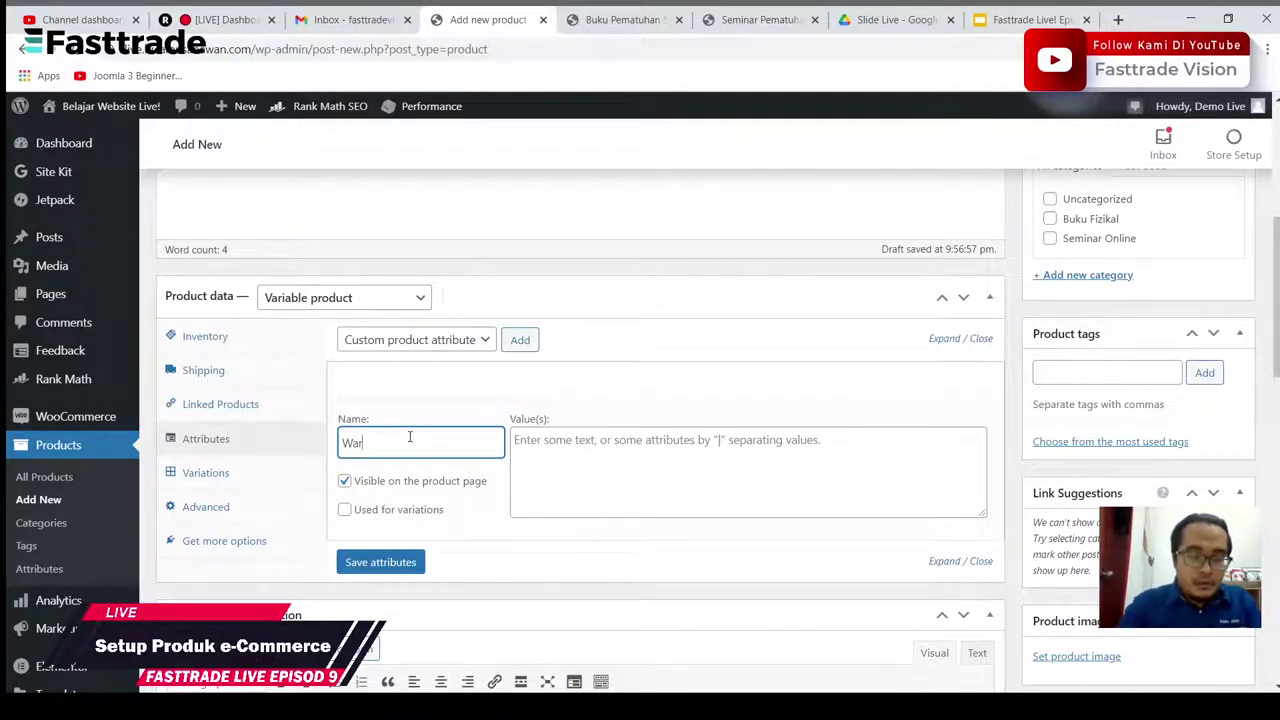
{"action": "type", "text": "na Baju"}
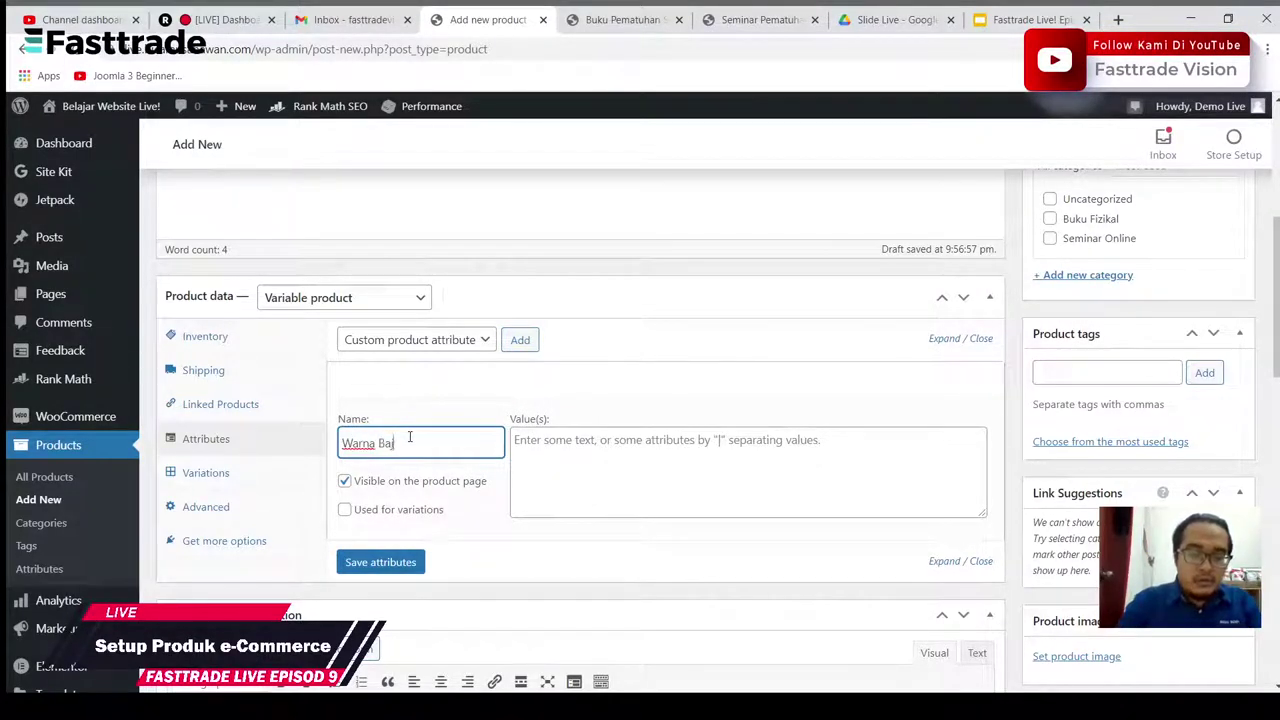
Step: Give the Warna Baju attribute the values Merah|Biru|Hijau|Kuning|Kelabu and save it as used for variations
{"action": "left_click", "coordinate": [670, 452]}
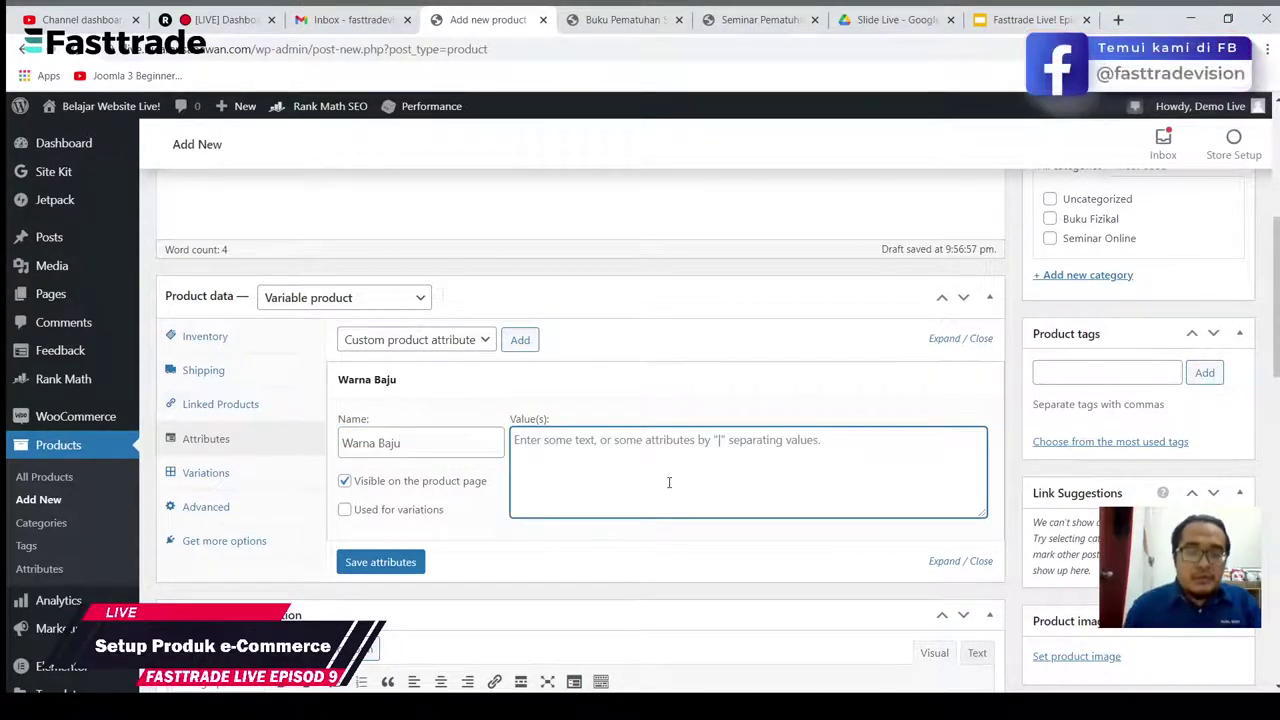
{"action": "type", "text": "Merah|Biru"}
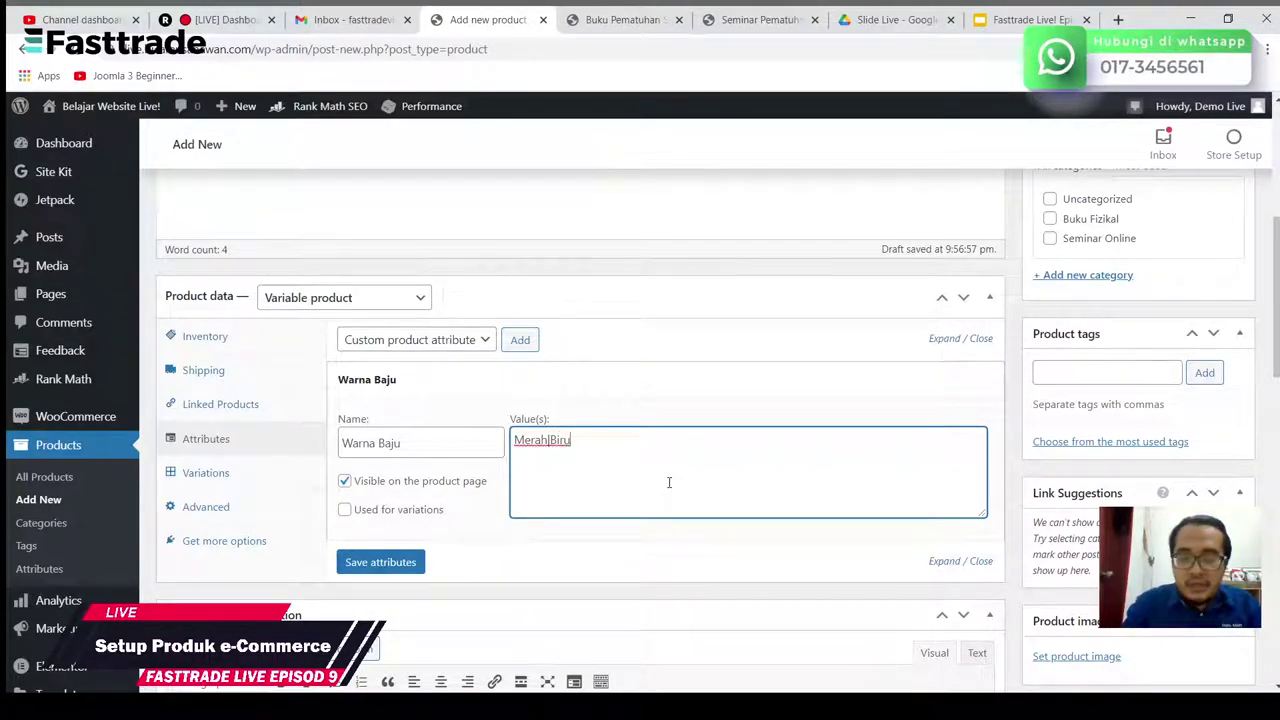
{"action": "type", "text": "|"}
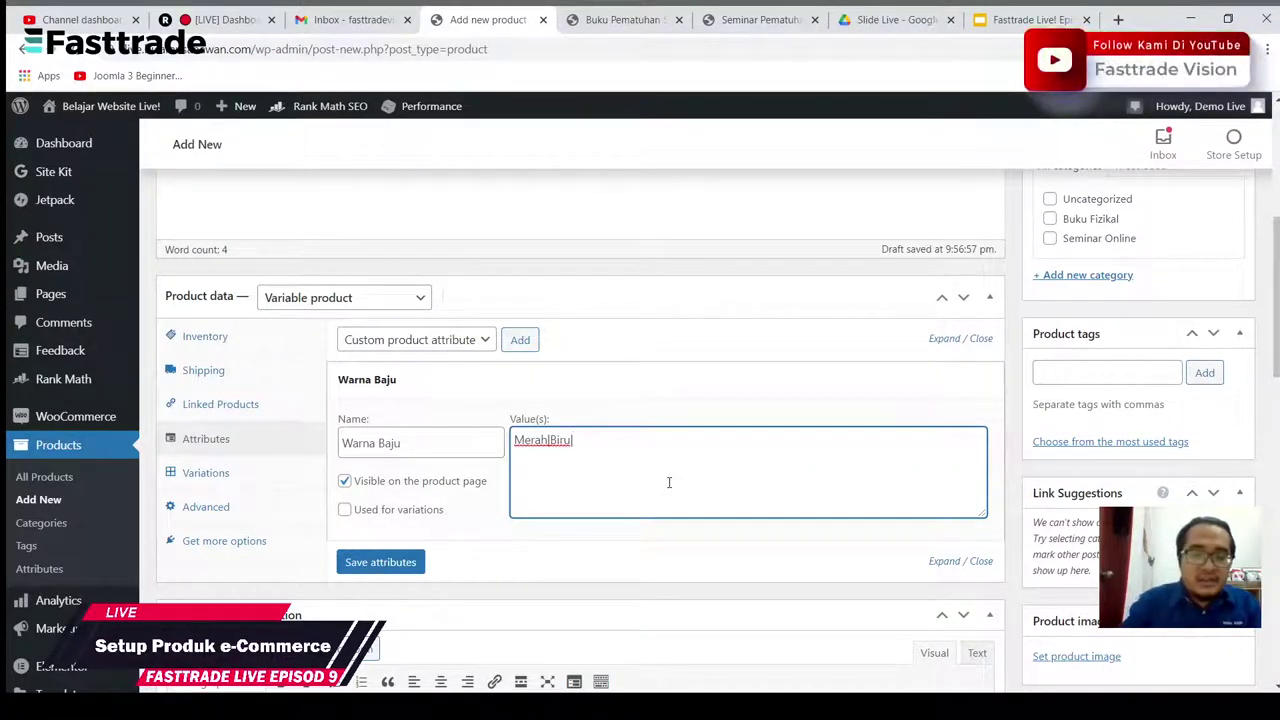
{"action": "type", "text": "Hijau"}
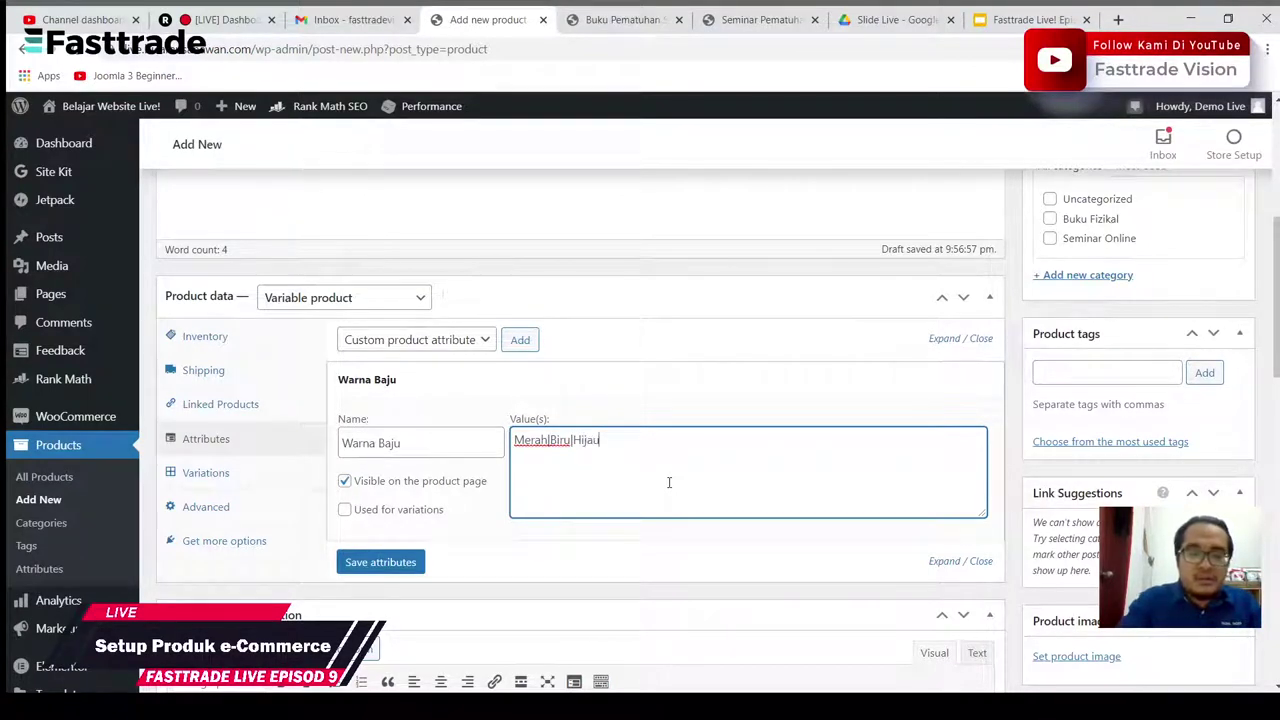
{"action": "type", "text": "|"}
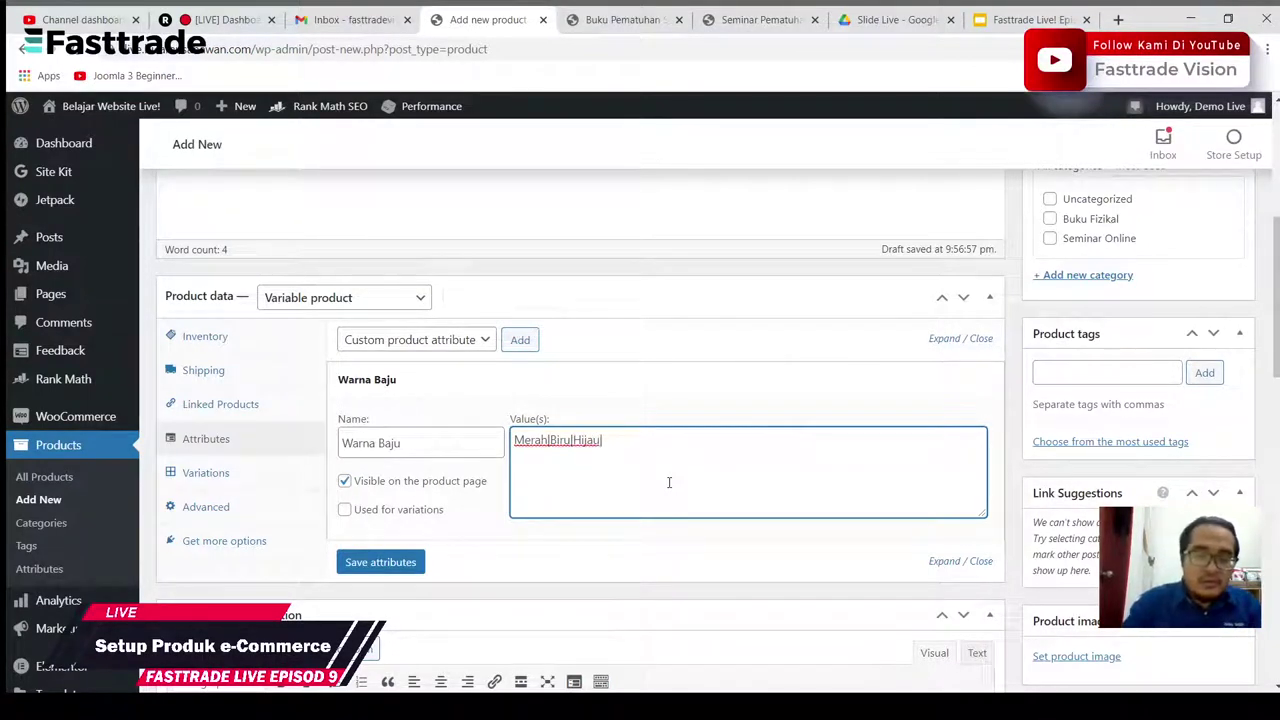
{"action": "type", "text": "Kuningn"}
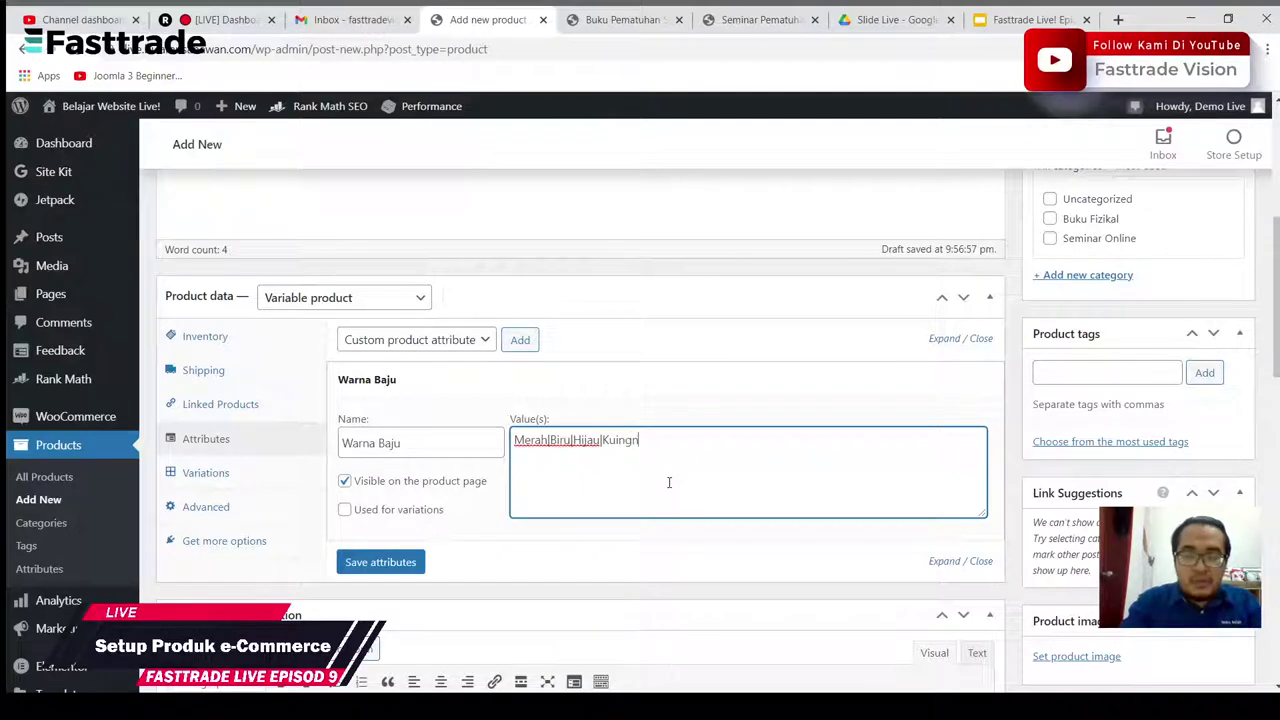
{"action": "key", "text": "BackSpace"}
{"action": "key", "text": "BackSpace"}
{"action": "key", "text": "BackSpace"}
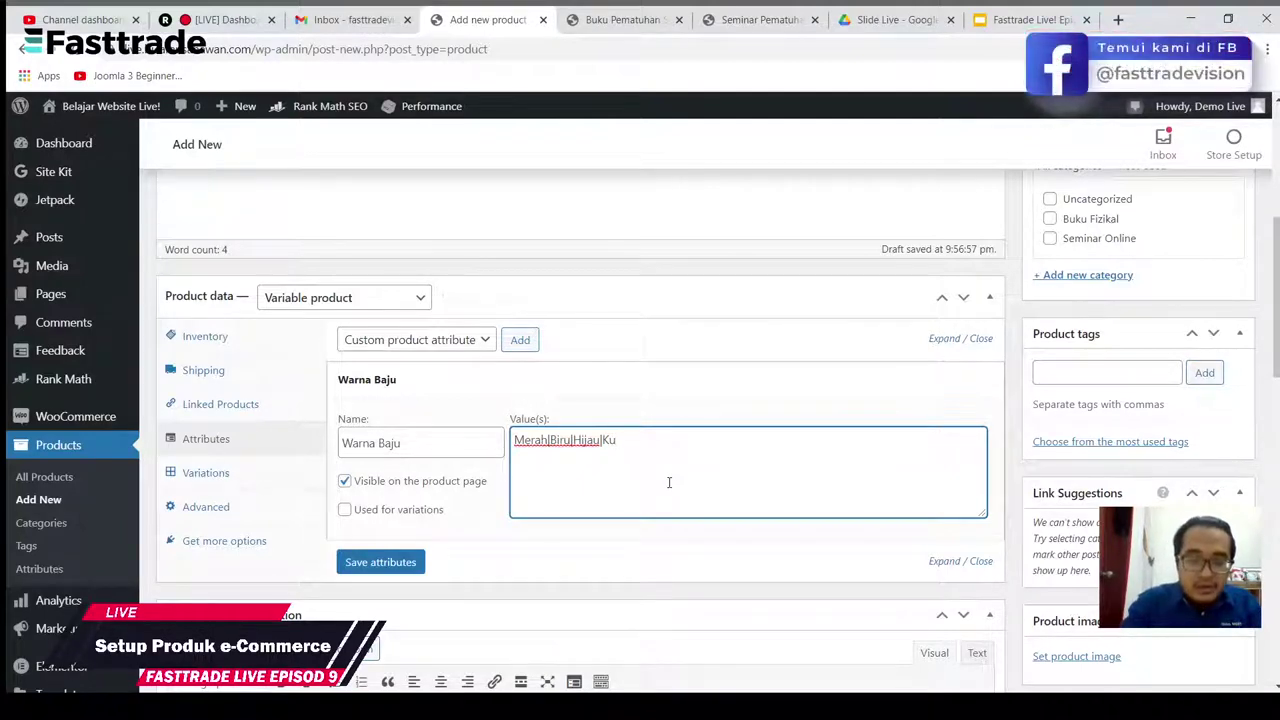
{"action": "type", "text": "ning"}
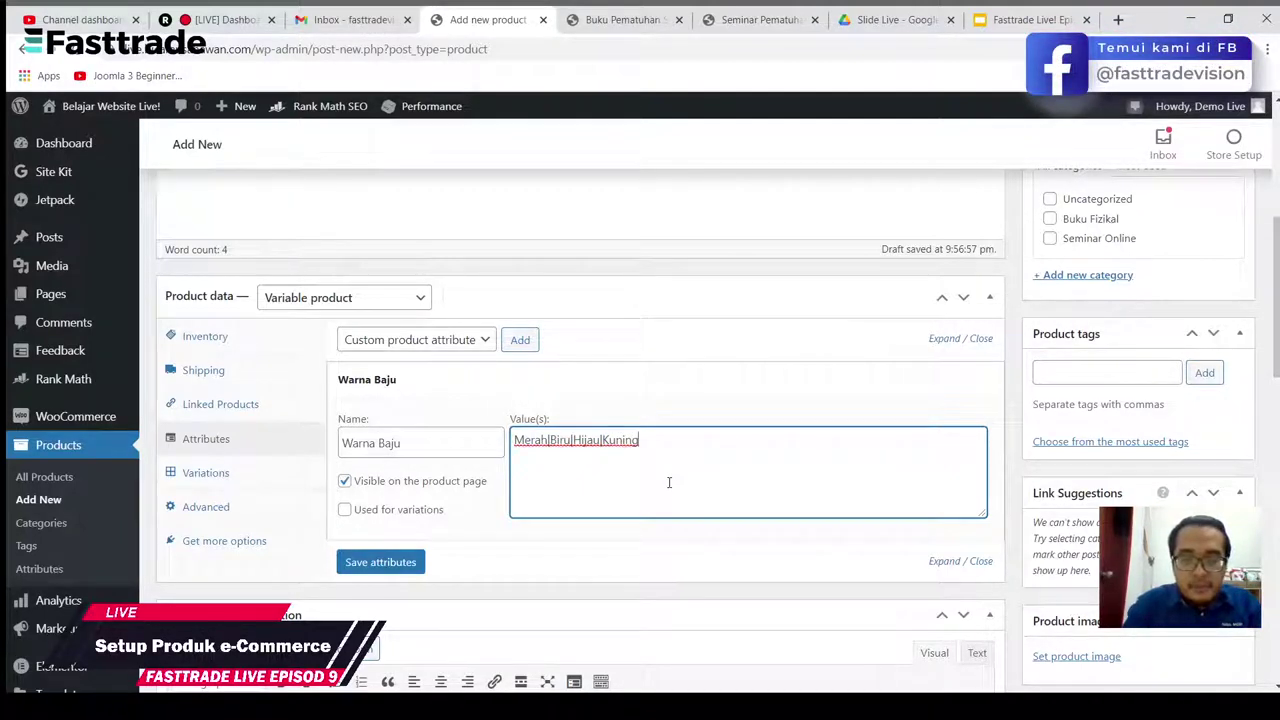
{"action": "type", "text": "|"}
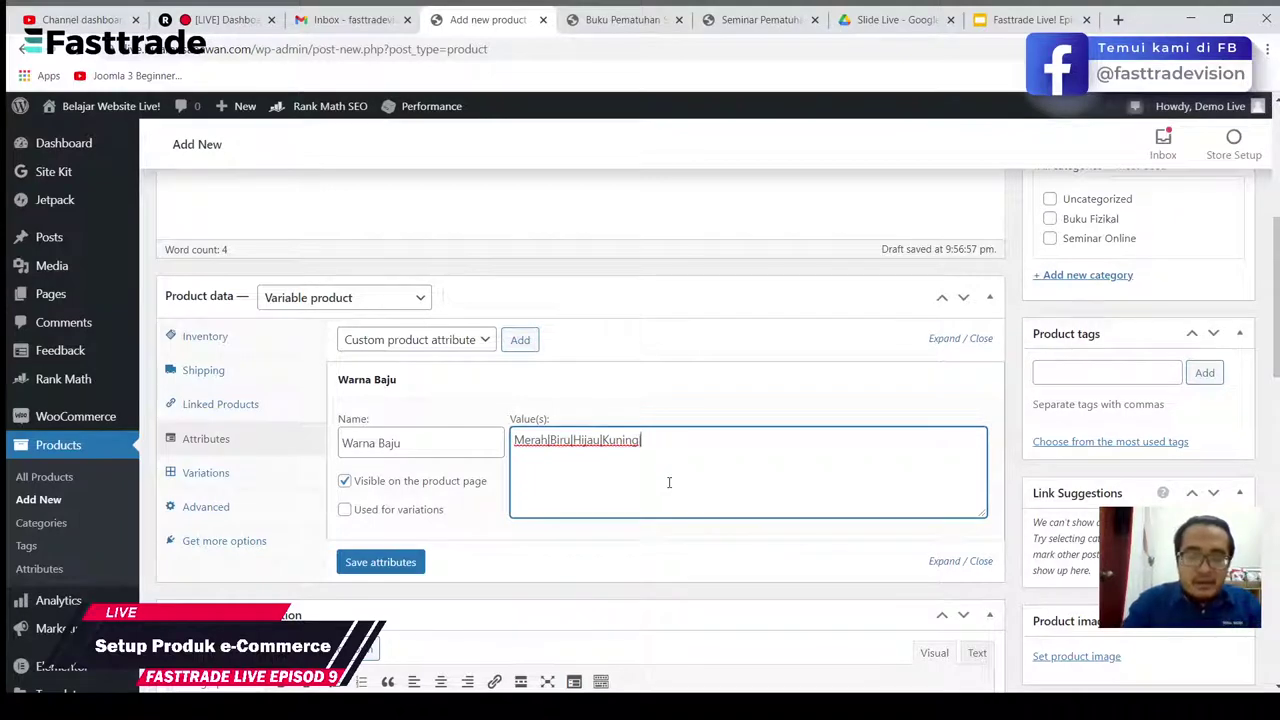
{"action": "type", "text": "Kelabu"}
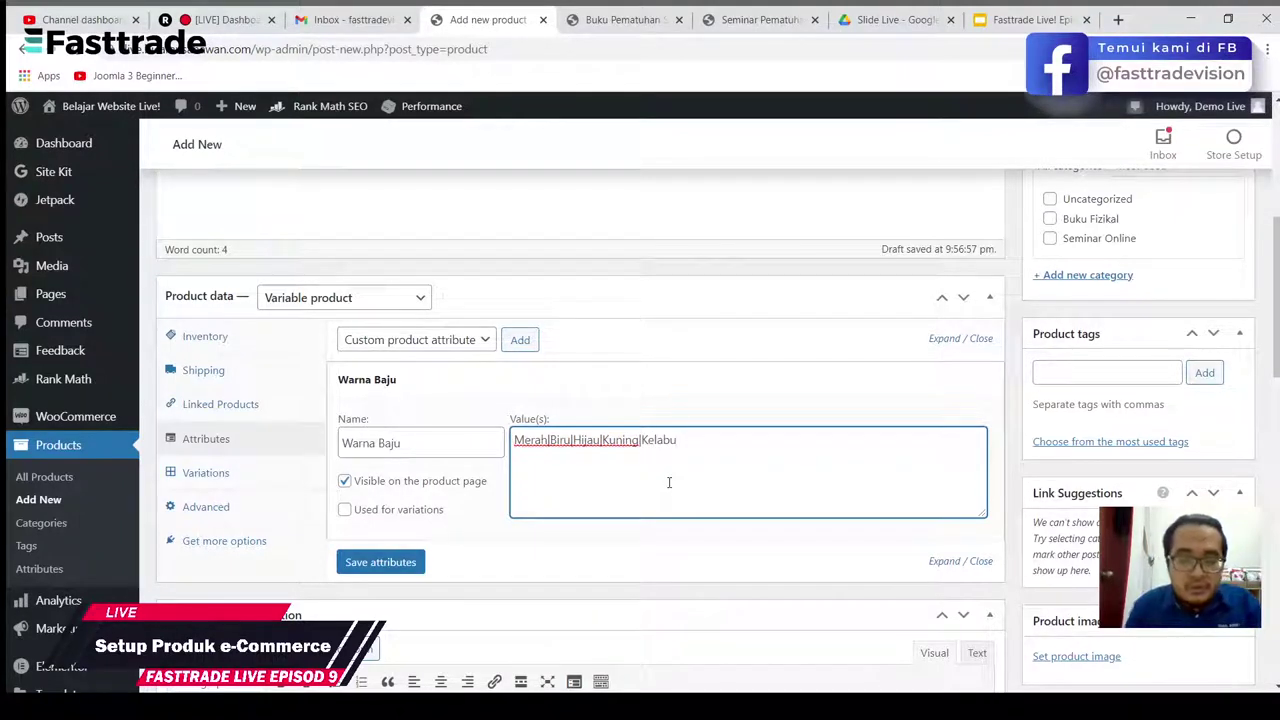
{"action": "left_click", "coordinate": [346, 512]}
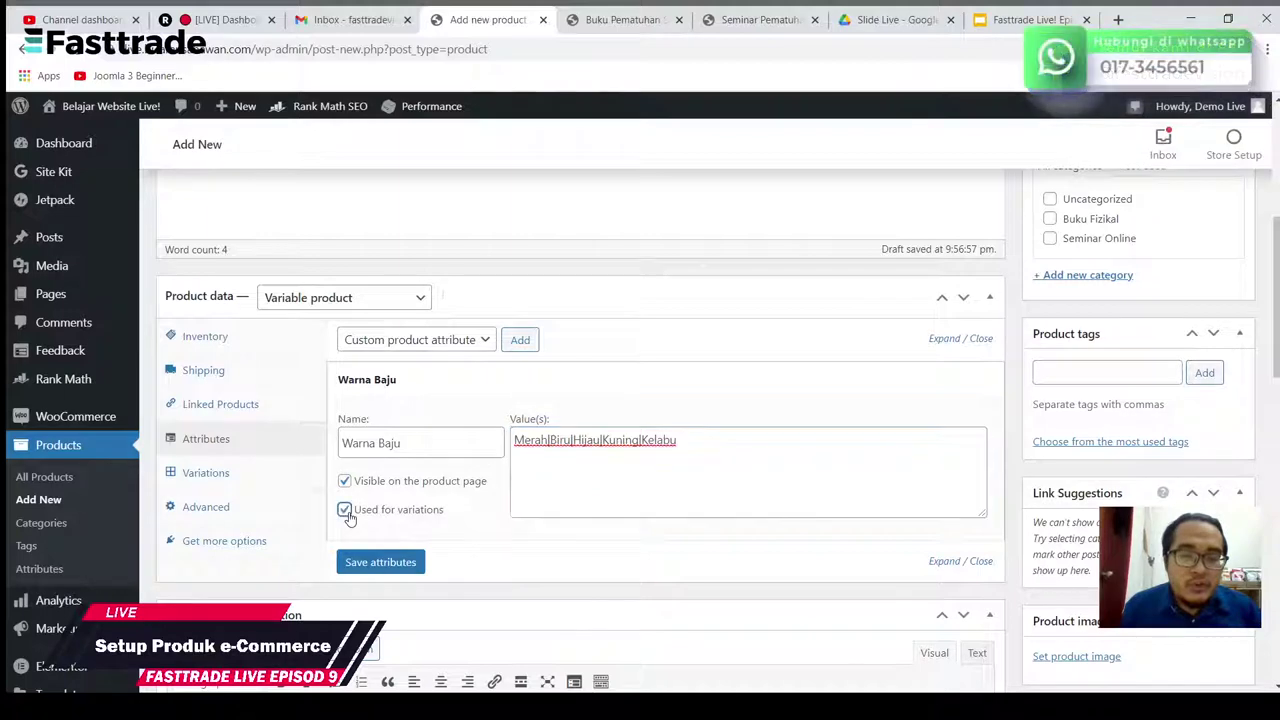
{"action": "left_click", "coordinate": [381, 563]}
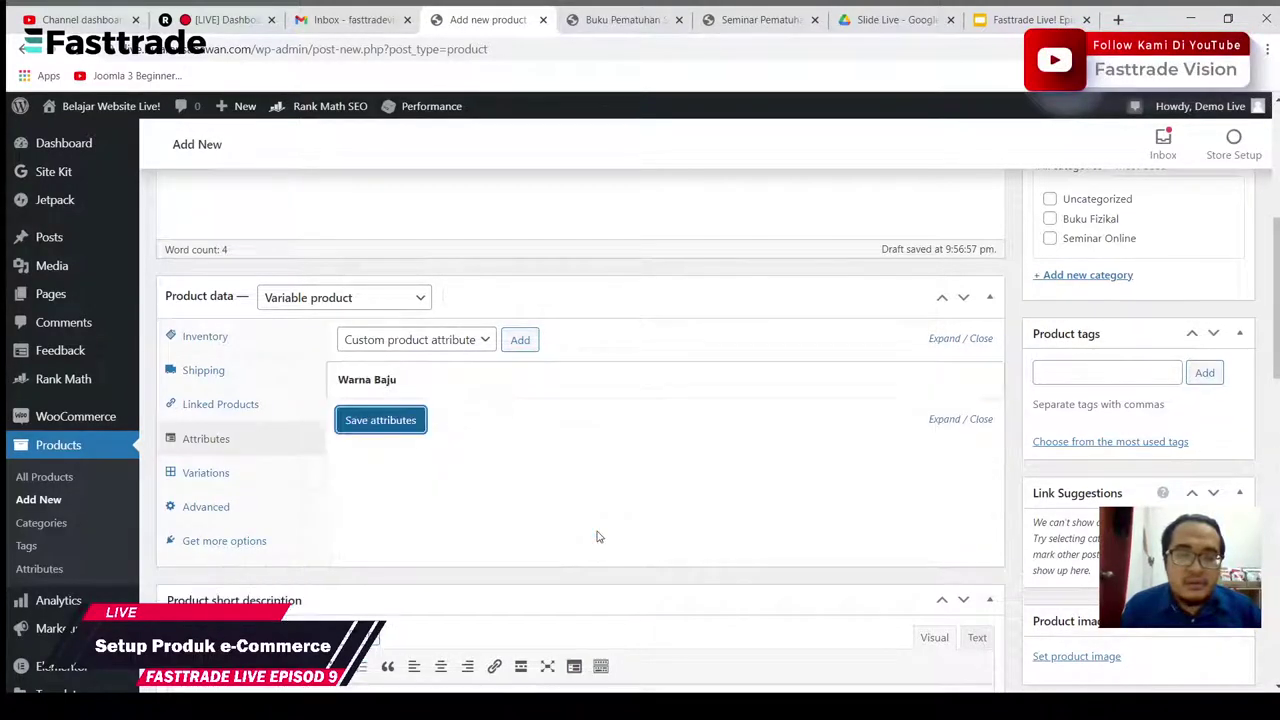
Step: Add a second custom product attribute named "Saiz"
{"action": "left_click", "coordinate": [522, 340]}
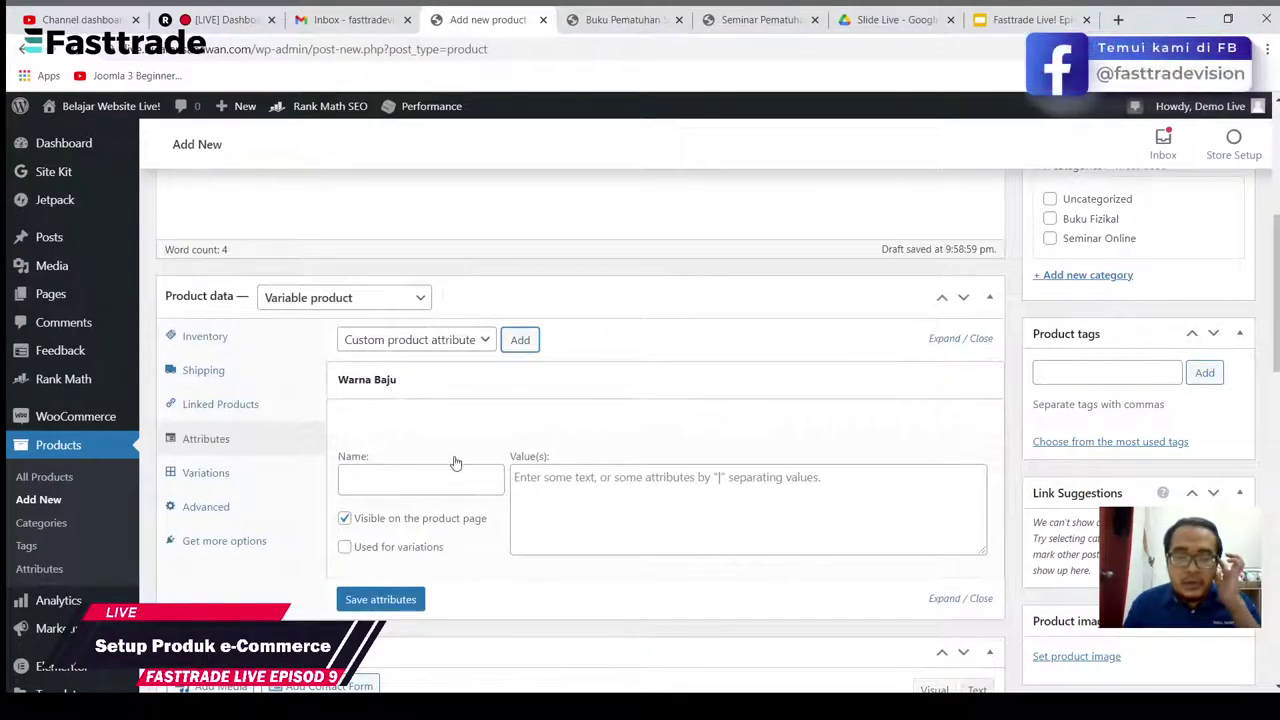
{"action": "left_click", "coordinate": [450, 472]}
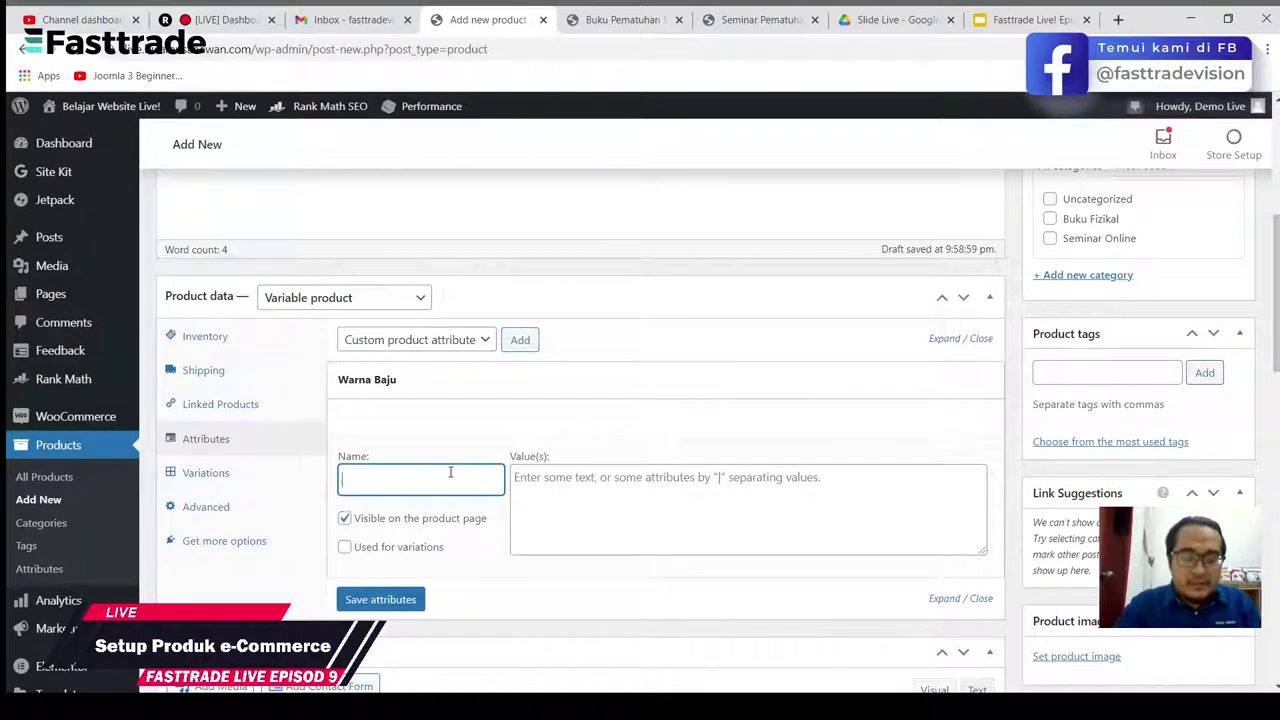
{"action": "type", "text": "Saiz"}
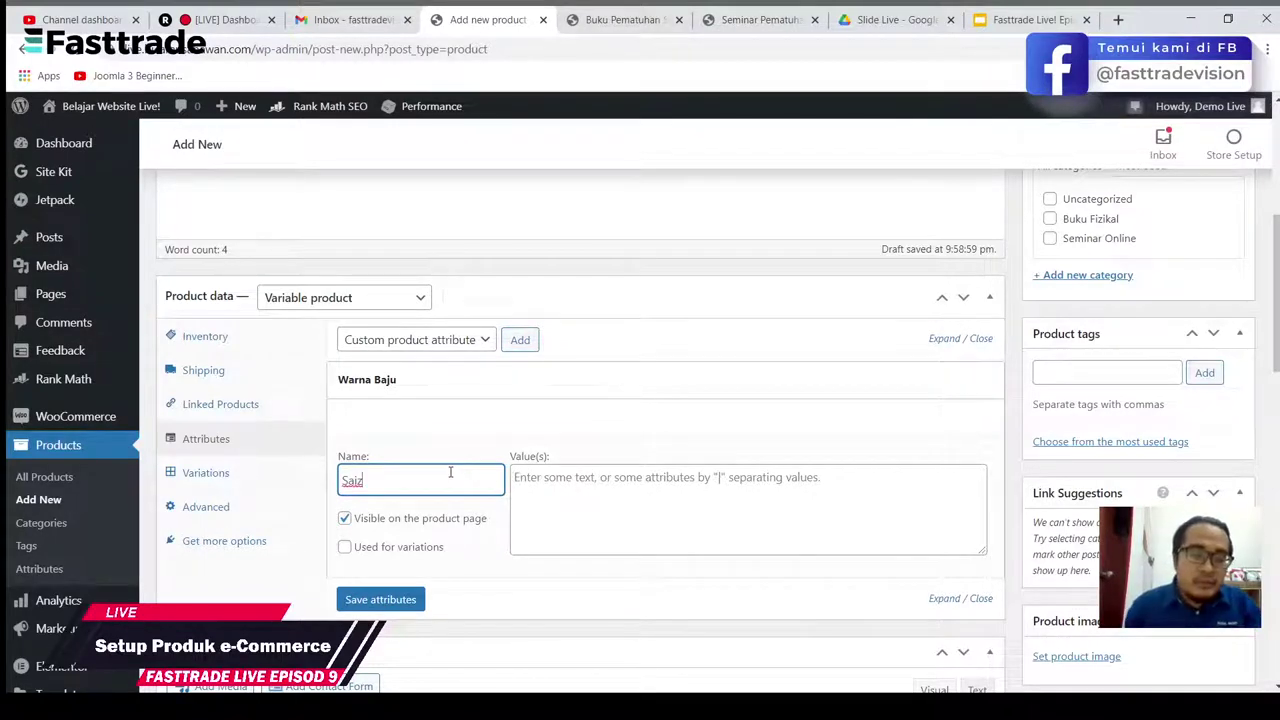
Step: Give the Saiz attribute the values s|M|L|XL|XXL|XXXL and save it as used for variations
{"action": "left_click", "coordinate": [575, 480]}
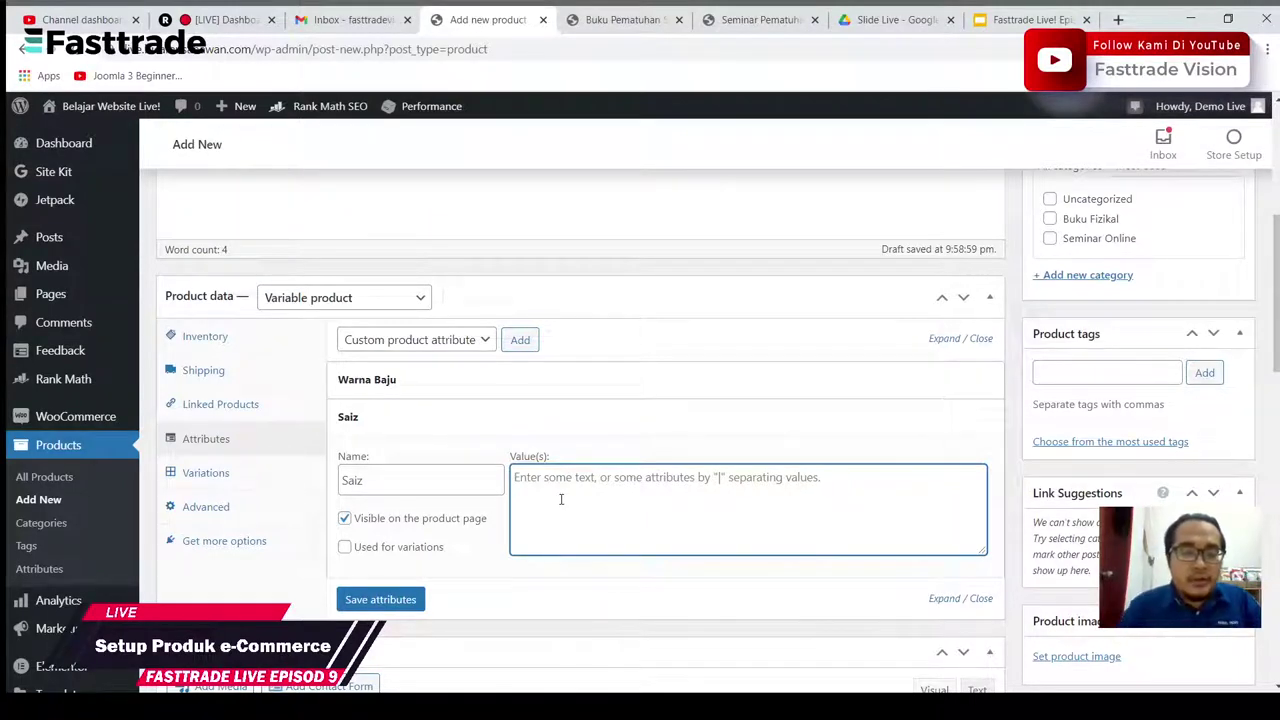
{"action": "type", "text": "s"}
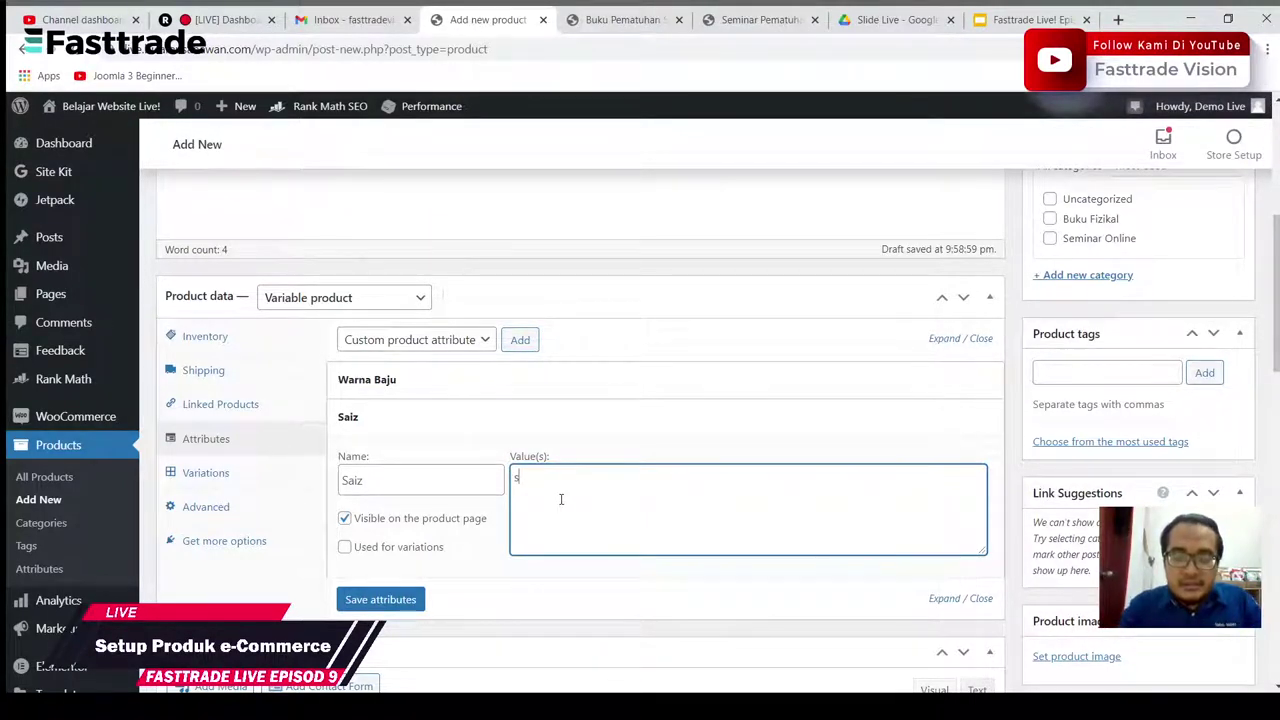
{"action": "type", "text": "|M"}
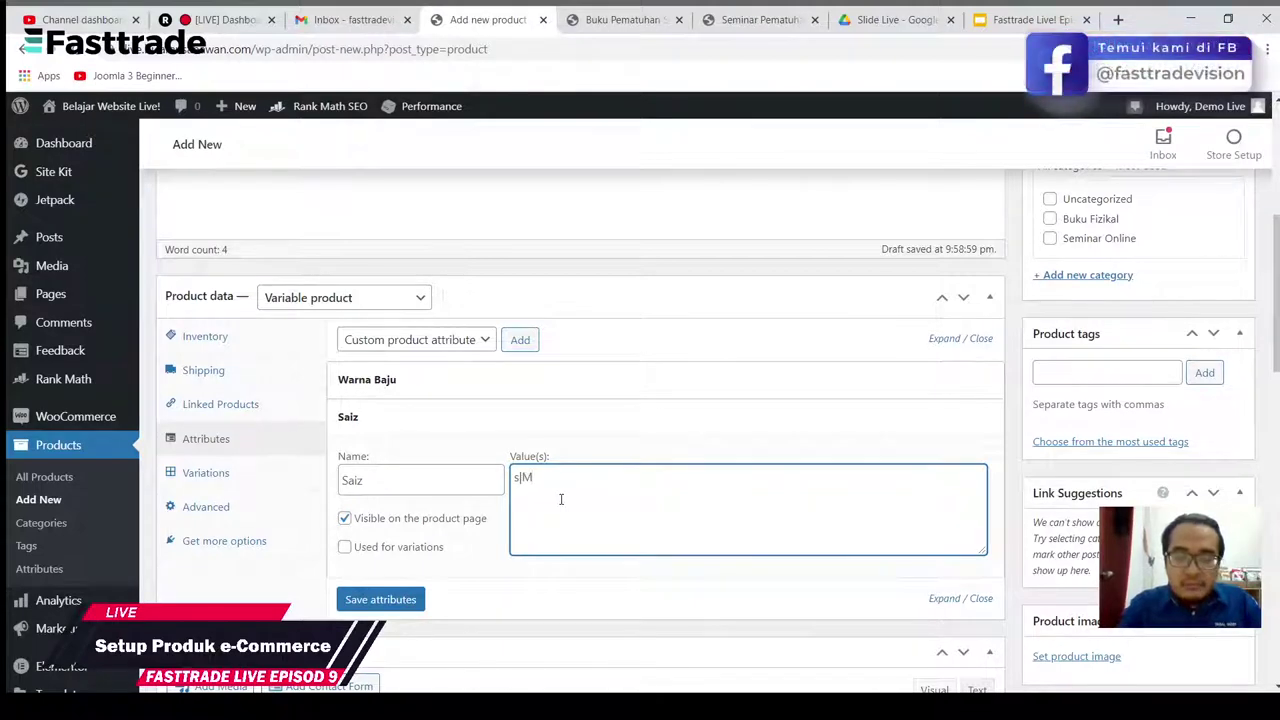
{"action": "key", "text": "BackSpace"}
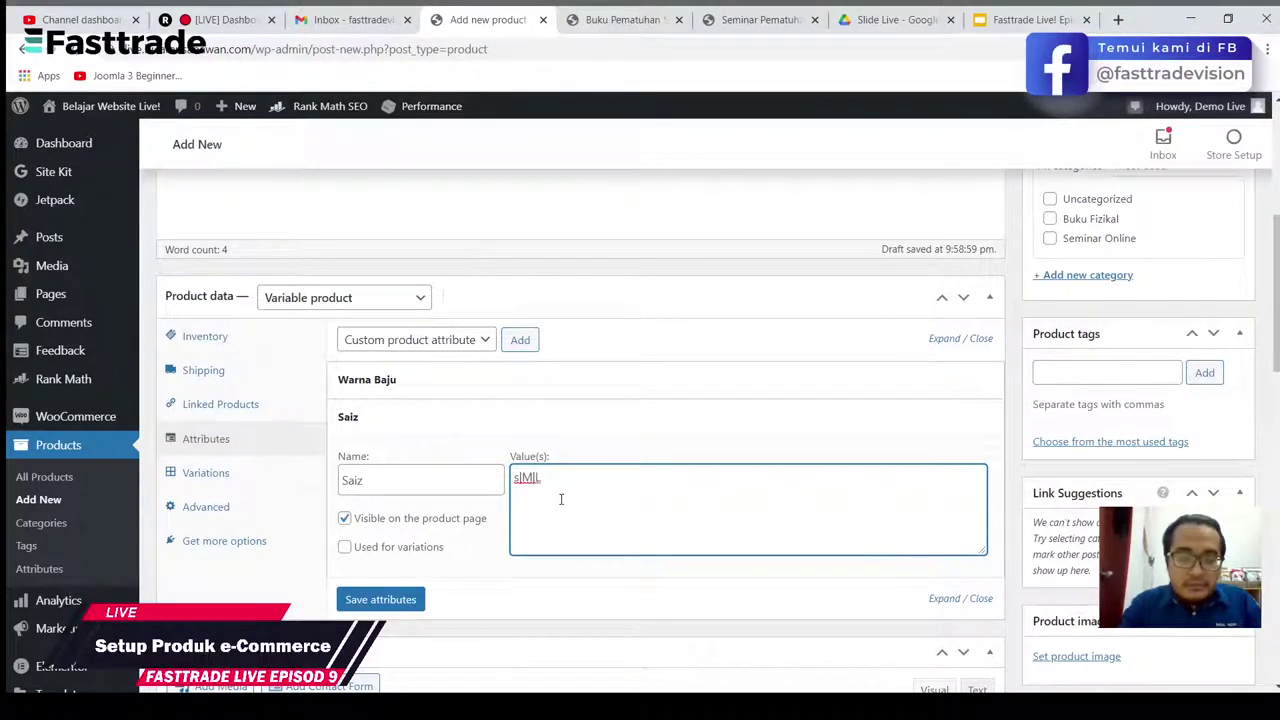
{"action": "type", "text": "|X"}
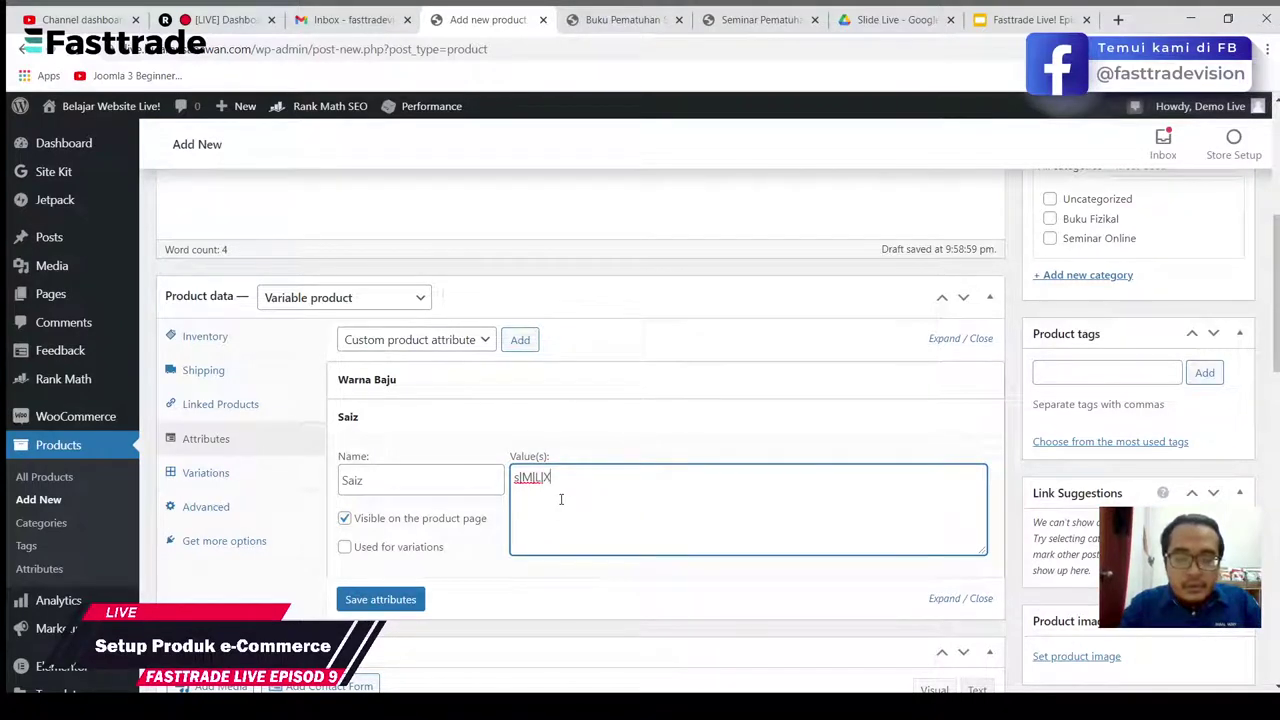
{"action": "type", "text": "L|"}
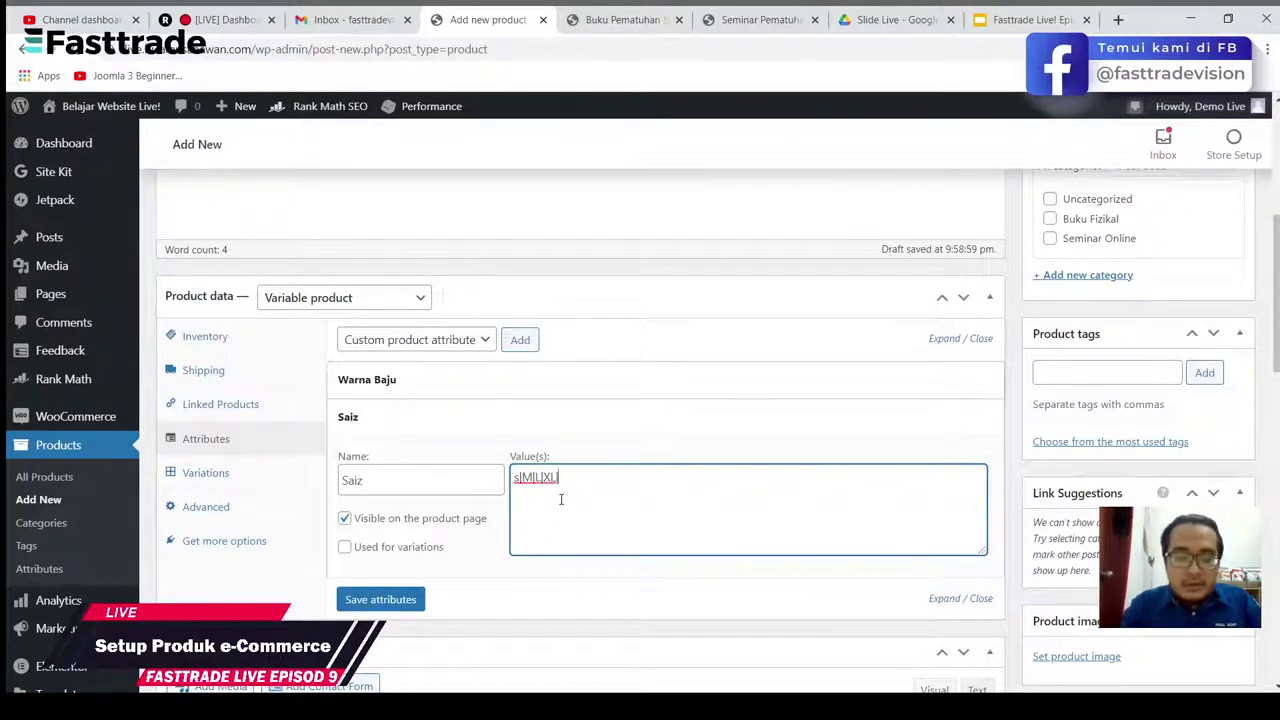
{"action": "type", "text": "XXL"}
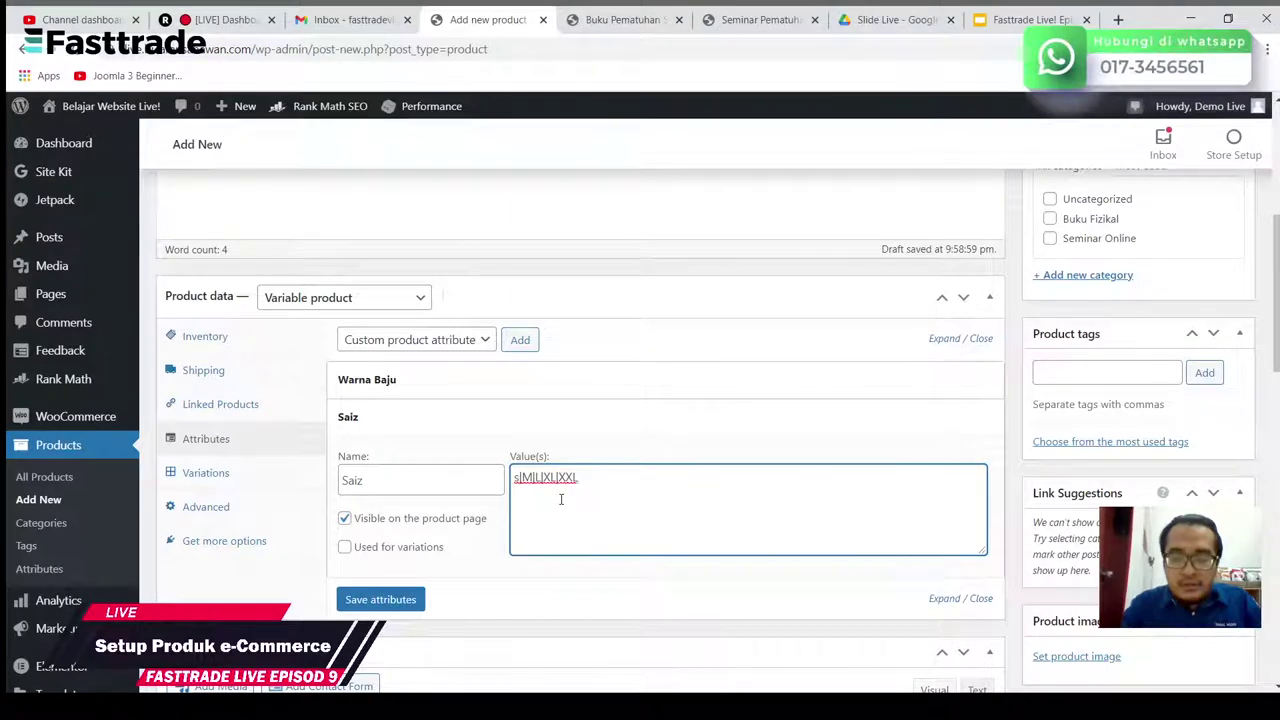
{"action": "type", "text": "|XXX"}
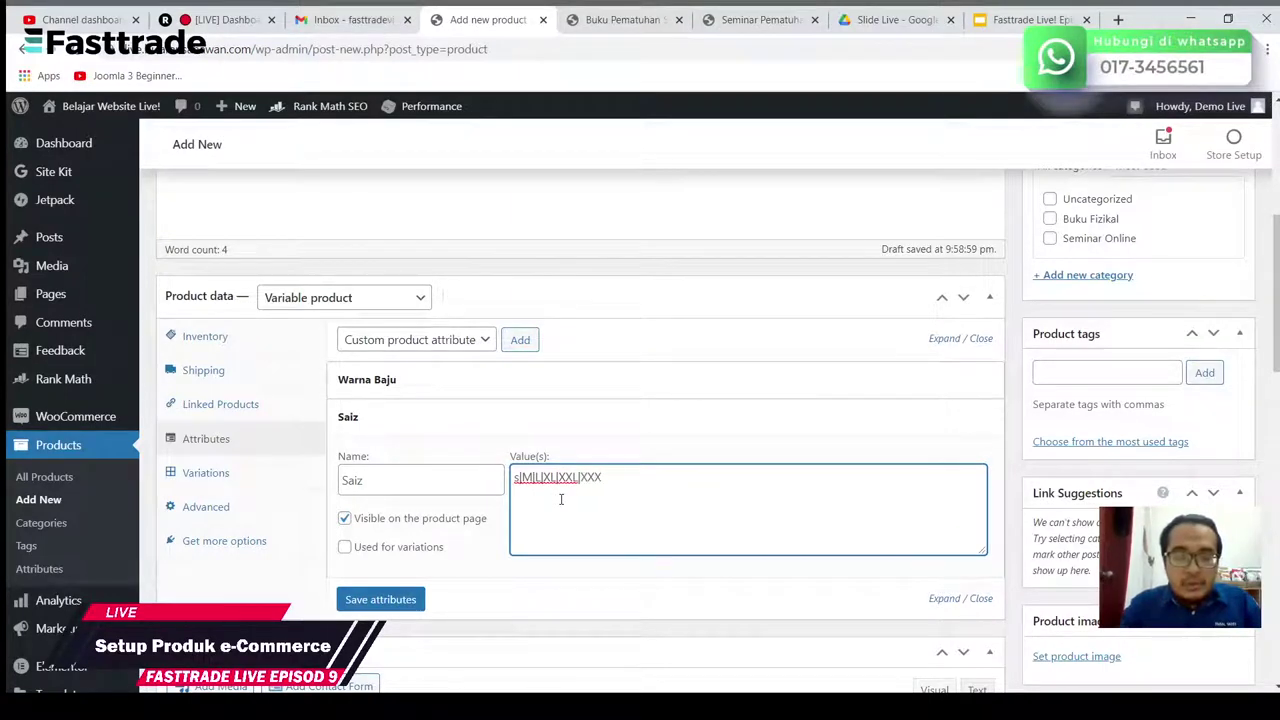
{"action": "type", "text": "L"}
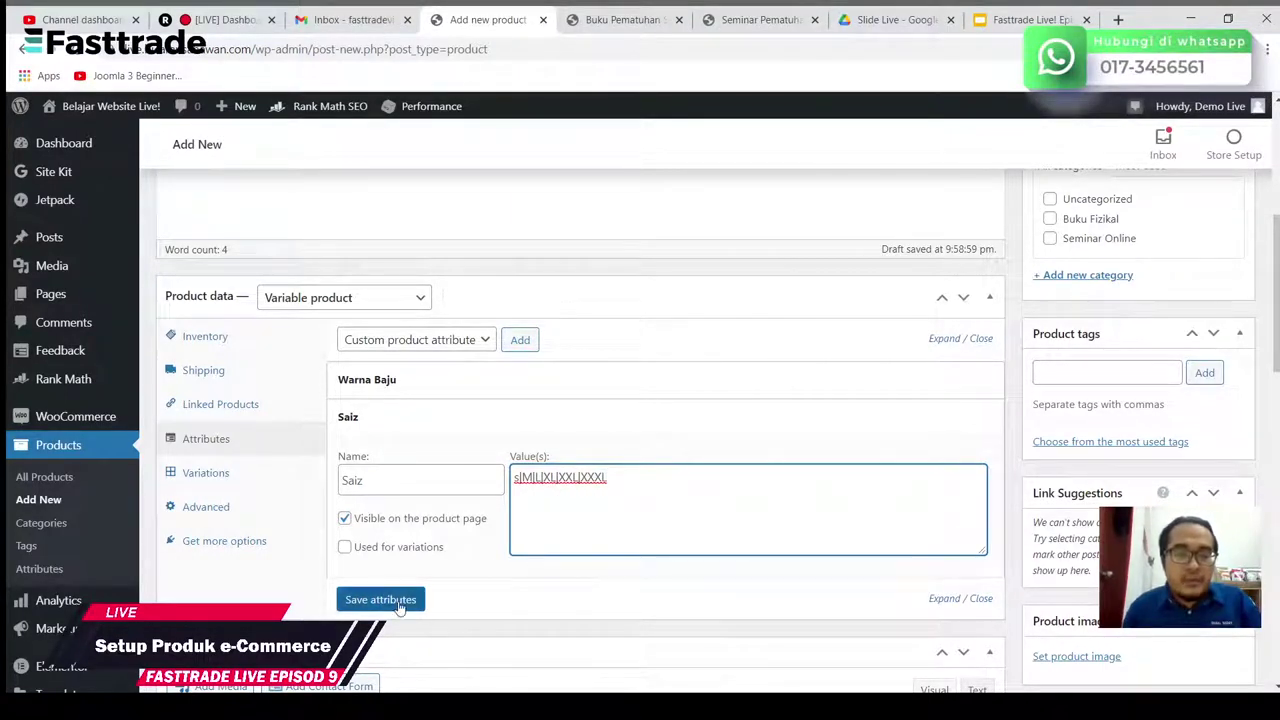
{"action": "left_click", "coordinate": [344, 546]}
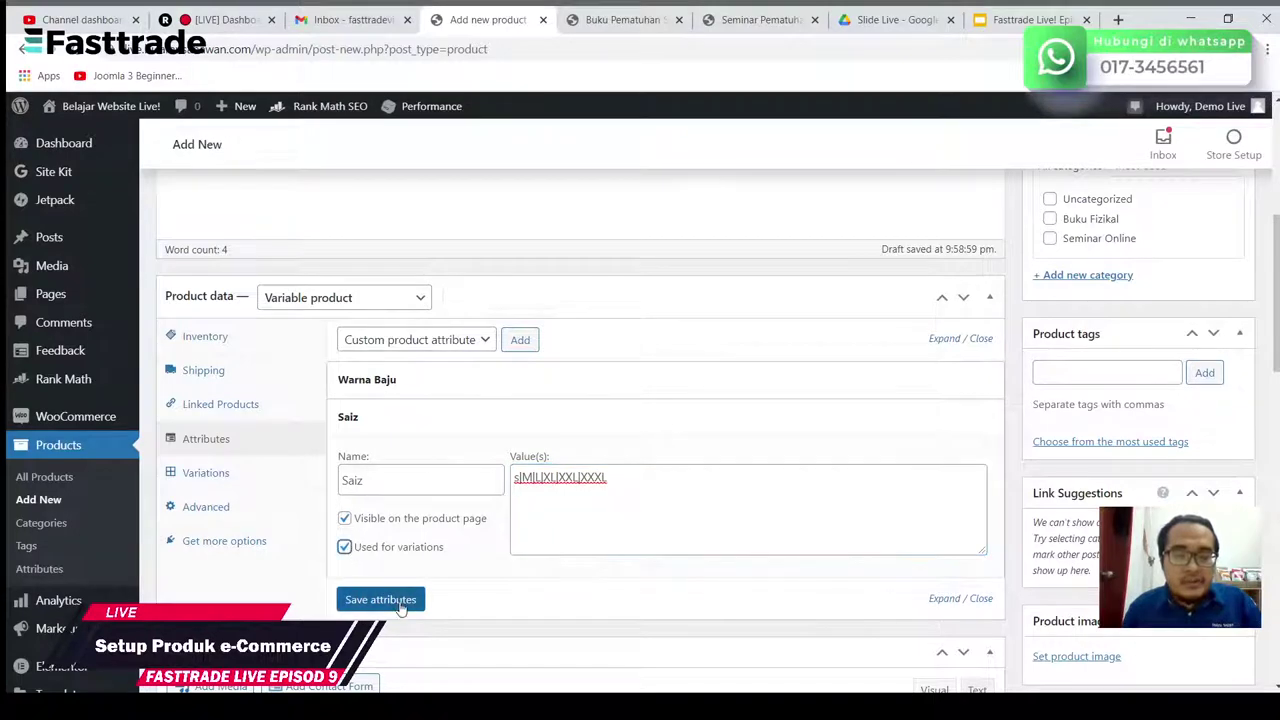
{"action": "left_click", "coordinate": [398, 602]}
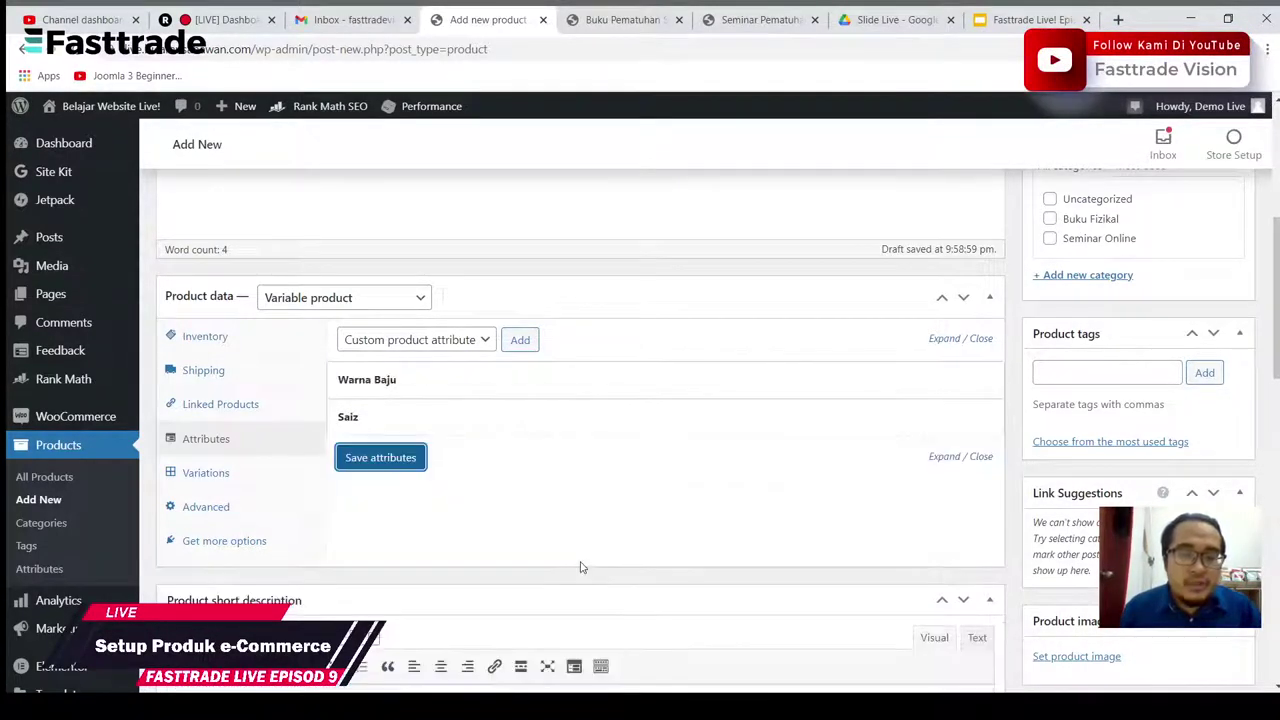
Step: Create variations from all attributes of the product and accept linking every combination
{"action": "left_click", "coordinate": [218, 472]}
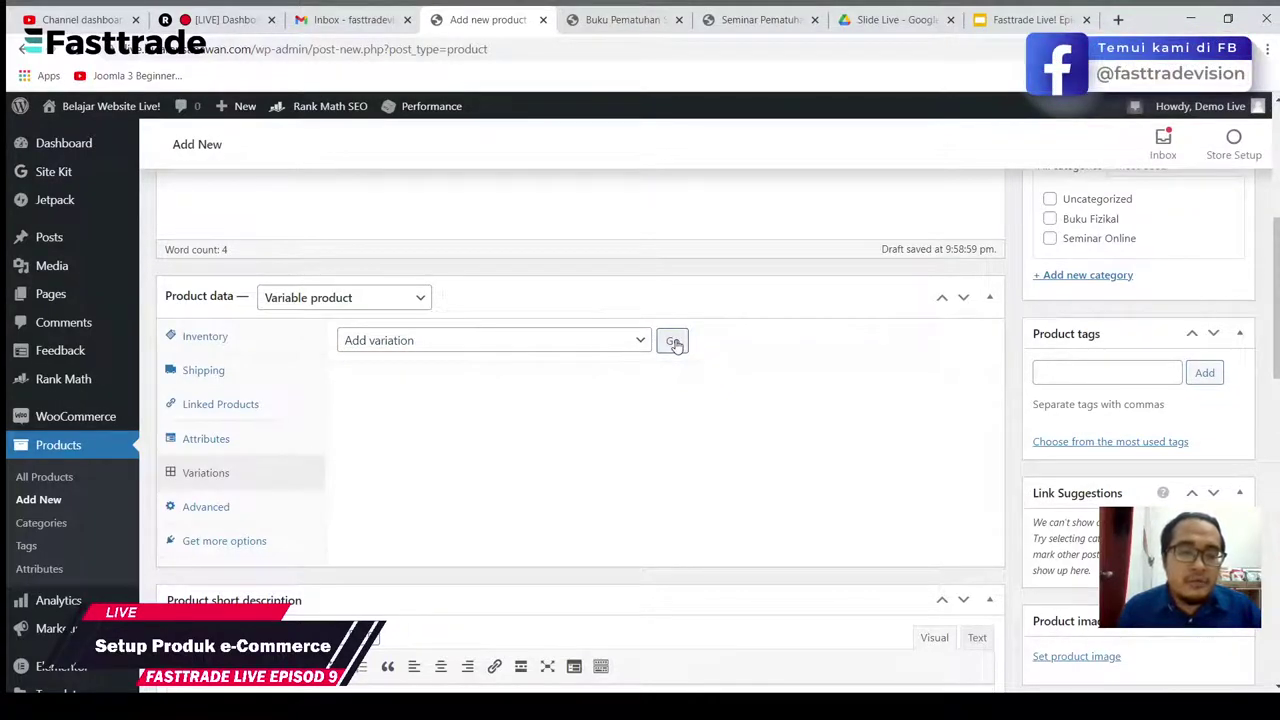
{"action": "left_click", "coordinate": [580, 345]}
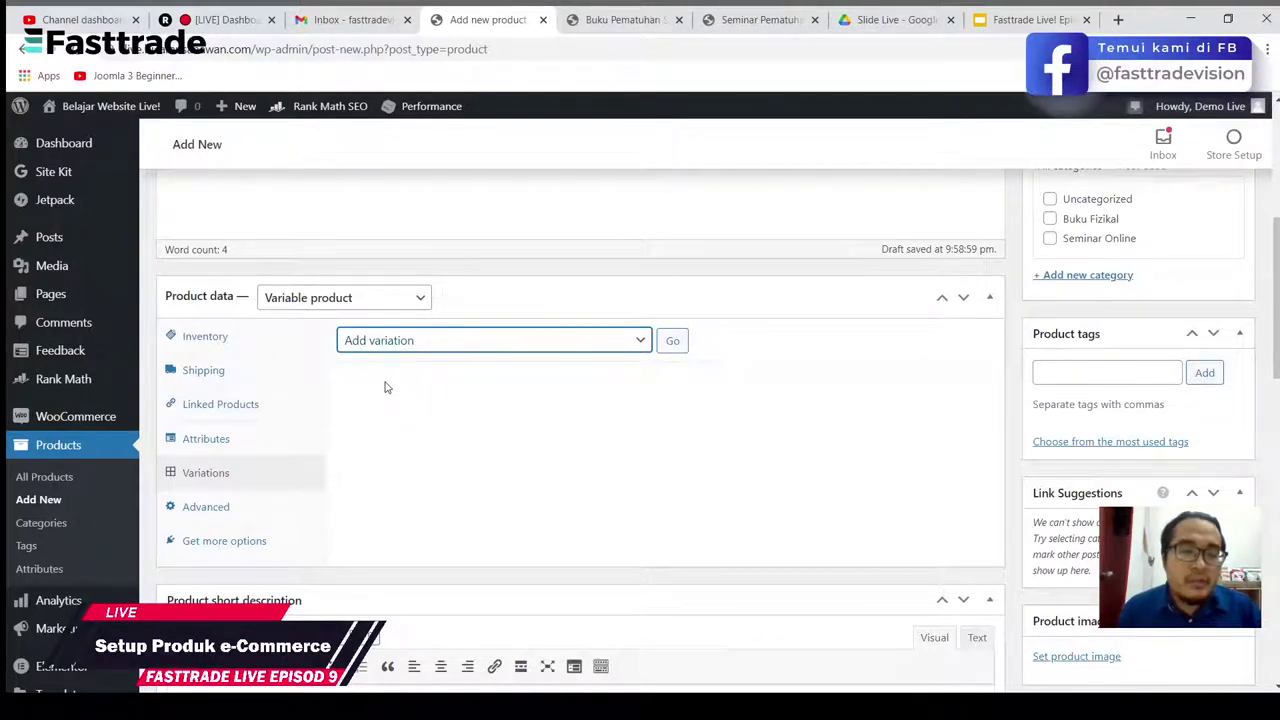
{"action": "key", "text": "Down"}
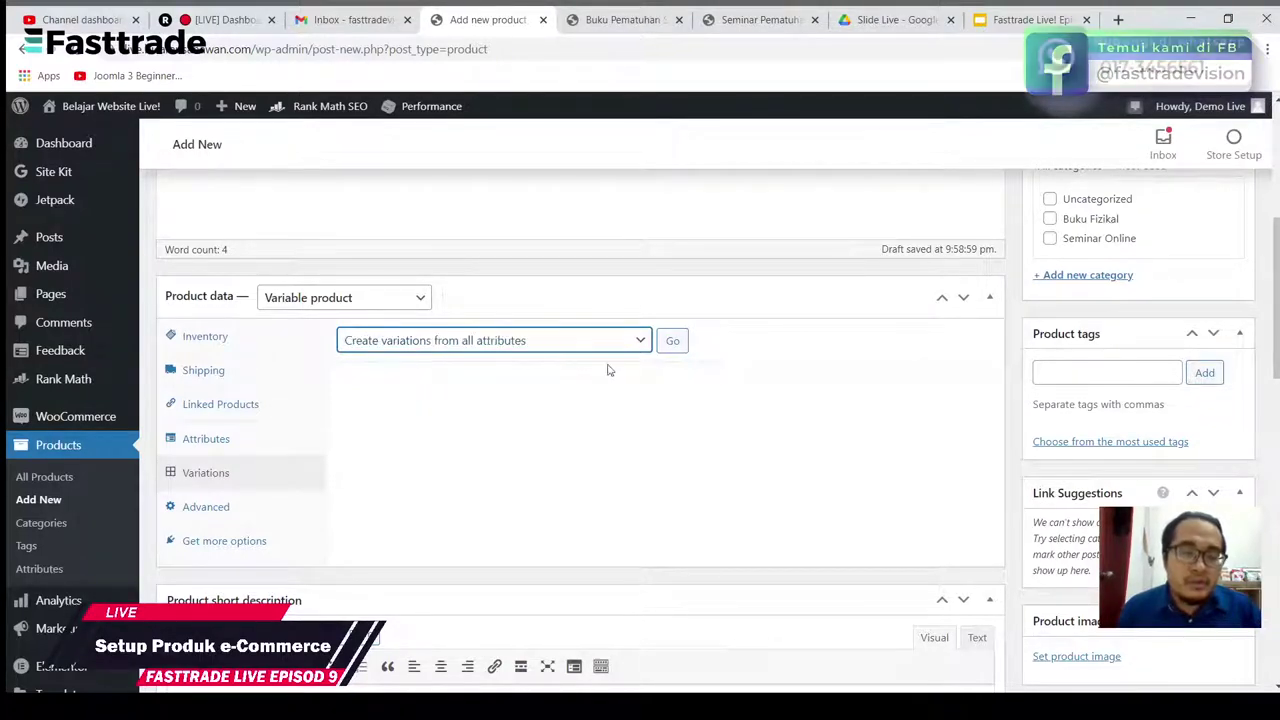
{"action": "left_click", "coordinate": [670, 342]}
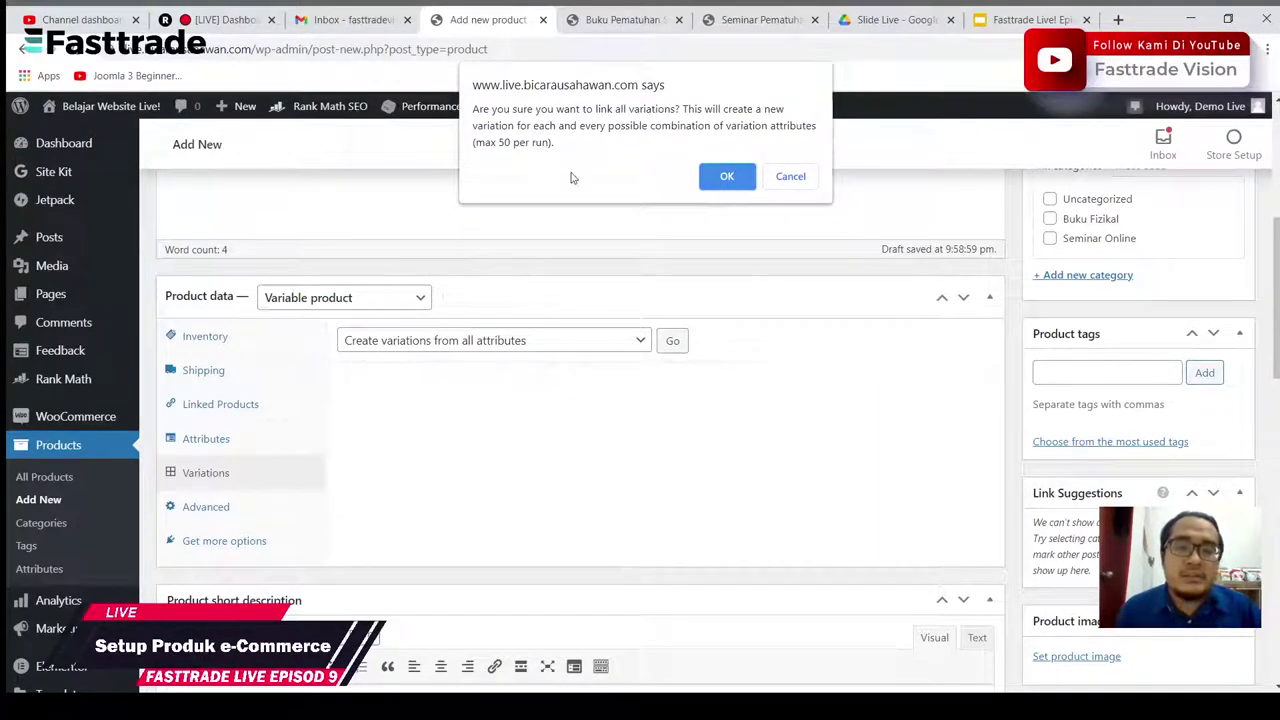
{"action": "left_click", "coordinate": [727, 176]}
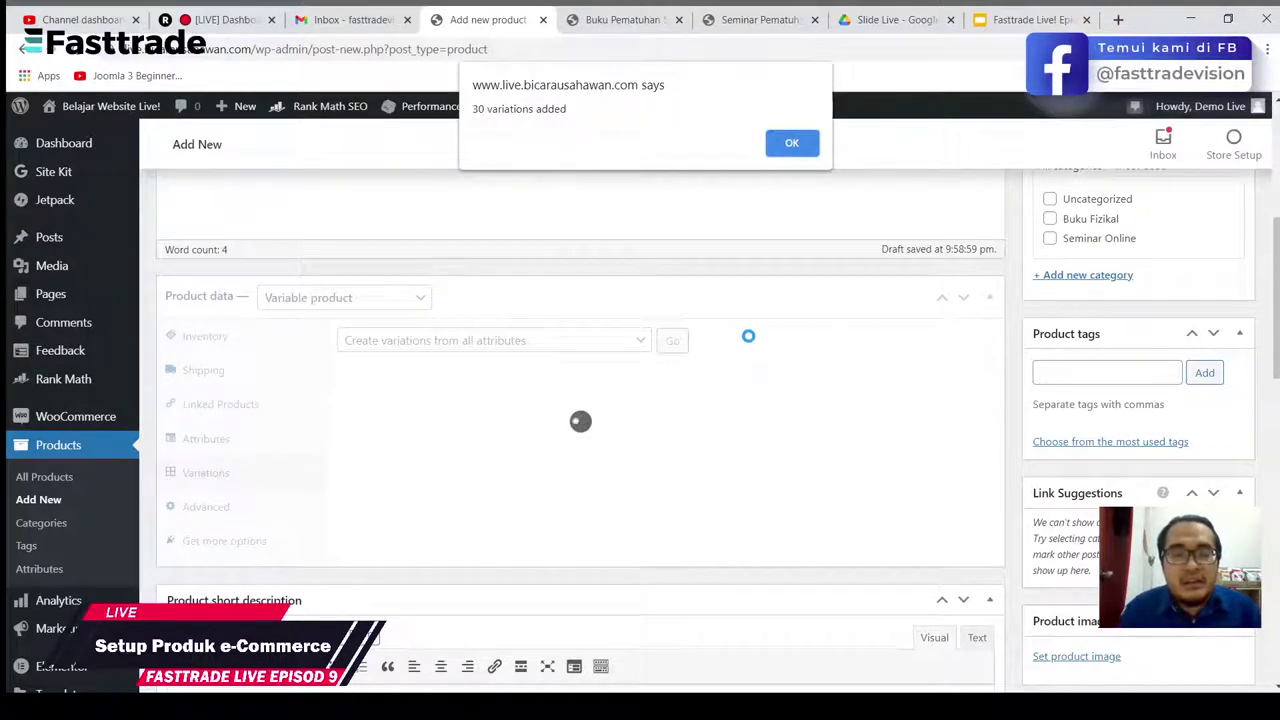
{"action": "left_click", "coordinate": [792, 142]}
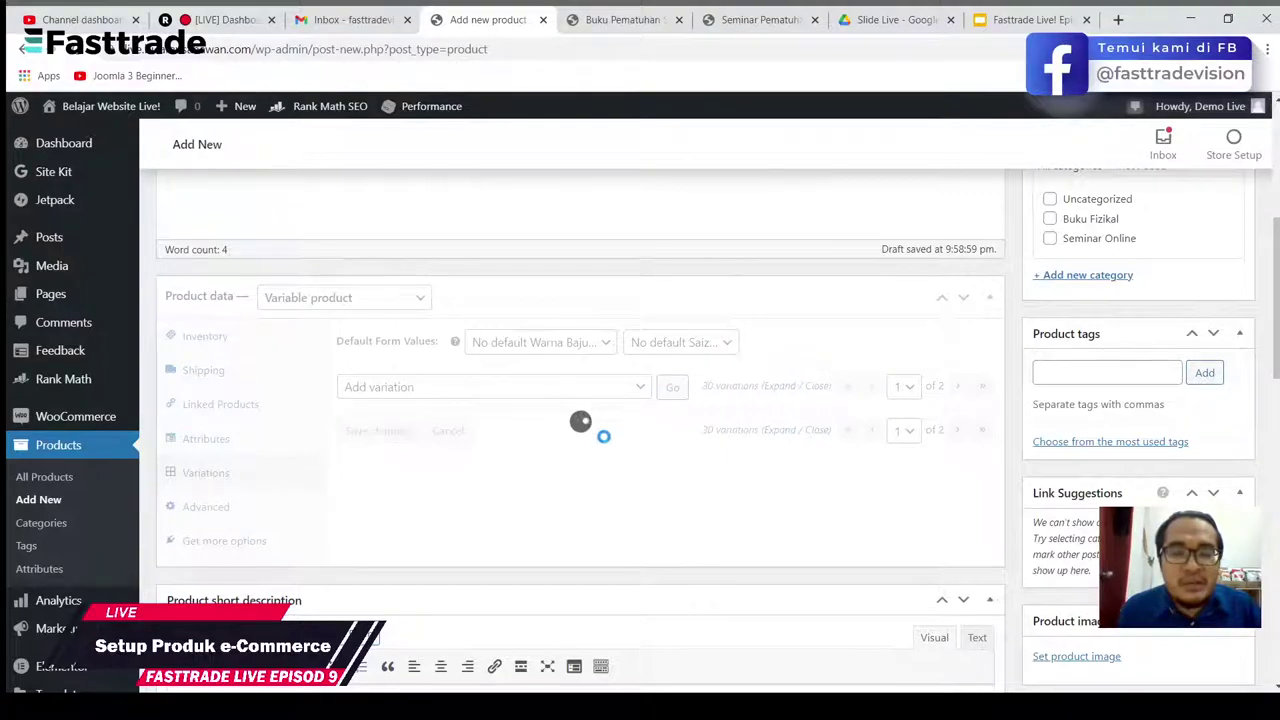
Step: Set the image of the Merah, size s variation to the media library photo of the man in a dark T-shirt
{"action": "scroll", "coordinate": [602, 425], "scroll_direction": "down", "scroll_amount": 8}
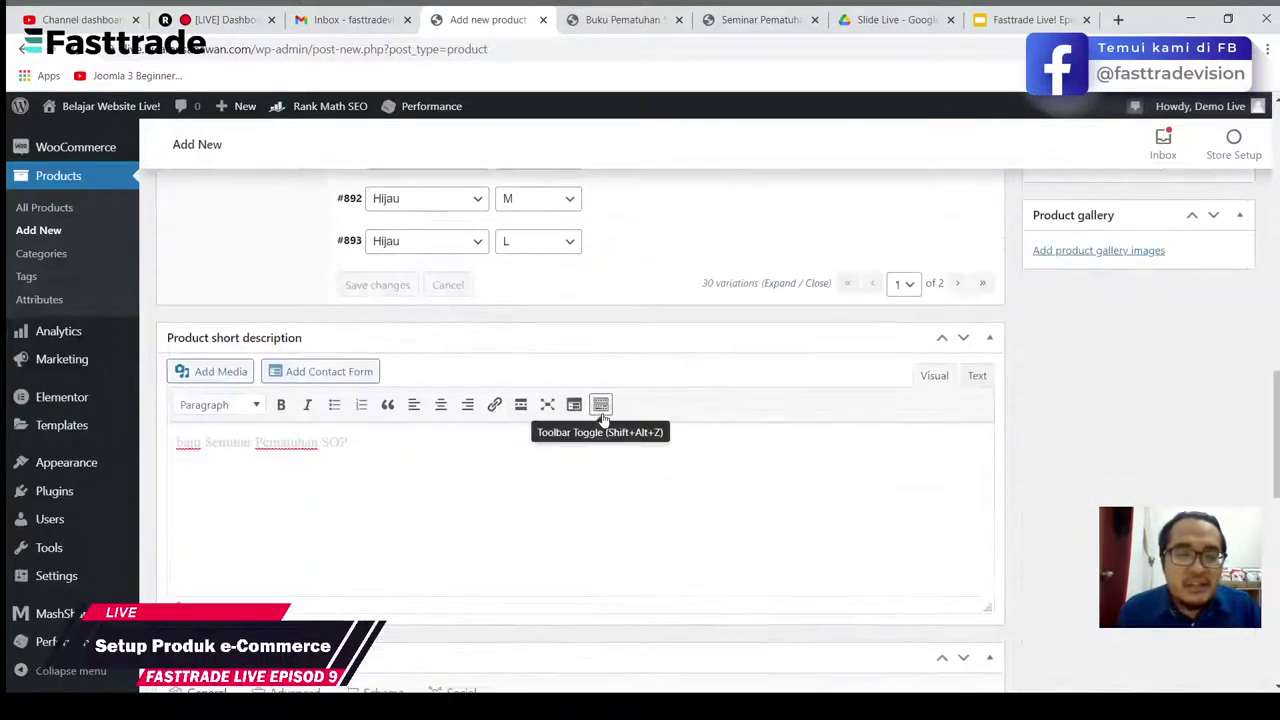
{"action": "scroll", "coordinate": [604, 415], "scroll_direction": "up", "scroll_amount": 8}
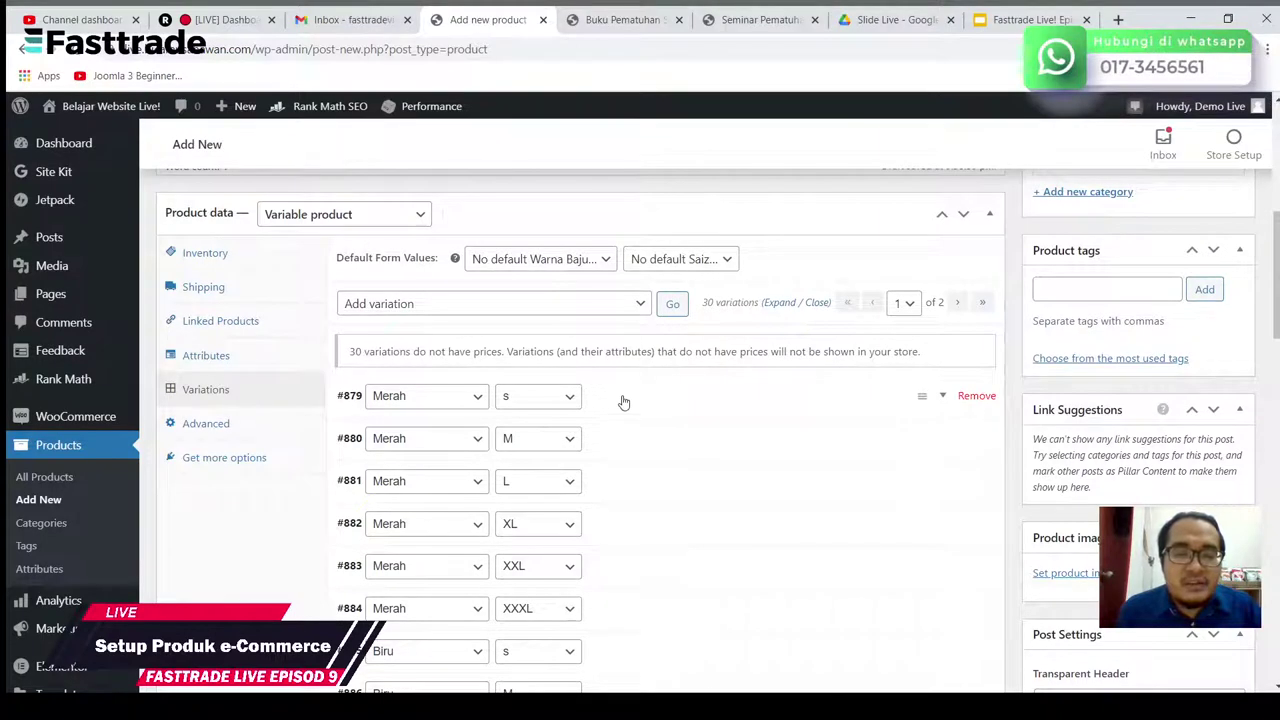
{"action": "left_click", "coordinate": [623, 401]}
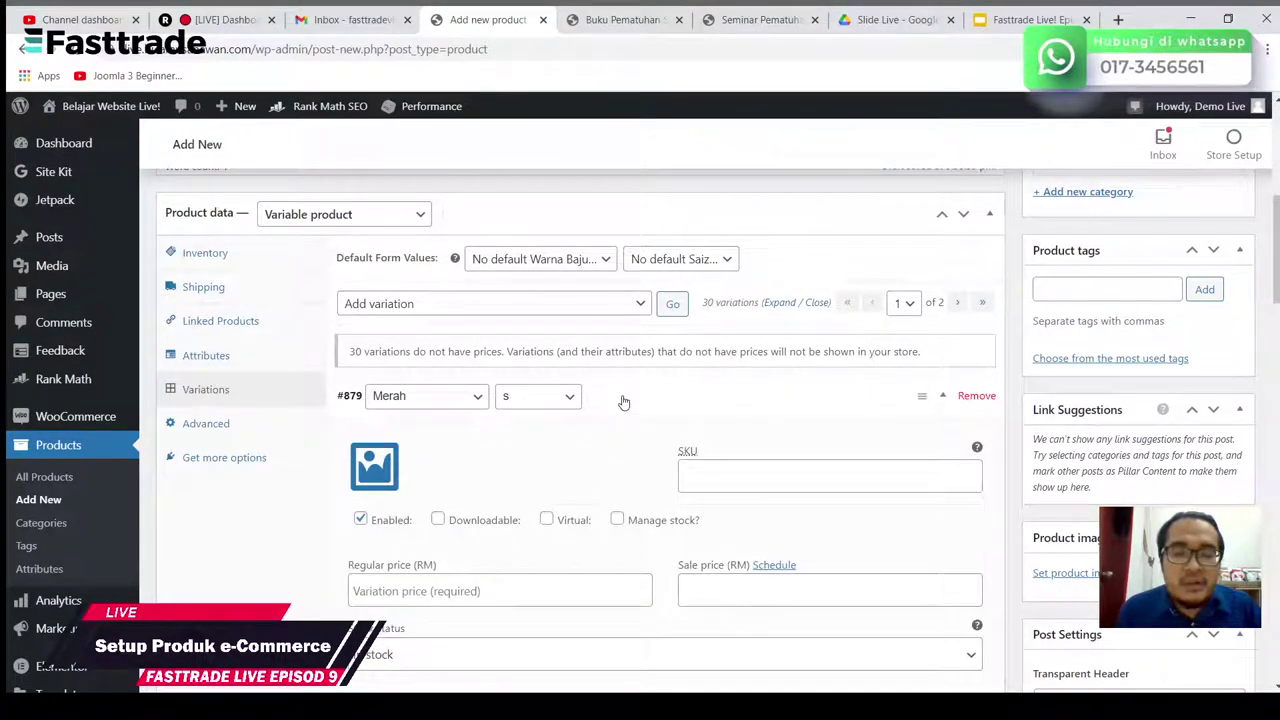
{"action": "left_click", "coordinate": [623, 401]}
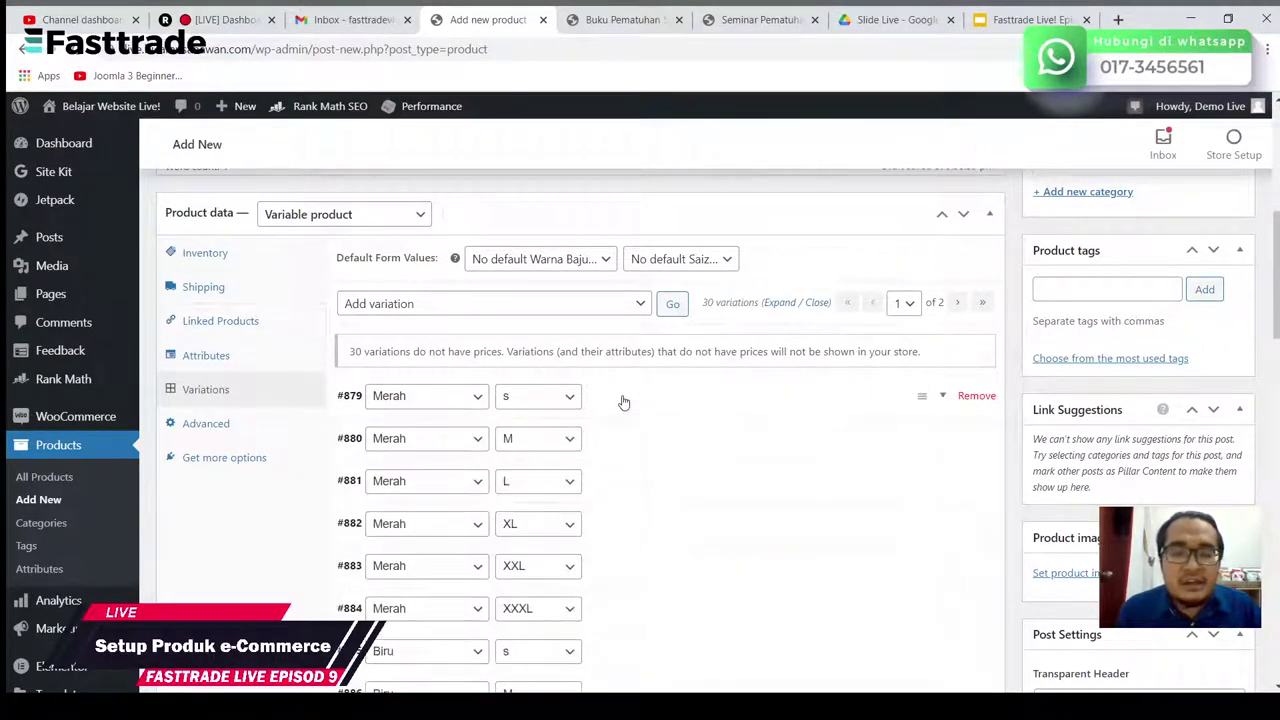
{"action": "left_click", "coordinate": [623, 401]}
{"action": "left_click", "coordinate": [373, 465]}
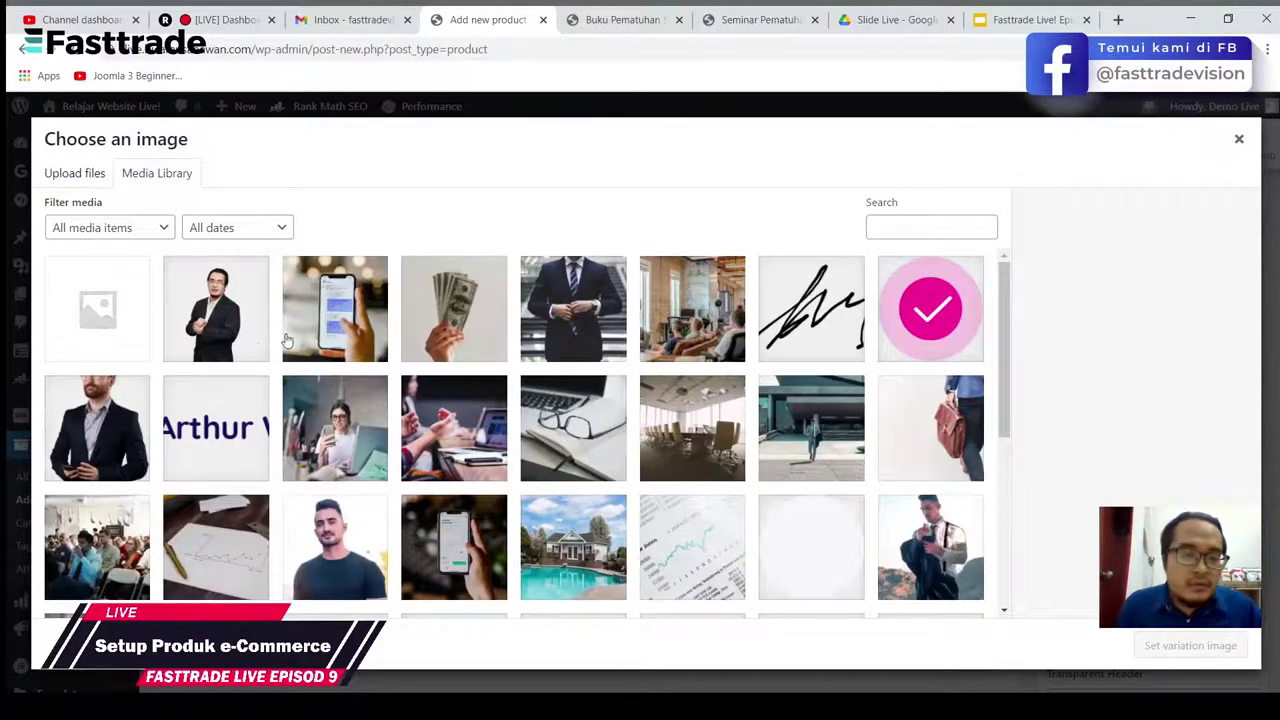
{"action": "left_click", "coordinate": [360, 540]}
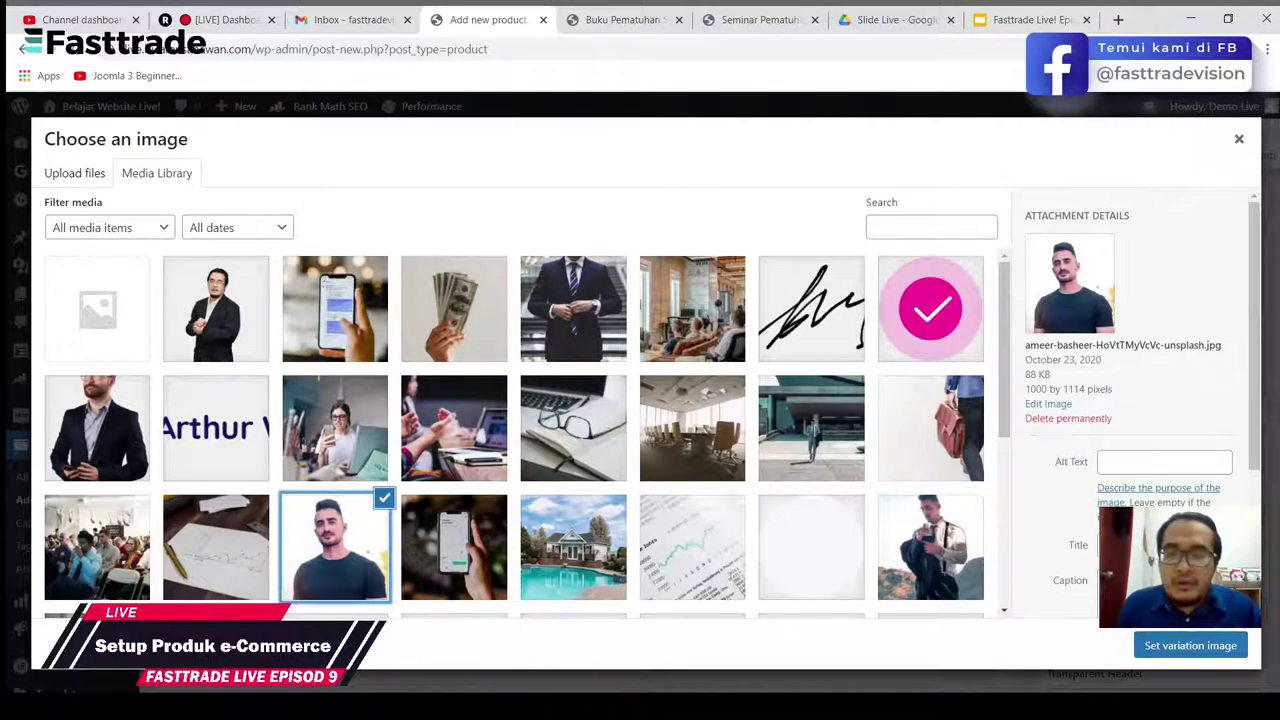
{"action": "left_click", "coordinate": [1190, 646]}
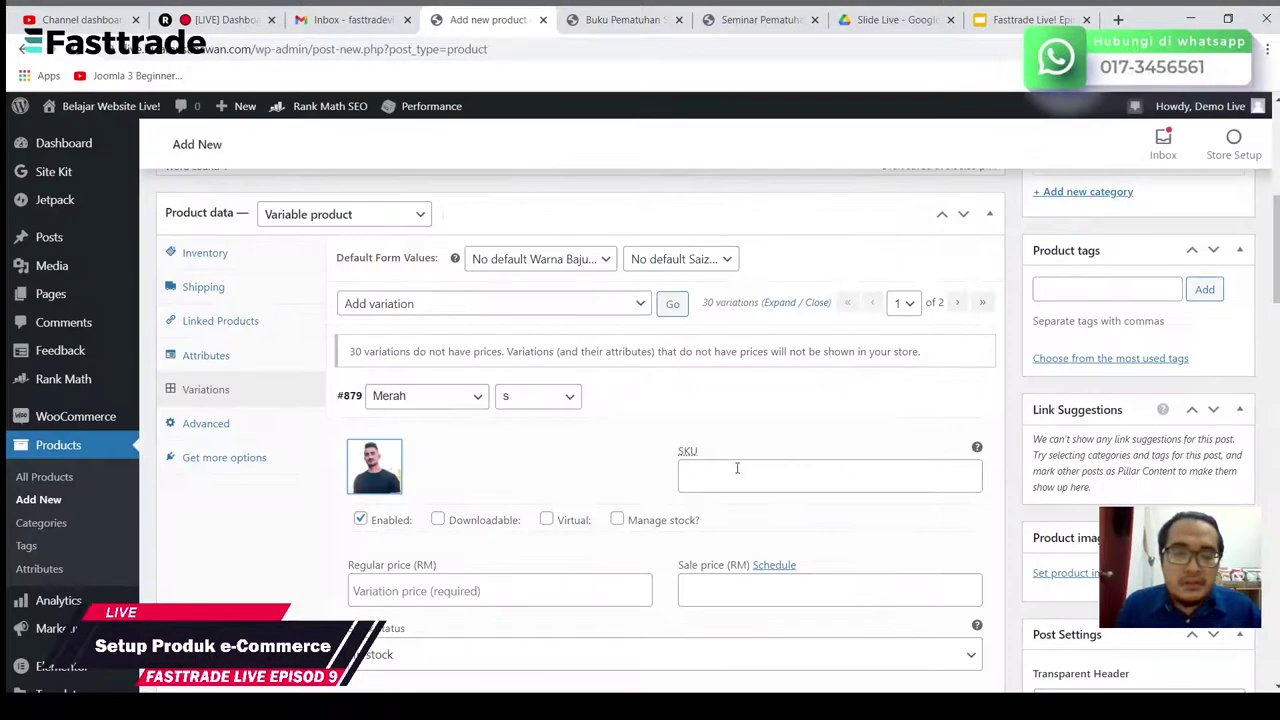
Step: Give the Merah, size s variation the SKU BSM001 and enable stock management for it
{"action": "left_click", "coordinate": [770, 489]}
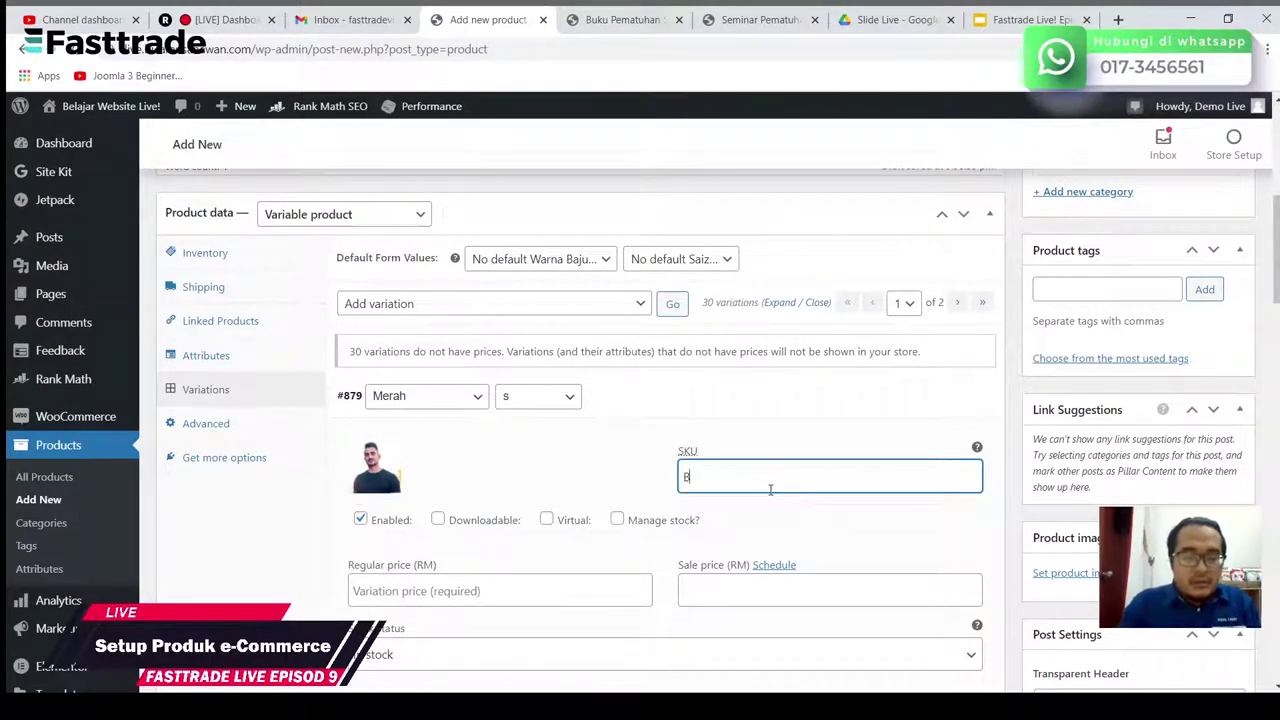
{"action": "type", "text": "BSM001"}
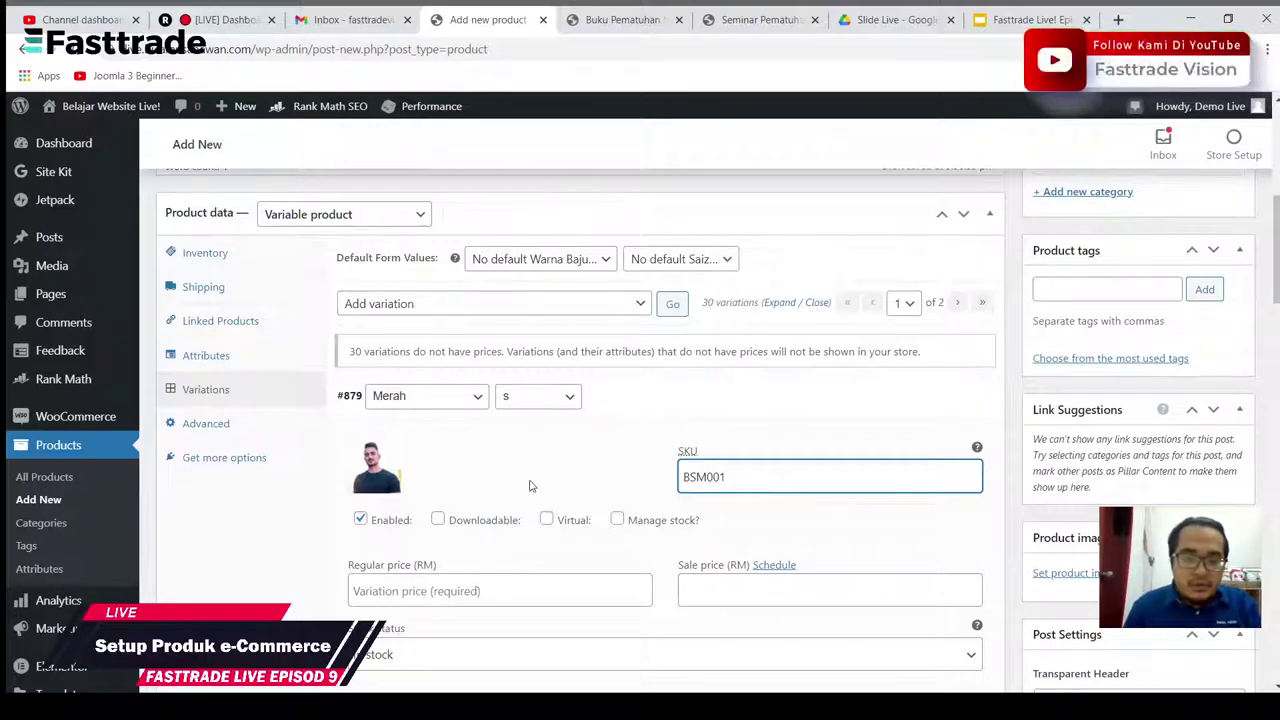
{"action": "scroll", "coordinate": [529, 486], "scroll_direction": "down", "scroll_amount": 3}
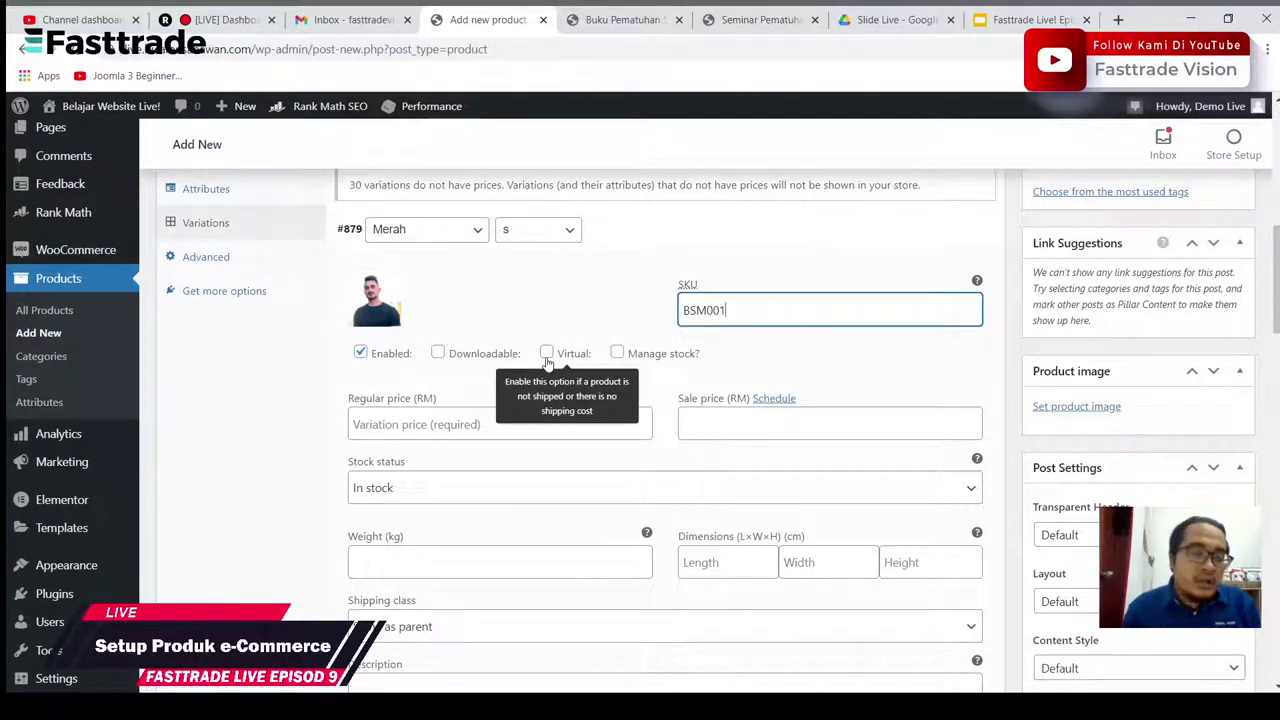
{"action": "left_click", "coordinate": [617, 353]}
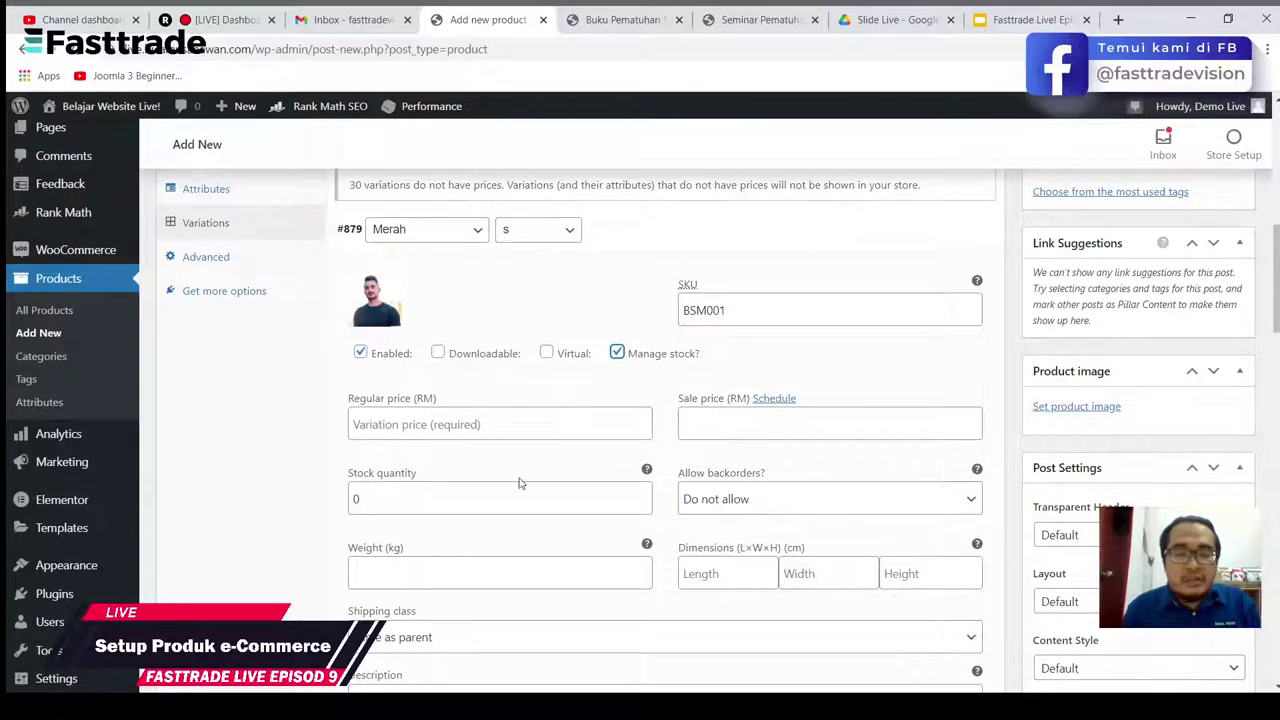
Step: Set the Merah, size s variation's regular price to RM 20 and its sale price to RM 18
{"action": "left_click", "coordinate": [440, 425]}
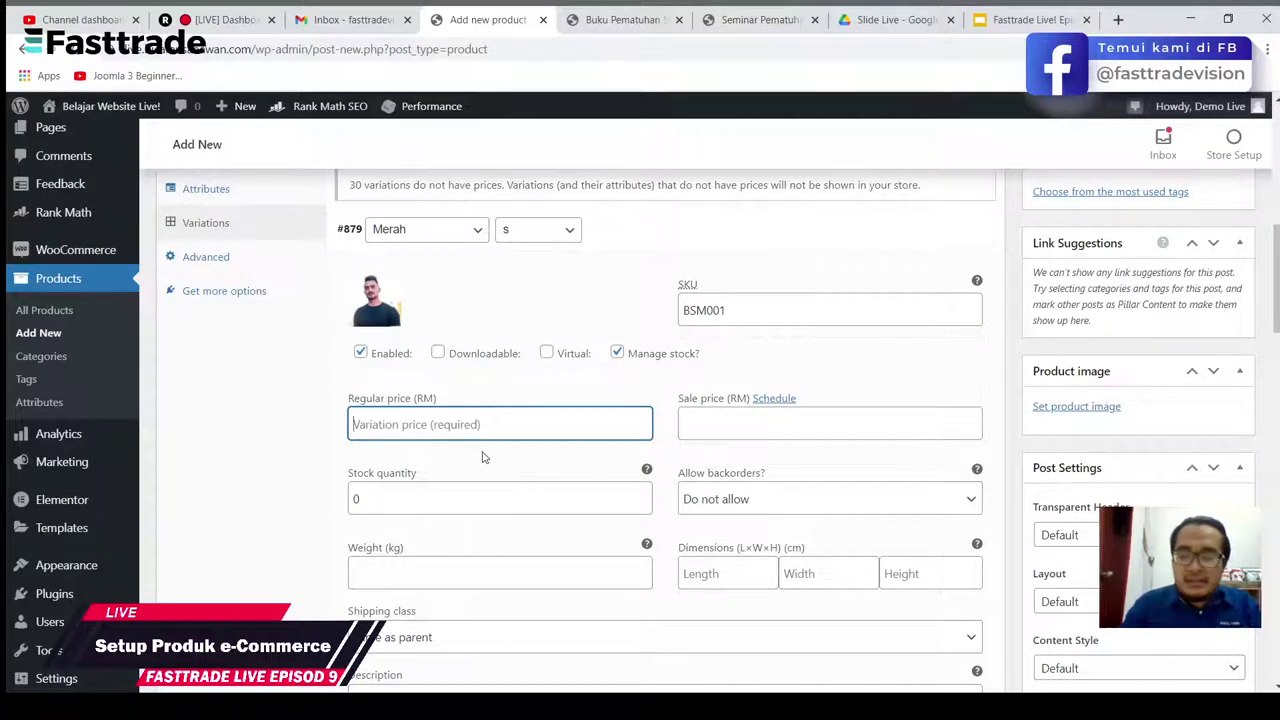
{"action": "type", "text": "20"}
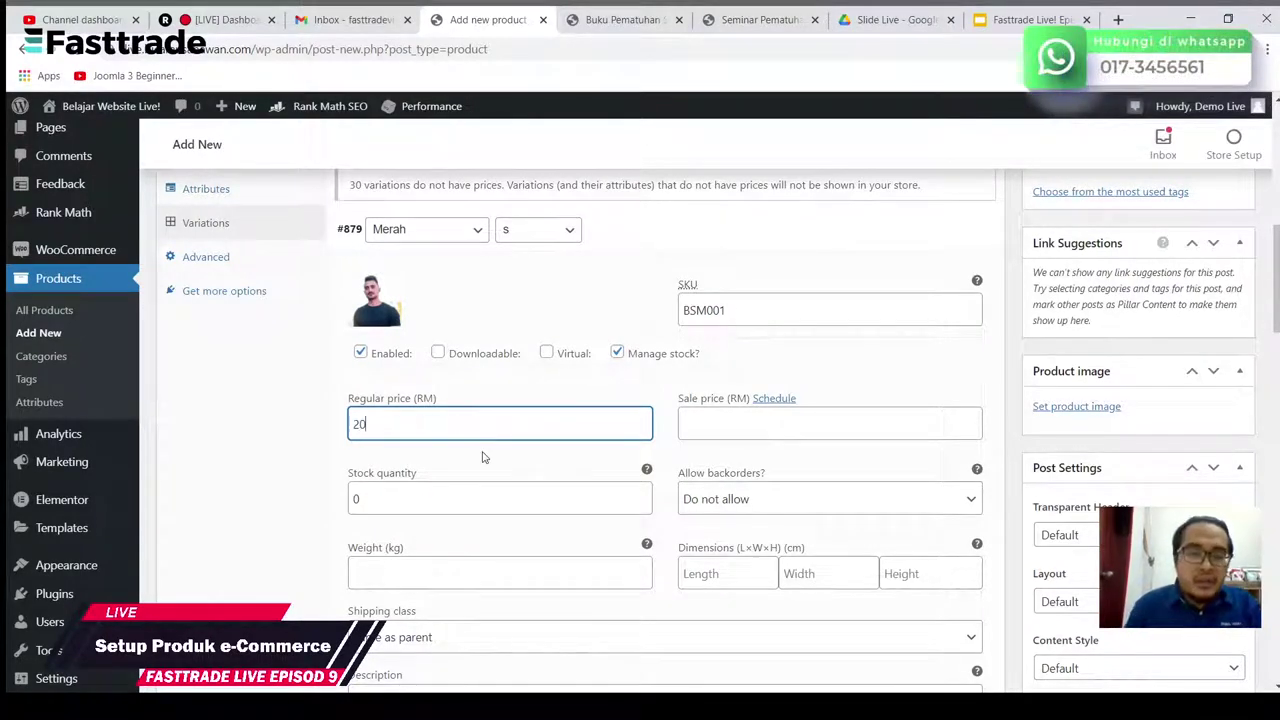
{"action": "left_click", "coordinate": [718, 424]}
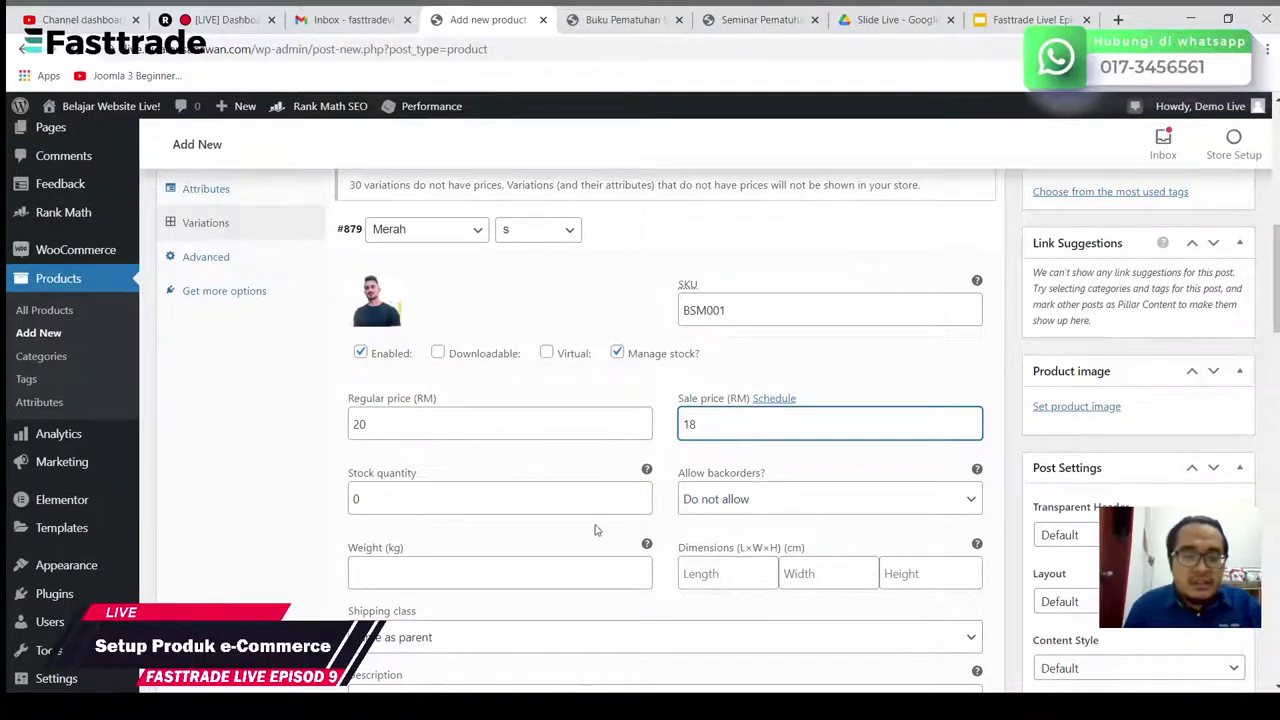
Step: Set the stock quantity of the Merah, size s variation to 300
{"action": "left_click", "coordinate": [523, 494]}
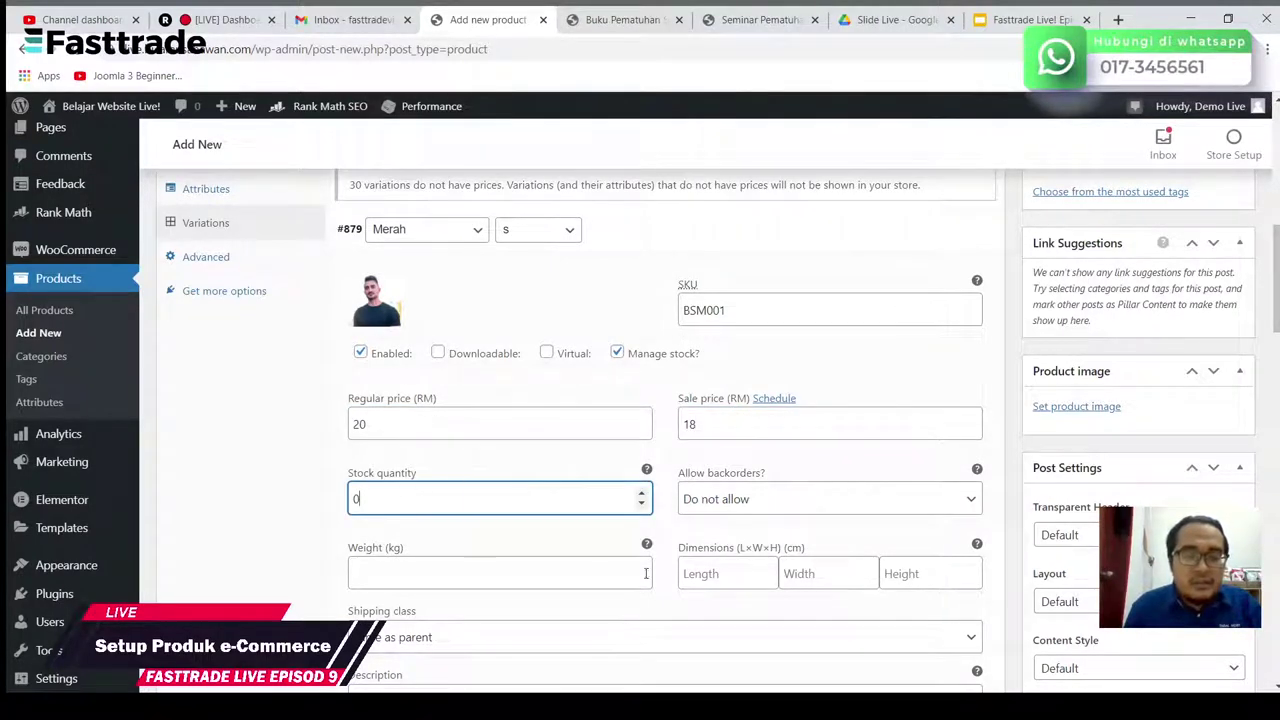
{"action": "double_click", "coordinate": [358, 498]}
{"action": "type", "text": "1"}
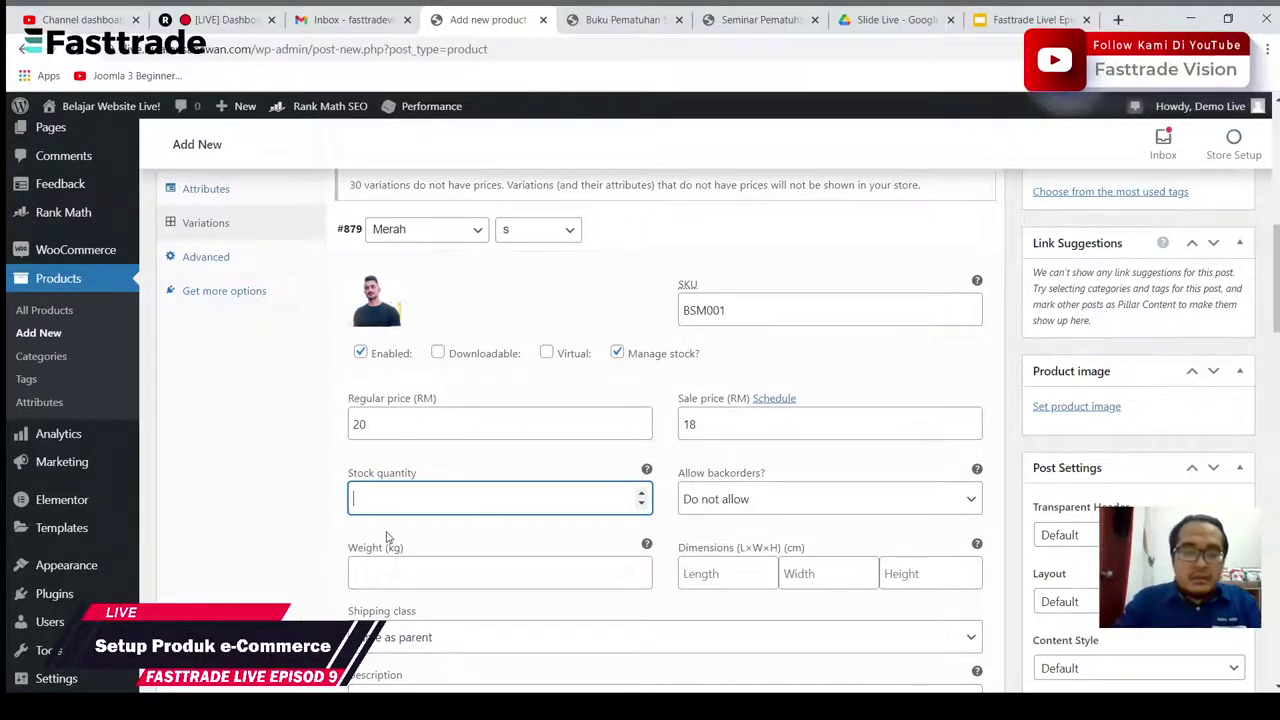
{"action": "type", "text": "300"}
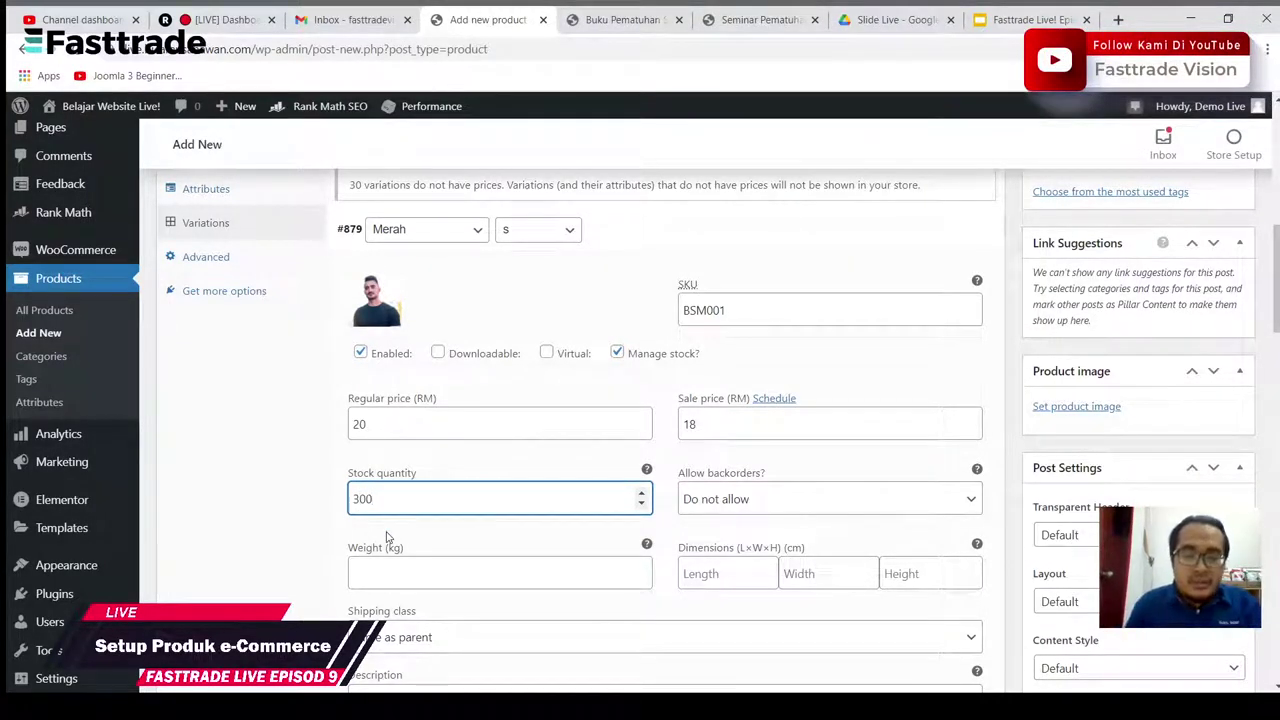
Step: Set the weight of the Merah, size s variation to 0.3 kg and collapse its details
{"action": "scroll", "coordinate": [630, 545], "scroll_direction": "down", "scroll_amount": 2}
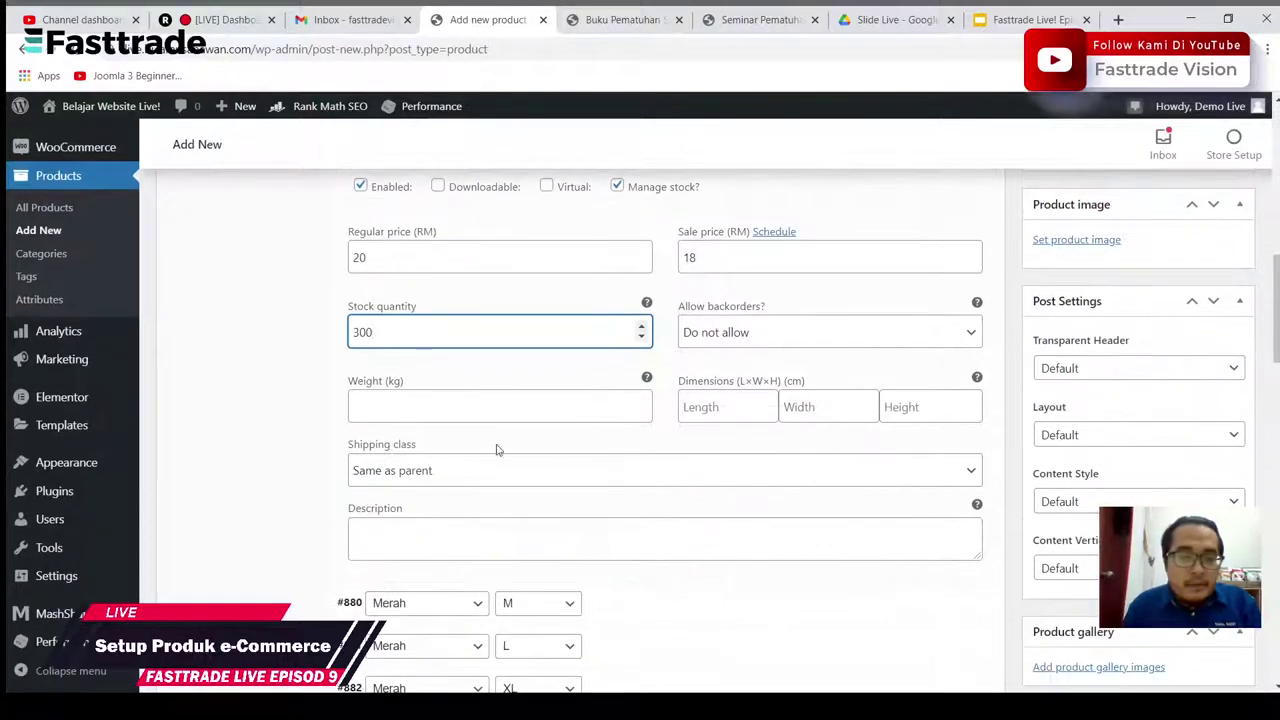
{"action": "left_click", "coordinate": [503, 408]}
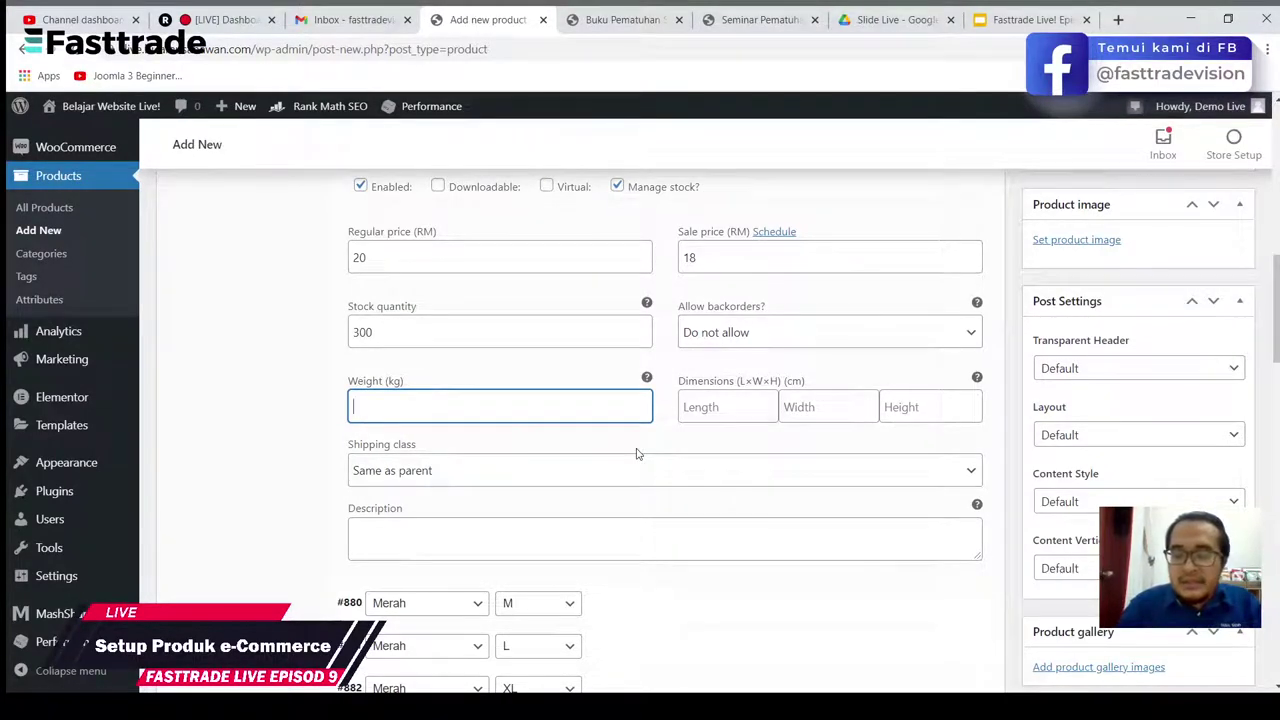
{"action": "type", "text": "300"}
{"action": "key", "text": "BackSpace"}
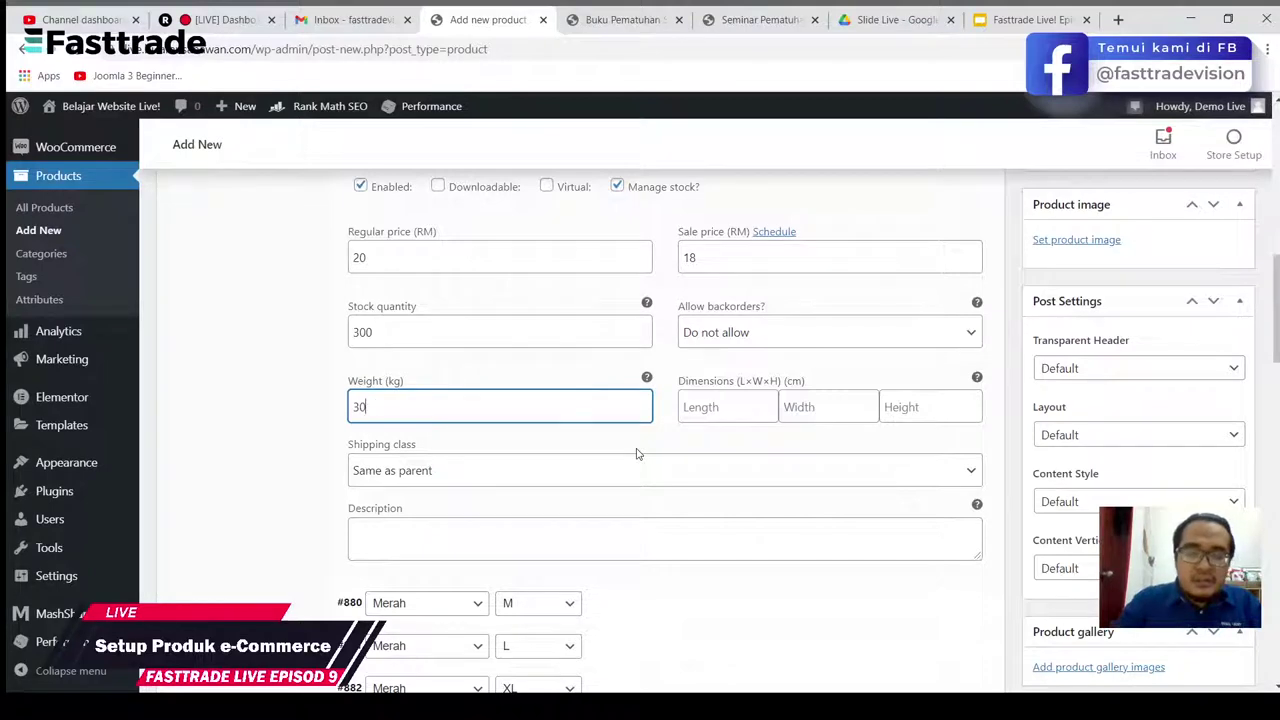
{"action": "type", "text": "0."}
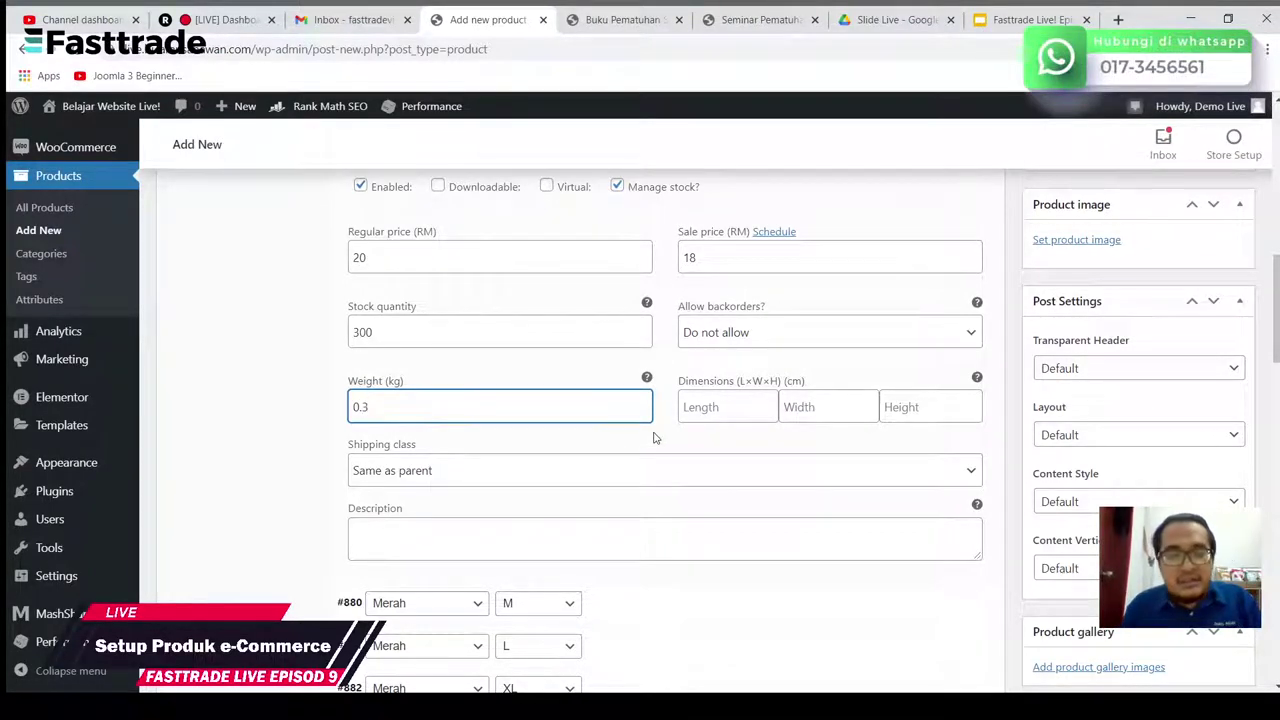
{"action": "left_click", "coordinate": [655, 438]}
{"action": "scroll", "coordinate": [516, 500], "scroll_direction": "down", "scroll_amount": 2}
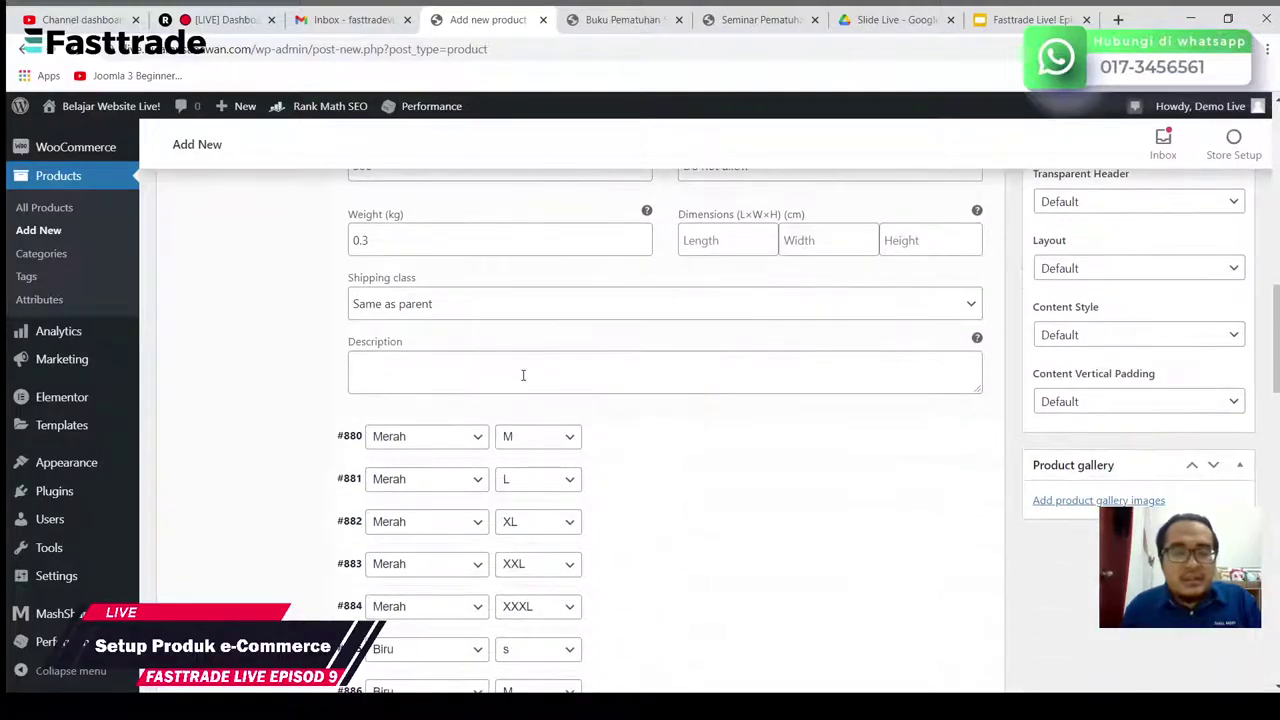
{"action": "scroll", "coordinate": [730, 412], "scroll_direction": "up", "scroll_amount": 4}
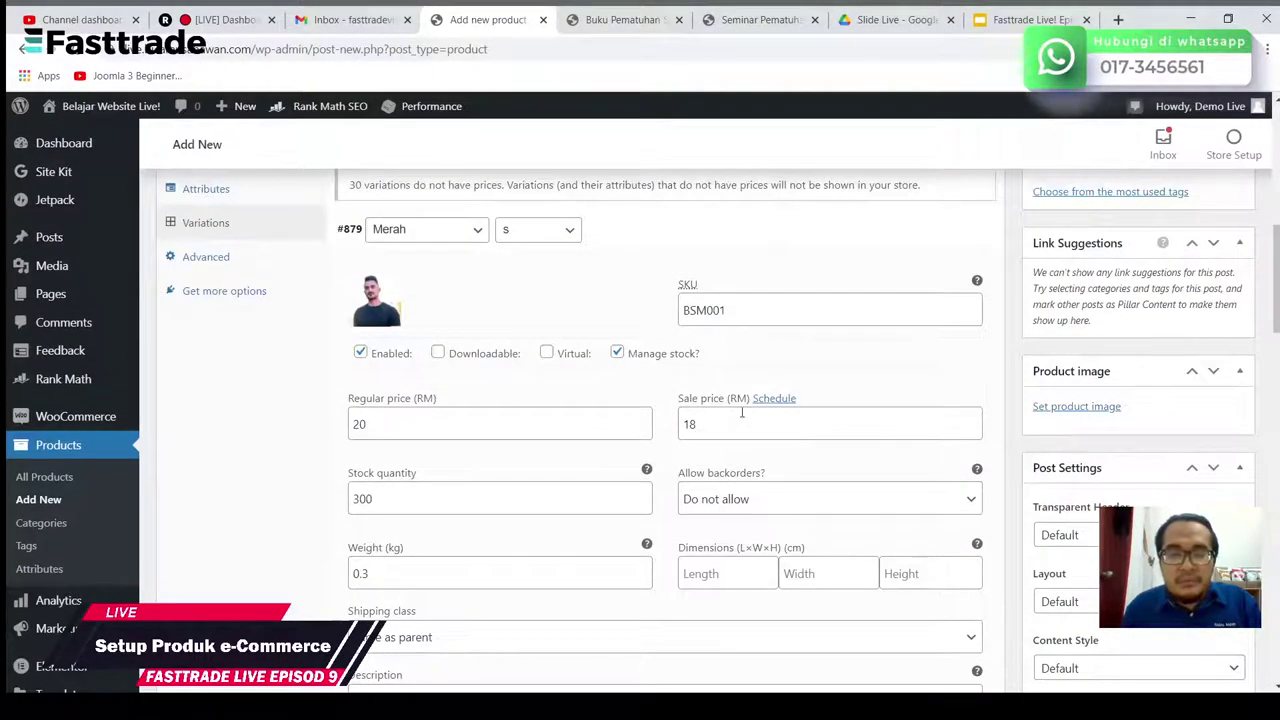
{"action": "scroll", "coordinate": [740, 360], "scroll_direction": "up", "scroll_amount": 1}
{"action": "scroll", "coordinate": [640, 334], "scroll_direction": "down", "scroll_amount": 1}
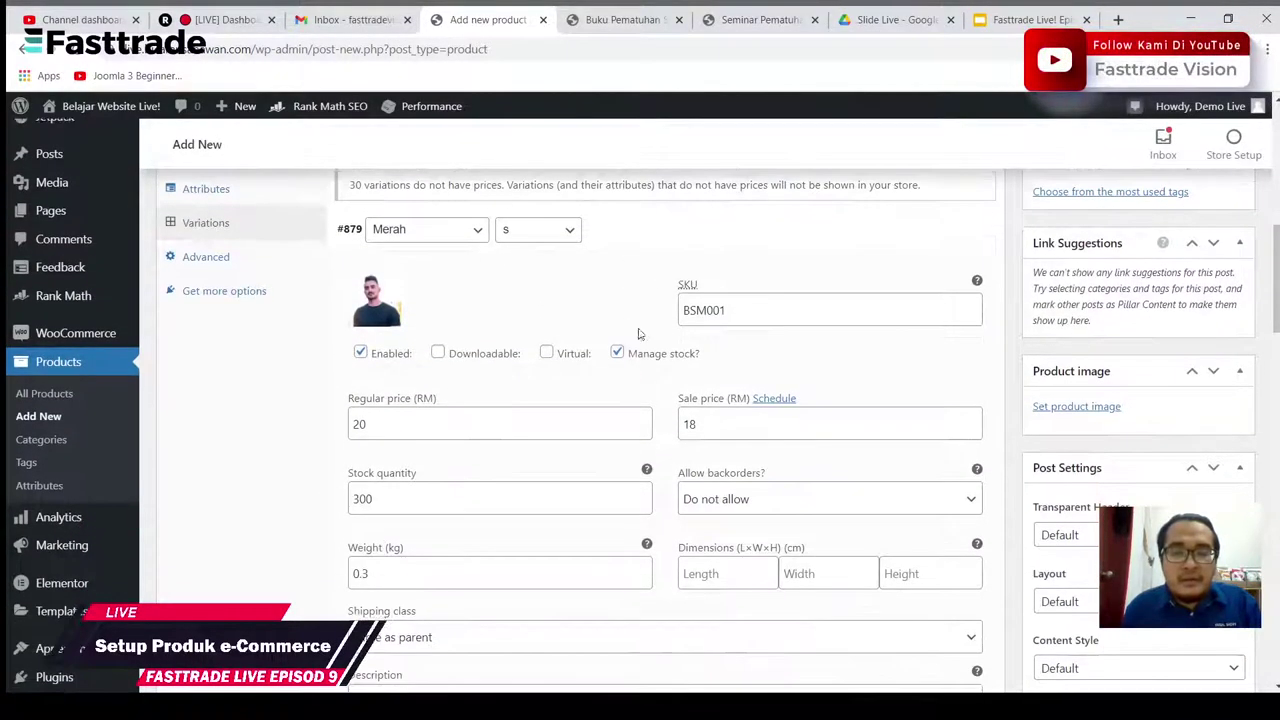
{"action": "left_click", "coordinate": [651, 234]}
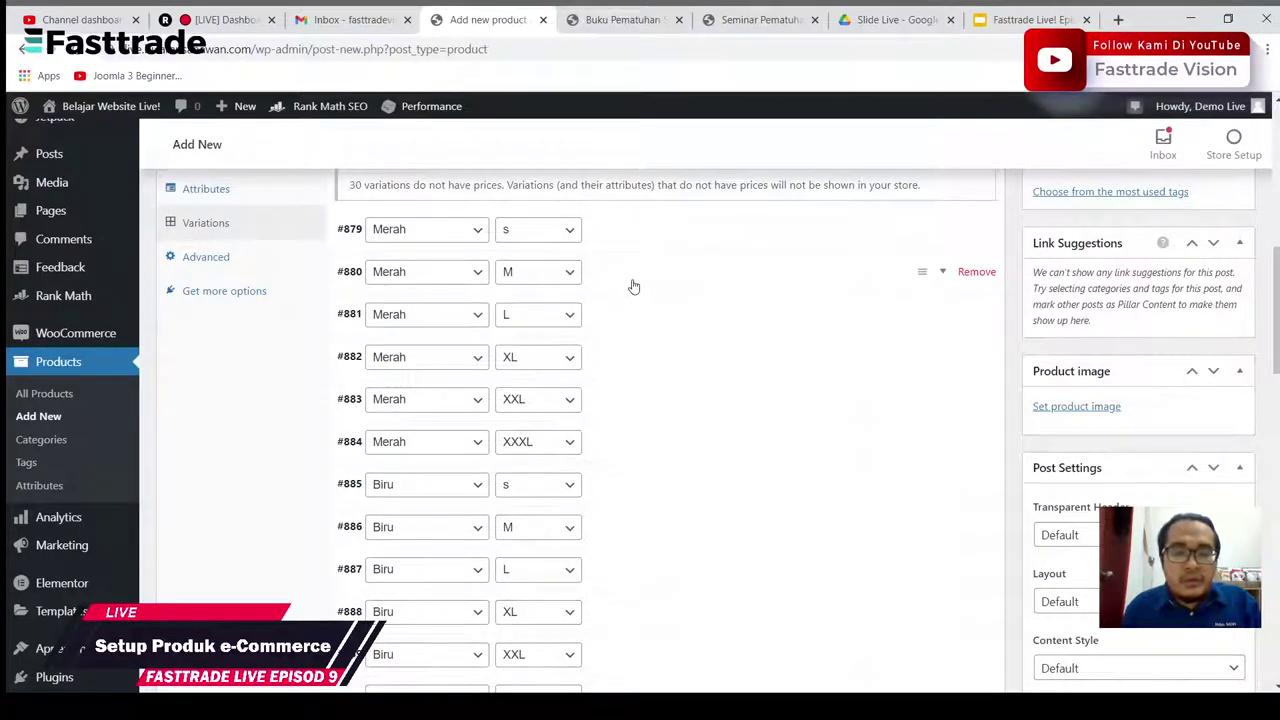
Step: Expand the Merah, size M variation and assign it the dark-suit photo hunters-race-MYbhN8KaaEc-unsplash.jpg from the media library
{"action": "left_click", "coordinate": [633, 287]}
{"action": "left_click", "coordinate": [372, 340]}
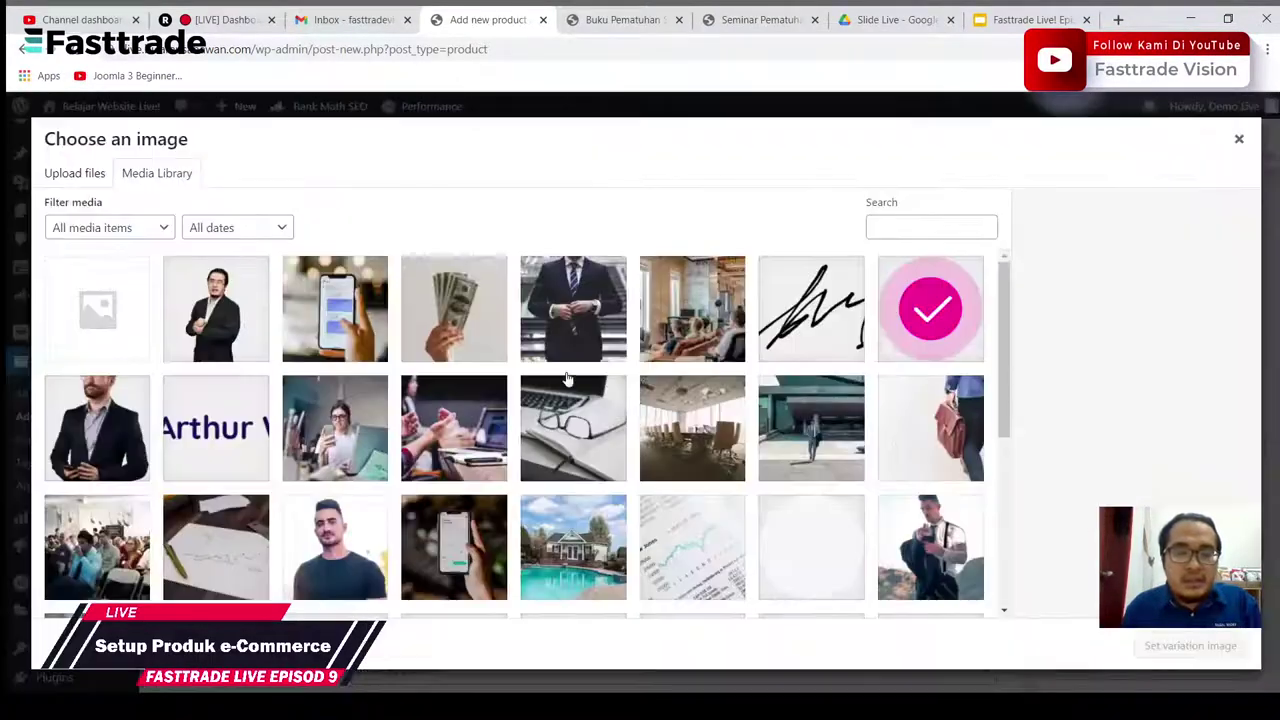
{"action": "left_click", "coordinate": [572, 326]}
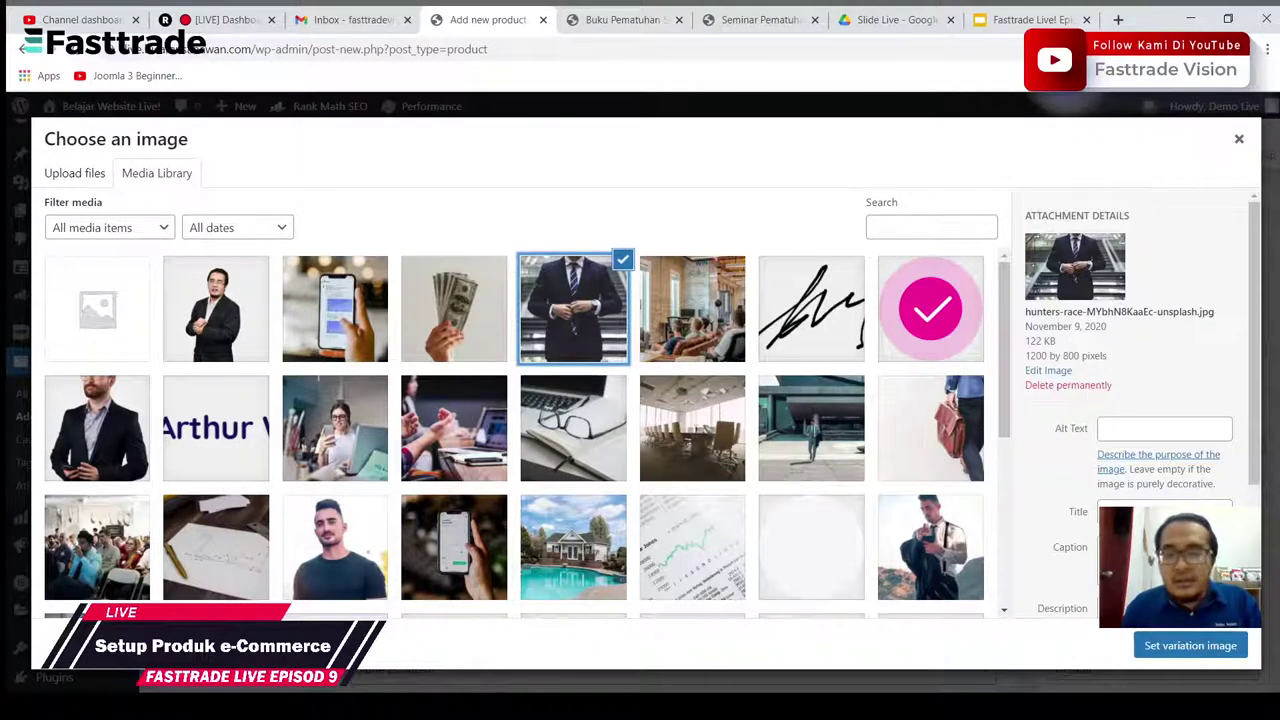
{"action": "left_click", "coordinate": [1180, 646]}
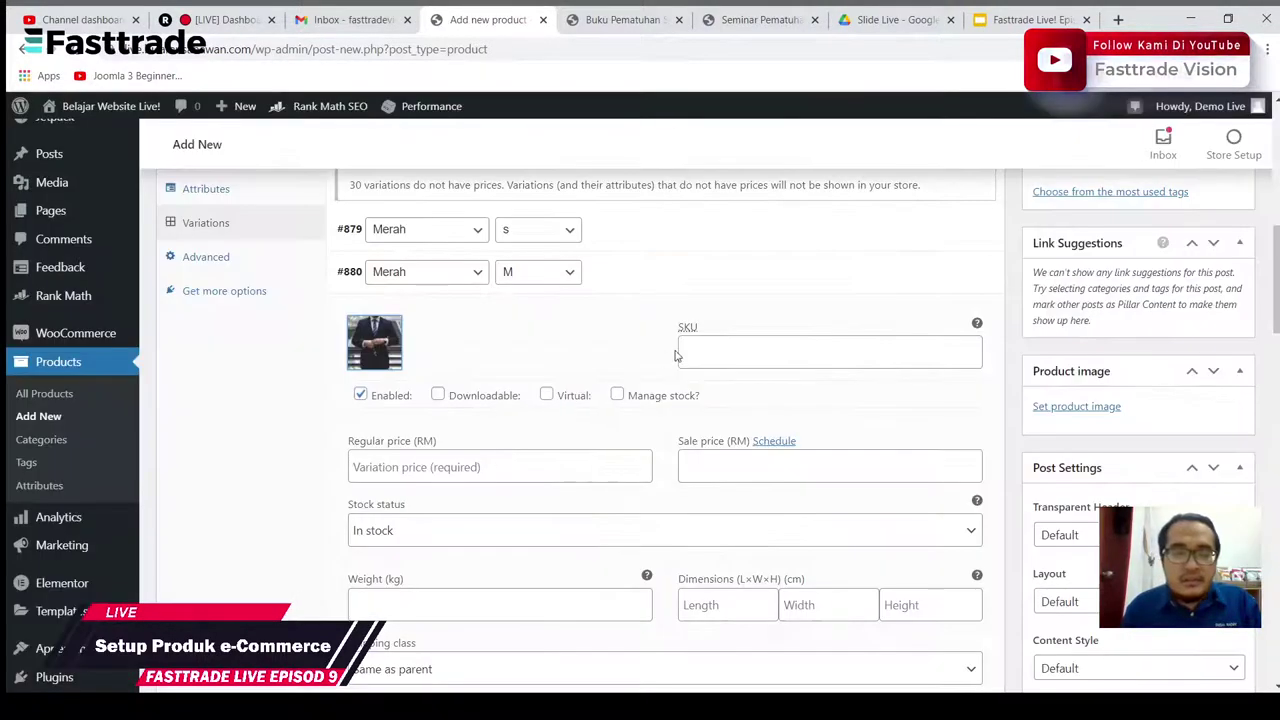
Step: Give the Merah, size M variation the SKU BSM002 and enable stock management for it
{"action": "left_click", "coordinate": [718, 355]}
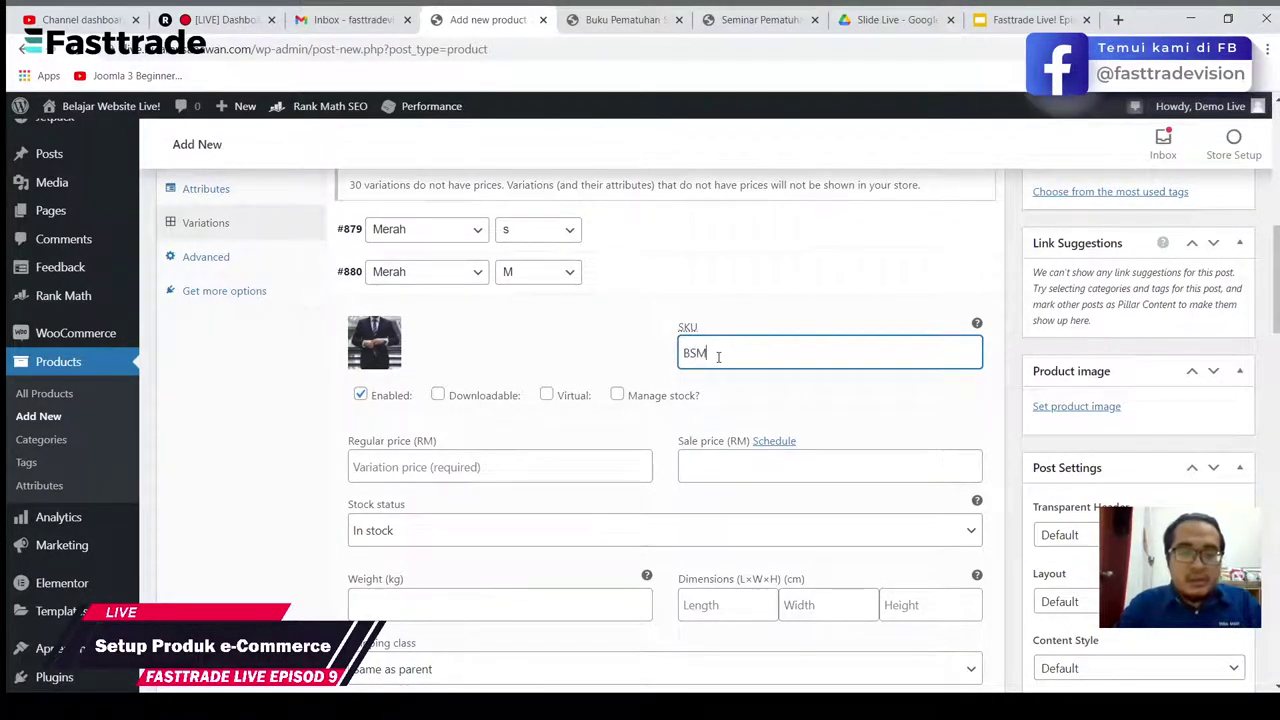
{"action": "type", "text": "002"}
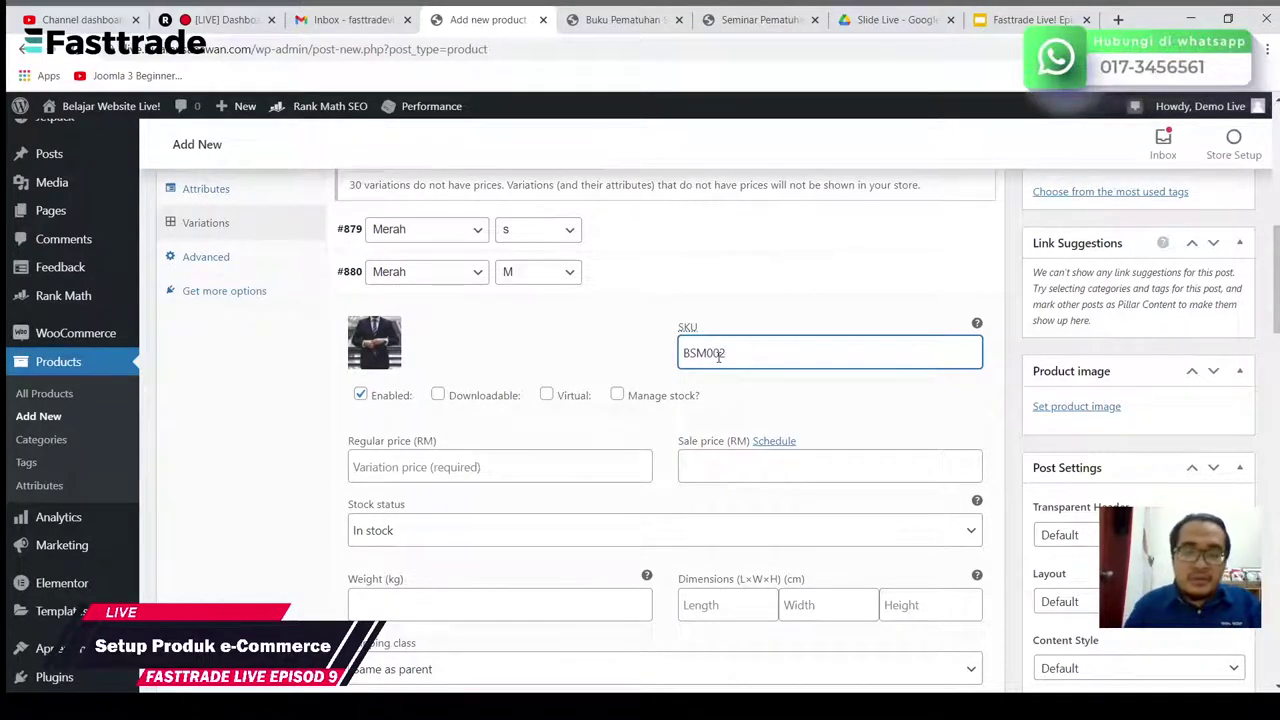
{"action": "left_click", "coordinate": [617, 395]}
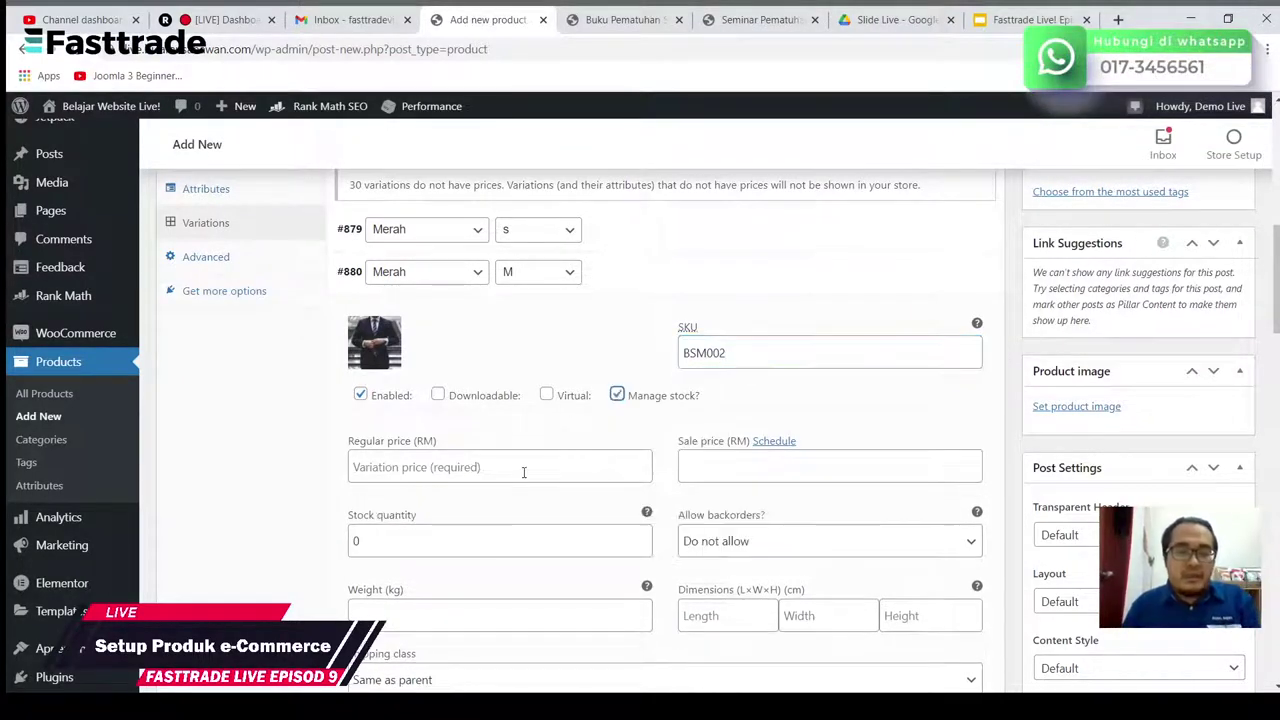
Step: Set the Merah, size M variation's regular price to RM 20 and its sale price to RM 18
{"action": "left_click", "coordinate": [524, 467]}
{"action": "type", "text": "20"}
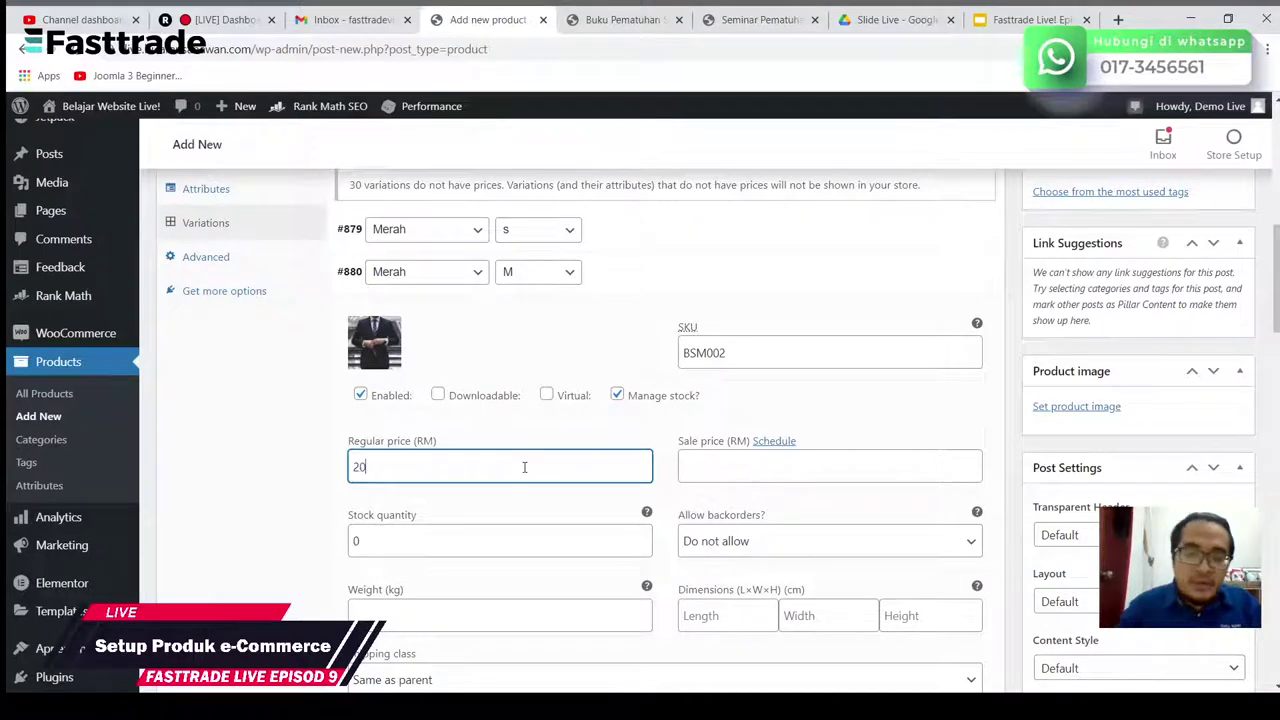
{"action": "left_click", "coordinate": [790, 472]}
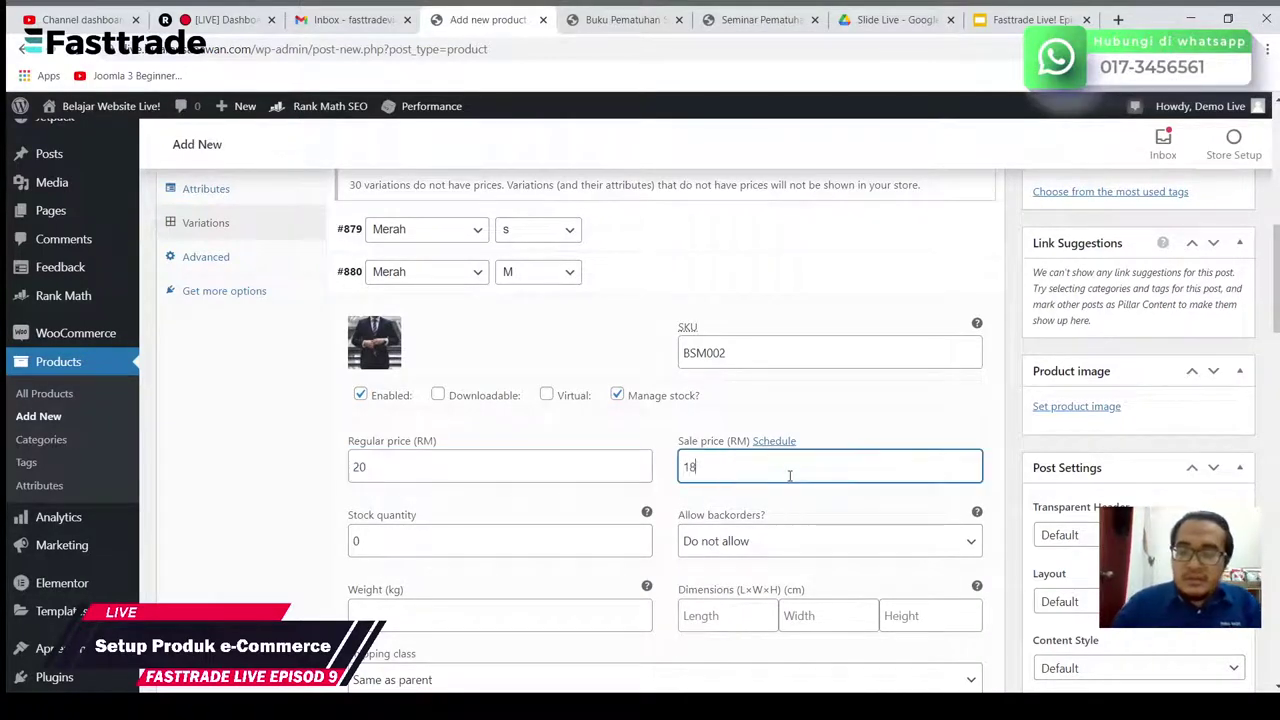
Step: Set the stock quantity of the Merah, size M variation to 300
{"action": "scroll", "coordinate": [790, 476], "scroll_direction": "down", "scroll_amount": 1}
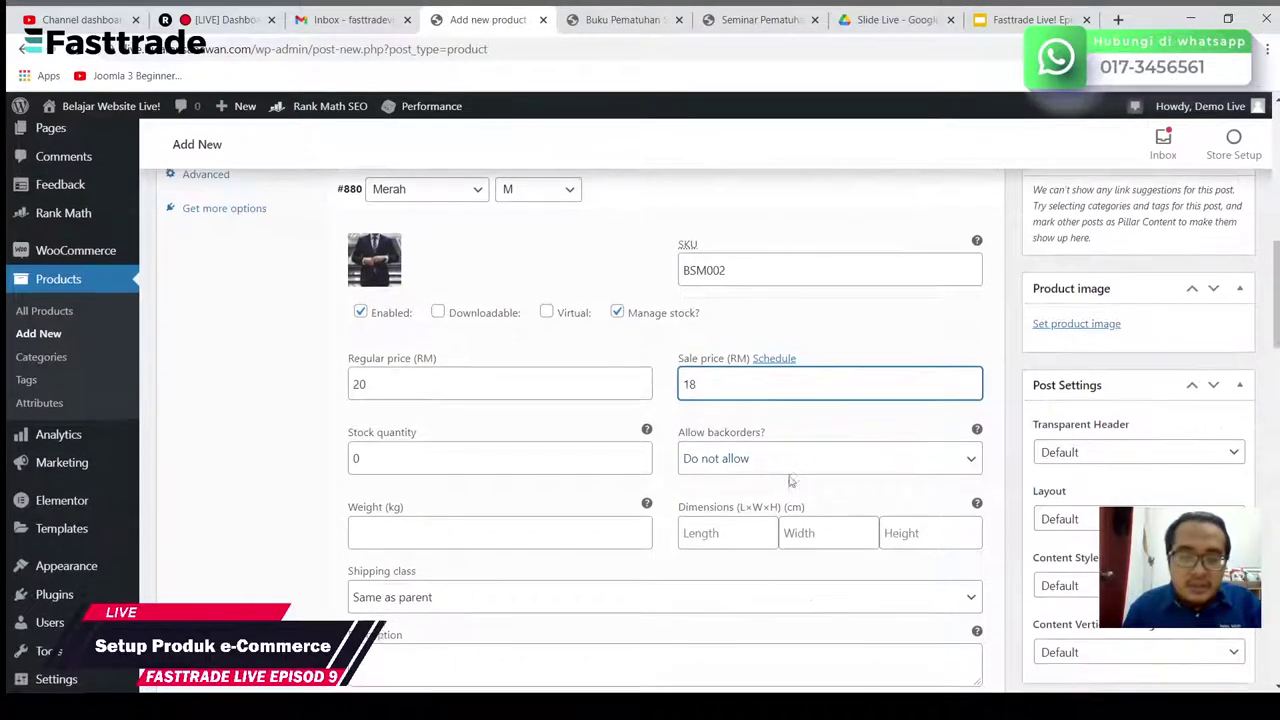
{"action": "double_click", "coordinate": [385, 470]}
{"action": "type", "text": "30"}
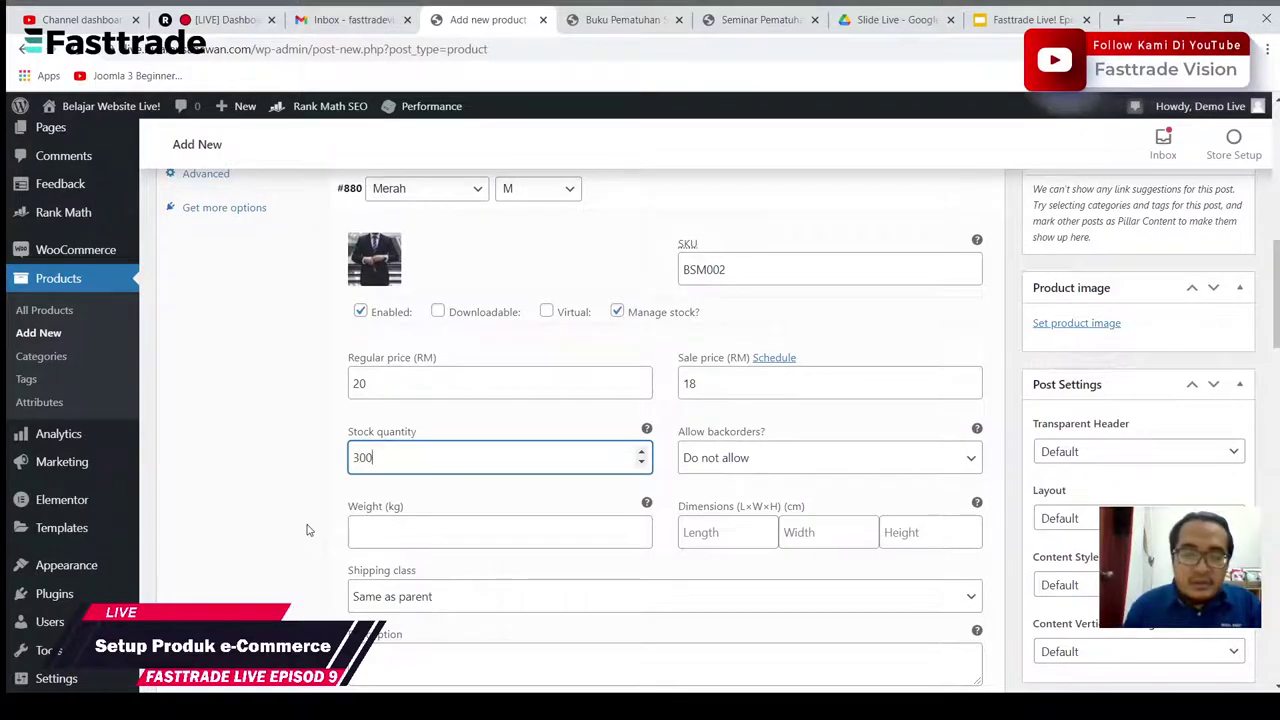
{"action": "type", "text": "0"}
Step: Set the weight of the Merah, size M variation to 0.3 kg and collapse its details
{"action": "scroll", "coordinate": [672, 490], "scroll_direction": "down", "scroll_amount": 2}
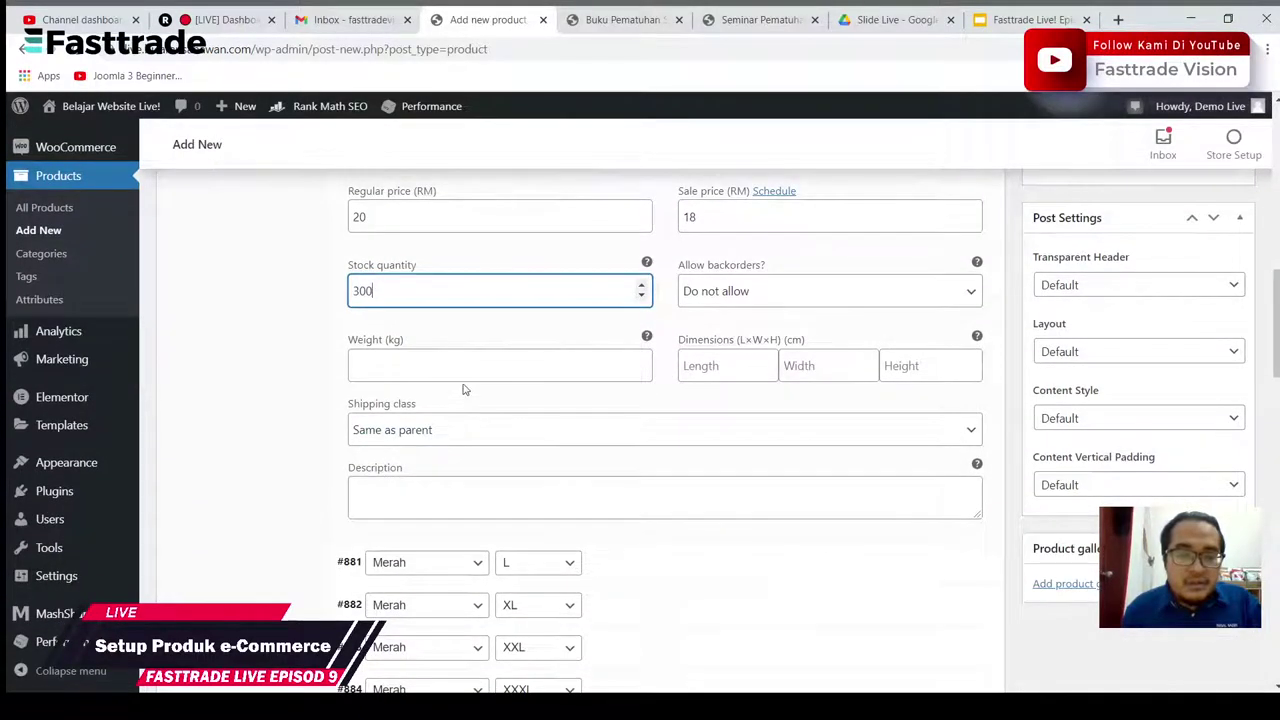
{"action": "left_click", "coordinate": [503, 362]}
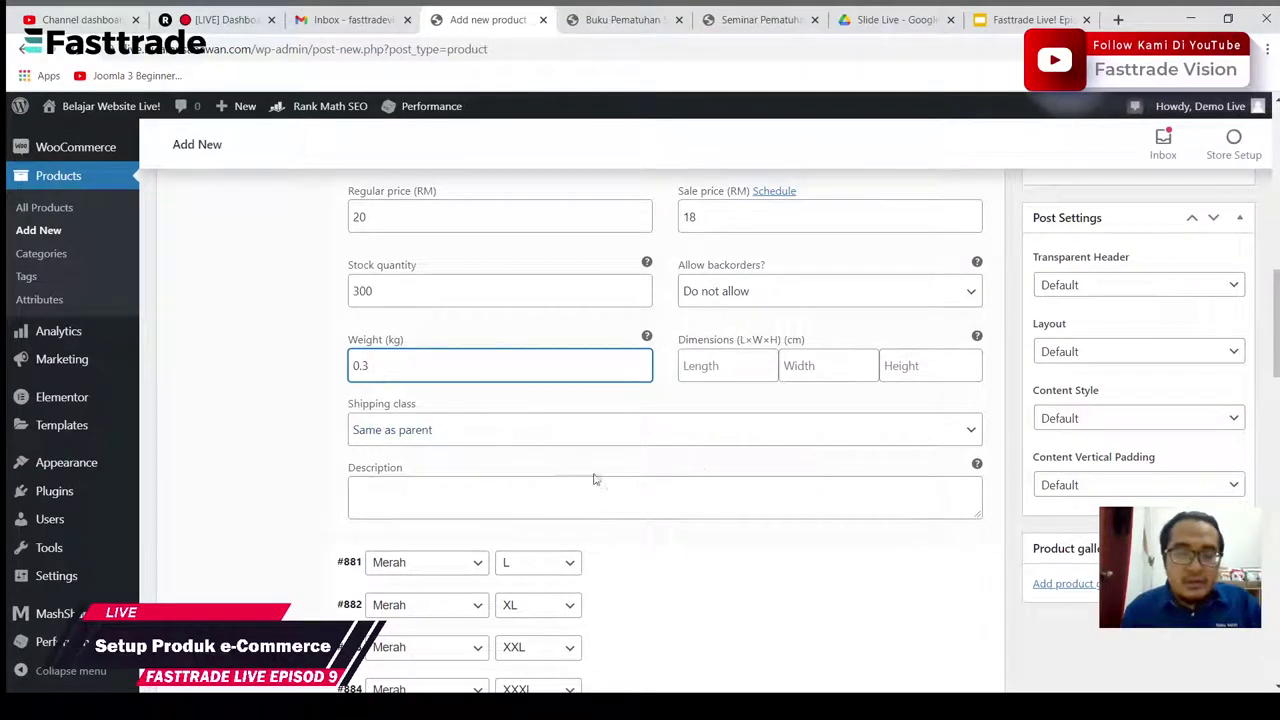
{"action": "scroll", "coordinate": [711, 476], "scroll_direction": "down", "scroll_amount": 1}
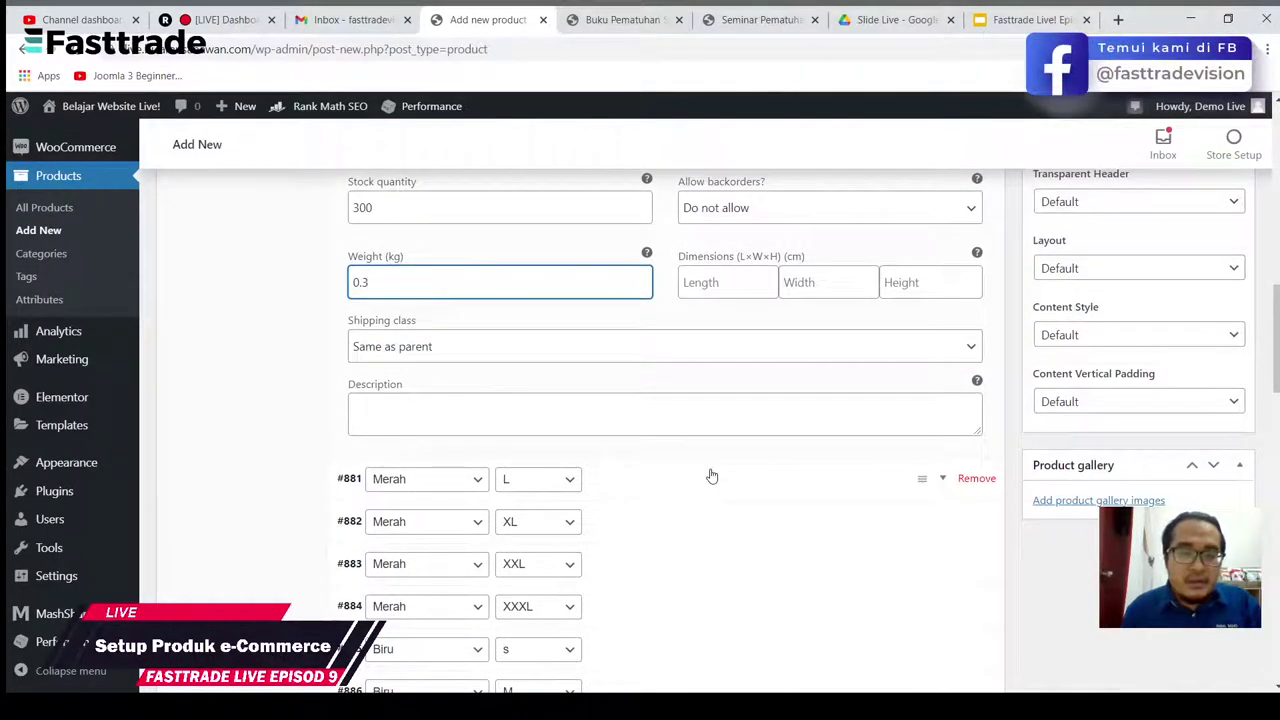
{"action": "scroll", "coordinate": [711, 476], "scroll_direction": "up", "scroll_amount": 5}
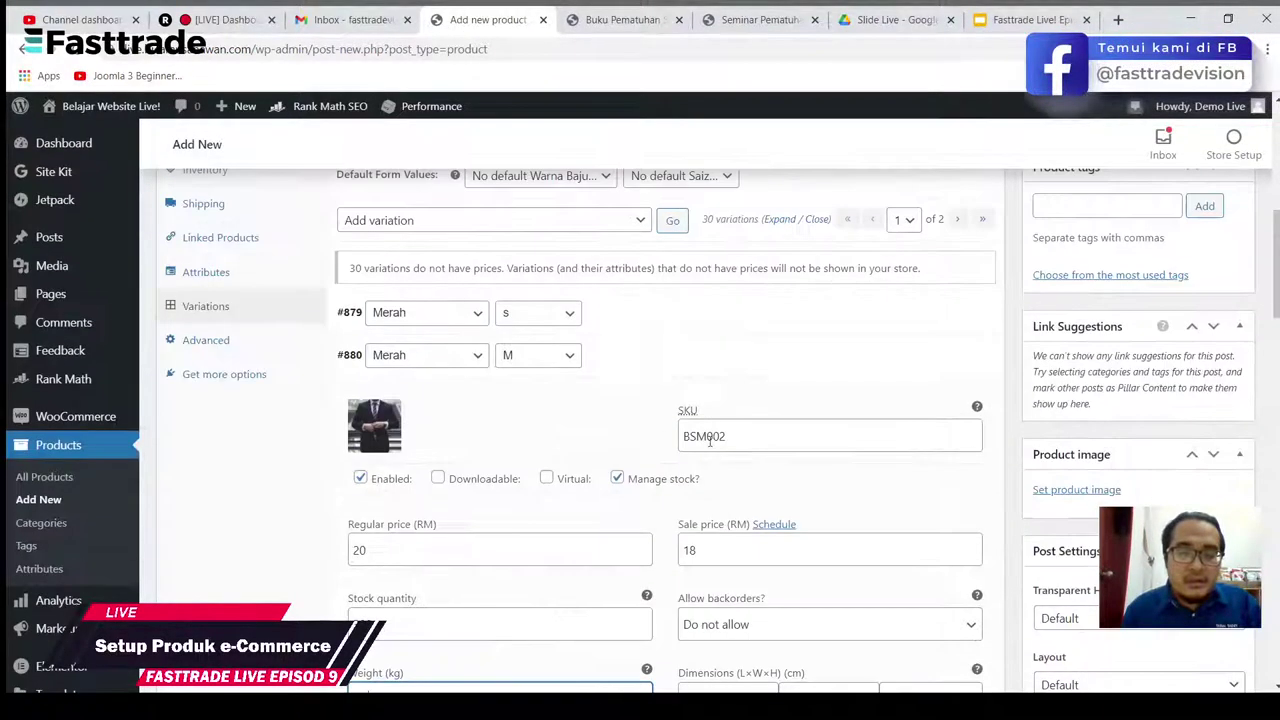
{"action": "left_click", "coordinate": [688, 362]}
Step: Create a new product category named Baju Seminar, without a parent category, for this product
{"action": "scroll", "coordinate": [690, 389], "scroll_direction": "down", "scroll_amount": 8}
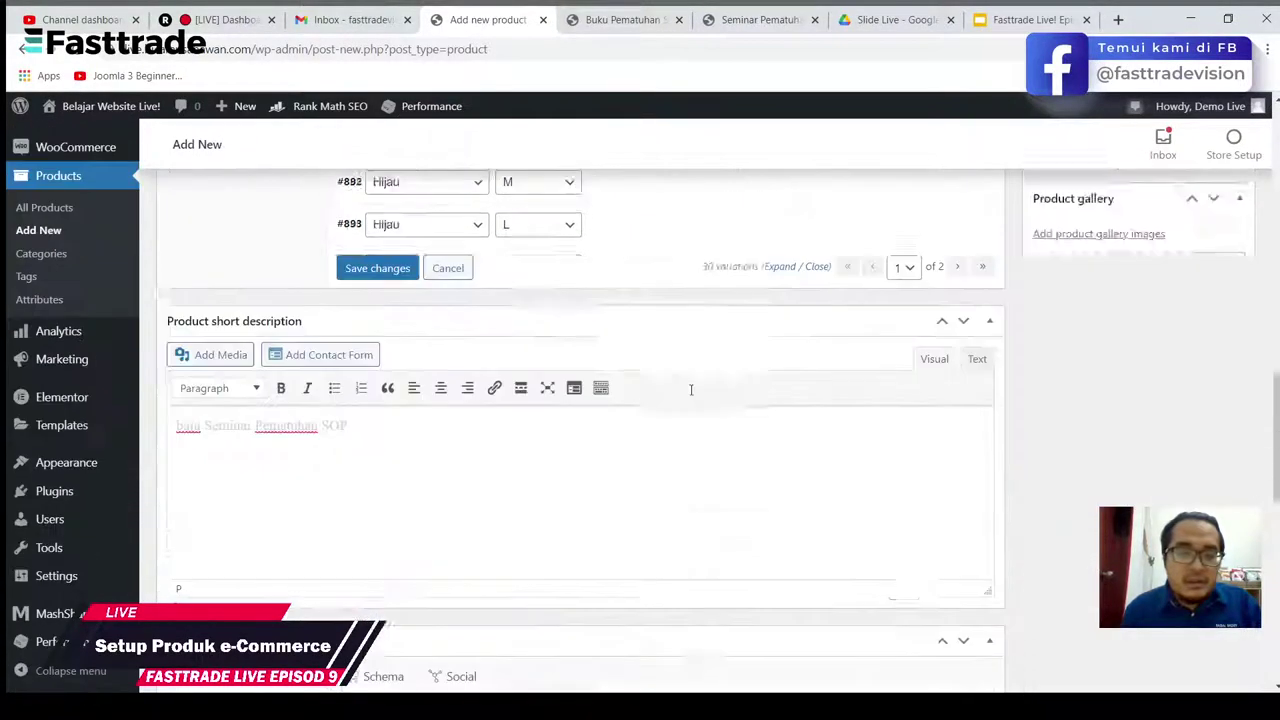
{"action": "scroll", "coordinate": [691, 391], "scroll_direction": "up", "scroll_amount": 3}
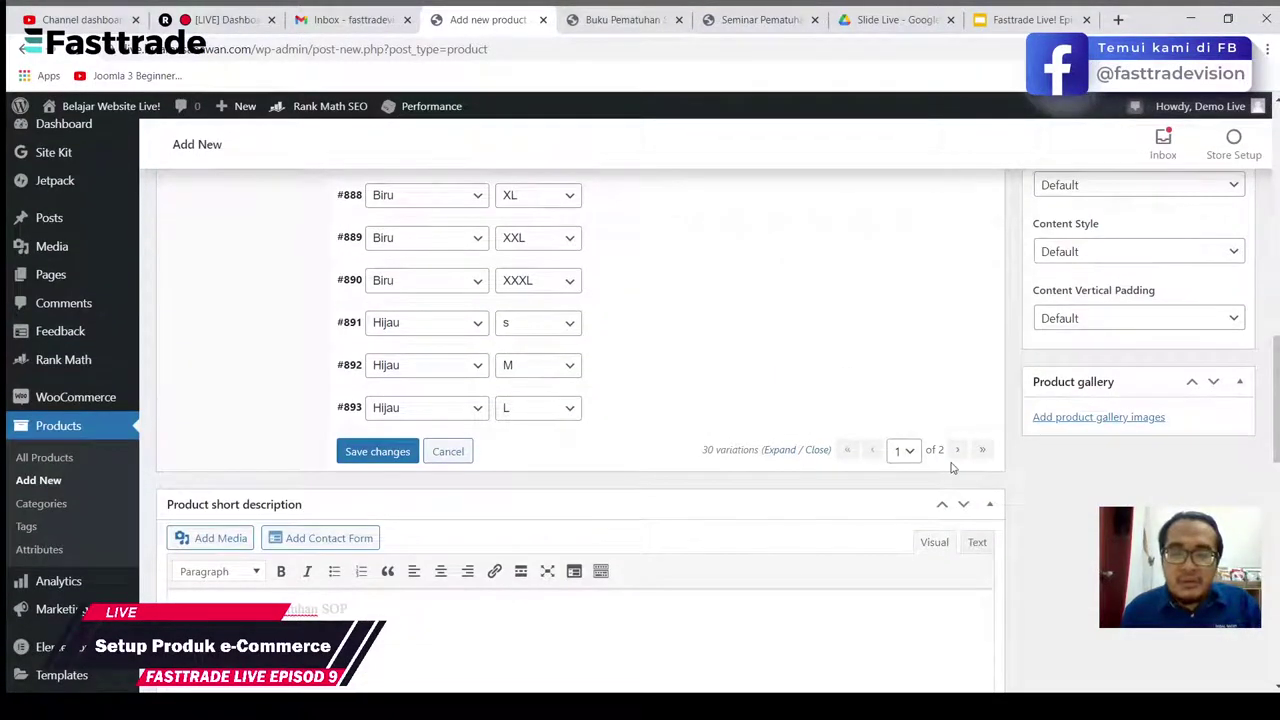
{"action": "scroll", "coordinate": [749, 386], "scroll_direction": "up", "scroll_amount": 7}
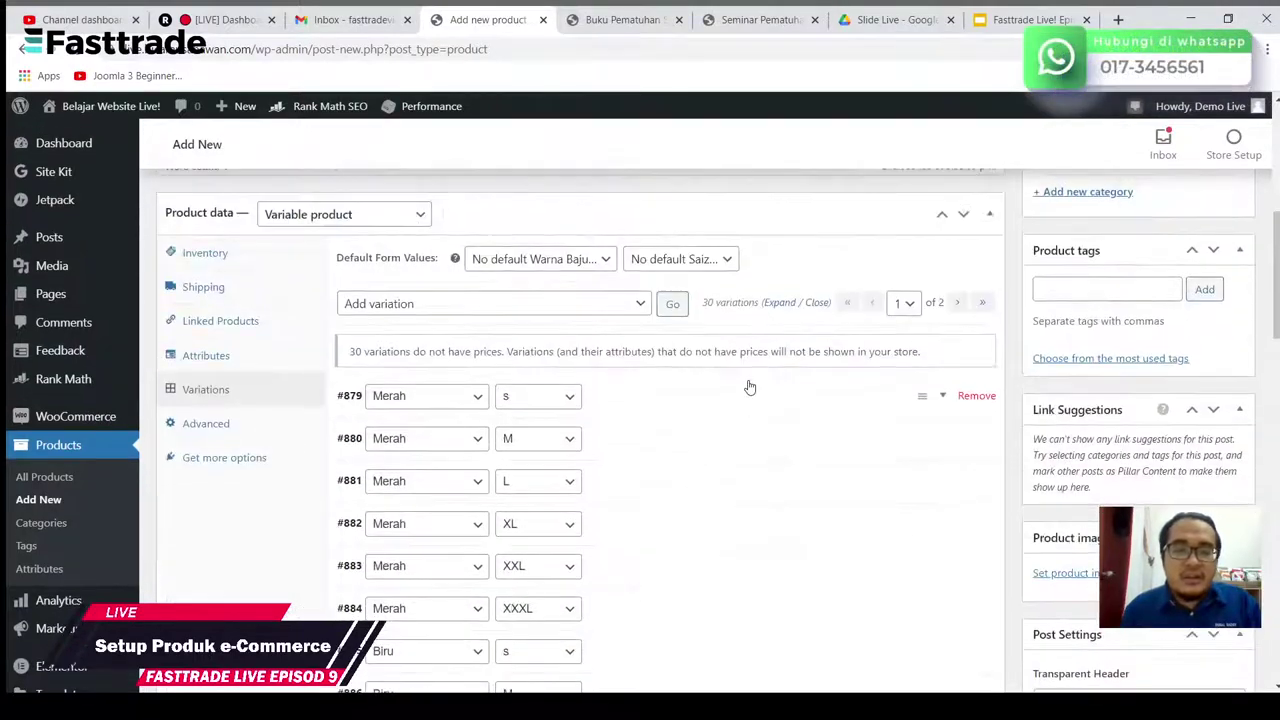
{"action": "scroll", "coordinate": [941, 421], "scroll_direction": "up", "scroll_amount": 2}
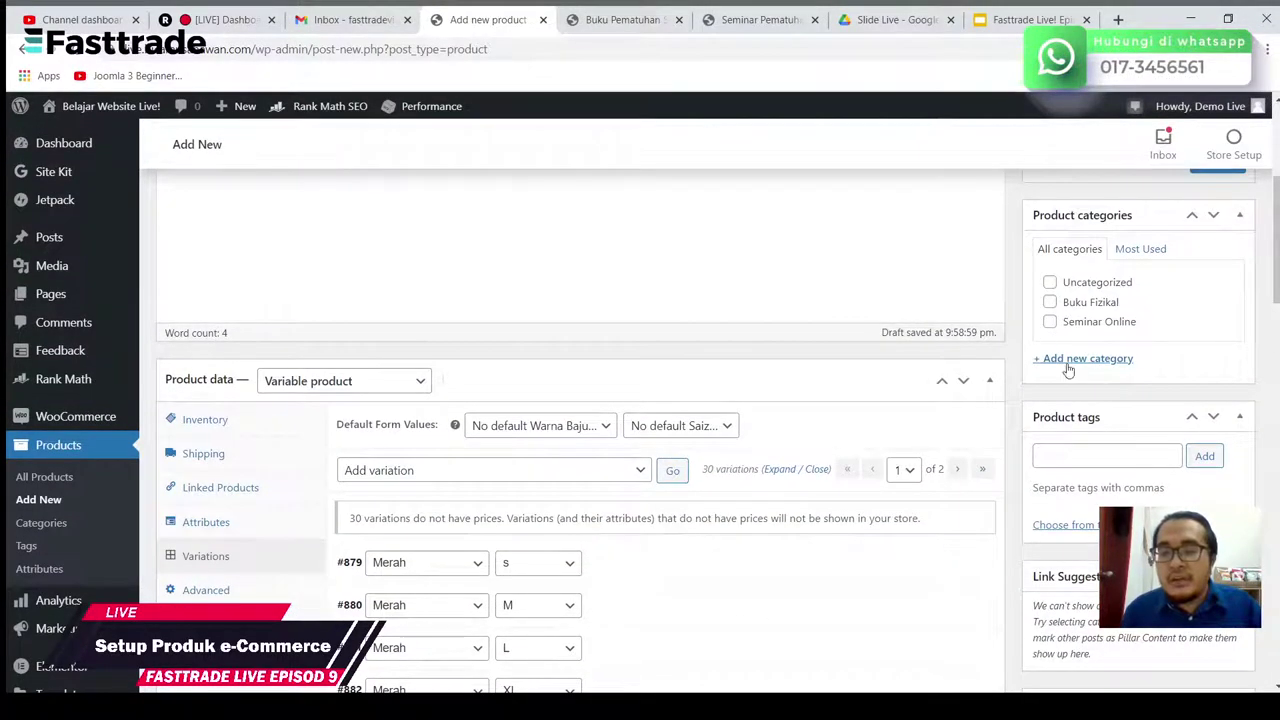
{"action": "left_click", "coordinate": [1066, 362]}
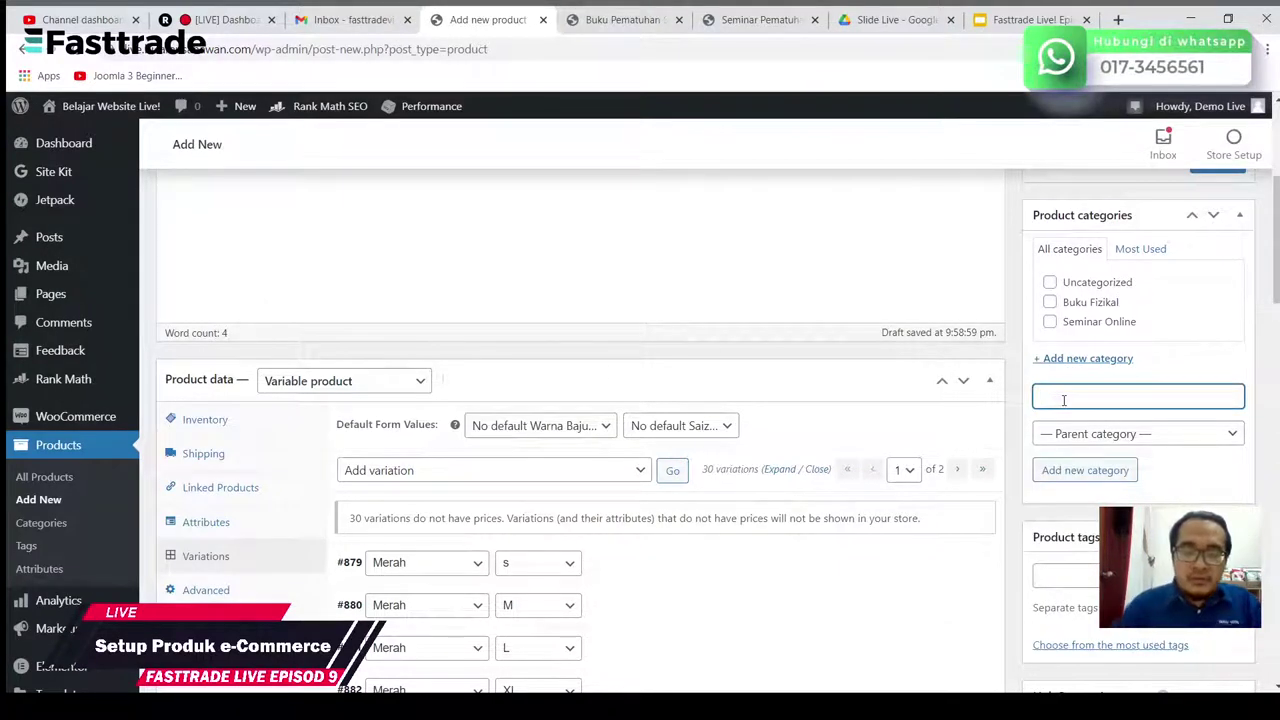
{"action": "type", "text": "Baju"}
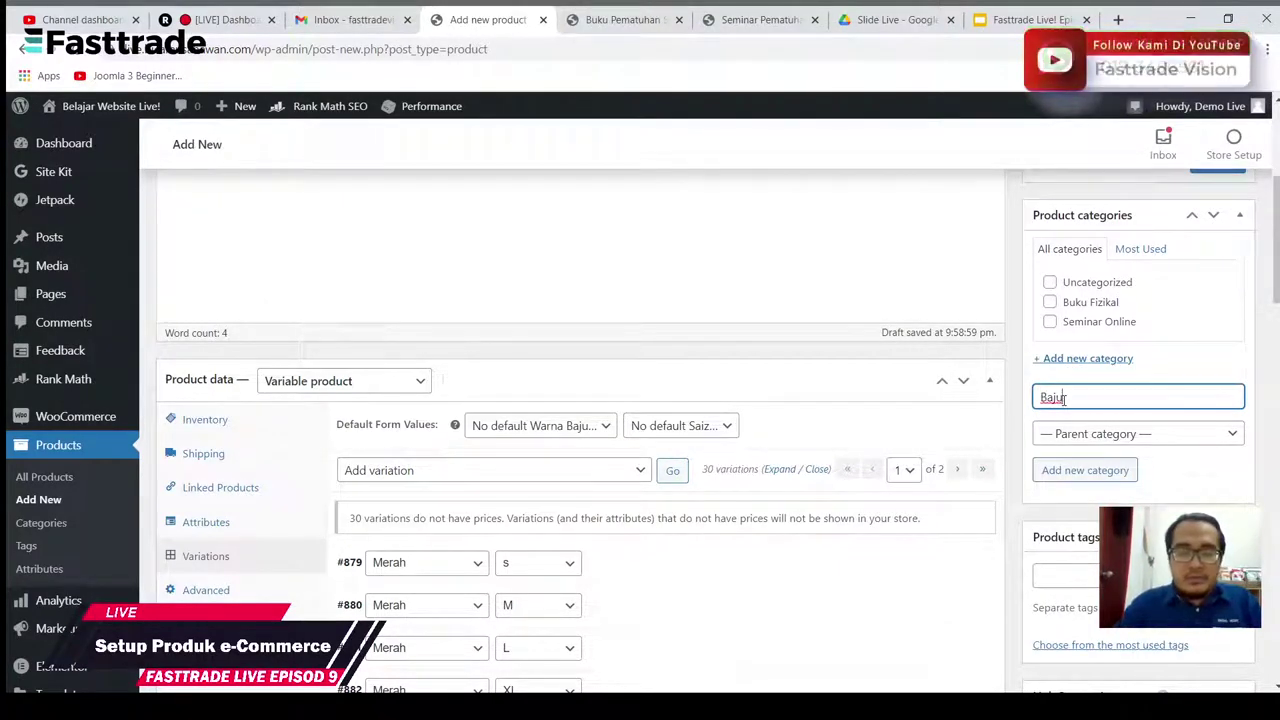
{"action": "type", "text": " Fizika"}
{"action": "key", "text": "BackSpace"}
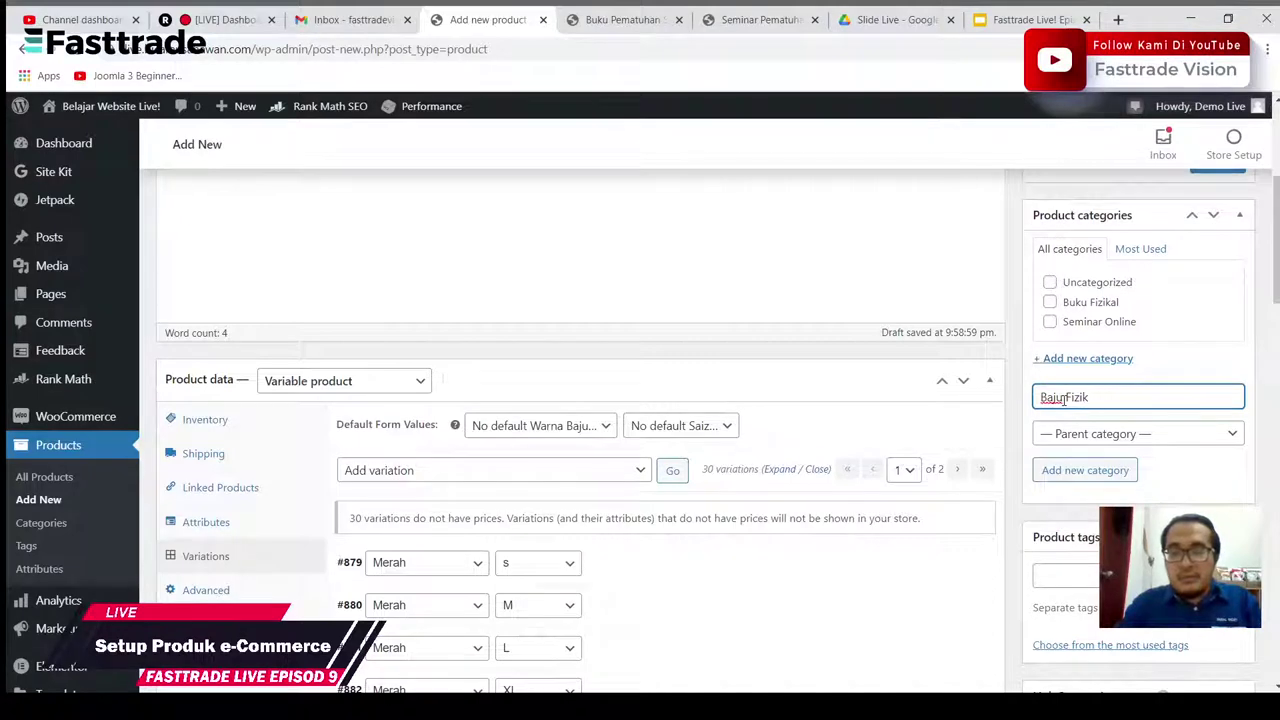
{"action": "key", "text": "BackSpace"}
{"action": "key", "text": "BackSpace"}
{"action": "type", "text": "Seminar"}
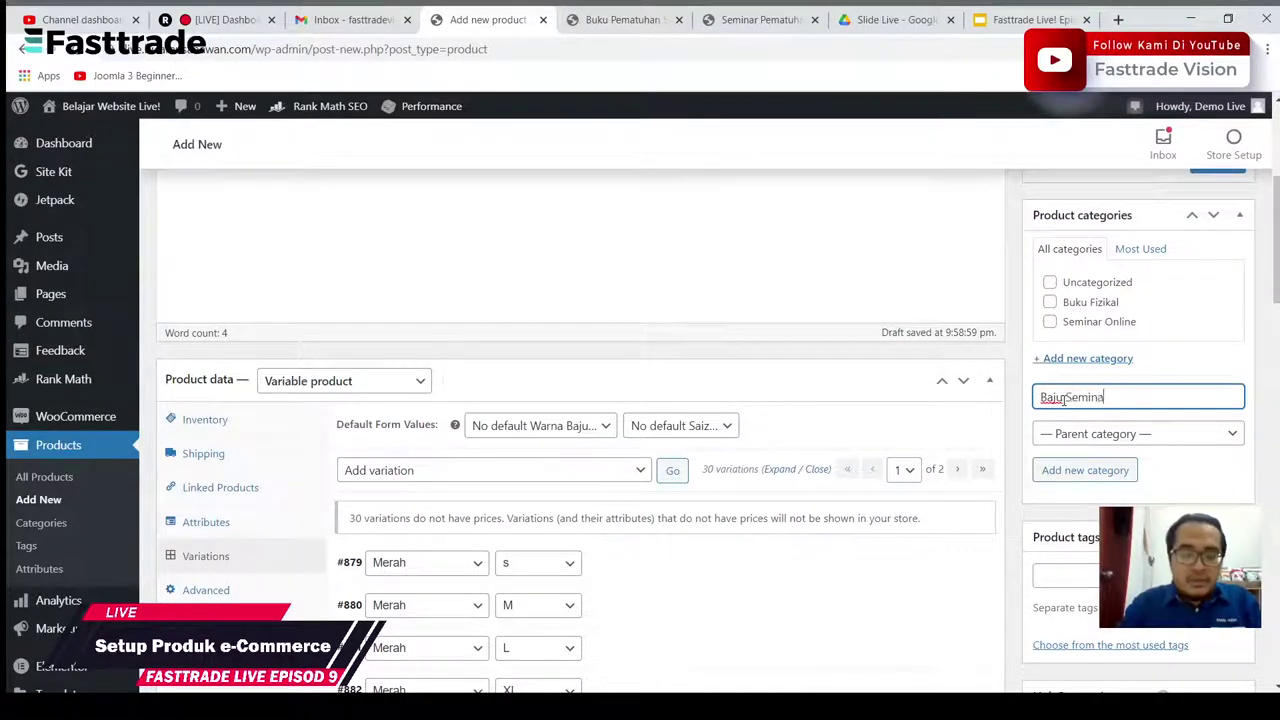
{"action": "left_click", "coordinate": [1107, 471]}
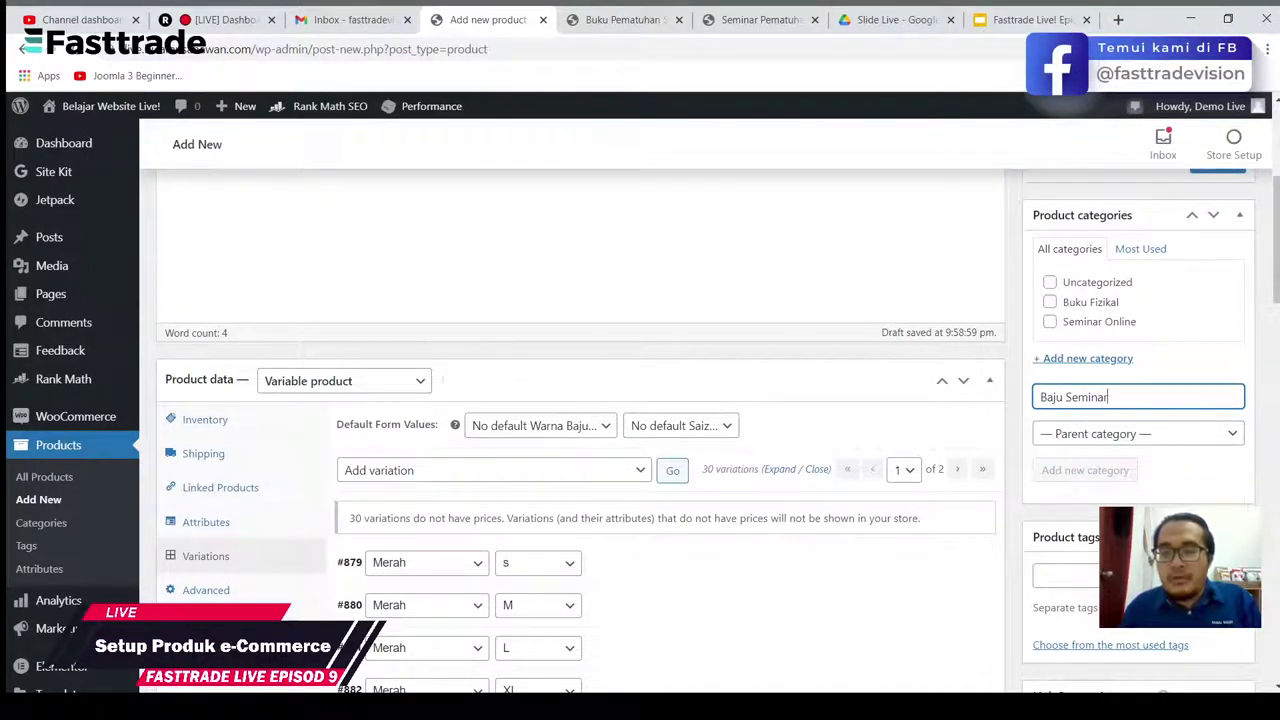
{"action": "scroll", "coordinate": [1152, 497], "scroll_direction": "down", "scroll_amount": 2}
{"action": "scroll", "coordinate": [1152, 497], "scroll_direction": "up", "scroll_amount": 2}
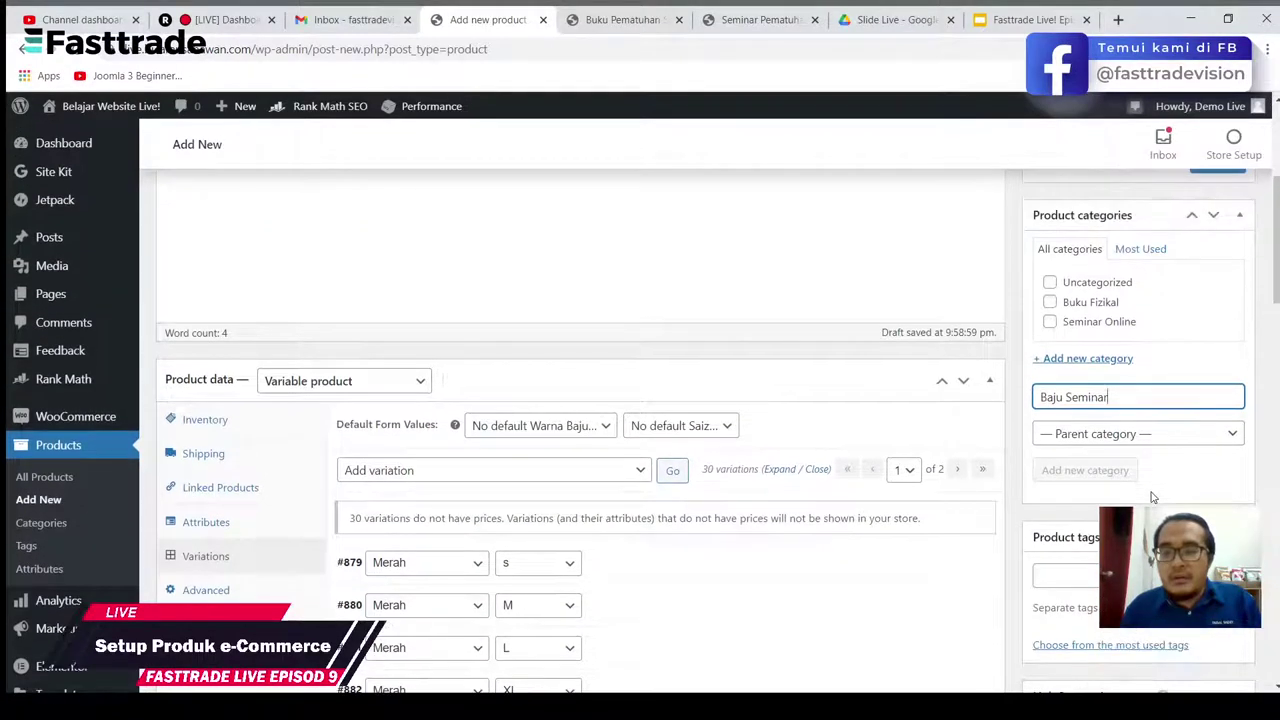
{"action": "scroll", "coordinate": [1152, 497], "scroll_direction": "up", "scroll_amount": 1}
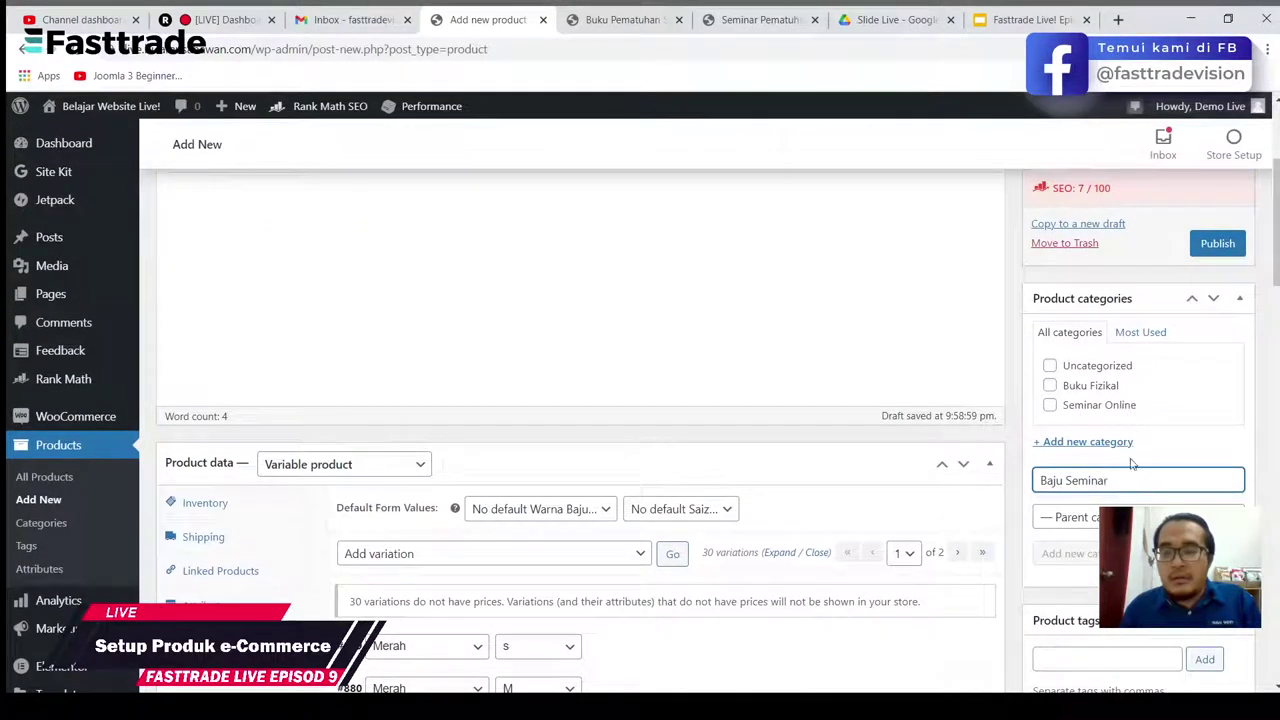
{"action": "key", "text": "Return"}
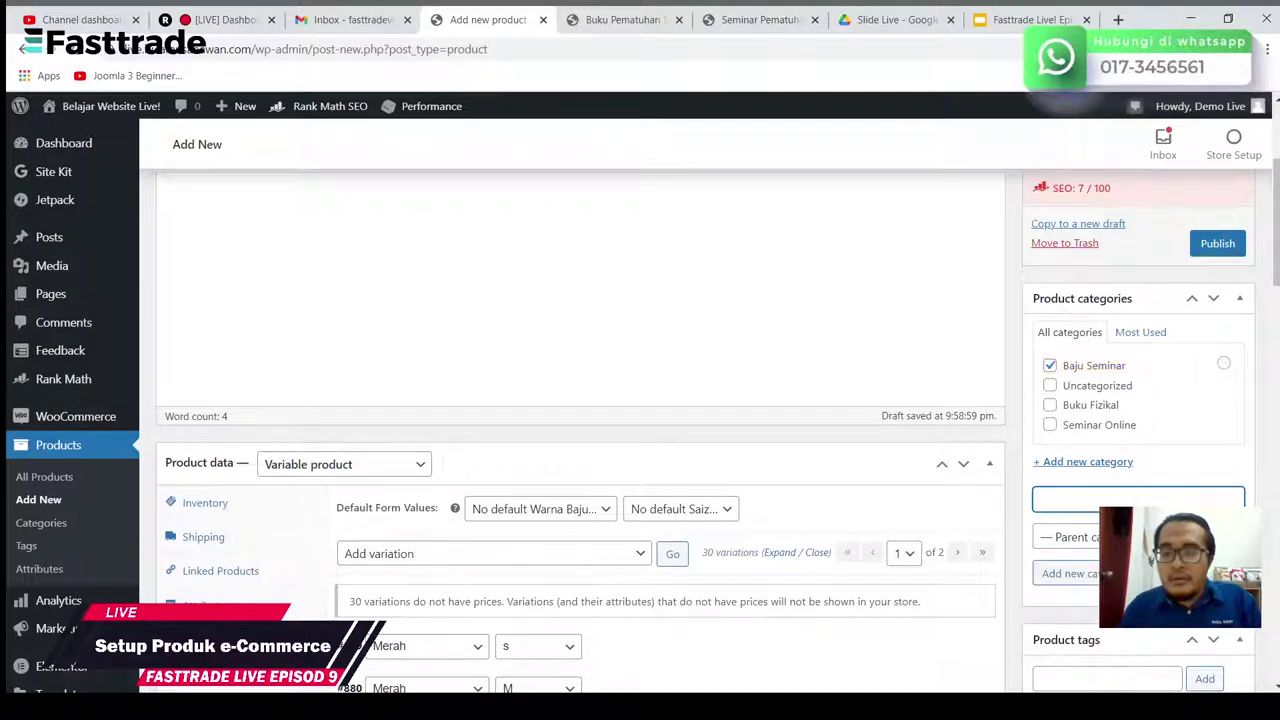
Step: Add the product tags "baju seminar" and "seminar pematuhan SOP"
{"action": "scroll", "coordinate": [1088, 613], "scroll_direction": "down", "scroll_amount": 2}
{"action": "left_click", "coordinate": [1095, 510]}
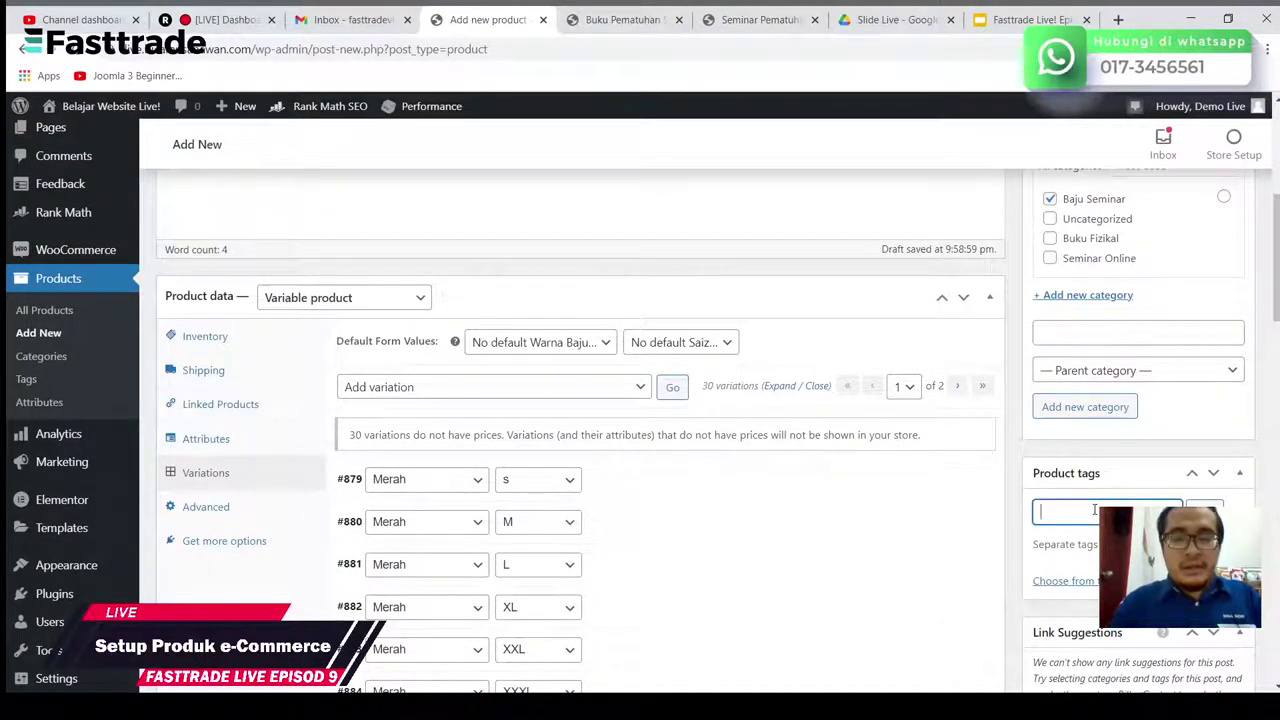
{"action": "type", "text": "baju"}
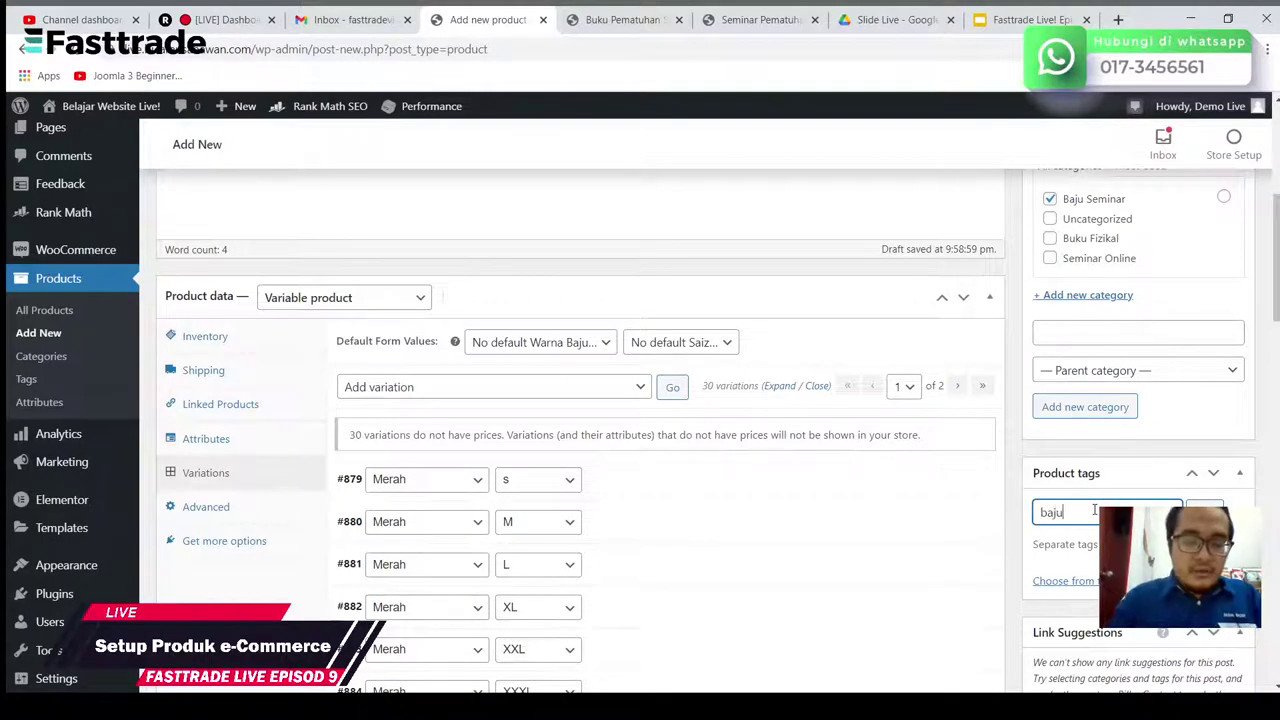
{"action": "type", "text": " semin"}
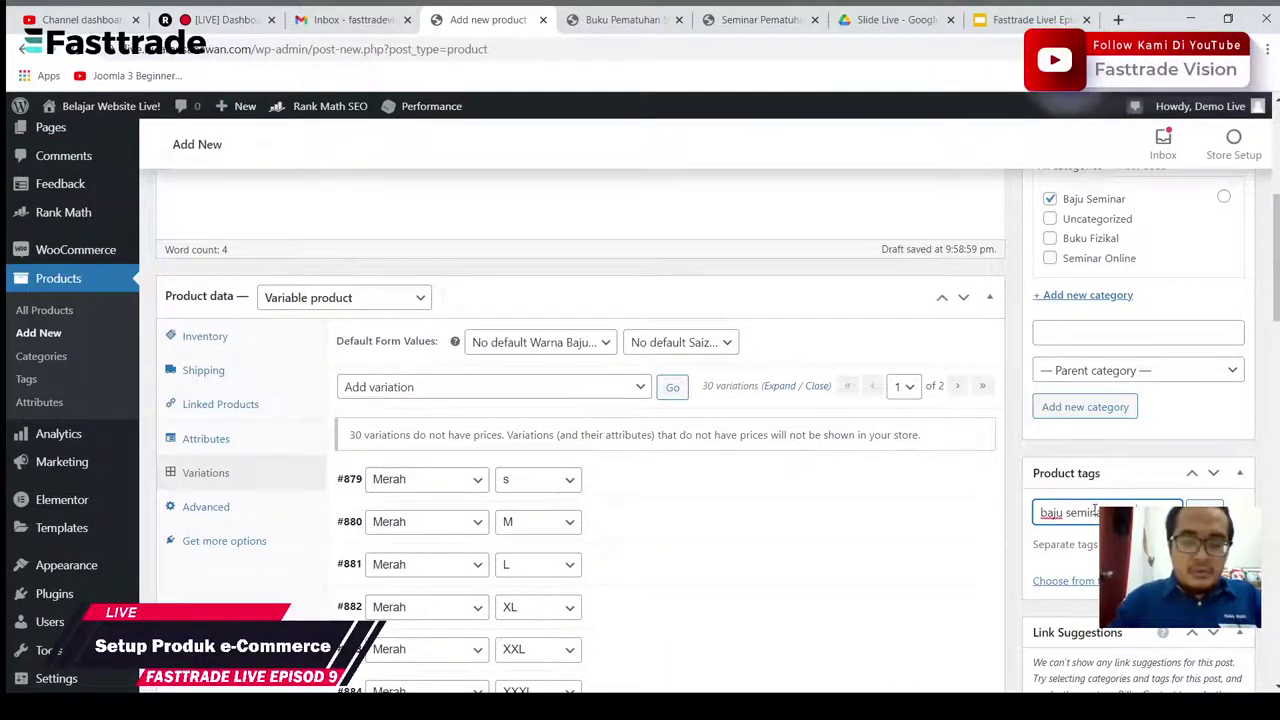
{"action": "type", "text": "ar"}
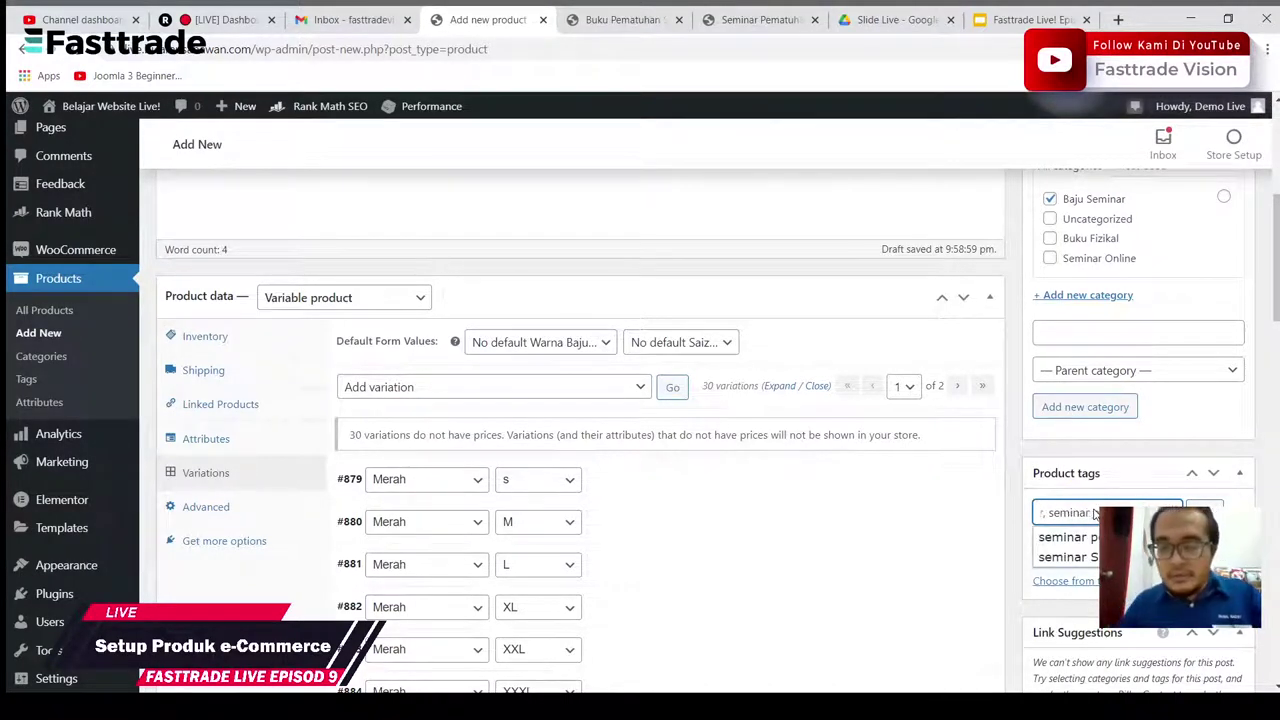
{"action": "type", "text": ", seminar p"}
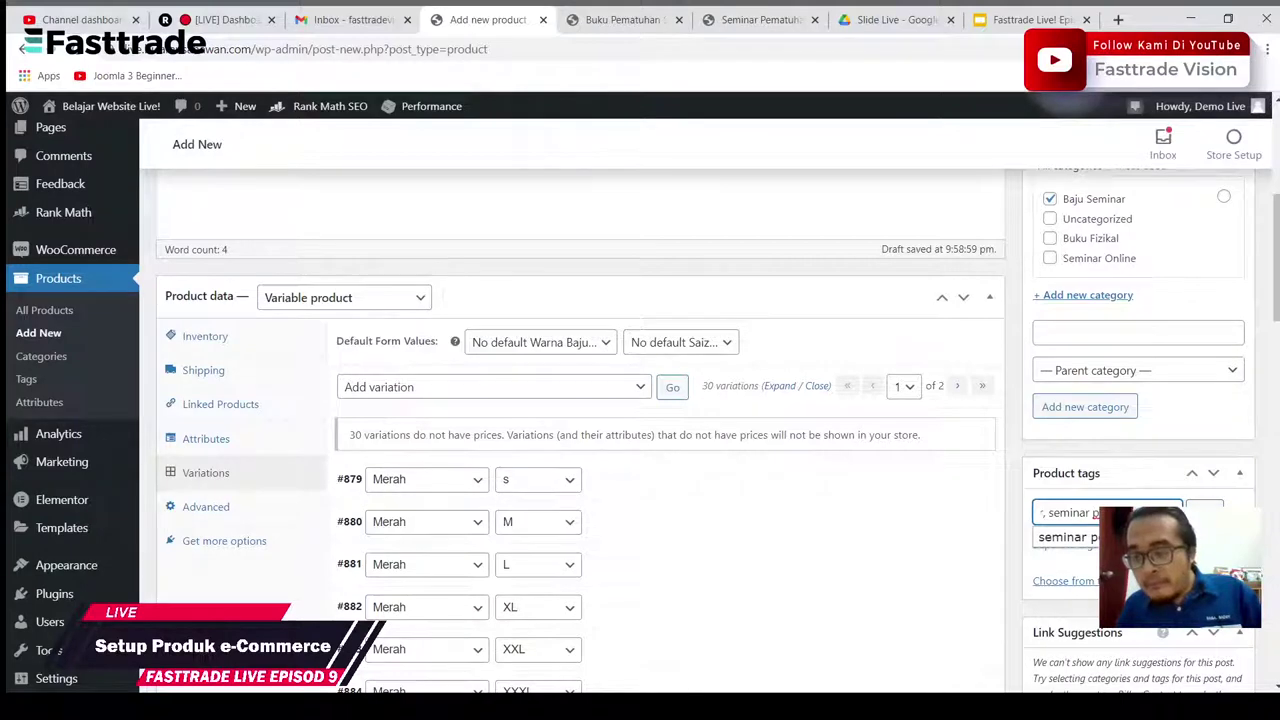
{"action": "key", "text": "Home"}
{"action": "key", "text": "Return"}
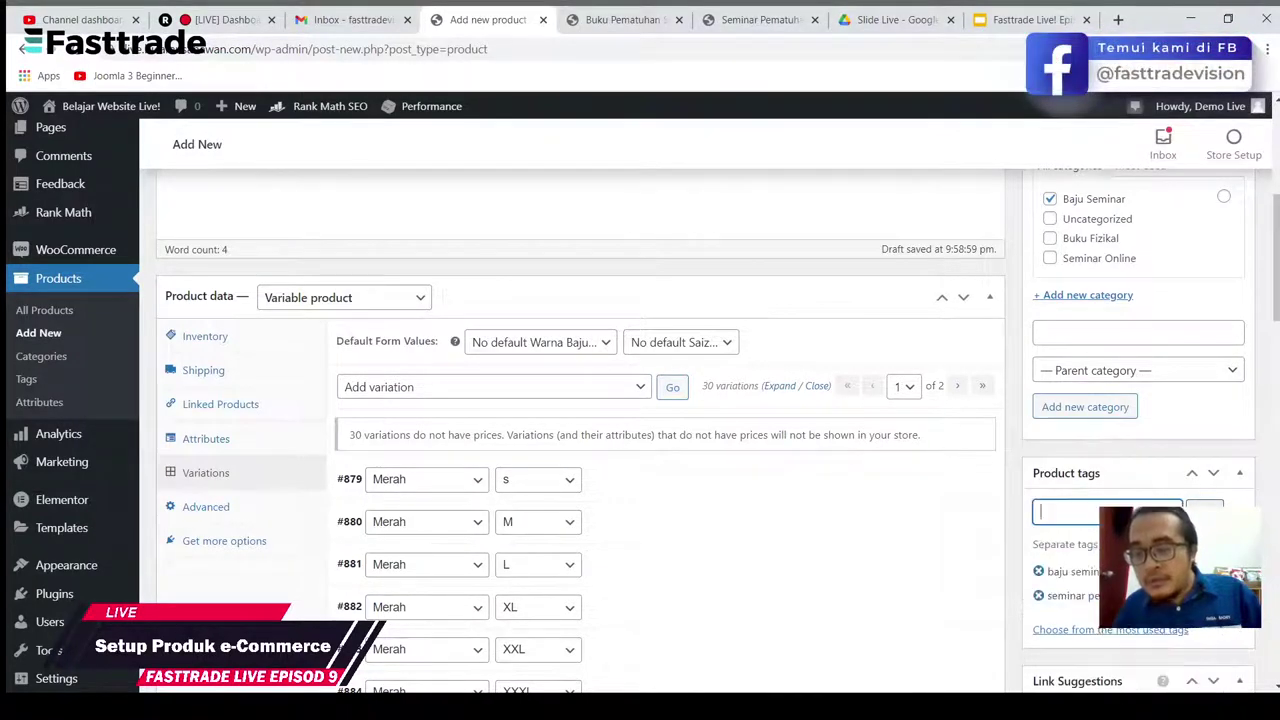
Step: Set the 100 by 100 pixel black-and-white portrait of the bearded man from the media library as the product image
{"action": "scroll", "coordinate": [1263, 554], "scroll_direction": "down", "scroll_amount": 3}
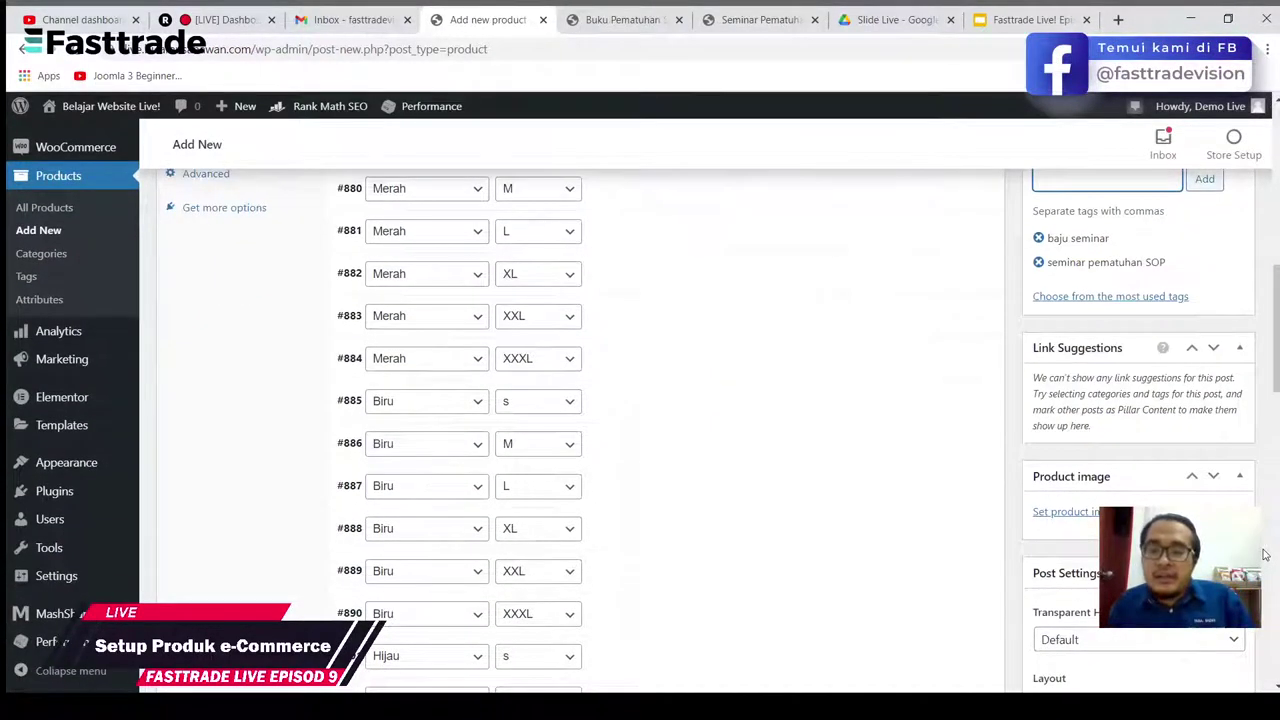
{"action": "scroll", "coordinate": [1129, 380], "scroll_direction": "down", "scroll_amount": 2}
{"action": "left_click", "coordinate": [1099, 354]}
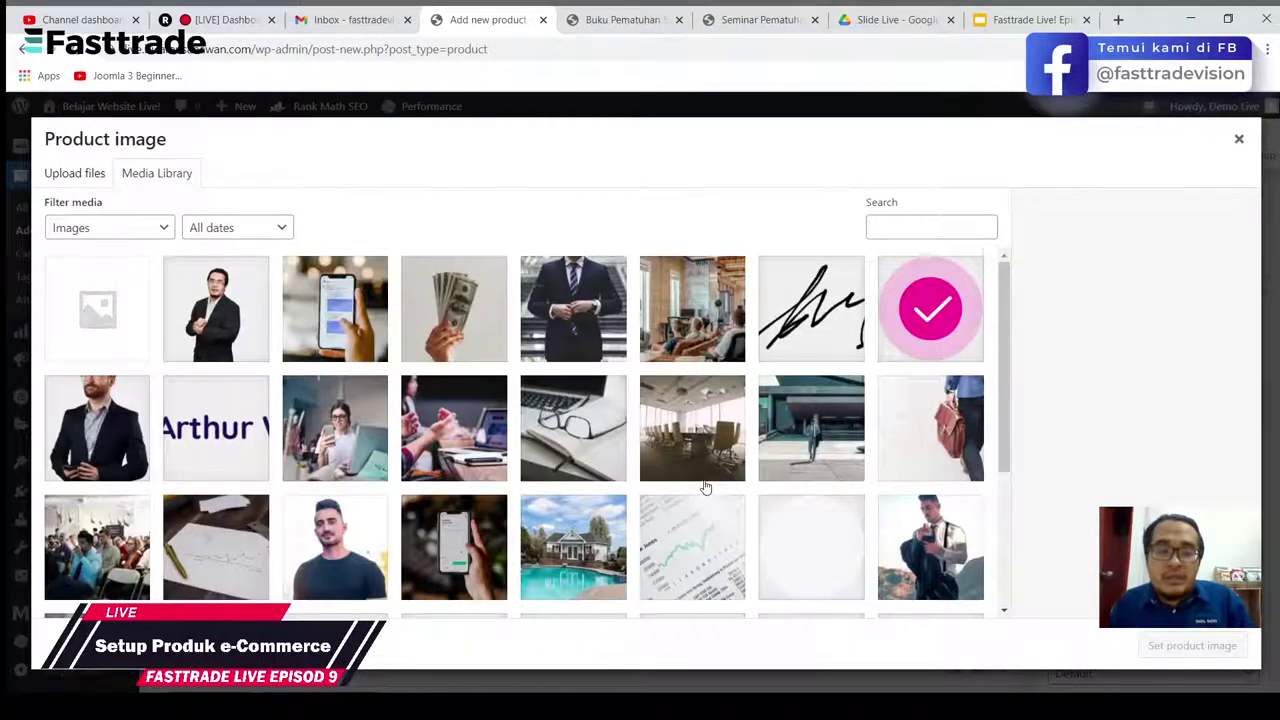
{"action": "scroll", "coordinate": [705, 491], "scroll_direction": "down", "scroll_amount": 3}
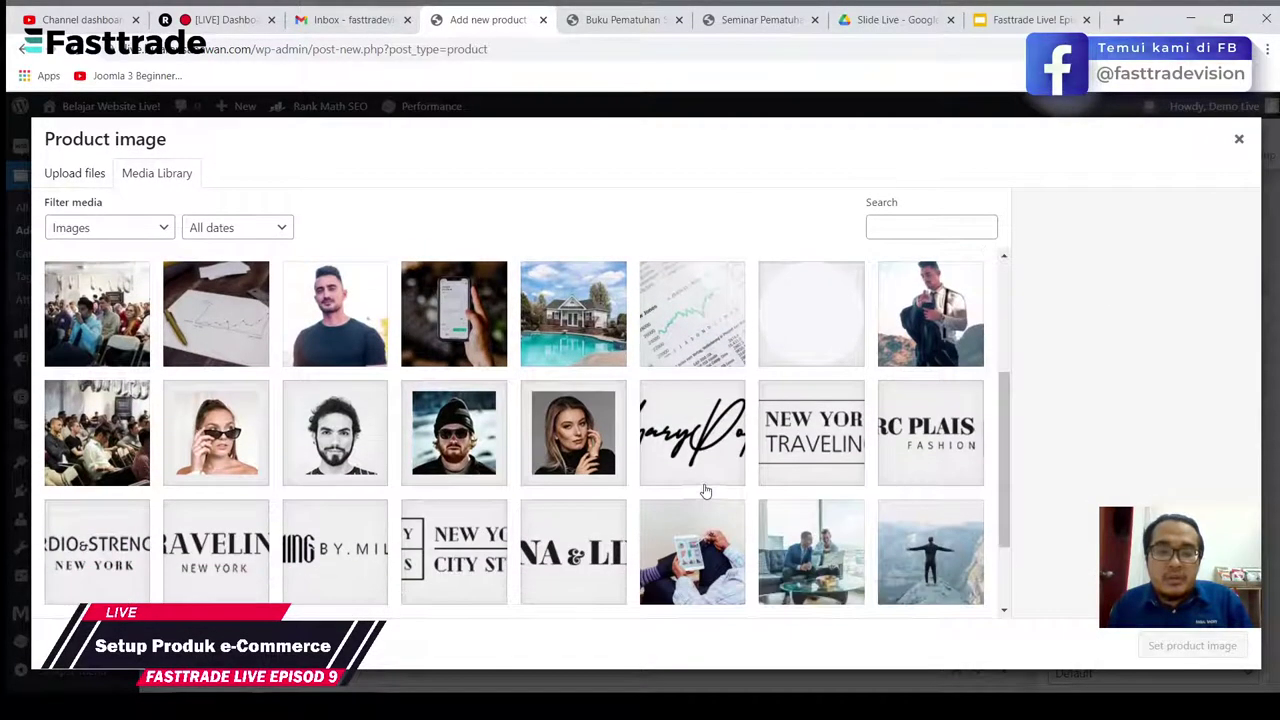
{"action": "left_click", "coordinate": [325, 475]}
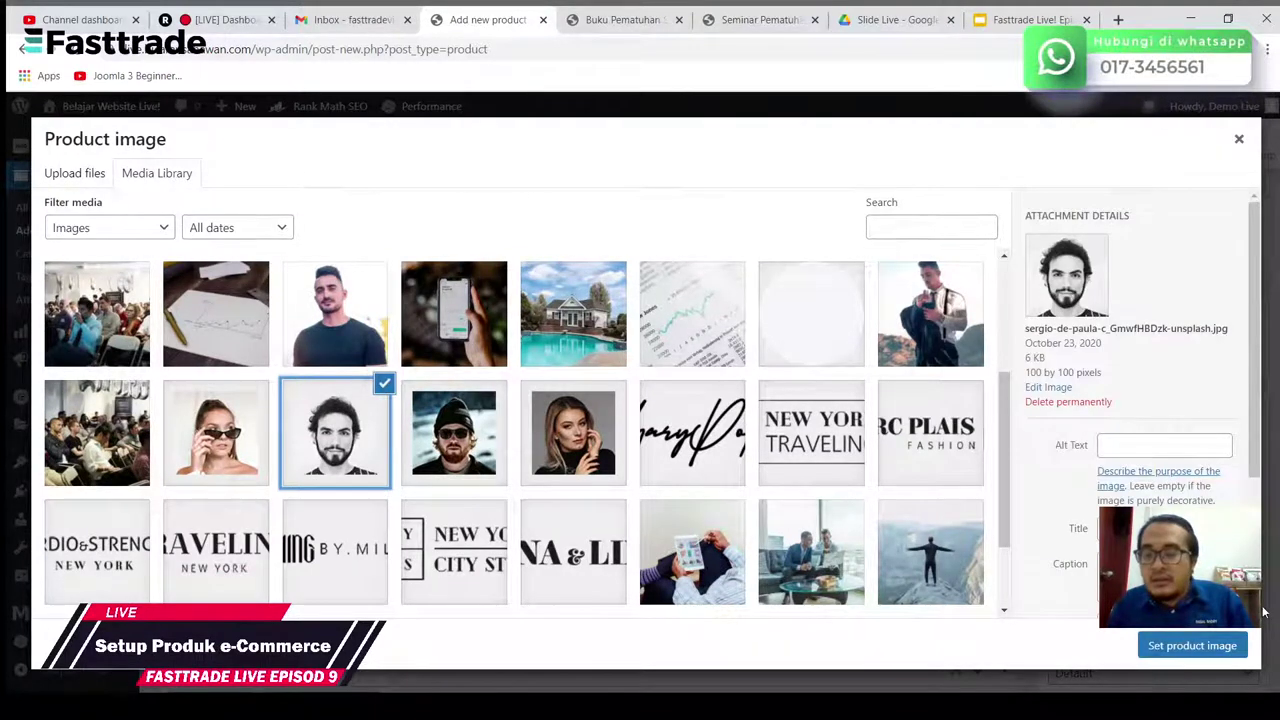
{"action": "scroll", "coordinate": [1130, 400], "scroll_direction": "down", "scroll_amount": 3}
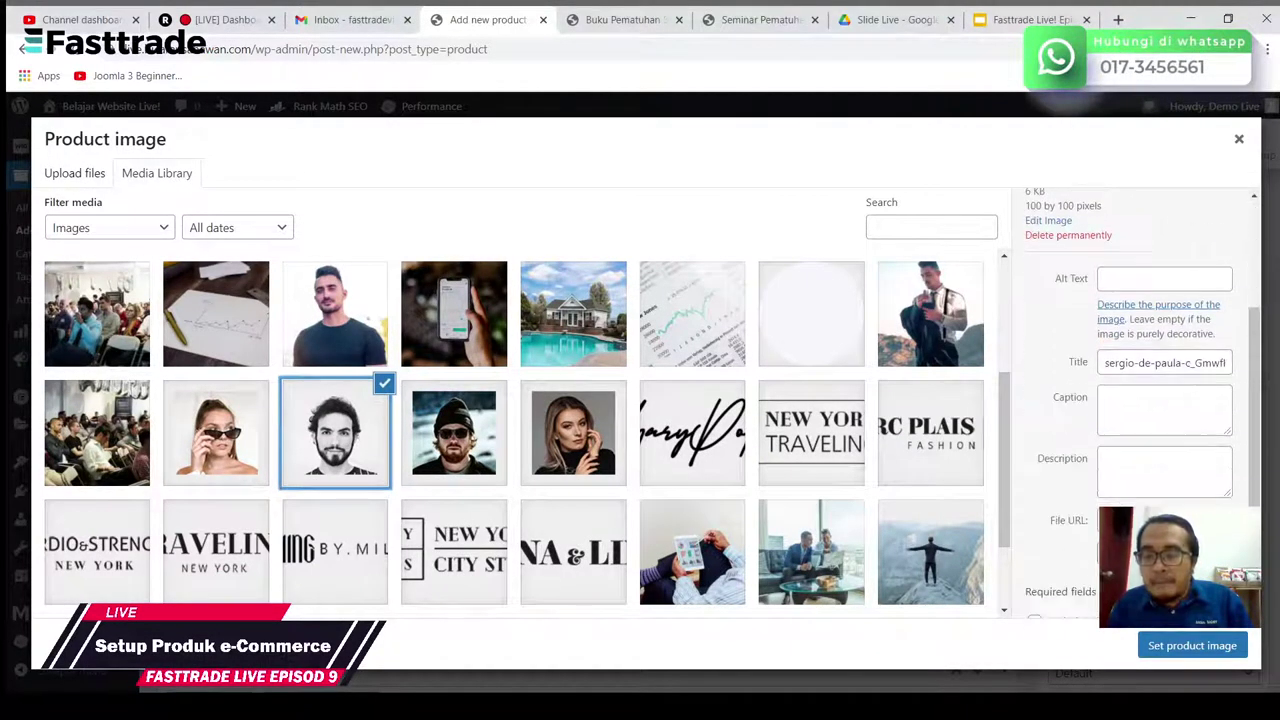
{"action": "scroll", "coordinate": [1150, 450], "scroll_direction": "down", "scroll_amount": 1}
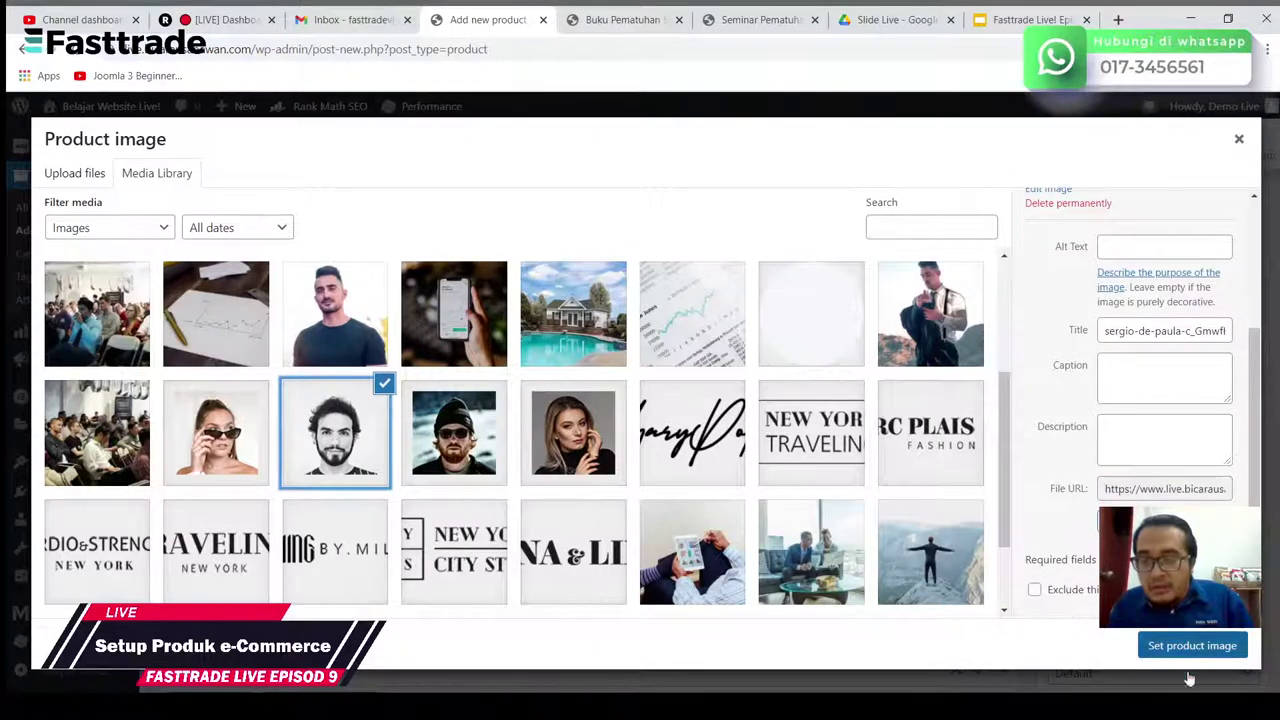
{"action": "left_click", "coordinate": [1188, 645]}
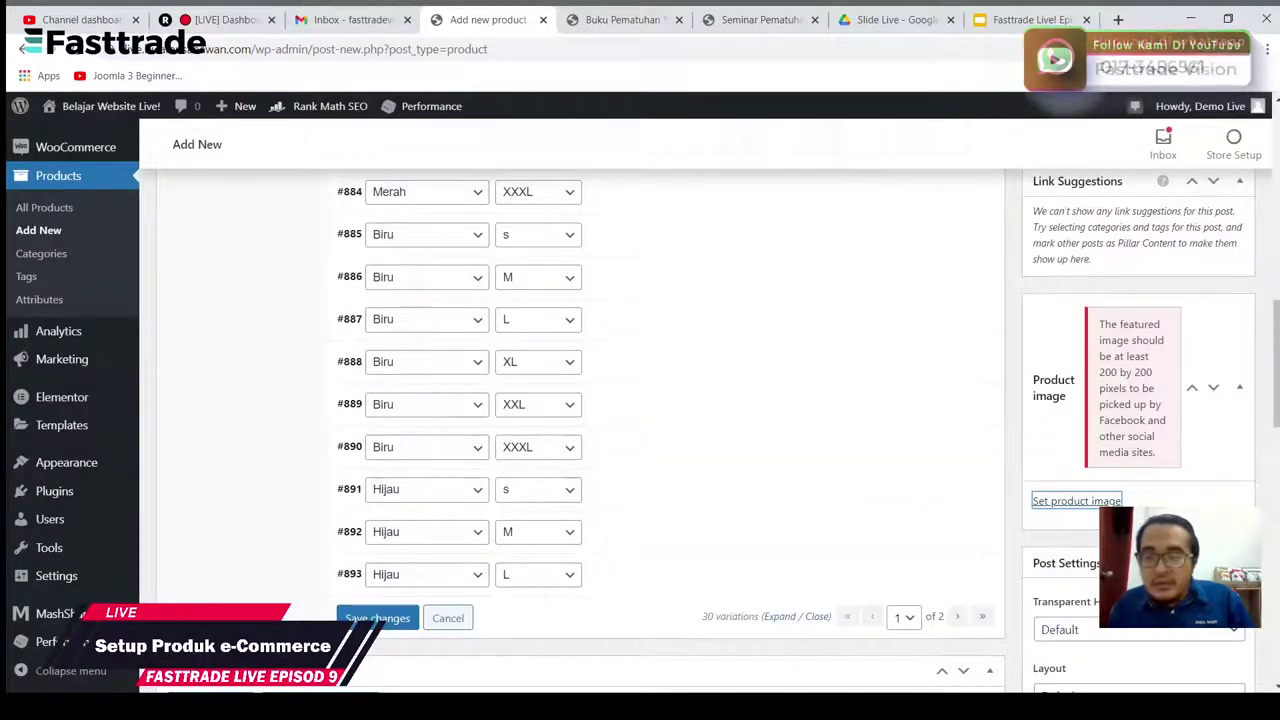
Step: Replace the product image with the 1000 by 1114 pixel photo of the man in a dark T-shirt
{"action": "left_click", "coordinate": [1090, 505]}
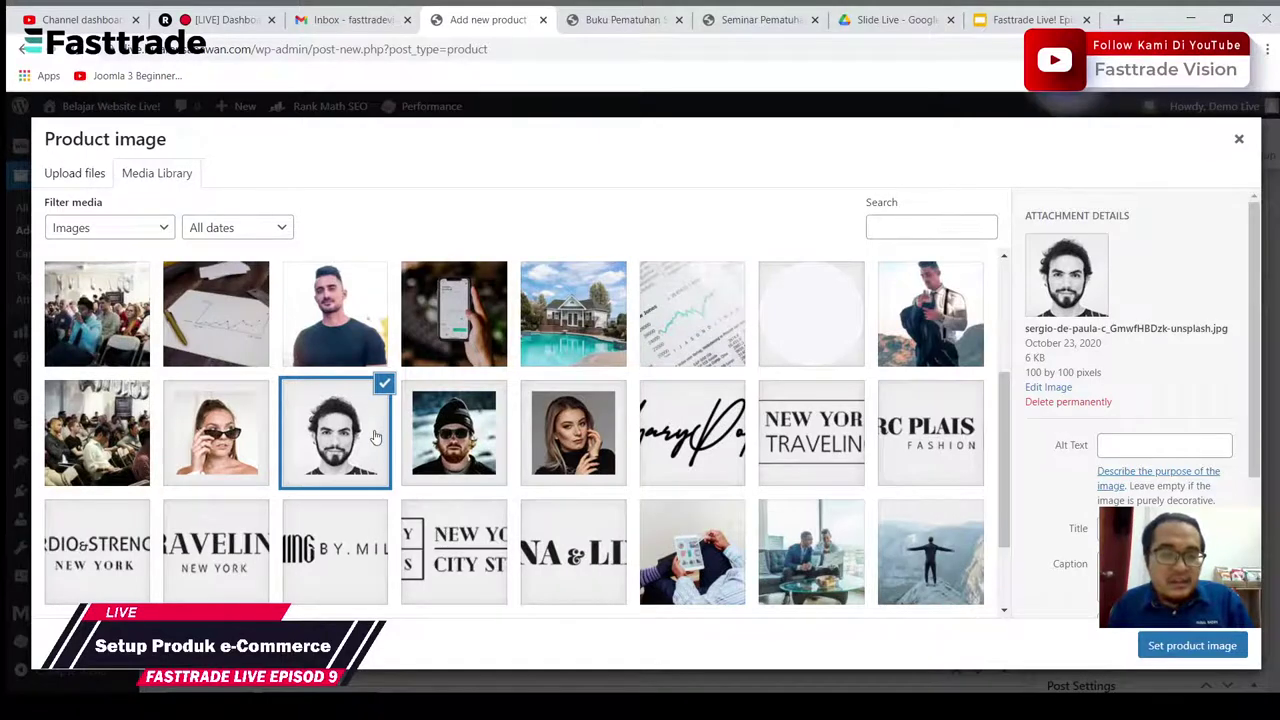
{"action": "left_click", "coordinate": [366, 322]}
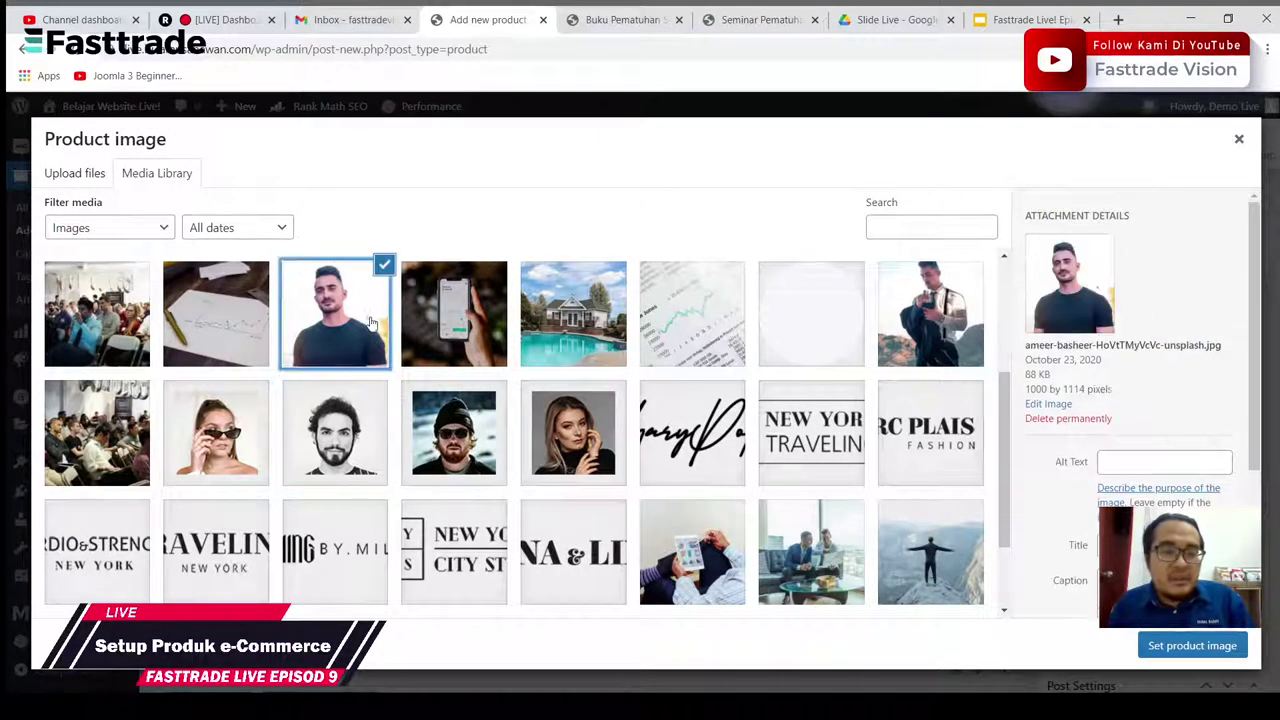
{"action": "left_click", "coordinate": [1148, 646]}
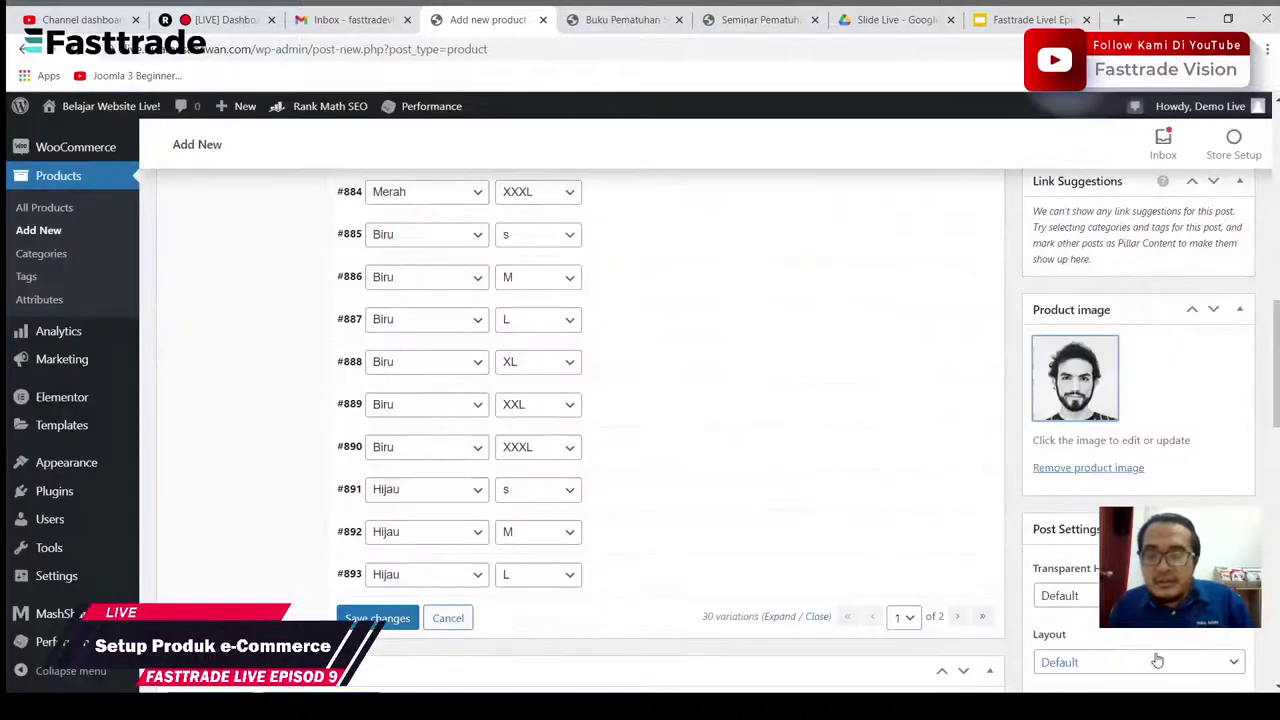
{"action": "scroll", "coordinate": [1060, 550], "scroll_direction": "down", "scroll_amount": 5}
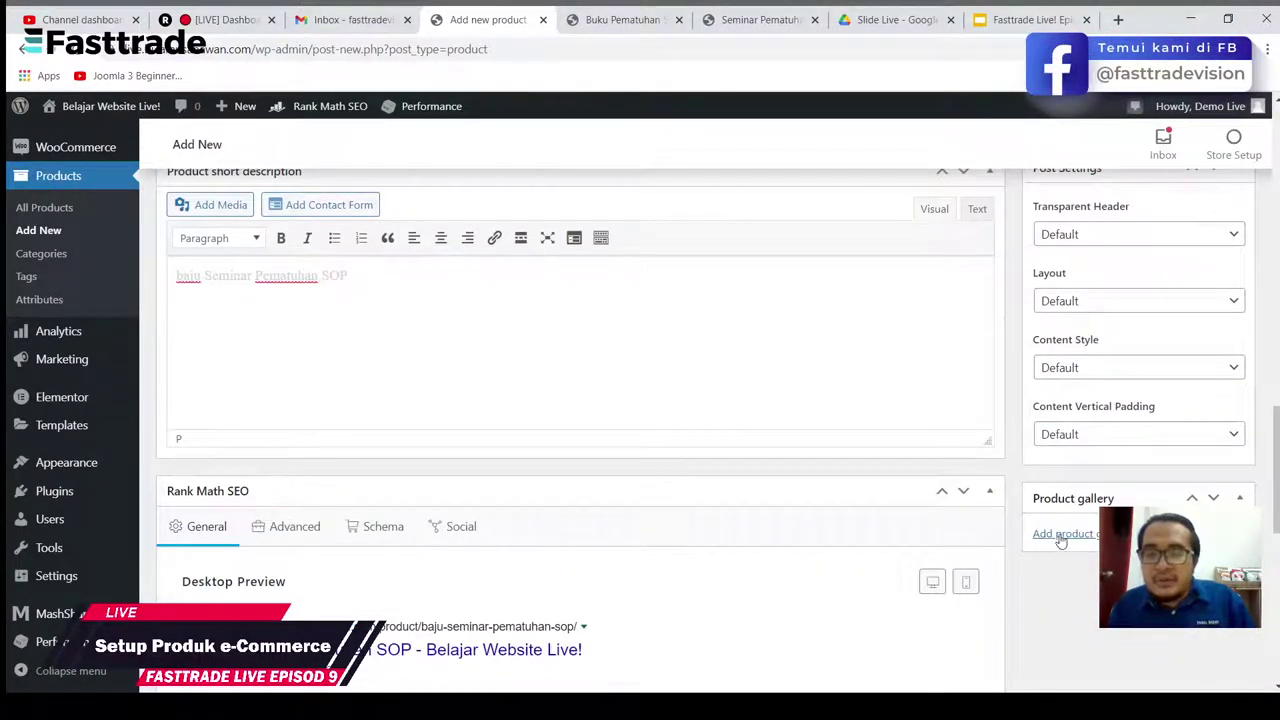
{"action": "left_click", "coordinate": [1060, 534]}
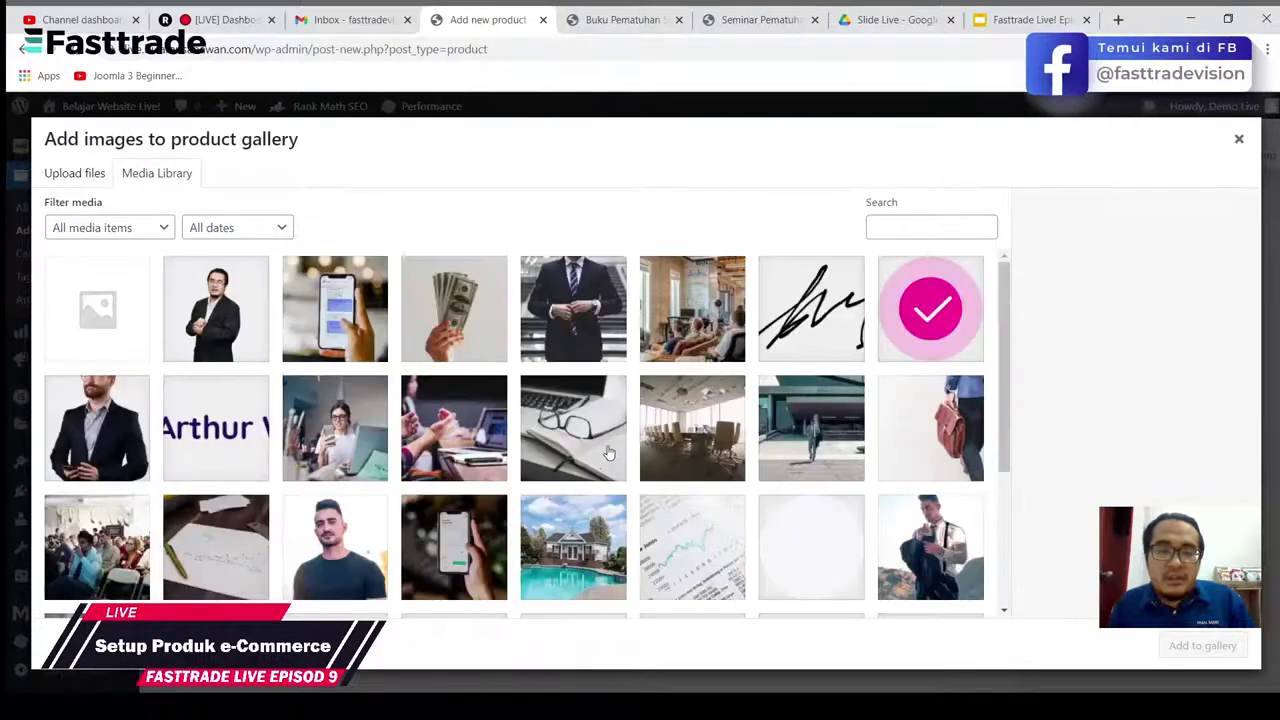
{"action": "scroll", "coordinate": [800, 495], "scroll_direction": "down", "scroll_amount": 3}
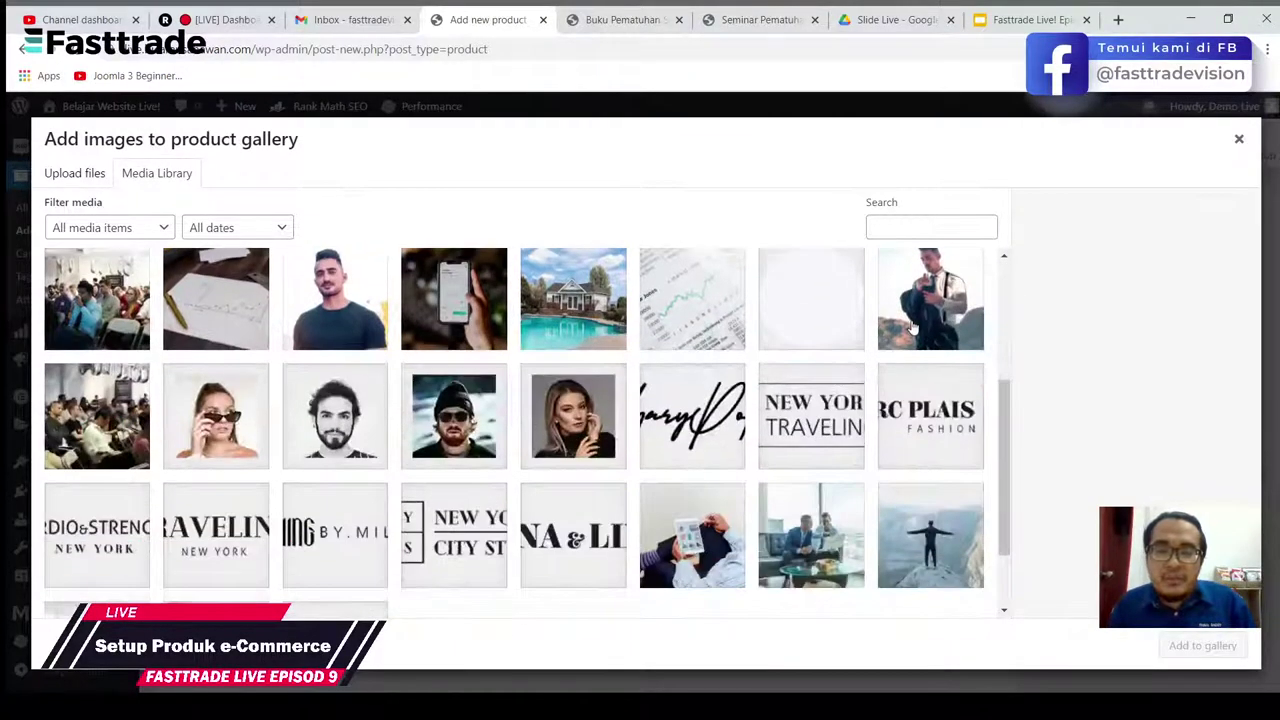
{"action": "left_click", "coordinate": [1237, 142]}
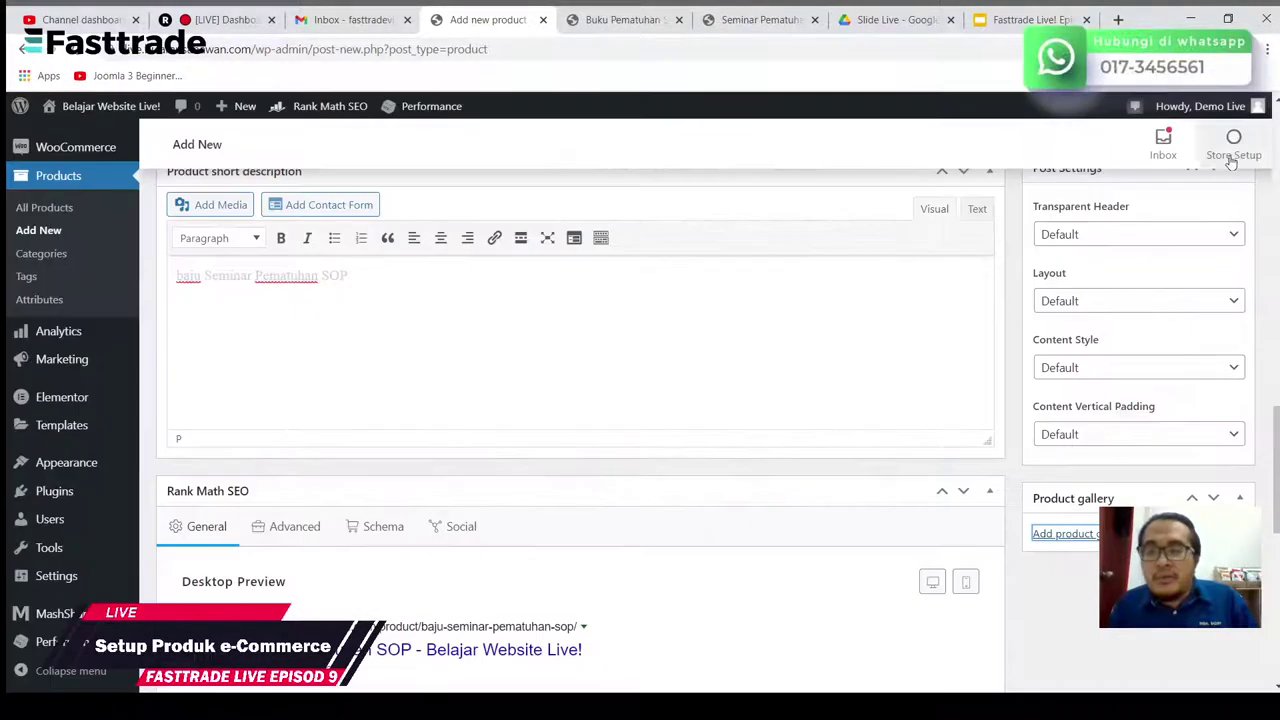
Step: Publish the seminar shirt product to the store
{"action": "scroll", "coordinate": [580, 430], "scroll_direction": "up", "scroll_amount": 10}
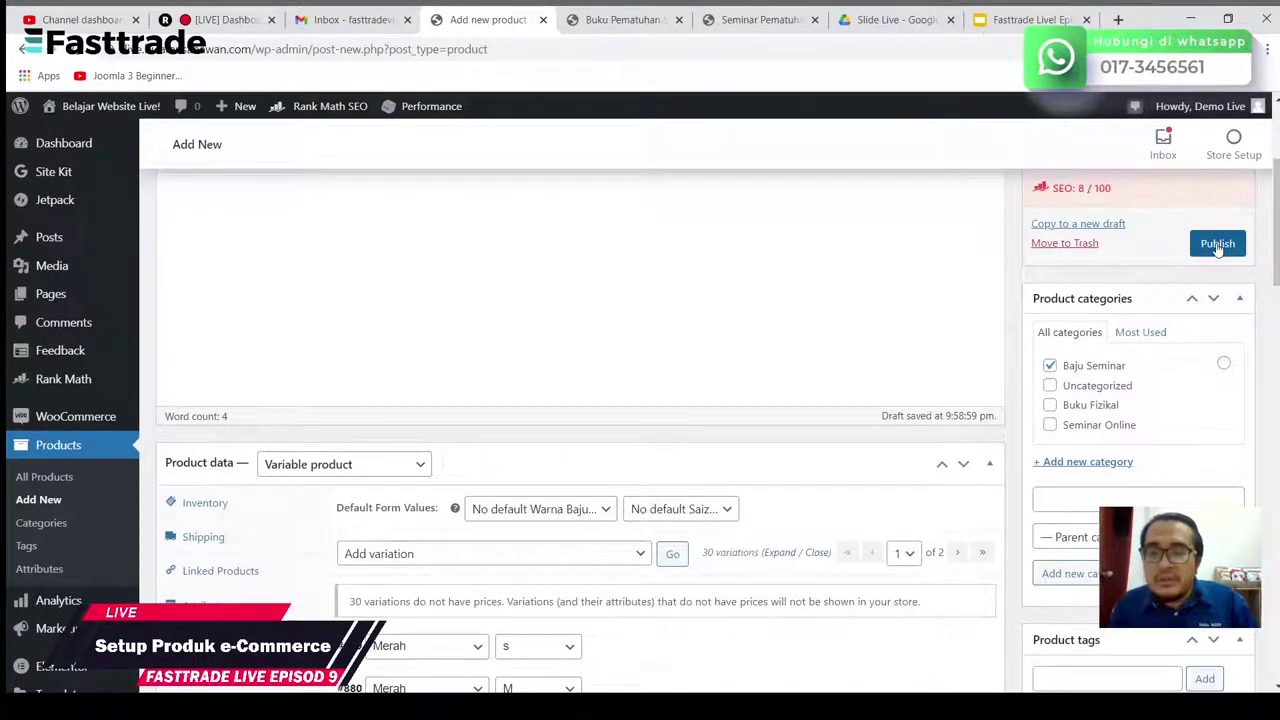
{"action": "left_click", "coordinate": [1217, 245]}
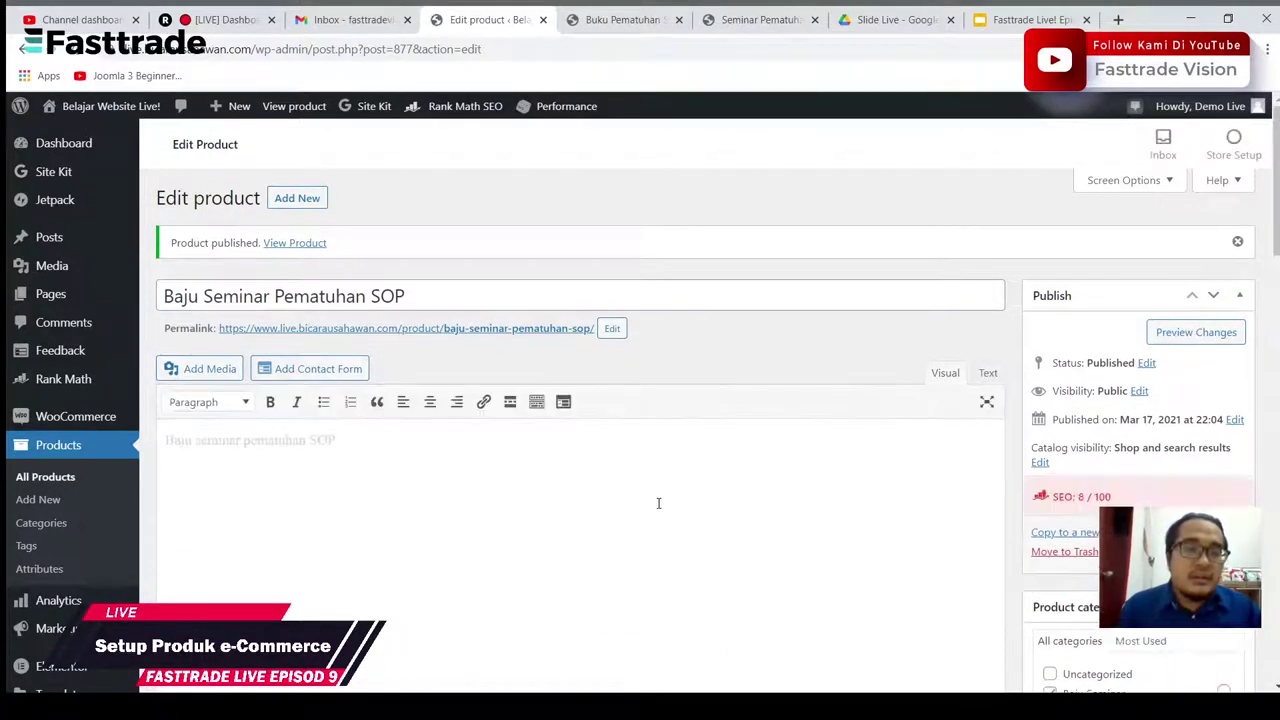
Step: Start a new product named "Pakej Seminar A" and enter "Pakej Seminar A" as its main description
{"action": "left_click", "coordinate": [305, 197]}
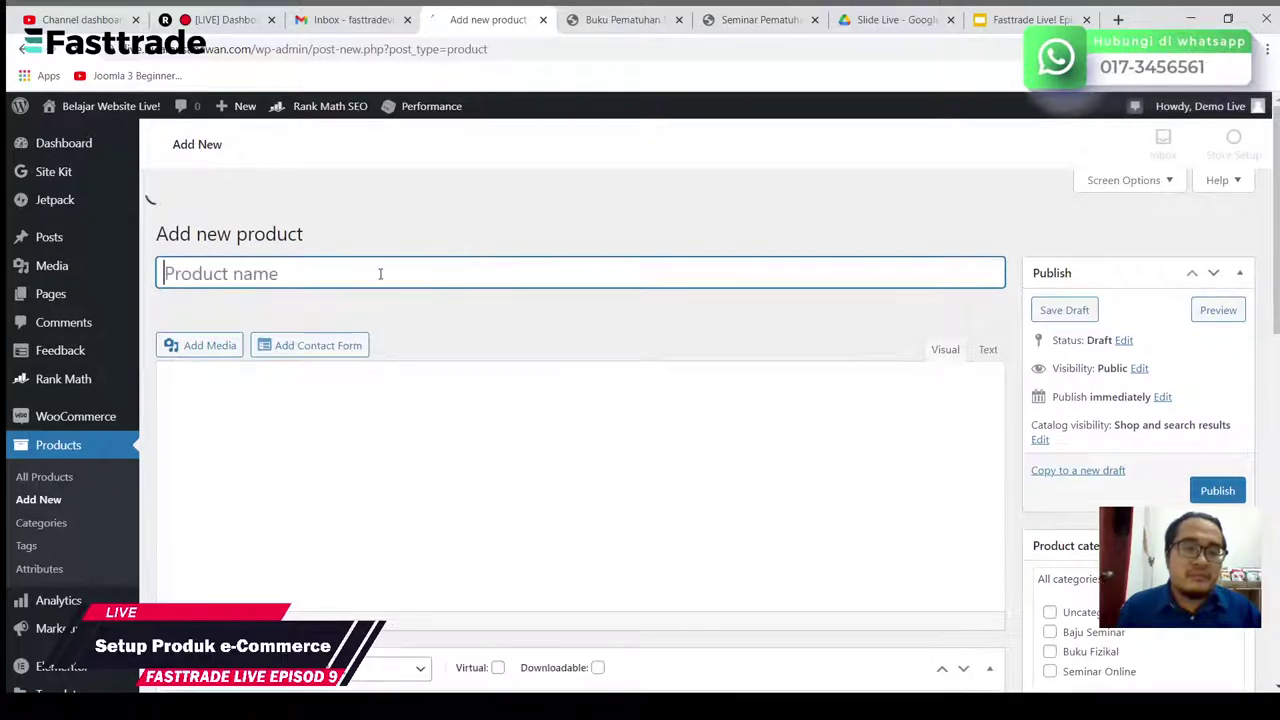
{"action": "type", "text": "P"}
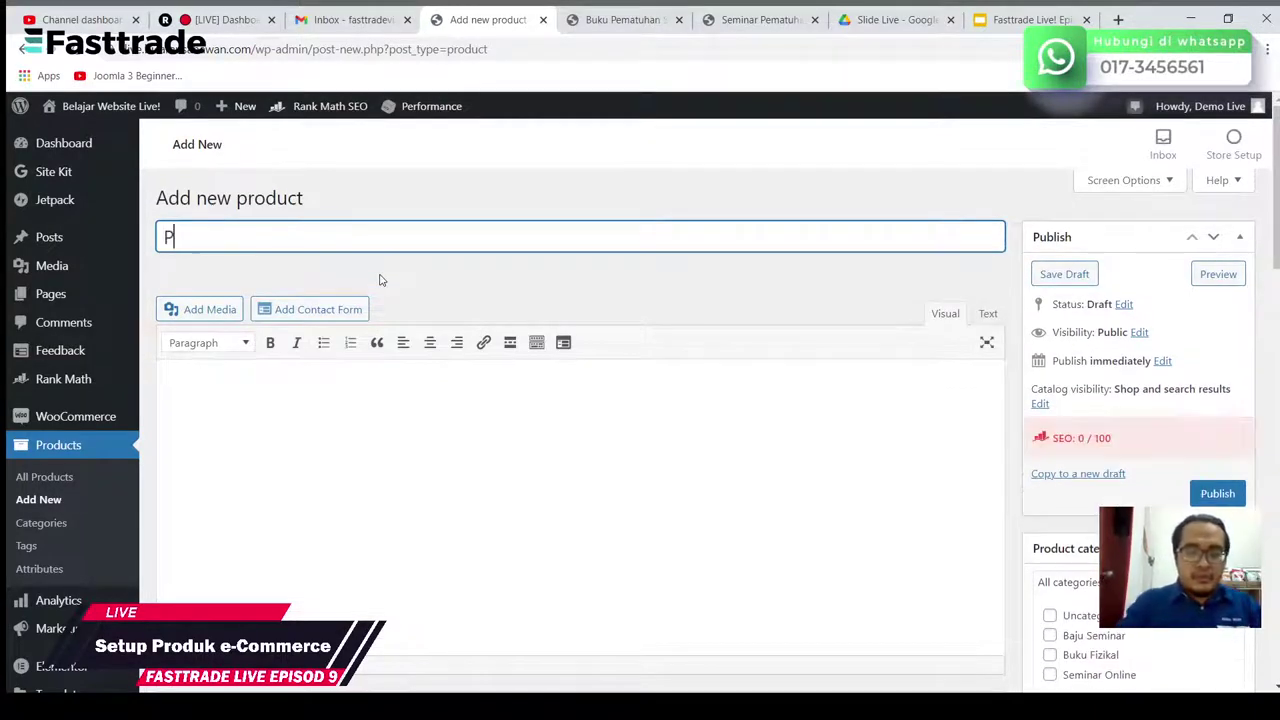
{"action": "type", "text": "akej S"}
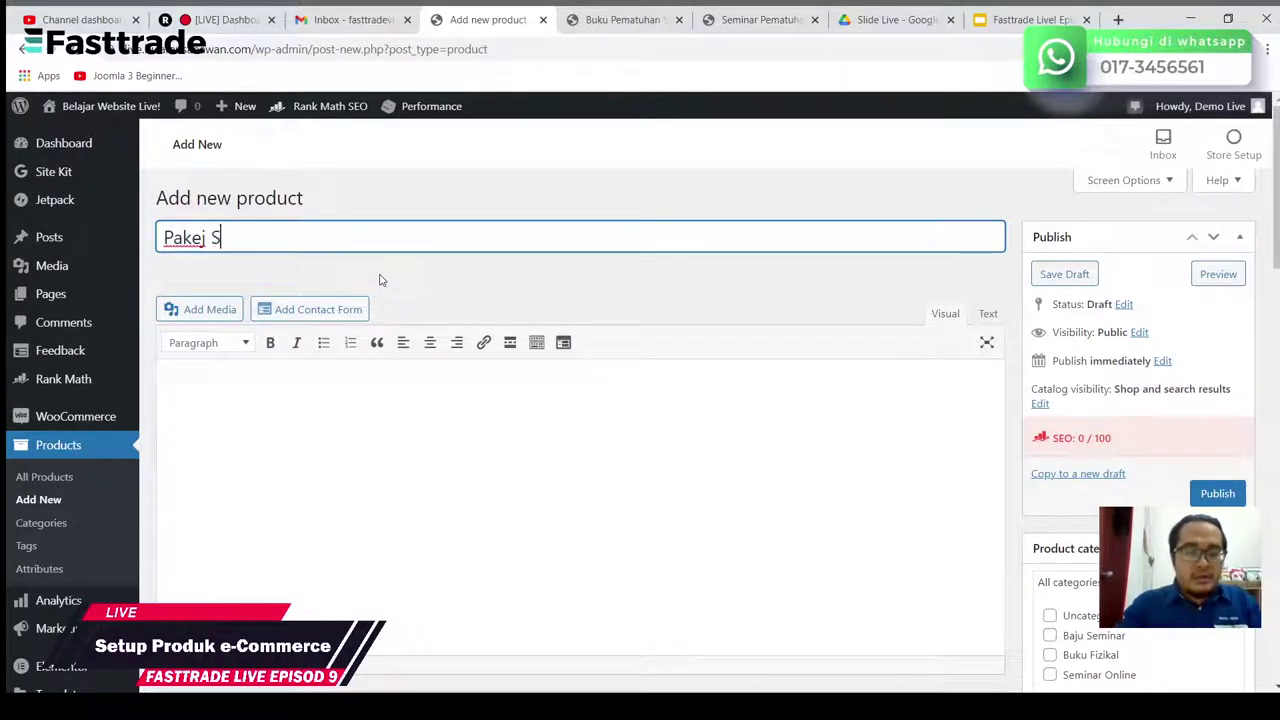
{"action": "type", "text": "eminar A"}
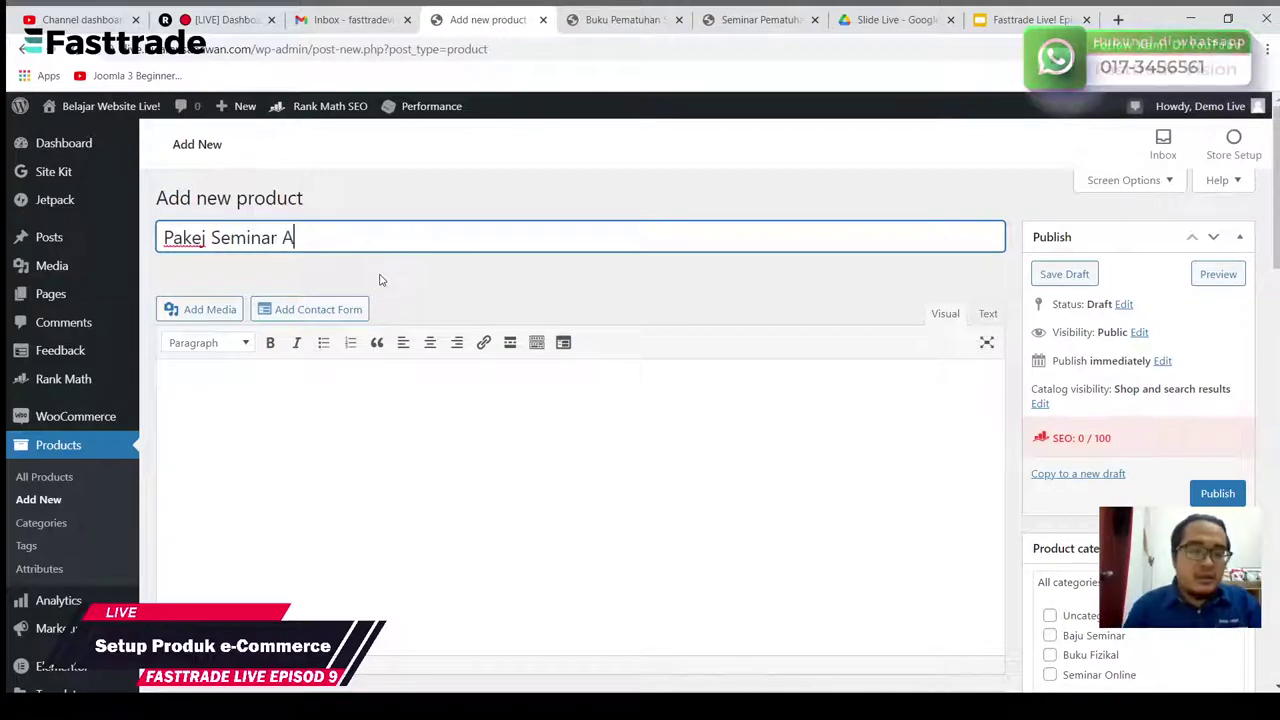
{"action": "left_click", "coordinate": [713, 282]}
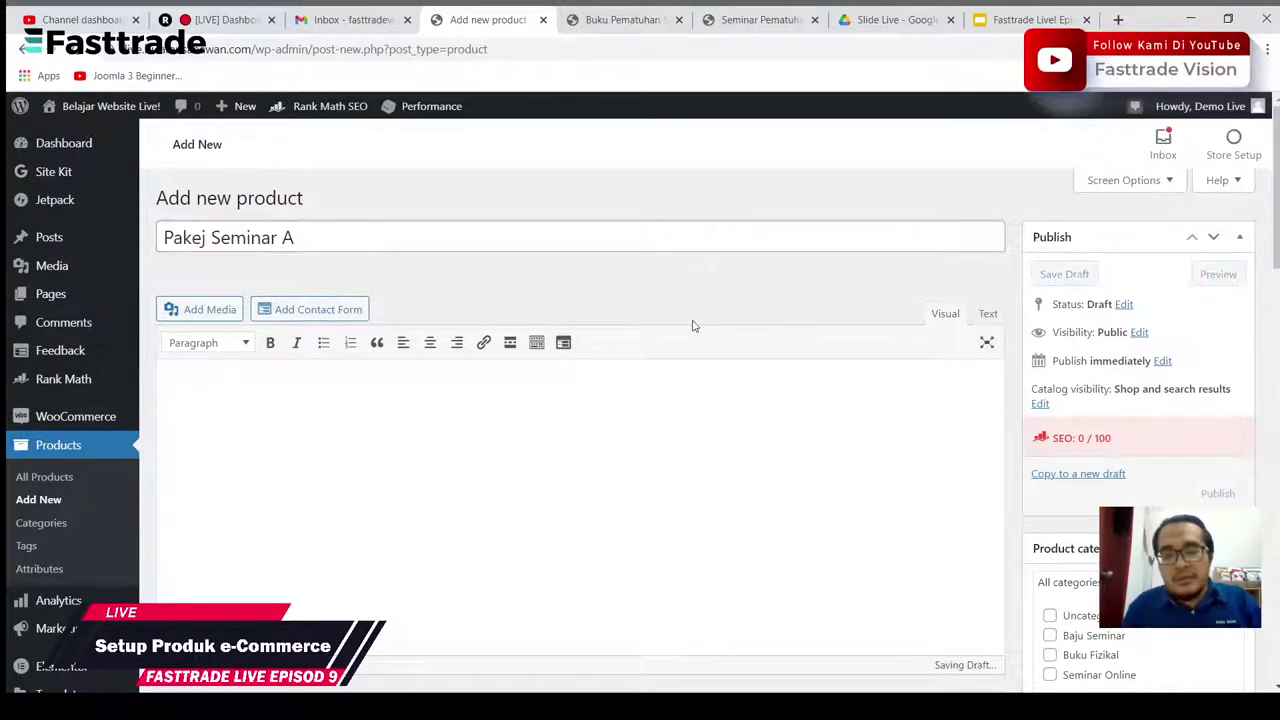
{"action": "type", "text": "akej"}
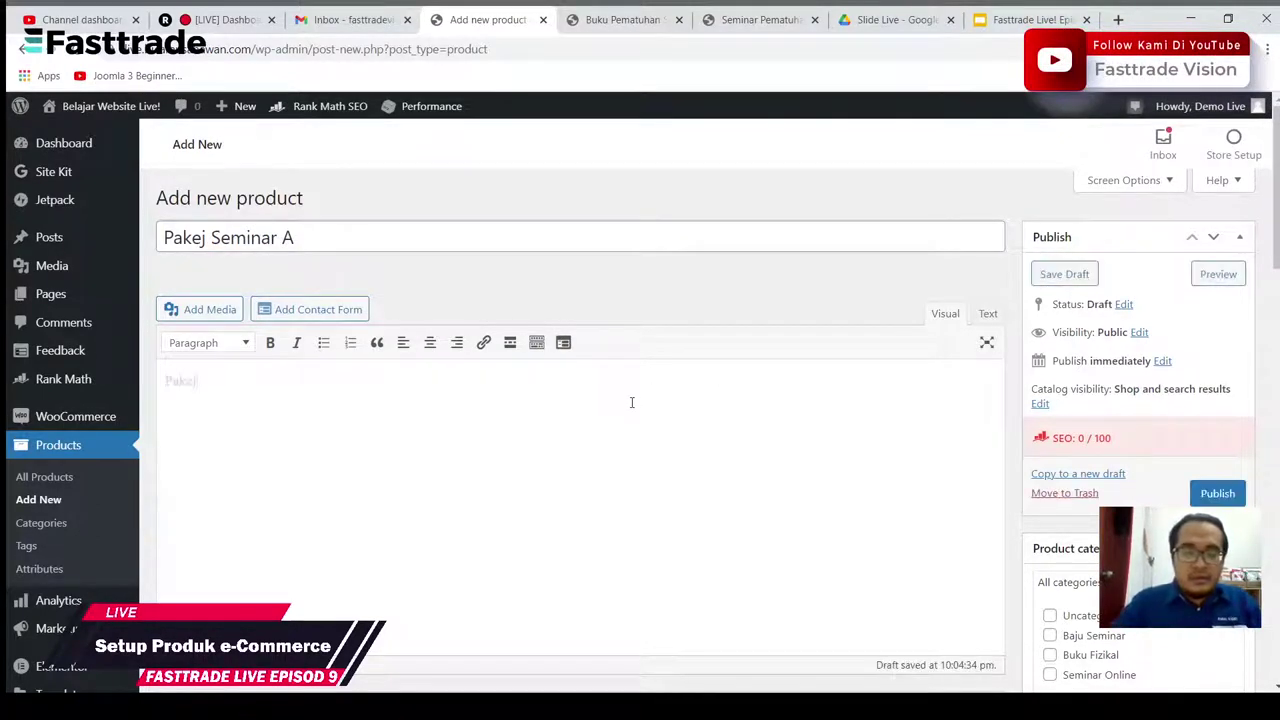
{"action": "type", "text": " Seminar A"}
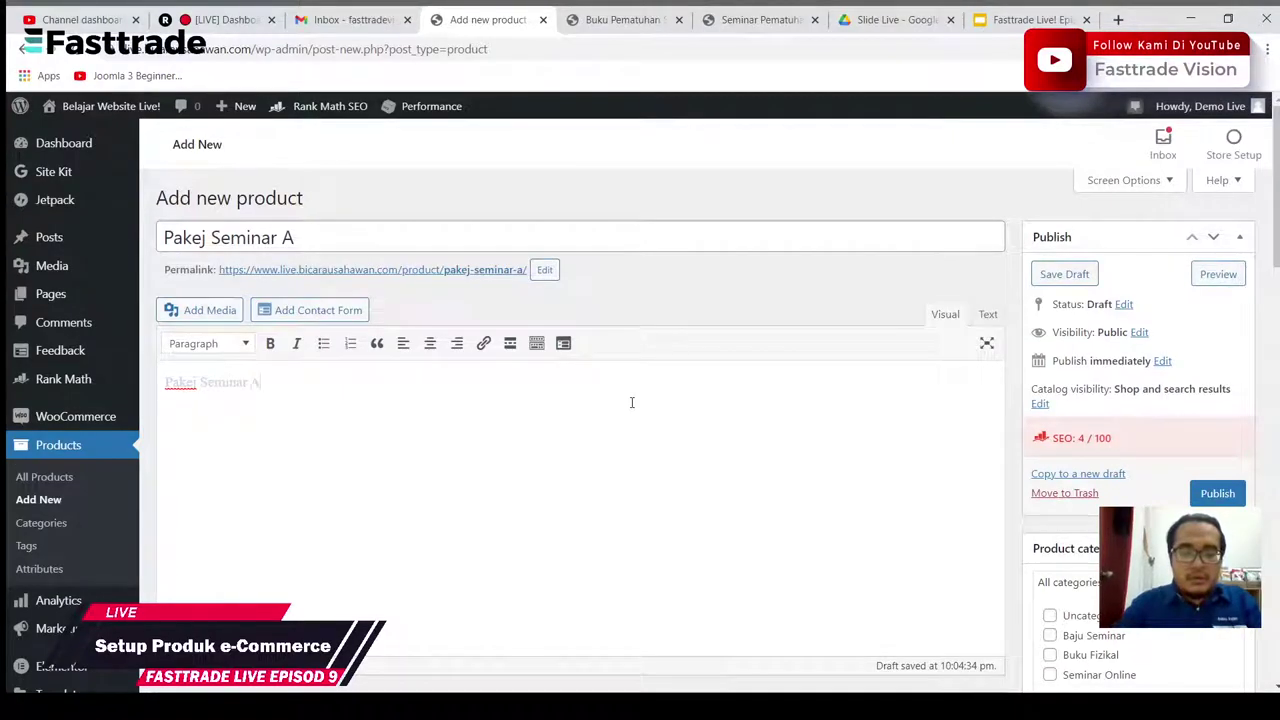
Step: Fill in the product short description with "Pakej Seminar A"
{"action": "scroll", "coordinate": [806, 350], "scroll_direction": "down", "scroll_amount": 10}
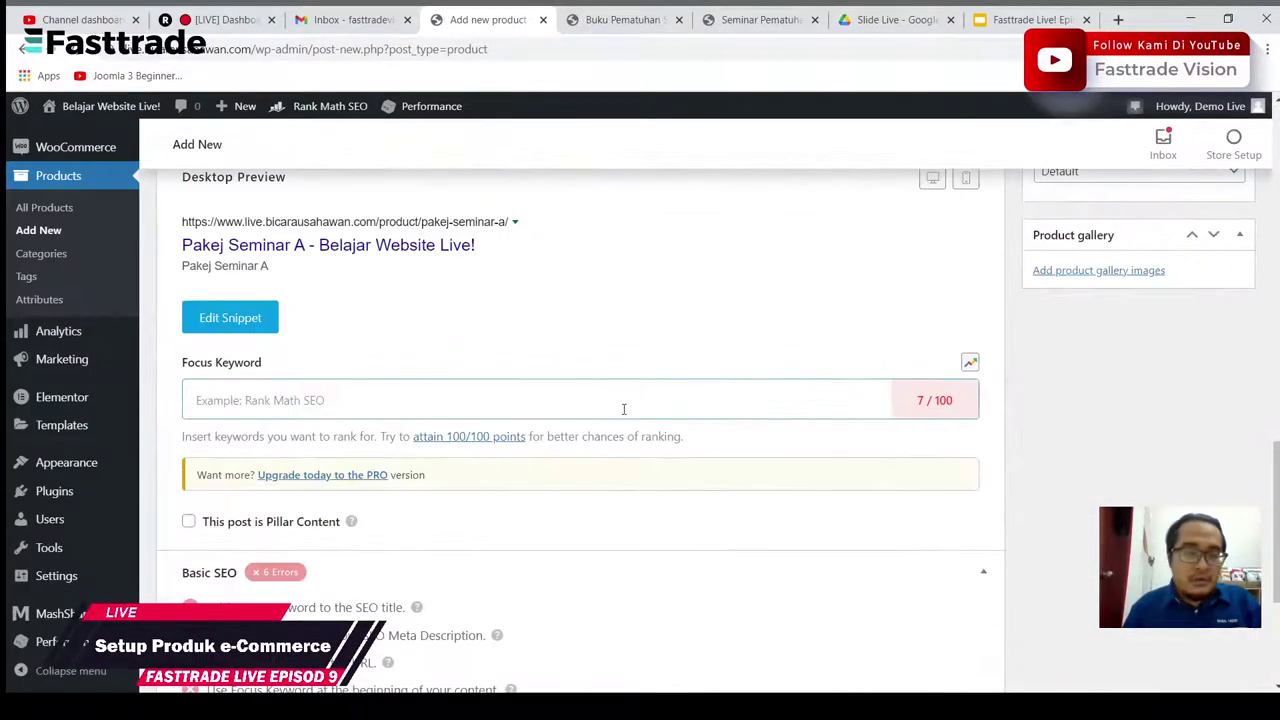
{"action": "scroll", "coordinate": [523, 410], "scroll_direction": "up", "scroll_amount": 8}
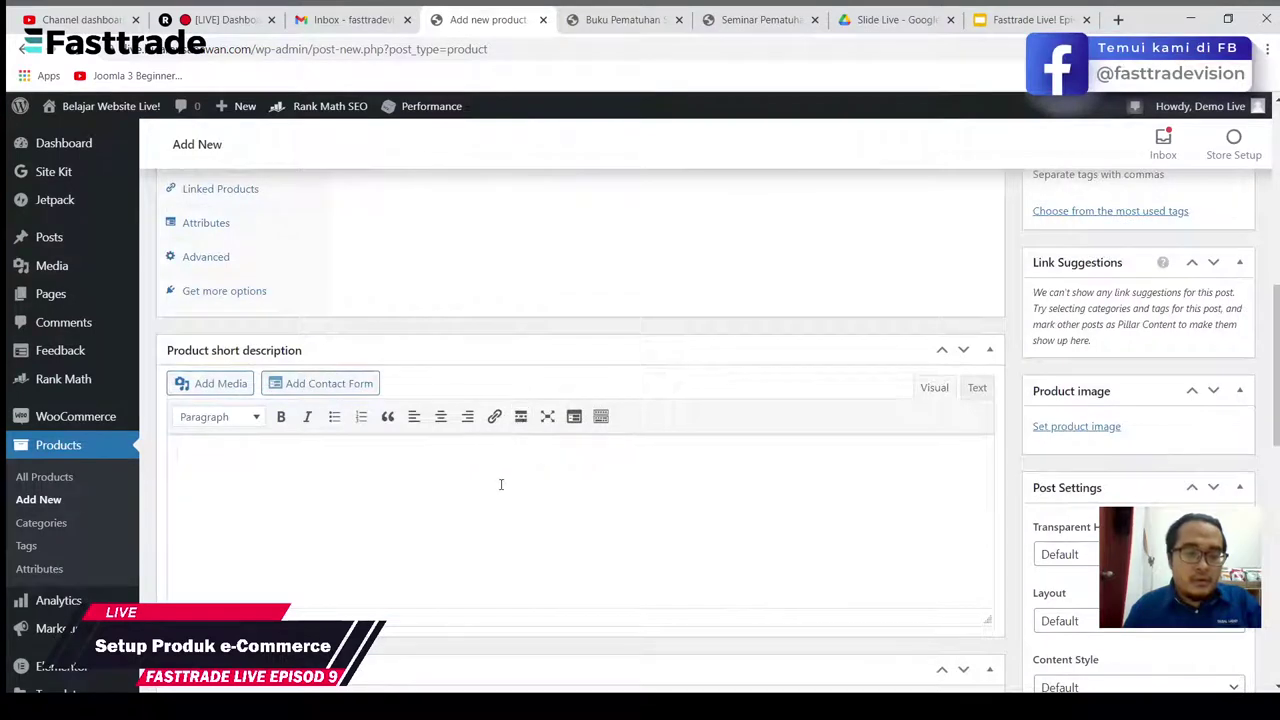
{"action": "type", "text": "Pakej Seminar A"}
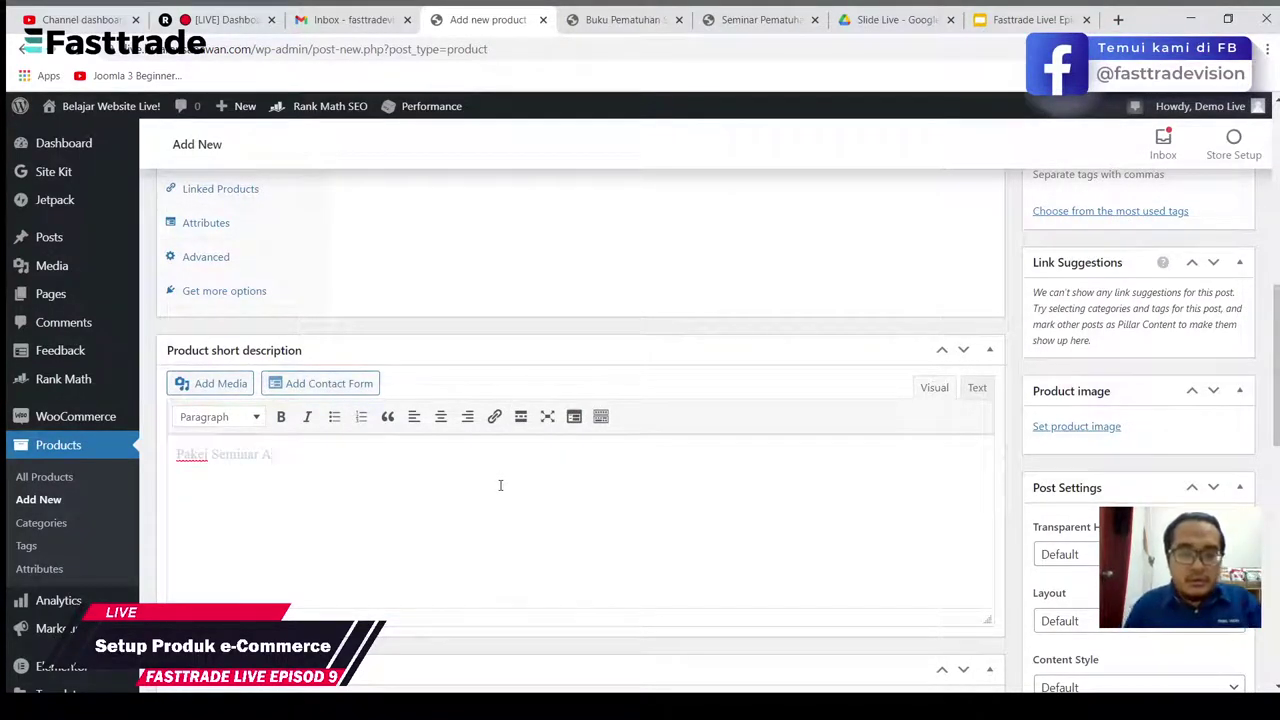
Step: Create a new product category named "Pakej Seminar", without a parent category, for this product
{"action": "scroll", "coordinate": [900, 413], "scroll_direction": "up", "scroll_amount": 3}
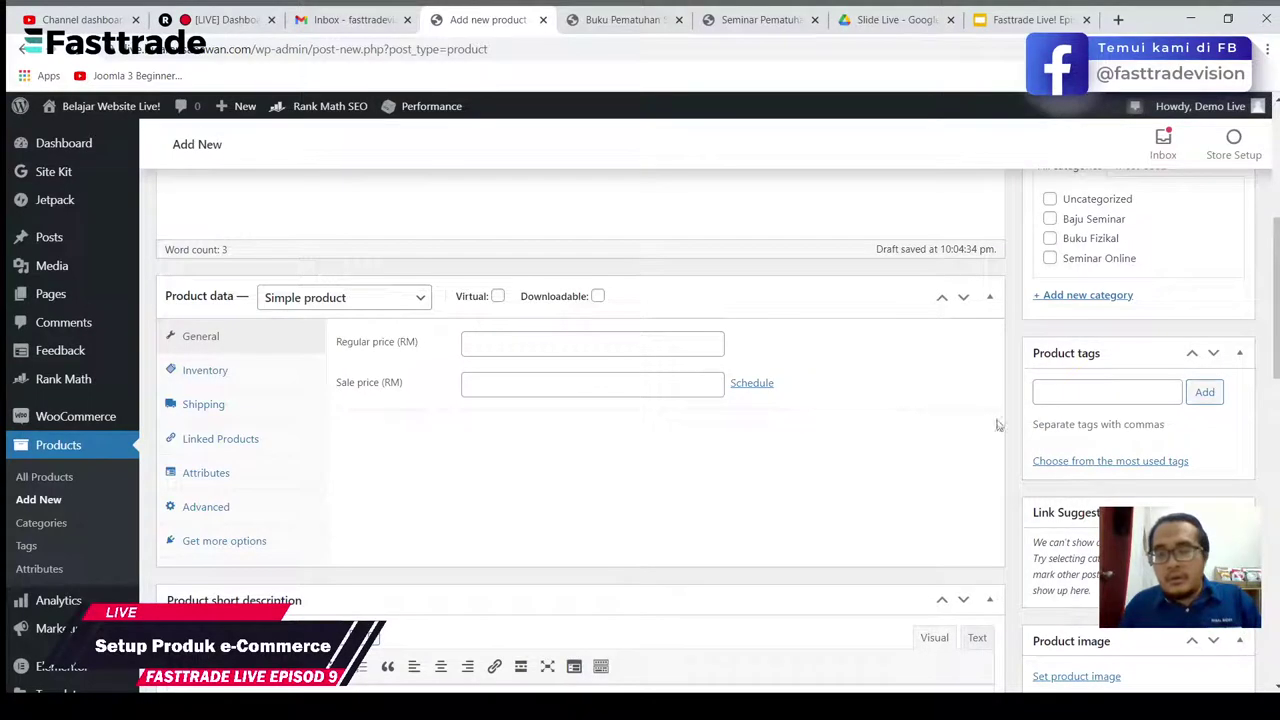
{"action": "left_click", "coordinate": [1051, 298]}
{"action": "type", "text": "Pakej Seminar"}
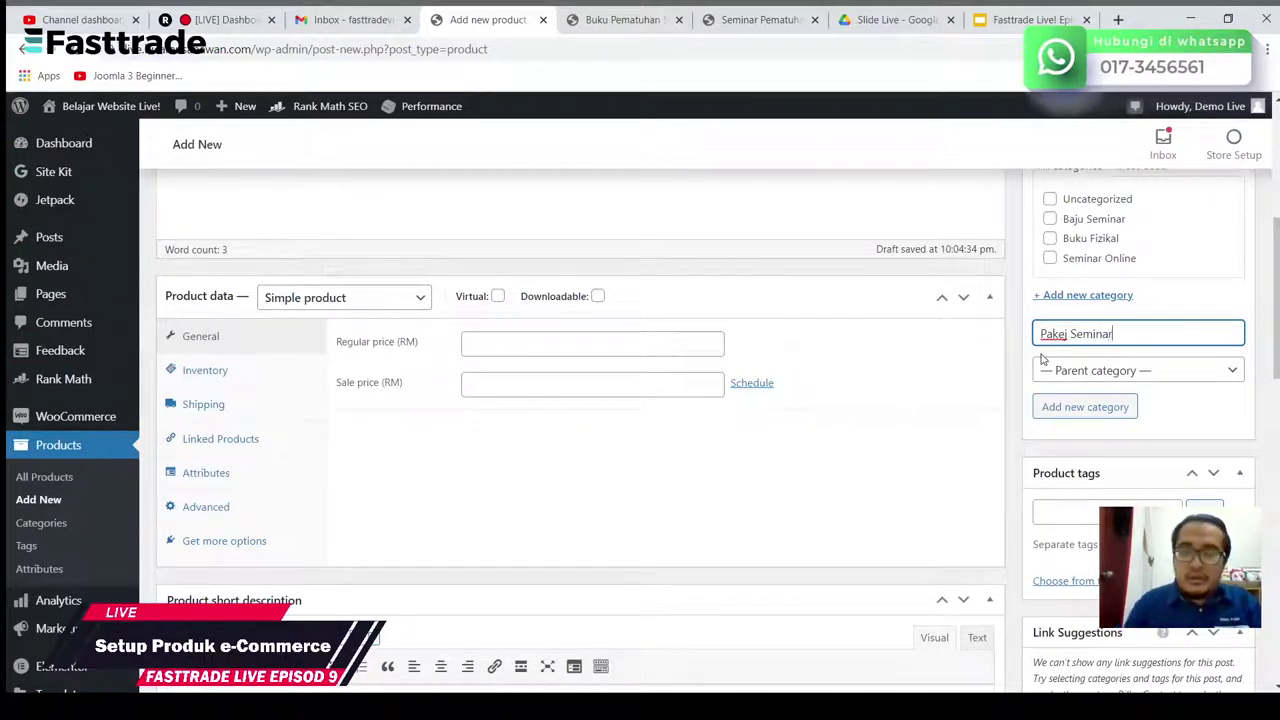
{"action": "left_click", "coordinate": [1088, 406]}
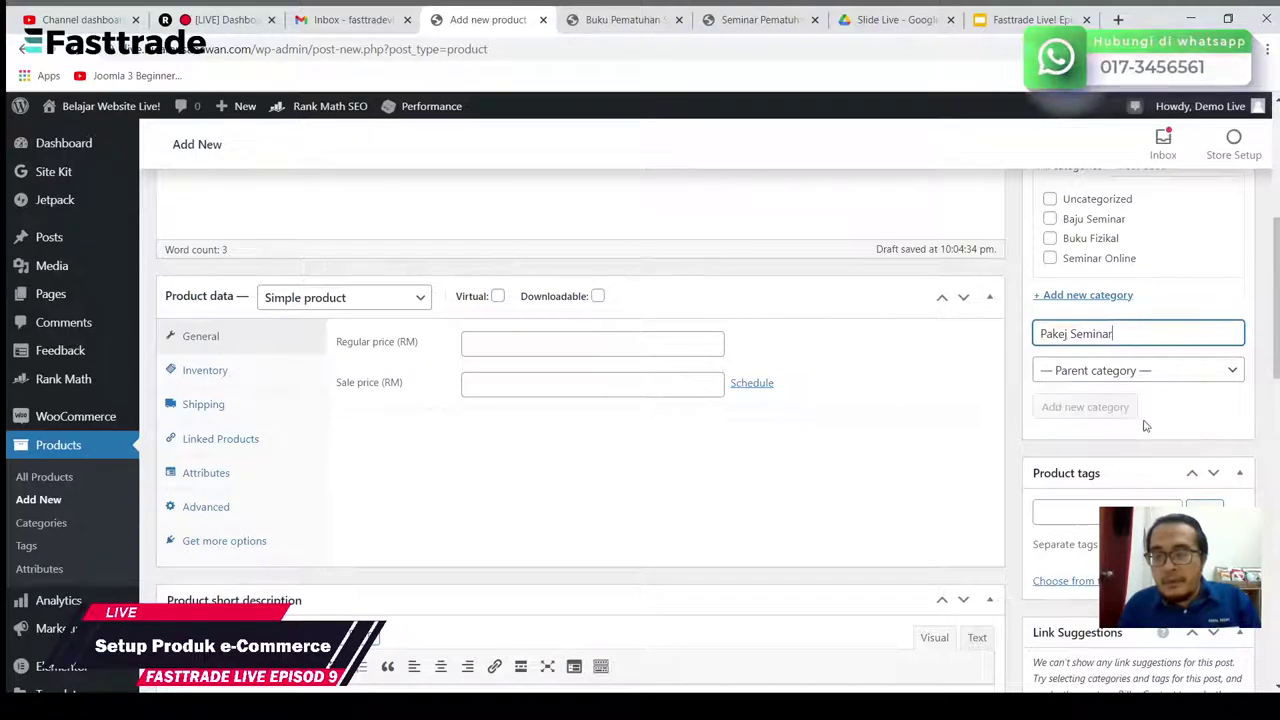
Step: Add two product tags, "seminar online" and one starting with "seminar pe"
{"action": "left_click", "coordinate": [1094, 527]}
{"action": "type", "text": "seminar onl"}
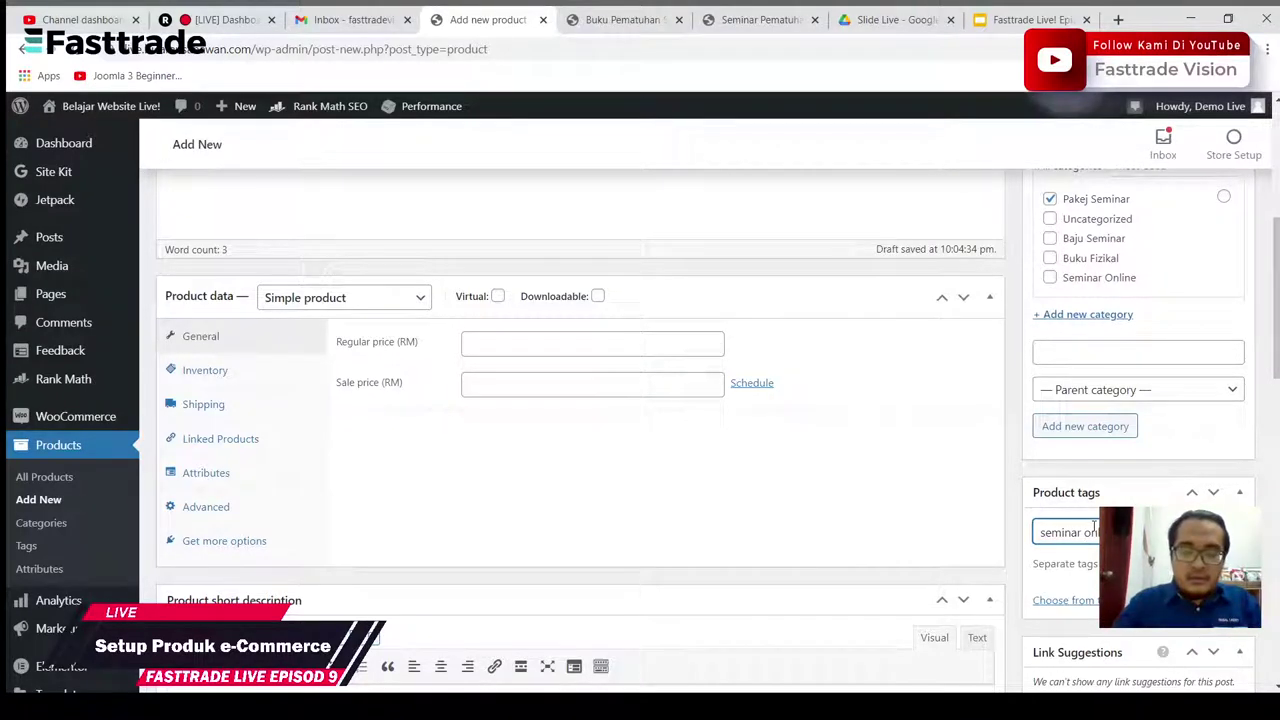
{"action": "type", "text": "uhan, sem"}
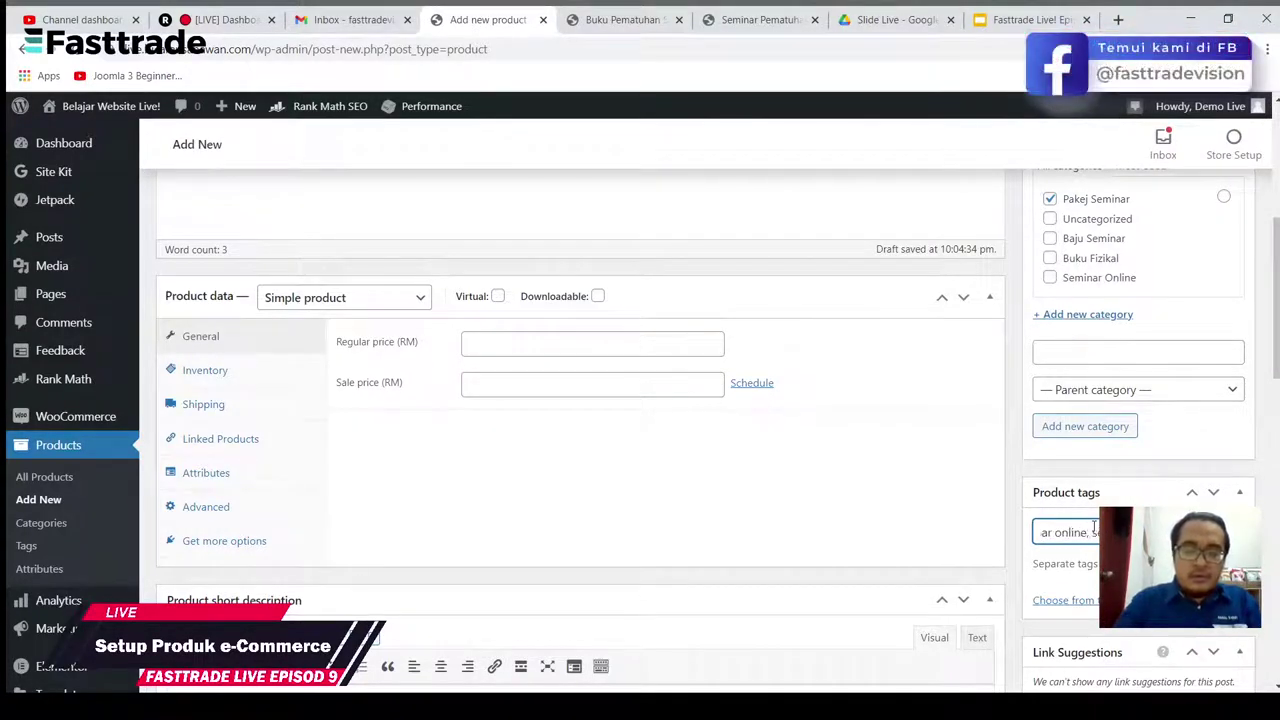
{"action": "type", "text": "inar p"}
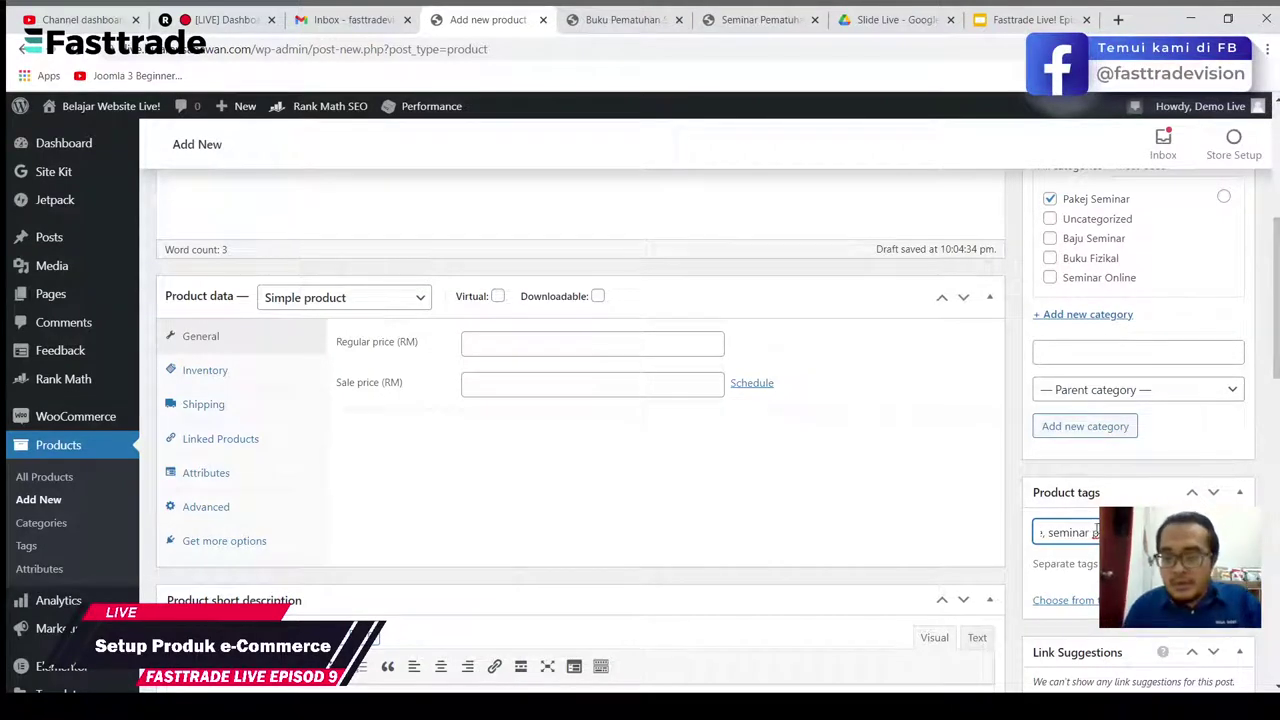
{"action": "key", "text": "Return"}
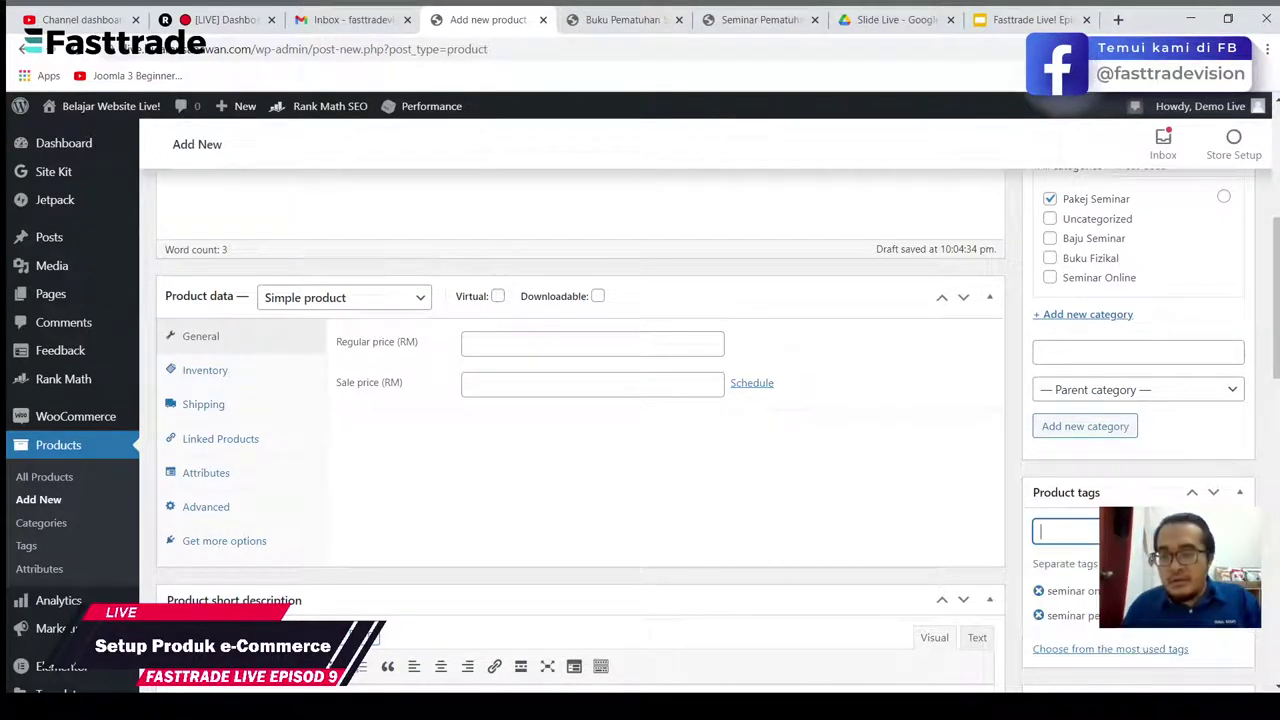
Step: Change the product type of the seminar package to Grouped product
{"action": "left_click", "coordinate": [309, 308]}
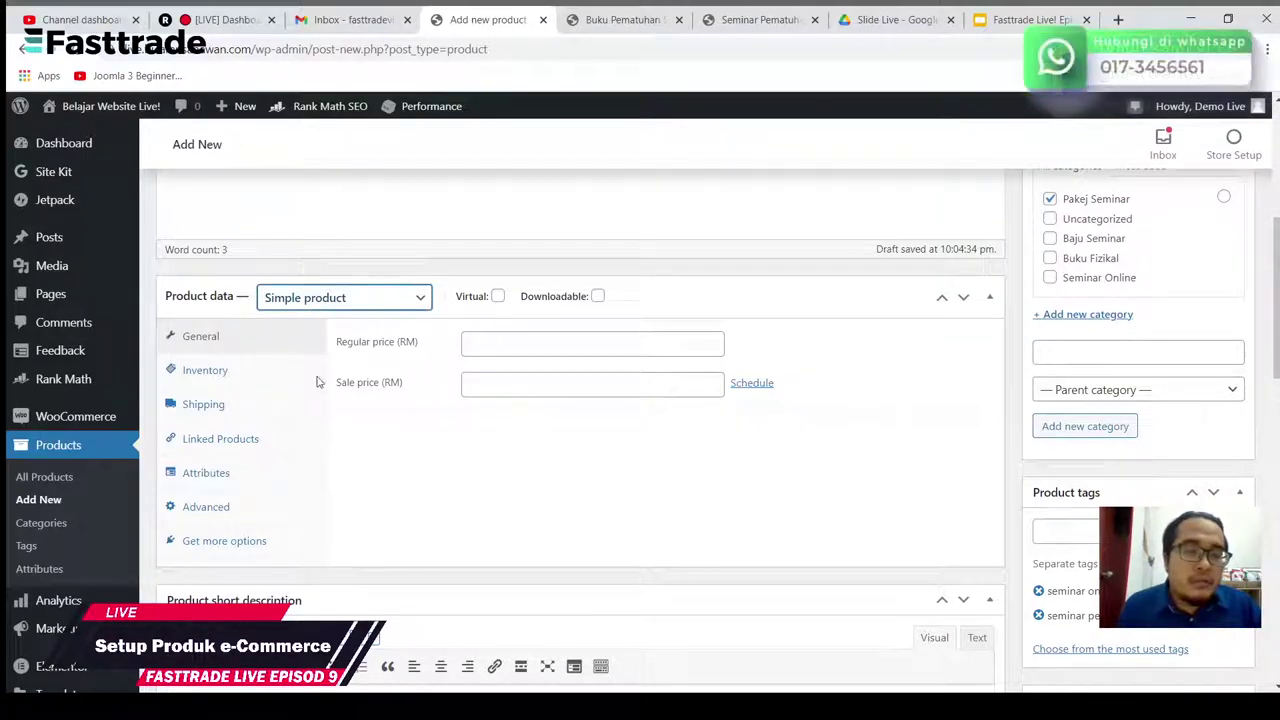
{"action": "left_click", "coordinate": [316, 350]}
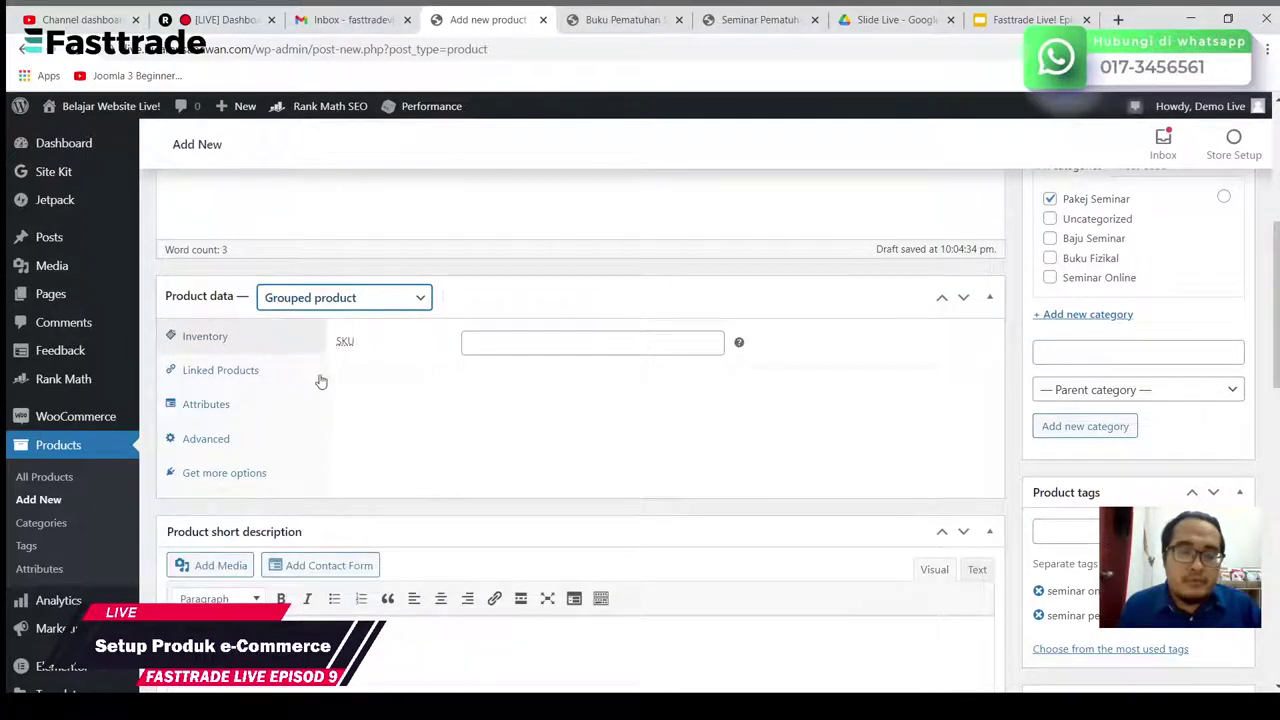
Step: Set the SKU of the seminar package to PSA001
{"action": "left_click", "coordinate": [496, 343]}
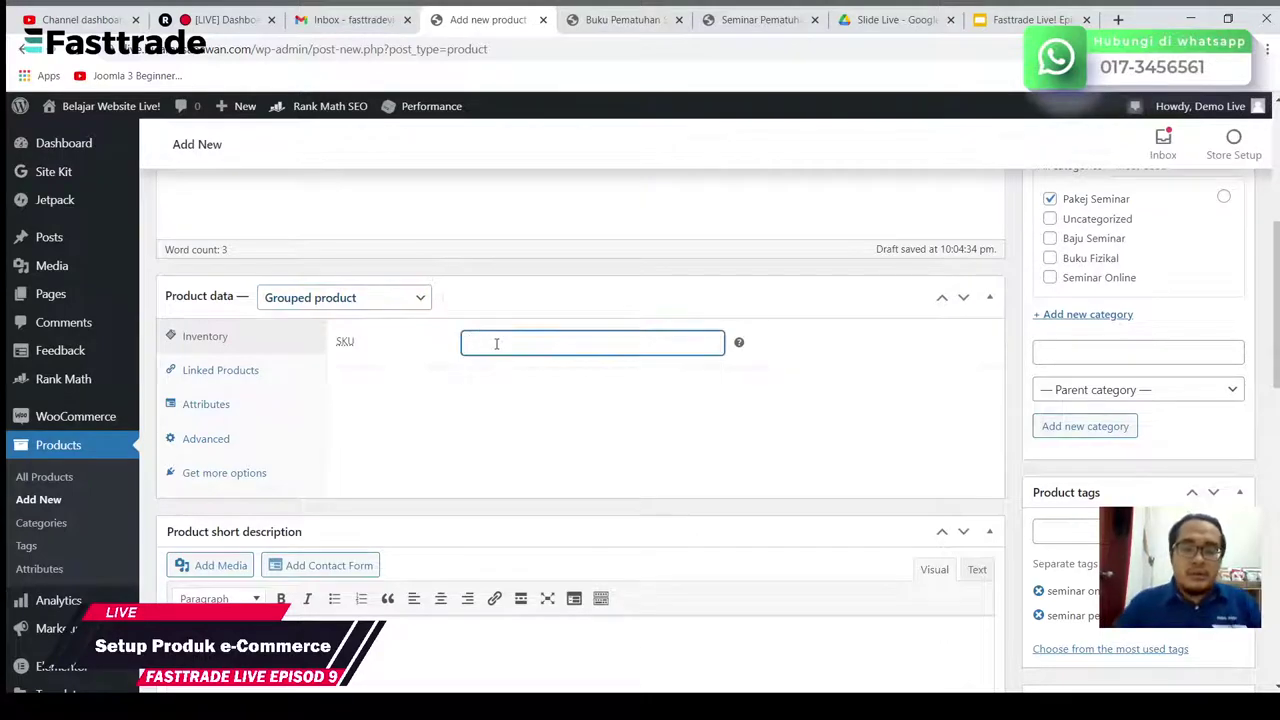
{"action": "type", "text": "PS"}
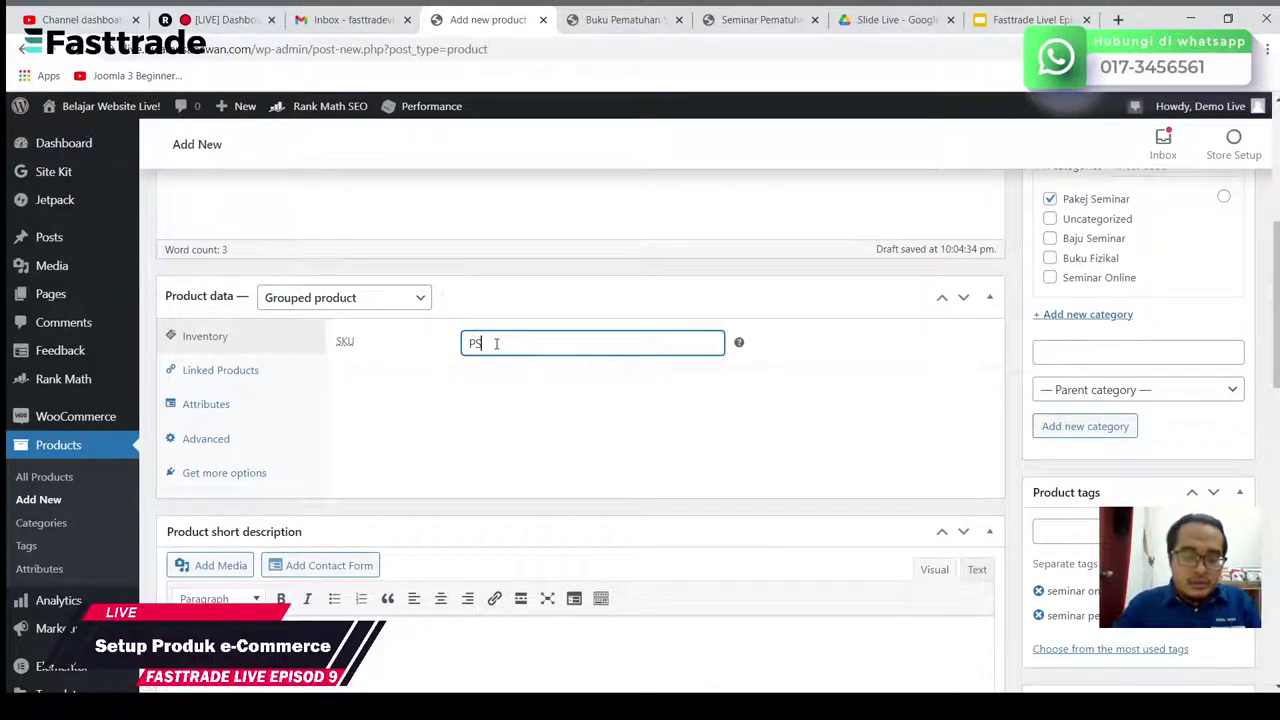
{"action": "type", "text": "A"}
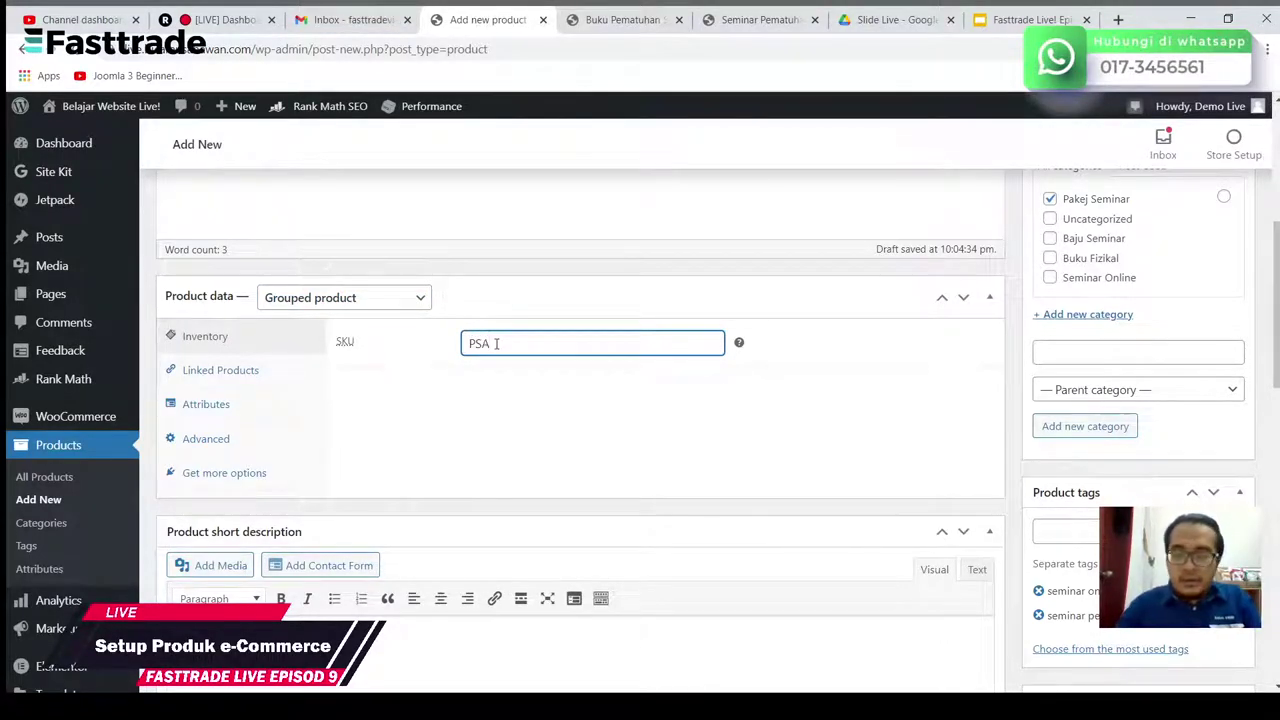
{"action": "type", "text": "001"}
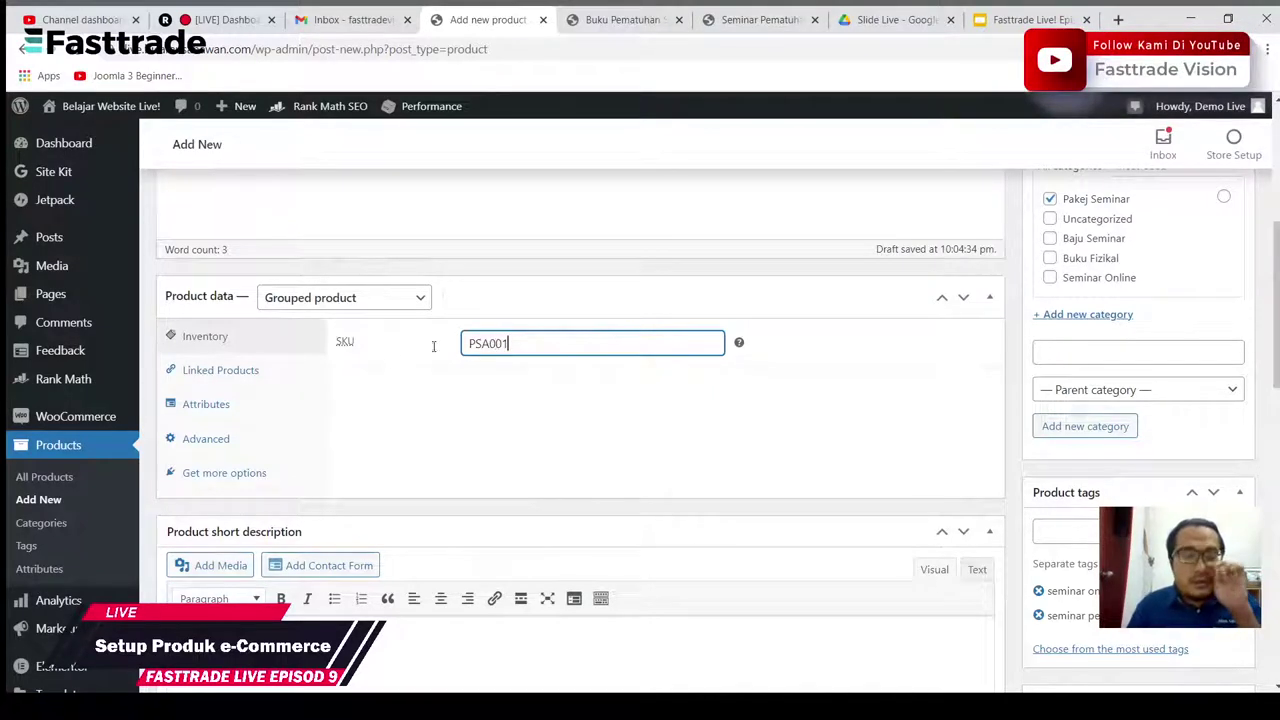
Step: Link Seminar Pematuhan SOP Online, Baju Seminar Pematuhan SOP and Buku Pematuhan SOP as the package's grouped products
{"action": "left_click", "coordinate": [190, 379]}
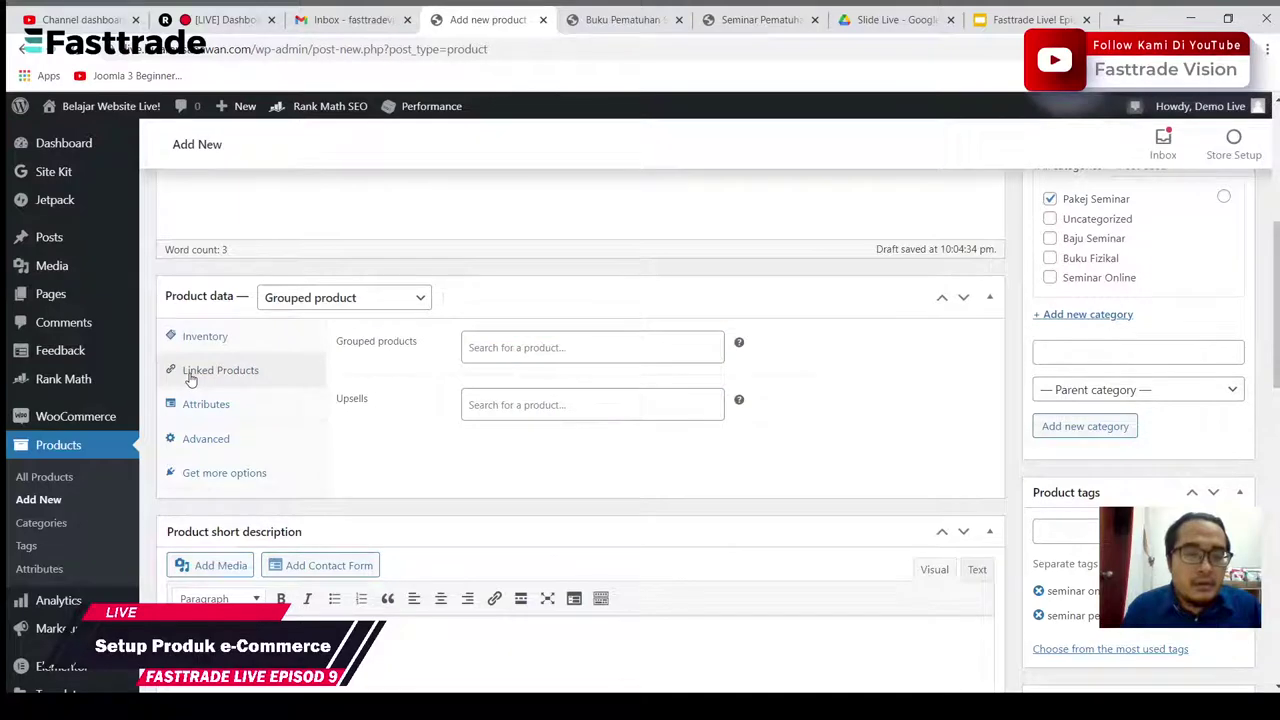
{"action": "left_click", "coordinate": [575, 357]}
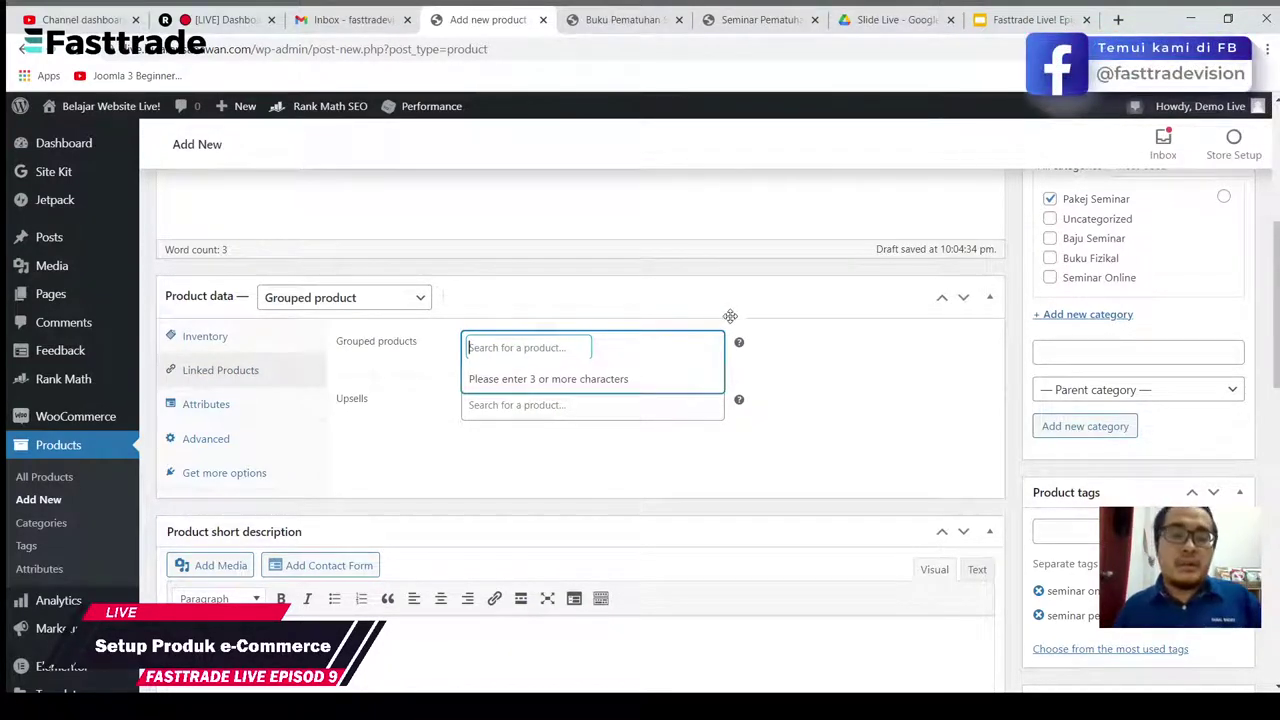
{"action": "type", "text": "semina"}
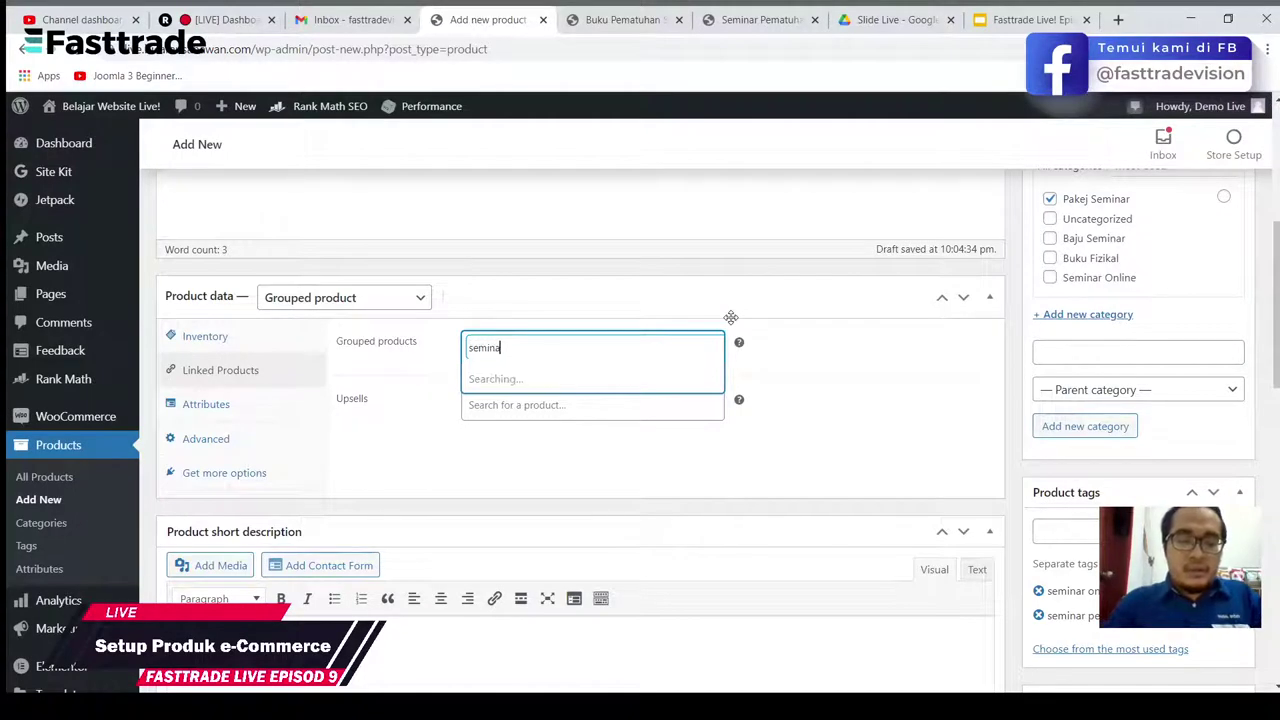
{"action": "type", "text": "r"}
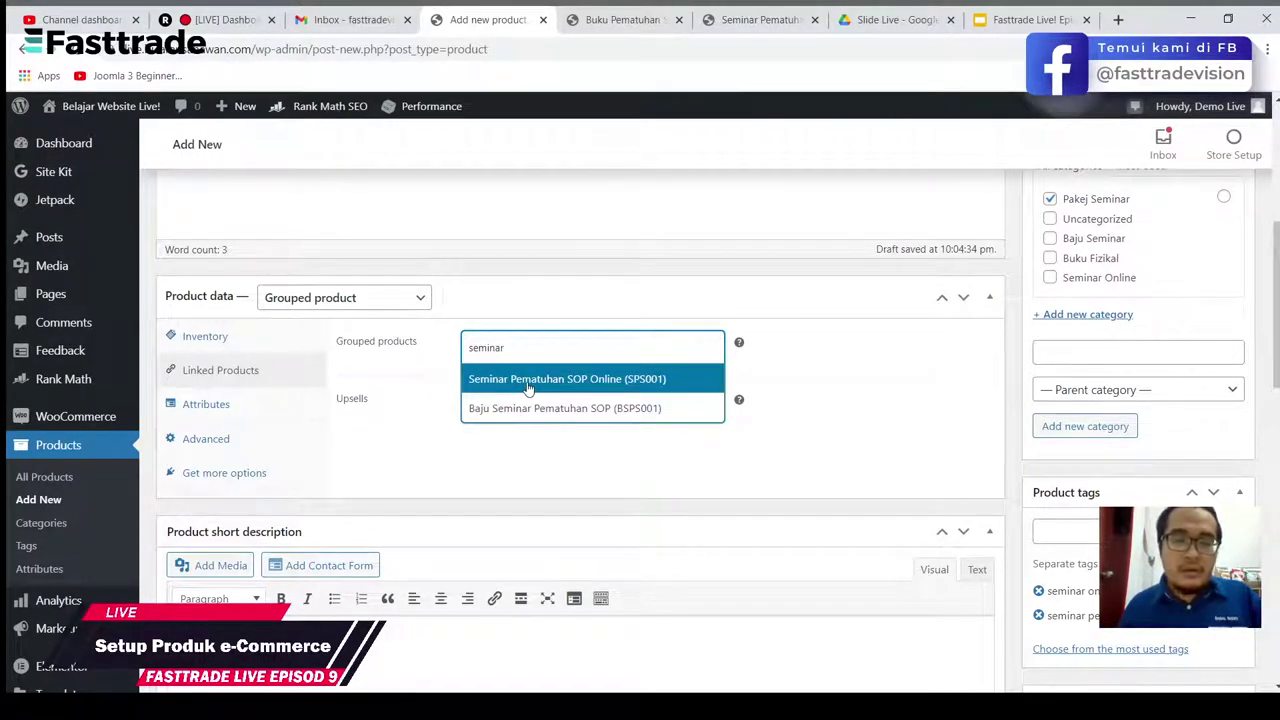
{"action": "left_click", "coordinate": [528, 385]}
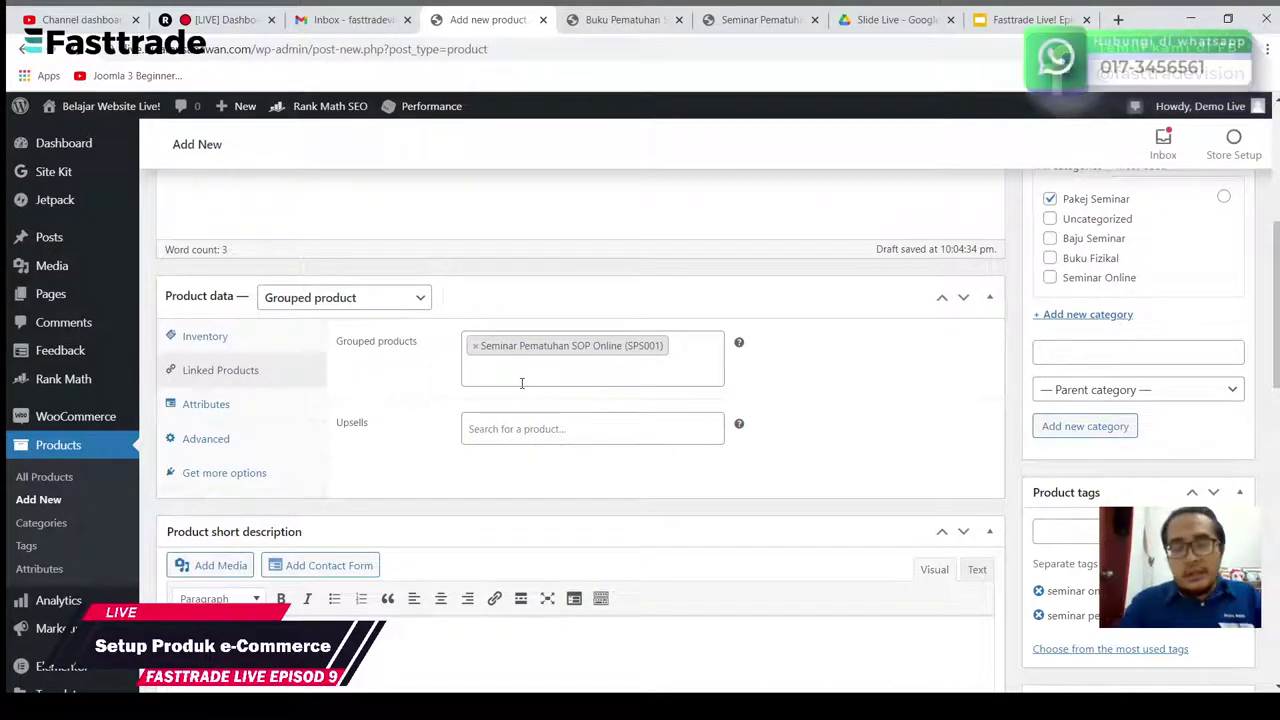
{"action": "type", "text": "seminar"}
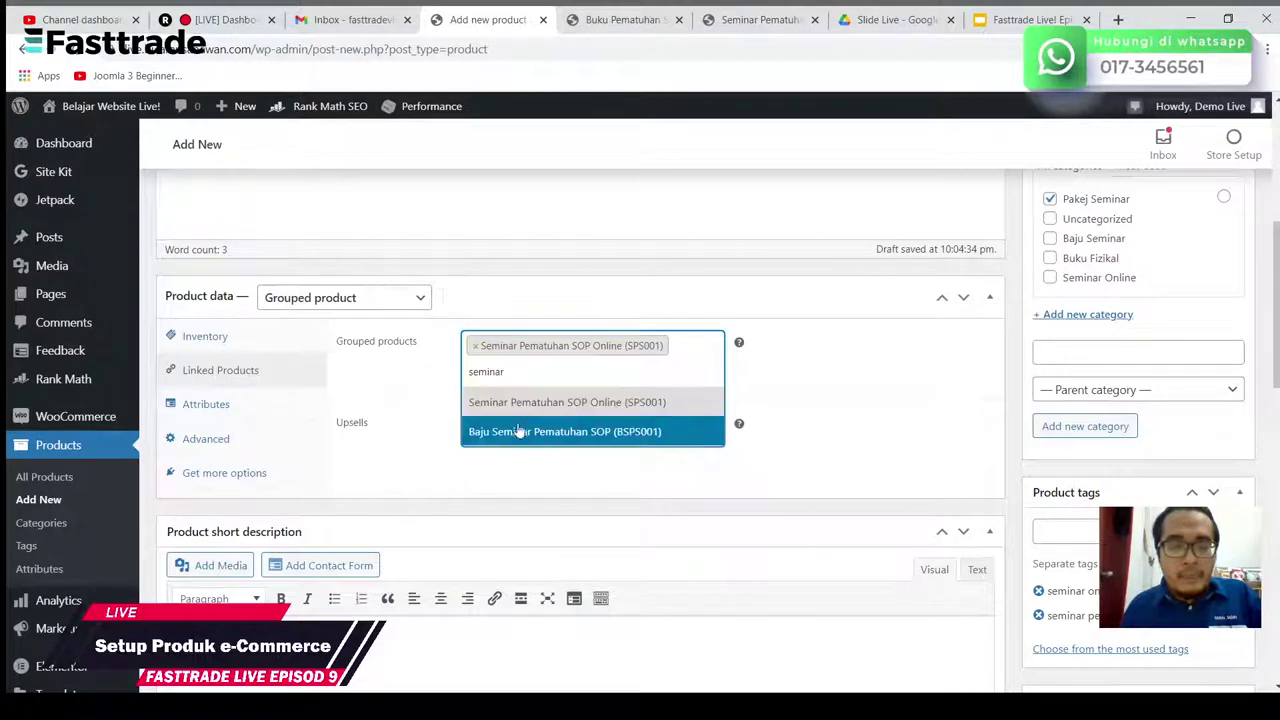
{"action": "left_click", "coordinate": [520, 432]}
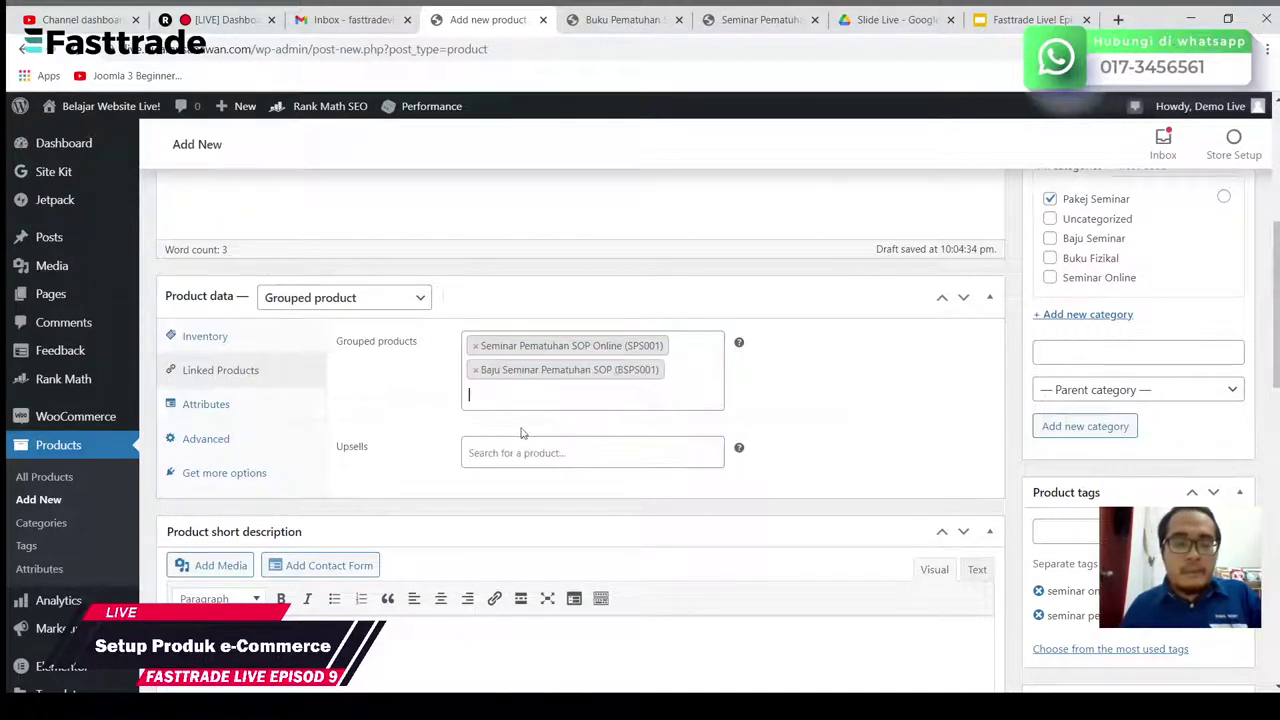
{"action": "type", "text": "buku"}
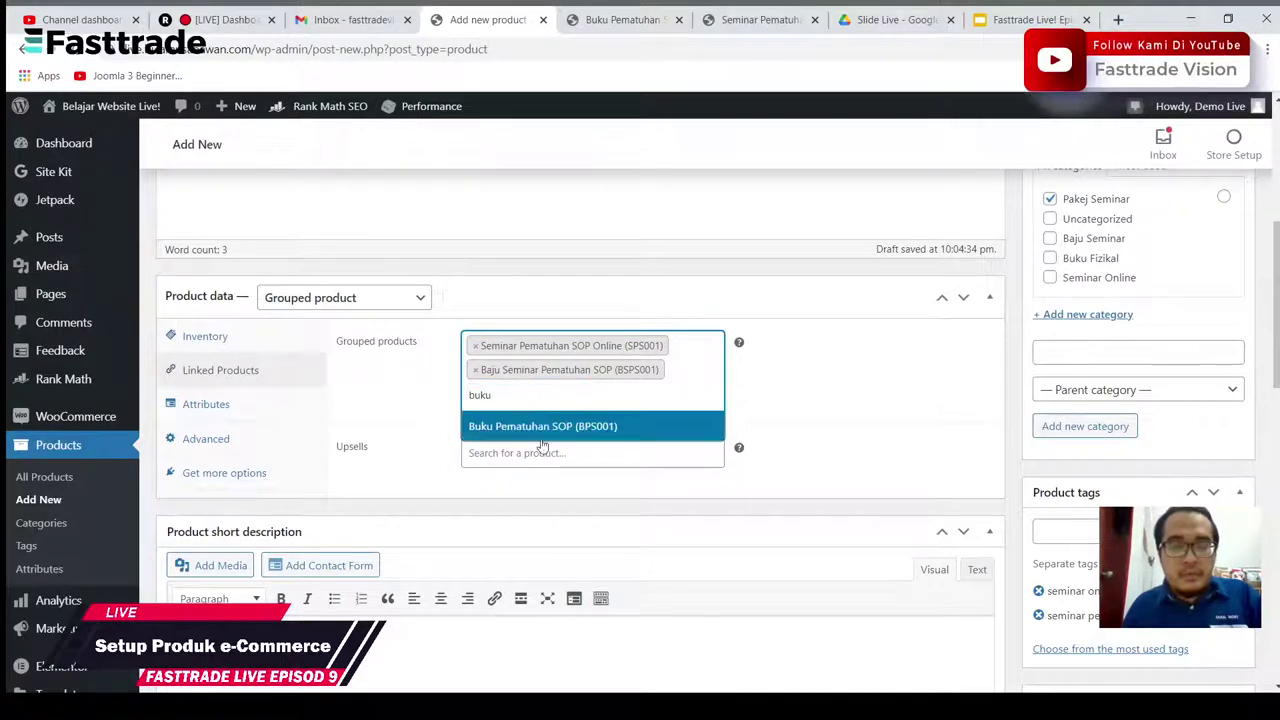
{"action": "left_click", "coordinate": [545, 427]}
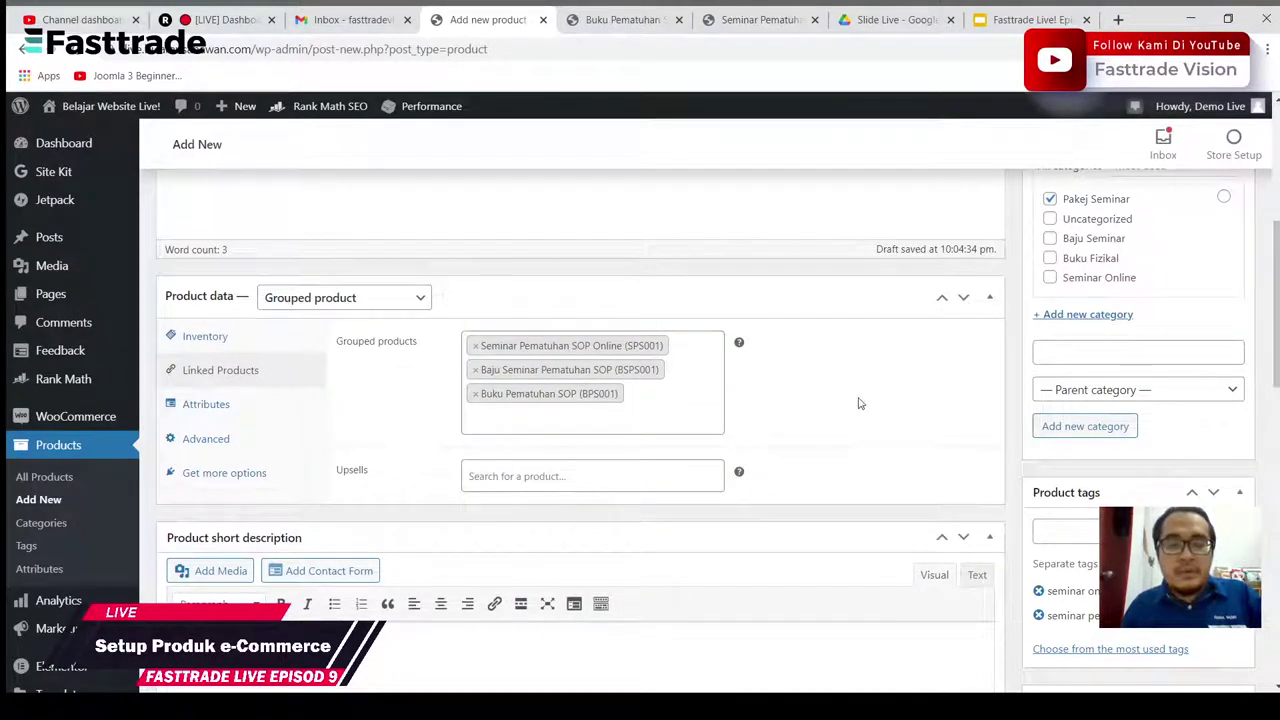
Step: Set the product image to the media library photo of the woman with glasses holding a phone at a laptop
{"action": "scroll", "coordinate": [858, 403], "scroll_direction": "down", "scroll_amount": 3}
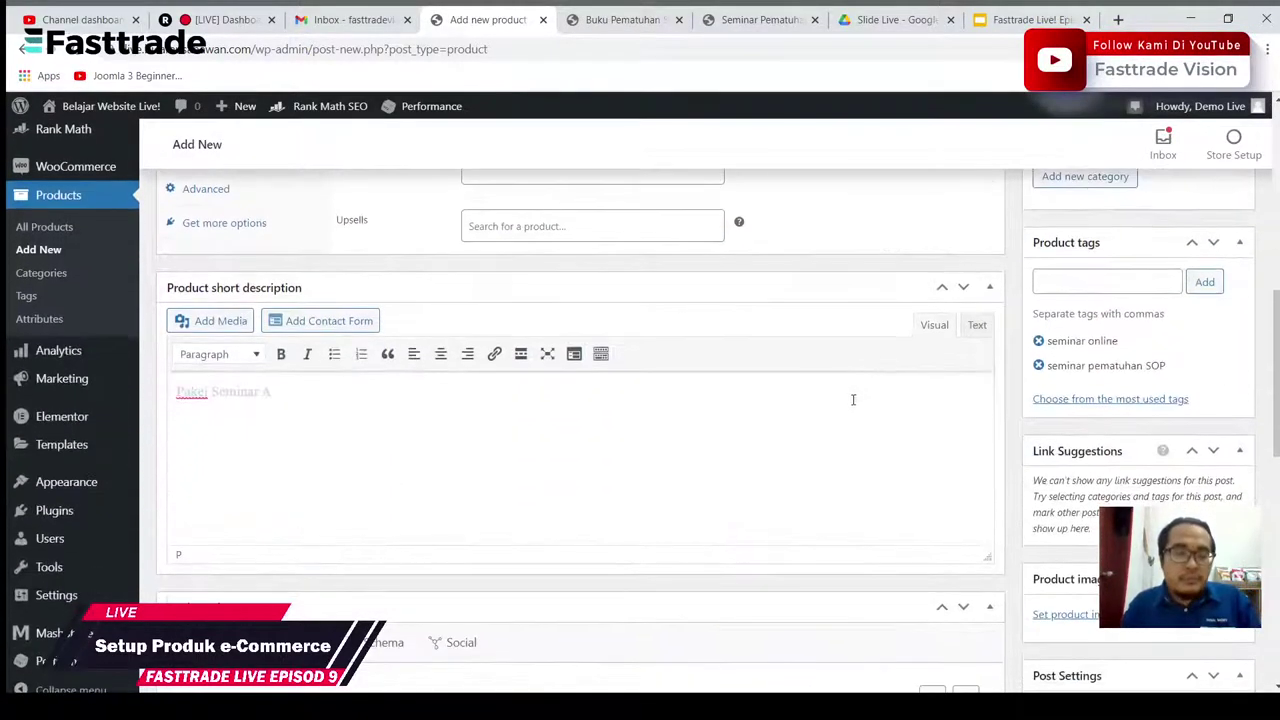
{"action": "scroll", "coordinate": [960, 548], "scroll_direction": "down", "scroll_amount": 3}
{"action": "scroll", "coordinate": [962, 545], "scroll_direction": "up", "scroll_amount": 3}
{"action": "scroll", "coordinate": [1070, 522], "scroll_direction": "down", "scroll_amount": 3}
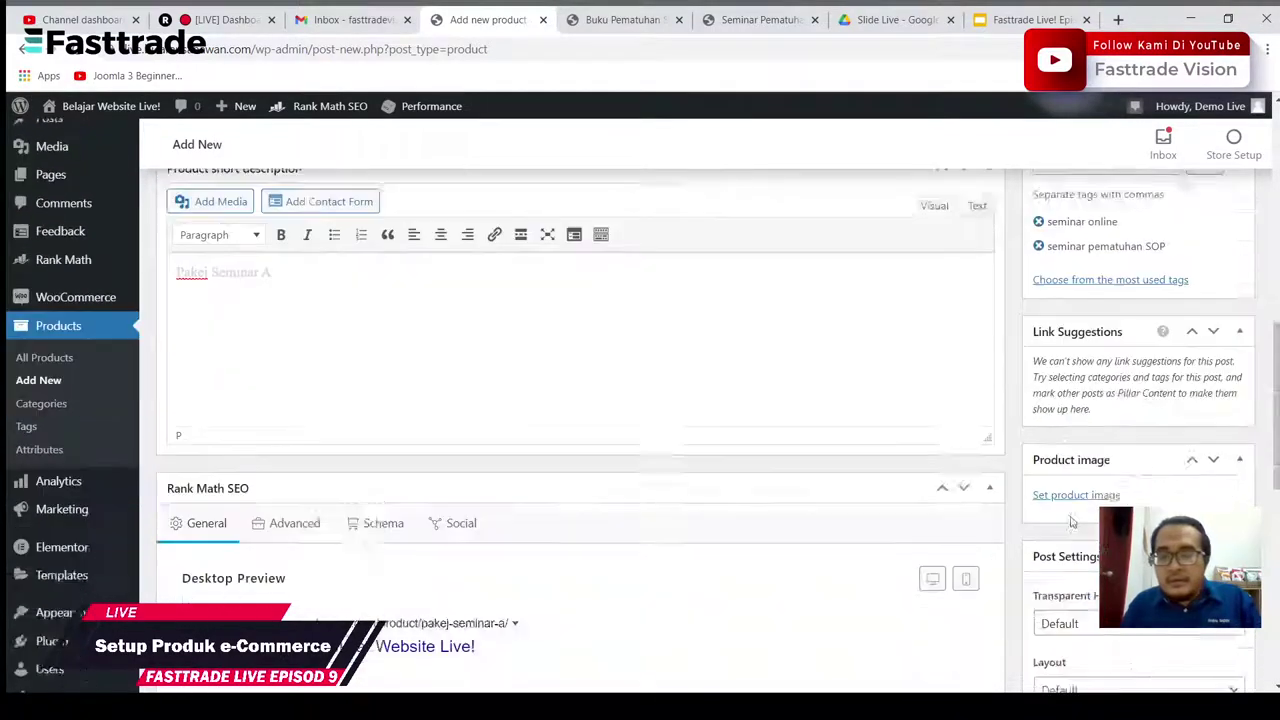
{"action": "scroll", "coordinate": [1074, 518], "scroll_direction": "up", "scroll_amount": 2}
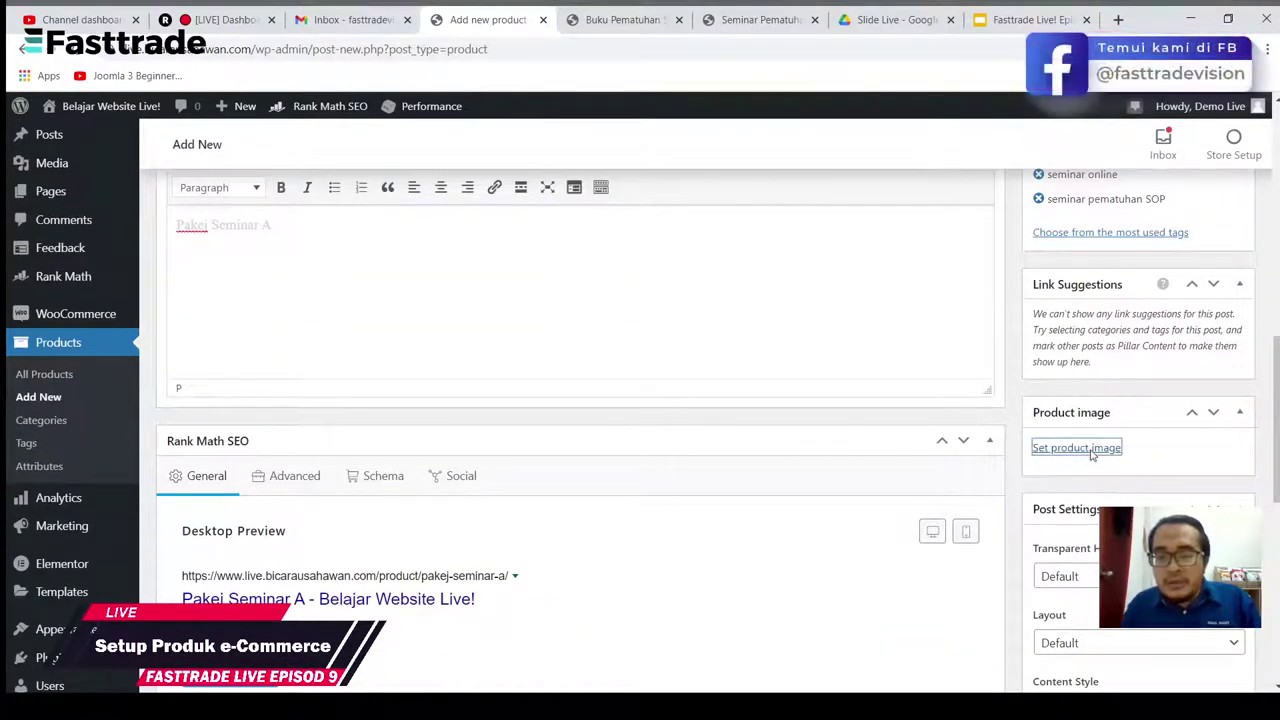
{"action": "left_click", "coordinate": [1088, 449]}
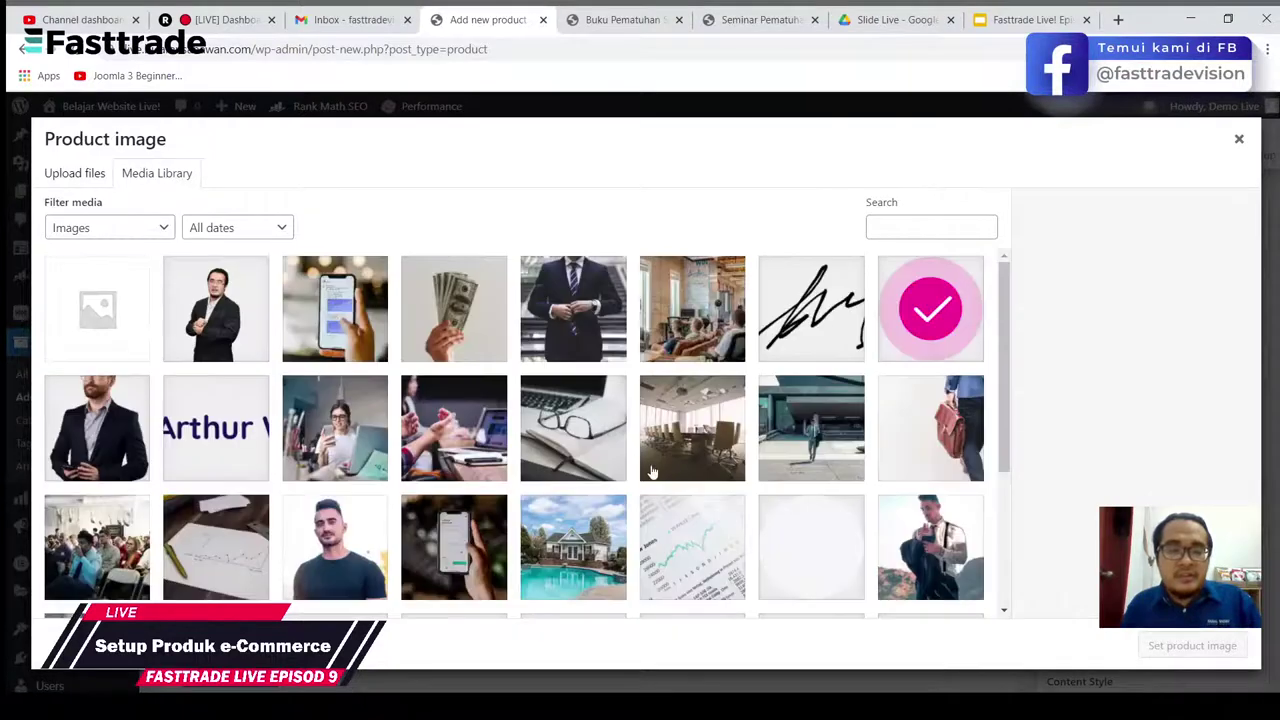
{"action": "left_click", "coordinate": [316, 438]}
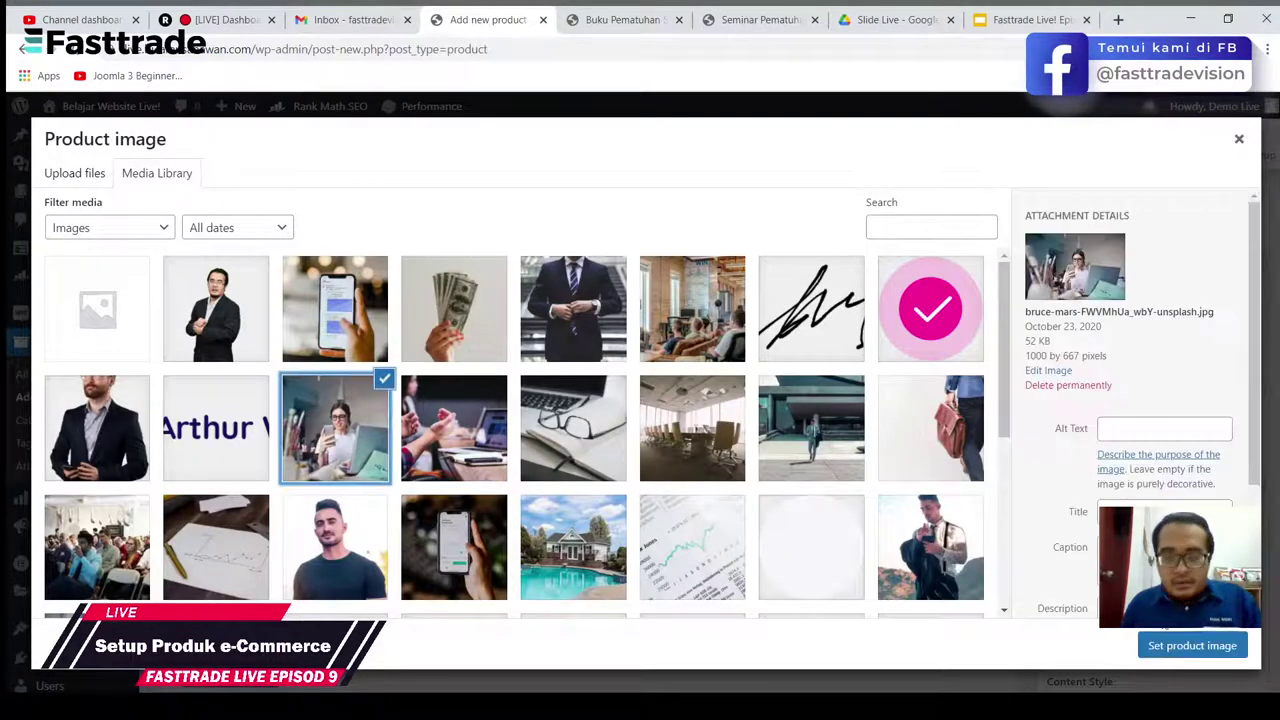
{"action": "left_click", "coordinate": [1175, 647]}
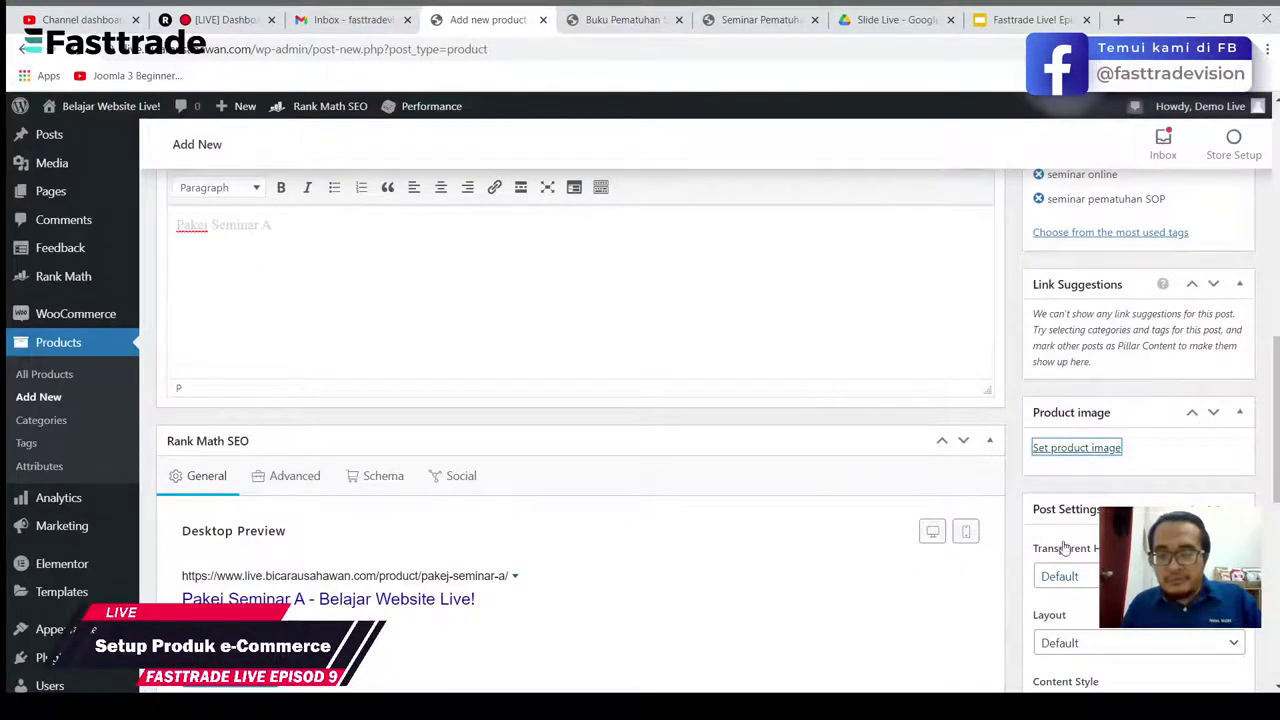
Step: Publish the Pakej Seminar A product
{"action": "scroll", "coordinate": [1066, 550], "scroll_direction": "down", "scroll_amount": 5}
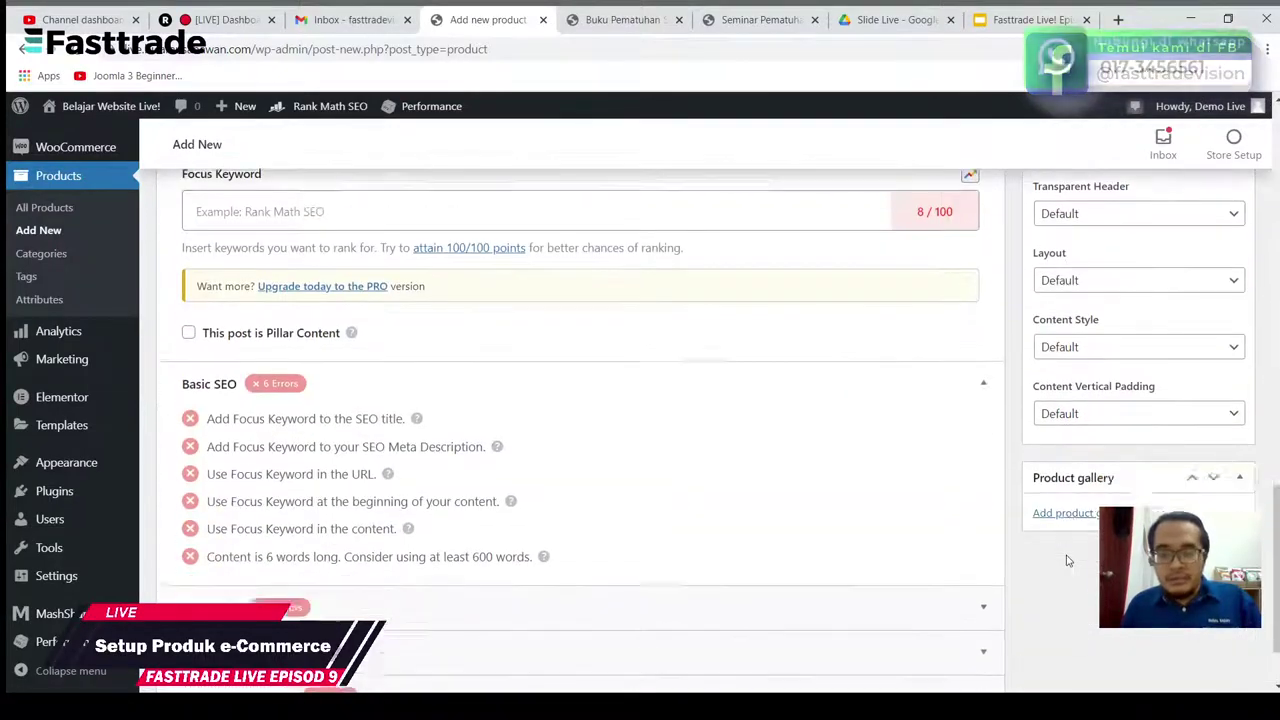
{"action": "scroll", "coordinate": [1066, 560], "scroll_direction": "up", "scroll_amount": 12}
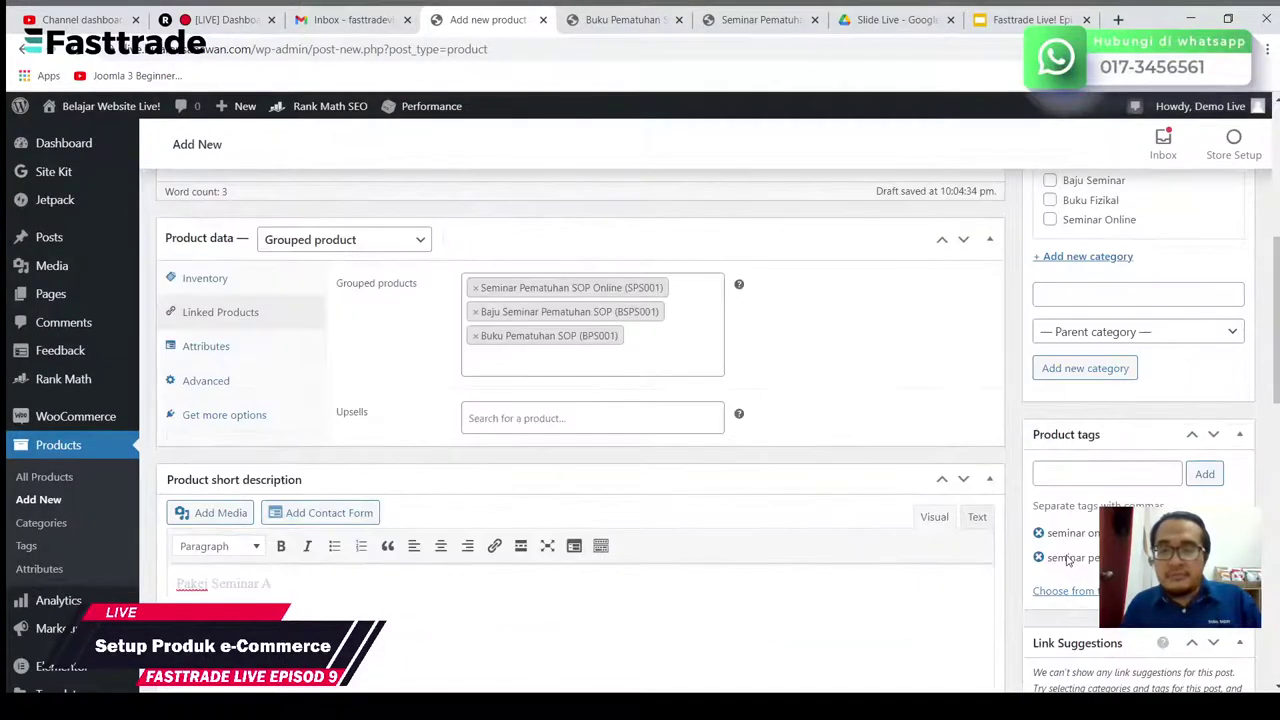
{"action": "scroll", "coordinate": [1066, 560], "scroll_direction": "up", "scroll_amount": 8}
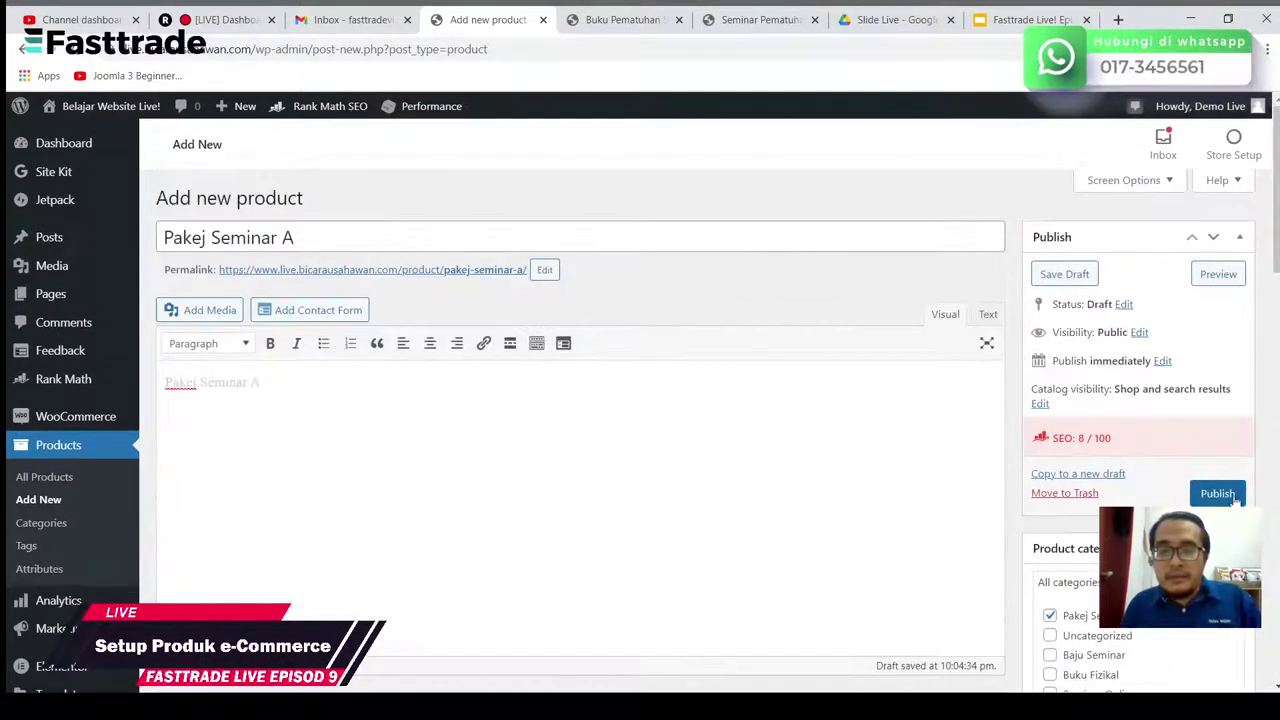
{"action": "left_click", "coordinate": [1218, 494]}
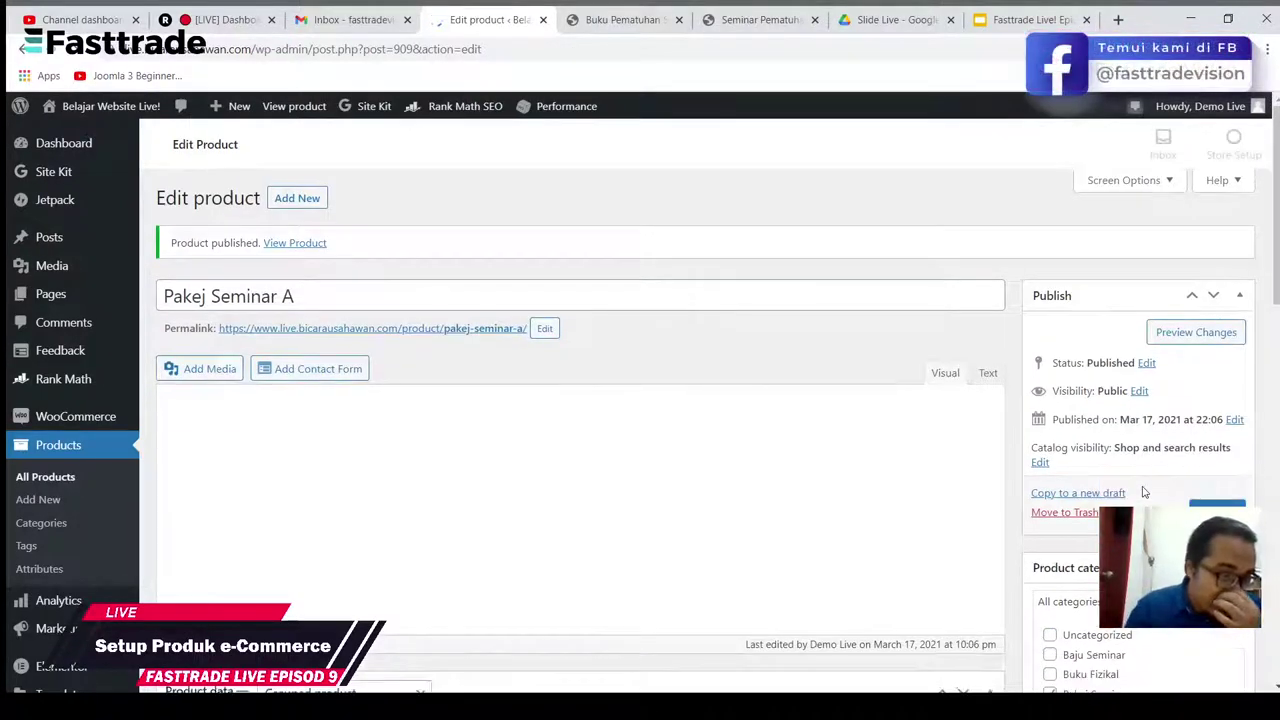
Step: View the published Pakej Seminar A page in the shop and check its grouped items, description and related products
{"action": "left_click", "coordinate": [292, 243]}
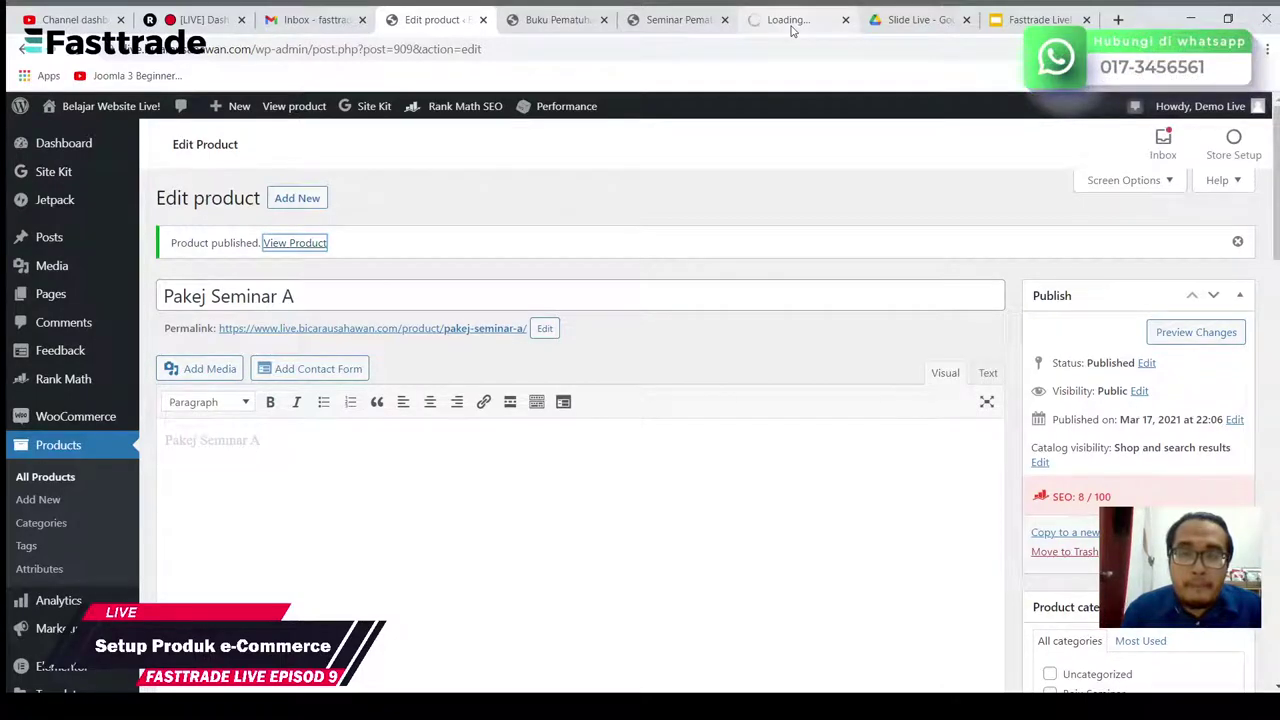
{"action": "left_click", "coordinate": [790, 24]}
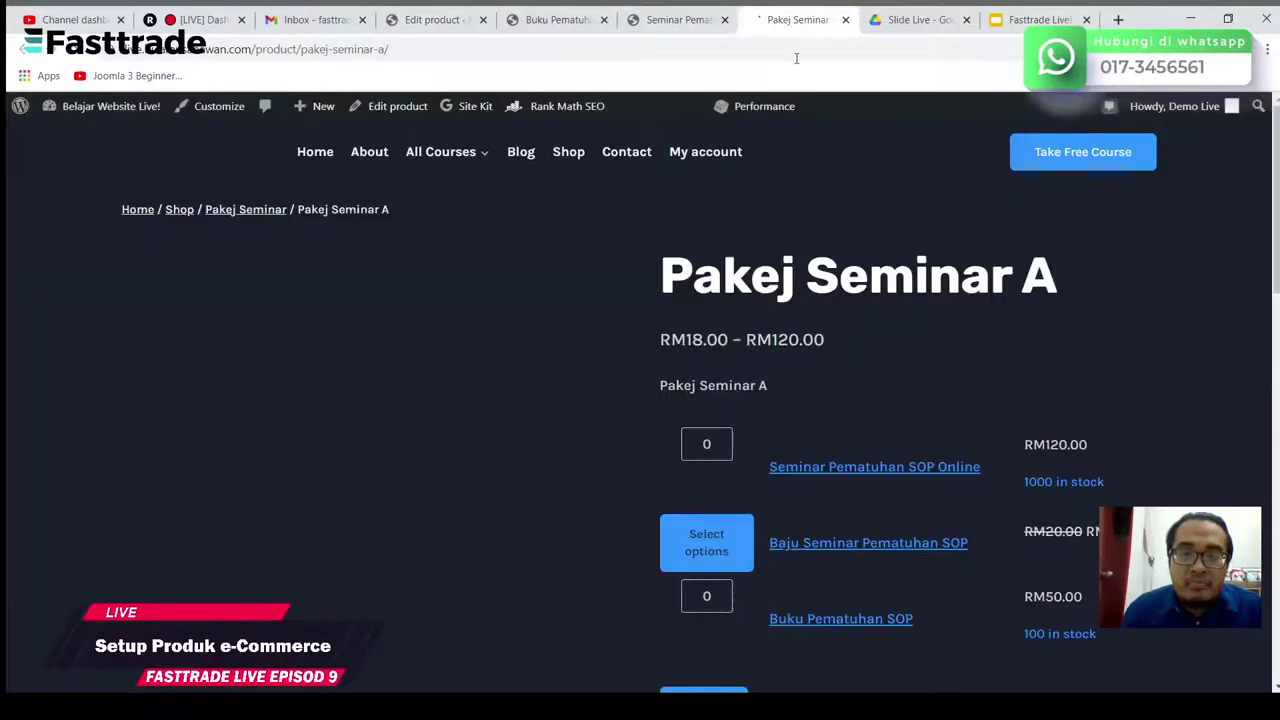
{"action": "scroll", "coordinate": [790, 305], "scroll_direction": "down", "scroll_amount": 1}
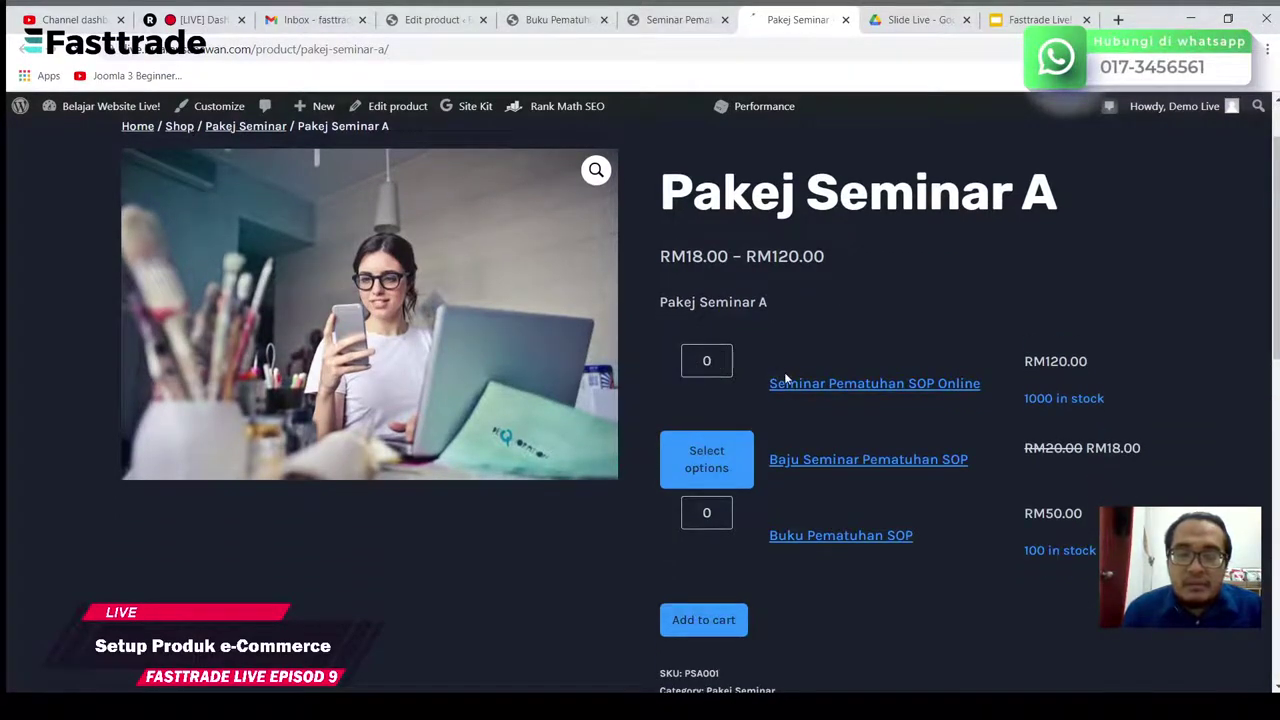
{"action": "scroll", "coordinate": [795, 388], "scroll_direction": "down", "scroll_amount": 1}
{"action": "scroll", "coordinate": [800, 392], "scroll_direction": "down", "scroll_amount": 1}
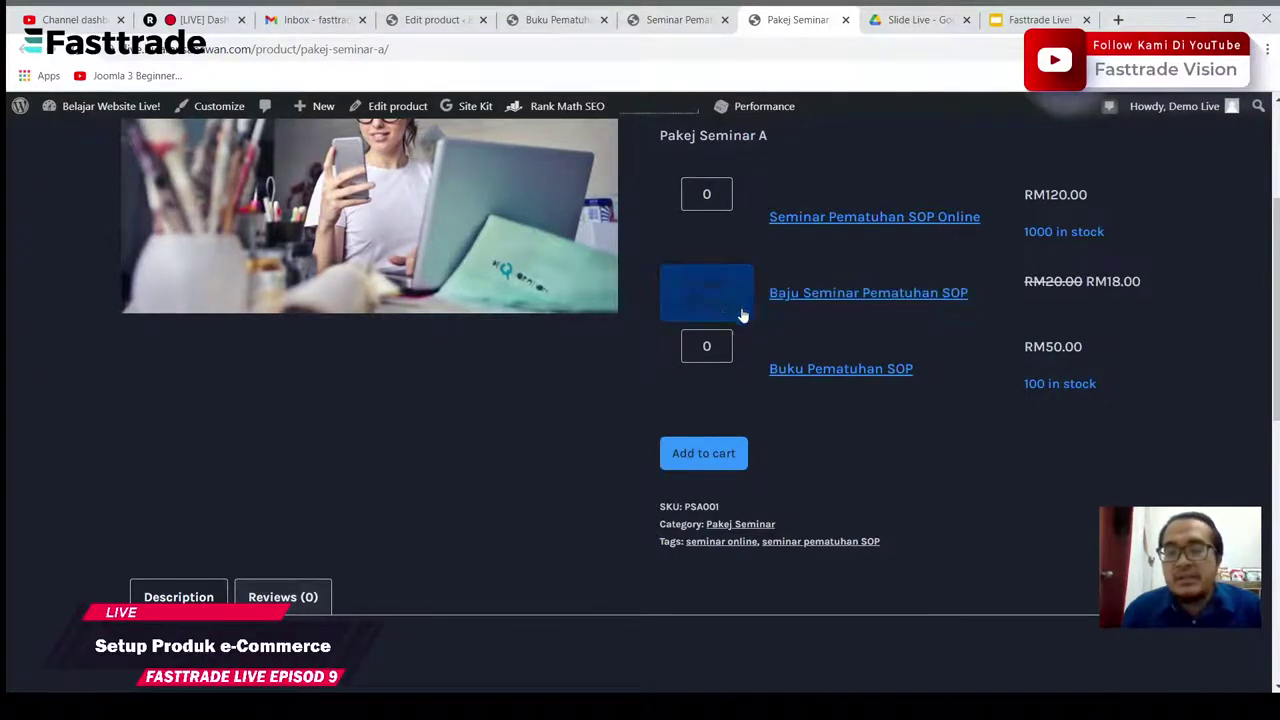
{"action": "scroll", "coordinate": [552, 480], "scroll_direction": "down", "scroll_amount": 5}
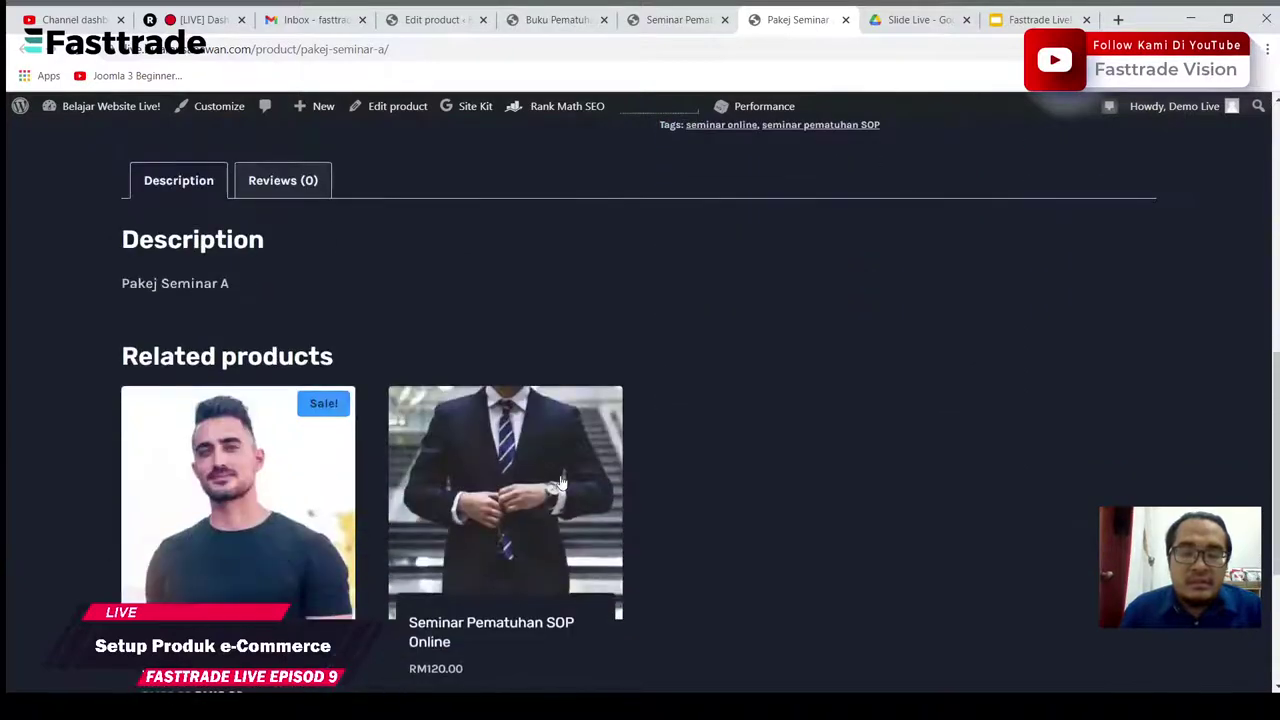
{"action": "scroll", "coordinate": [797, 420], "scroll_direction": "up", "scroll_amount": 6}
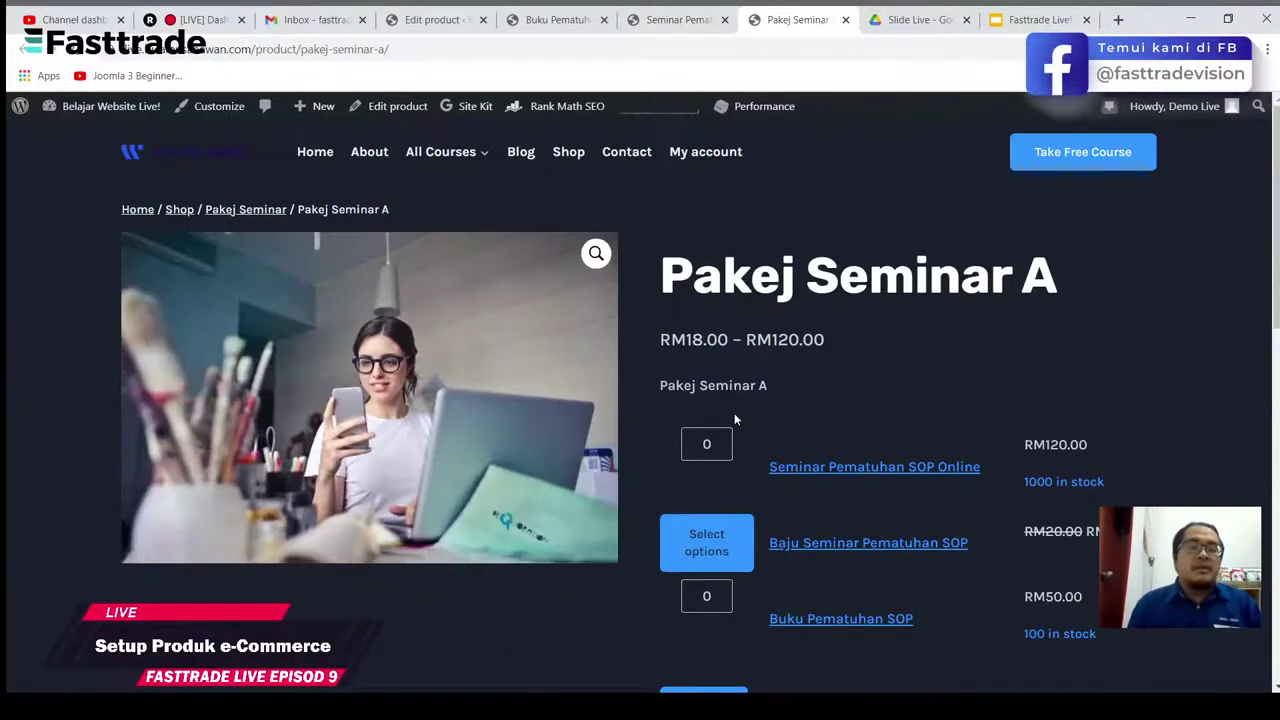
Step: Return to the product editor and start a new product named "Ebook Pematuhan SOP"
{"action": "left_click", "coordinate": [553, 14]}
{"action": "left_click", "coordinate": [432, 19]}
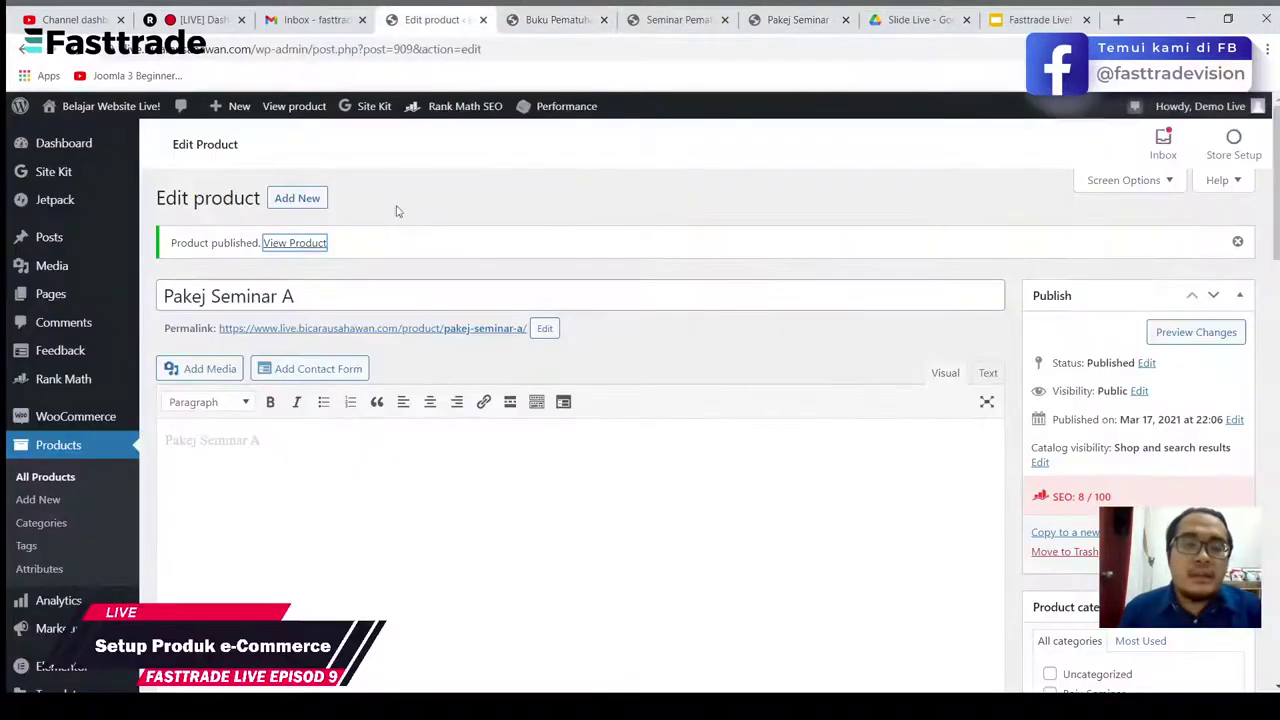
{"action": "left_click", "coordinate": [281, 201]}
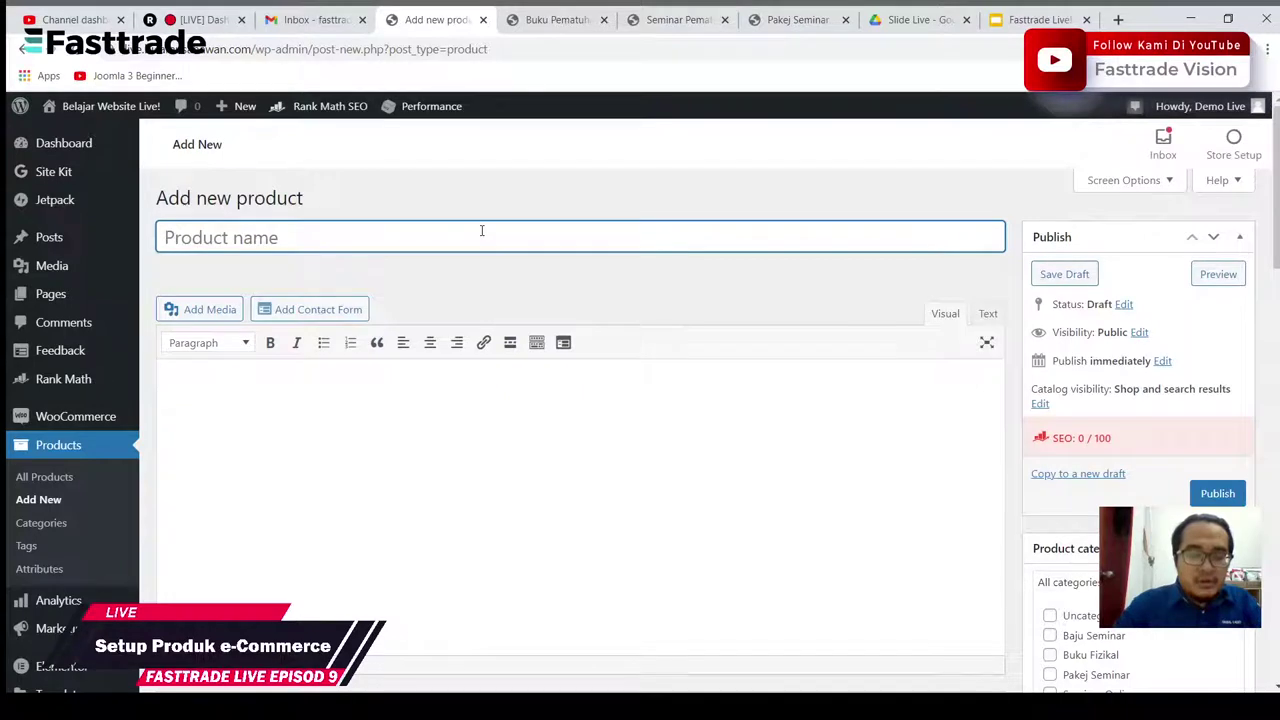
{"action": "type", "text": "Ebook "}
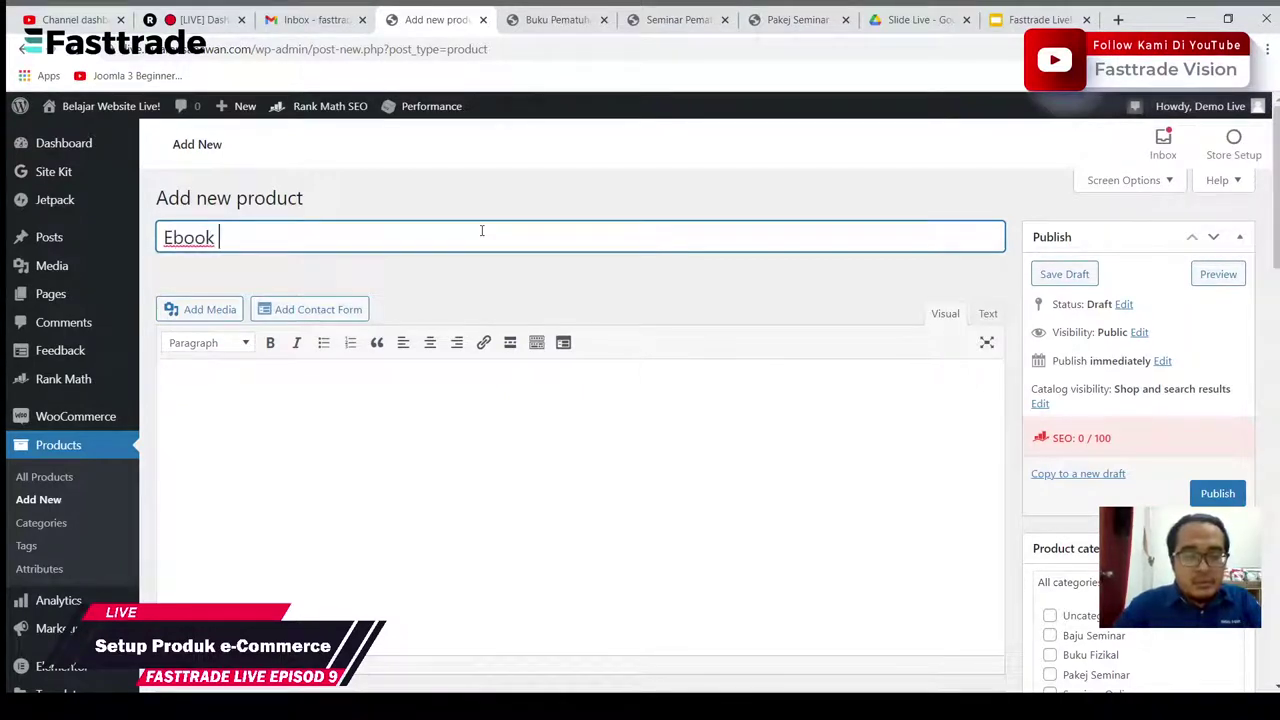
{"action": "type", "text": "Pe"}
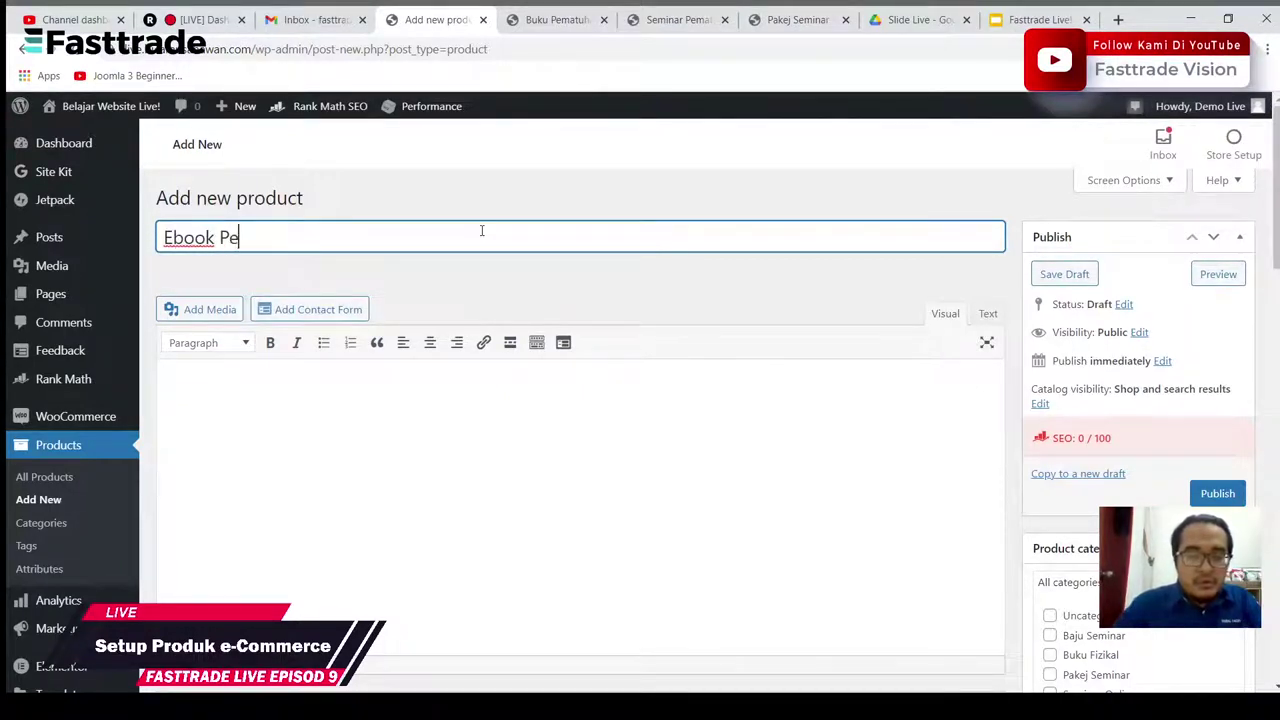
{"action": "type", "text": "matuhan SOP"}
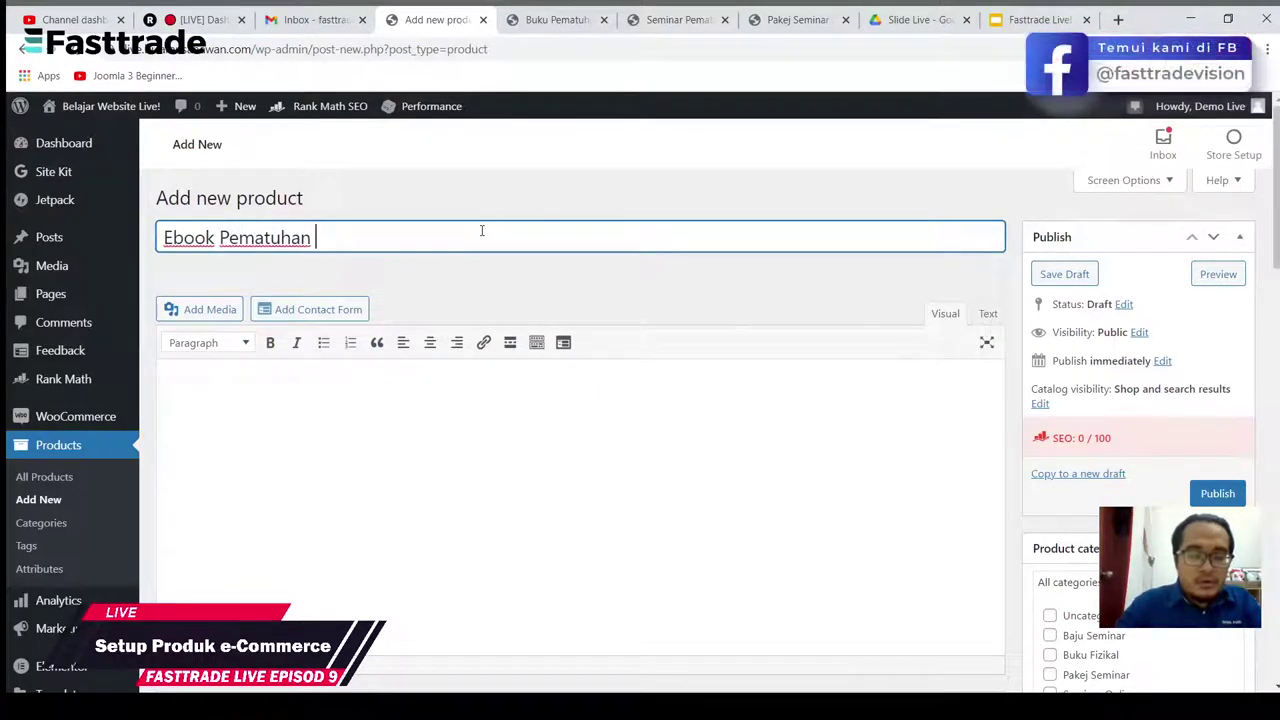
{"action": "left_click", "coordinate": [518, 293]}
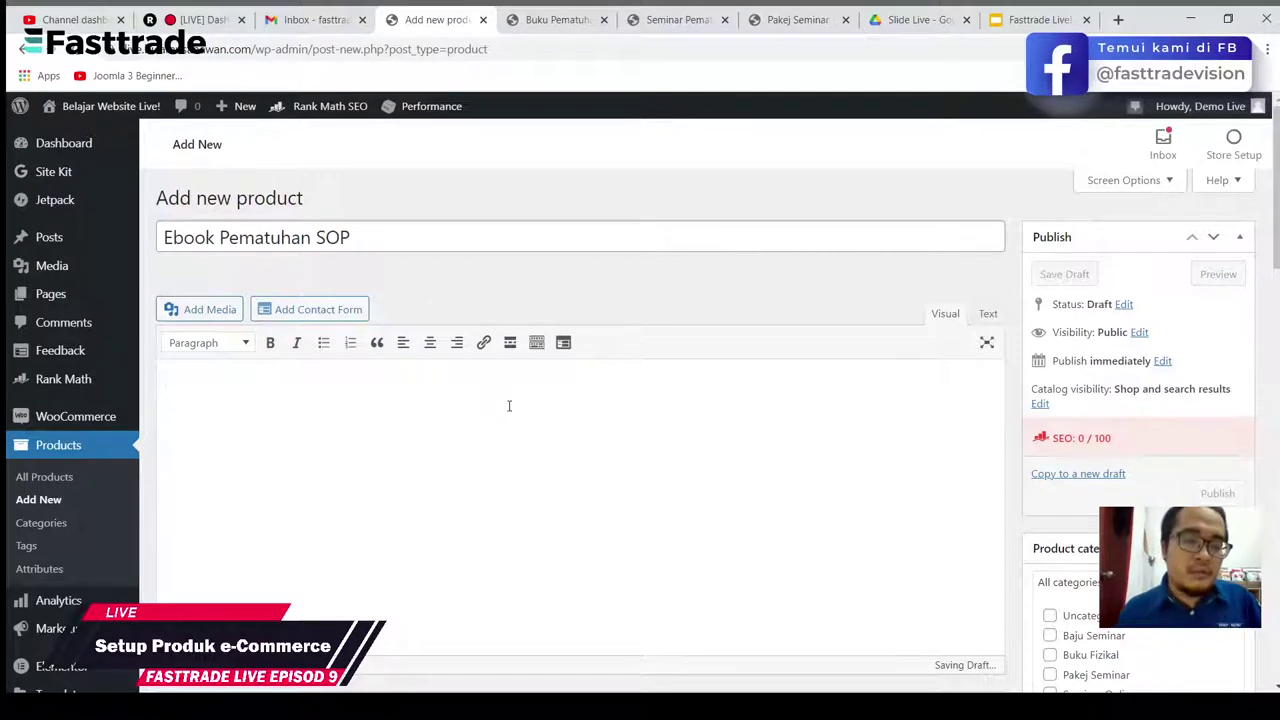
Step: Enter "Ebook Pematuhan SOP" as the product's main description
{"action": "type", "text": "book"}
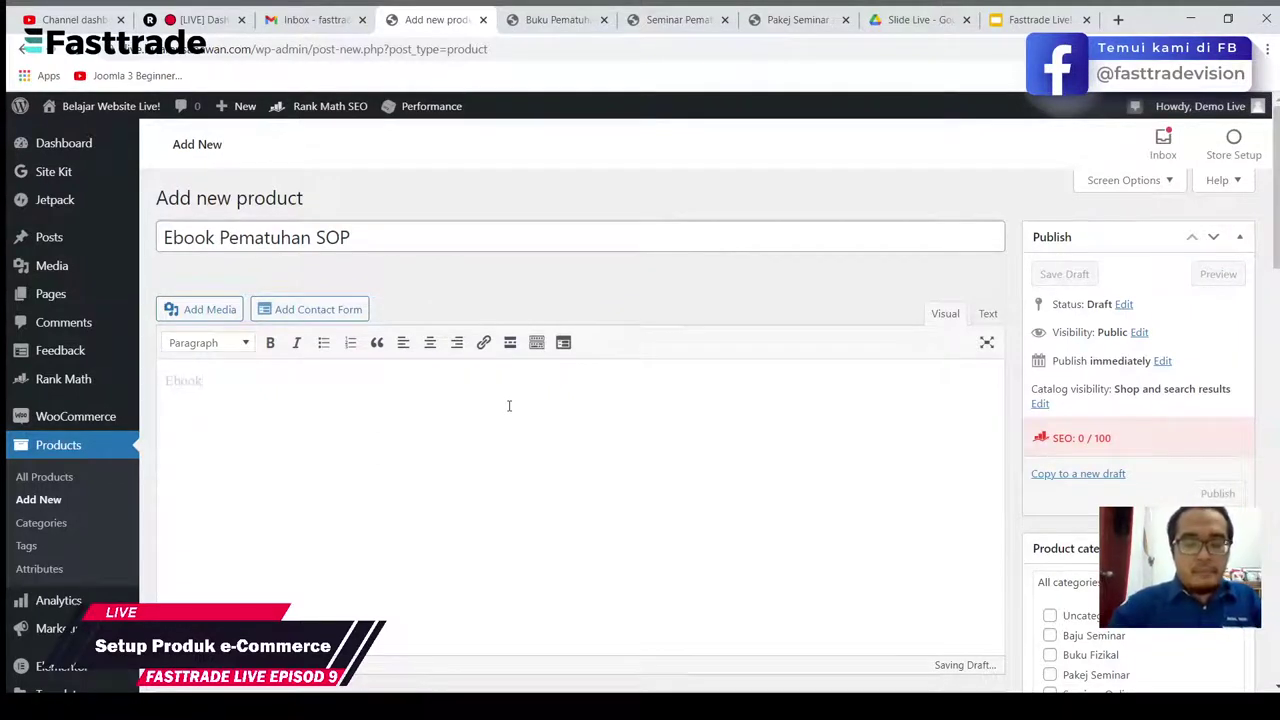
{"action": "type", "text": " P"}
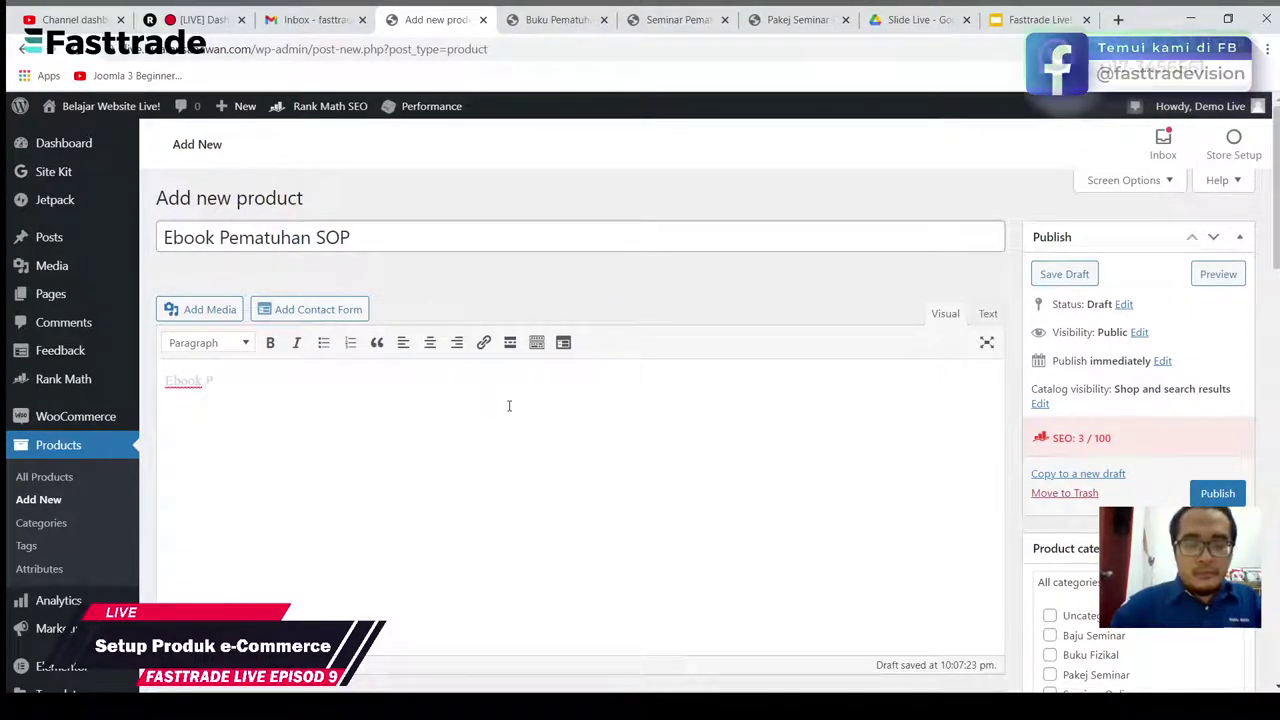
{"action": "type", "text": "ematuhan"}
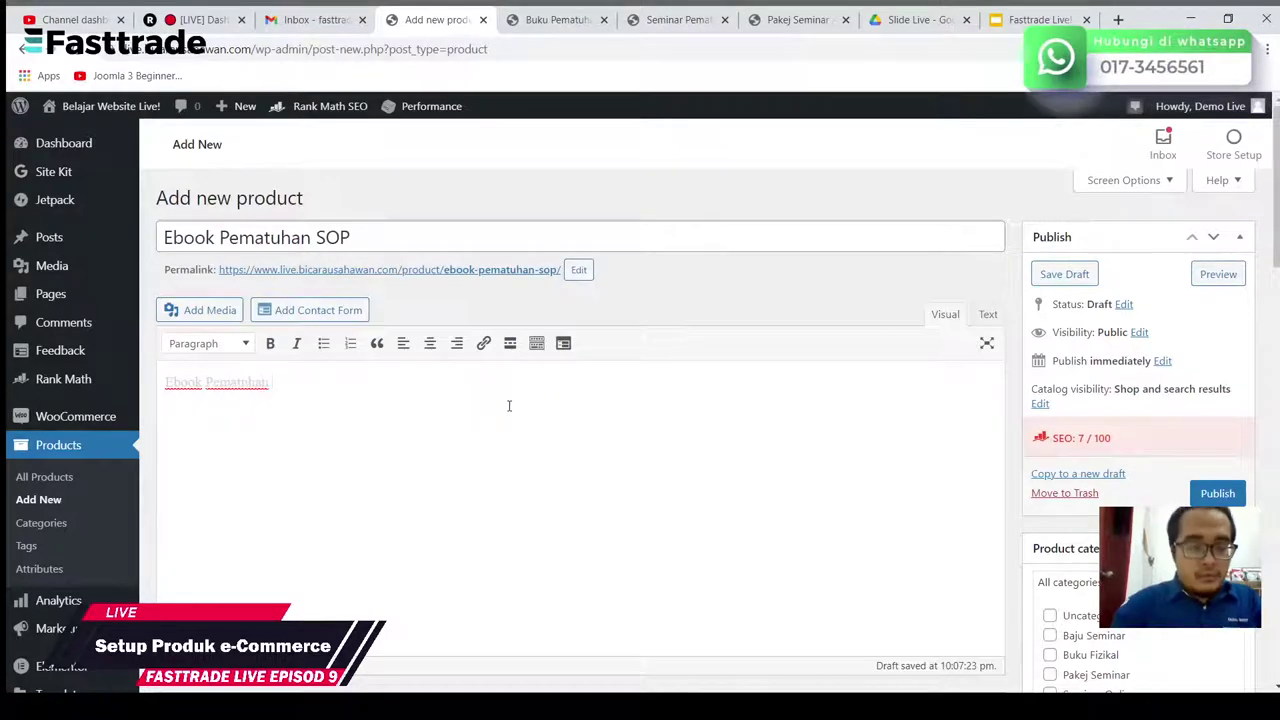
{"action": "type", "text": " SOP"}
Step: Enter "Ebook Pematuhan SOP" as the product short description
{"action": "scroll", "coordinate": [508, 405], "scroll_direction": "down", "scroll_amount": 10}
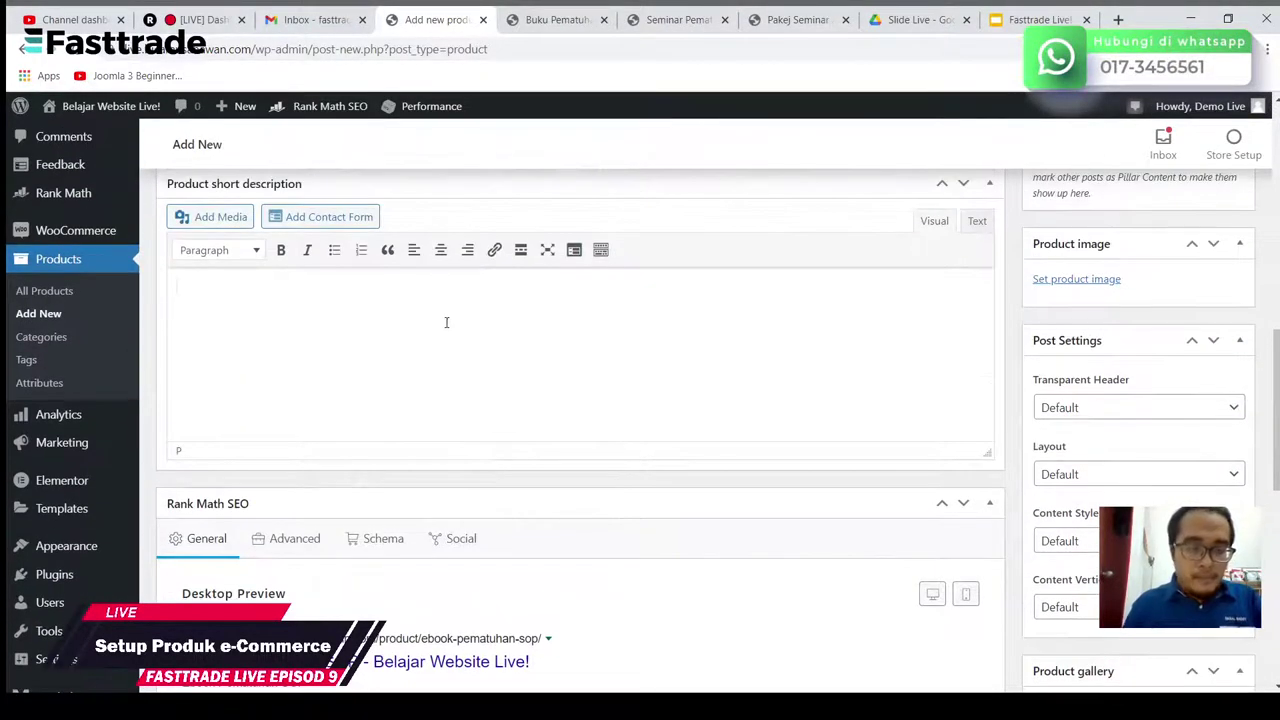
{"action": "type", "text": "ook Pem"}
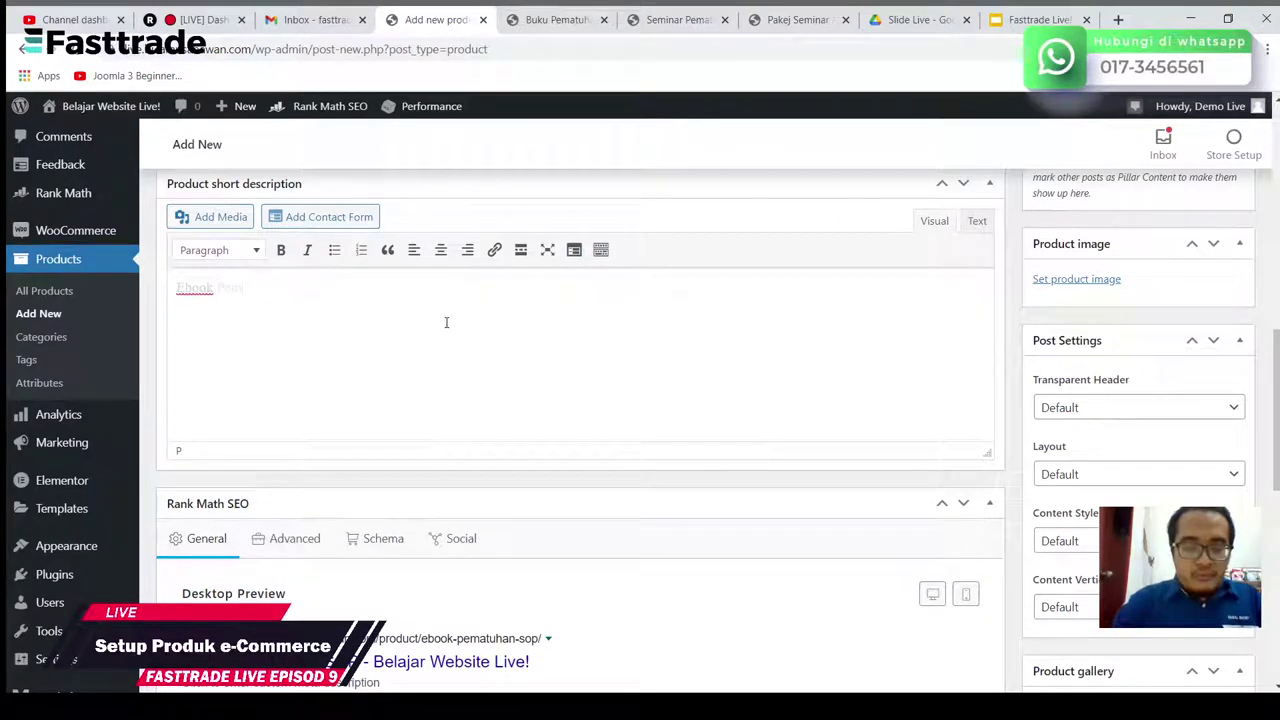
{"action": "type", "text": "atuhan SO"}
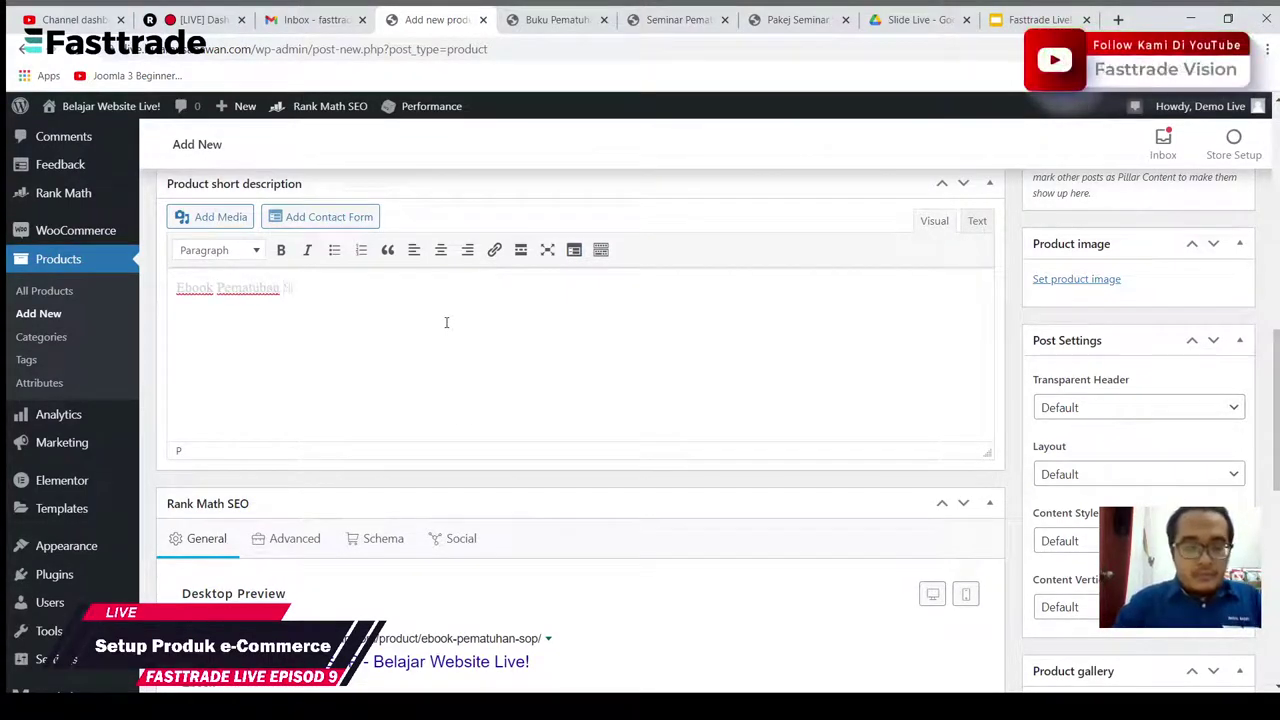
{"action": "type", "text": "P"}
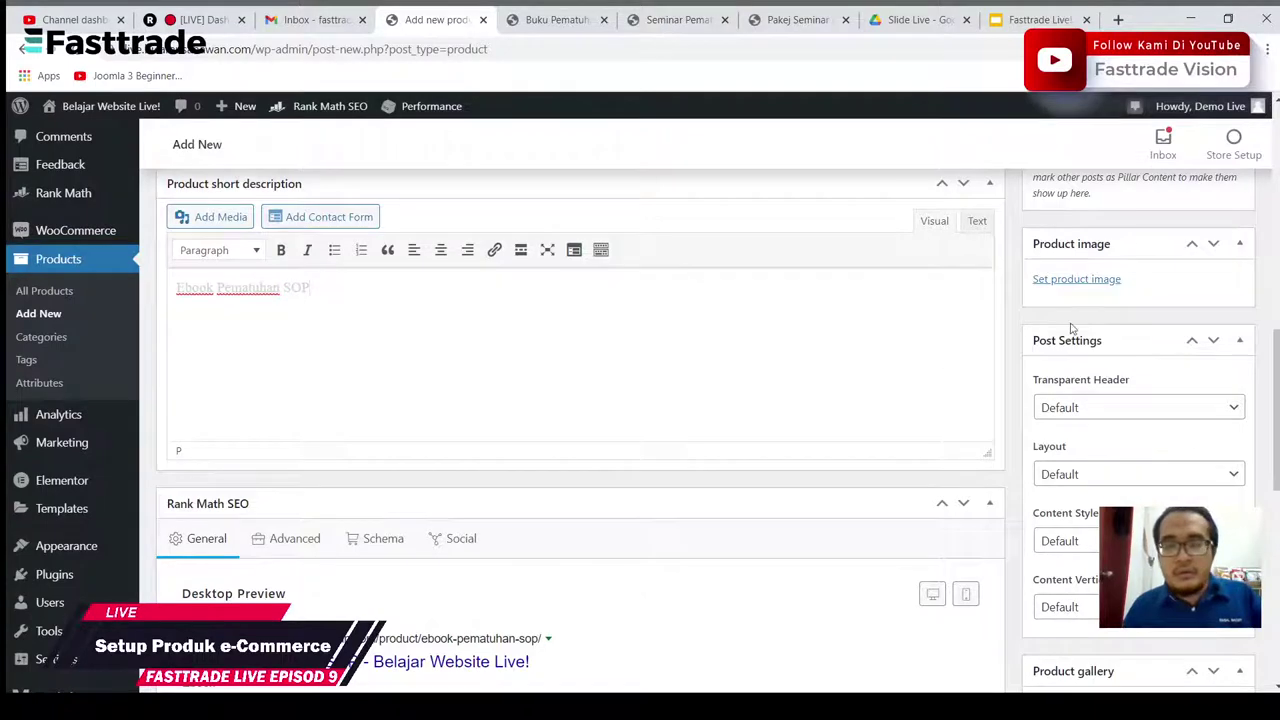
Step: Create a new product category named "Ebook" and assign it to the product
{"action": "scroll", "coordinate": [1075, 325], "scroll_direction": "up", "scroll_amount": 10}
{"action": "scroll", "coordinate": [1070, 350], "scroll_direction": "down", "scroll_amount": 1}
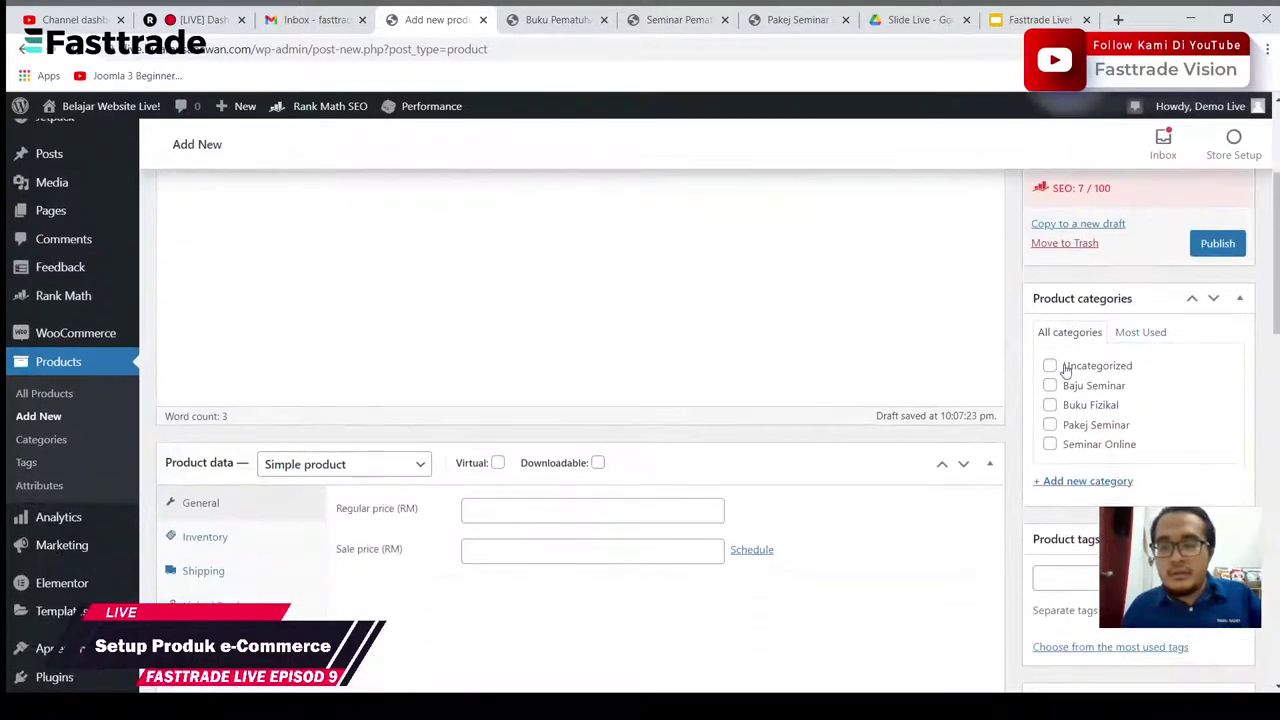
{"action": "left_click", "coordinate": [1062, 481]}
{"action": "type", "text": "Ebook"}
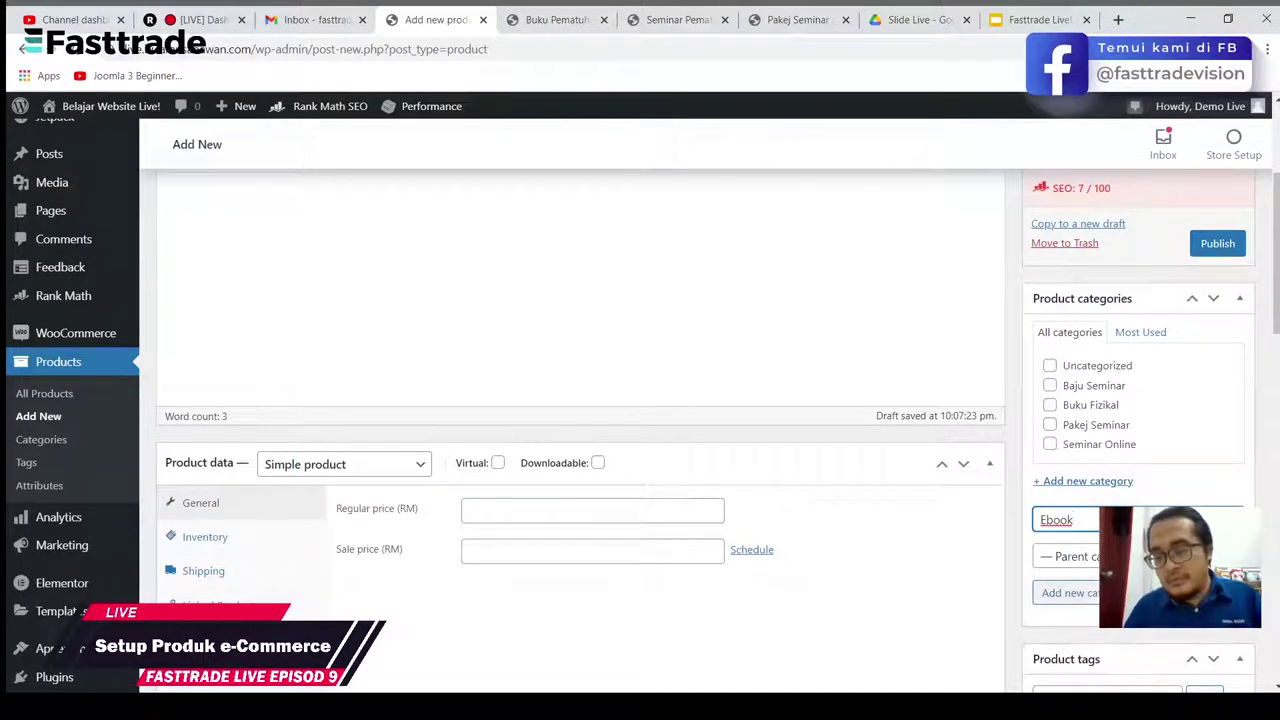
{"action": "key", "text": "Return"}
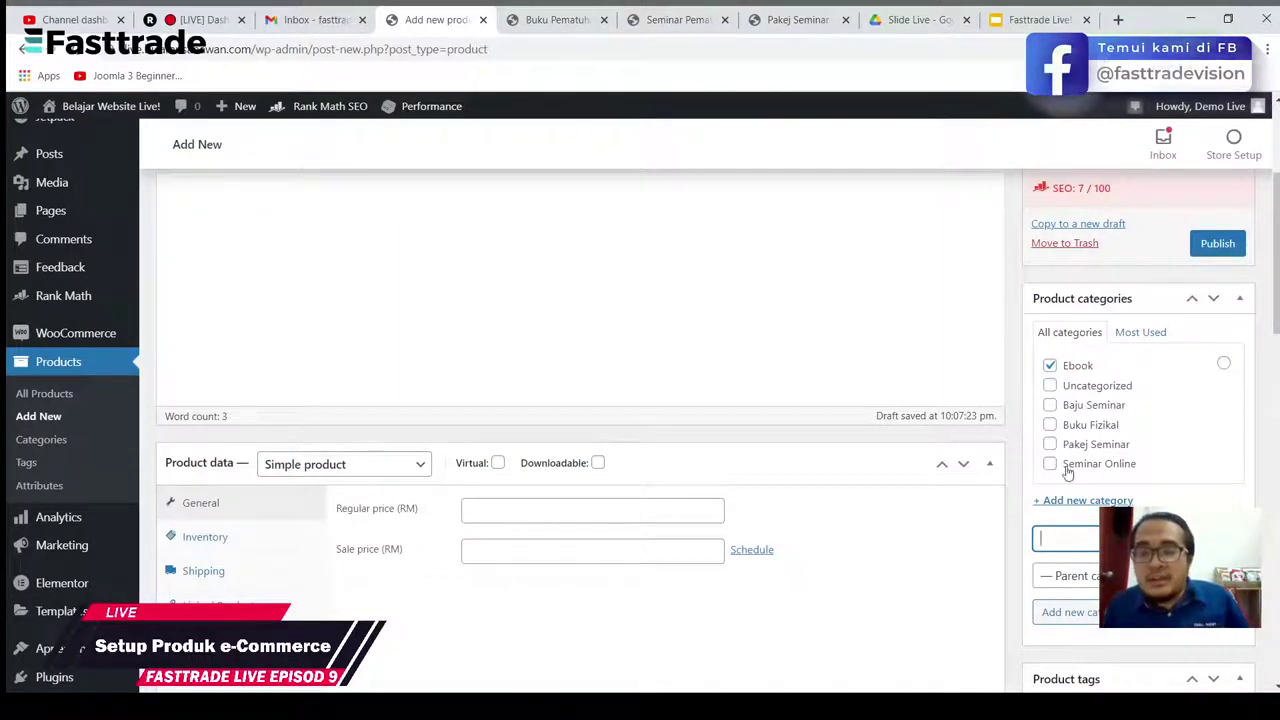
Step: Add the product tag "ebook"
{"action": "scroll", "coordinate": [1090, 498], "scroll_direction": "down", "scroll_amount": 3}
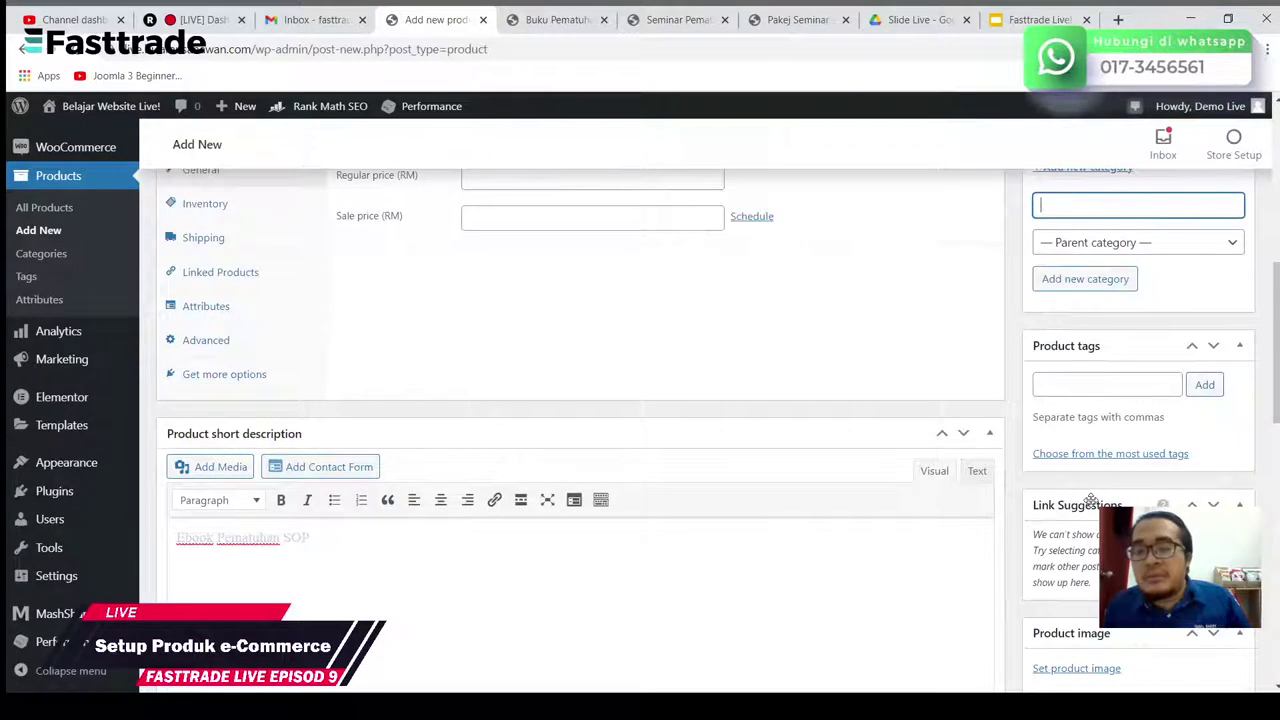
{"action": "left_click", "coordinate": [1084, 385]}
{"action": "type", "text": "ebo"}
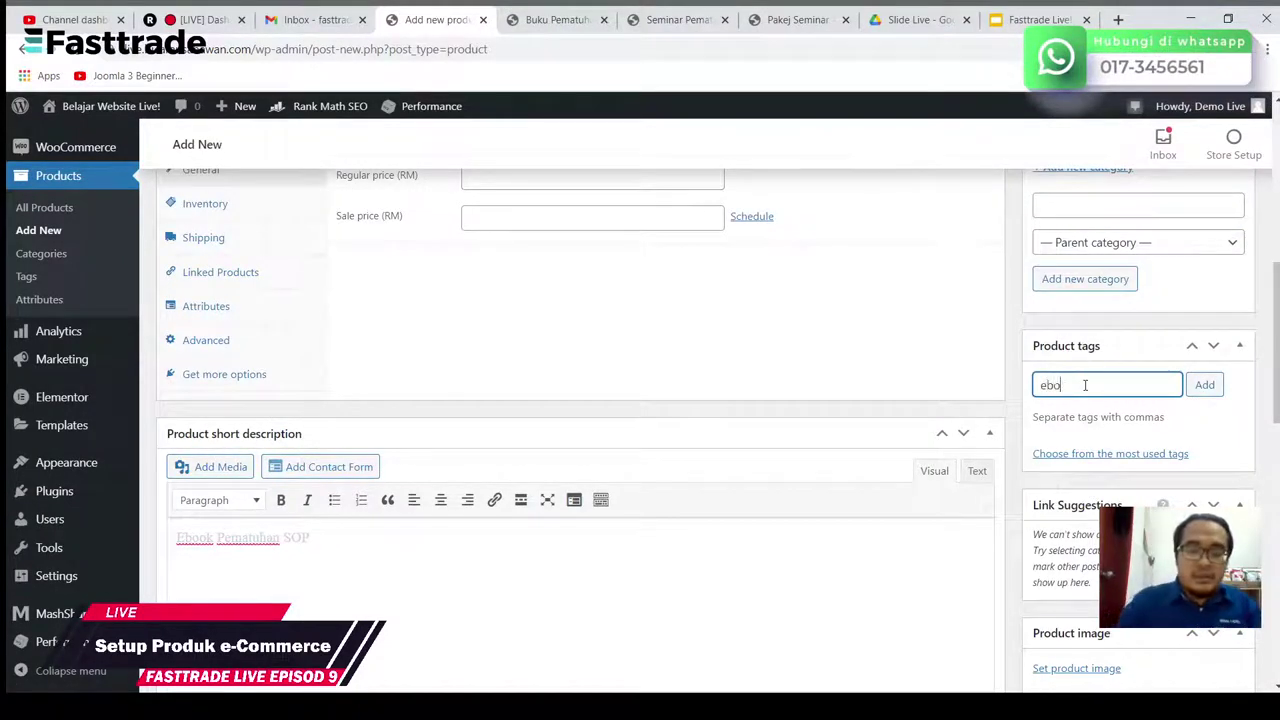
{"action": "type", "text": "ok"}
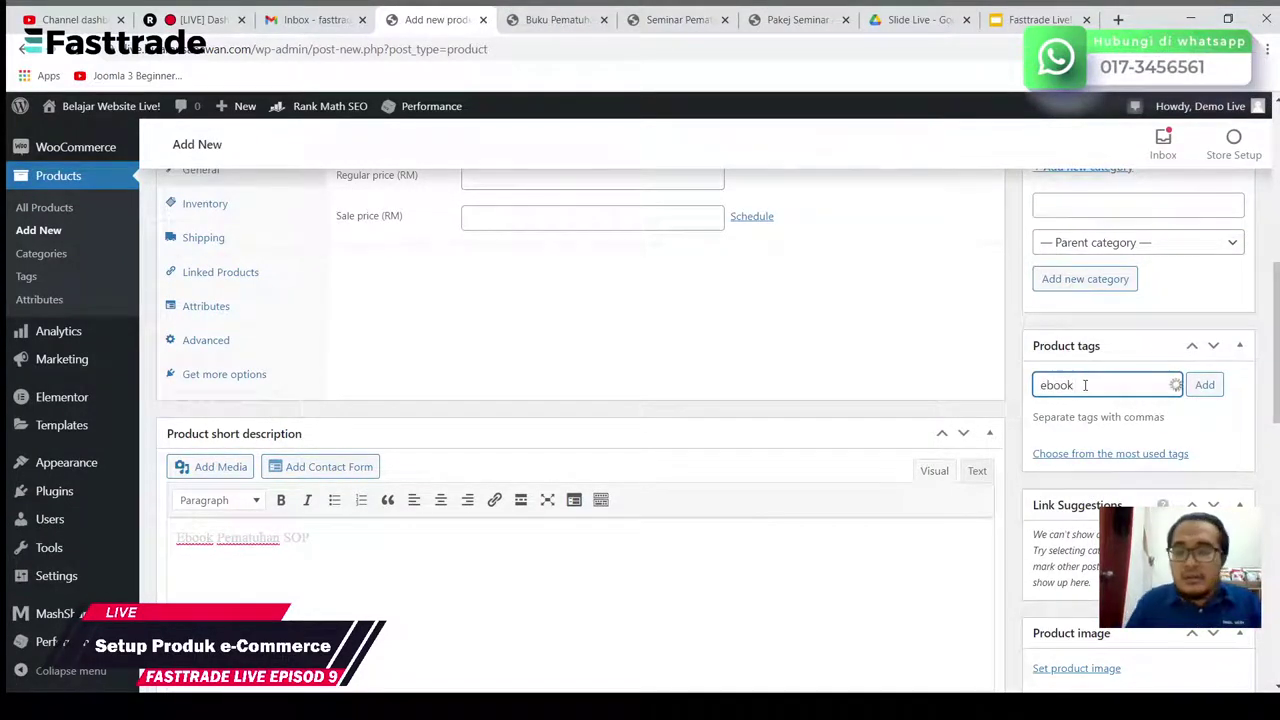
{"action": "left_click", "coordinate": [1205, 385]}
Step: Set the product image to the media library photo of a paper with a green line chart
{"action": "scroll", "coordinate": [1206, 500], "scroll_direction": "down", "scroll_amount": 2}
{"action": "left_click", "coordinate": [1066, 526]}
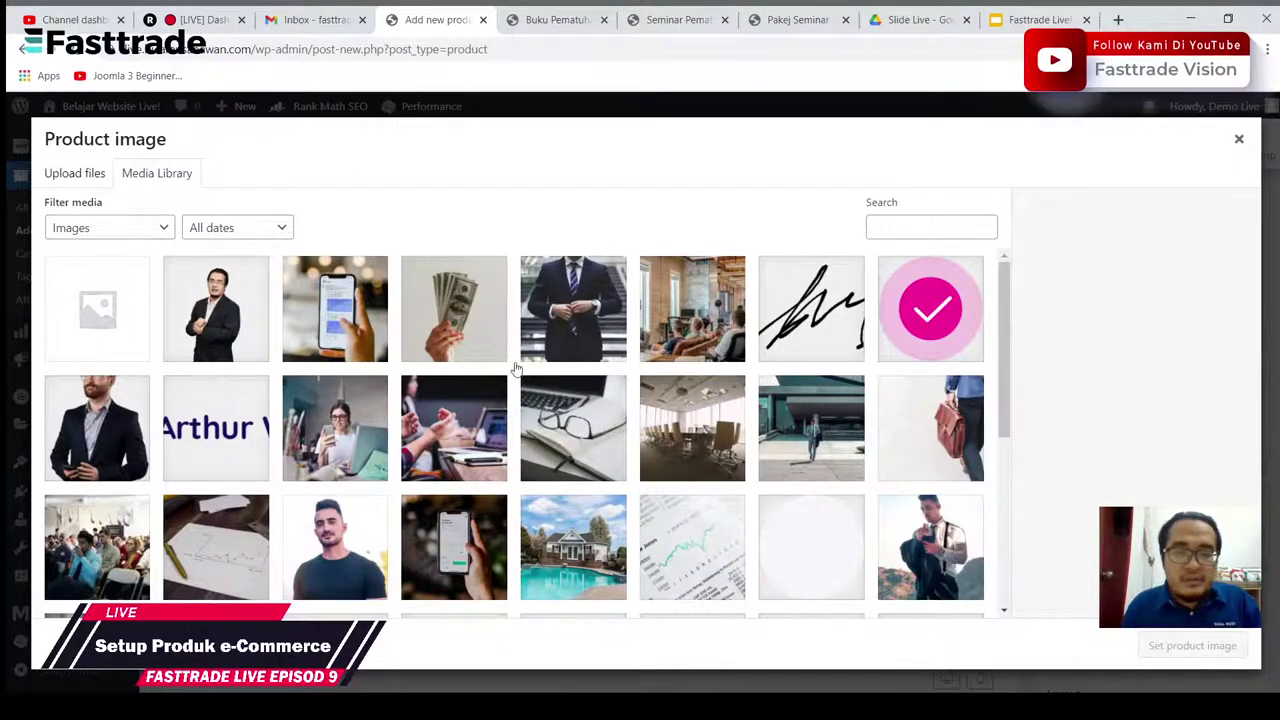
{"action": "left_click", "coordinate": [668, 544]}
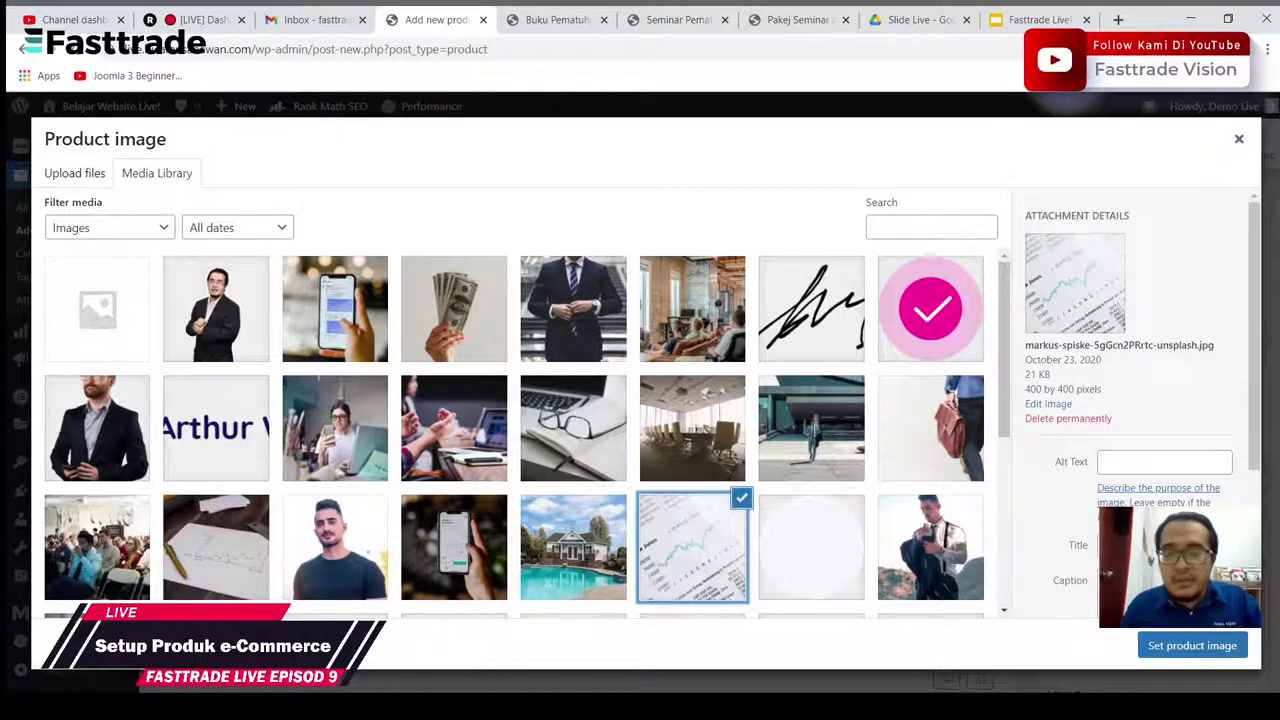
{"action": "left_click", "coordinate": [1148, 647]}
Step: Change the product type to External/Affiliate product
{"action": "scroll", "coordinate": [901, 440], "scroll_direction": "up", "scroll_amount": 3}
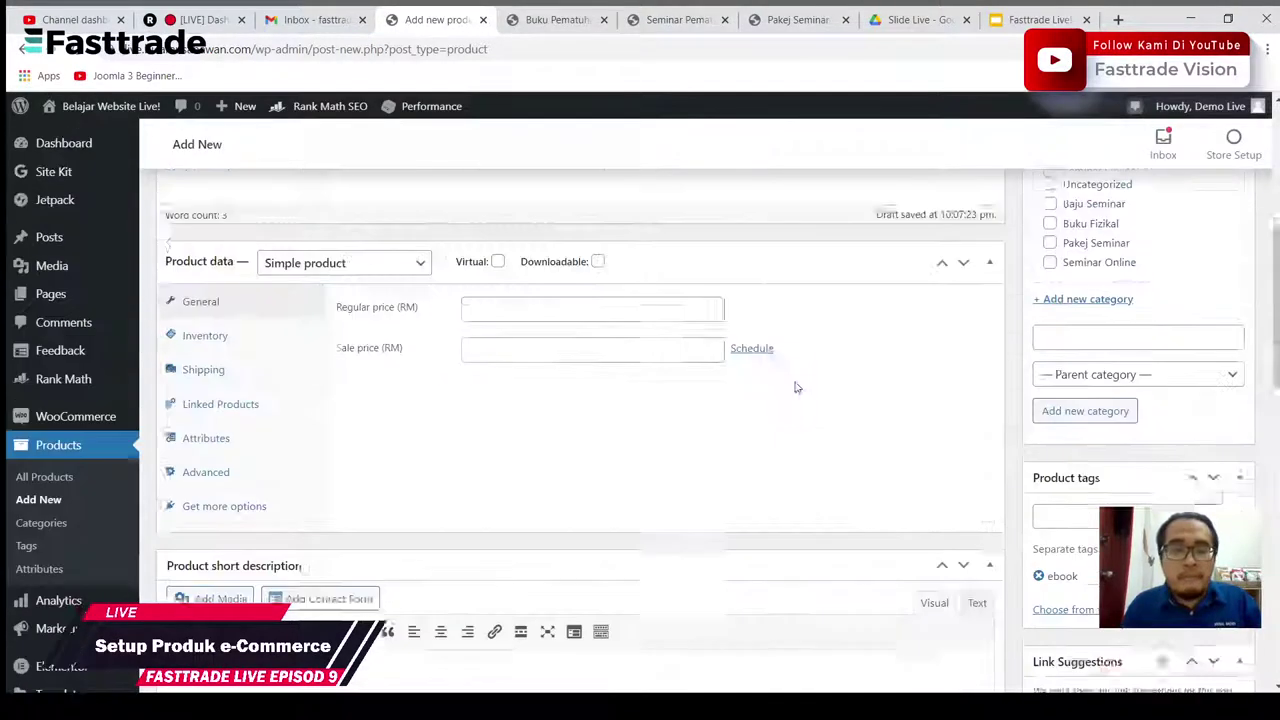
{"action": "left_click", "coordinate": [303, 305]}
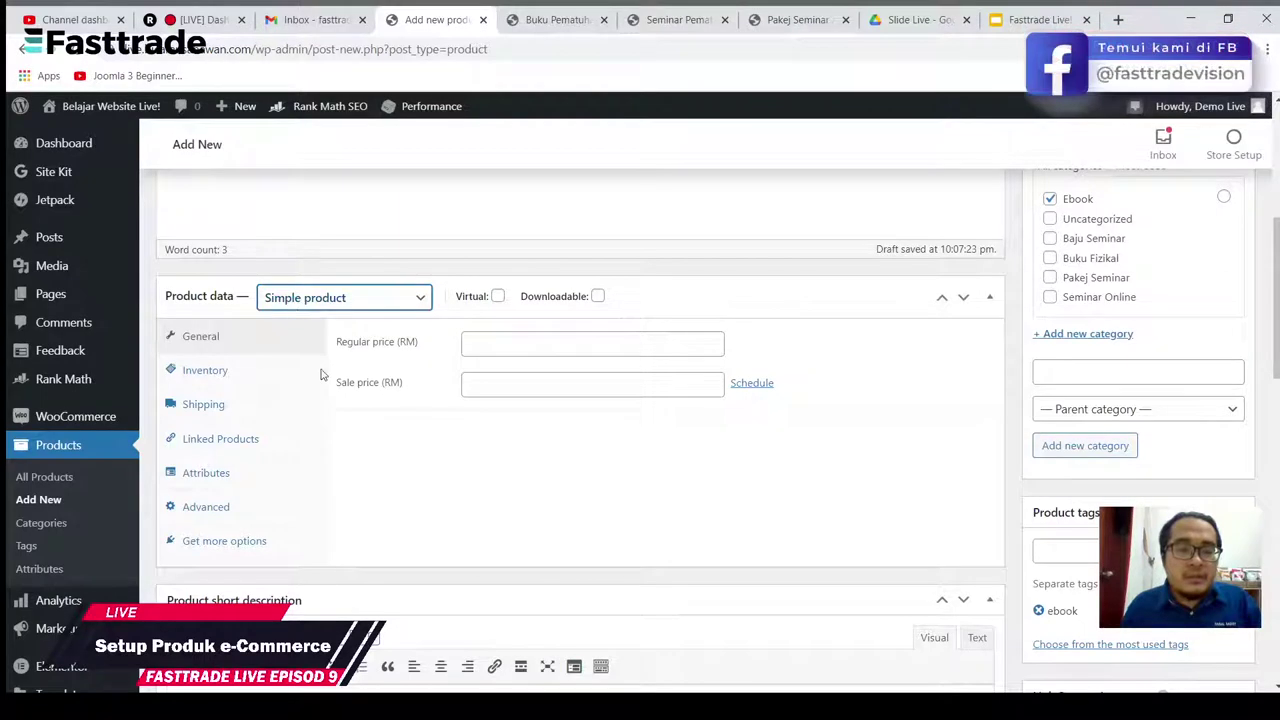
{"action": "left_click", "coordinate": [331, 380]}
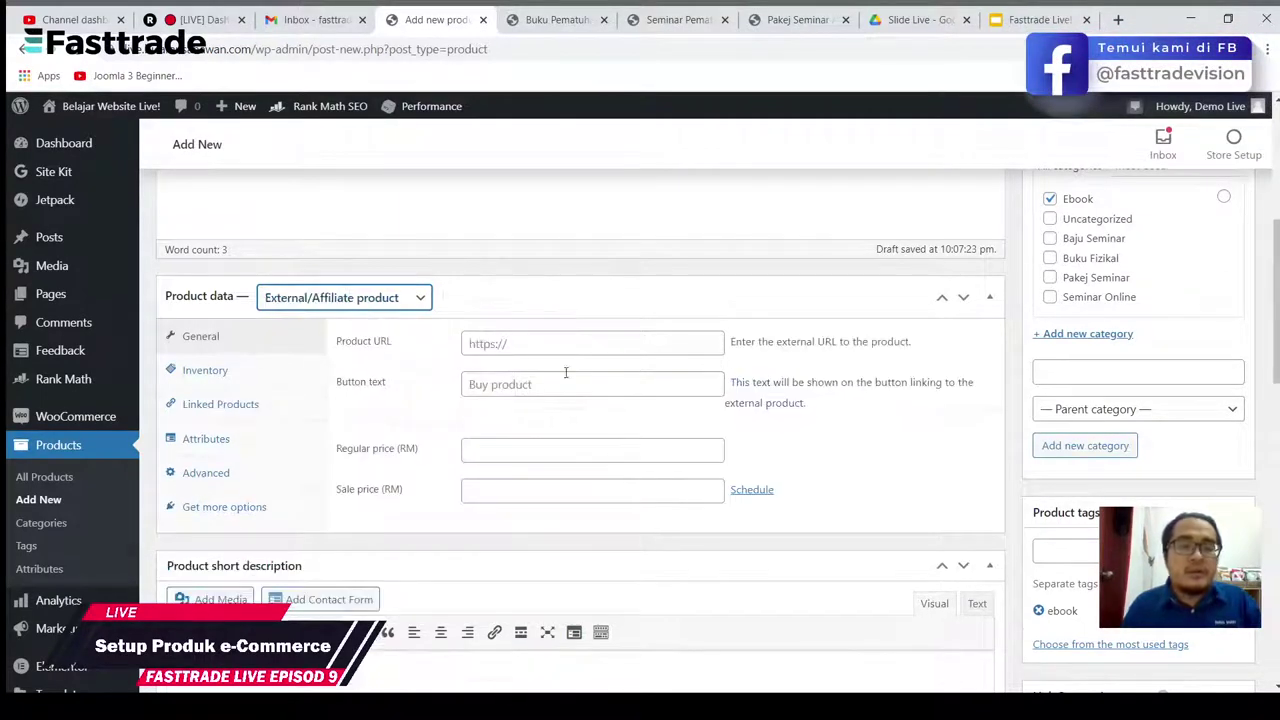
{"action": "left_click", "coordinate": [483, 364]}
{"action": "left_click", "coordinate": [483, 352]}
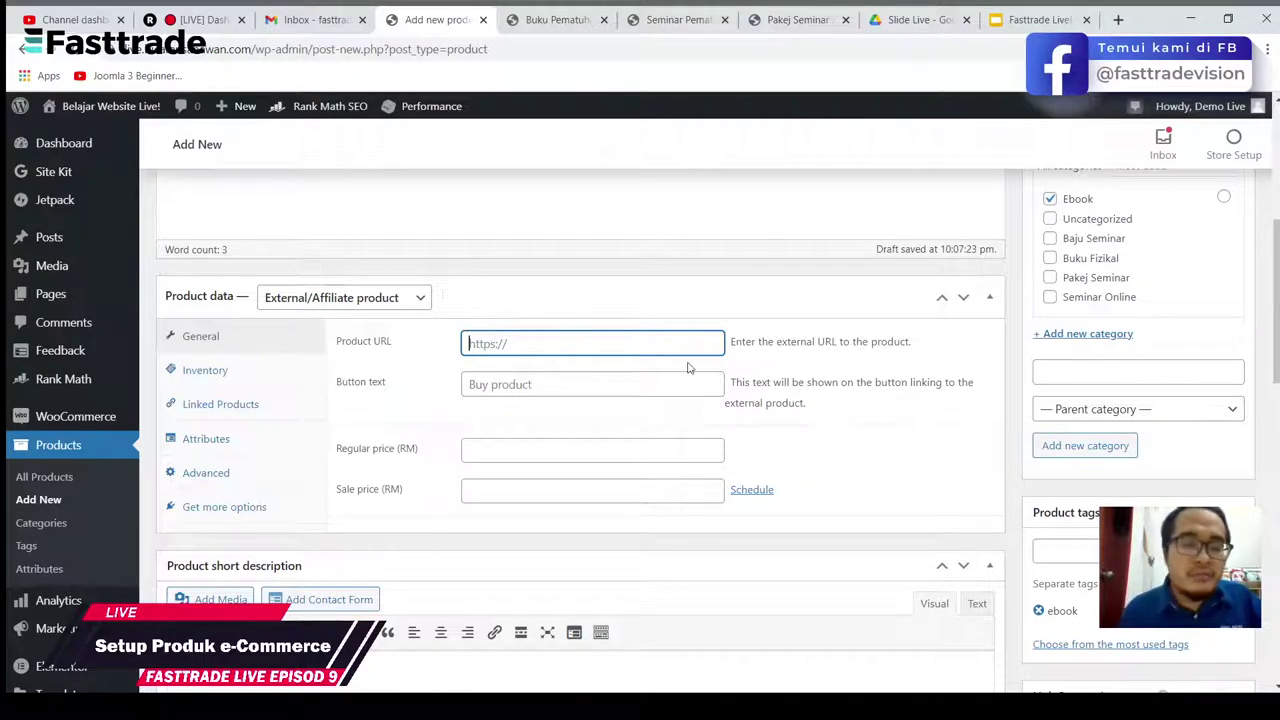
{"action": "type", "text": "https"}
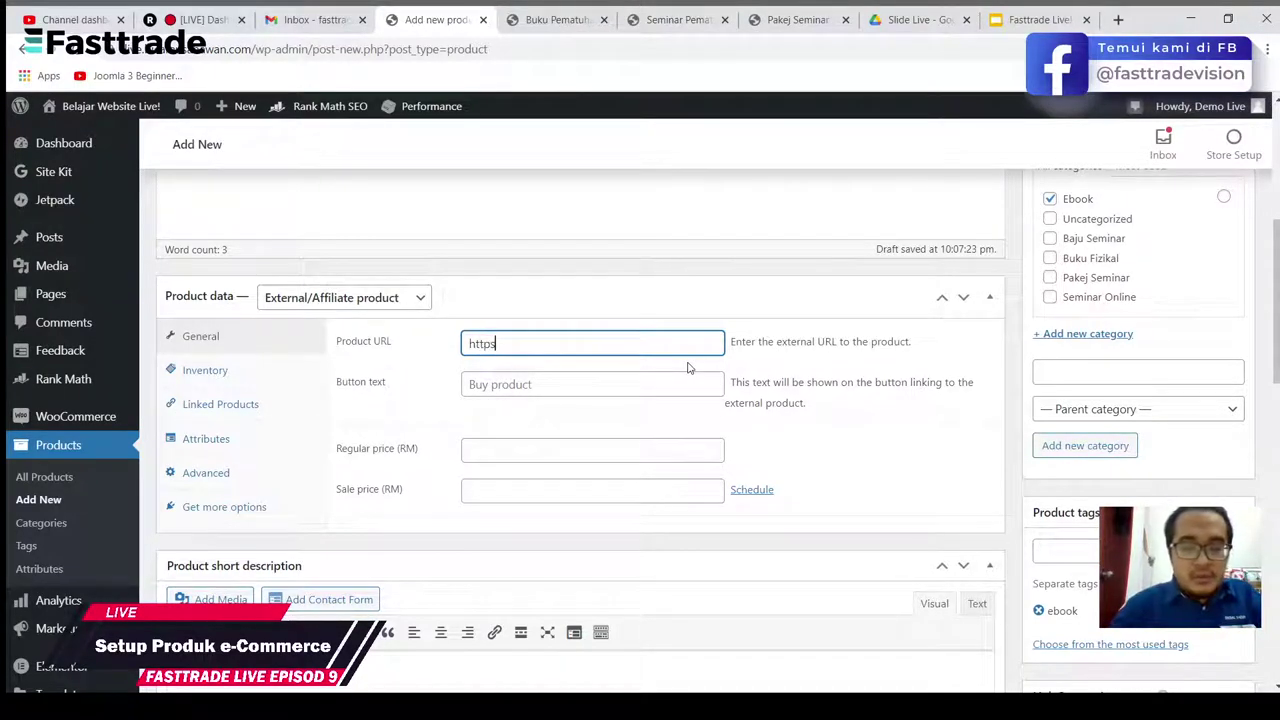
{"action": "type", "text": ":"}
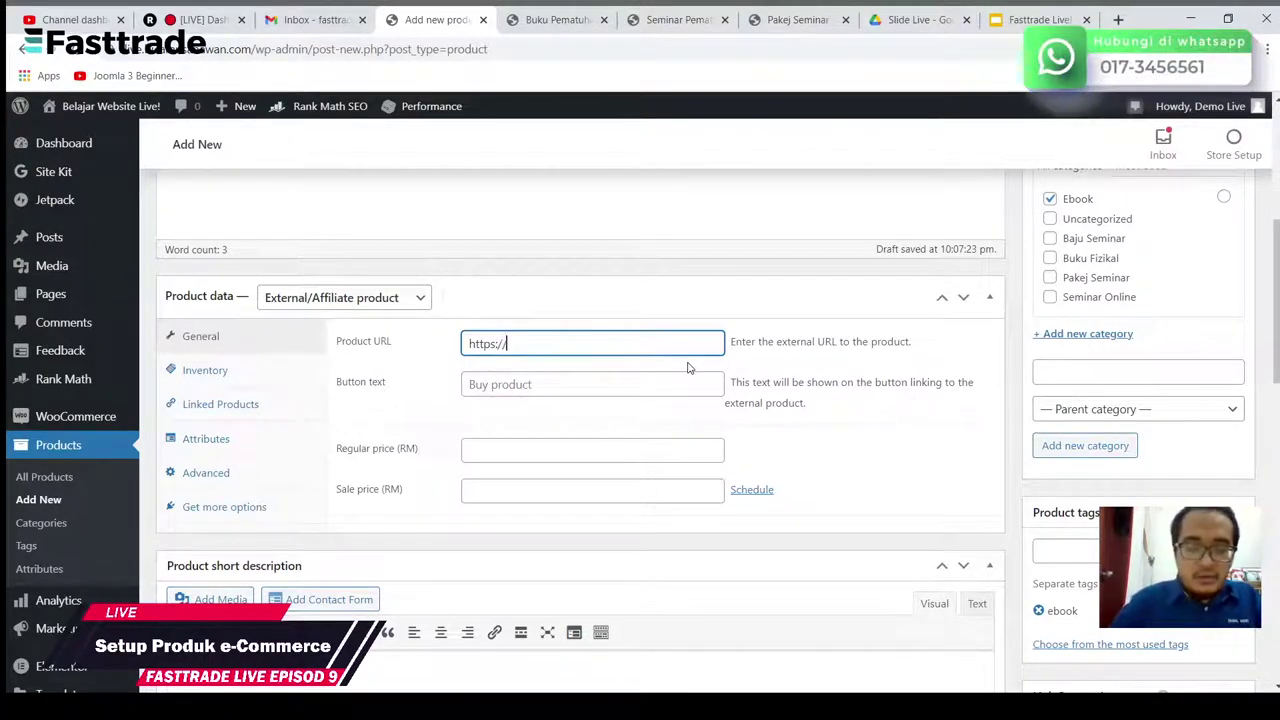
{"action": "type", "text": "//google"}
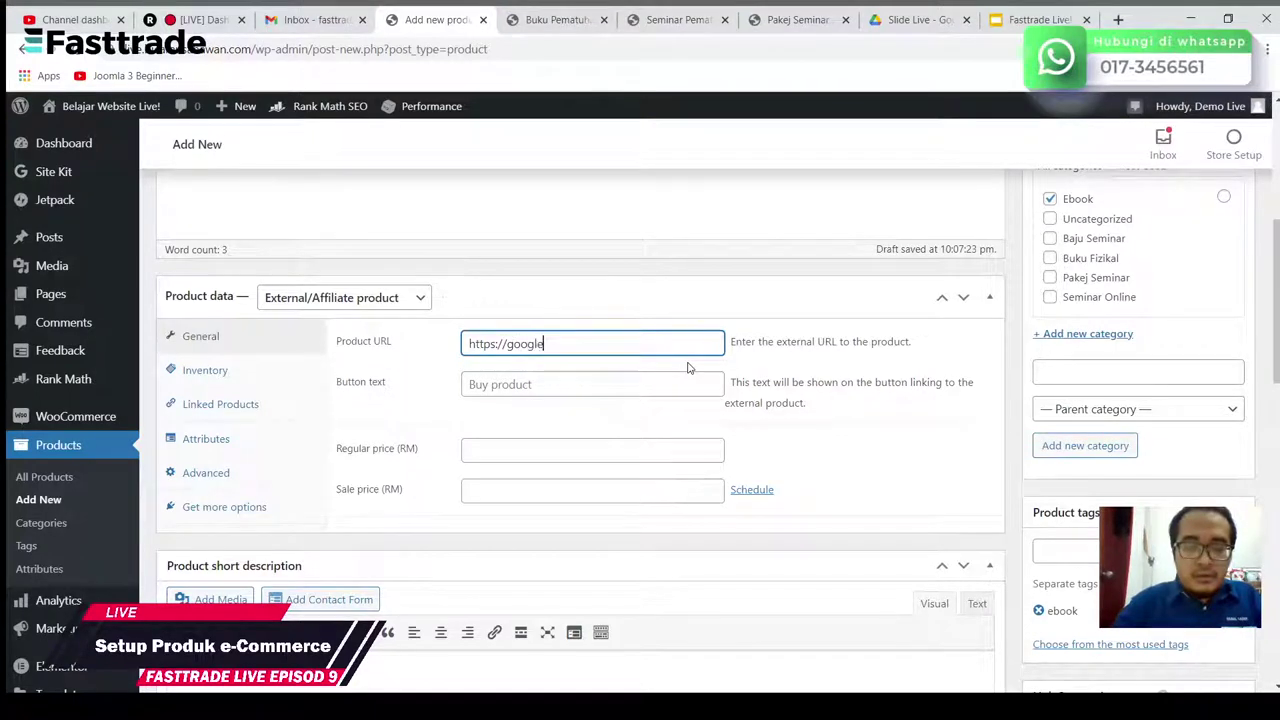
{"action": "type", "text": ".com"}
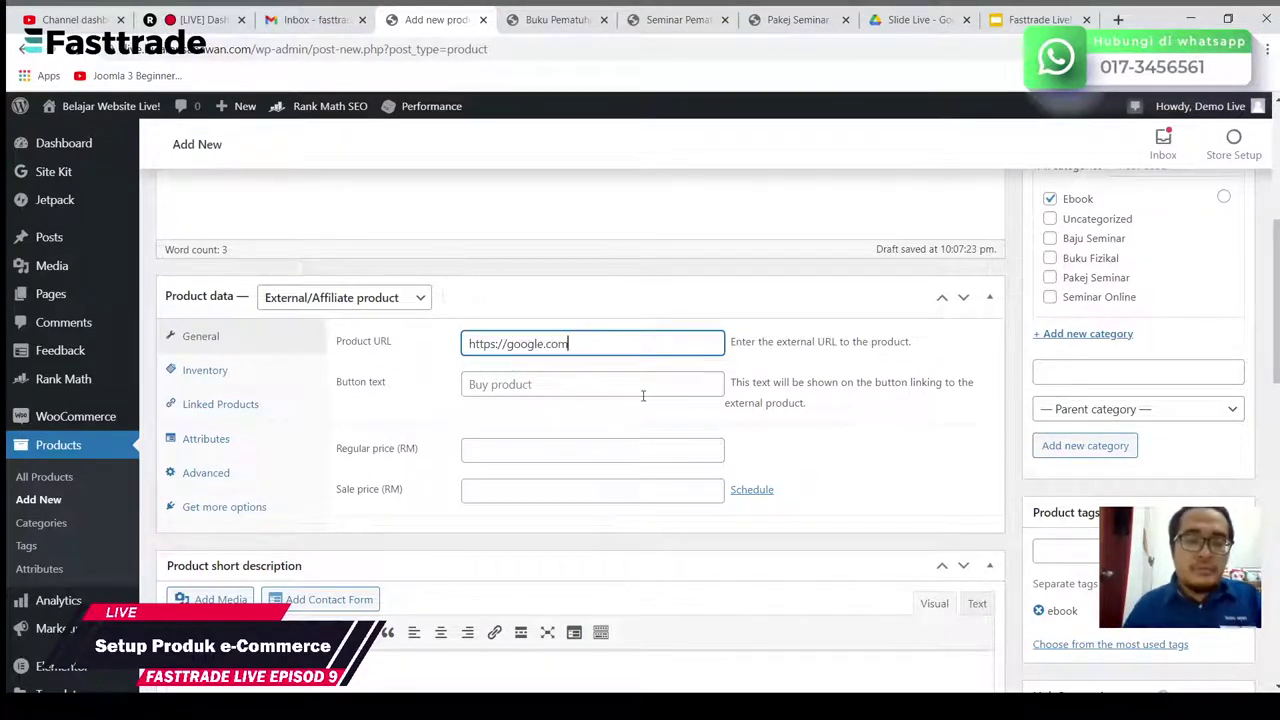
{"action": "left_click", "coordinate": [630, 387]}
{"action": "type", "text": "Be"}
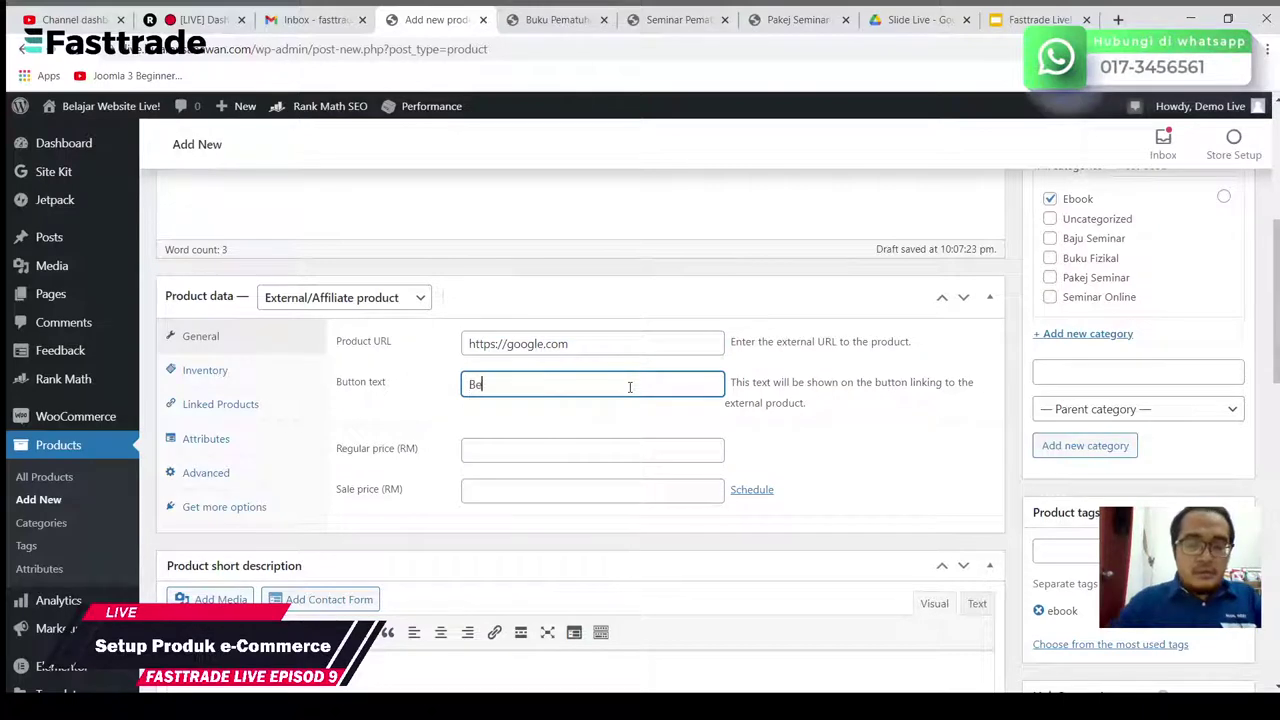
{"action": "type", "text": "li Sekarang"}
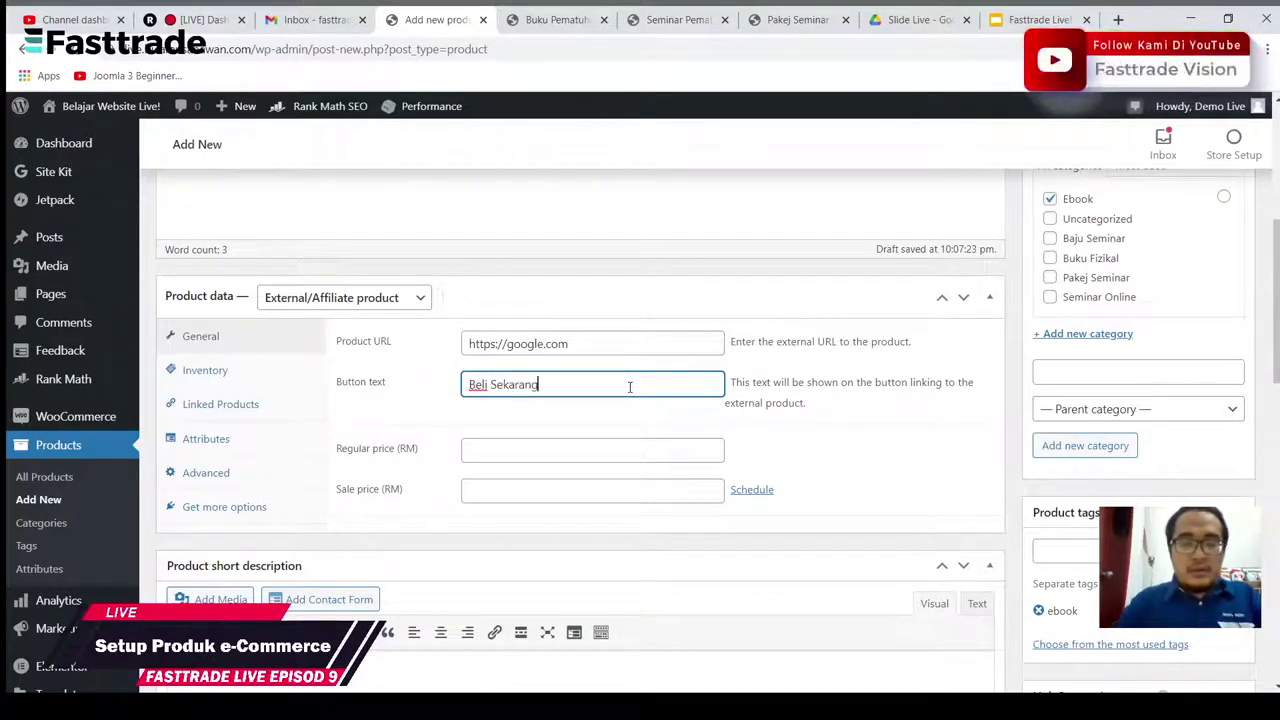
{"action": "type", "text": "!"}
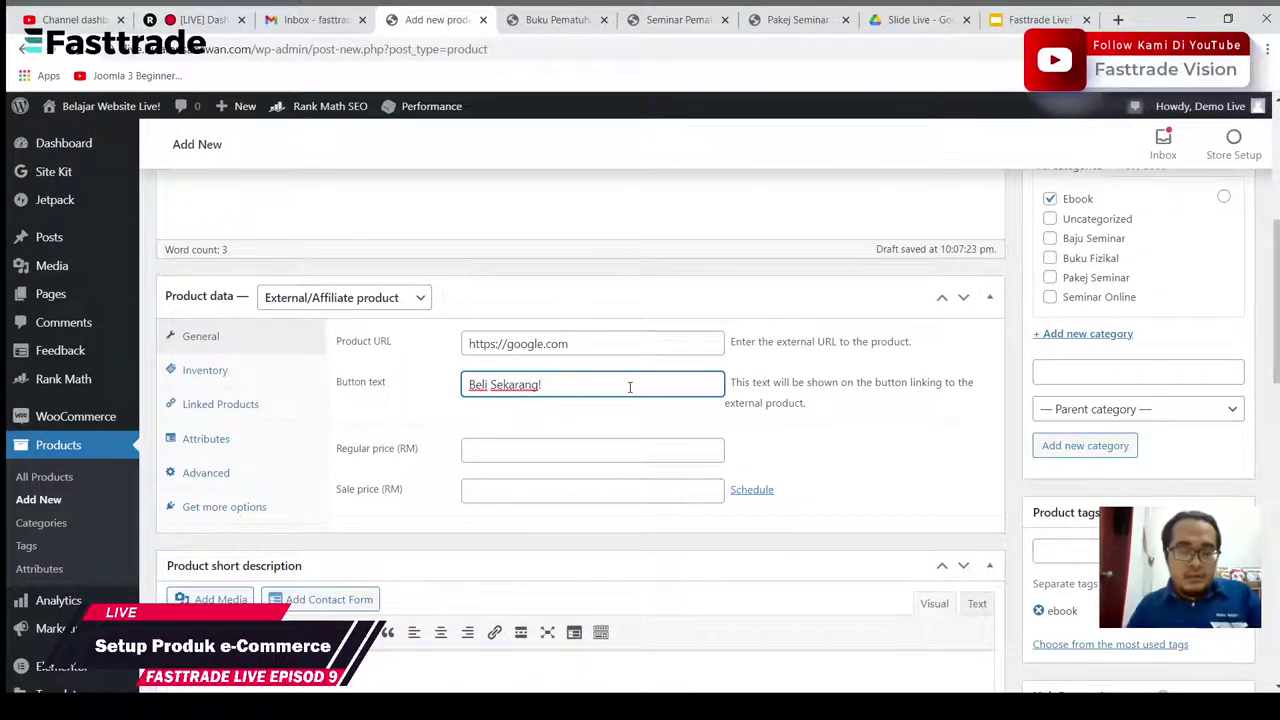
Step: Set the regular price to RM 100 and the sale price to RM 50
{"action": "left_click", "coordinate": [530, 451]}
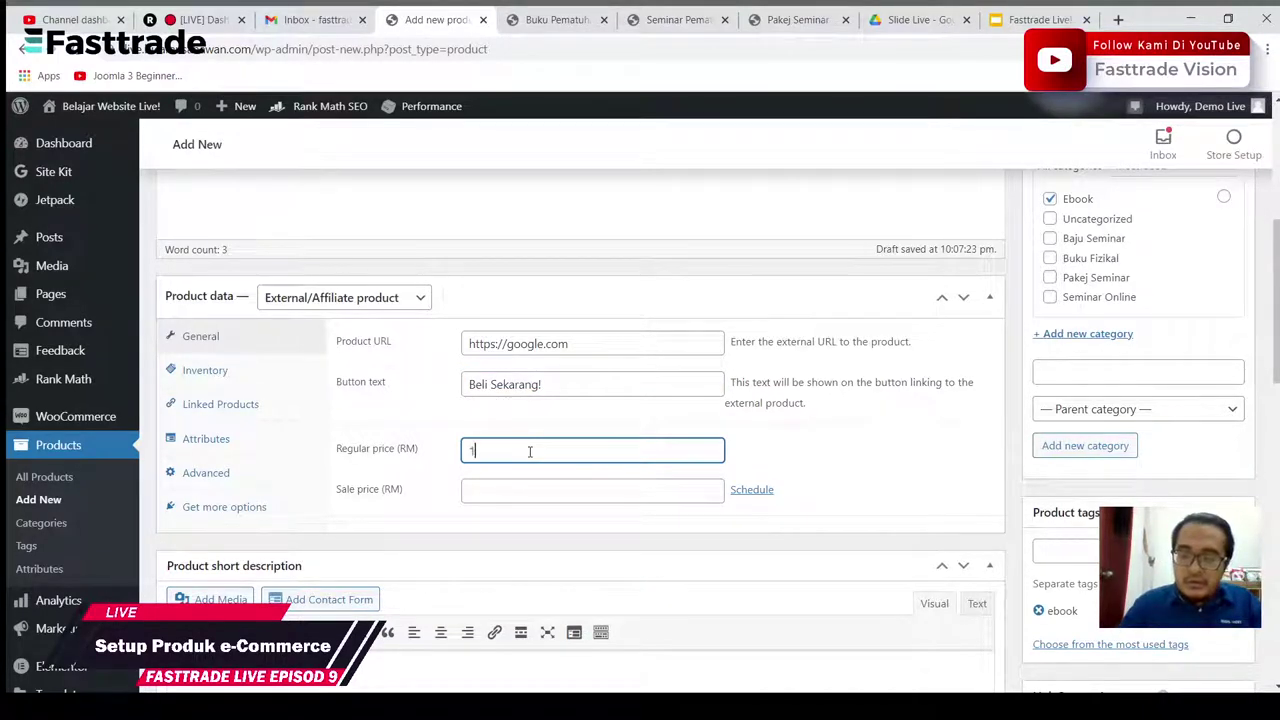
{"action": "left_click", "coordinate": [531, 492]}
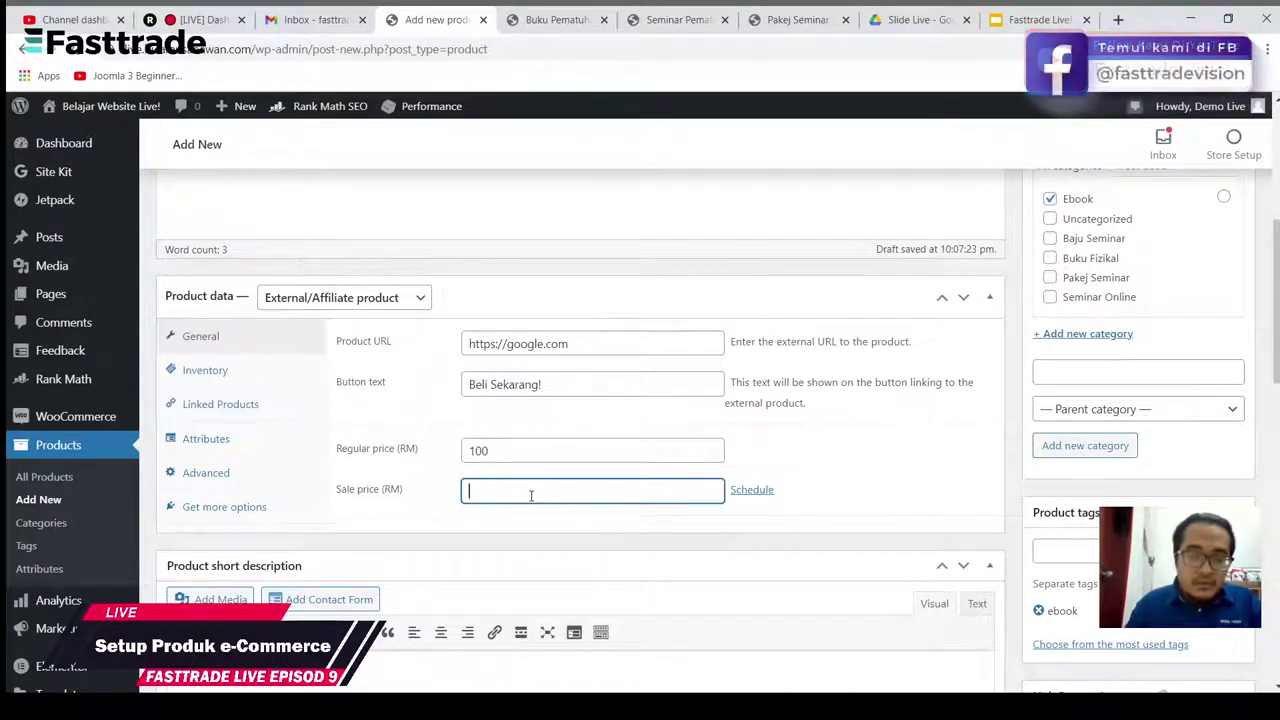
{"action": "type", "text": "50"}
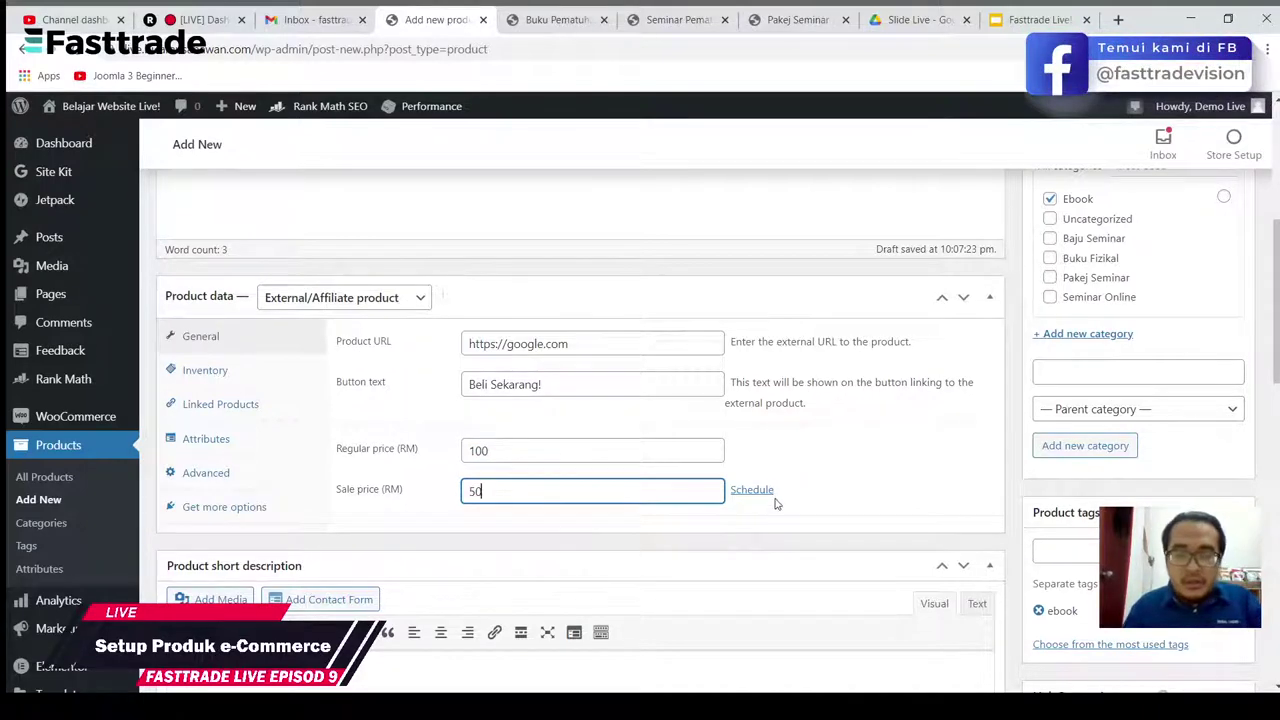
Step: Schedule the sale price to run from 2021-03-18 to 2021-03-31
{"action": "left_click", "coordinate": [760, 490]}
{"action": "scroll", "coordinate": [720, 465], "scroll_direction": "down", "scroll_amount": 2}
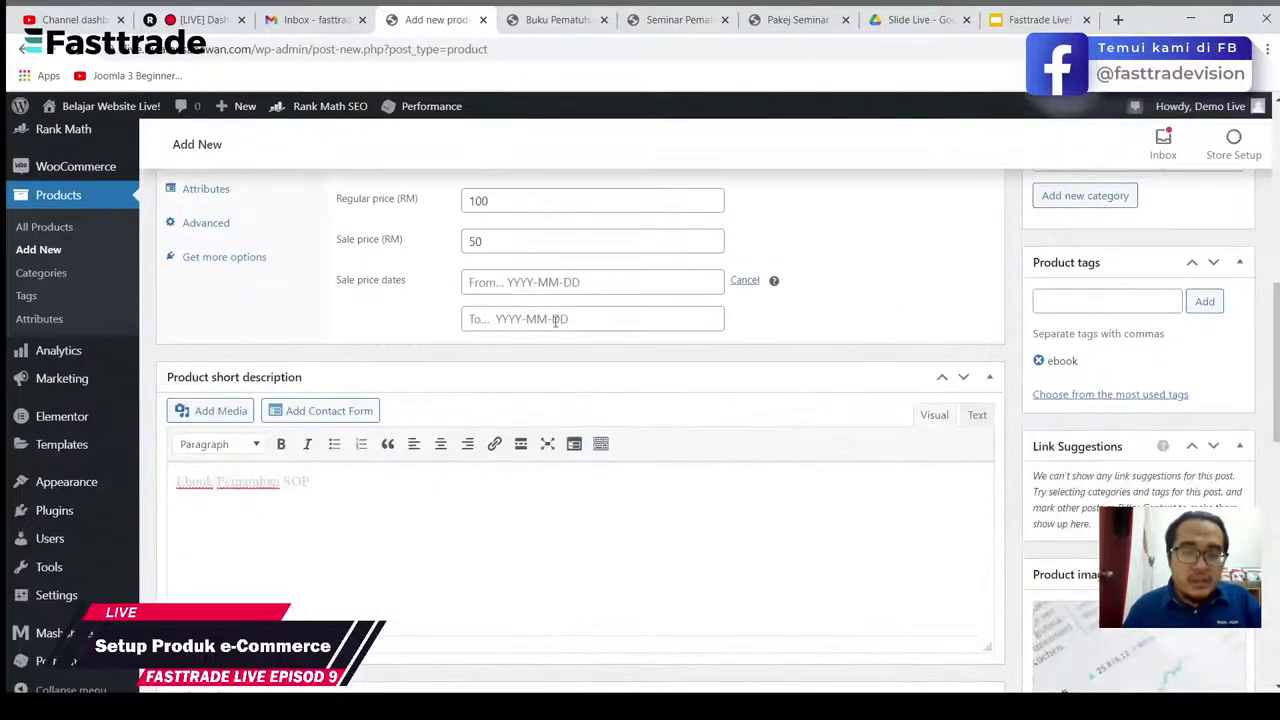
{"action": "left_click", "coordinate": [556, 281]}
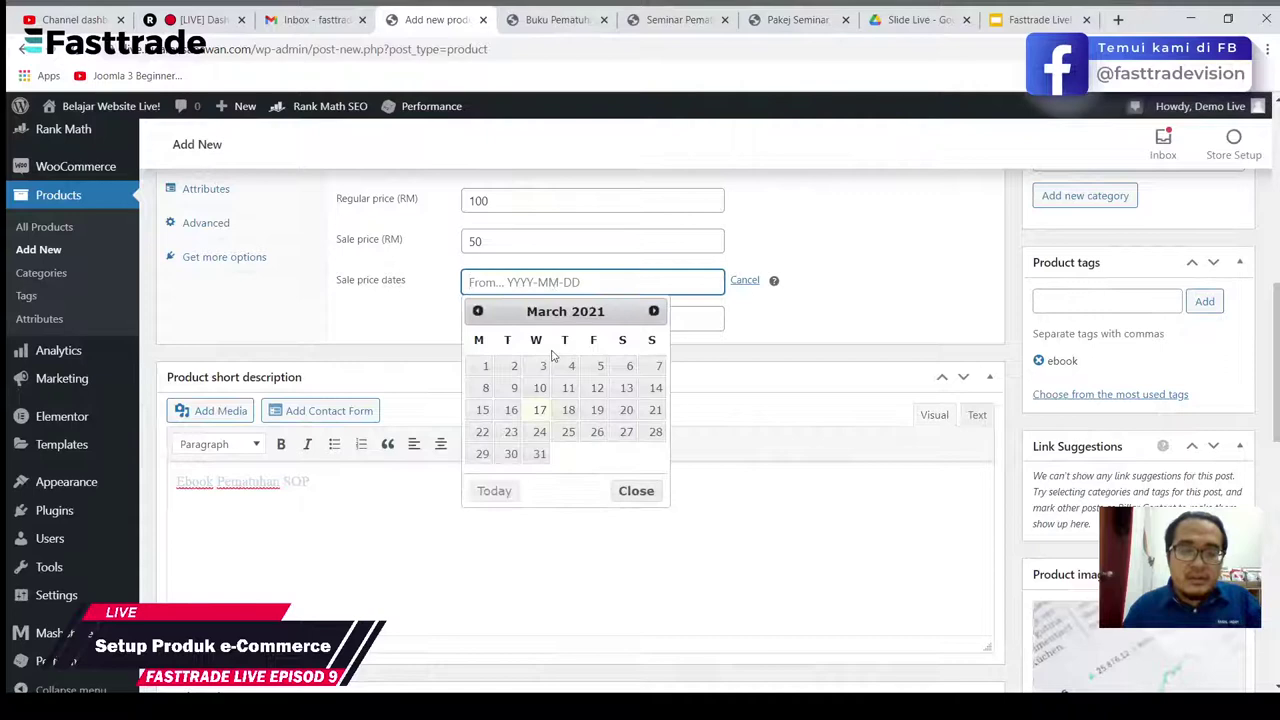
{"action": "left_click", "coordinate": [568, 409]}
{"action": "left_click", "coordinate": [591, 315]}
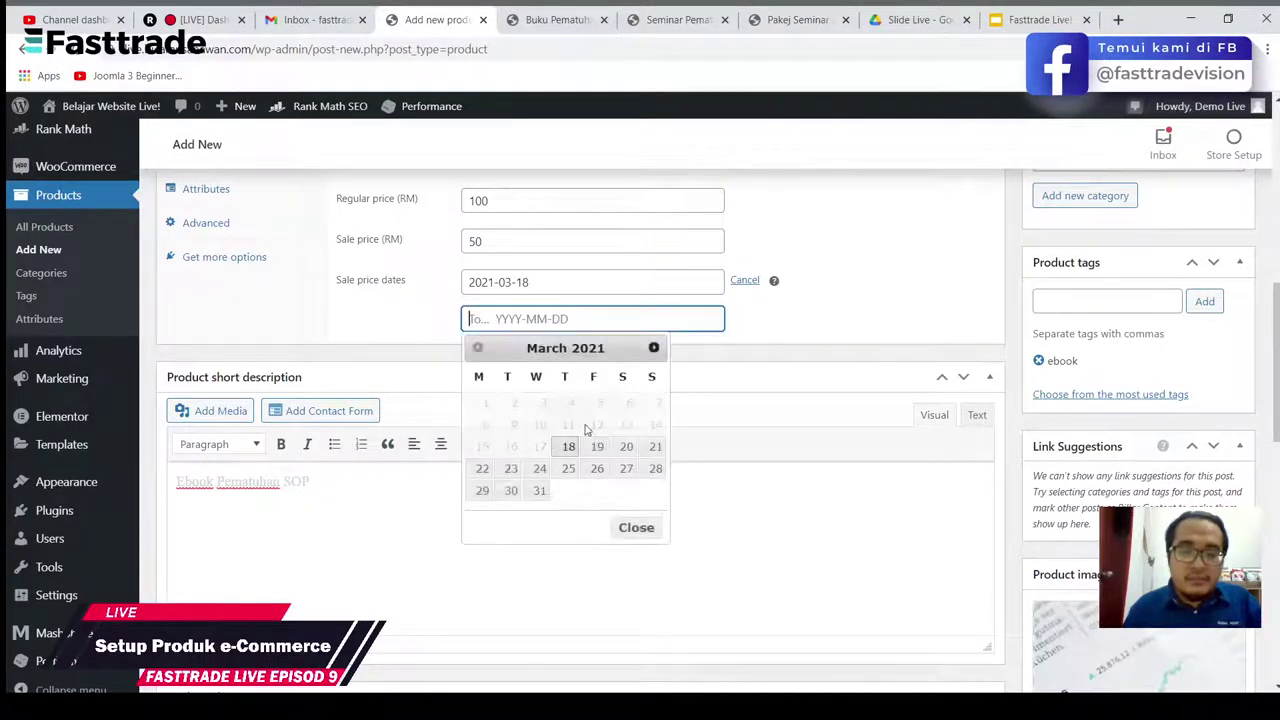
{"action": "left_click", "coordinate": [540, 495]}
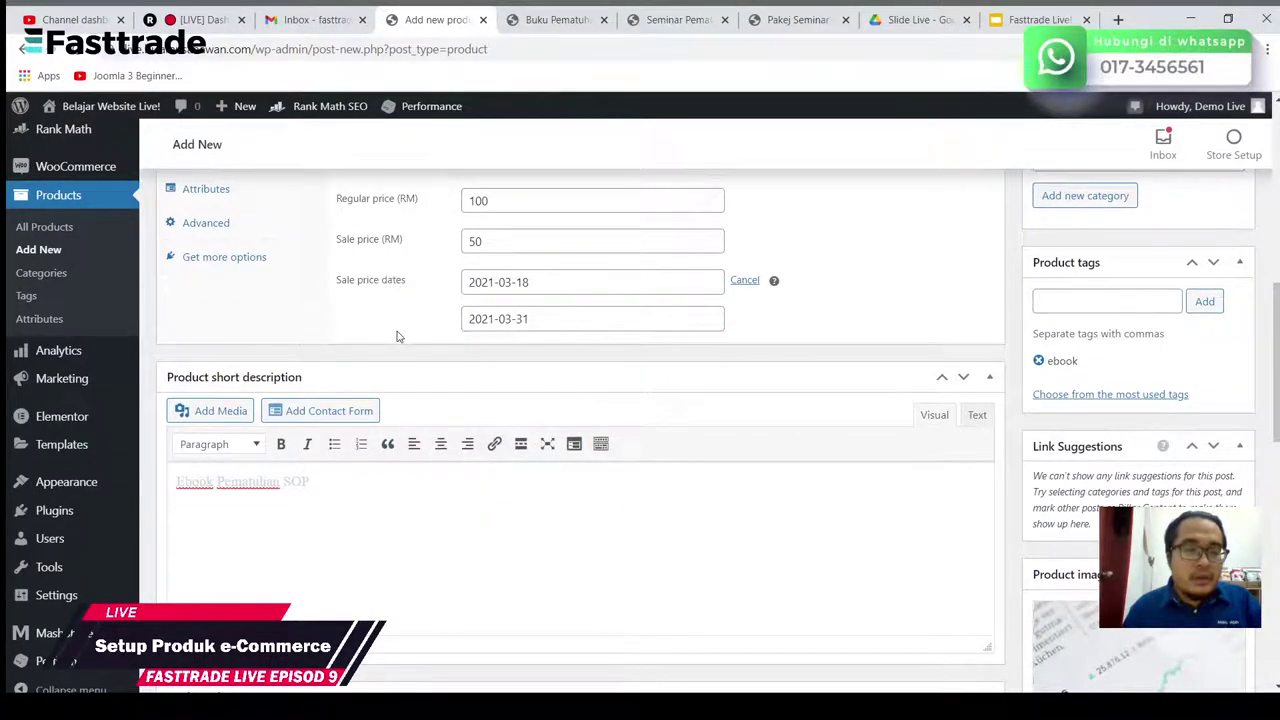
Step: Set the product's inventory SKU to EPS001
{"action": "scroll", "coordinate": [396, 336], "scroll_direction": "up", "scroll_amount": 3}
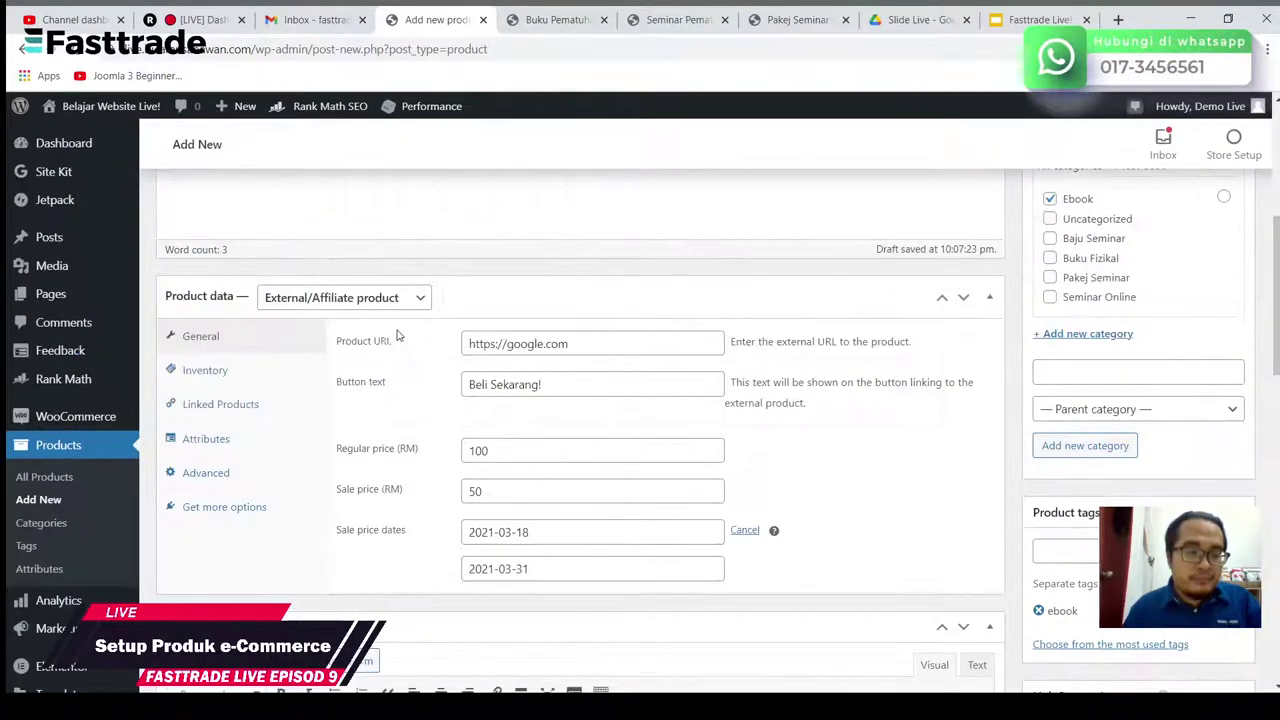
{"action": "left_click", "coordinate": [228, 380]}
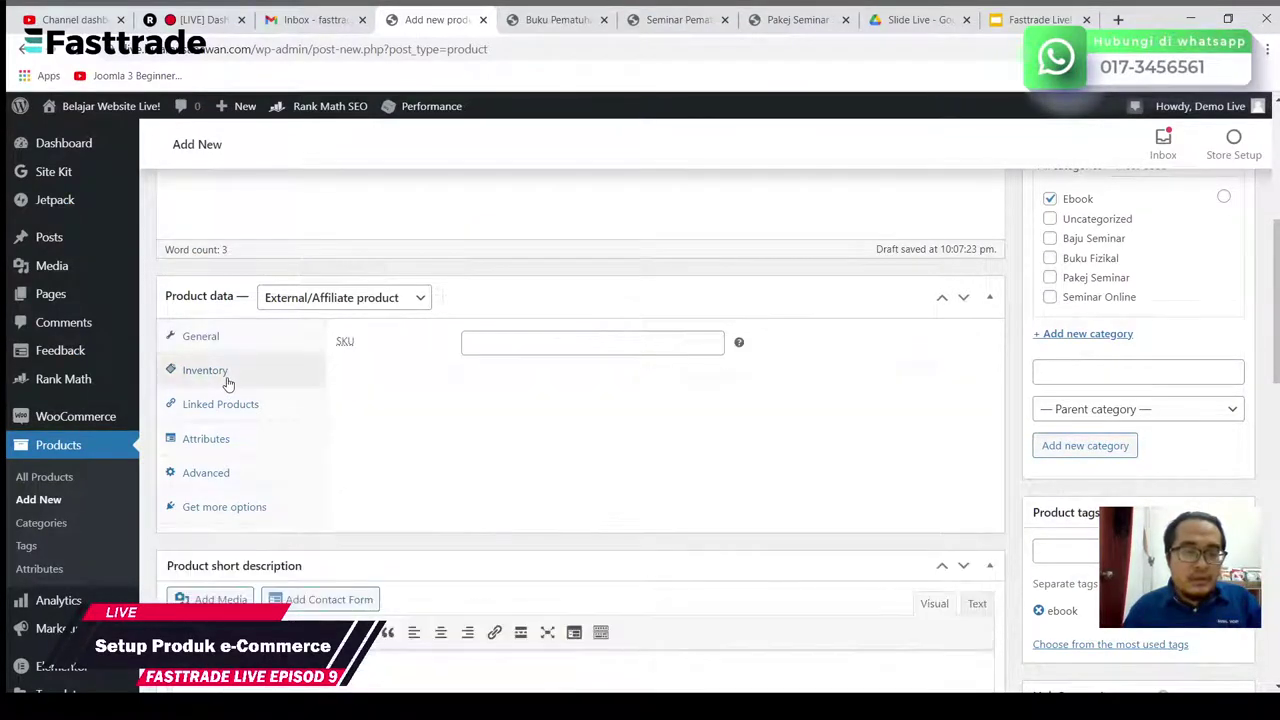
{"action": "left_click", "coordinate": [488, 346]}
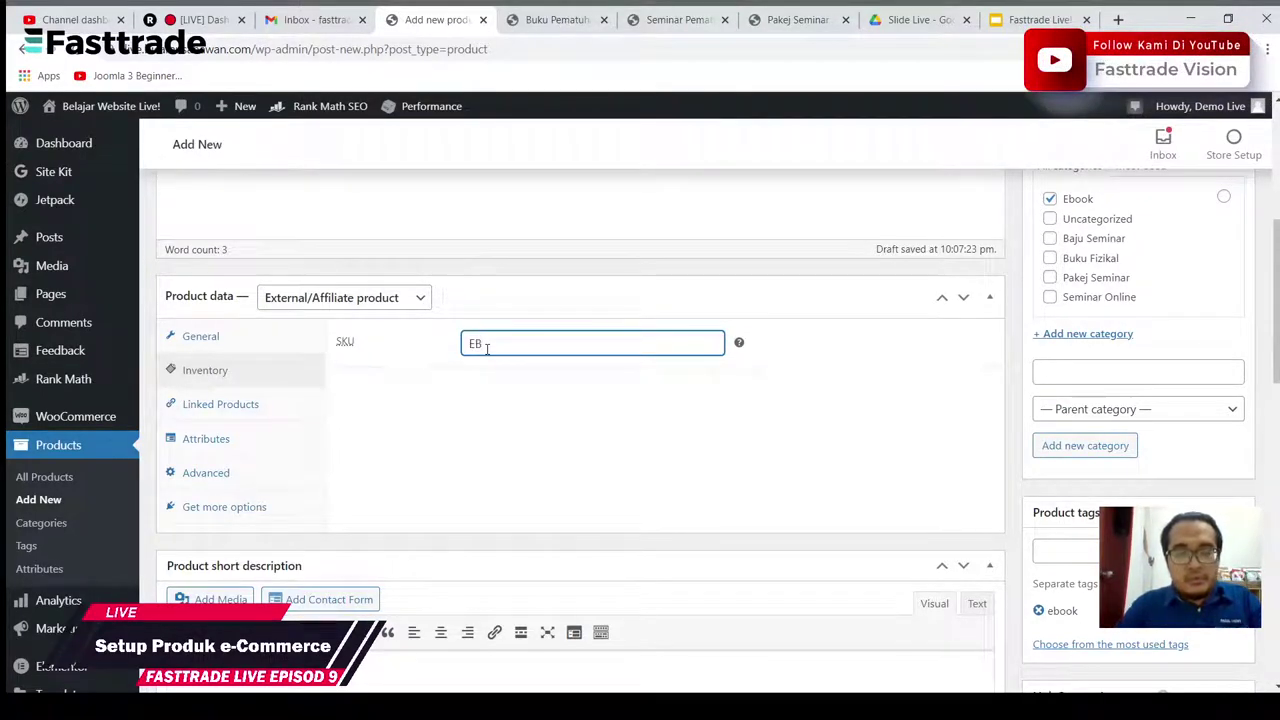
{"action": "key", "text": "BackSpace"}
{"action": "type", "text": "PS"}
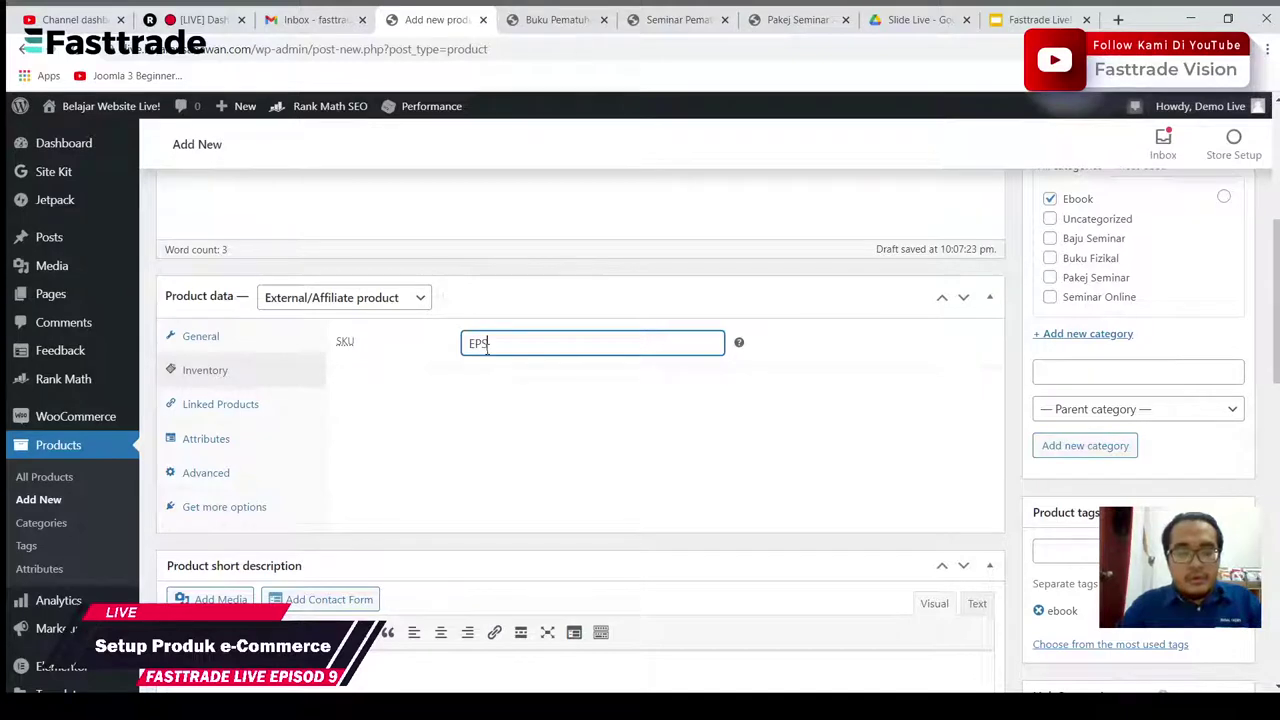
{"action": "type", "text": "00"}
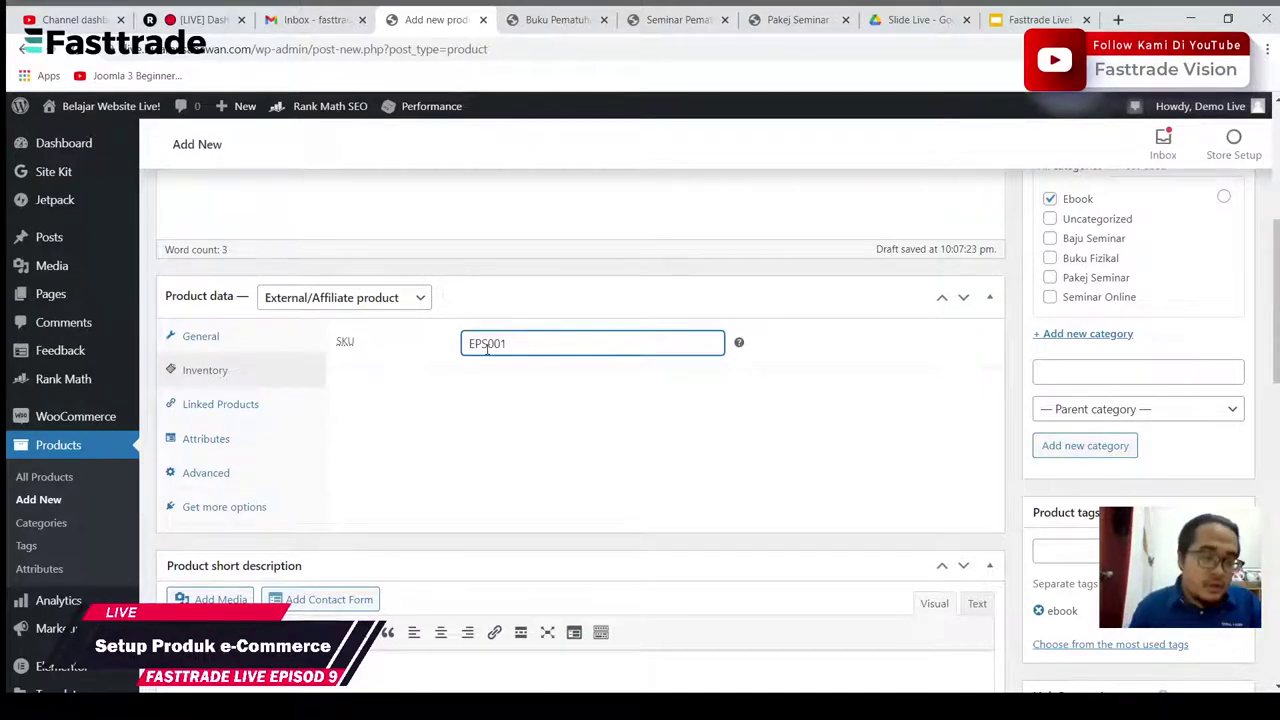
{"action": "type", "text": "1"}
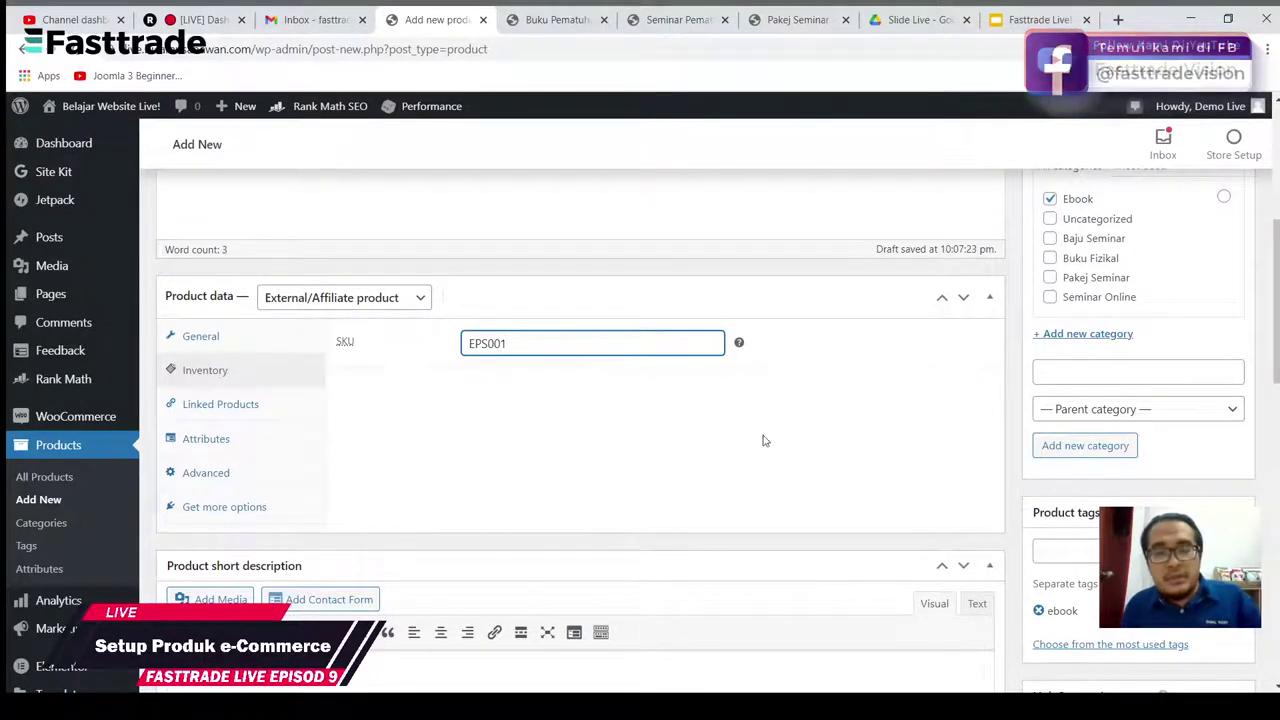
Step: Publish the Ebook Pematuhan SOP product
{"action": "scroll", "coordinate": [978, 456], "scroll_direction": "down", "scroll_amount": 3}
{"action": "scroll", "coordinate": [940, 497], "scroll_direction": "down", "scroll_amount": 2}
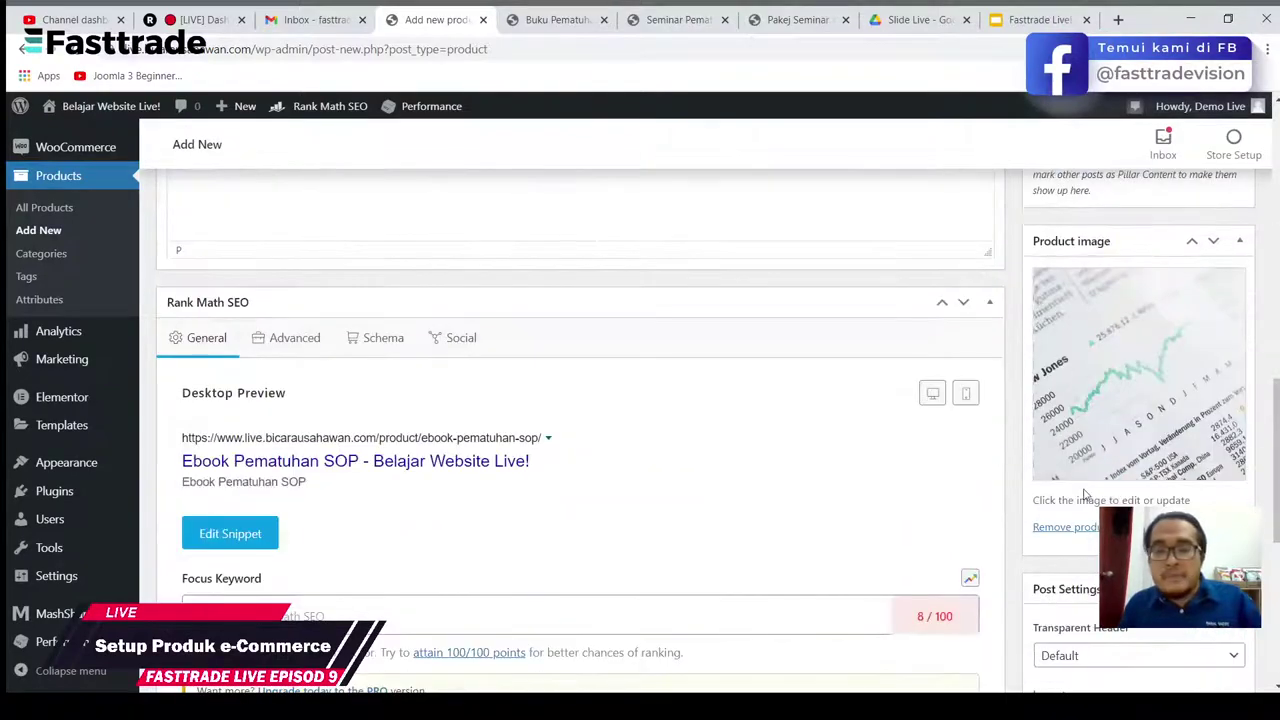
{"action": "scroll", "coordinate": [1085, 495], "scroll_direction": "up", "scroll_amount": 10}
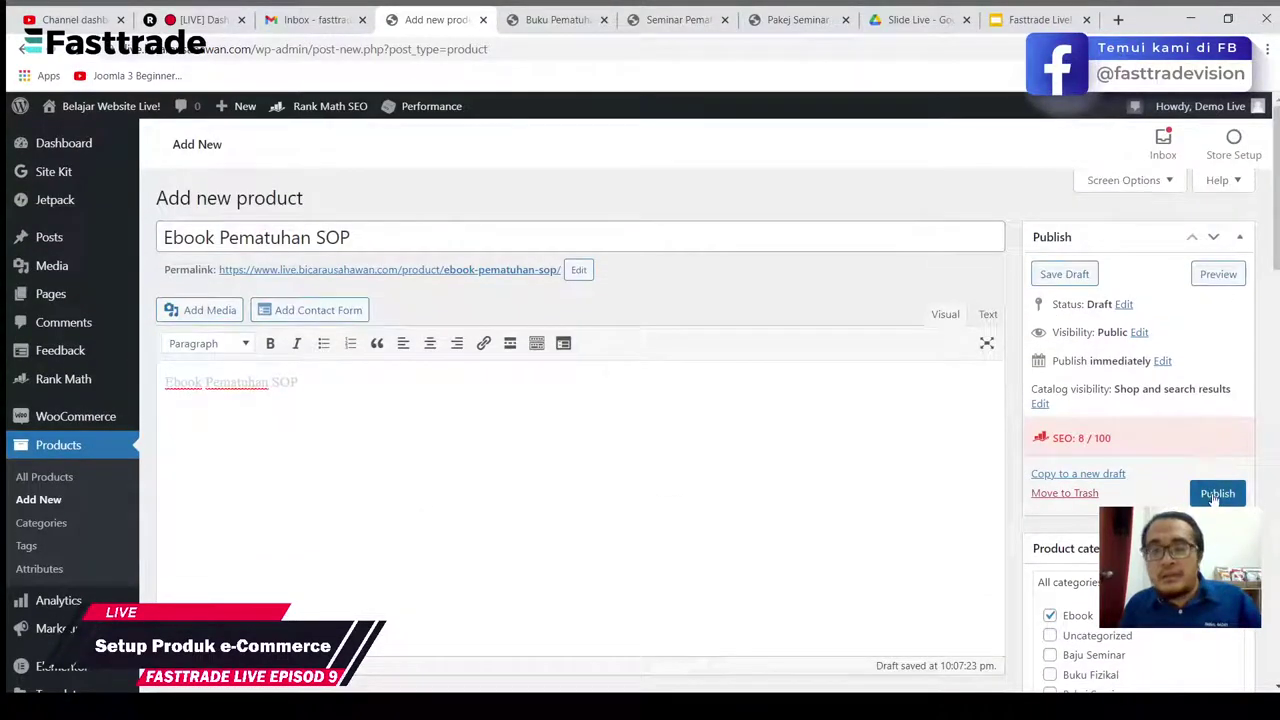
{"action": "left_click", "coordinate": [1215, 495]}
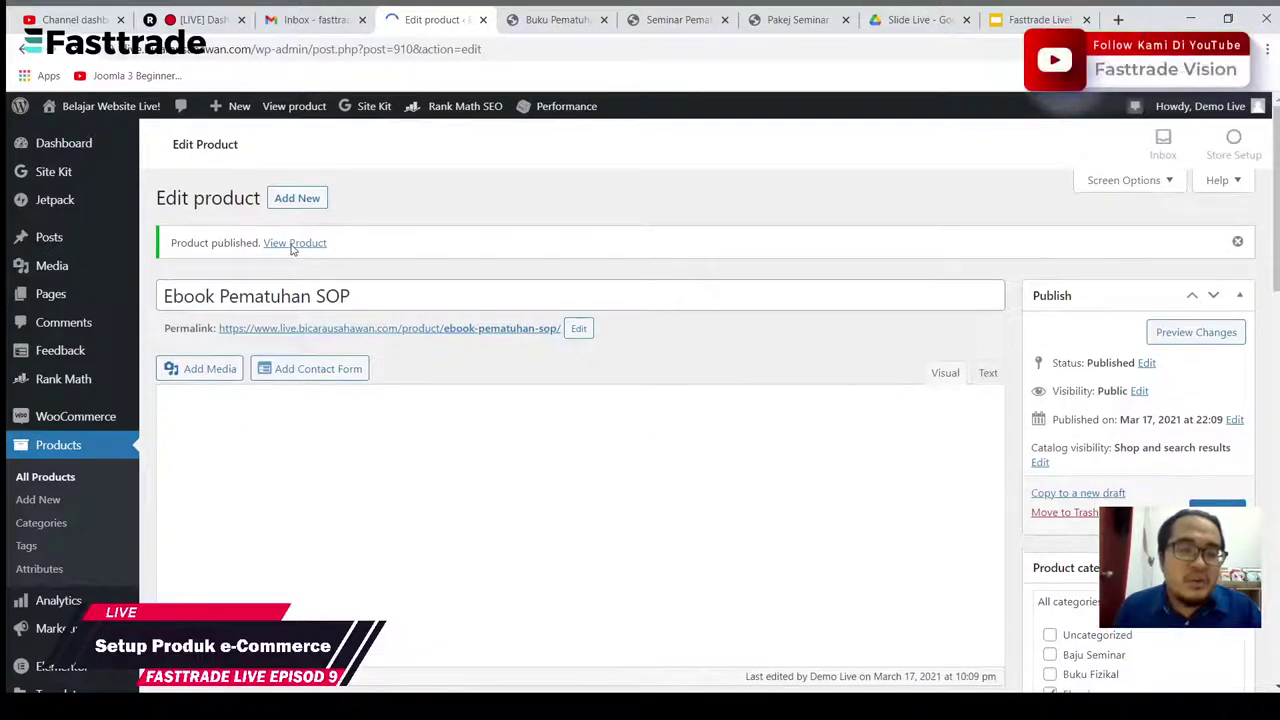
Step: View the published Ebook Pematuhan SOP page, test its "Beli Sekarang!" link and return to the product page
{"action": "left_click", "coordinate": [292, 246]}
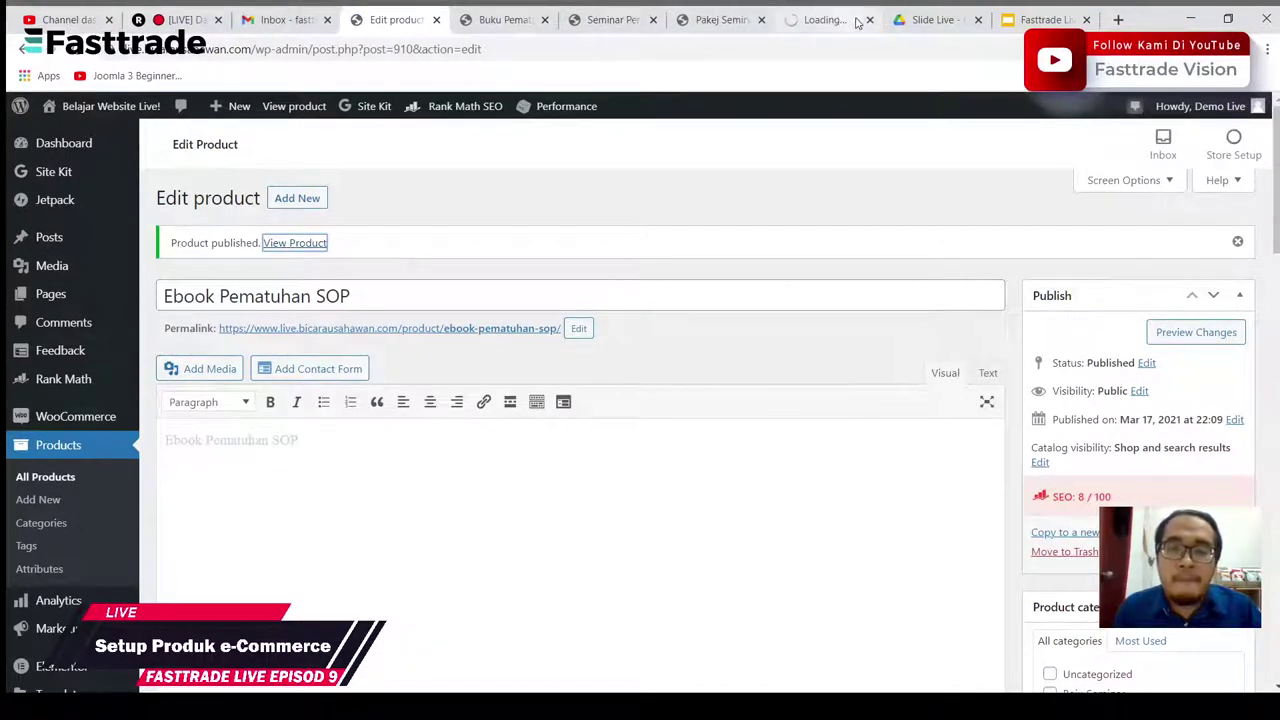
{"action": "left_click", "coordinate": [825, 19]}
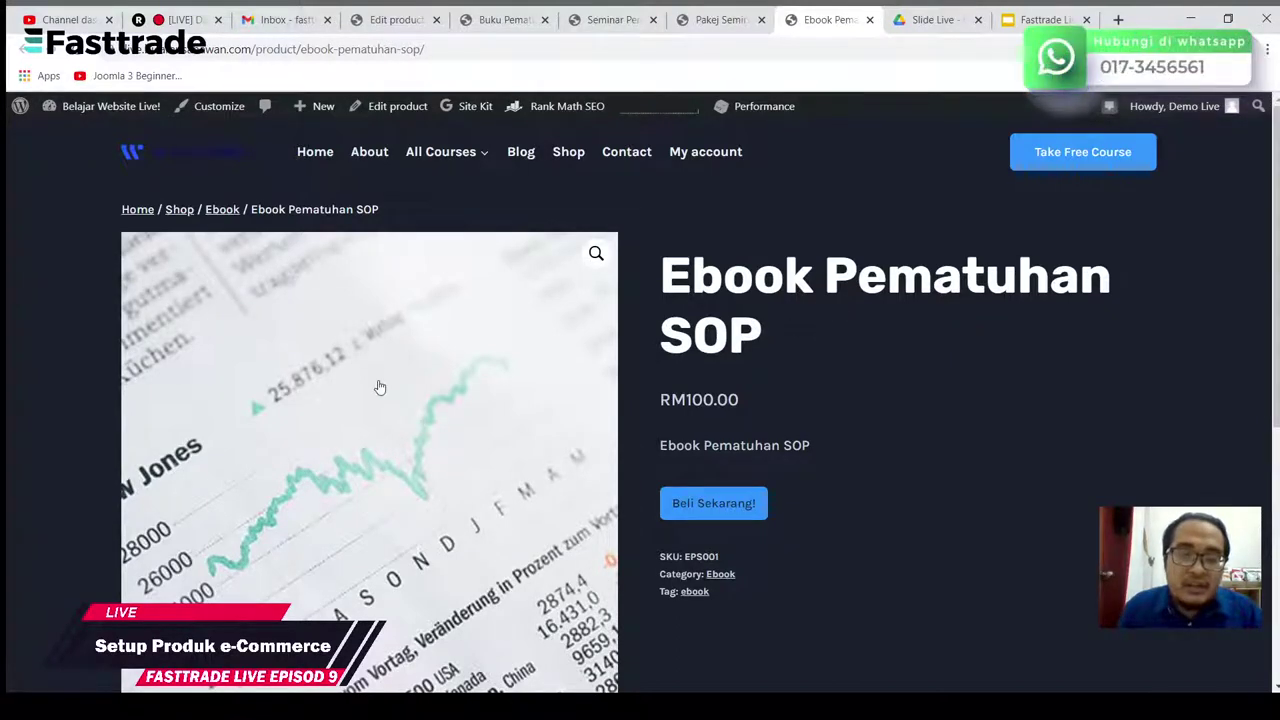
{"action": "scroll", "coordinate": [377, 383], "scroll_direction": "down", "scroll_amount": 3}
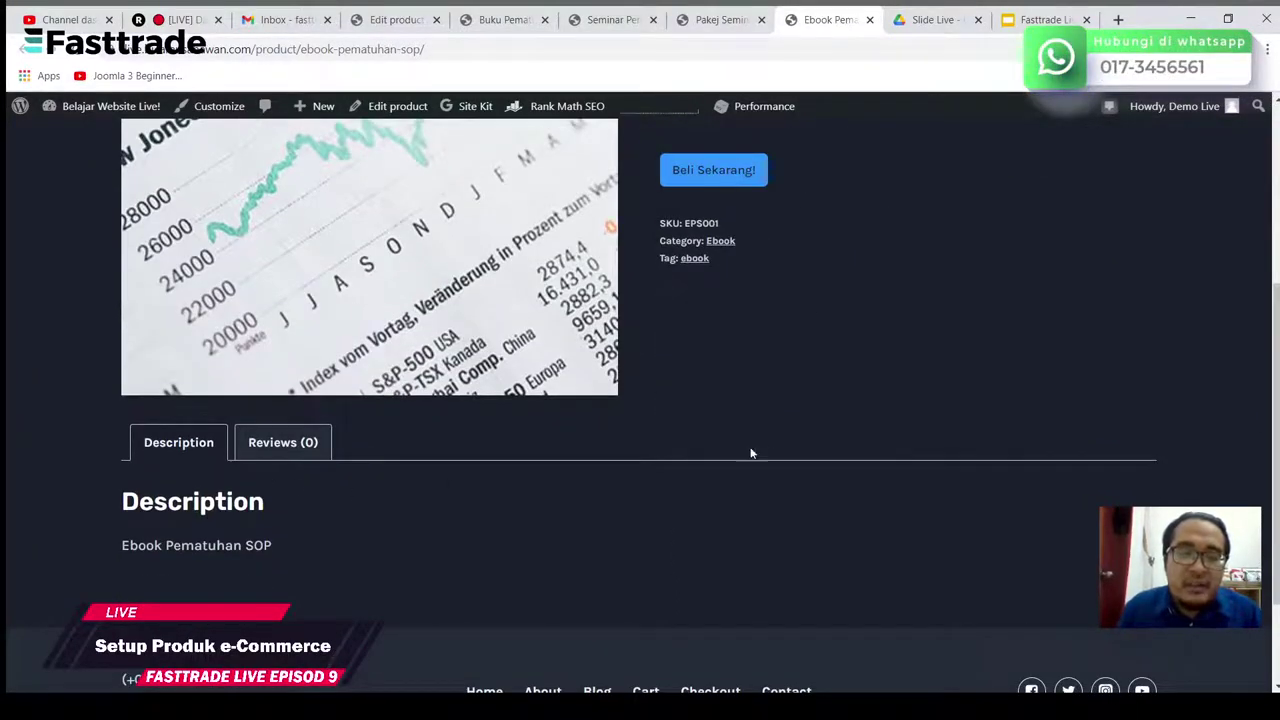
{"action": "scroll", "coordinate": [843, 411], "scroll_direction": "up", "scroll_amount": 2}
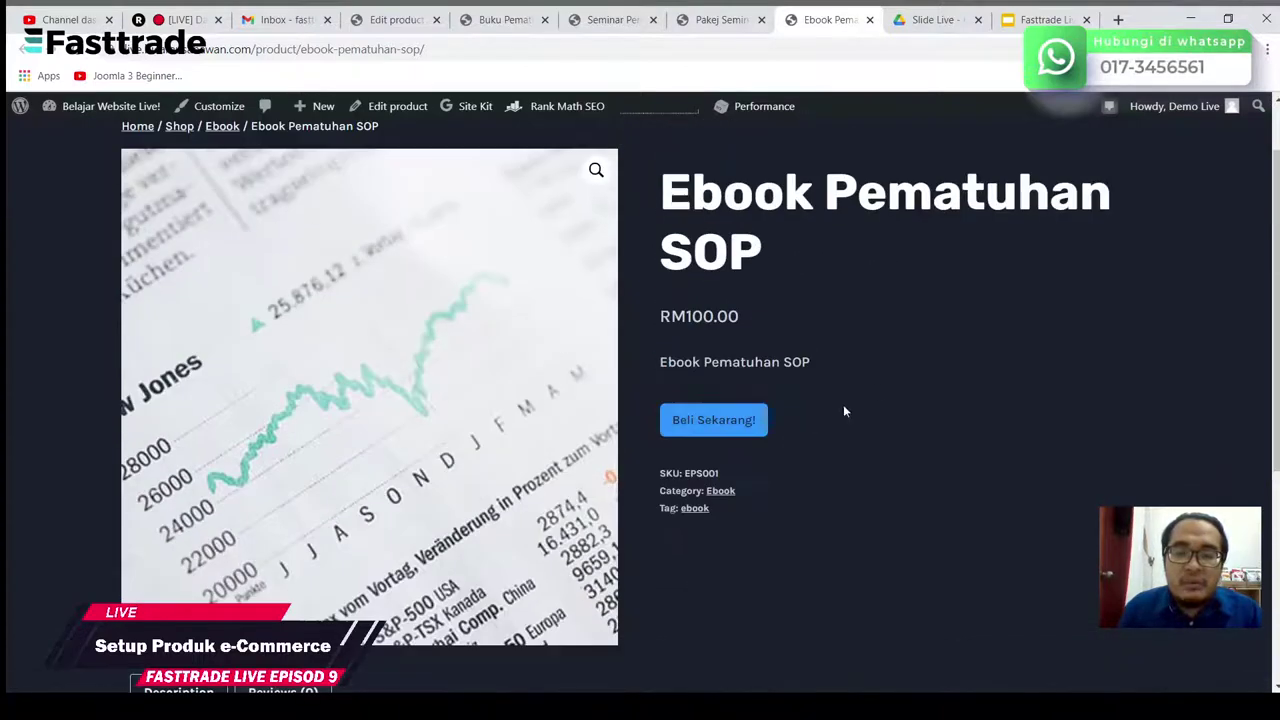
{"action": "left_click", "coordinate": [746, 420]}
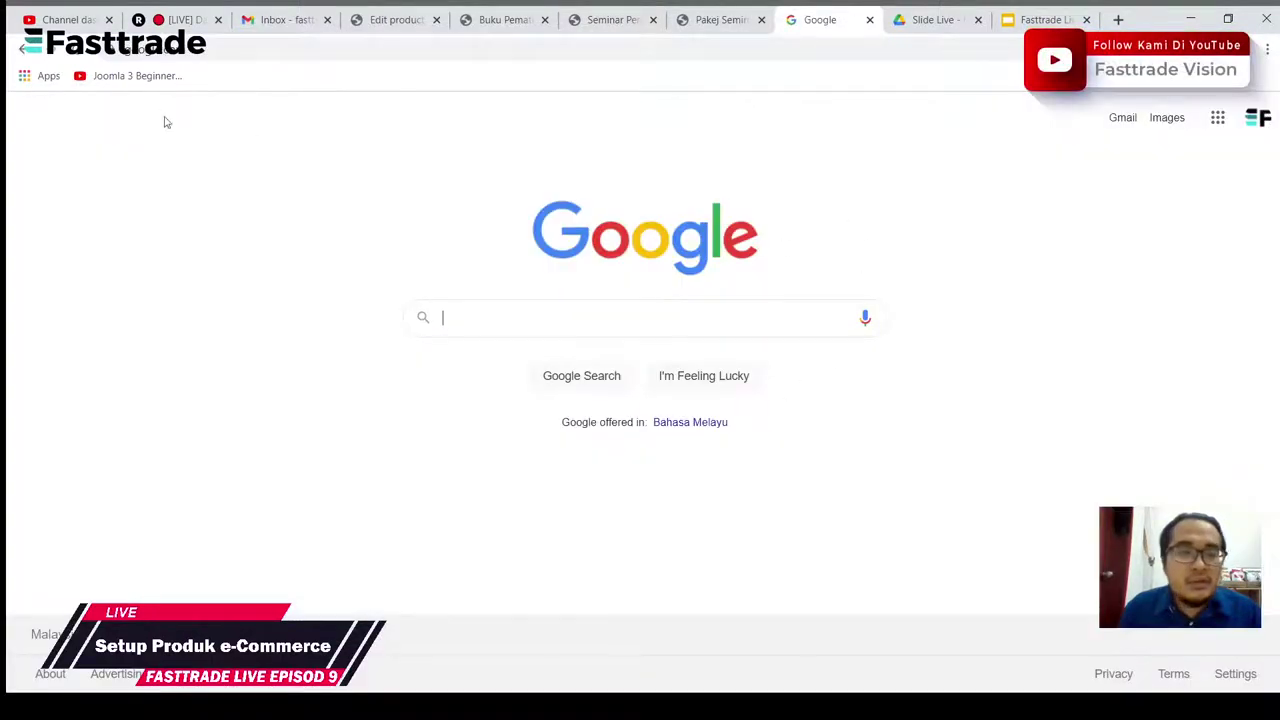
{"action": "left_click", "coordinate": [22, 50]}
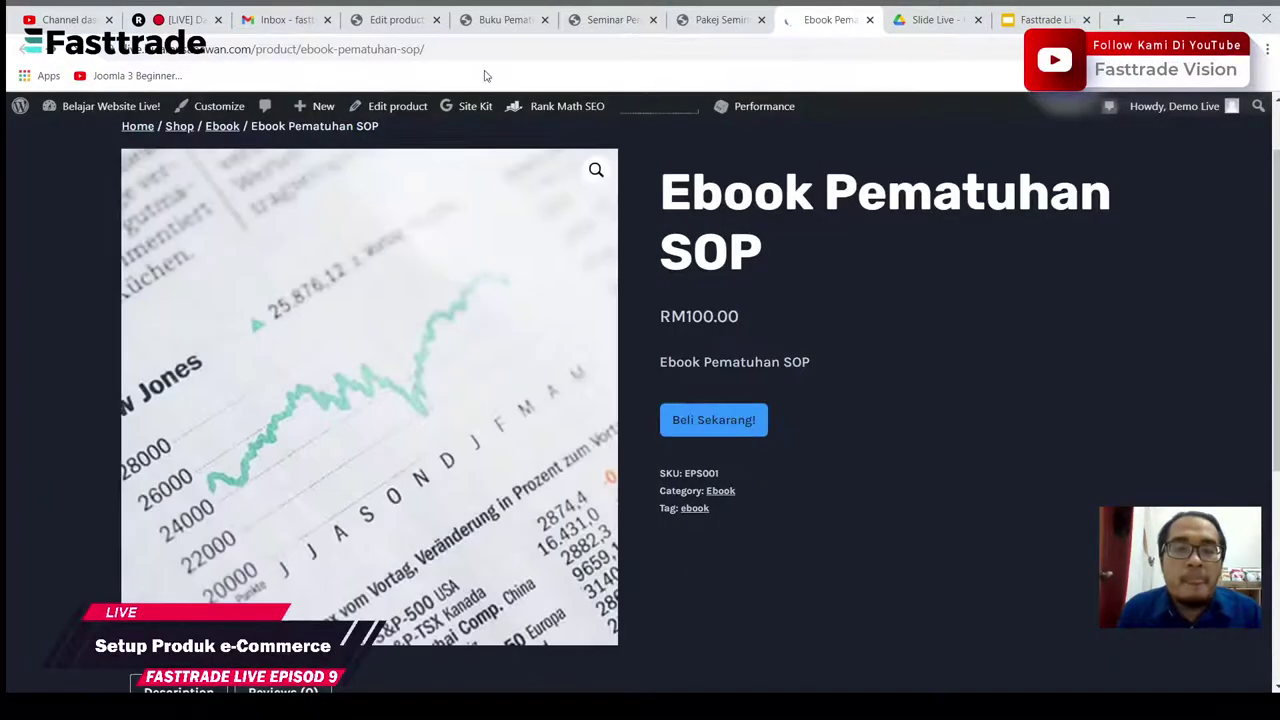
Step: Review the External/Affiliate product data on the edit page of Ebook Pematuhan SOP
{"action": "left_click", "coordinate": [405, 21]}
{"action": "scroll", "coordinate": [305, 431], "scroll_direction": "down", "scroll_amount": 10}
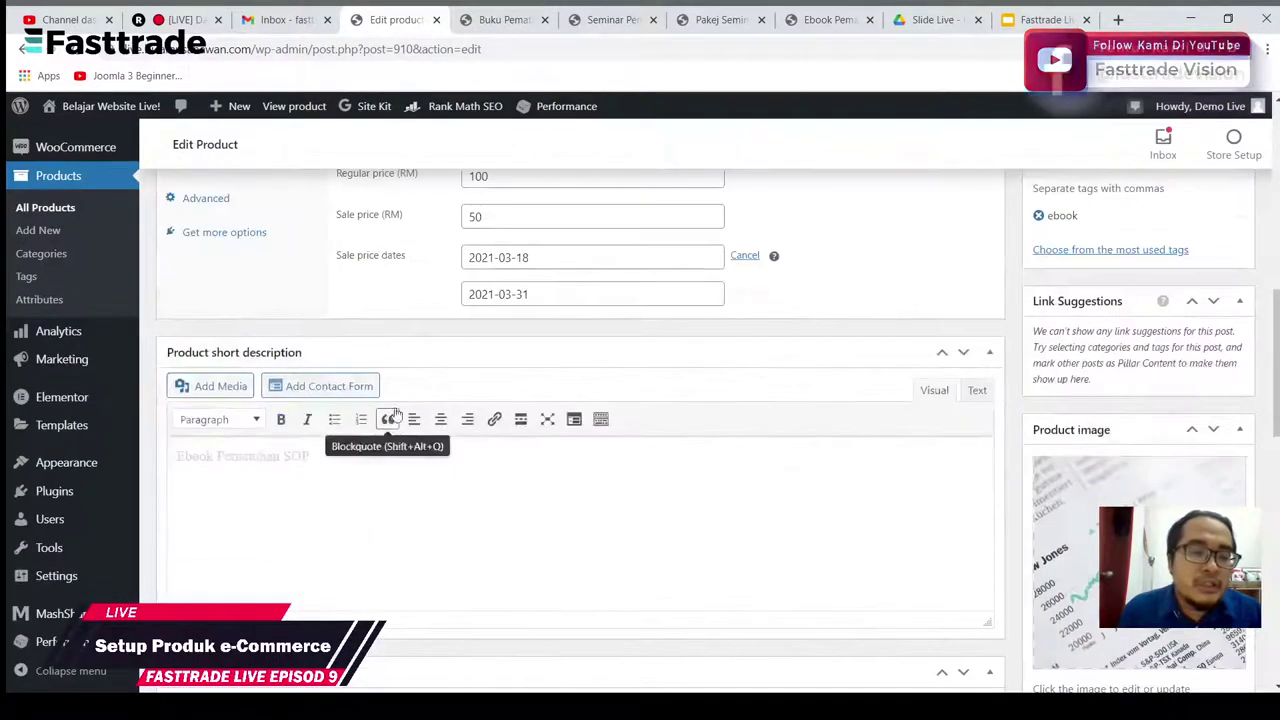
{"action": "scroll", "coordinate": [386, 417], "scroll_direction": "up", "scroll_amount": 3}
{"action": "left_click", "coordinate": [411, 278]}
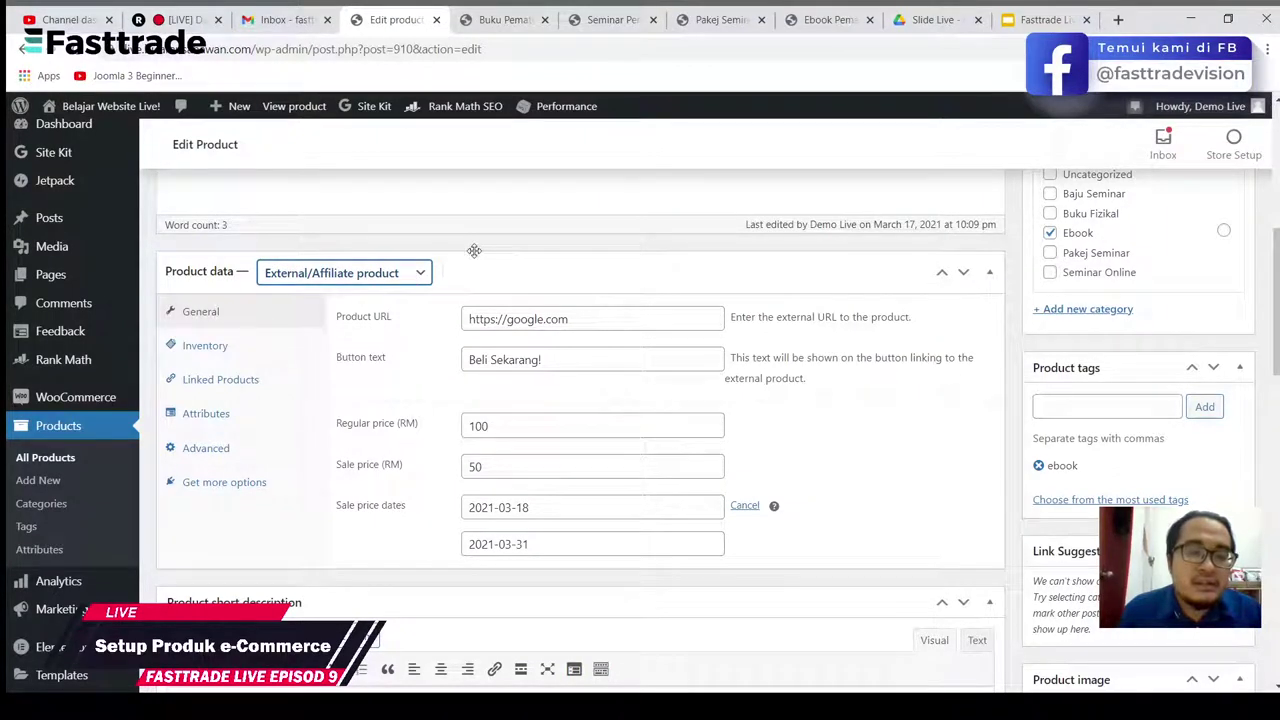
{"action": "left_click", "coordinate": [1015, 337]}
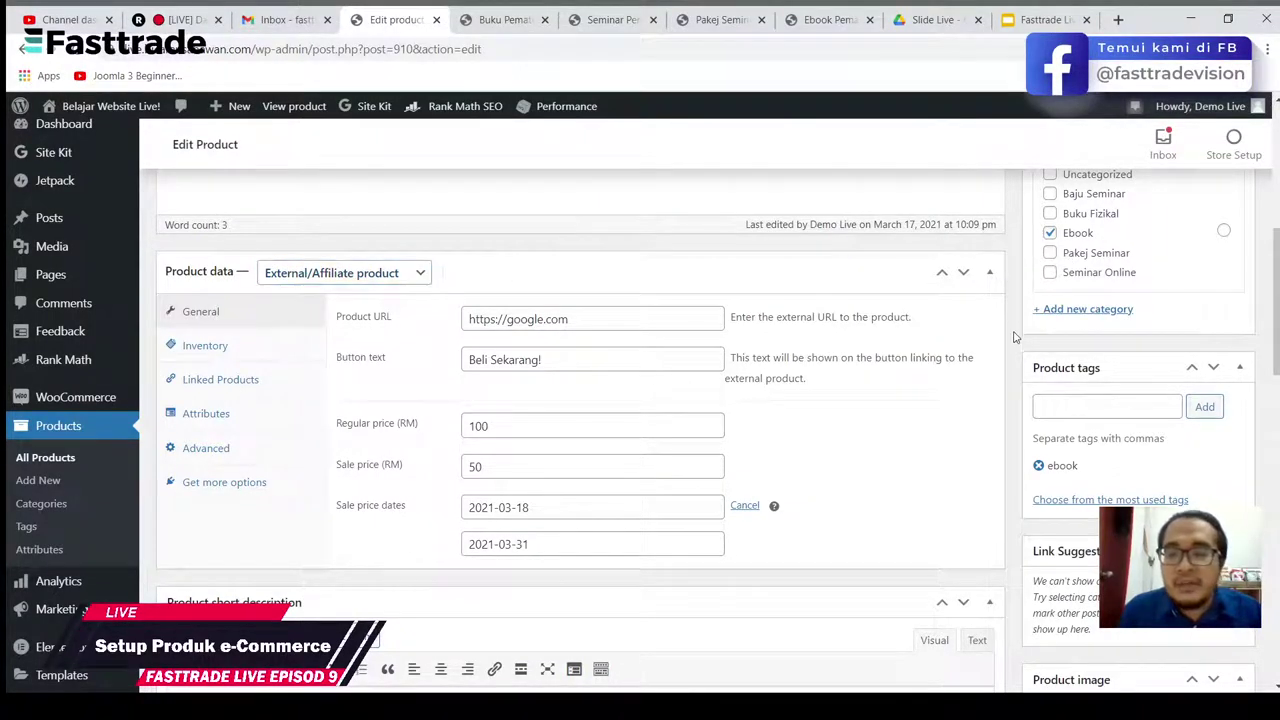
Step: Look over the shop pages of Buku Pematuhan SOP, Seminar Pematuhan SOP Online and Pakej Seminar A
{"action": "left_click", "coordinate": [515, 26]}
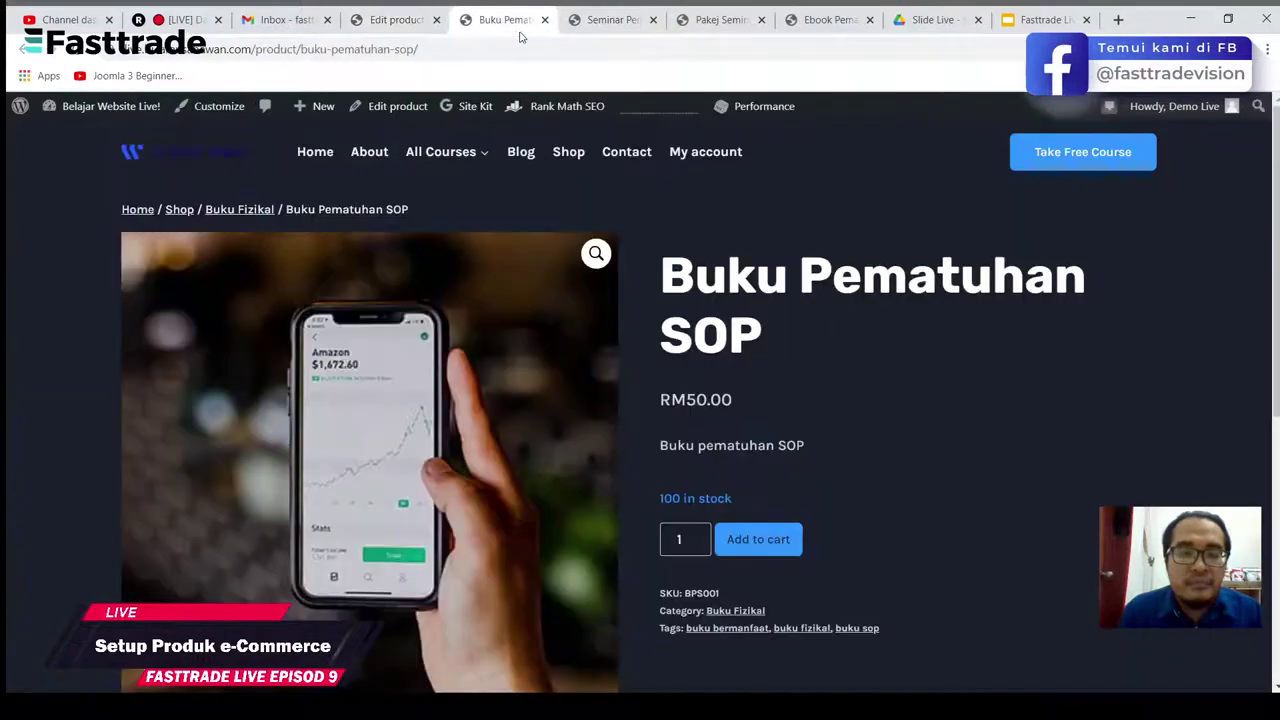
{"action": "left_click", "coordinate": [576, 34]}
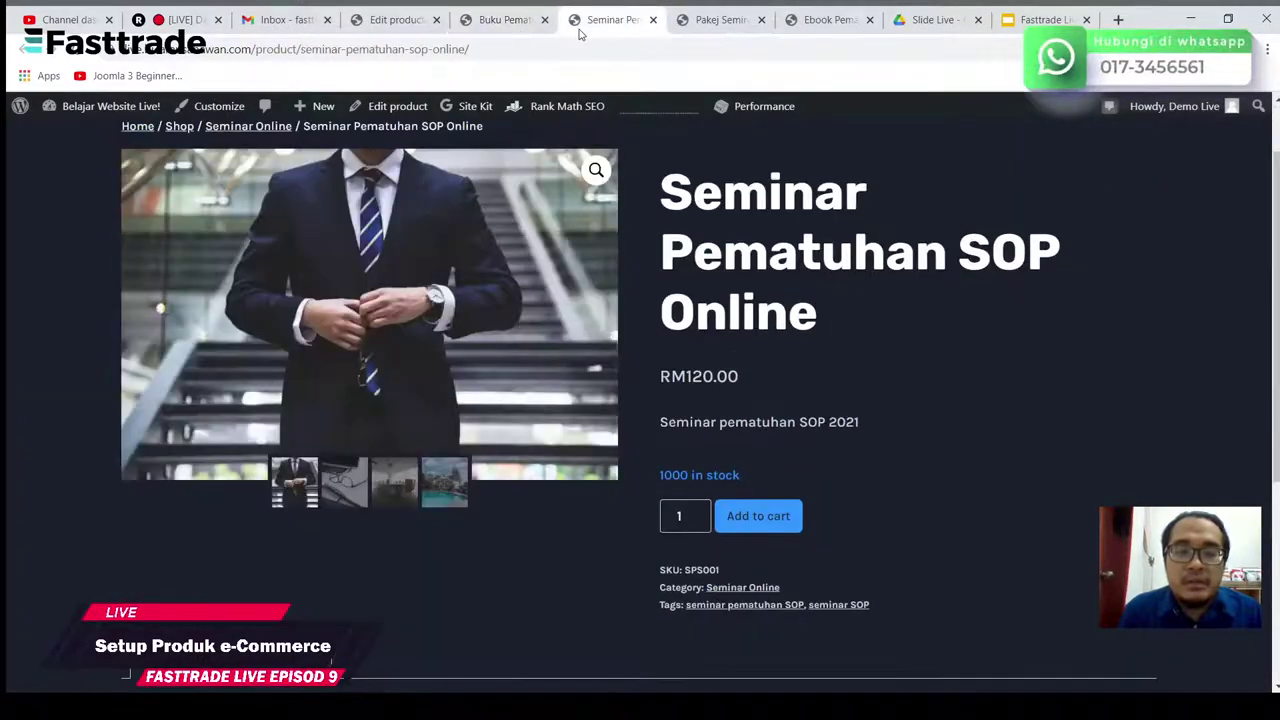
{"action": "left_click", "coordinate": [700, 24]}
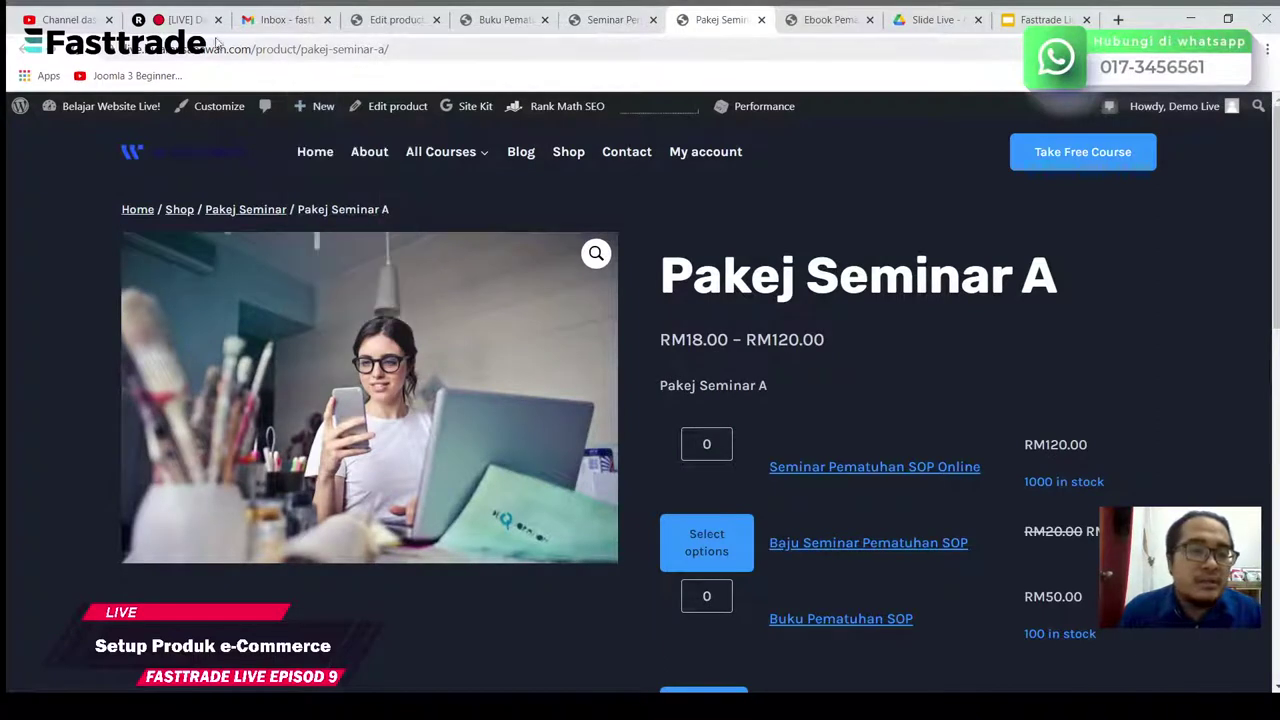
Step: Open the product list in a separate tab, view the Baju Seminar Pematuhan SOP page and examine its options and related products
{"action": "left_click", "coordinate": [395, 20]}
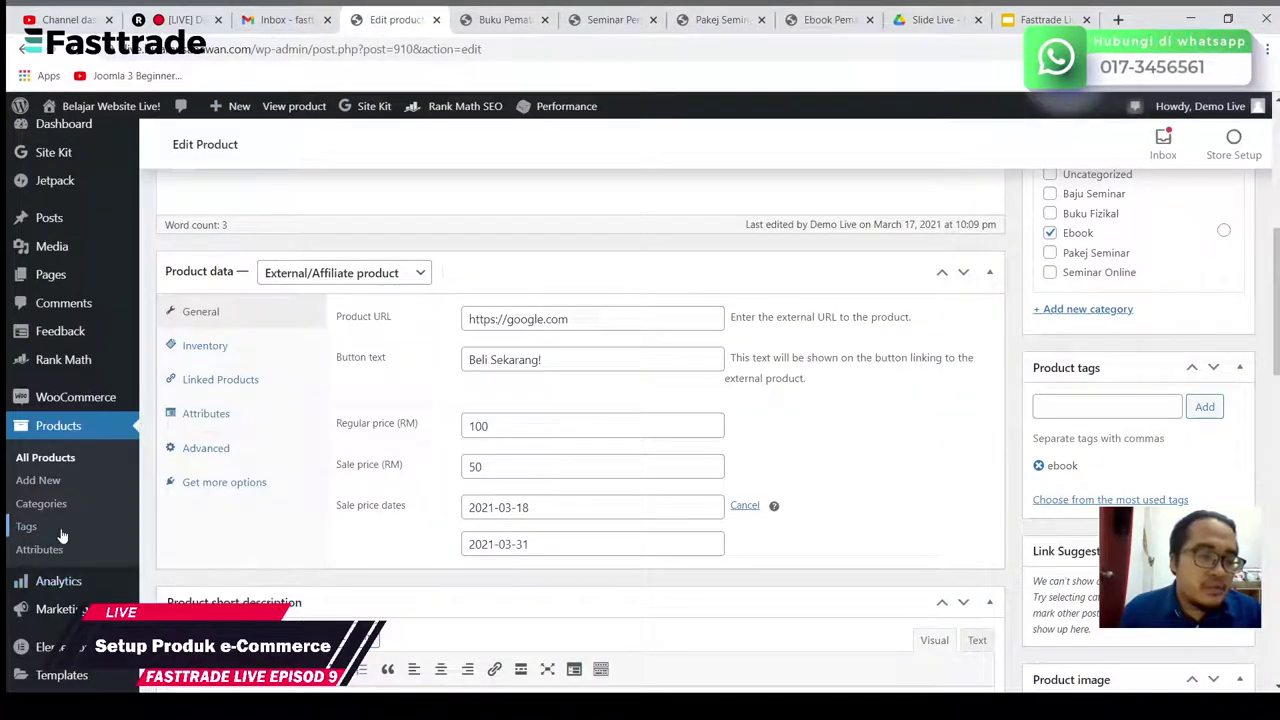
{"action": "middle_click", "coordinate": [60, 457]}
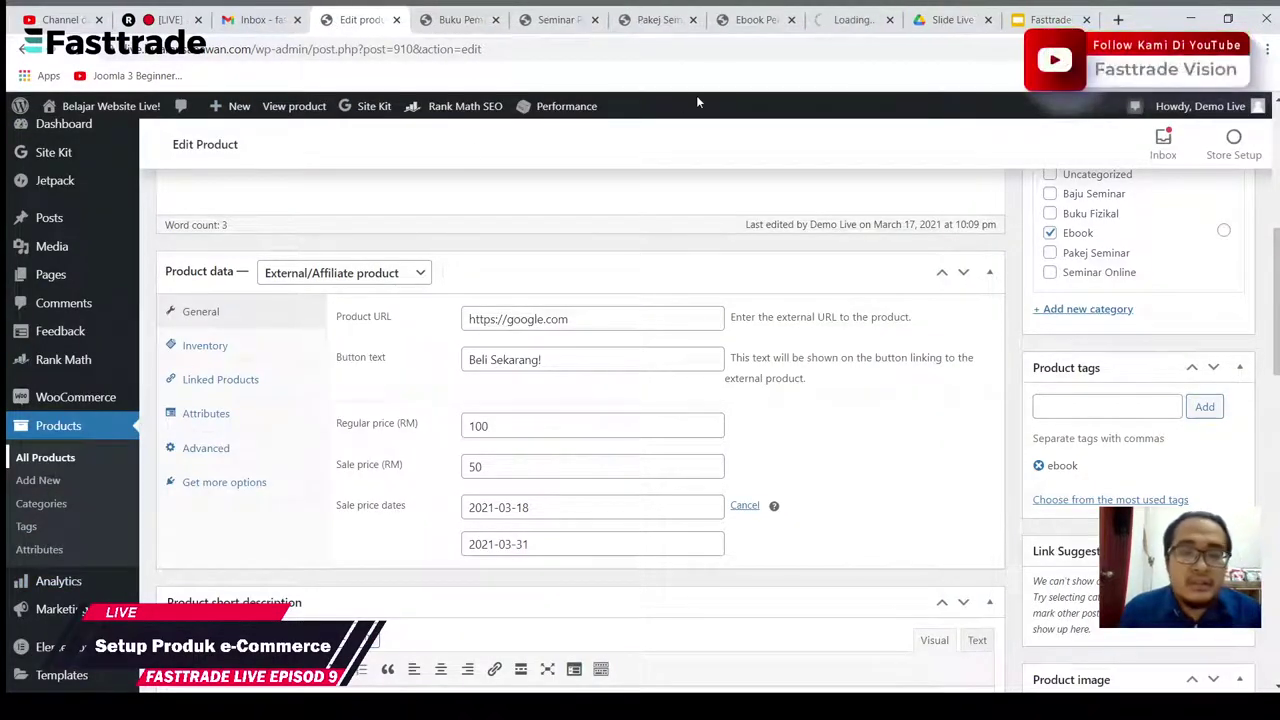
{"action": "left_click", "coordinate": [868, 20]}
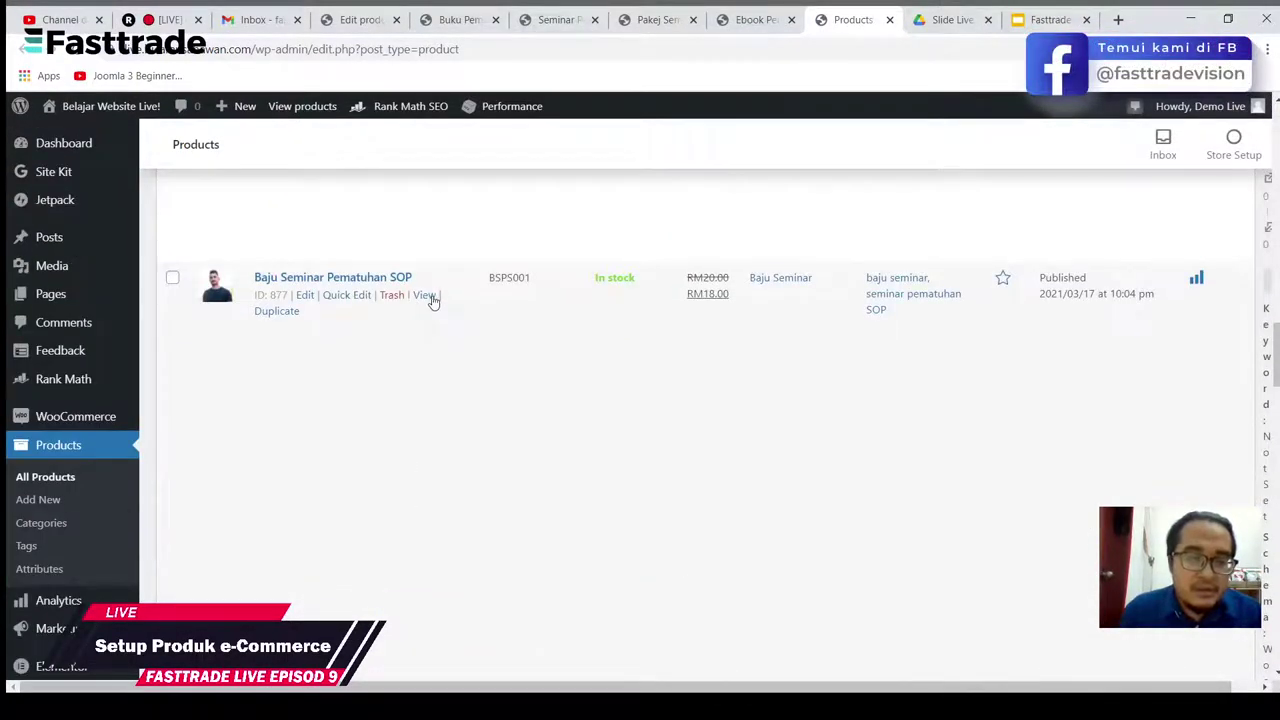
{"action": "left_click", "coordinate": [426, 296]}
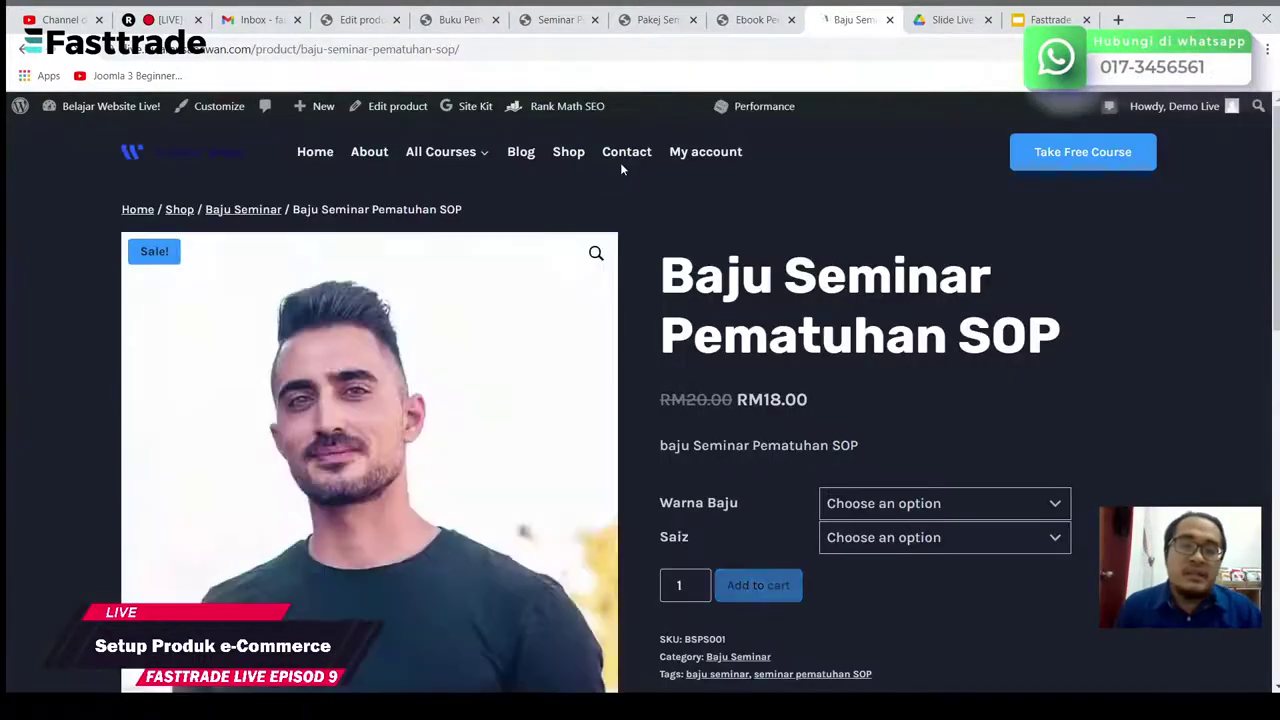
{"action": "scroll", "coordinate": [695, 300], "scroll_direction": "down", "scroll_amount": 7}
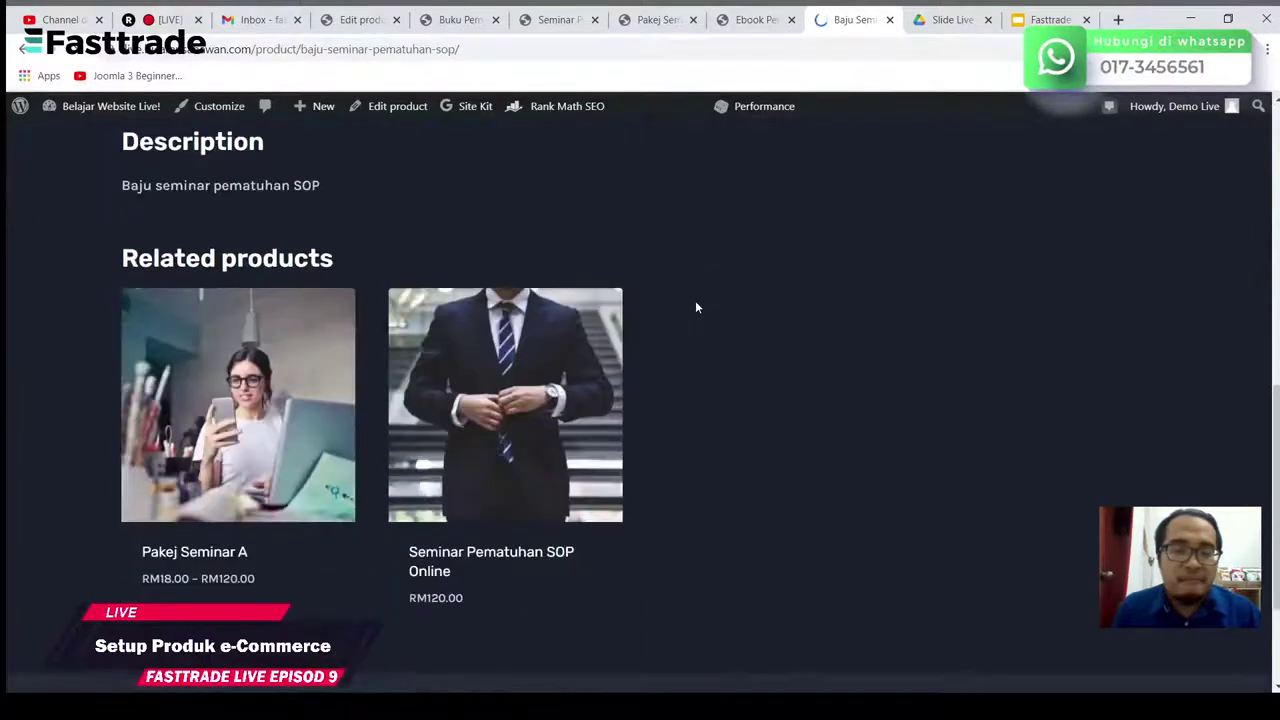
{"action": "scroll", "coordinate": [697, 308], "scroll_direction": "up", "scroll_amount": 1}
{"action": "scroll", "coordinate": [697, 308], "scroll_direction": "up", "scroll_amount": 5}
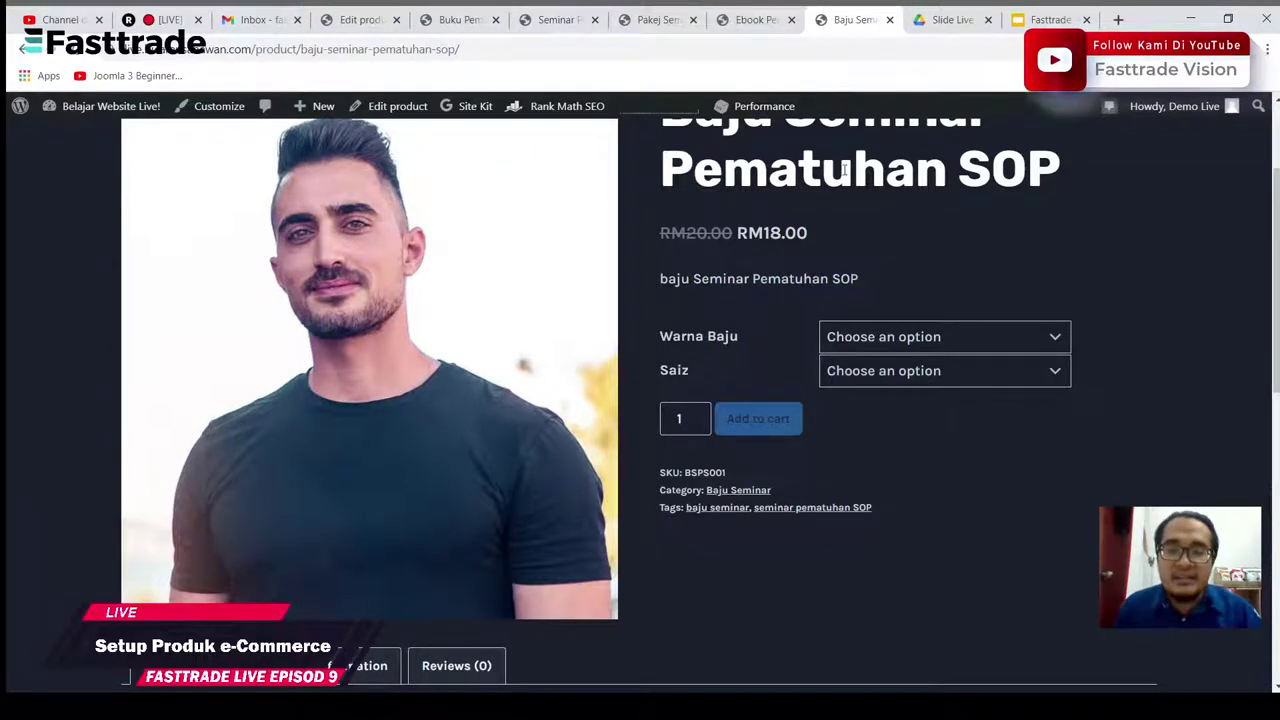
Step: Switch to the Fasttrade Live! Episod 9 presentation in Google Slides and show slide 22 about upsell and cross-sell products
{"action": "left_click", "coordinate": [358, 20]}
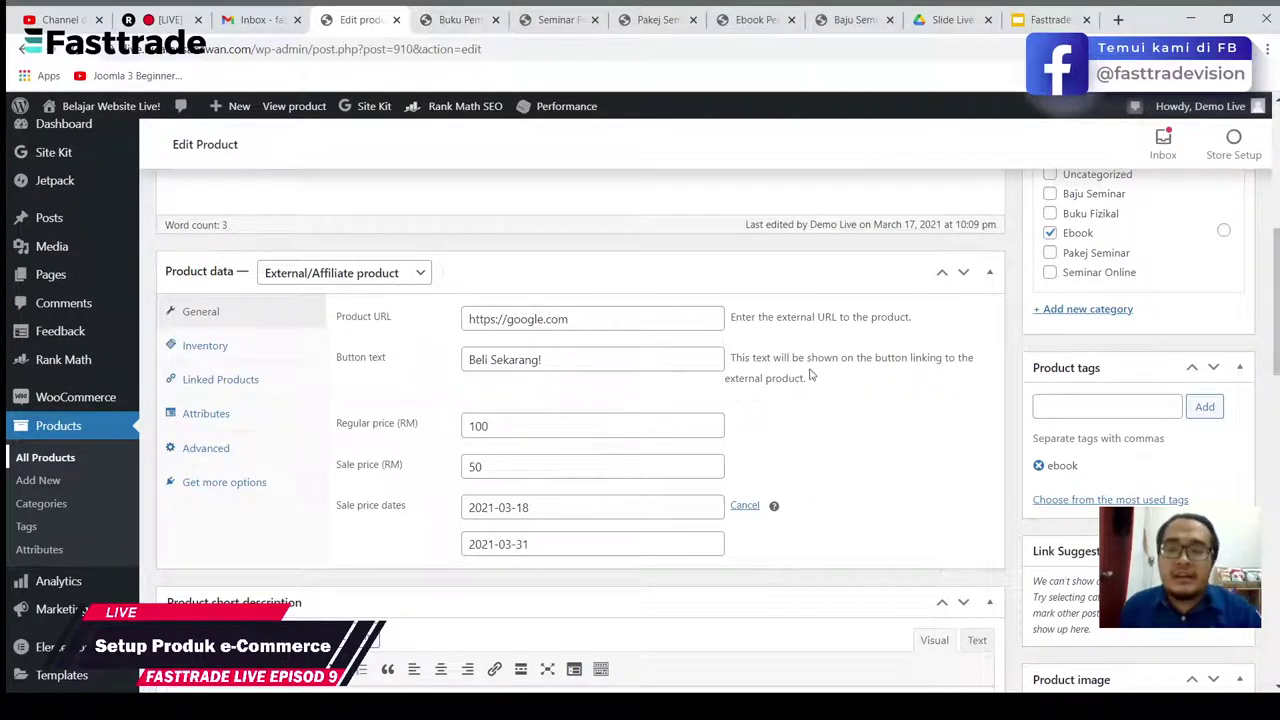
{"action": "scroll", "coordinate": [856, 356], "scroll_direction": "up", "scroll_amount": 8}
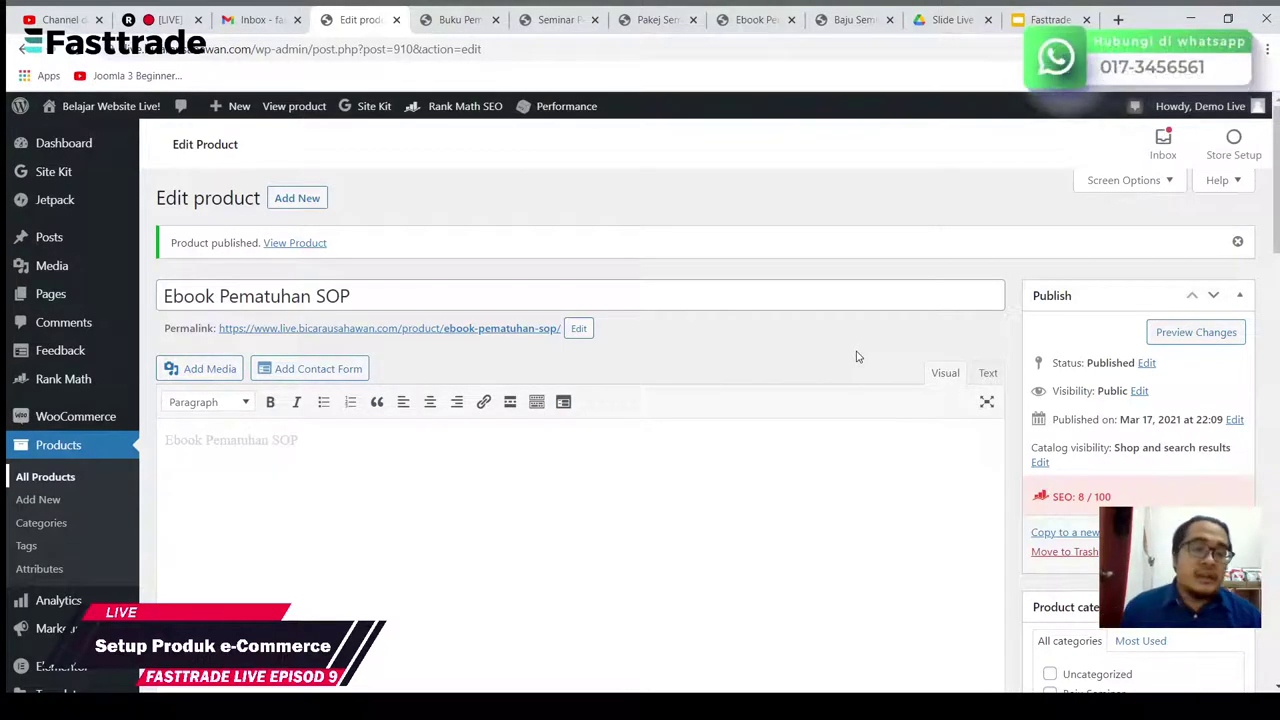
{"action": "left_click", "coordinate": [1030, 20]}
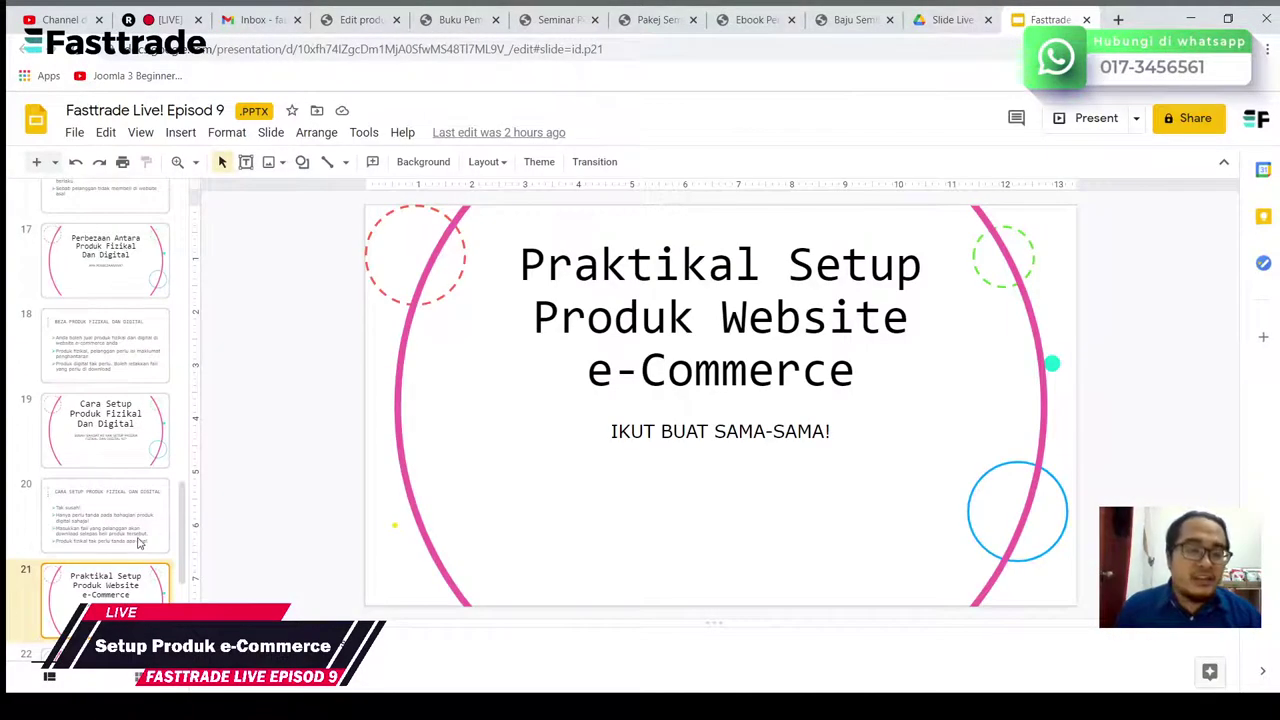
{"action": "scroll", "coordinate": [140, 543], "scroll_direction": "down", "scroll_amount": 1}
{"action": "left_click", "coordinate": [145, 597]}
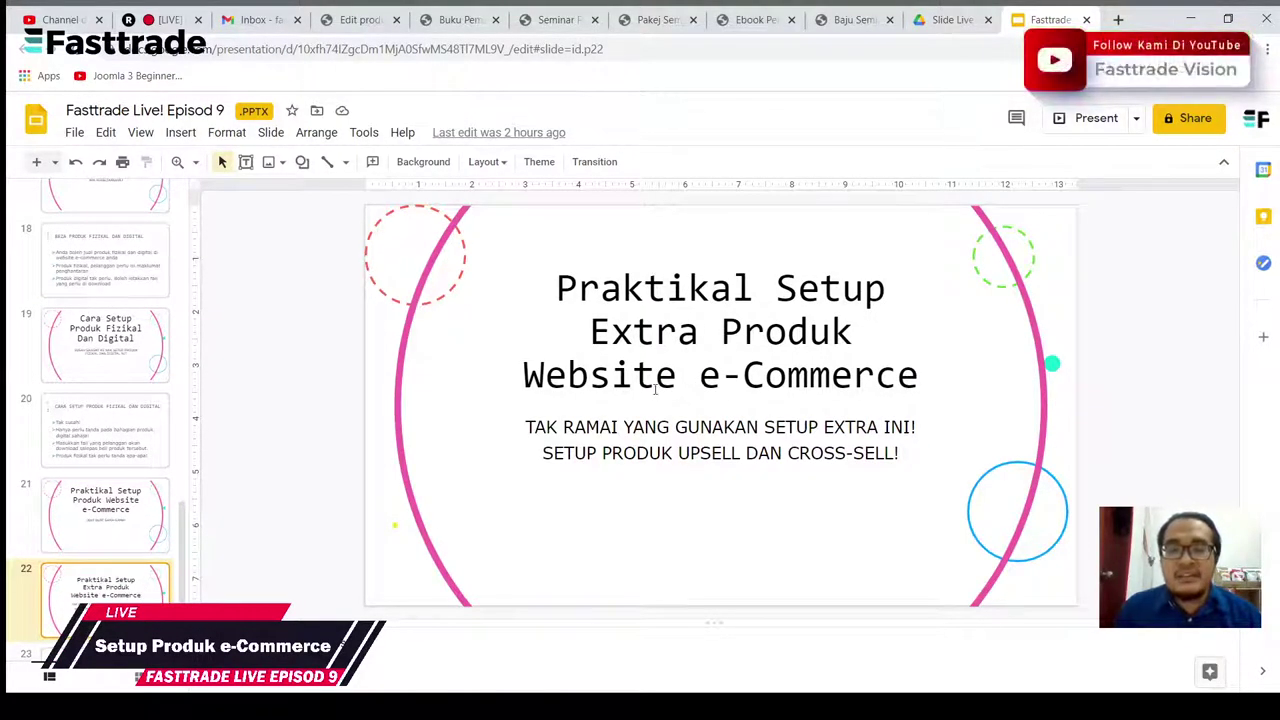
Step: Return to the shop's Buku Pematuhan SOP page and open that product for editing
{"action": "left_click", "coordinate": [530, 29]}
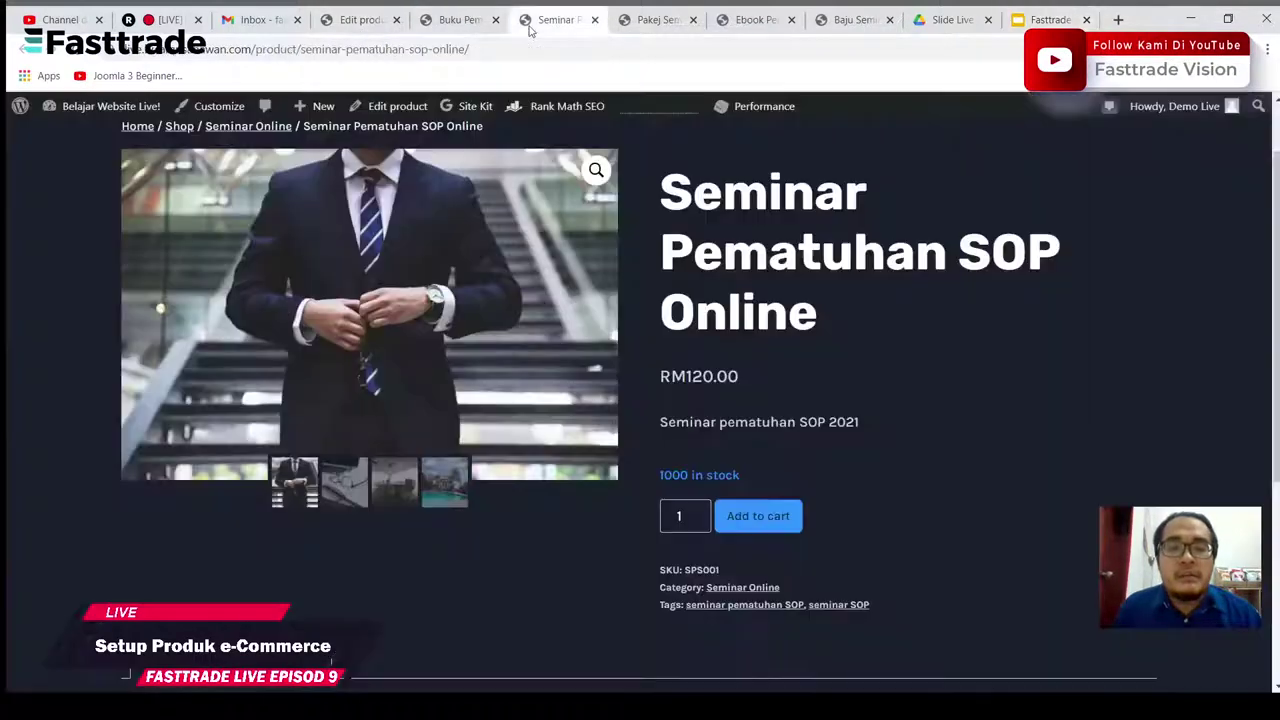
{"action": "left_click", "coordinate": [455, 21]}
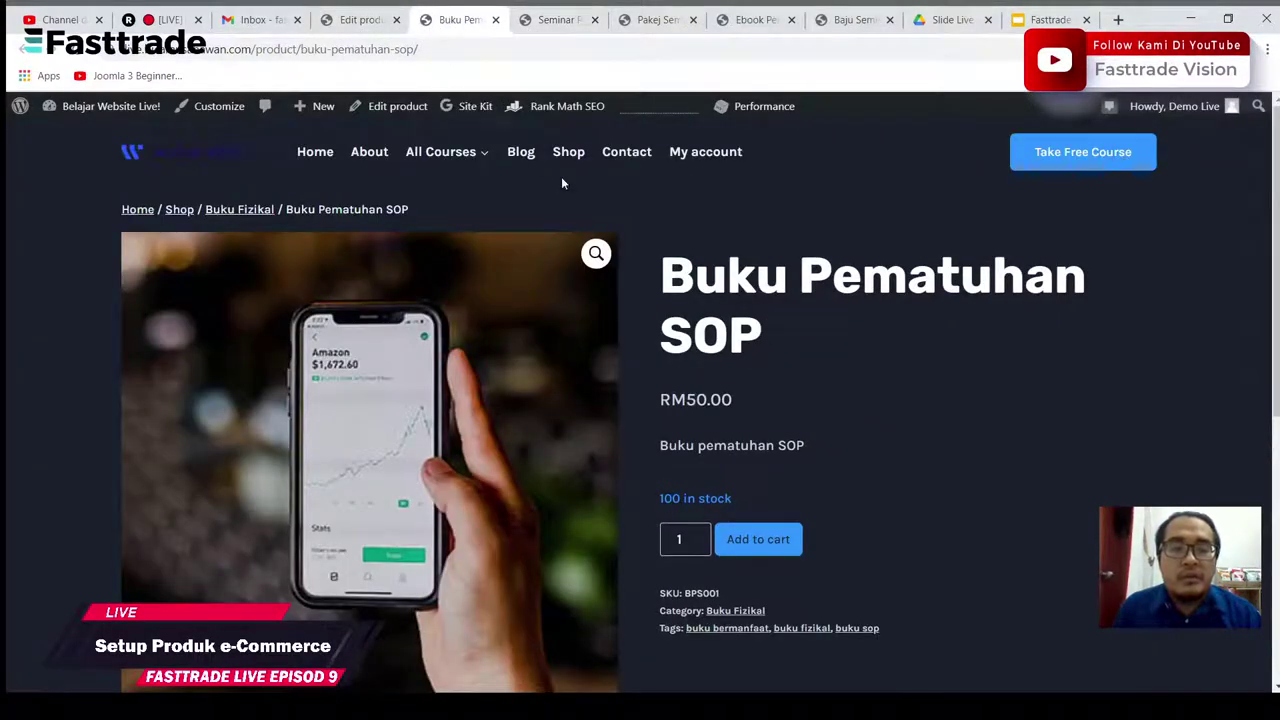
{"action": "left_click", "coordinate": [395, 108]}
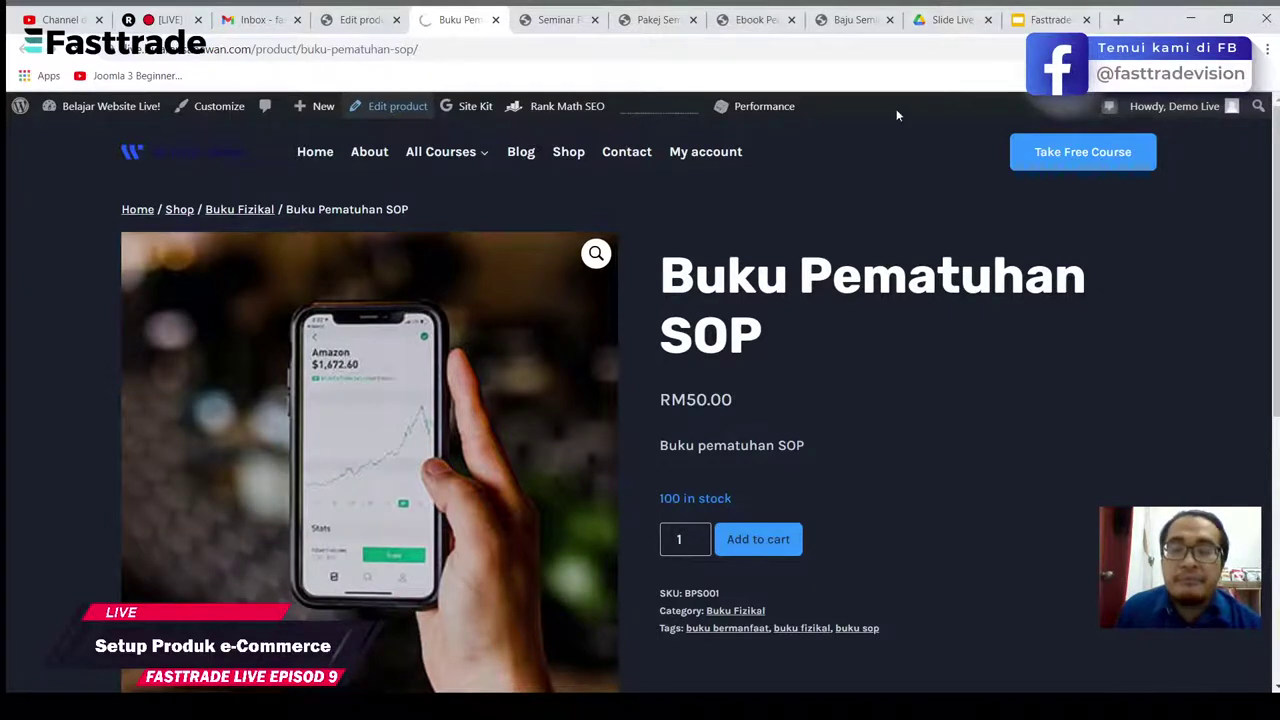
Step: Go back to the Google Slides presentation and check the slides that follow slide 22
{"action": "left_click", "coordinate": [1050, 19]}
{"action": "scroll", "coordinate": [45, 495], "scroll_direction": "down", "scroll_amount": 2}
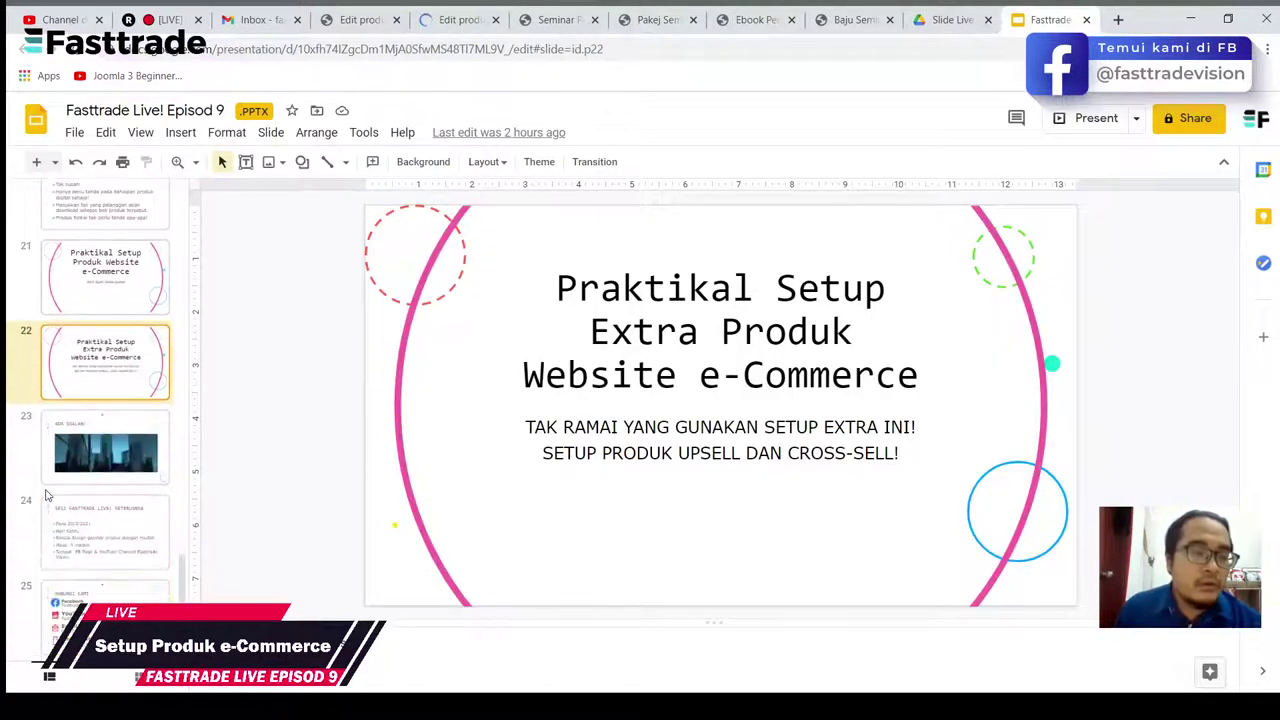
Step: Return to the Buku Pematuhan SOP product editor and add Seminar Pematuhan SOP Online (SPS001) as a linked upsell
{"action": "scroll", "coordinate": [45, 495], "scroll_direction": "up", "scroll_amount": 2}
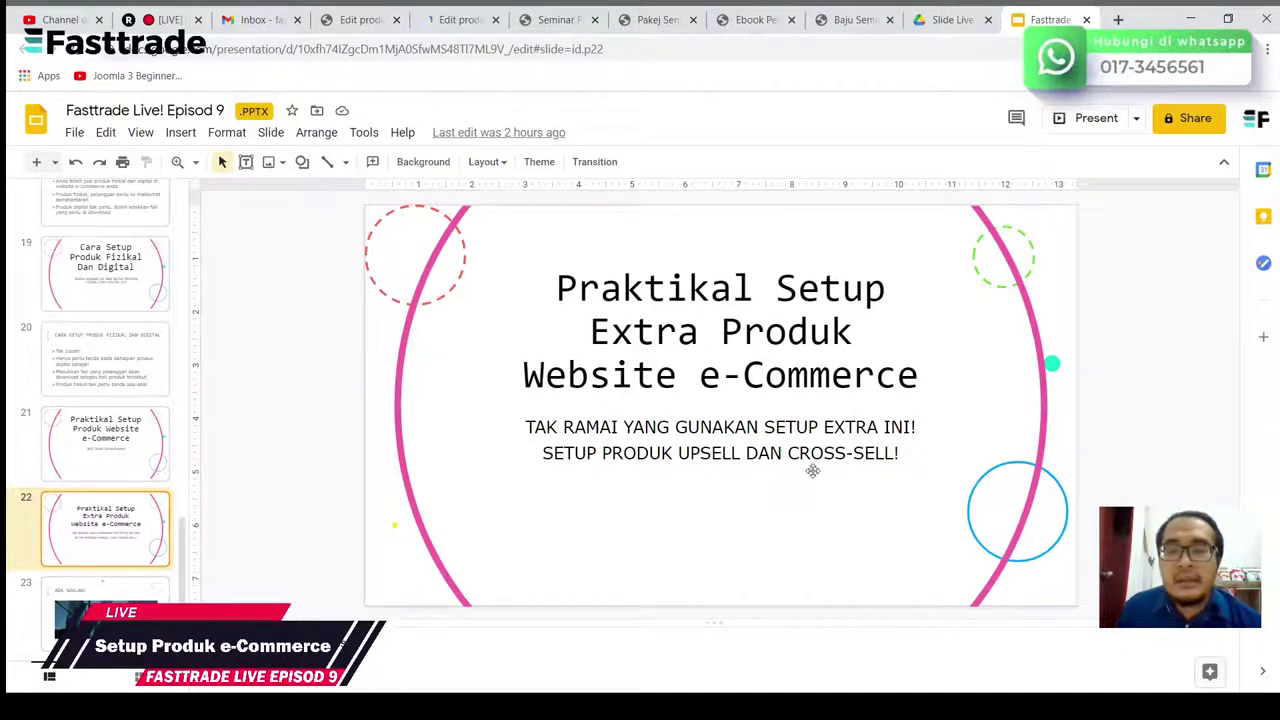
{"action": "left_click", "coordinate": [461, 31]}
{"action": "scroll", "coordinate": [511, 466], "scroll_direction": "down", "scroll_amount": 10}
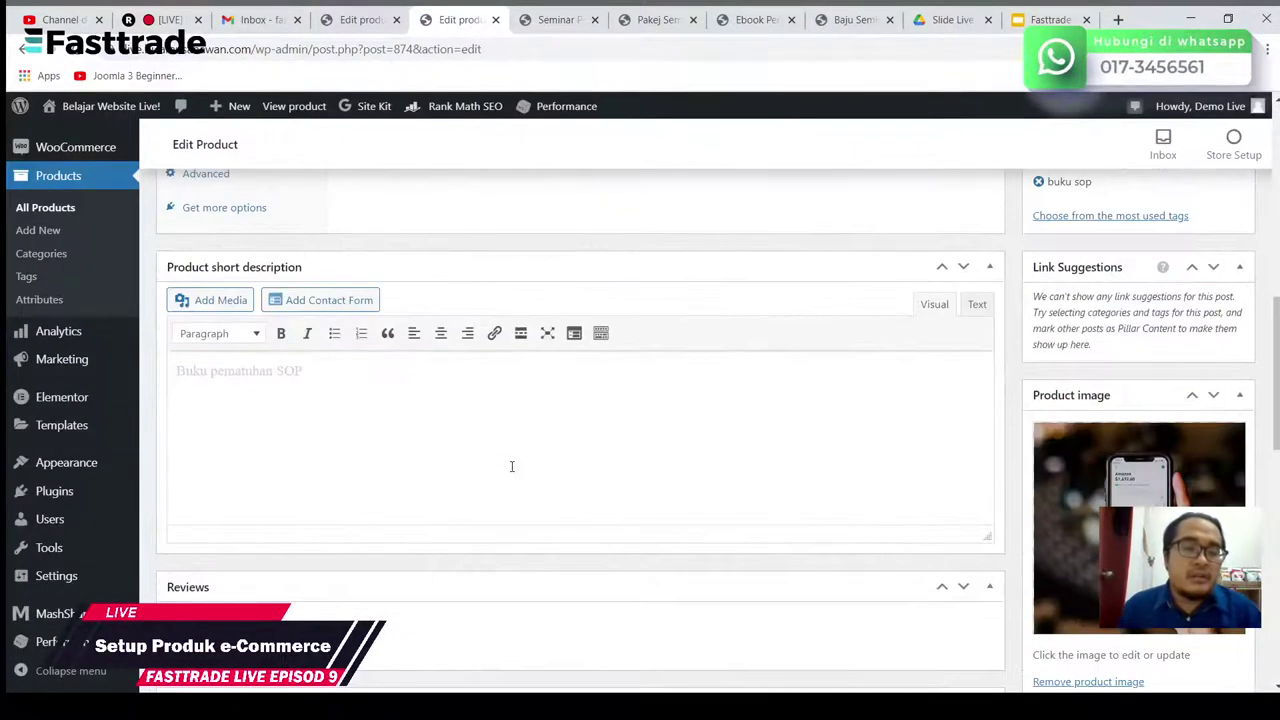
{"action": "scroll", "coordinate": [511, 466], "scroll_direction": "up", "scroll_amount": 3}
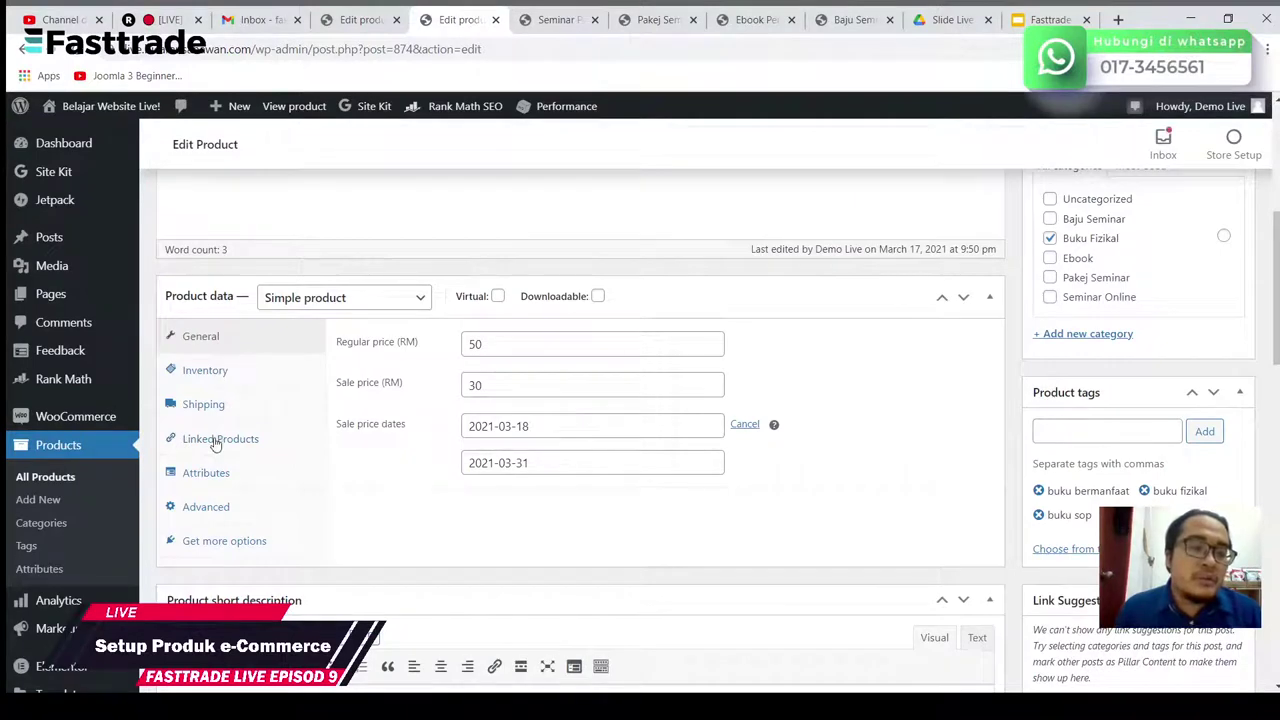
{"action": "scroll", "coordinate": [386, 429], "scroll_direction": "up", "scroll_amount": 2}
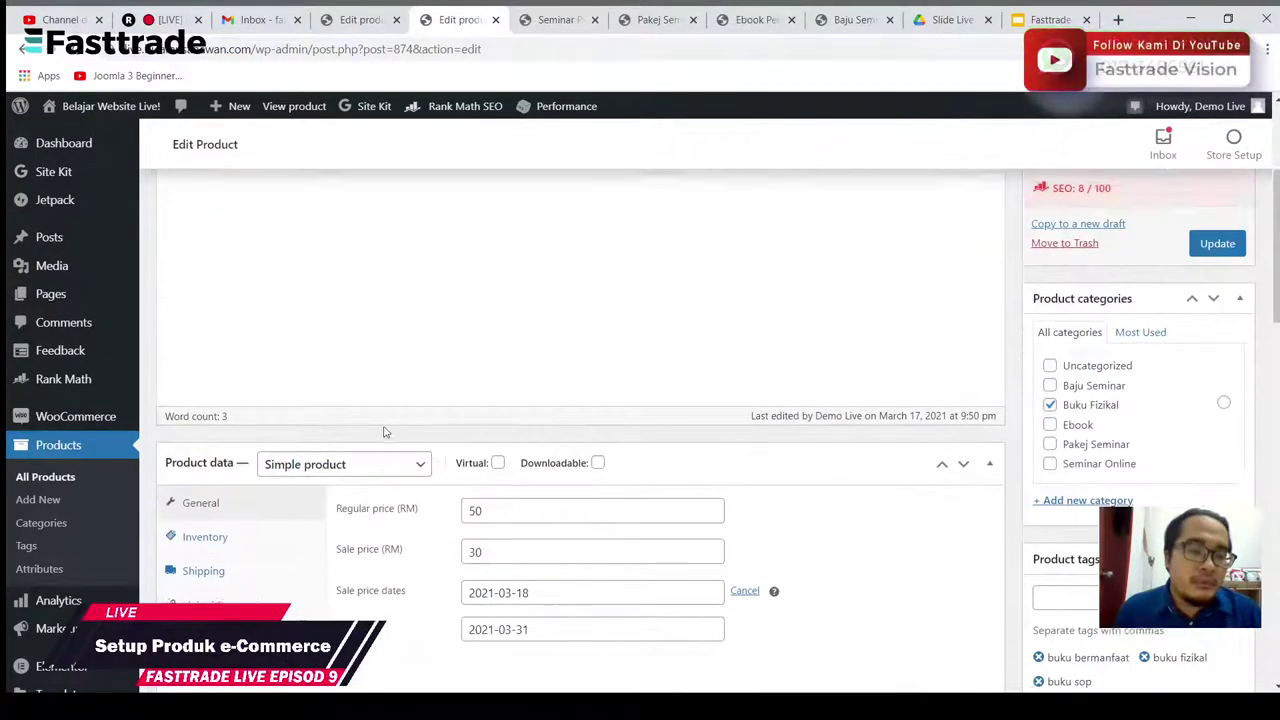
{"action": "scroll", "coordinate": [320, 438], "scroll_direction": "down", "scroll_amount": 2}
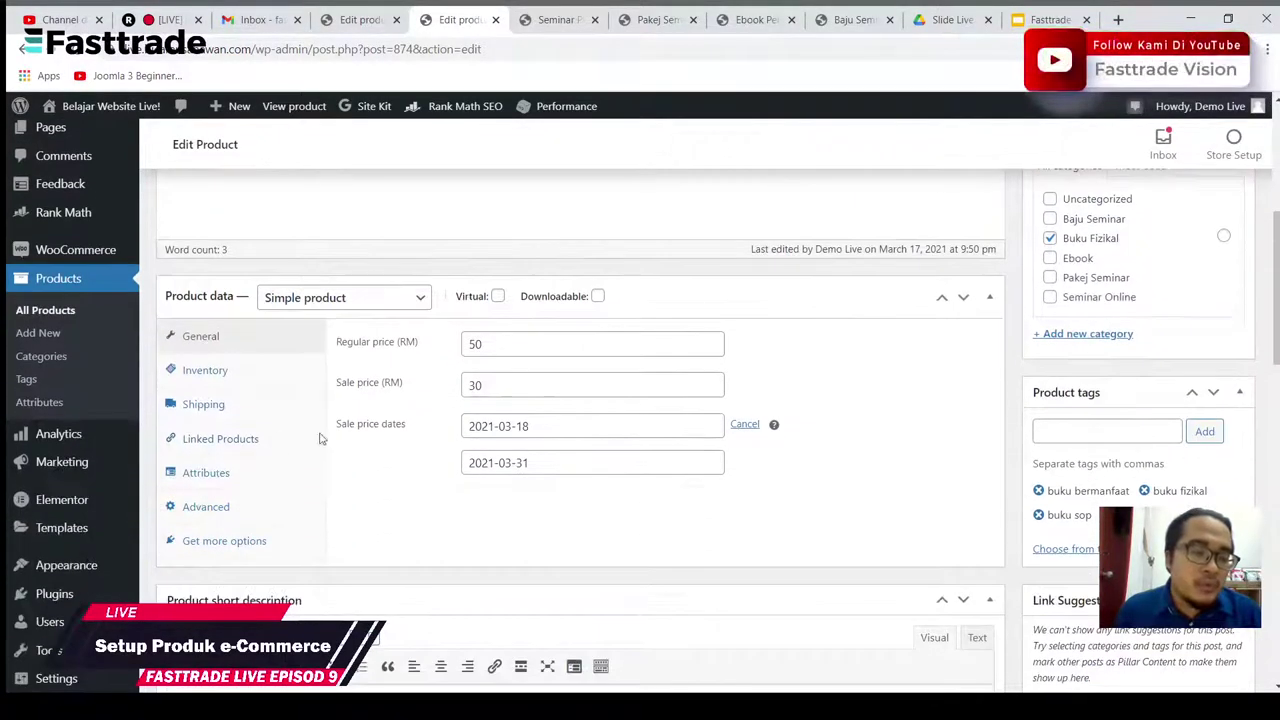
{"action": "left_click", "coordinate": [224, 438]}
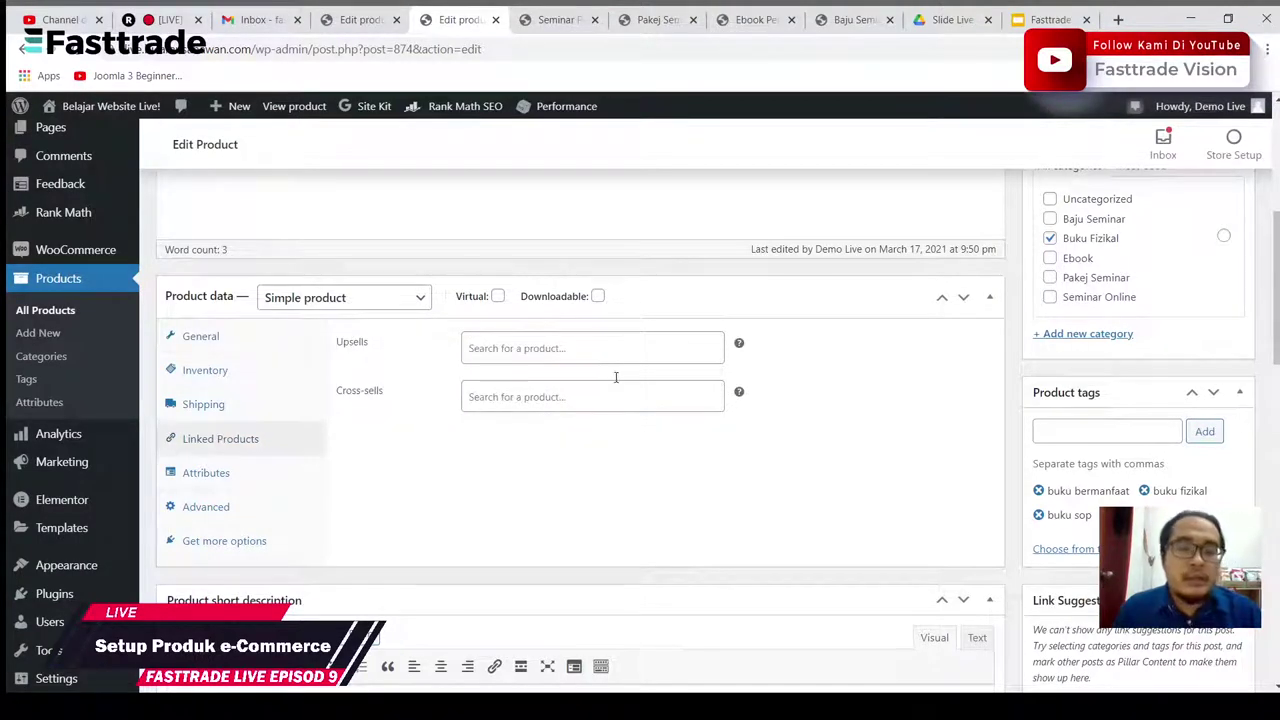
{"action": "left_click", "coordinate": [580, 345]}
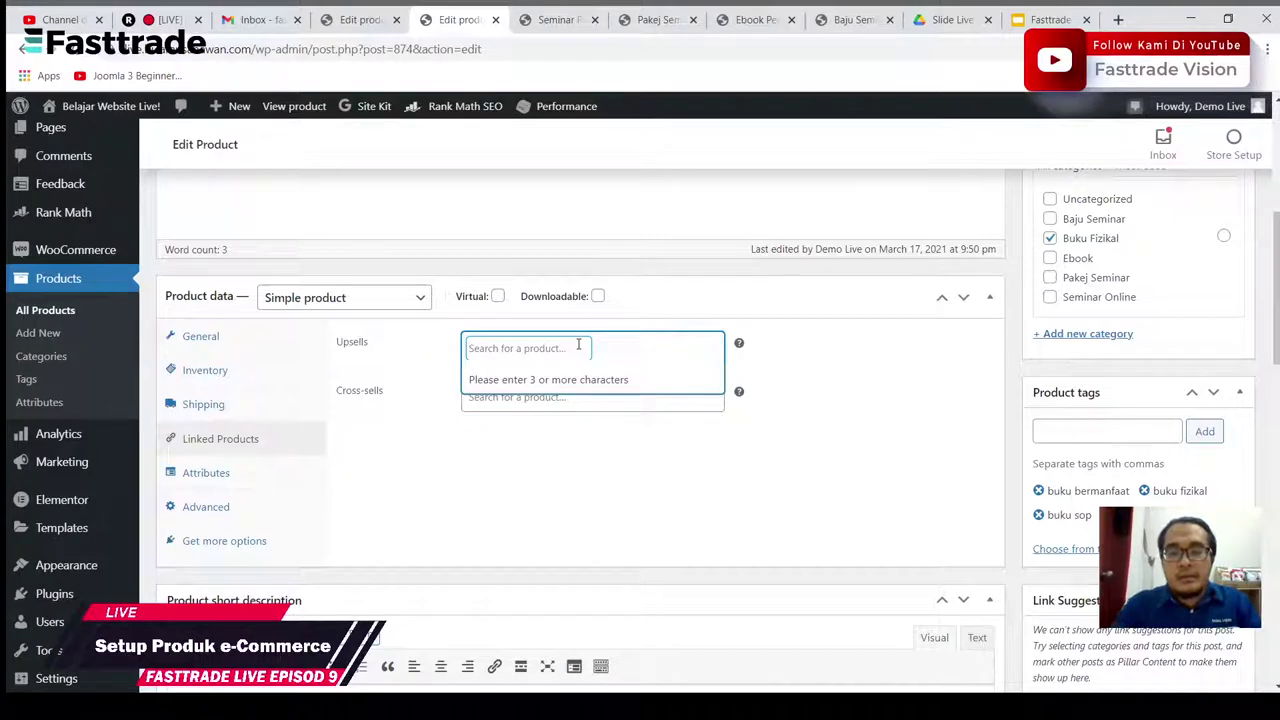
{"action": "type", "text": "seminar"}
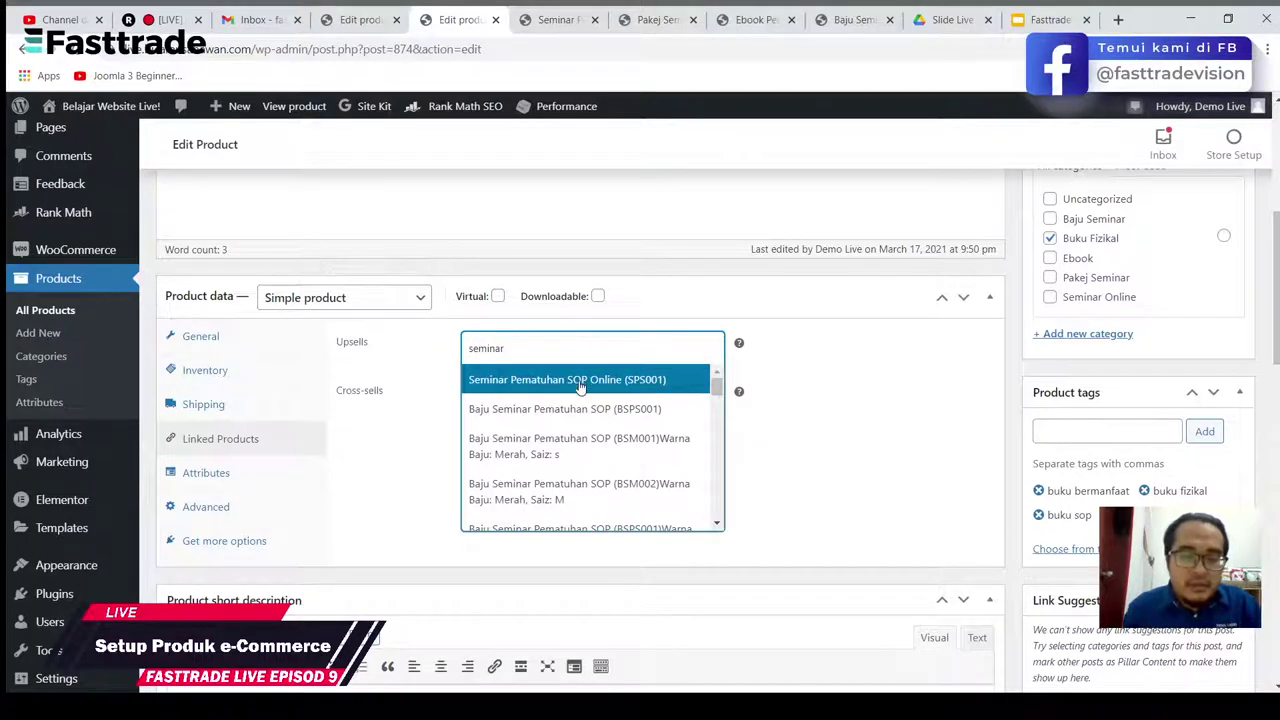
{"action": "left_click", "coordinate": [580, 382]}
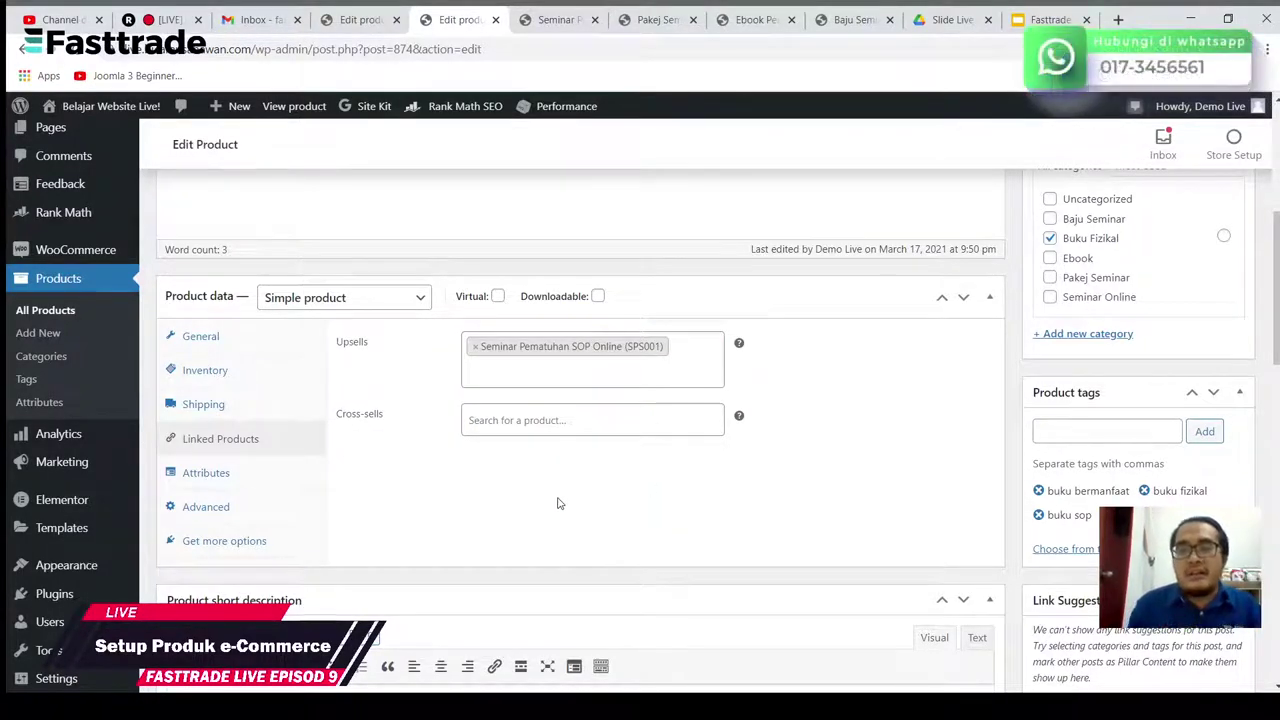
Step: Add Baju Seminar Pematuhan SOP (BSPS001) as the product's cross-sell and update the product
{"action": "left_click", "coordinate": [506, 420]}
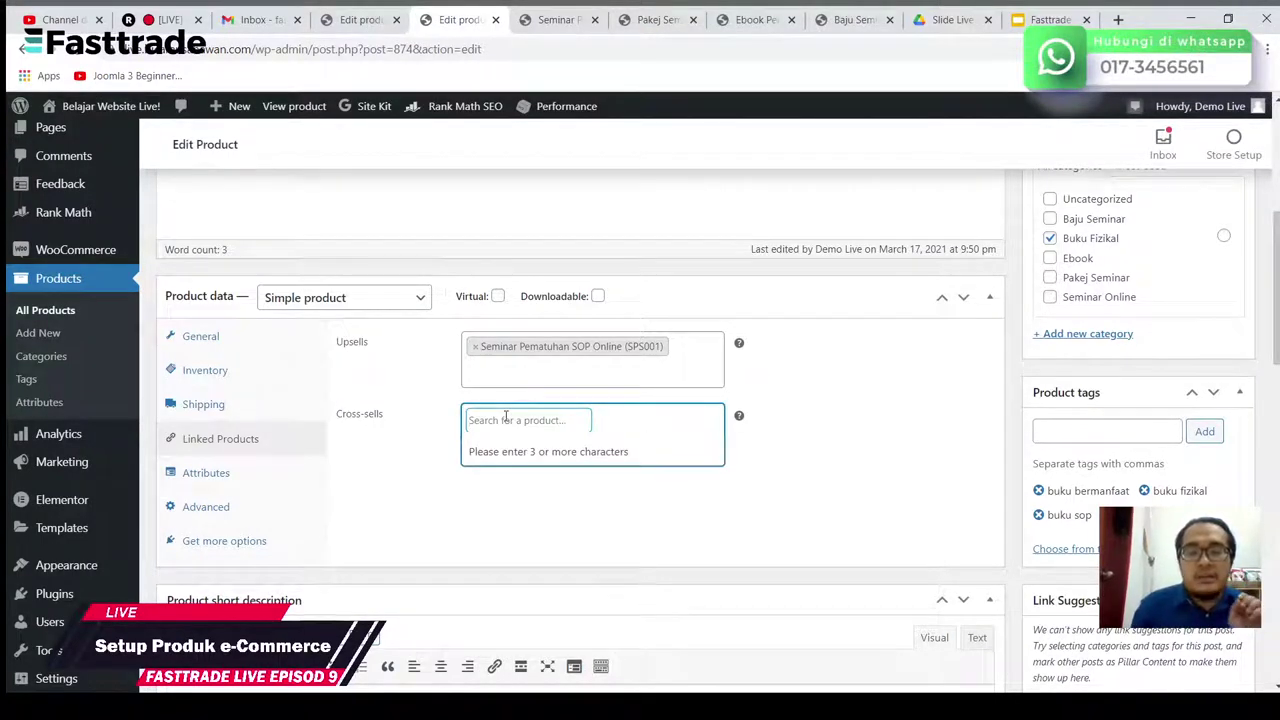
{"action": "type", "text": "baju"}
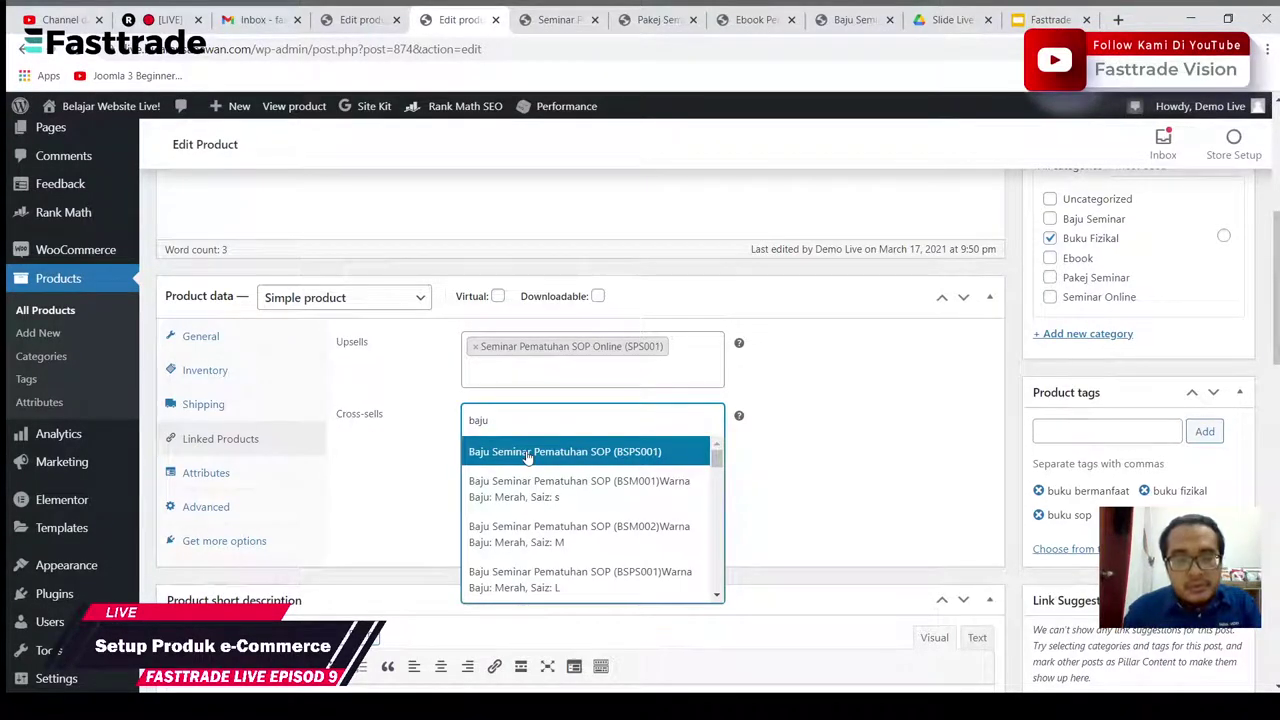
{"action": "left_click", "coordinate": [527, 452]}
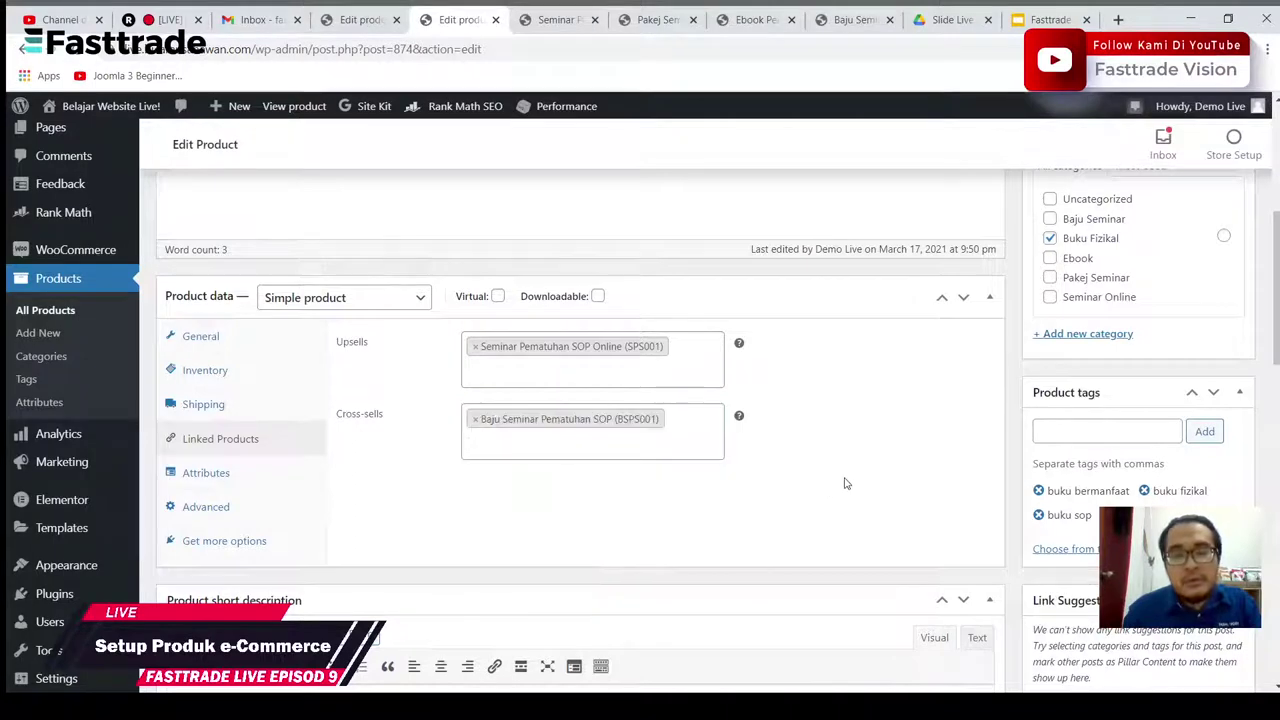
{"action": "scroll", "coordinate": [1204, 437], "scroll_direction": "up", "scroll_amount": 5}
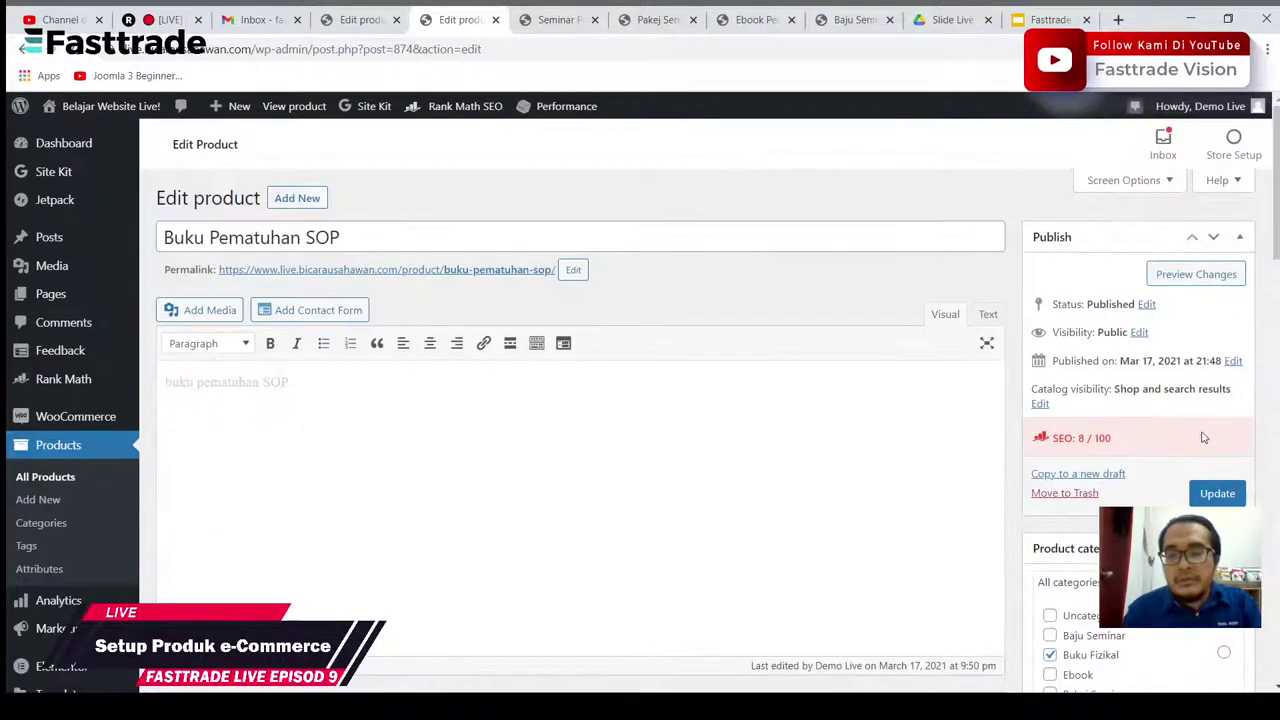
{"action": "left_click", "coordinate": [1218, 497]}
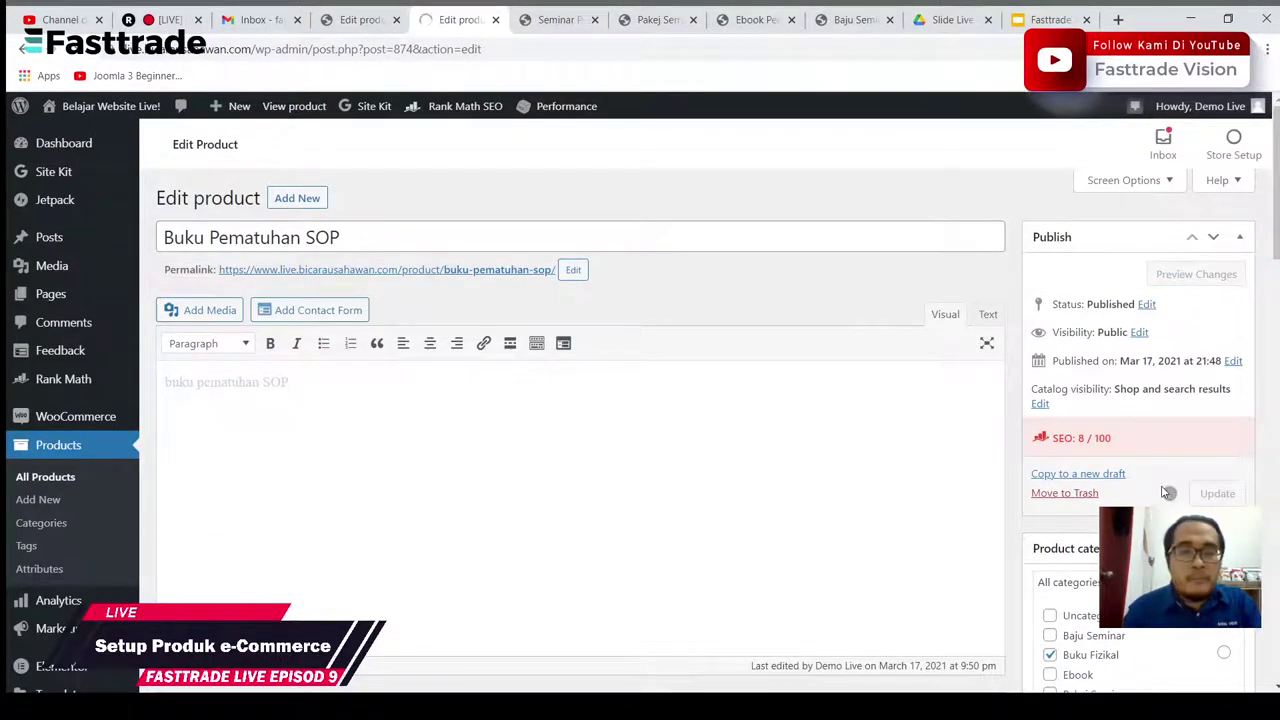
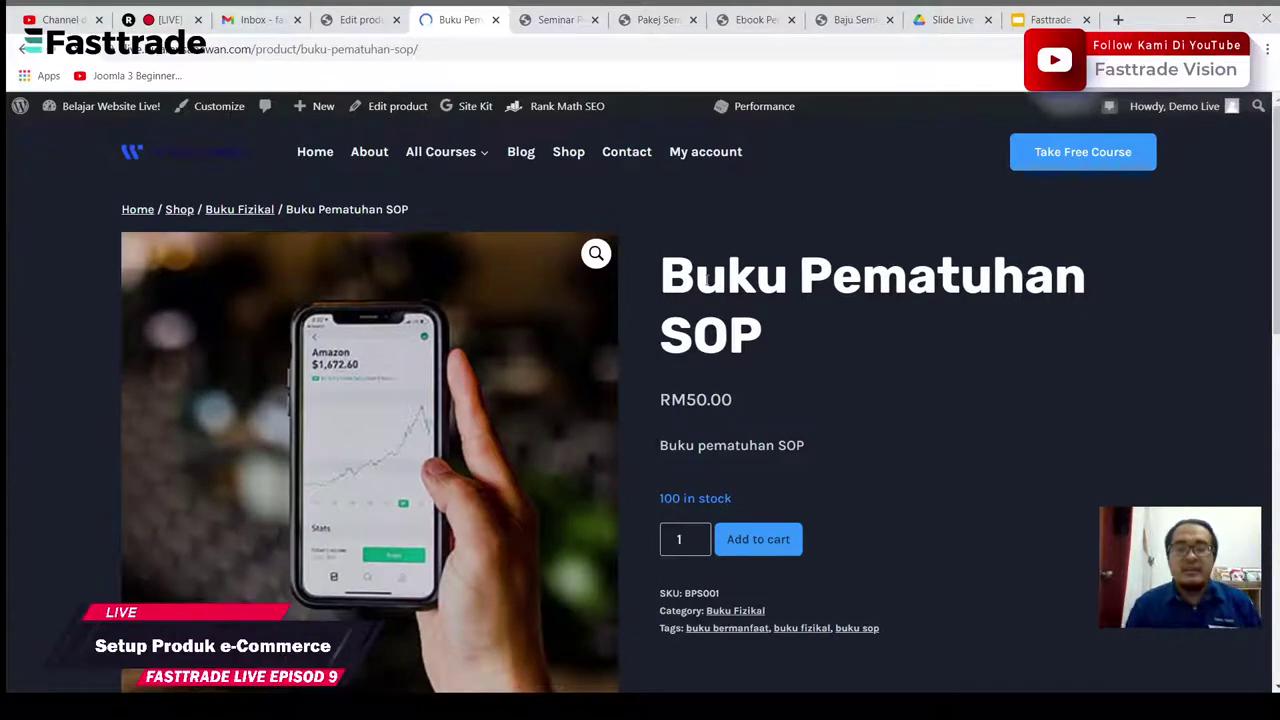
Step: Examine the Buku Pematuhan SOP shop page, checking the upsell suggestions below the description and the product details
{"action": "scroll", "coordinate": [795, 320], "scroll_direction": "down", "scroll_amount": 6}
{"action": "scroll", "coordinate": [787, 341], "scroll_direction": "down", "scroll_amount": 1}
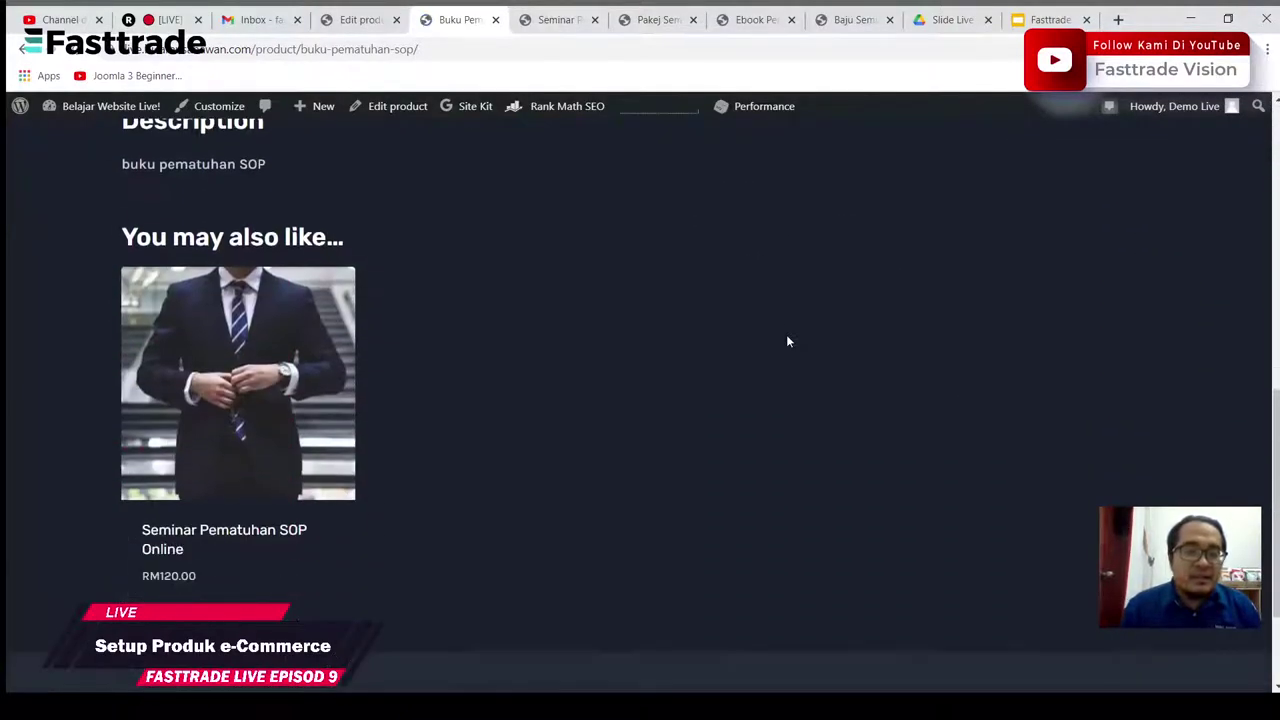
{"action": "mouse_move", "coordinate": [185, 480]}
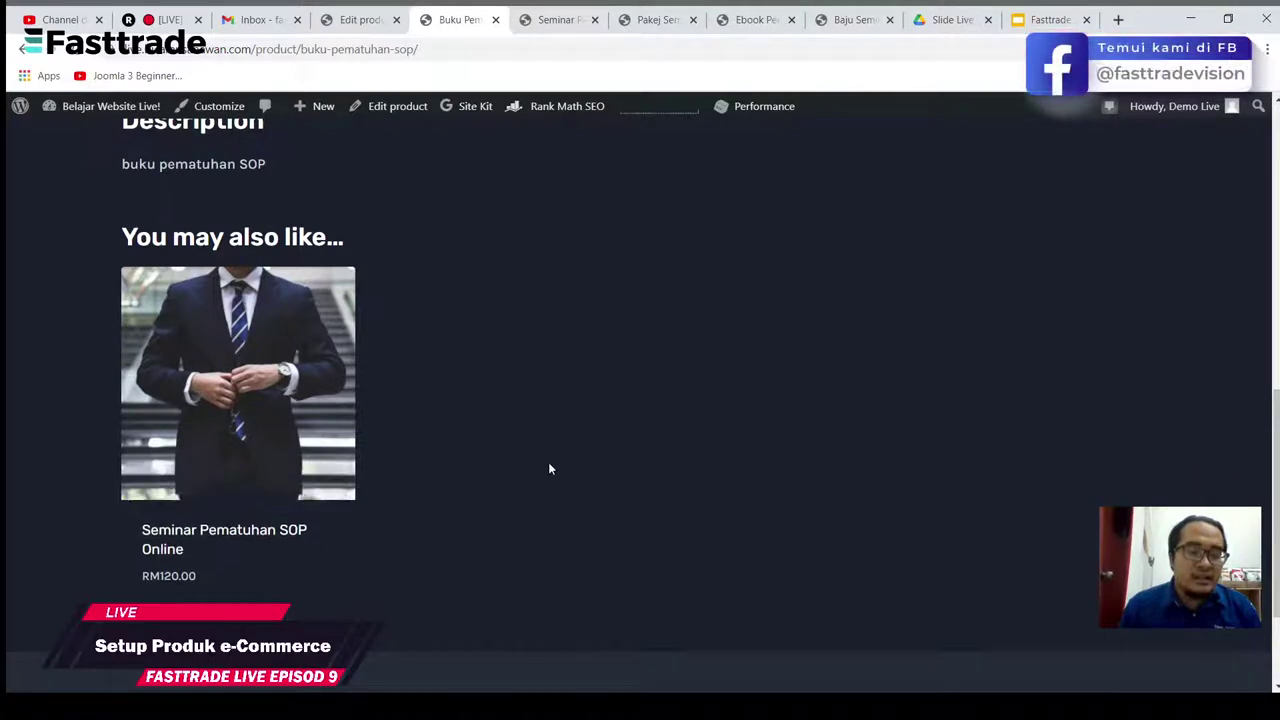
{"action": "scroll", "coordinate": [746, 424], "scroll_direction": "up", "scroll_amount": 7}
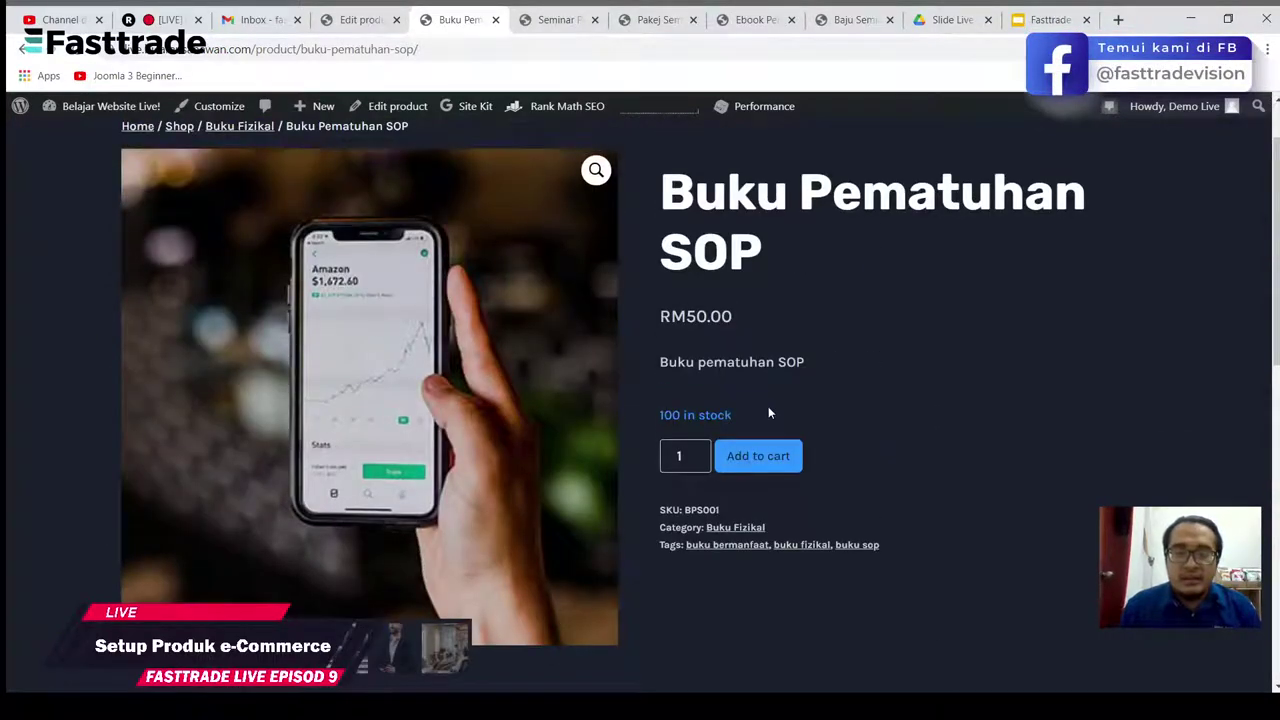
{"action": "scroll", "coordinate": [768, 410], "scroll_direction": "down", "scroll_amount": 3}
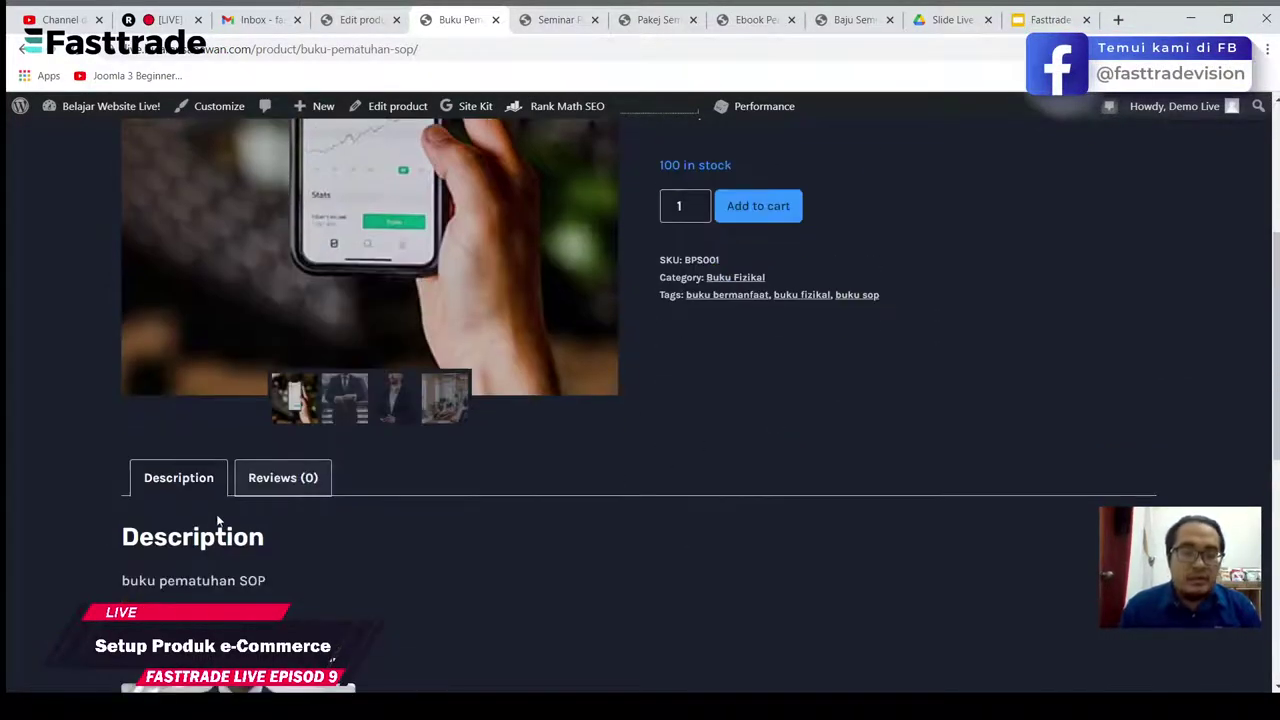
{"action": "scroll", "coordinate": [777, 384], "scroll_direction": "up", "scroll_amount": 2}
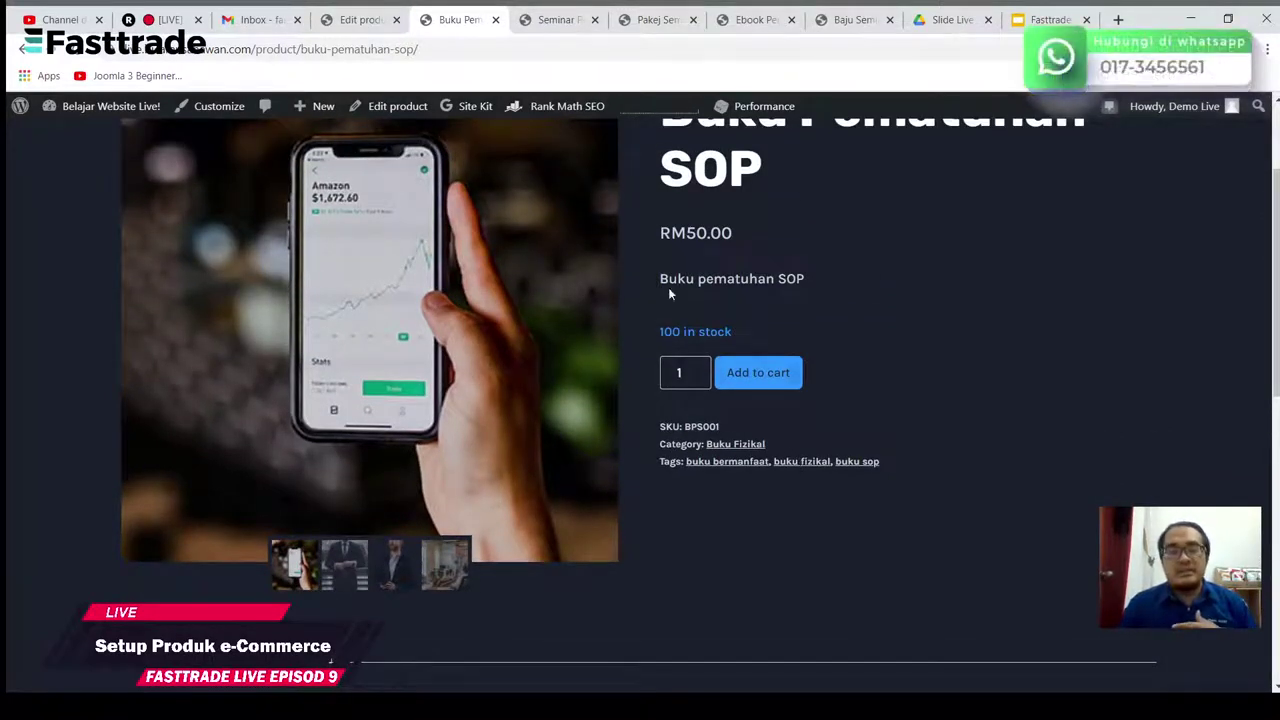
{"action": "left_click", "coordinate": [446, 51]}
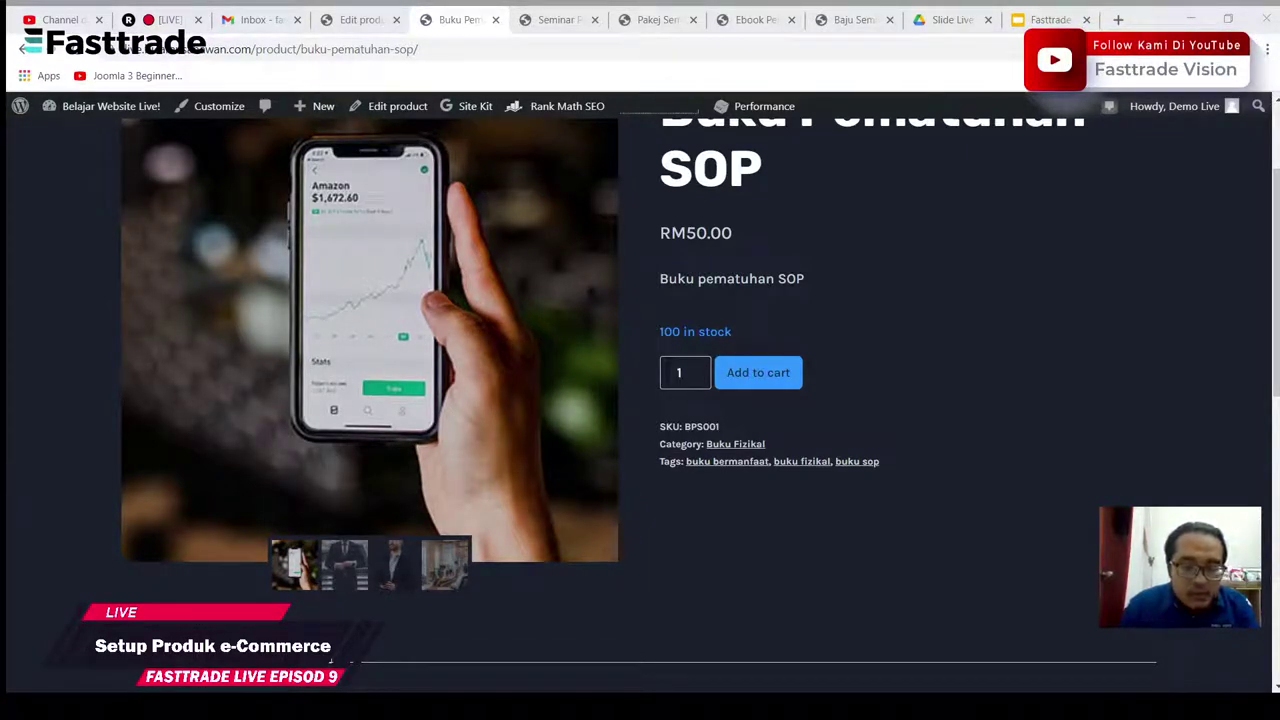
{"action": "key", "text": "alt+Tab"}
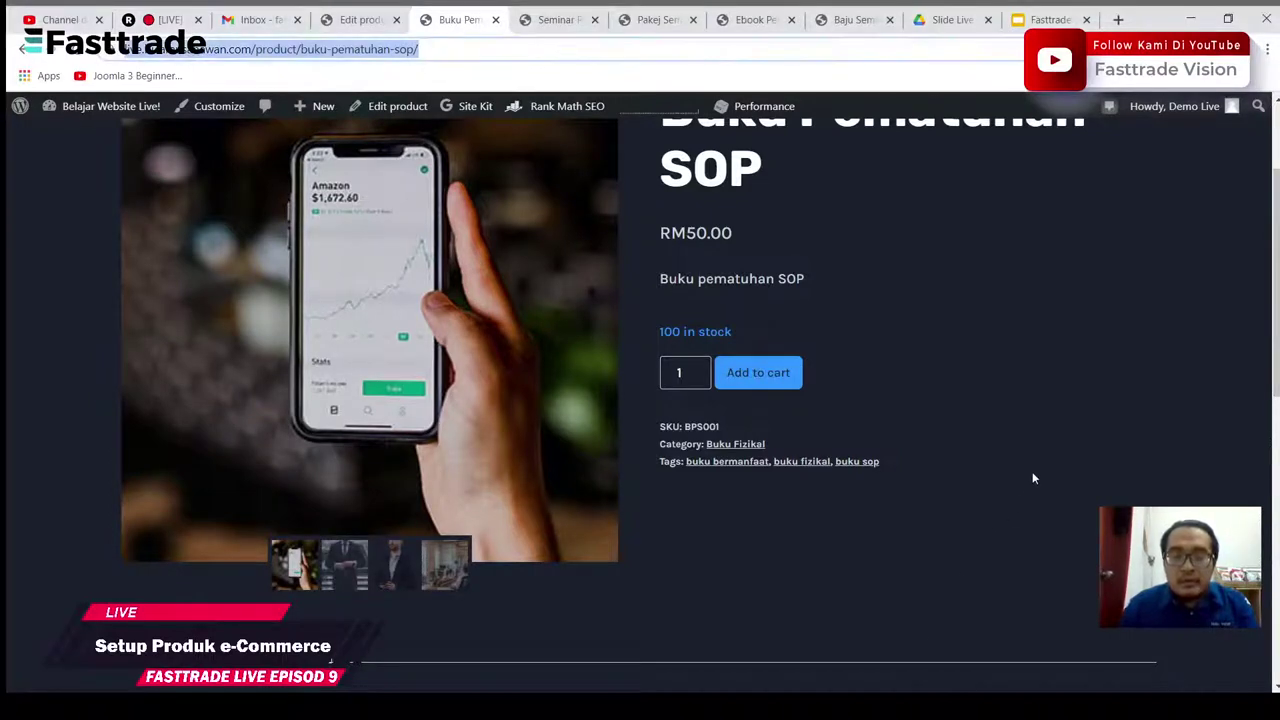
{"action": "key", "text": "alt+Tab"}
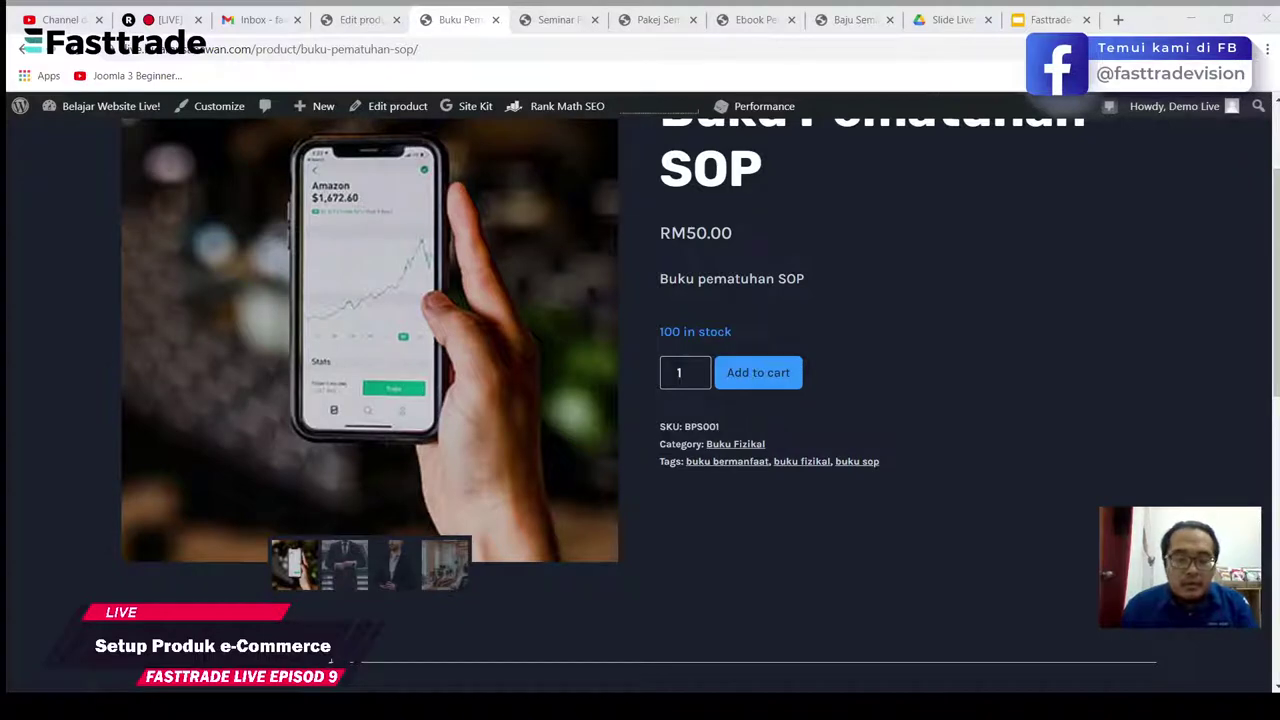
{"action": "key", "text": "ctrl+shift+n"}
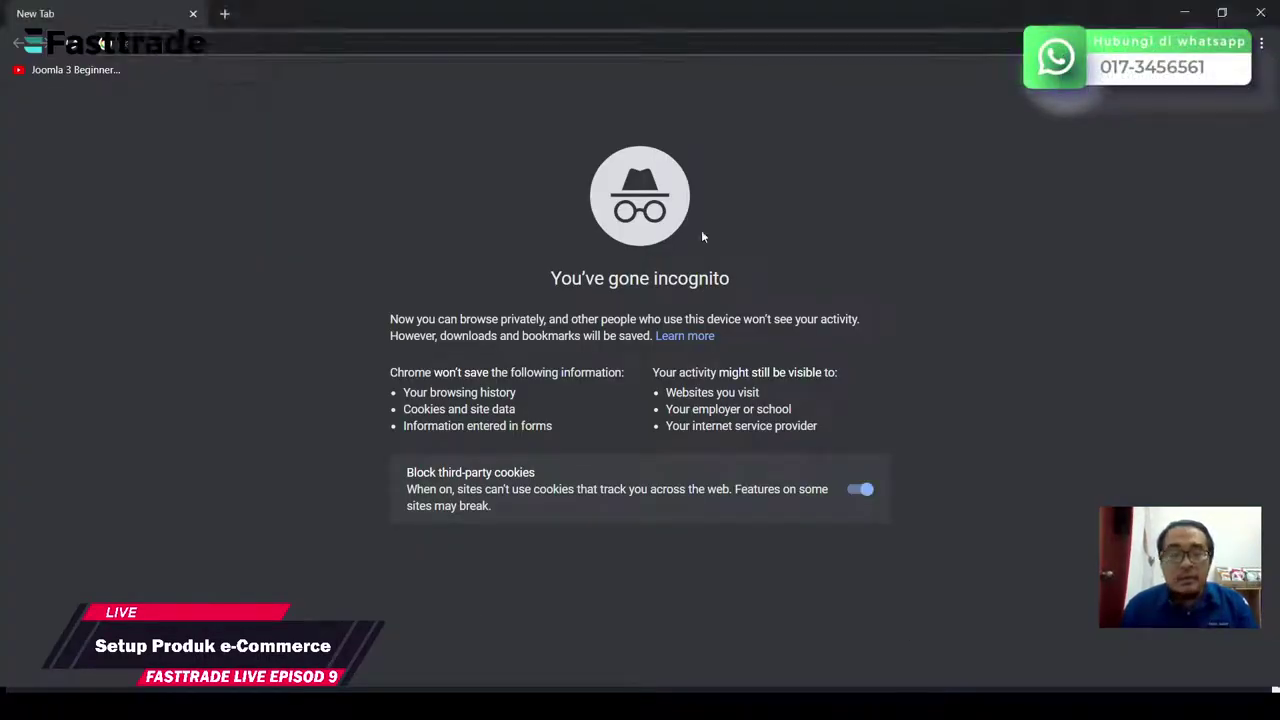
{"action": "type", "text": "https://www.live.bicarausahawan.com/product/buku-pematuhan-sop/"}
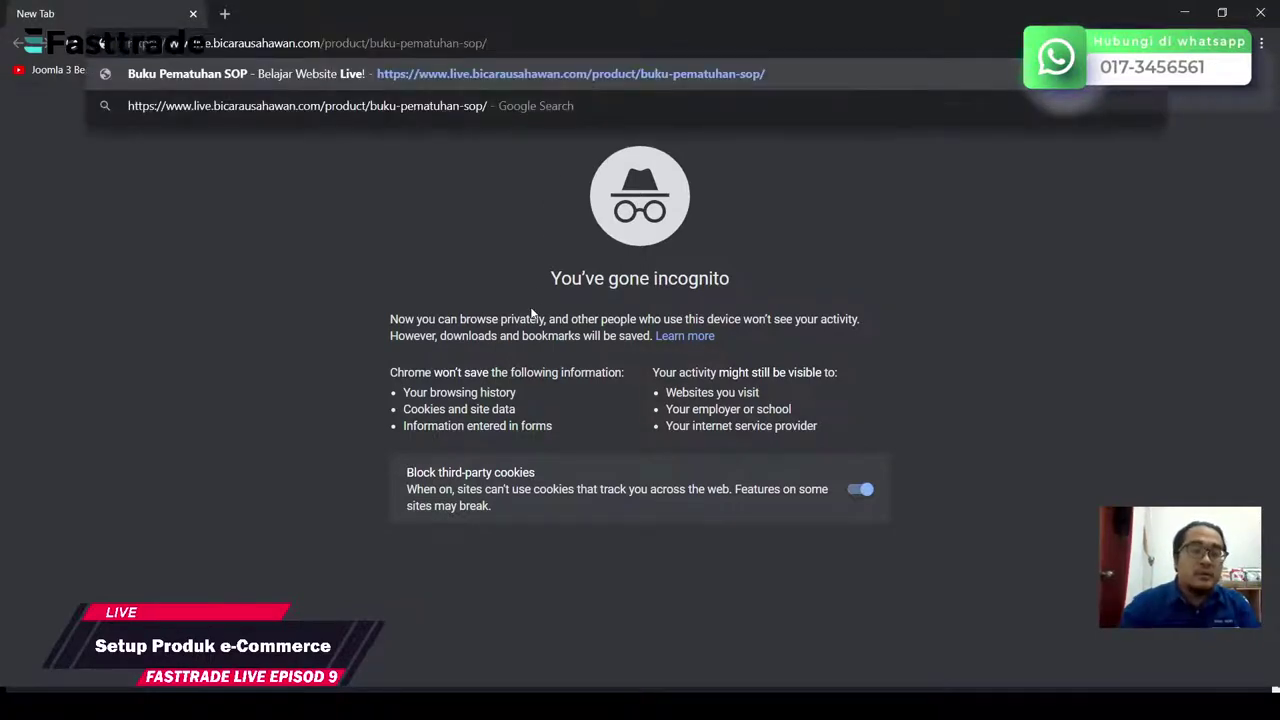
{"action": "key", "text": "Return"}
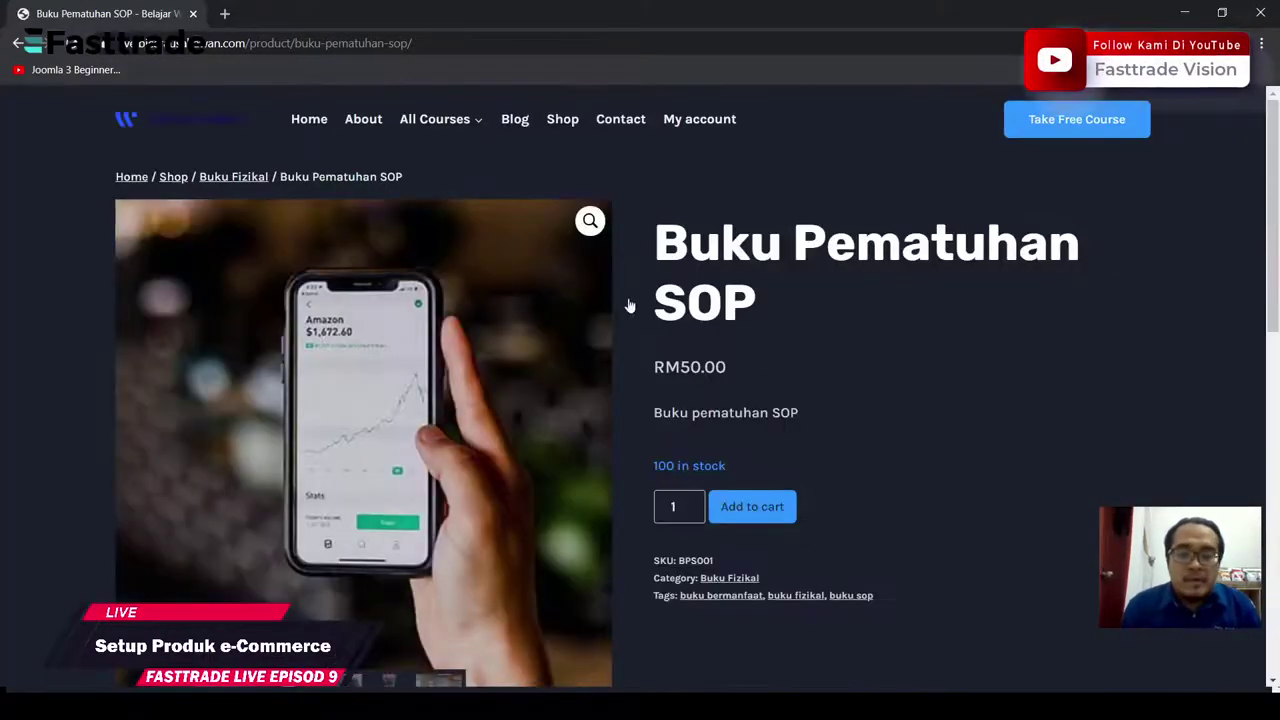
Step: Add one Buku Pematuhan SOP to the cart, check the page's suggested products and view the cart
{"action": "scroll", "coordinate": [629, 297], "scroll_direction": "down", "scroll_amount": 2}
{"action": "scroll", "coordinate": [743, 357], "scroll_direction": "up", "scroll_amount": 2}
{"action": "scroll", "coordinate": [749, 385], "scroll_direction": "down", "scroll_amount": 2}
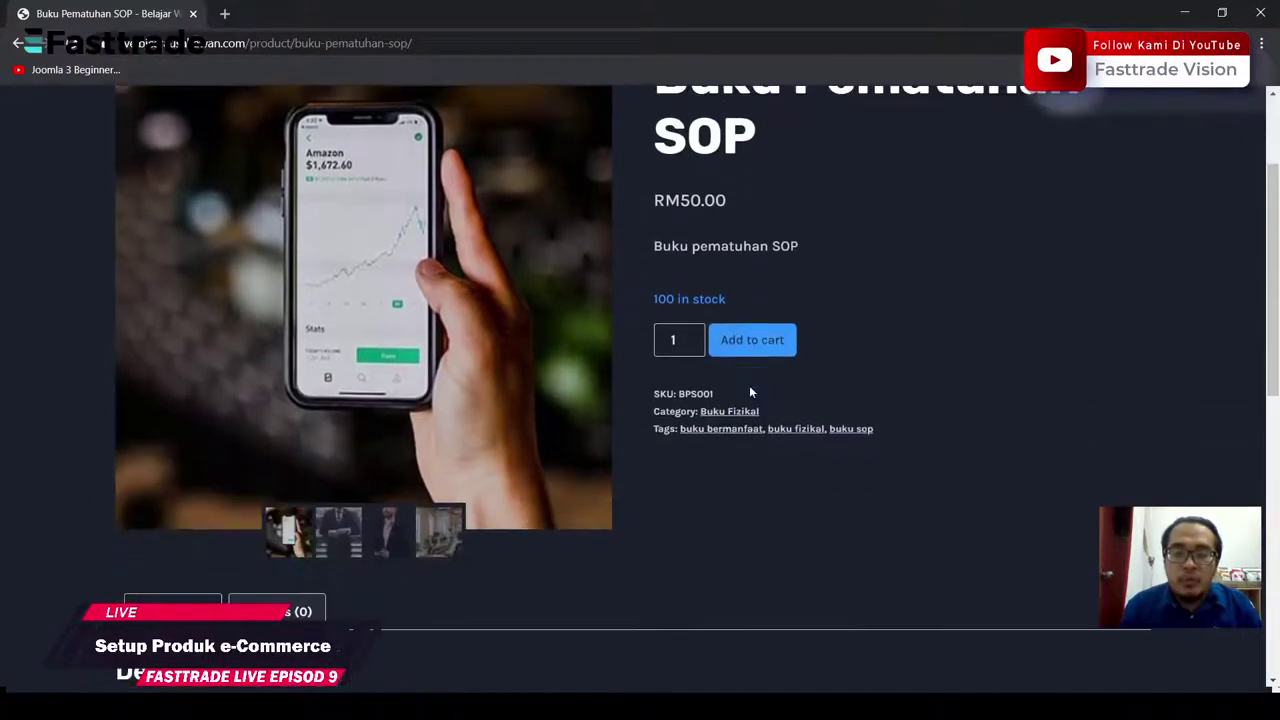
{"action": "left_click", "coordinate": [746, 349]}
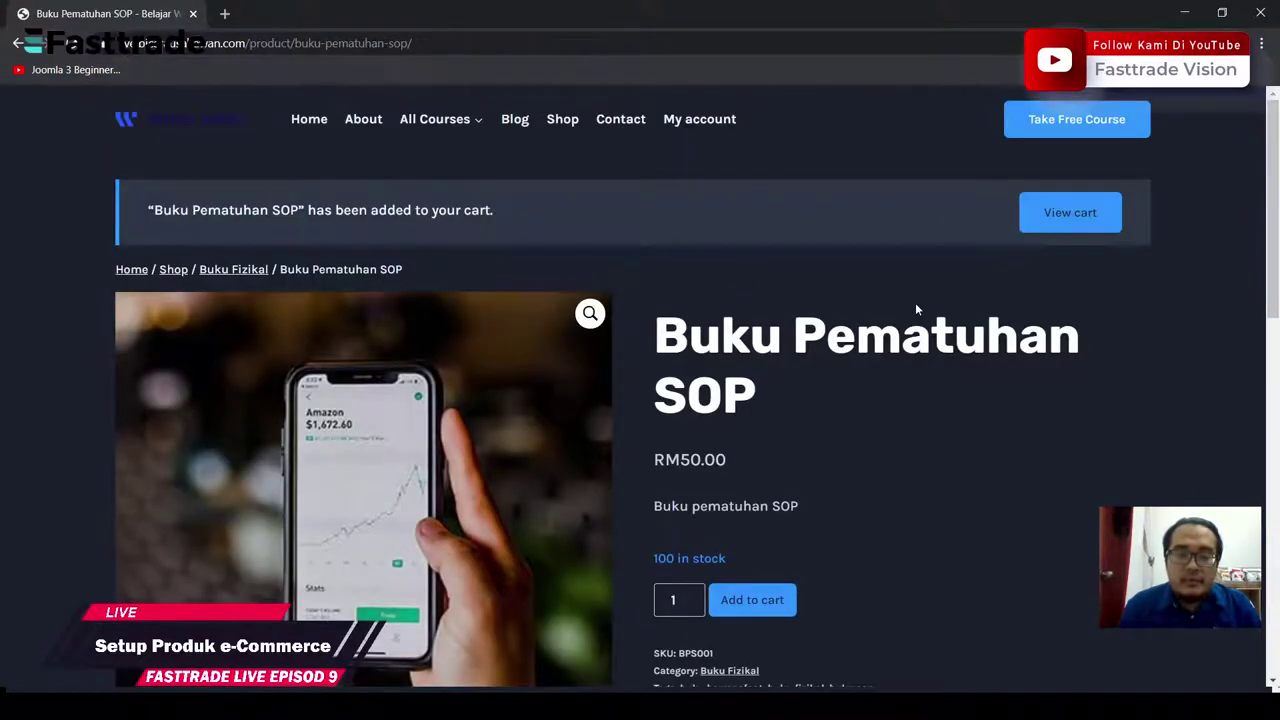
{"action": "scroll", "coordinate": [915, 304], "scroll_direction": "down", "scroll_amount": 7}
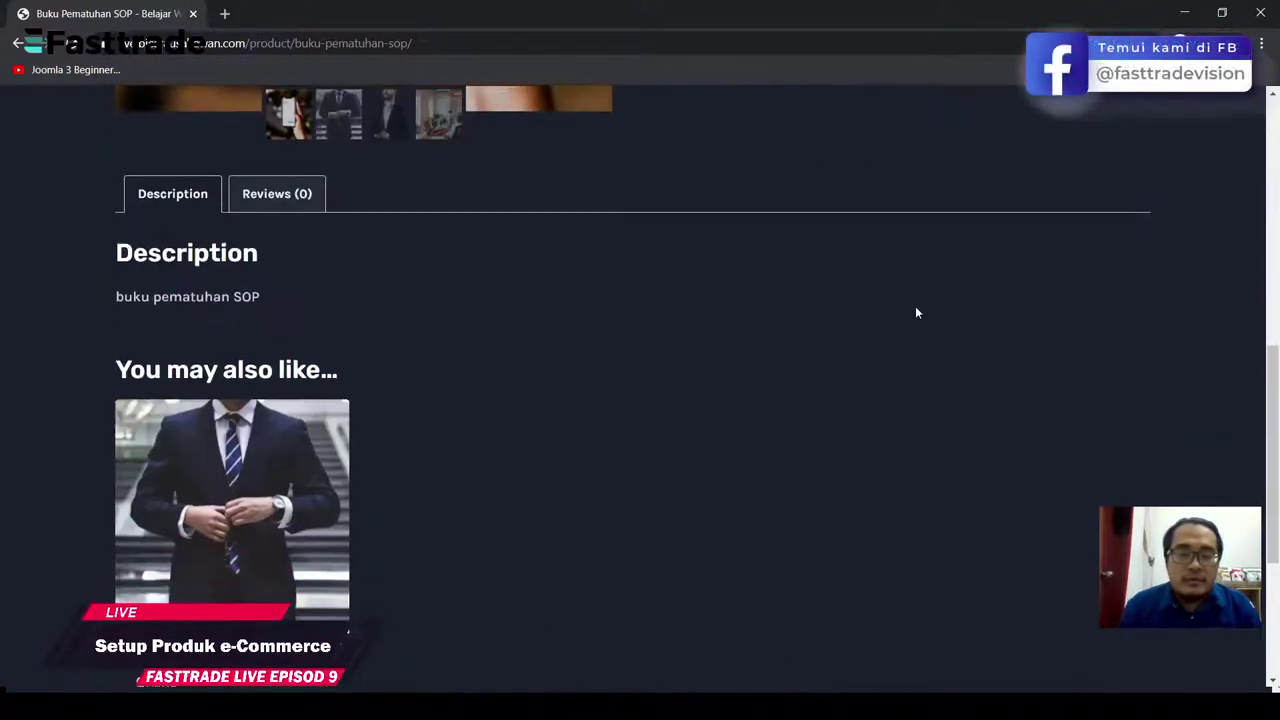
{"action": "scroll", "coordinate": [916, 314], "scroll_direction": "up", "scroll_amount": 8}
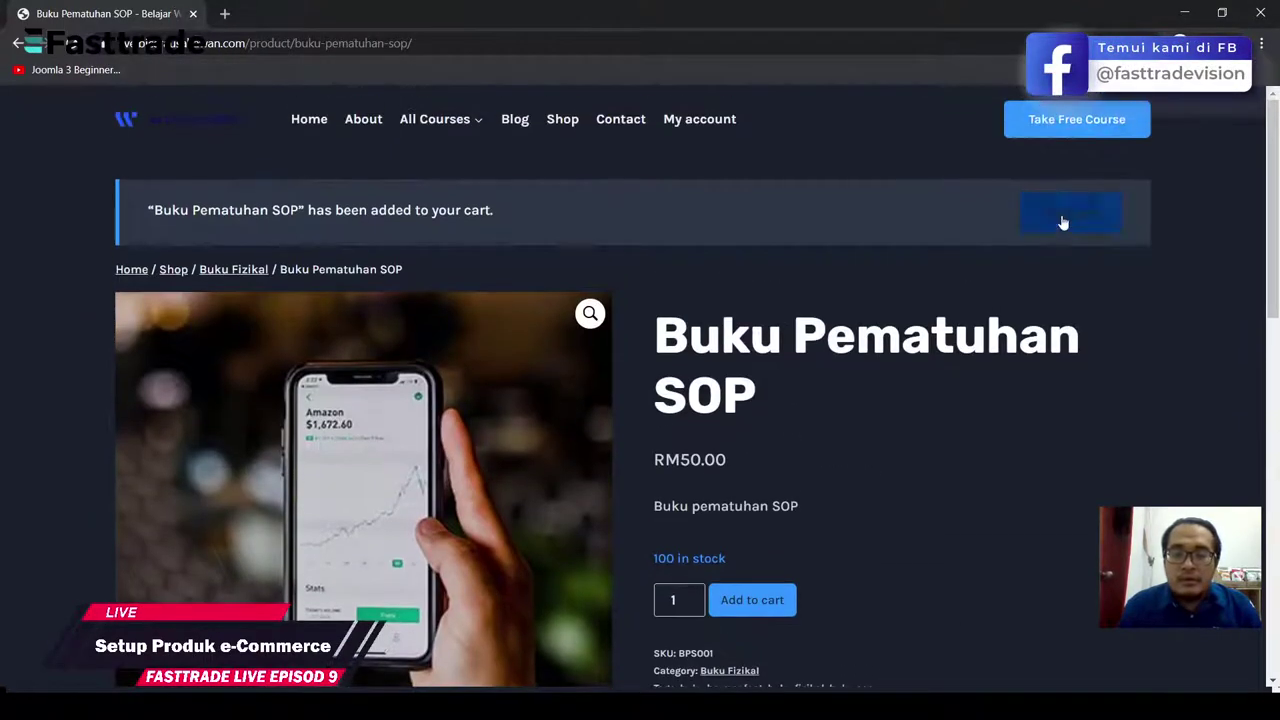
{"action": "left_click", "coordinate": [1063, 220]}
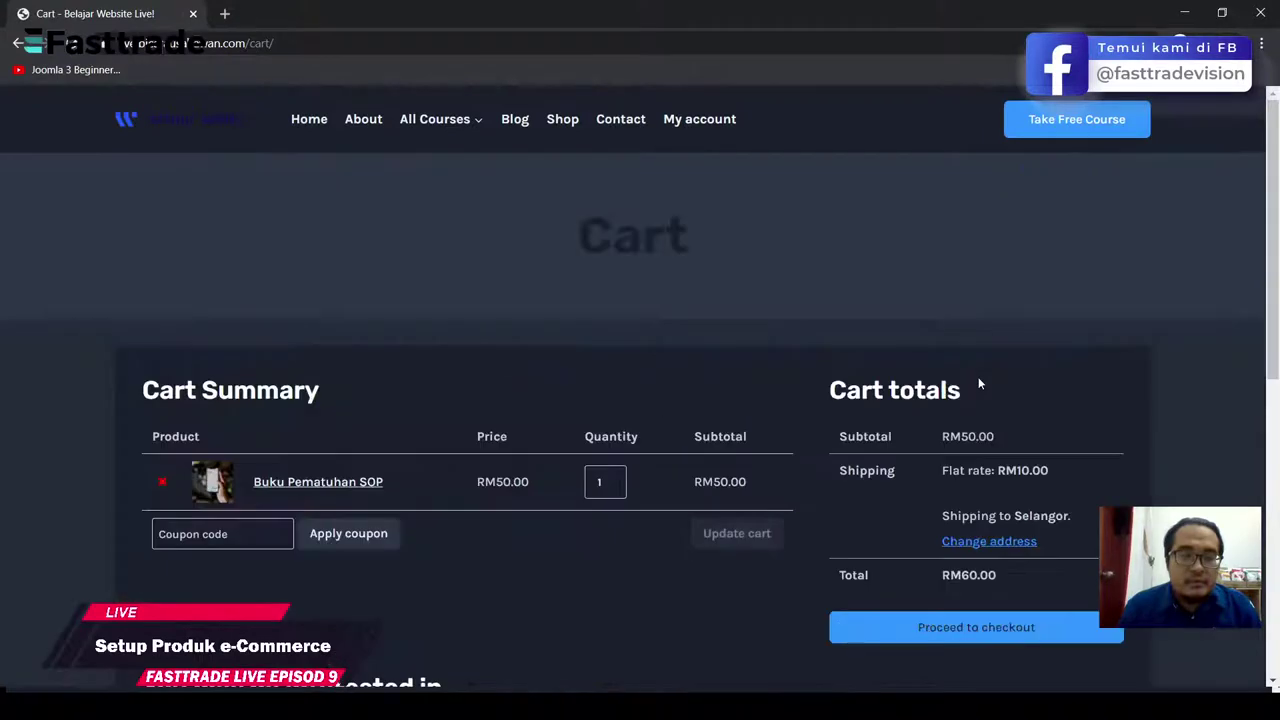
Step: Examine the cart summary, the cart totals and the cross-sell suggestions shown below them
{"action": "scroll", "coordinate": [978, 377], "scroll_direction": "down", "scroll_amount": 3}
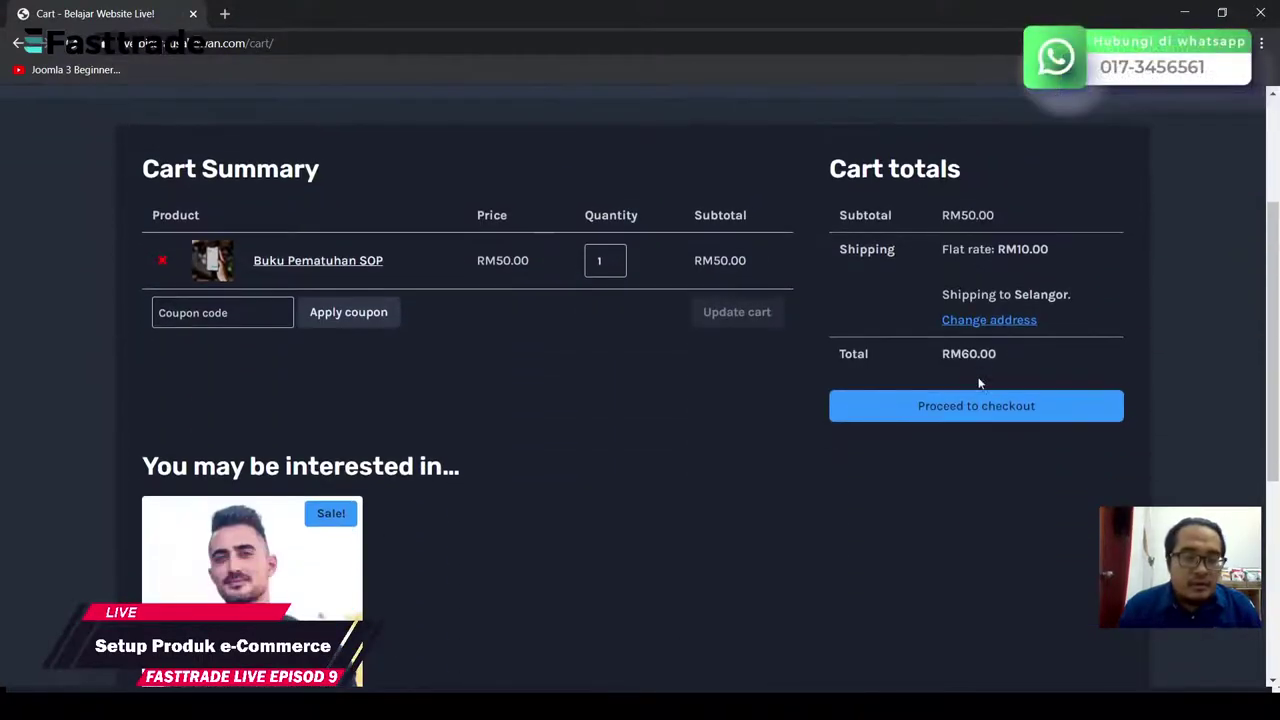
{"action": "scroll", "coordinate": [600, 495], "scroll_direction": "down", "scroll_amount": 2}
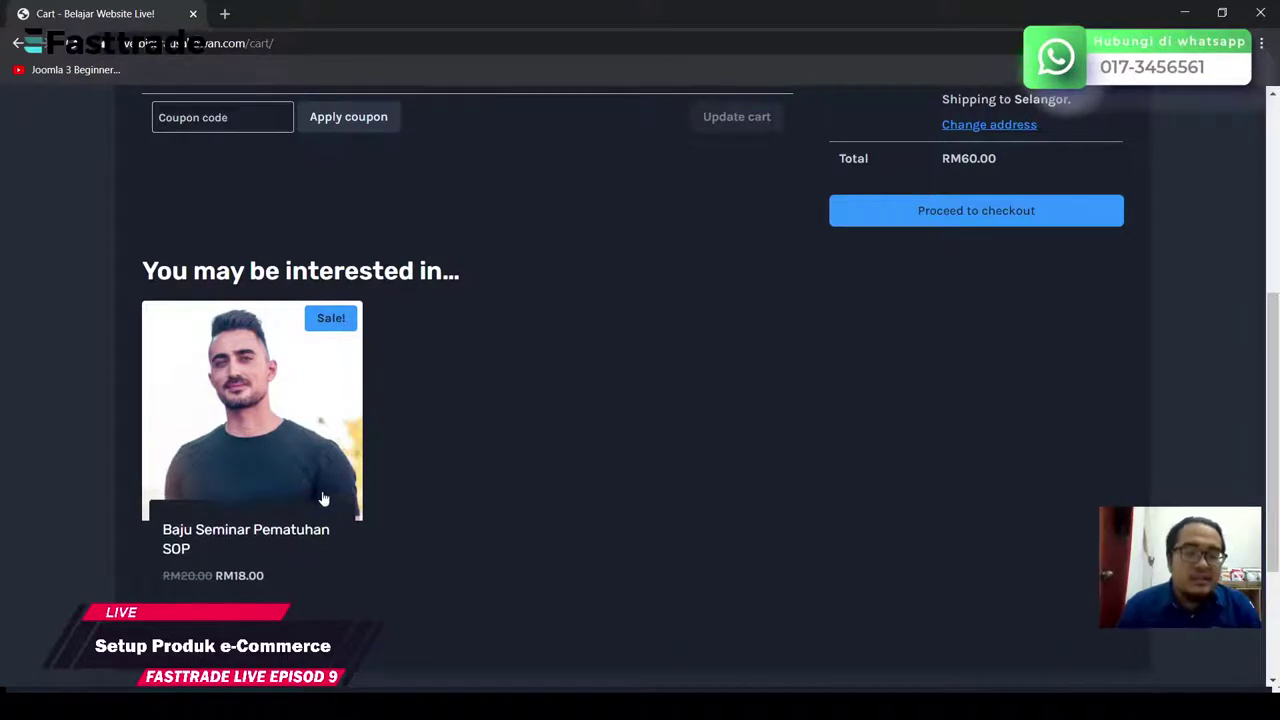
{"action": "scroll", "coordinate": [388, 316], "scroll_direction": "up", "scroll_amount": 4}
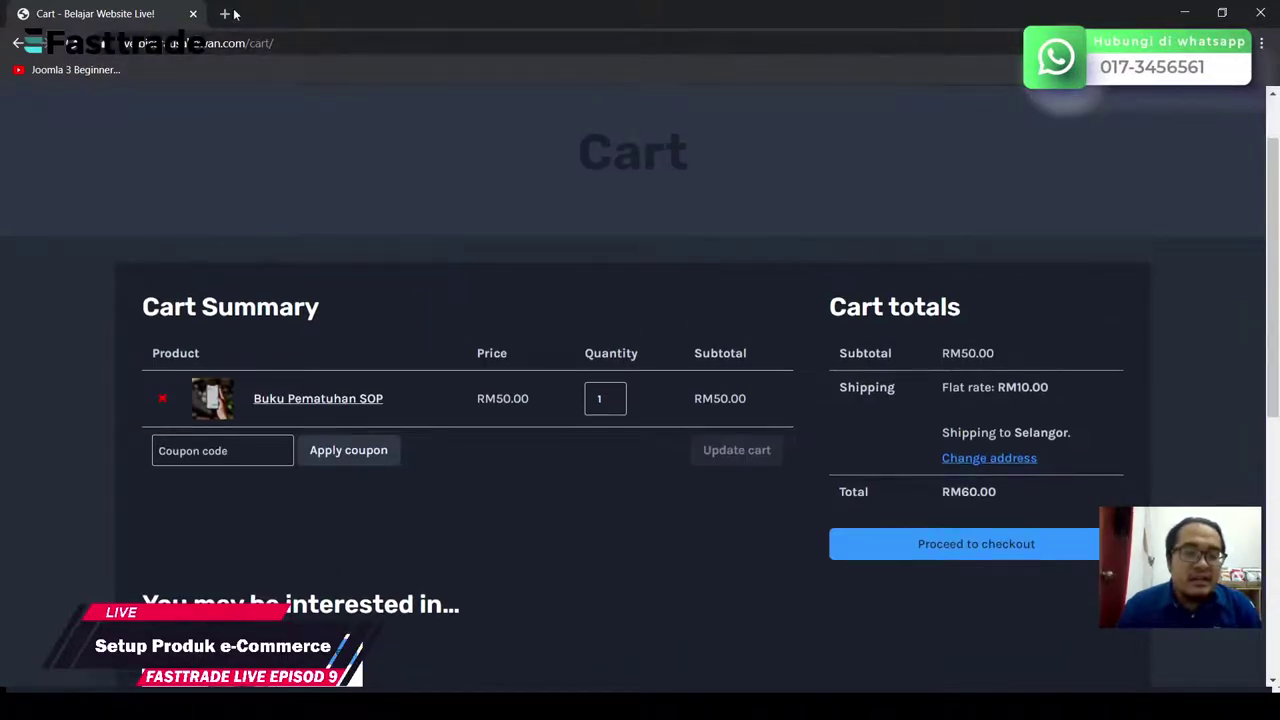
{"action": "scroll", "coordinate": [427, 408], "scroll_direction": "up", "scroll_amount": 1}
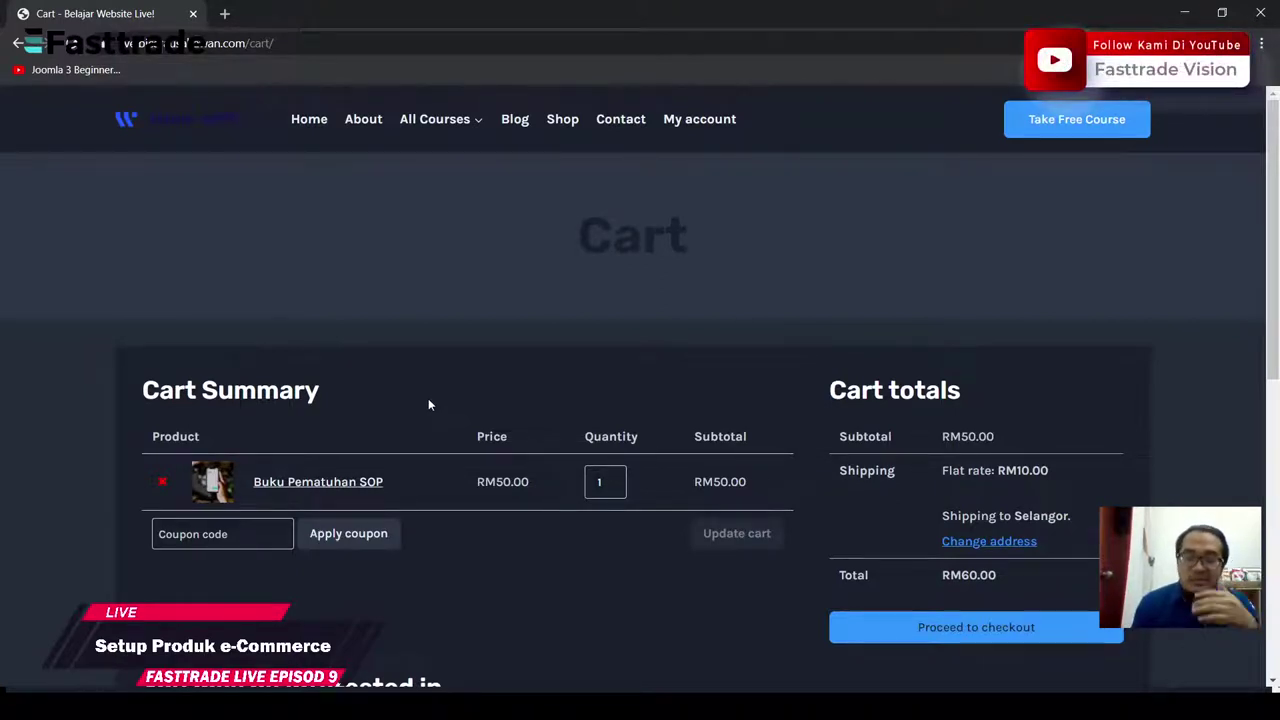
{"action": "scroll", "coordinate": [429, 404], "scroll_direction": "down", "scroll_amount": 3}
{"action": "scroll", "coordinate": [806, 429], "scroll_direction": "up", "scroll_amount": 2}
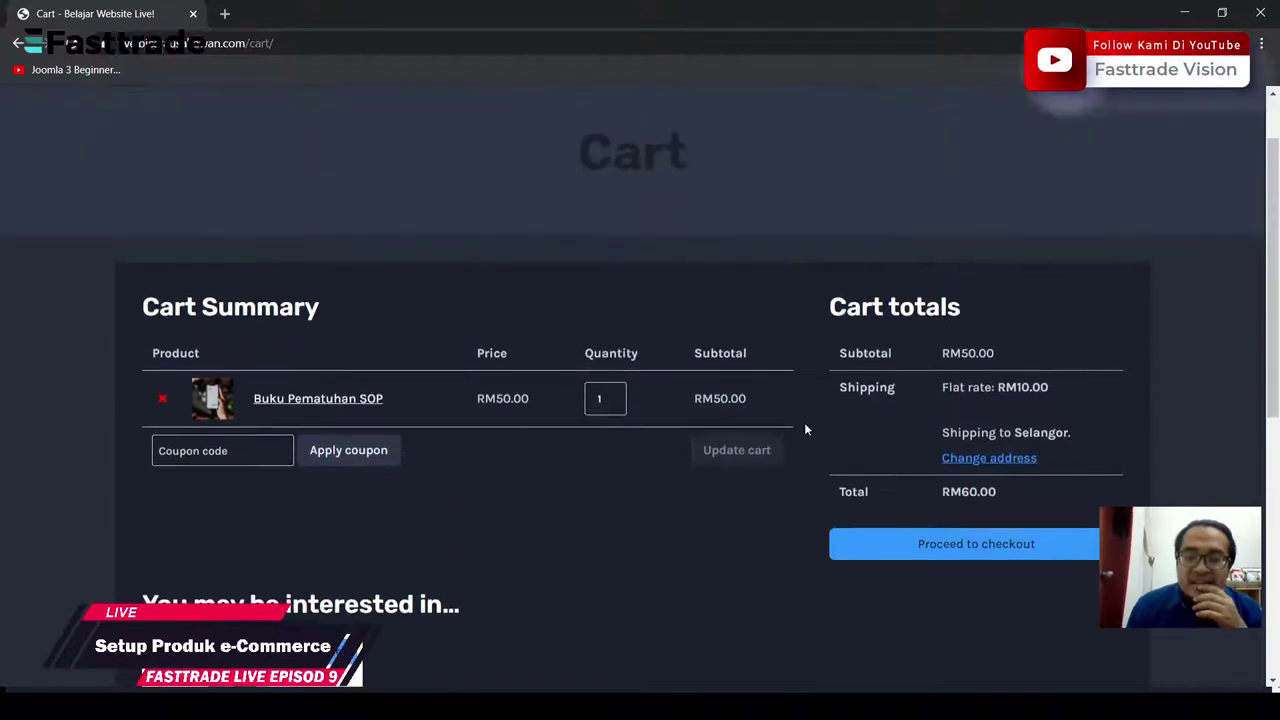
{"action": "scroll", "coordinate": [804, 422], "scroll_direction": "down", "scroll_amount": 2}
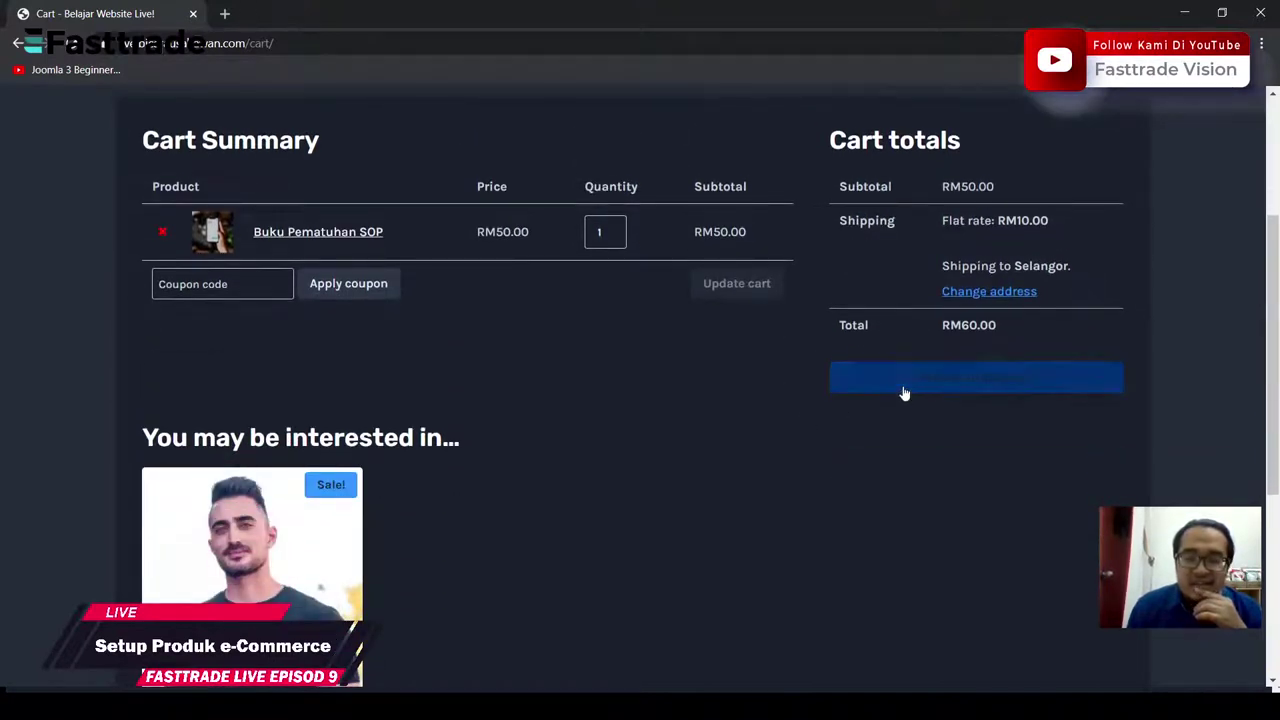